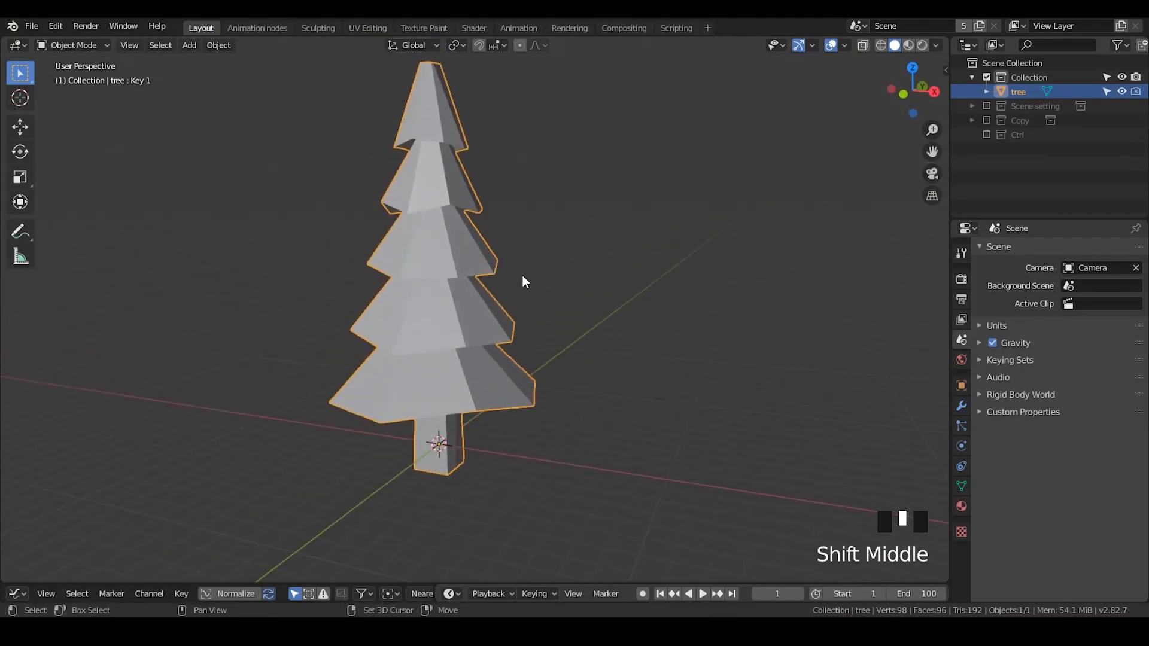
- Add a cube mesh to the scene
{"action": "key", "text": "shift+a"}
{"action": "mouse_move", "coordinate": [594, 313]}
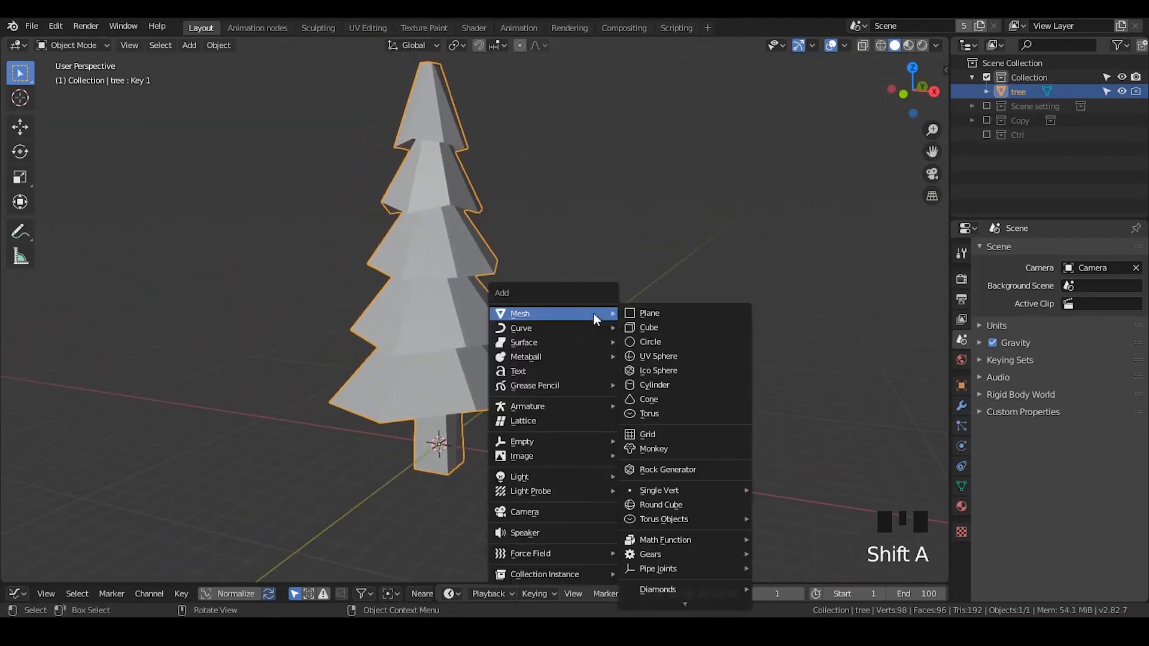
{"action": "left_click", "coordinate": [656, 323]}
{"action": "middle_click_drag", "start_coordinate": [656, 323], "coordinate": [585, 231], "text": "shift"}
- Move the cube along the X axis beside the existing tree
{"action": "key", "text": "g"}
{"action": "key", "text": "x"}
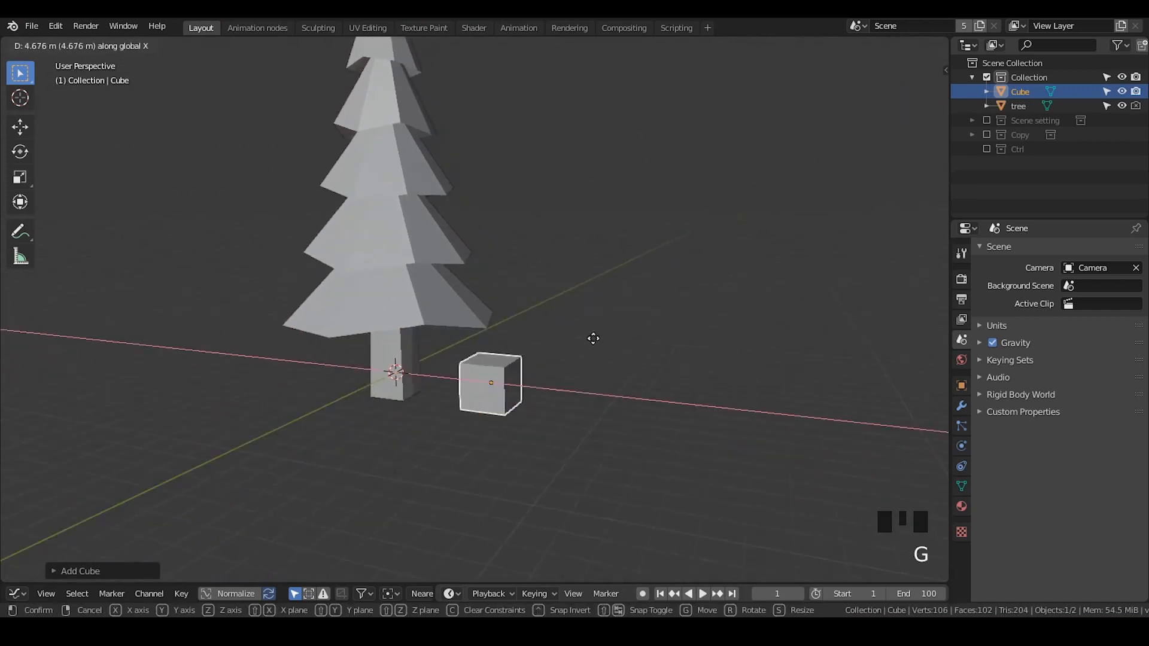
{"action": "left_click", "coordinate": [615, 343]}
{"action": "middle_click_drag", "start_coordinate": [610, 354], "coordinate": [602, 324], "text": "shift"}
- Add a Basis and a second shape key to the cube in its mesh data properties
{"action": "scroll", "coordinate": [592, 371], "scroll_direction": "up", "scroll_amount": 3}
{"action": "left_click", "coordinate": [961, 465]}
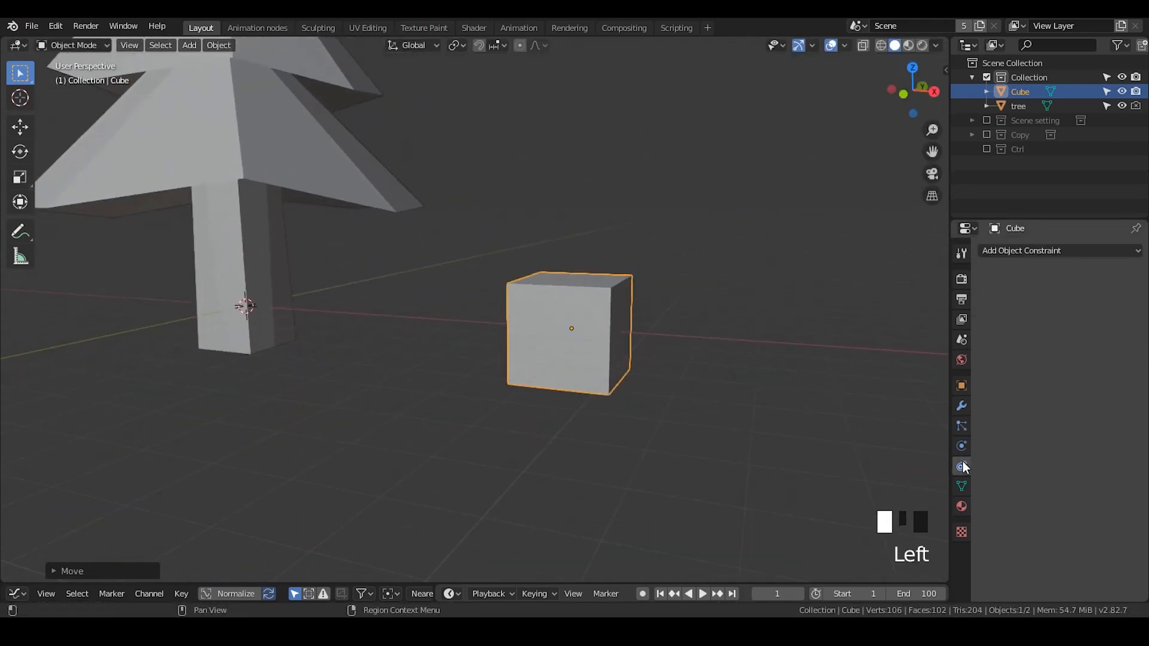
{"action": "left_click", "coordinate": [962, 486]}
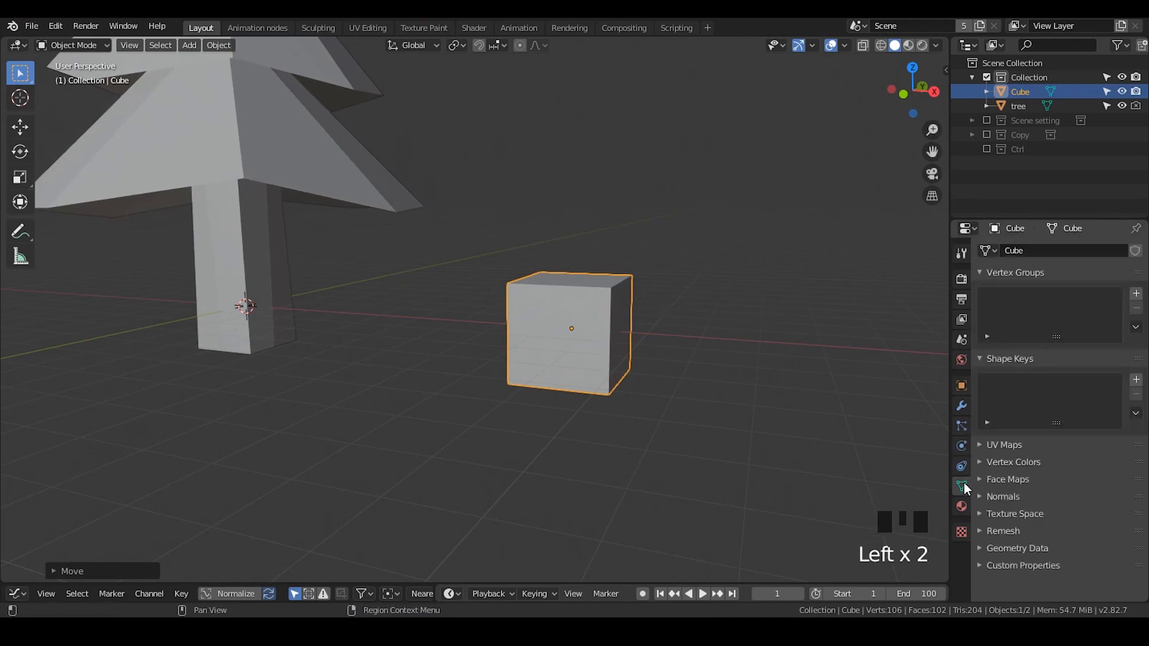
{"action": "left_click", "coordinate": [1136, 379]}
{"action": "left_click", "coordinate": [1136, 380]}
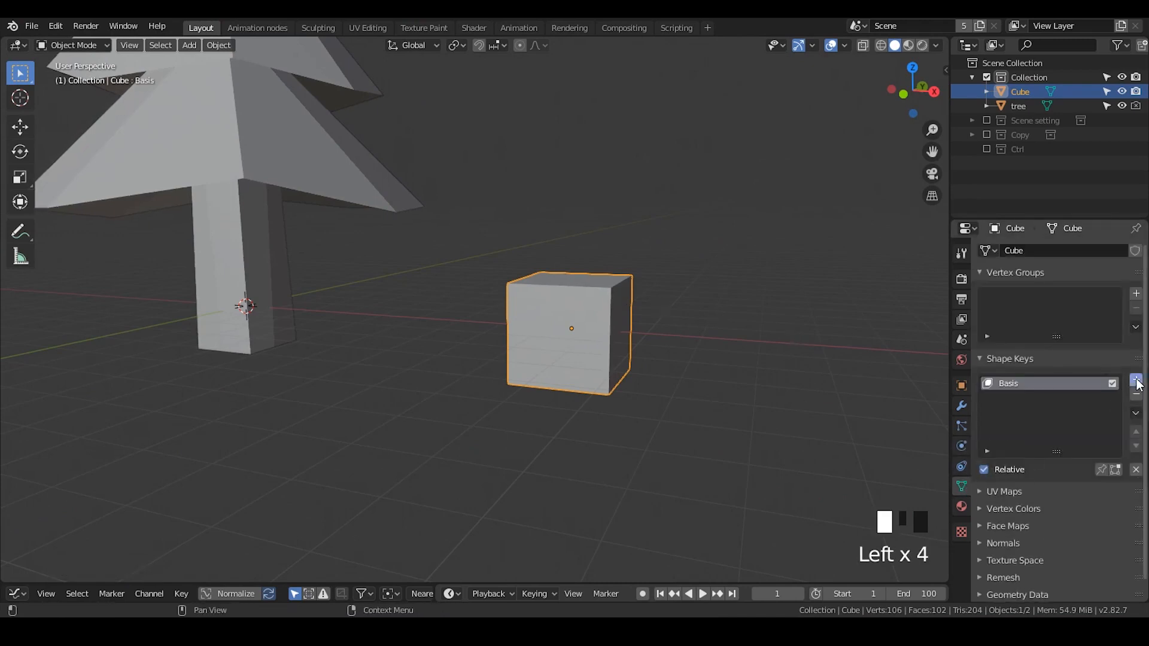
- Enter Edit Mode and add a horizontal loop cut around the cube with 6 cuts
{"action": "key", "text": "Tab"}
{"action": "key", "text": "ctrl+r"}
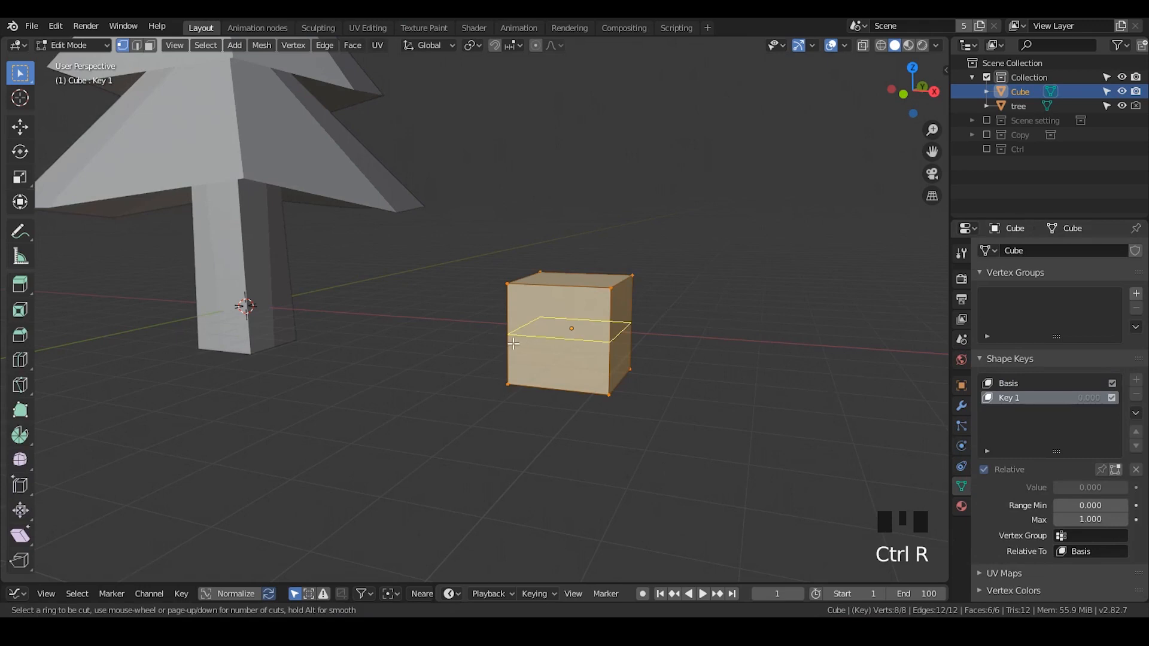
{"action": "left_click", "coordinate": [514, 338]}
{"action": "left_click", "coordinate": [111, 571]}
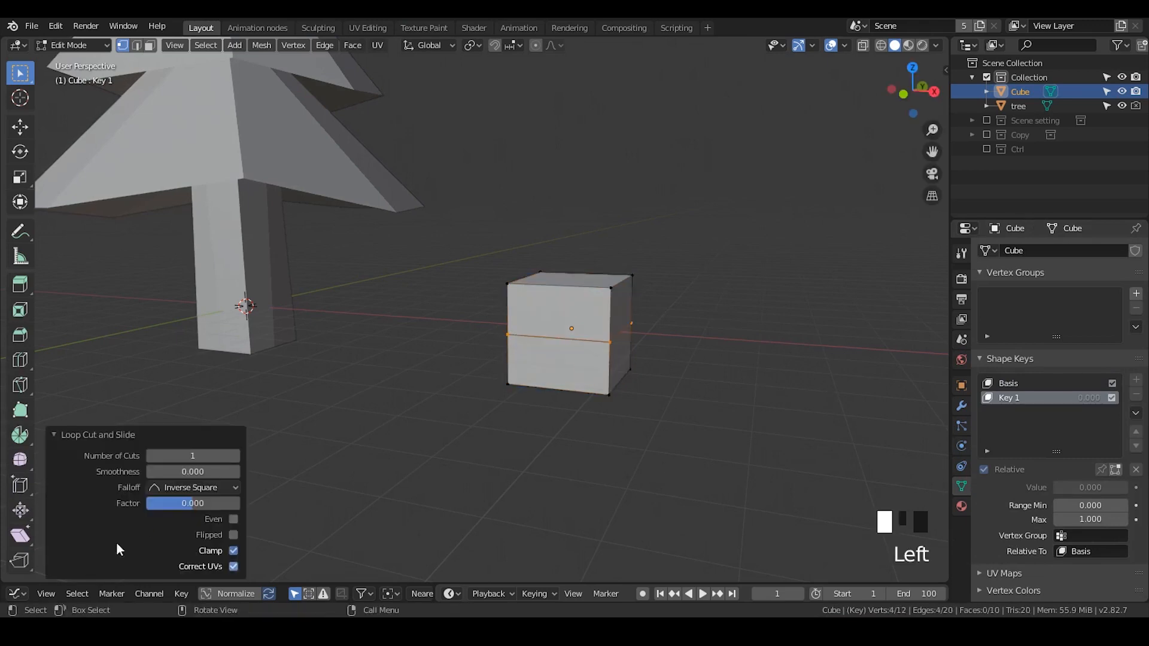
{"action": "left_click", "coordinate": [182, 457]}
{"action": "type", "text": "6"}
{"action": "key", "text": "Return"}
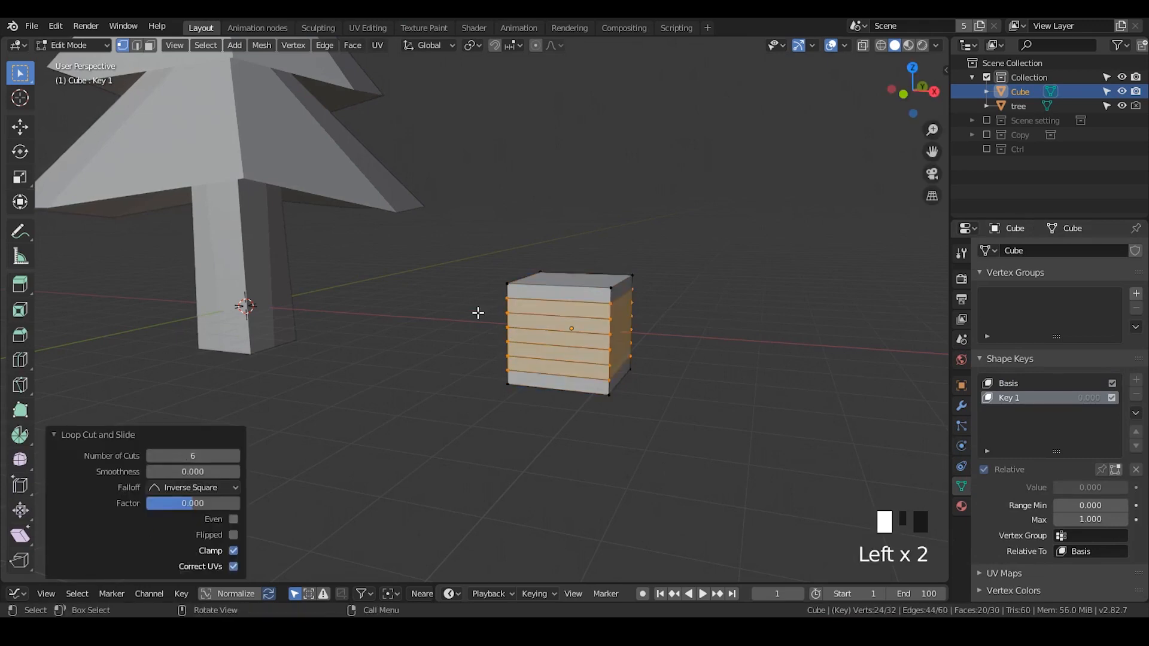
- Add two vertical loop cuts crossing the cube's top in perpendicular directions
{"action": "key", "text": "ctrl+r"}
{"action": "double_click", "coordinate": [570, 285]}
{"action": "middle_click_drag", "start_coordinate": [616, 318], "coordinate": [545, 357]}
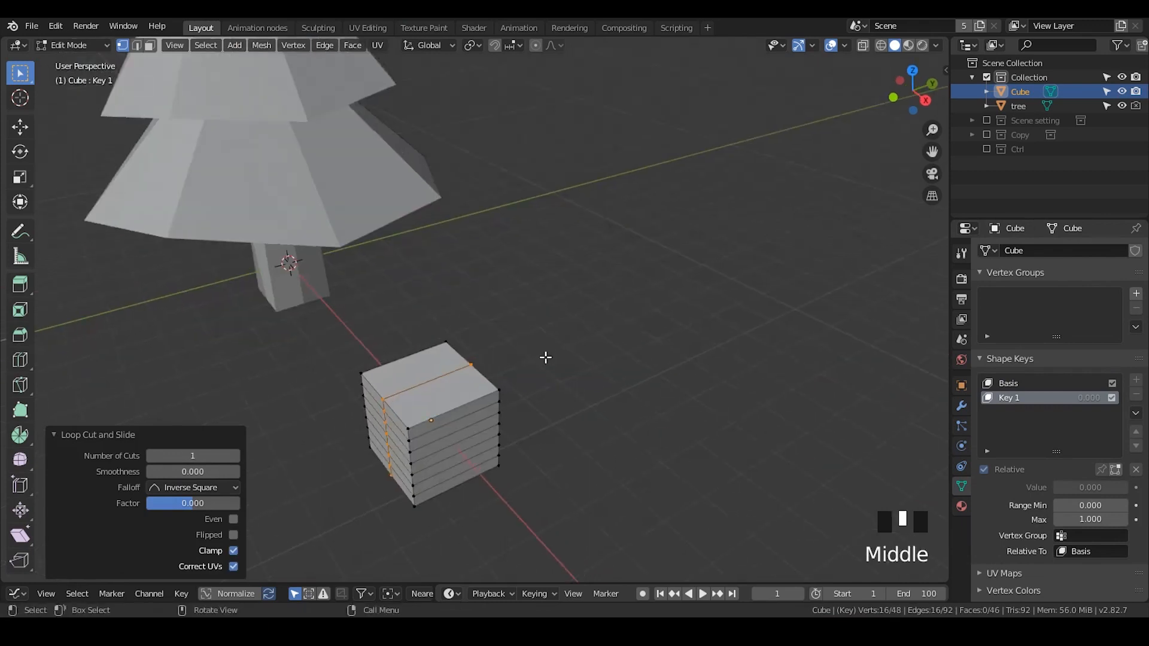
{"action": "key", "text": "ctrl+r"}
{"action": "double_click", "coordinate": [413, 374]}
{"action": "middle_click_drag", "start_coordinate": [414, 428], "coordinate": [460, 404]}
- Box-select everything except the cube's bottom row and move it about 3.37 m up along Z
{"action": "middle_click_drag", "start_coordinate": [623, 334], "coordinate": [650, 308]}
{"action": "left_click_drag", "start_coordinate": [680, 240], "coordinate": [498, 353]}
{"action": "key", "text": "alt+z"}
{"action": "middle_click_drag", "start_coordinate": [539, 353], "coordinate": [545, 343]}
{"action": "left_click", "coordinate": [905, 92]}
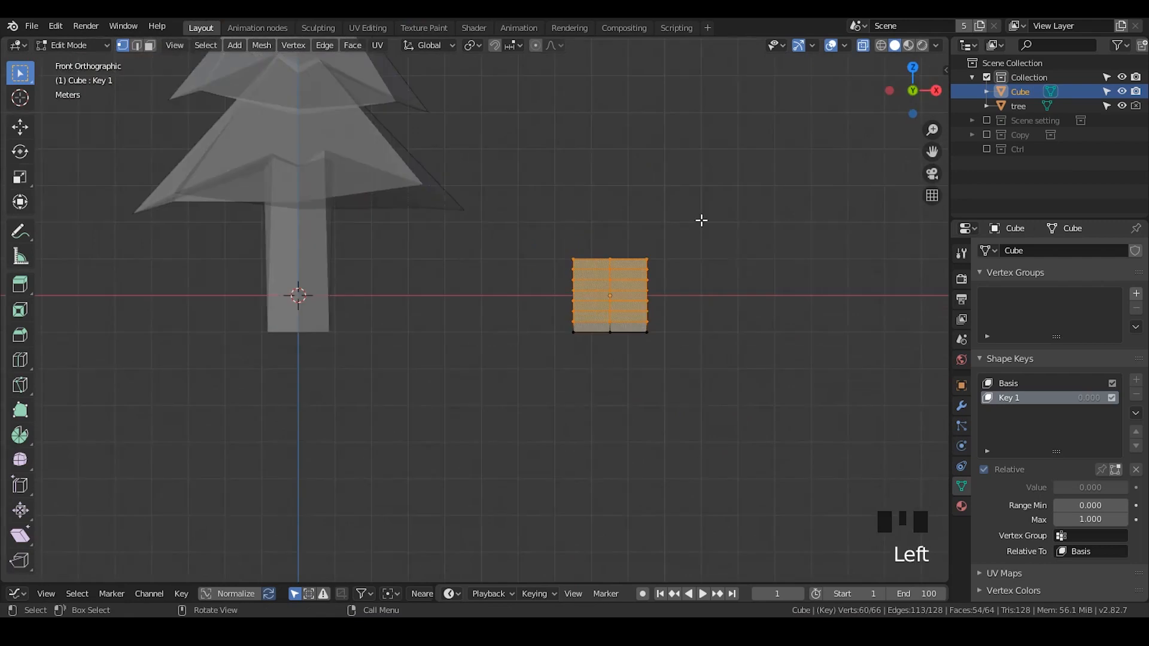
{"action": "left_click_drag", "start_coordinate": [702, 220], "coordinate": [547, 329]}
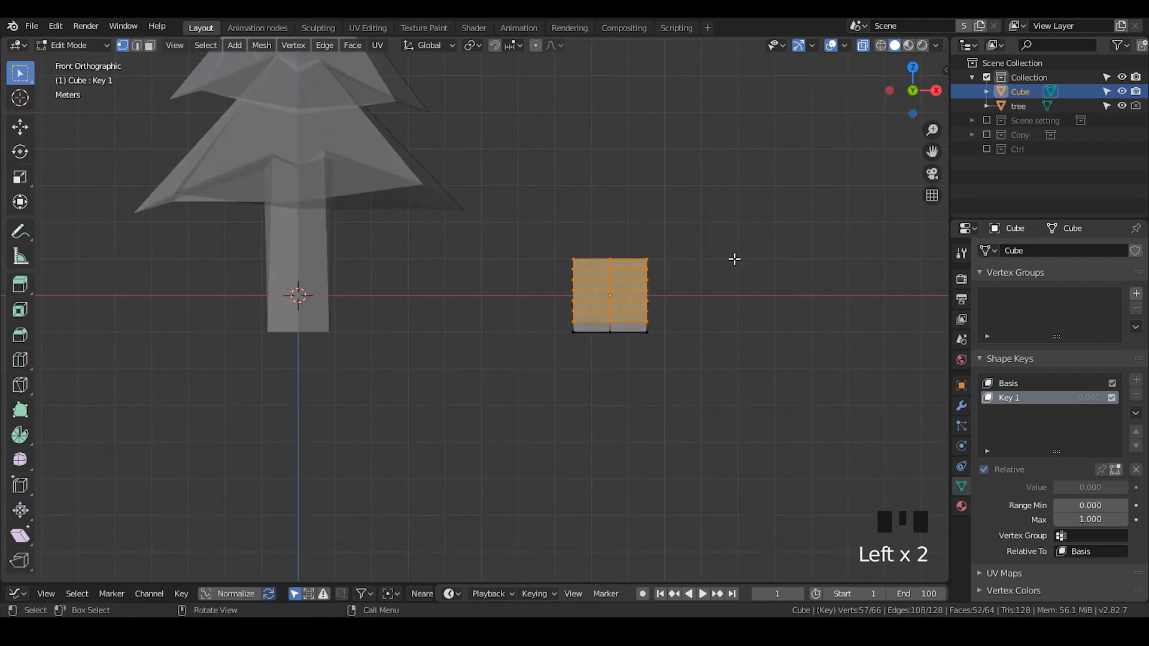
{"action": "key", "text": "g"}
{"action": "key", "text": "z"}
{"action": "left_click", "coordinate": [745, 135]}
{"action": "middle_click_drag", "start_coordinate": [766, 119], "coordinate": [751, 186], "text": "shift"}
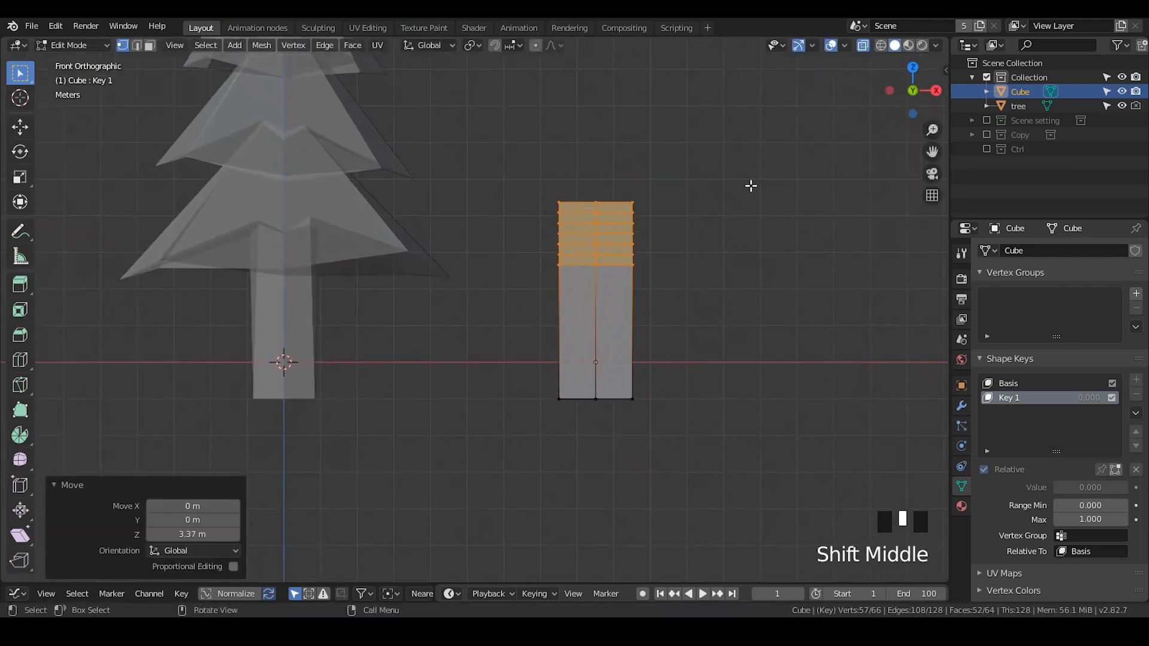
- Scale the selection along Z by 3.981
{"action": "key", "text": "s"}
{"action": "key", "text": "z"}
{"action": "left_click", "coordinate": [816, 174]}
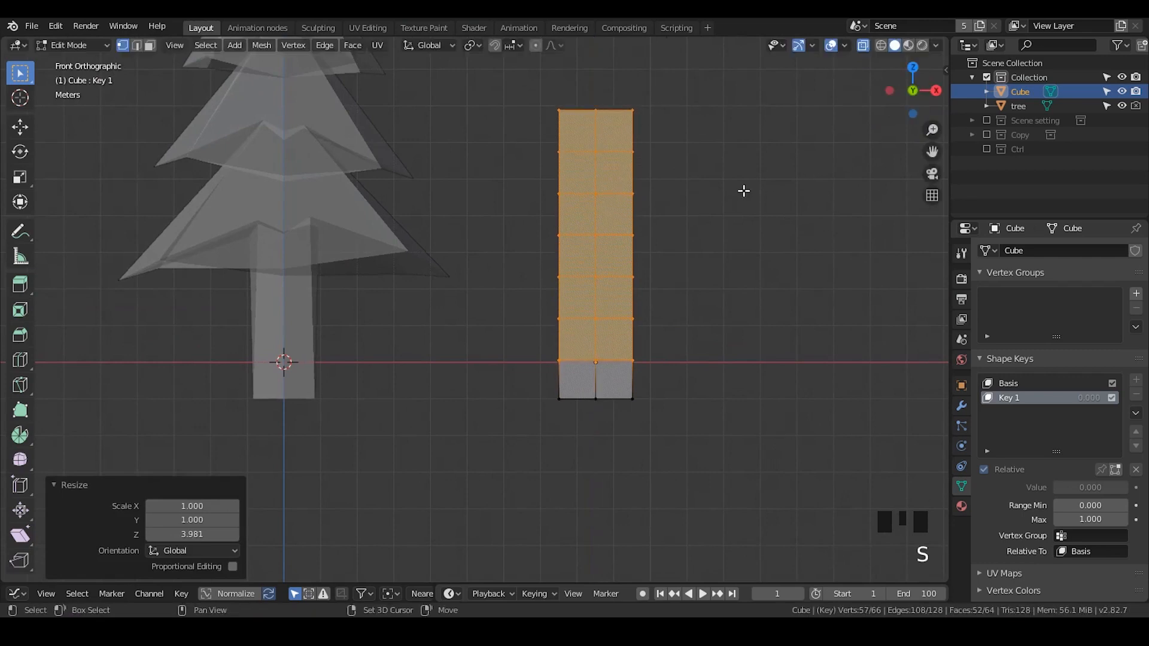
- Move the selection about 2.28 m up along Z
{"action": "scroll", "coordinate": [737, 264], "scroll_direction": "down", "scroll_amount": 1}
{"action": "key", "text": "g"}
{"action": "key", "text": "z"}
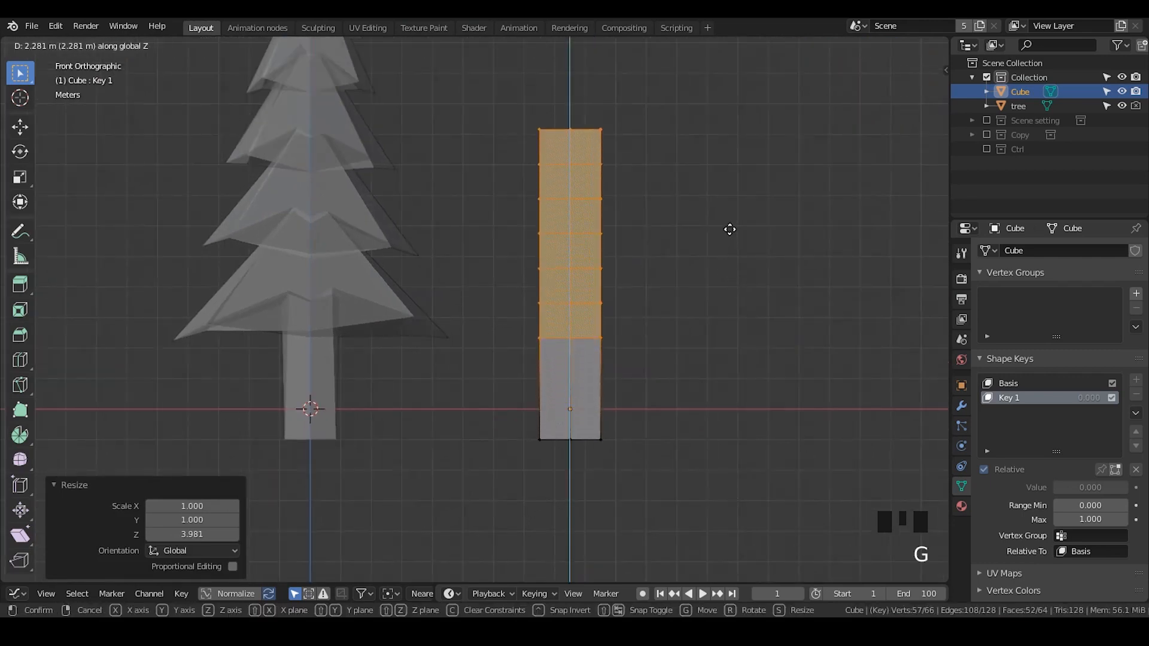
{"action": "left_click", "coordinate": [731, 227]}
- Scale the selection along Z by about 1.27
{"action": "key", "text": "s"}
{"action": "key", "text": "z"}
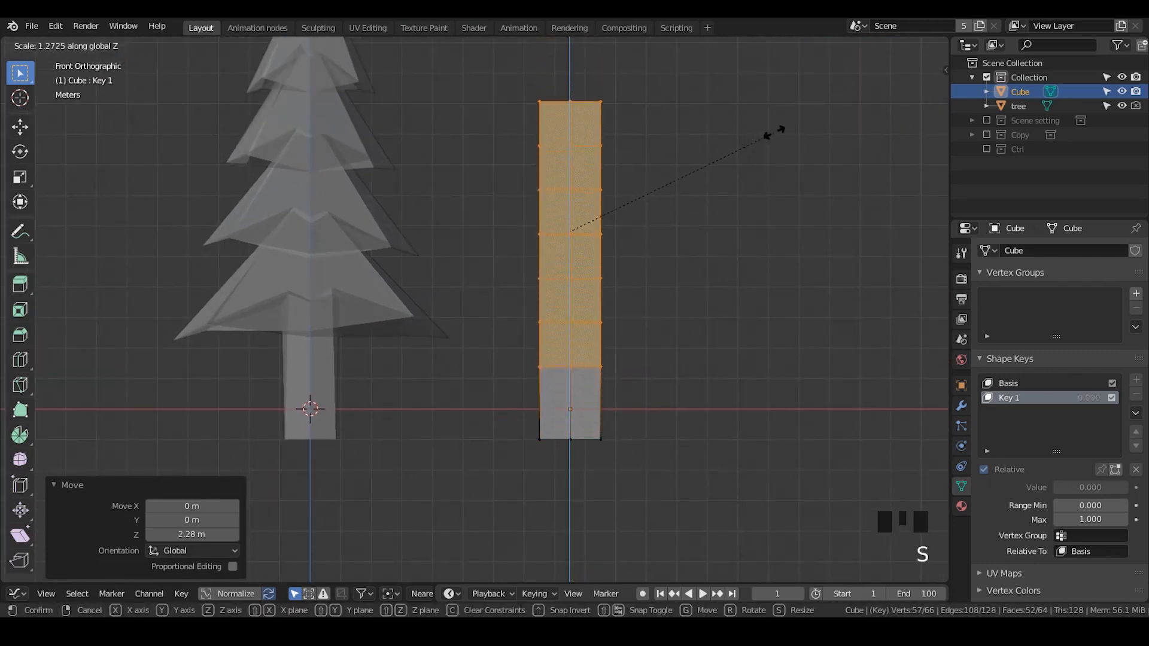
{"action": "left_click", "coordinate": [781, 128]}
- Switch to edge selection and select three alternating horizontal edge loops on the trunk
{"action": "key", "text": "2"}
{"action": "left_click", "coordinate": [573, 329], "text": "alt"}
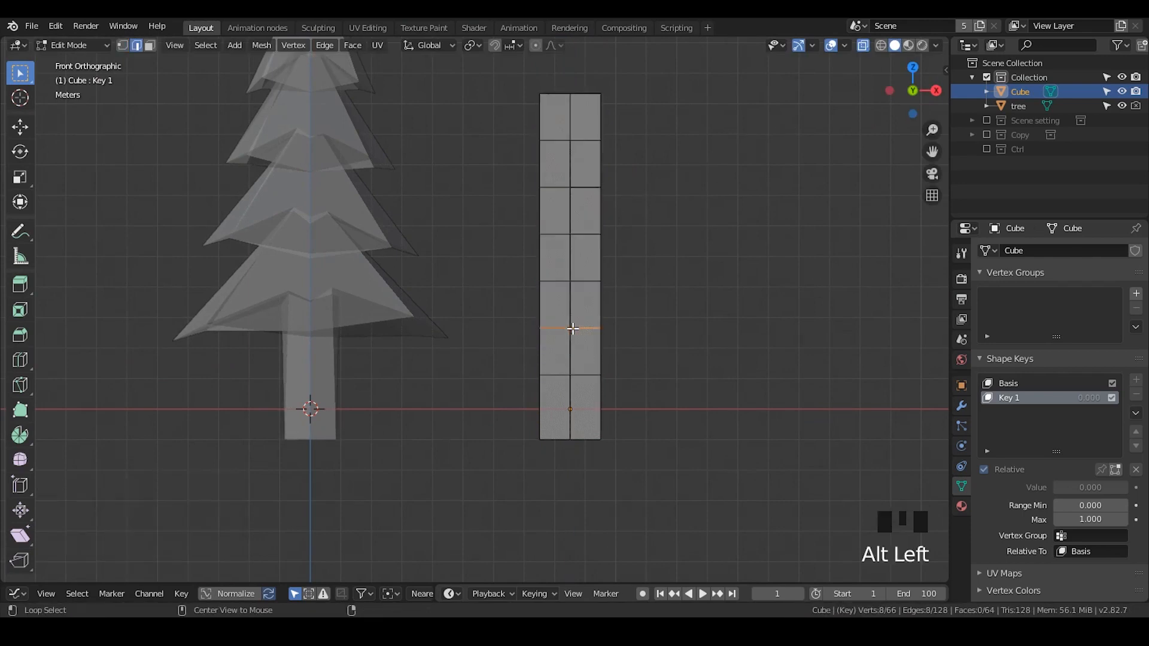
{"action": "left_click", "coordinate": [582, 283], "text": "alt+shift"}
{"action": "left_click", "coordinate": [588, 329]}
{"action": "left_click", "coordinate": [587, 234], "text": "alt+shift"}
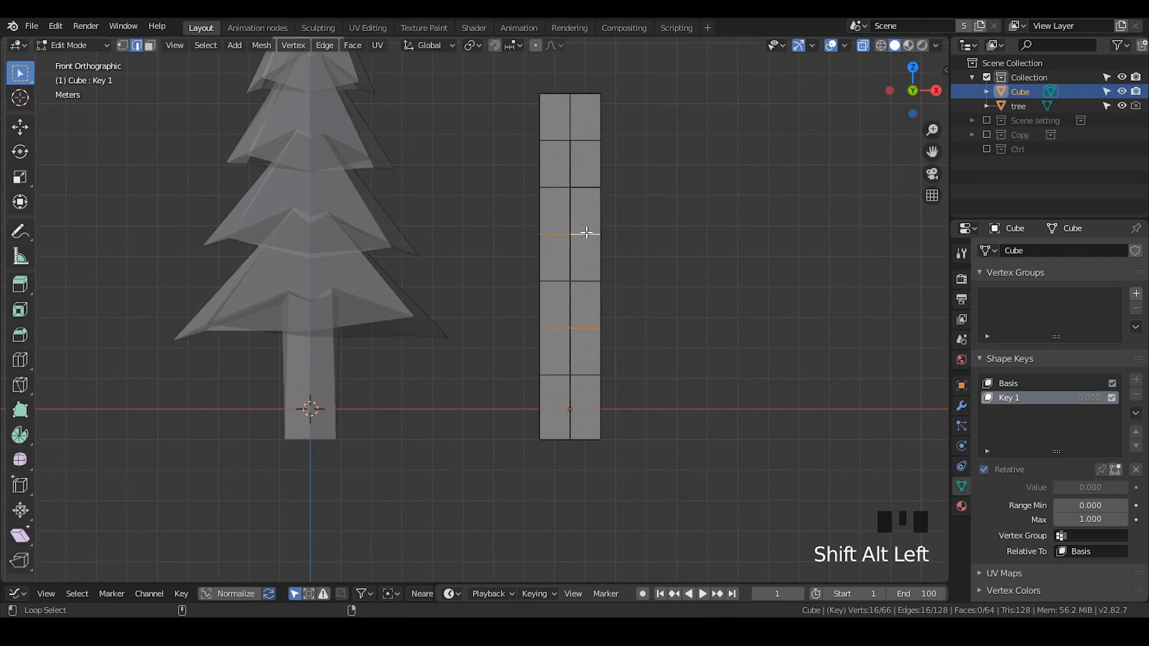
{"action": "left_click", "coordinate": [584, 141], "text": "alt+shift"}
- Create a new vertex group and assign the selected edge loops to it
{"action": "scroll", "coordinate": [604, 352], "scroll_direction": "up", "scroll_amount": 2}
{"action": "middle_click_drag", "start_coordinate": [605, 377], "coordinate": [576, 365], "text": "shift"}
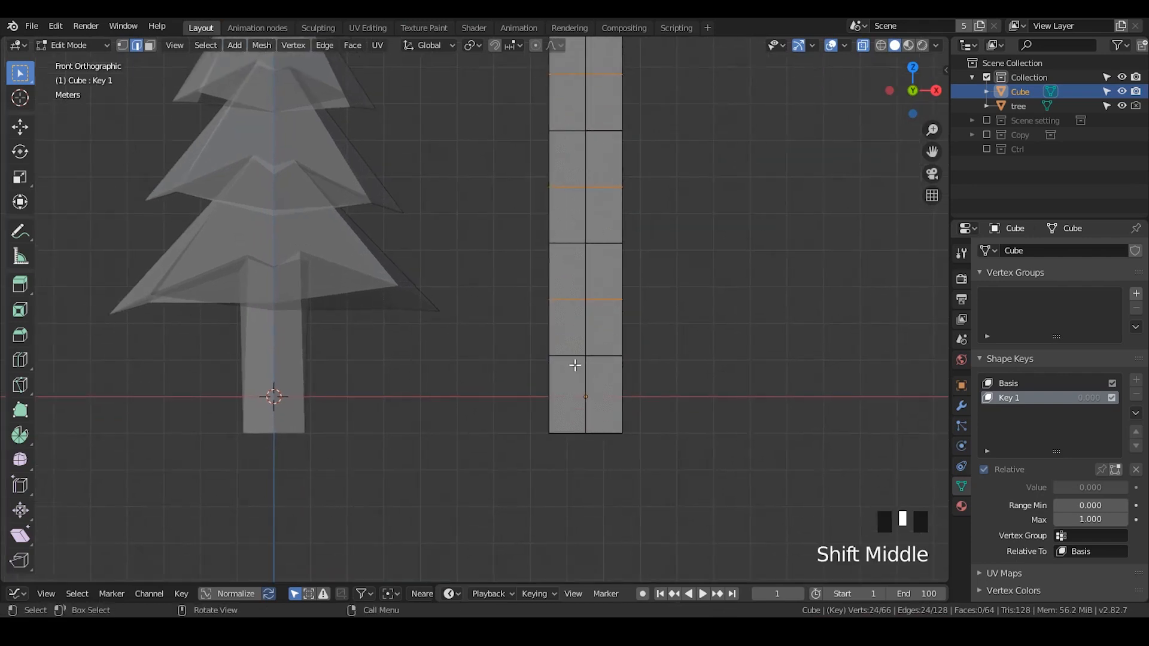
{"action": "left_click", "coordinate": [1136, 296]}
{"action": "left_click", "coordinate": [1006, 383]}
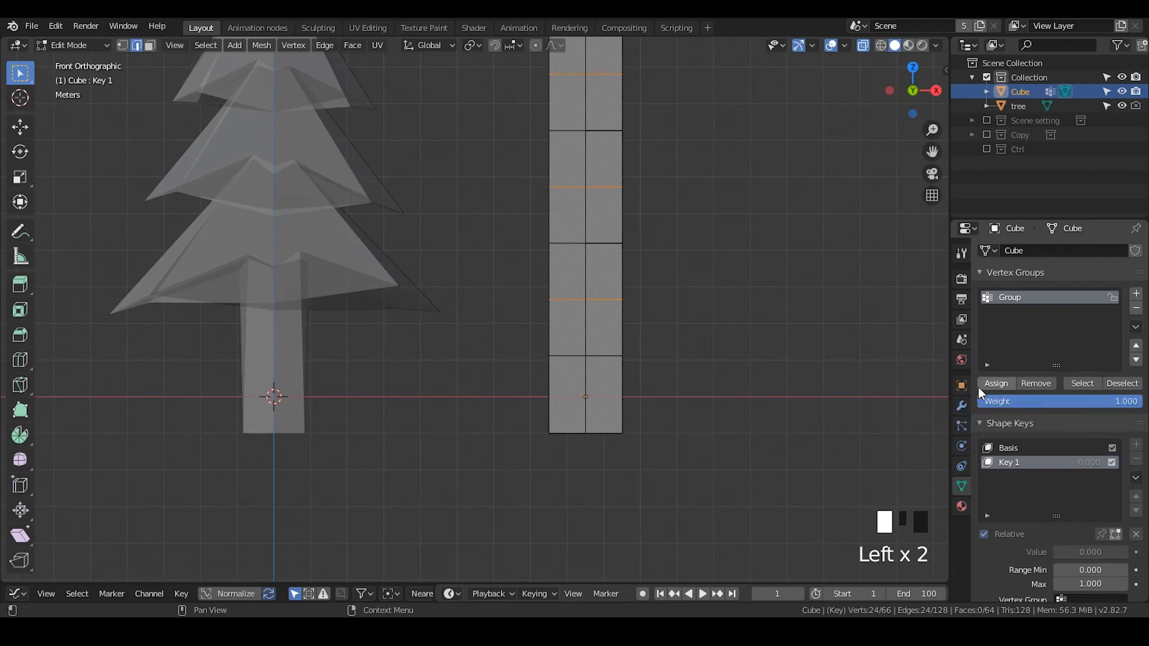
- Scale the selected edge loops outward in X and Y by 3.428
{"action": "middle_click_drag", "start_coordinate": [662, 313], "coordinate": [661, 358], "text": "shift"}
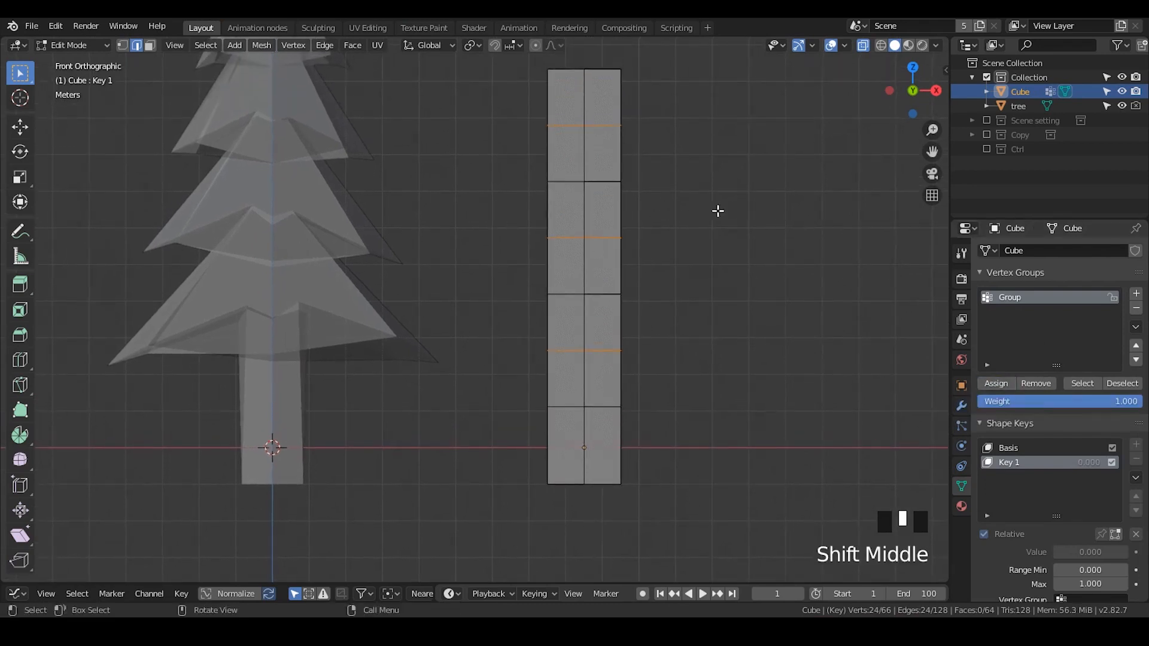
{"action": "key", "text": "s"}
{"action": "key", "text": "shift+z"}
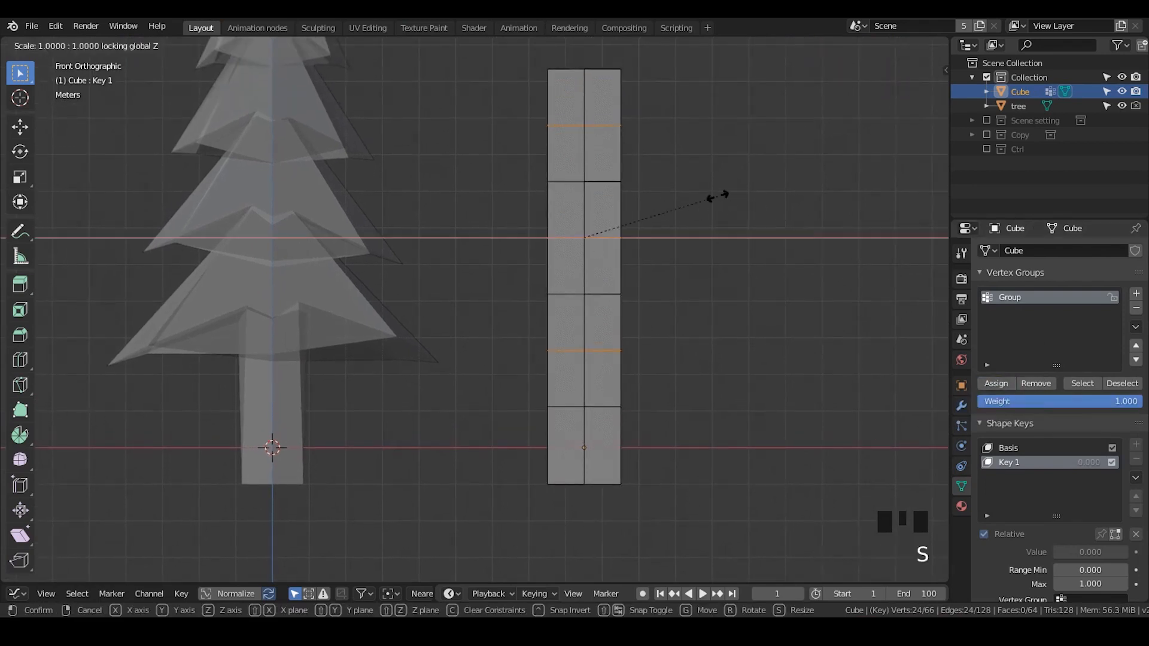
{"action": "left_click", "coordinate": [367, 144]}
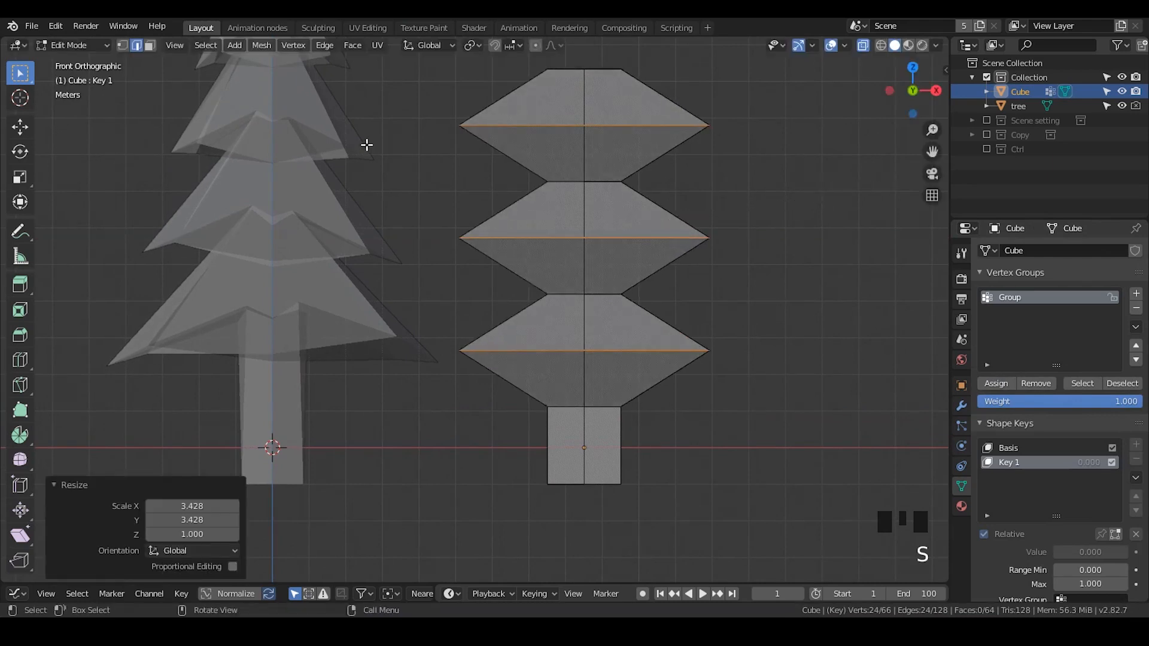
- Move the selected edge loops down along Z by 2.7 m
{"action": "key", "text": "g"}
{"action": "key", "text": "z"}
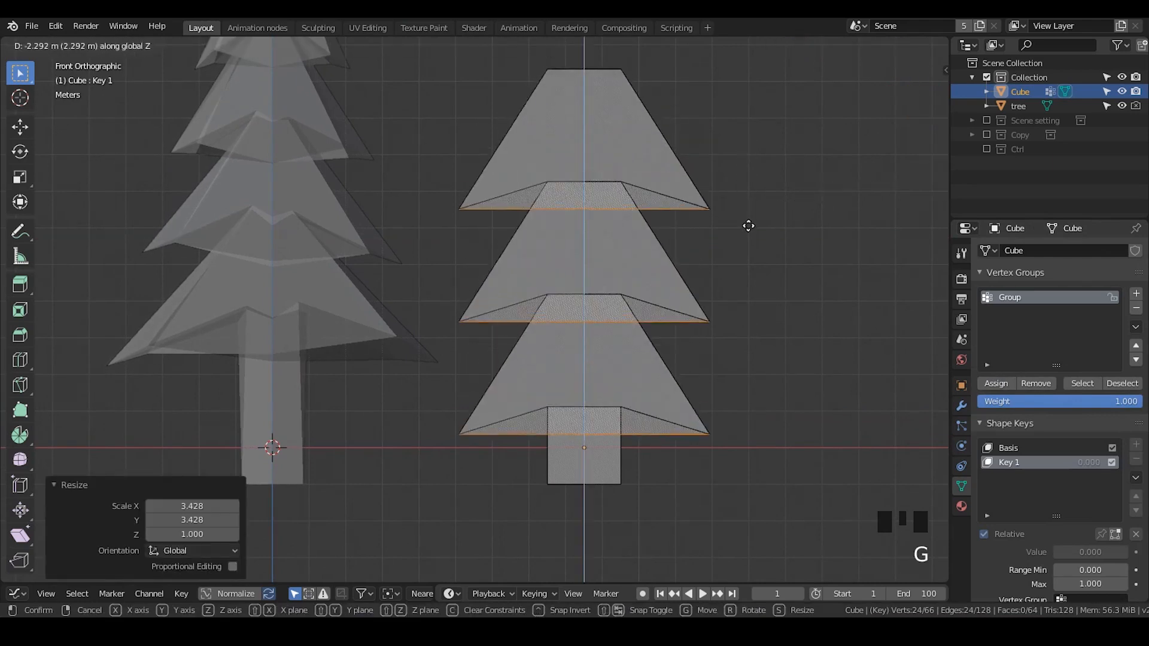
{"action": "left_click", "coordinate": [749, 239]}
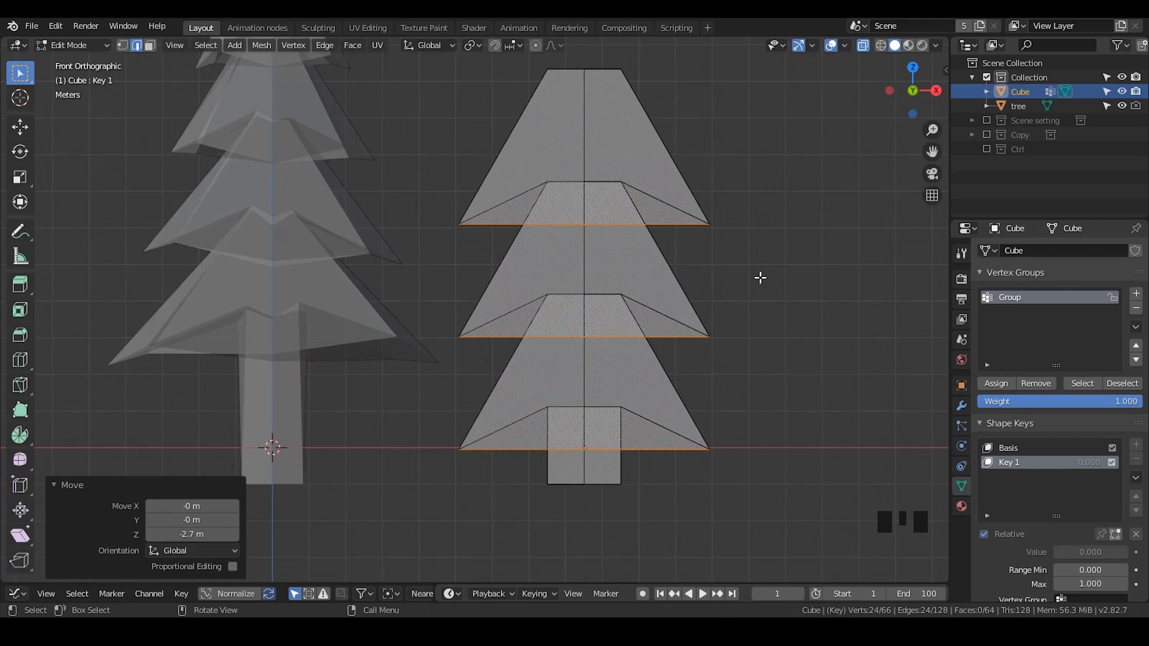
- Scale the selected edge loops in X and Y to 0.512
{"action": "middle_click_drag", "start_coordinate": [761, 278], "coordinate": [713, 277]}
{"action": "scroll", "coordinate": [723, 313], "scroll_direction": "down", "scroll_amount": 2}
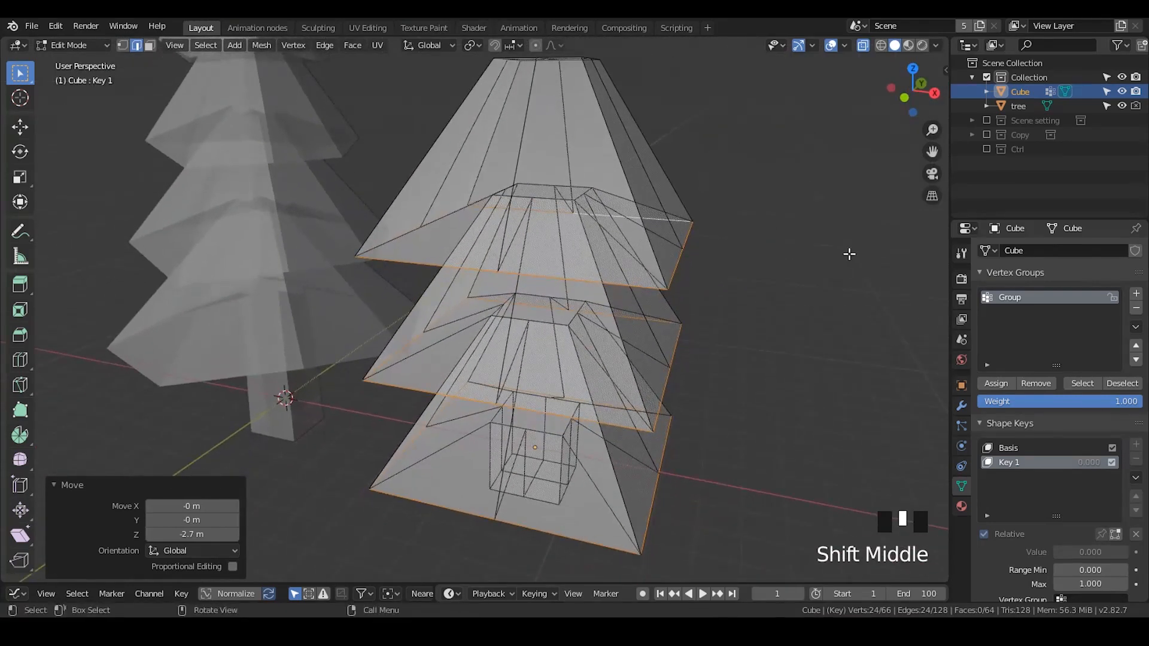
{"action": "key", "text": "s"}
{"action": "key", "text": "shift+z"}
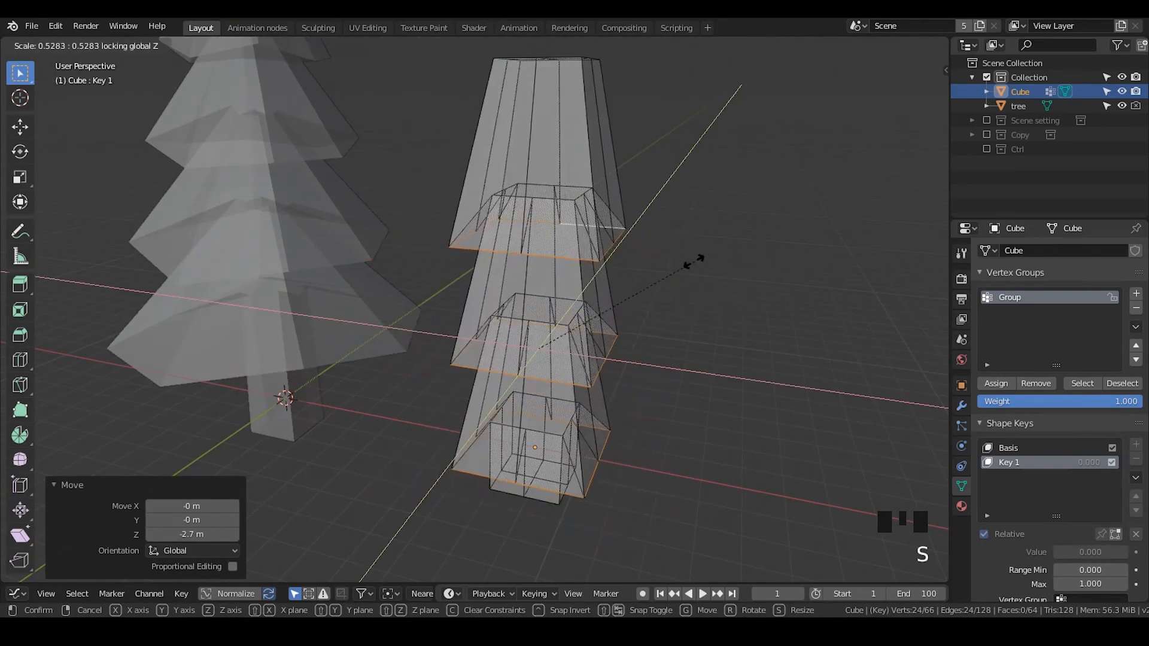
{"action": "left_click", "coordinate": [689, 261]}
{"action": "middle_click_drag", "start_coordinate": [689, 260], "coordinate": [571, 218]}
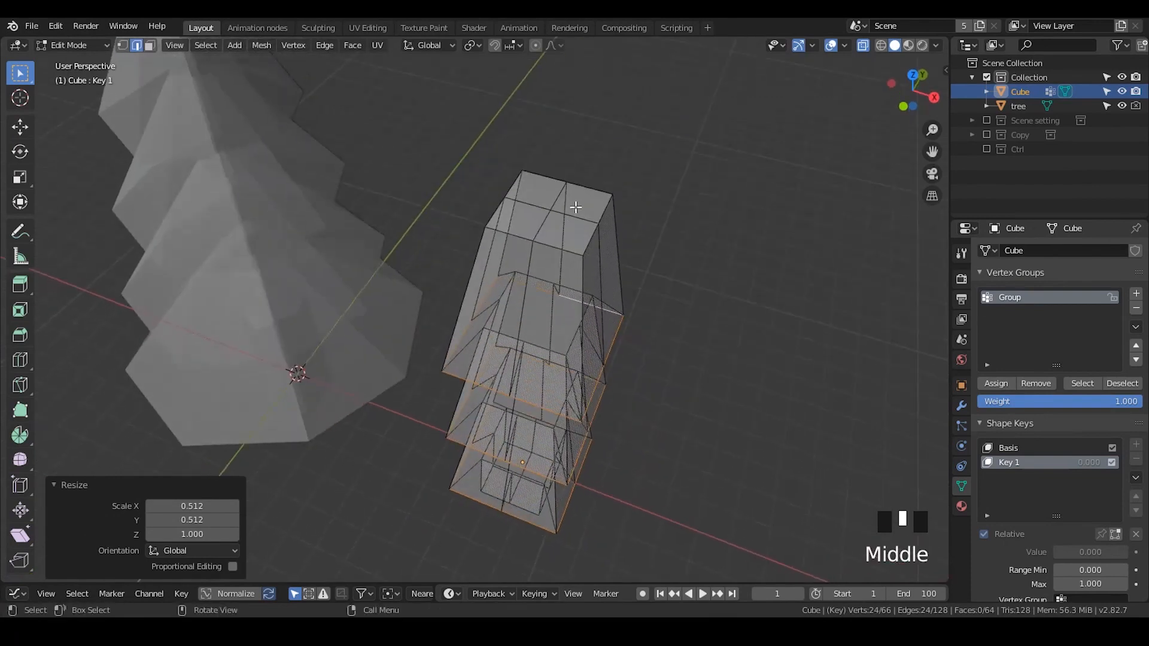
- Switch to face selection, select the four top faces and scale them by 0.547
{"action": "key", "text": "3"}
{"action": "key", "text": "alt+z"}
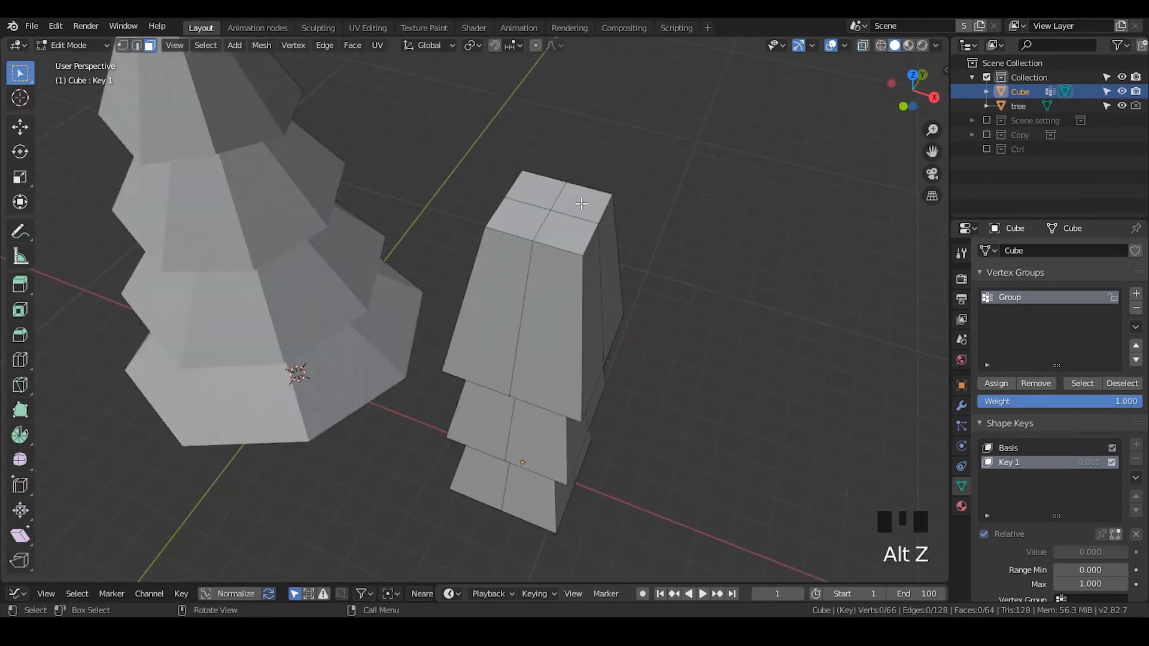
{"action": "left_click", "coordinate": [579, 204]}
{"action": "left_click", "coordinate": [536, 190], "text": "shift"}
{"action": "left_click", "coordinate": [516, 216], "text": "shift"}
{"action": "left_click", "coordinate": [555, 233], "text": "shift"}
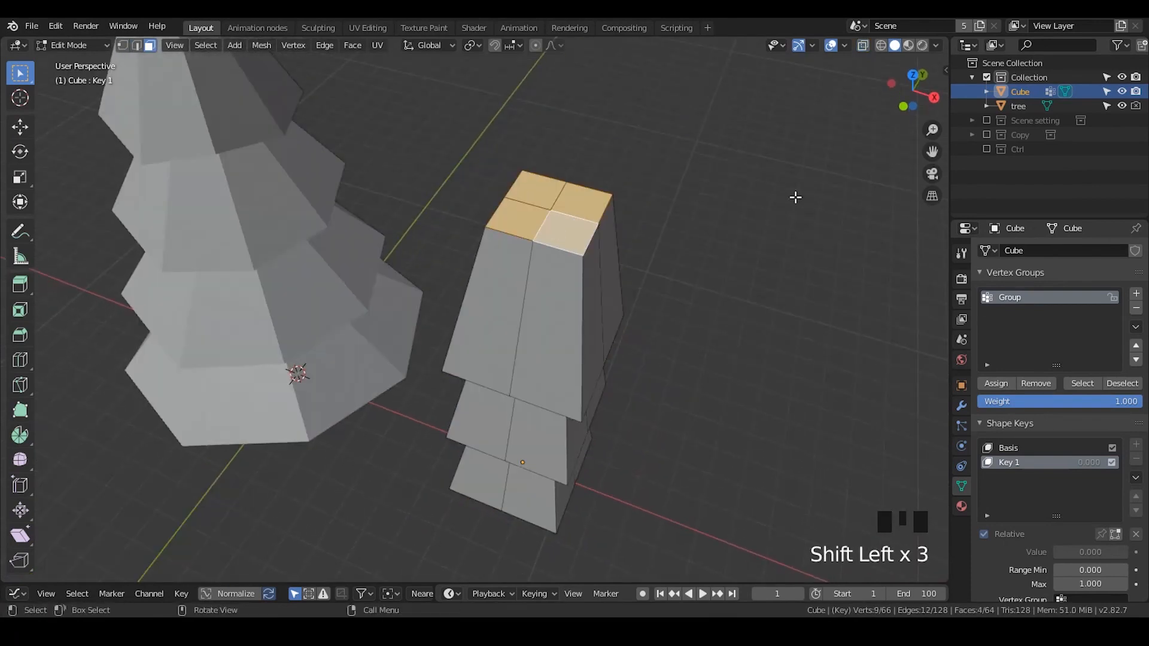
{"action": "key", "text": "s"}
{"action": "left_click", "coordinate": [682, 195]}
{"action": "middle_click_drag", "start_coordinate": [683, 195], "coordinate": [640, 261]}
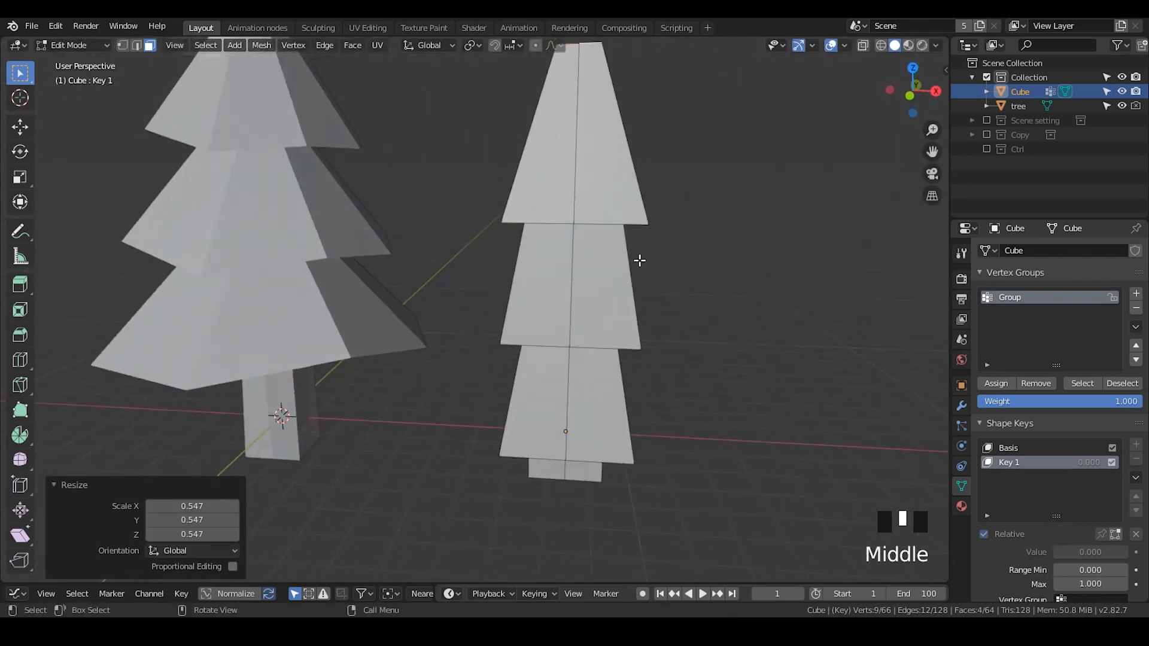
- Select vertices along the top tier's lower edge and scale them by 1.497
{"action": "key", "text": "1"}
{"action": "left_click", "coordinate": [573, 225]}
{"action": "middle_click_drag", "start_coordinate": [573, 225], "coordinate": [457, 251]}
{"action": "left_click", "coordinate": [555, 243], "text": "shift"}
{"action": "left_click", "coordinate": [462, 293], "text": "shift"}
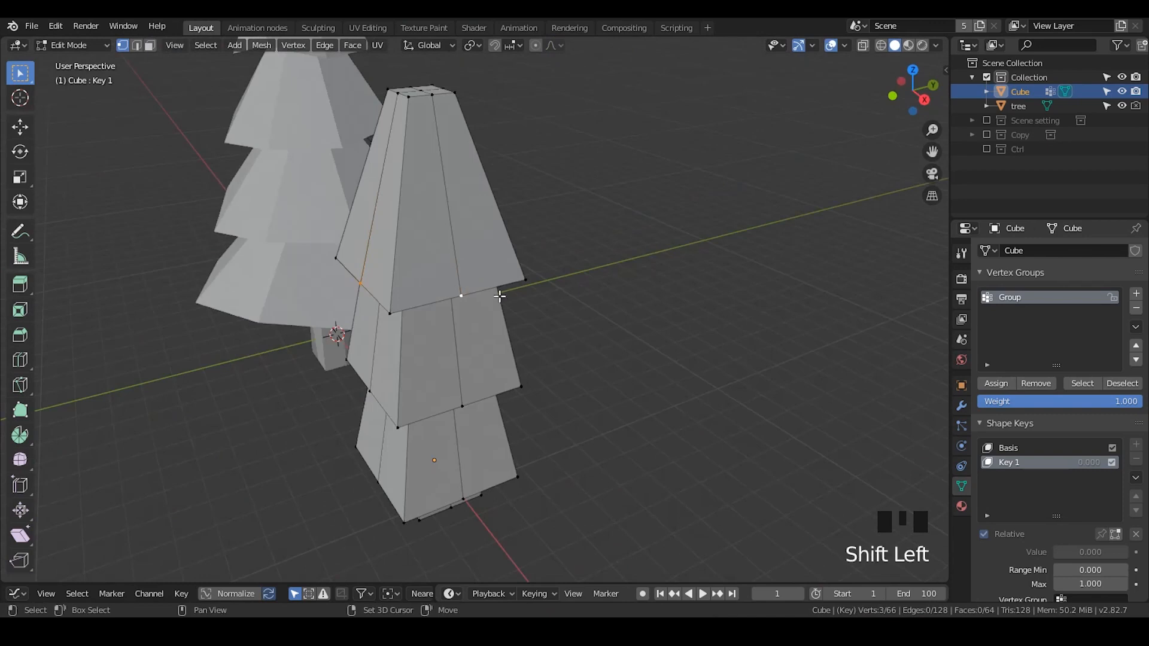
{"action": "middle_click_drag", "start_coordinate": [462, 293], "coordinate": [410, 305]}
{"action": "left_click", "coordinate": [389, 253], "text": "shift"}
{"action": "key", "text": "s"}
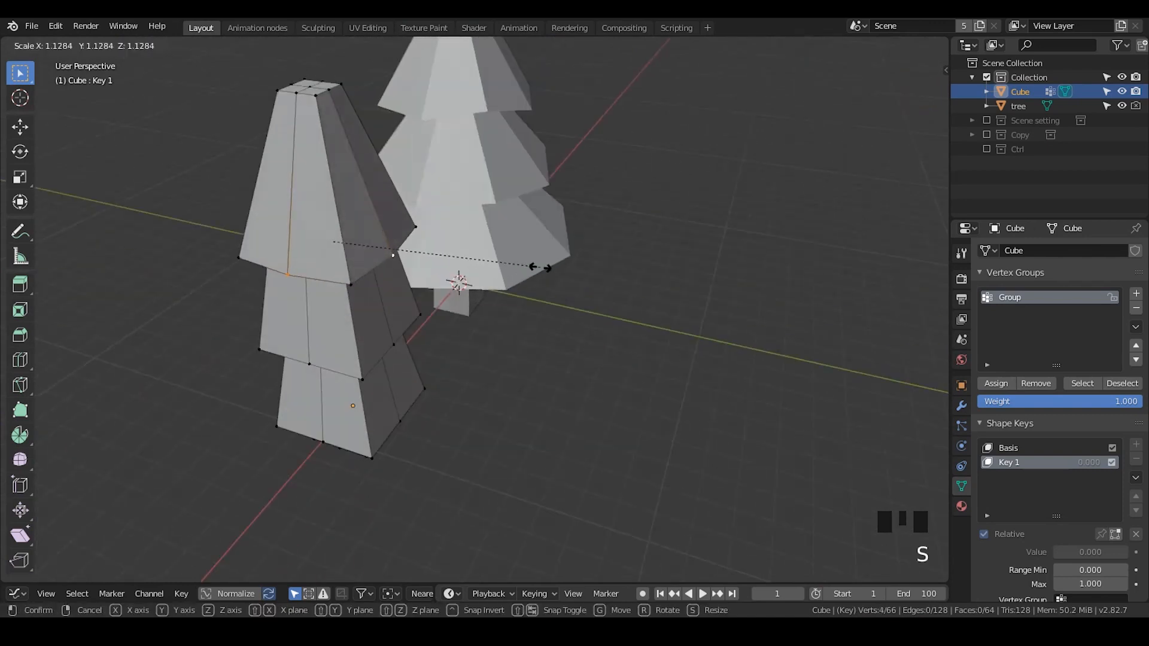
{"action": "left_click", "coordinate": [611, 262]}
{"action": "middle_click_drag", "start_coordinate": [610, 262], "coordinate": [491, 326]}
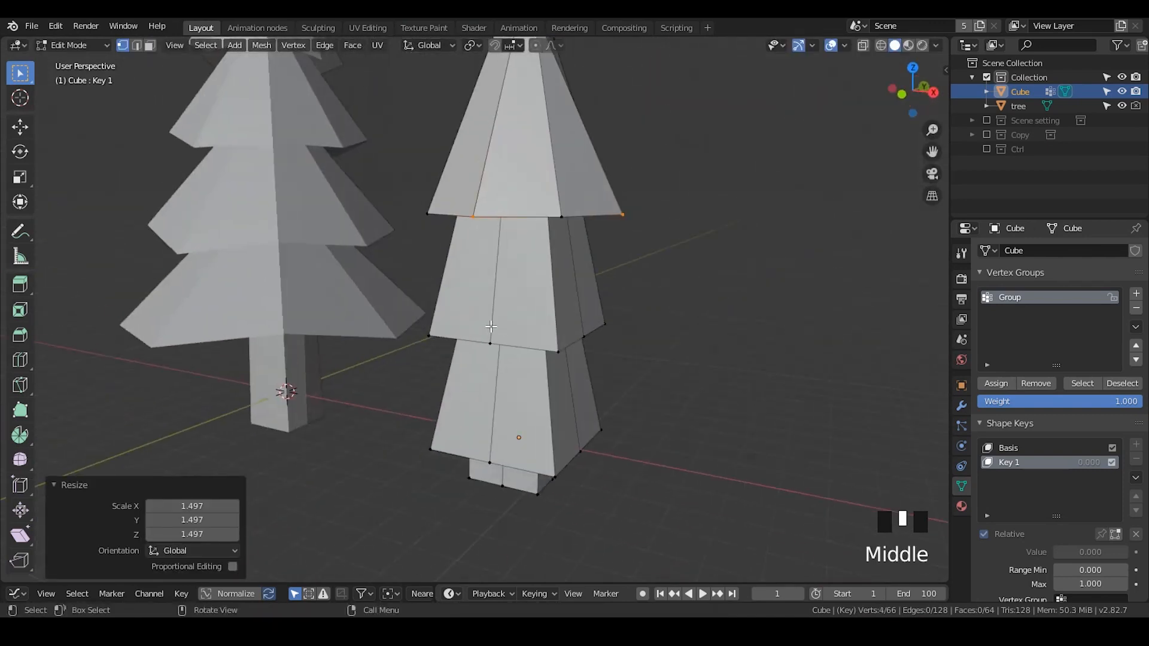
- Select vertices along the middle tier's lower edge and scale them outward
{"action": "left_click", "coordinate": [491, 341]}
{"action": "left_click", "coordinate": [581, 336], "text": "shift"}
{"action": "middle_click_drag", "start_coordinate": [572, 336], "coordinate": [503, 353]}
{"action": "left_click", "coordinate": [539, 351], "text": "shift"}
{"action": "key", "text": "s"}
{"action": "left_click", "coordinate": [707, 307]}
{"action": "middle_click_drag", "start_coordinate": [706, 308], "coordinate": [453, 407]}
- Select vertices along the bottom tier's lower edge and scale them by 1.445
{"action": "left_click", "coordinate": [447, 402]}
{"action": "middle_click_drag", "start_coordinate": [527, 402], "coordinate": [383, 419]}
{"action": "left_click", "coordinate": [419, 419], "text": "shift"}
{"action": "key", "text": "s"}
{"action": "left_click", "coordinate": [369, 434]}
{"action": "scroll", "coordinate": [544, 325], "scroll_direction": "down", "scroll_amount": 3}
{"action": "middle_click_drag", "start_coordinate": [544, 326], "coordinate": [607, 395], "text": "shift"}
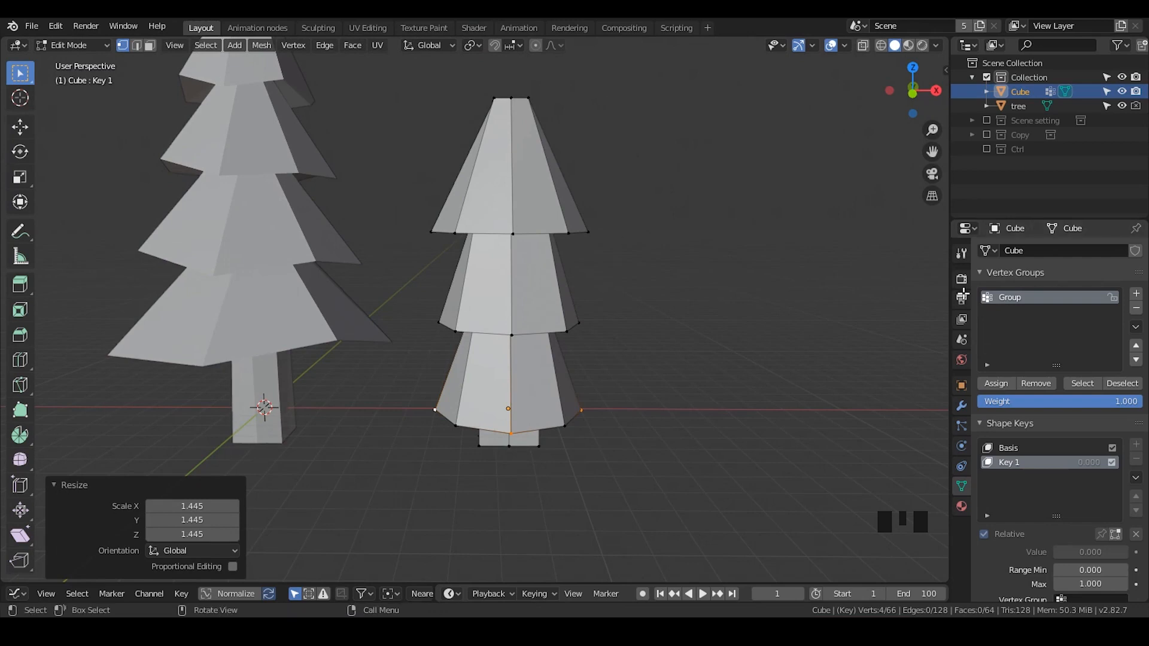
- Select the vertex group's vertices, invert the selection and hide the rest of the mesh
{"action": "left_click", "coordinate": [588, 232]}
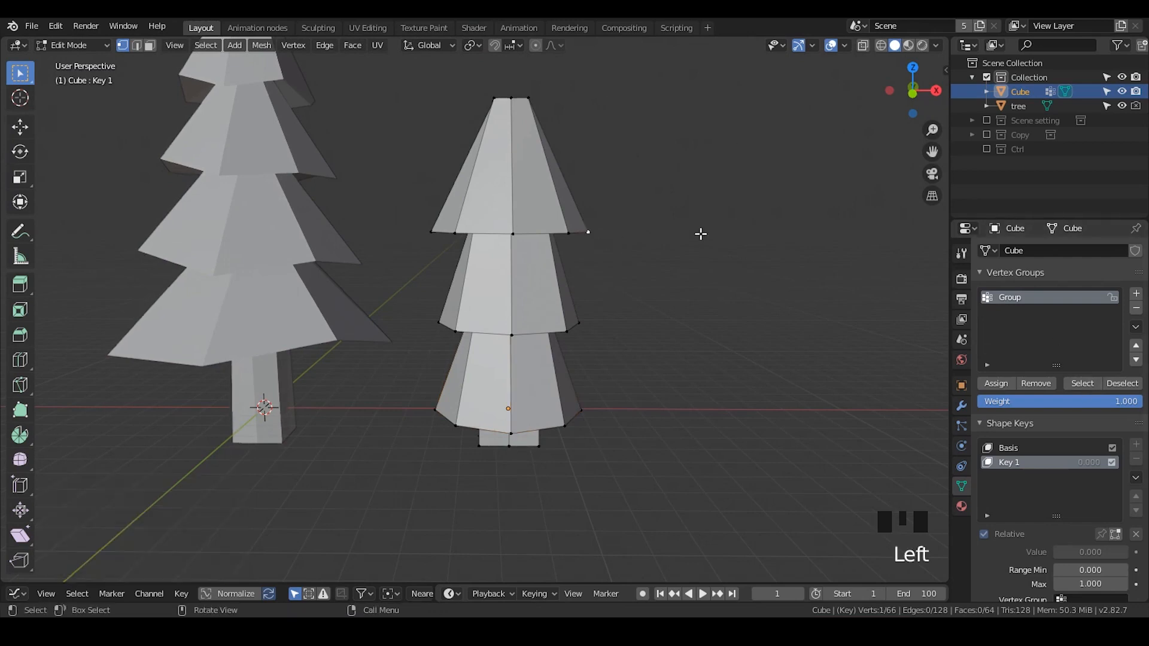
{"action": "left_click", "coordinate": [1083, 383]}
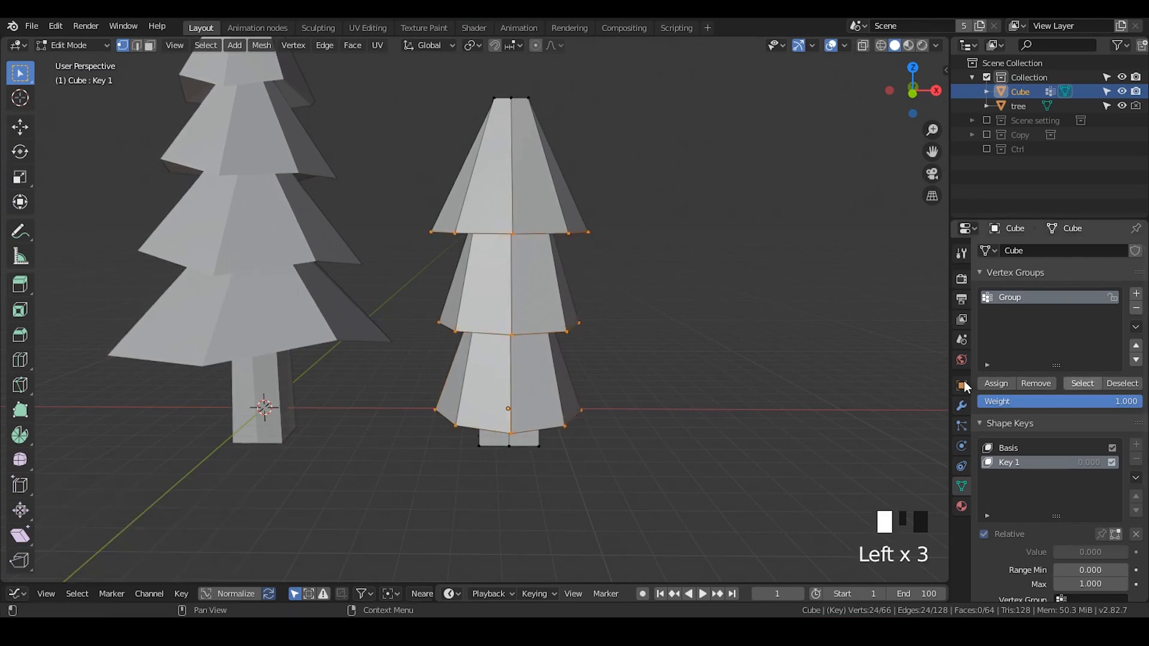
{"action": "middle_click_drag", "start_coordinate": [647, 335], "coordinate": [578, 282]}
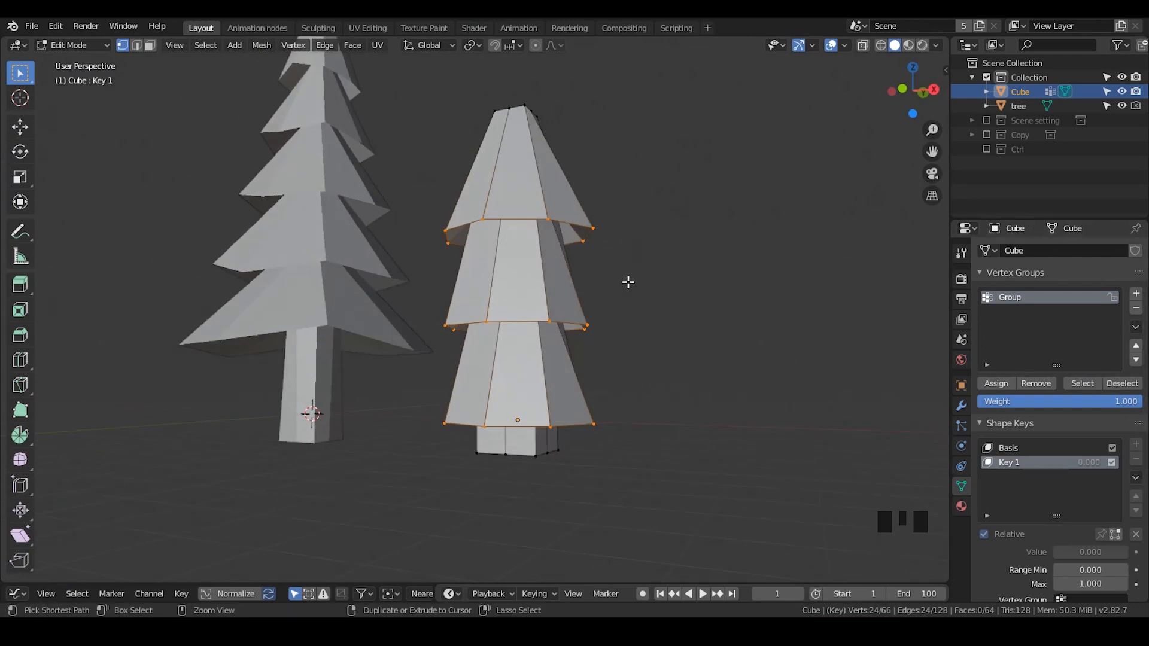
{"action": "key", "text": "ctrl+i"}
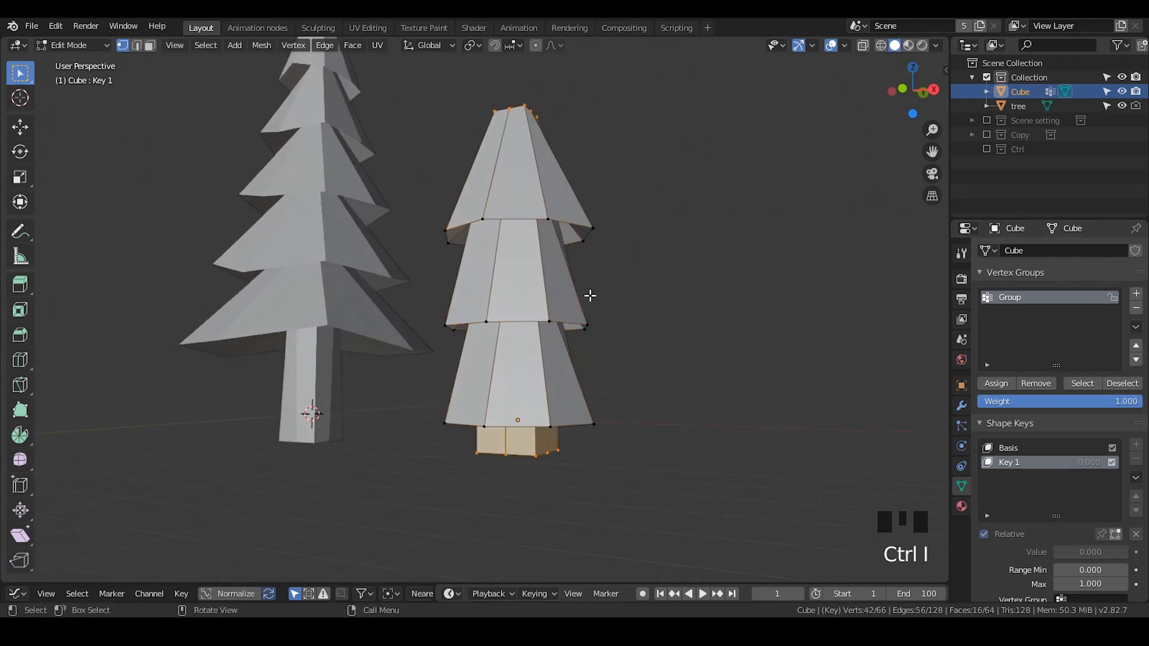
{"action": "middle_click_drag", "start_coordinate": [590, 295], "coordinate": [631, 238]}
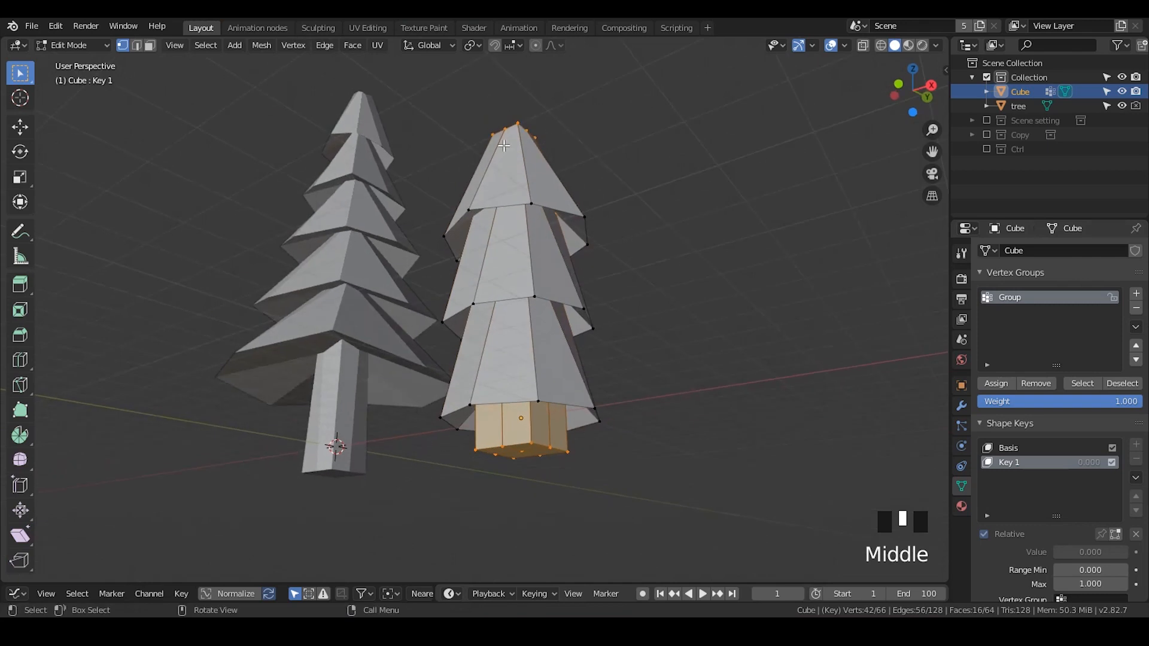
{"action": "key", "text": "h"}
{"action": "middle_click_drag", "start_coordinate": [673, 234], "coordinate": [618, 246]}
- Select the tree's tip vertex, enable proportional editing with Random falloff and raise it 0.786 m along Z
{"action": "left_click", "coordinate": [575, 239]}
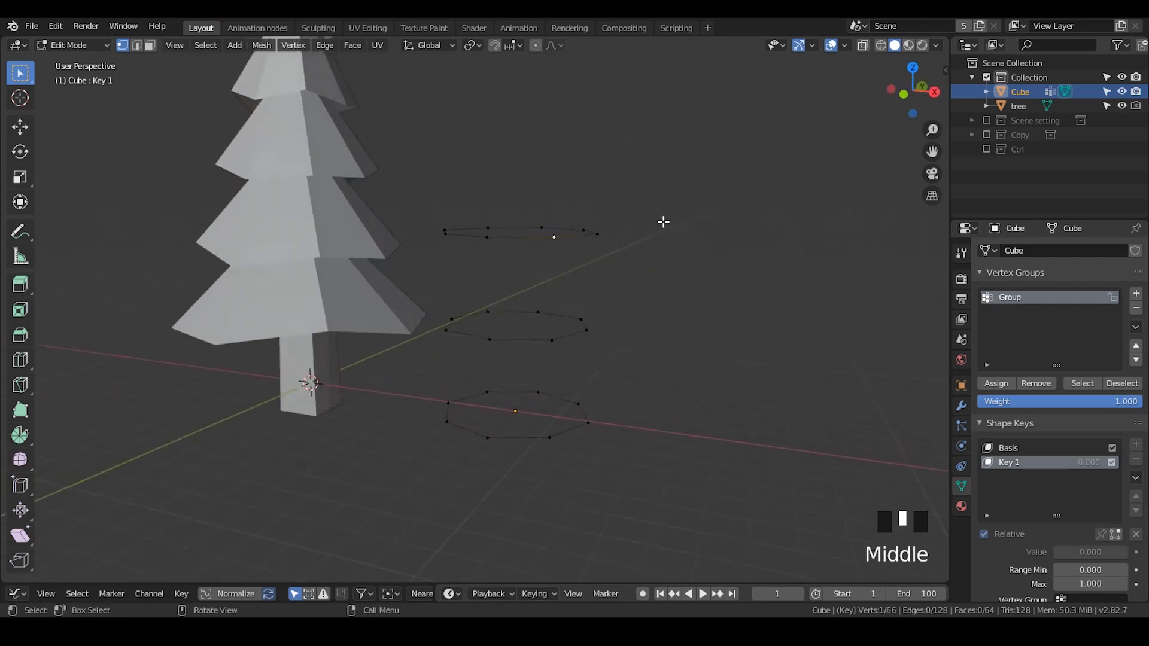
{"action": "left_click", "coordinate": [552, 46]}
{"action": "left_click", "coordinate": [528, 208]}
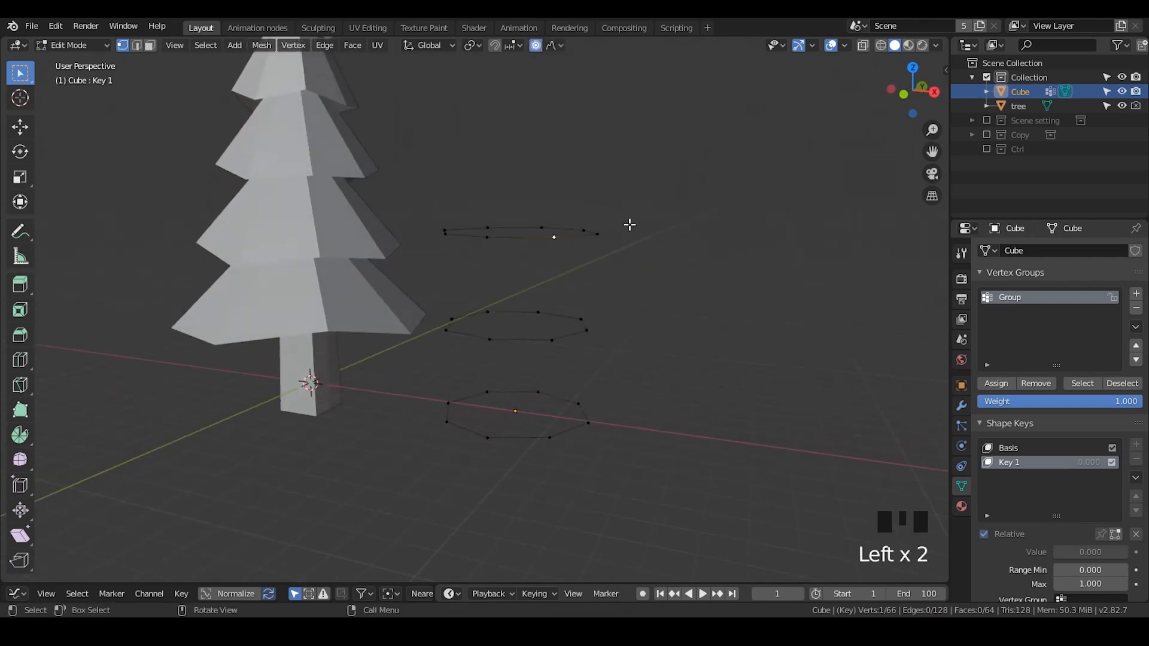
{"action": "key", "text": "g"}
{"action": "key", "text": "z"}
{"action": "scroll", "coordinate": [629, 200], "scroll_direction": "down", "scroll_amount": 20}
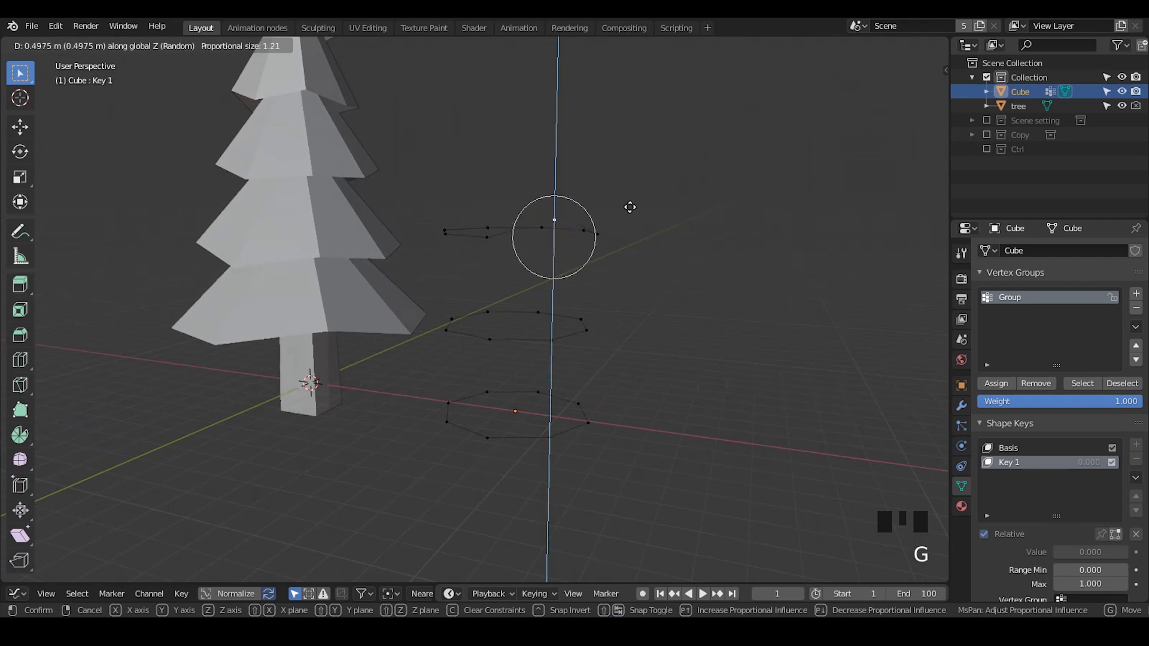
{"action": "scroll", "coordinate": [629, 192], "scroll_direction": "down", "scroll_amount": 6}
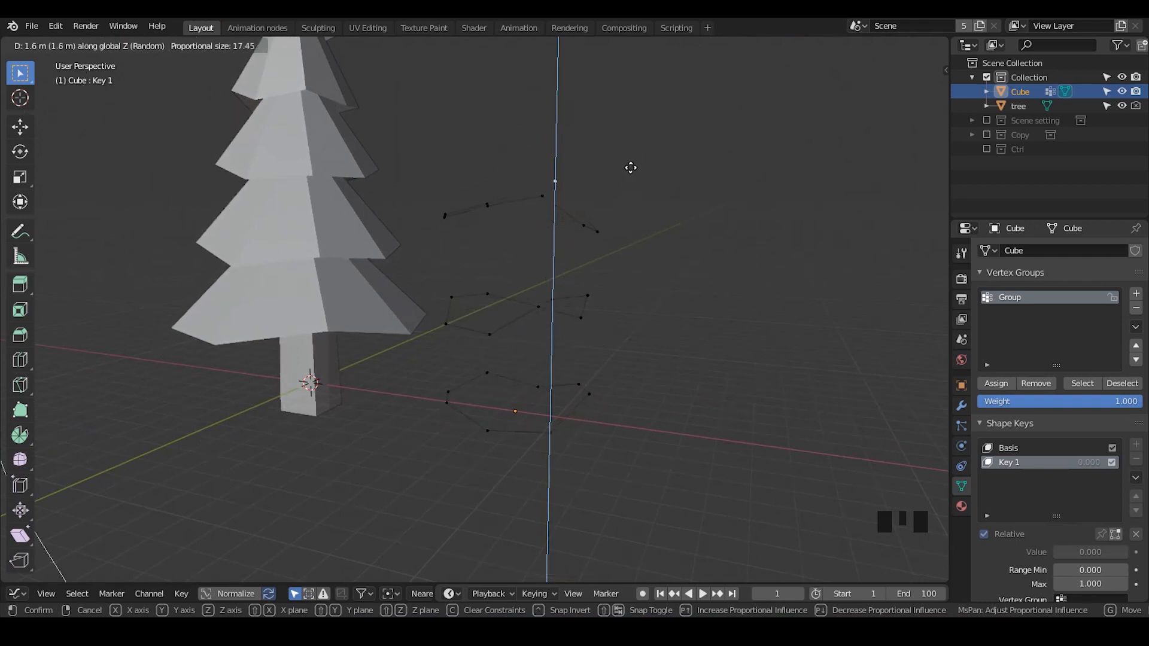
{"action": "left_click", "coordinate": [628, 207]}
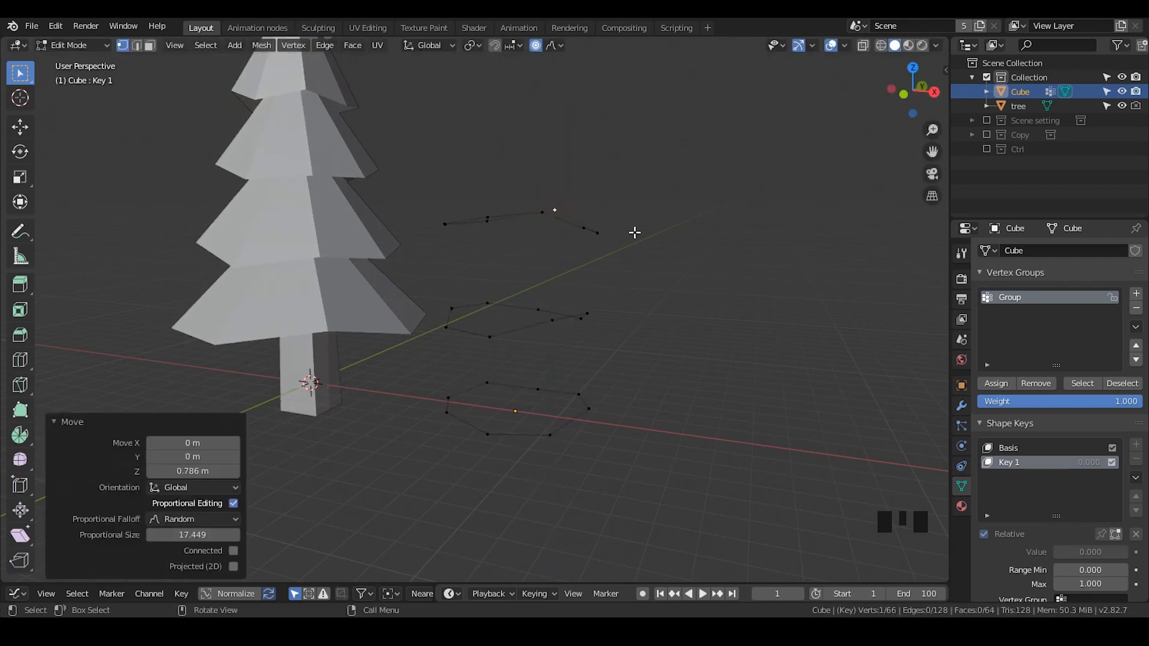
- Reveal the hidden geometry and return to Object Mode
{"action": "key", "text": "alt+h"}
{"action": "middle_click_drag", "start_coordinate": [634, 232], "coordinate": [562, 145]}
{"action": "middle_click_drag", "start_coordinate": [551, 252], "coordinate": [527, 351]}
{"action": "left_click", "coordinate": [514, 137]}
{"action": "key", "text": "3"}
{"action": "key", "text": "Tab"}
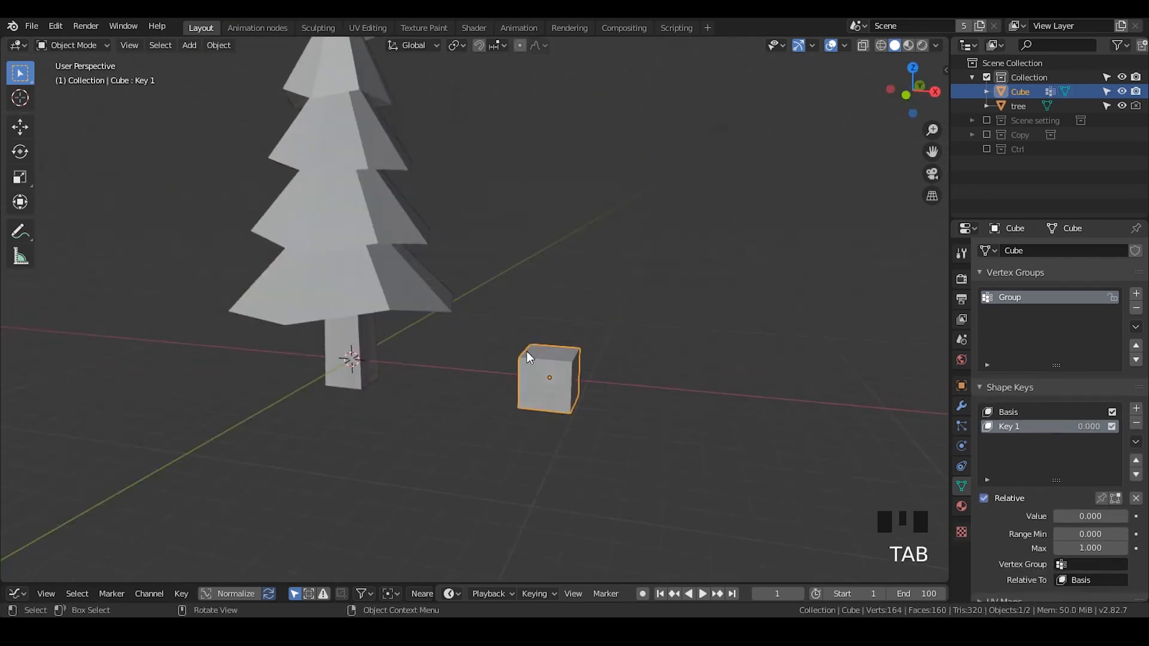
{"action": "key", "text": "Tab"}
{"action": "key", "text": "Tab"}
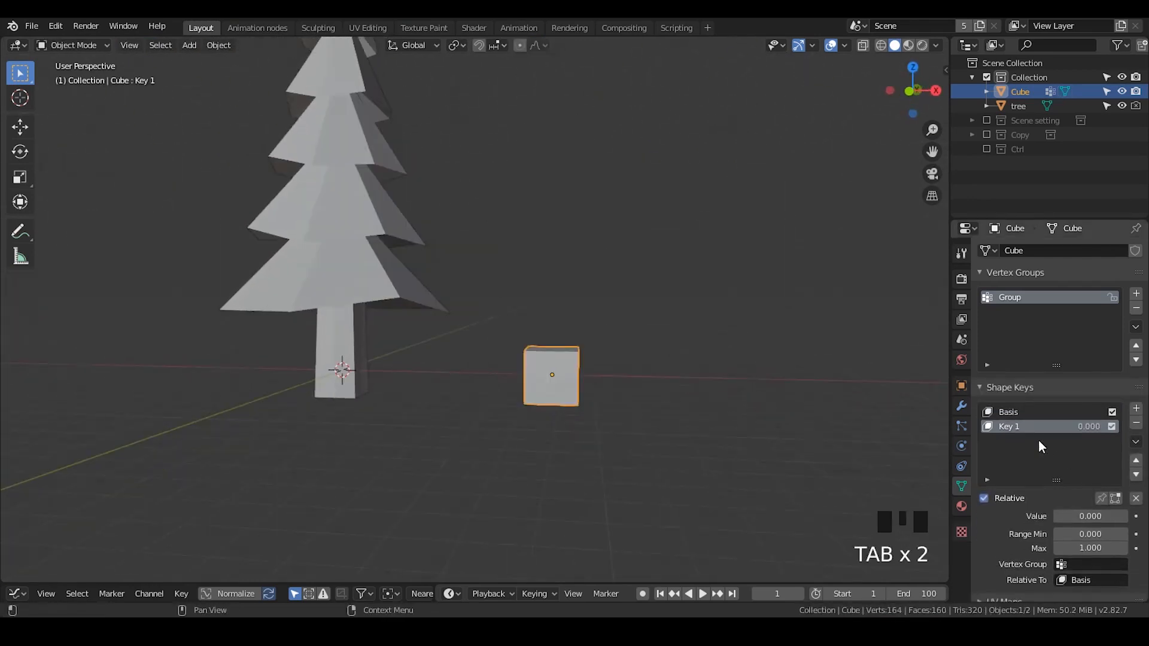
- Add two material slots to the cube, each with a new material
{"action": "left_click", "coordinate": [1068, 522]}
{"action": "mouse_move", "coordinate": [1069, 519]}
{"action": "left_mouse_down"}
{"action": "mouse_move", "coordinate": [1137, 520]}
{"action": "mouse_move", "coordinate": [1054, 516]}
{"action": "left_mouse_up"}
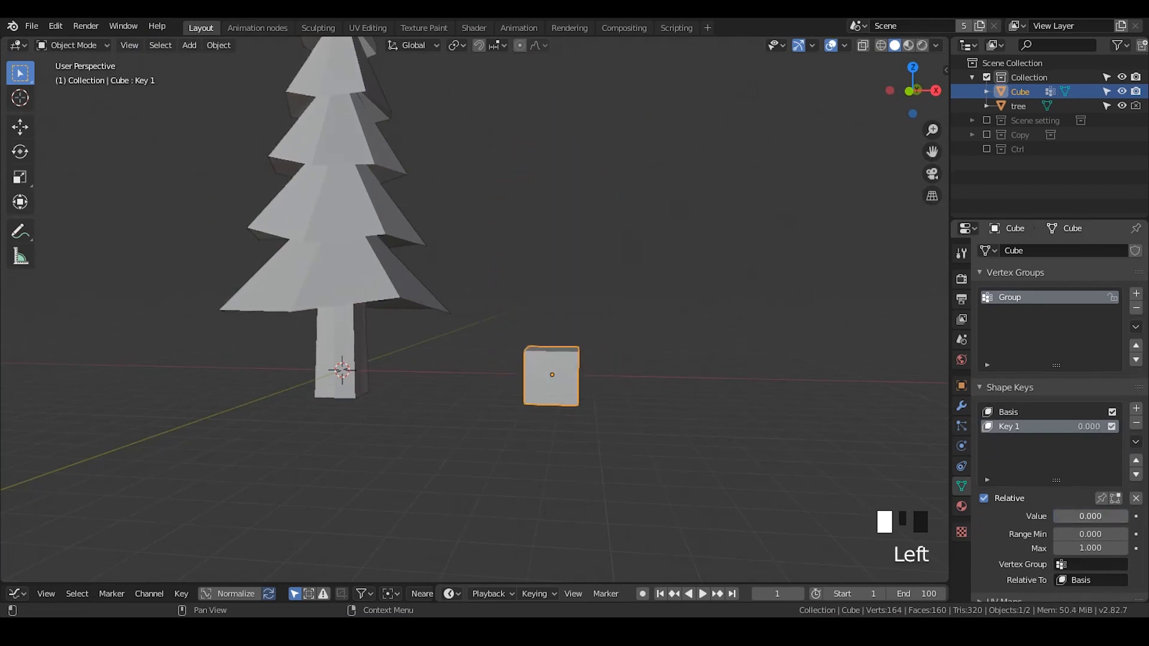
{"action": "middle_click_drag", "start_coordinate": [541, 368], "coordinate": [544, 303], "text": "shift"}
{"action": "scroll", "coordinate": [537, 311], "scroll_direction": "up", "scroll_amount": 7}
{"action": "scroll", "coordinate": [544, 303], "scroll_direction": "down", "scroll_amount": 3}
{"action": "left_click", "coordinate": [960, 506]}
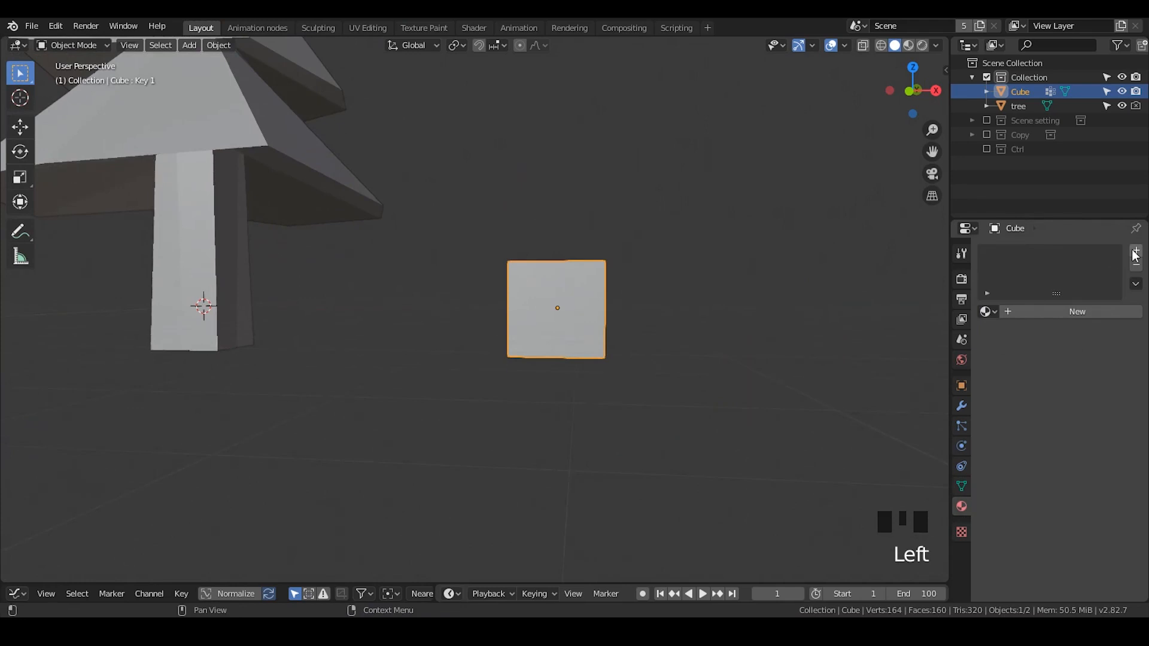
{"action": "left_click", "coordinate": [1054, 311]}
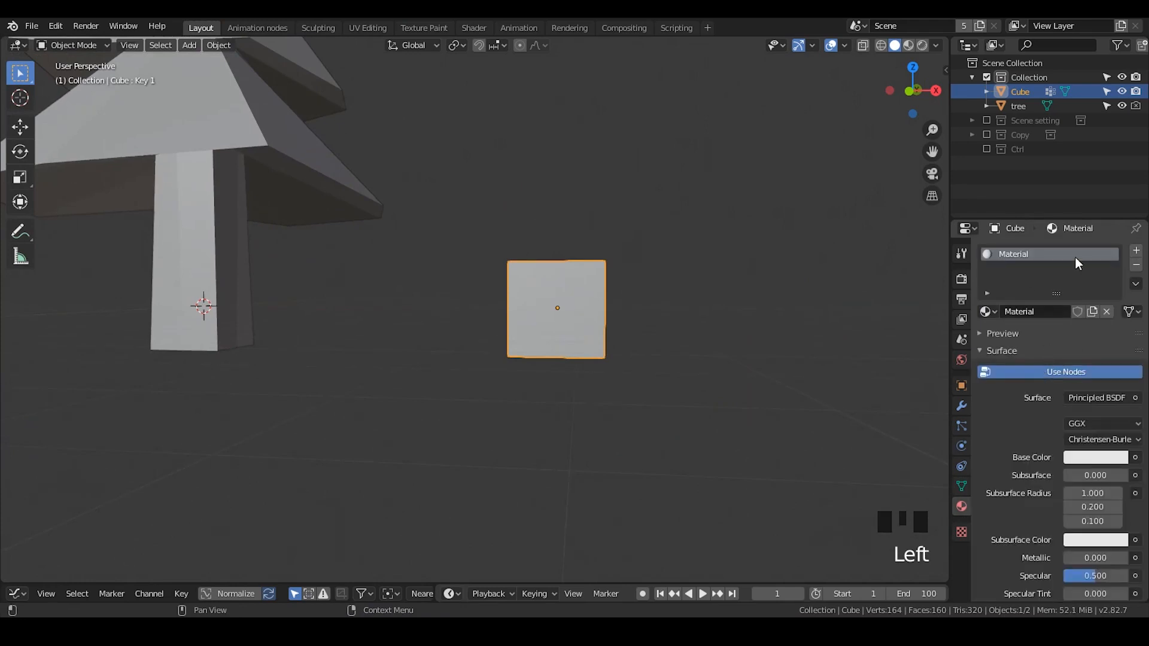
{"action": "left_click", "coordinate": [1135, 251]}
{"action": "left_click", "coordinate": [1029, 340]}
{"action": "left_click", "coordinate": [1022, 254]}
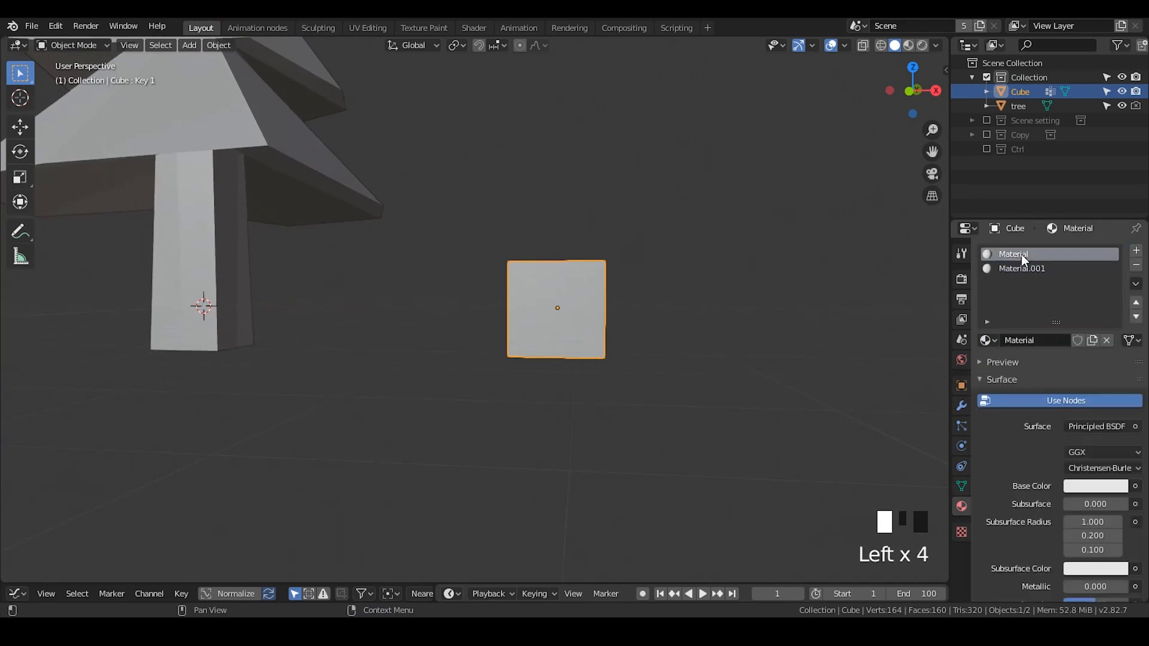
- Rename the two materials Trunk and Leaves
{"action": "double_click", "coordinate": [1022, 254]}
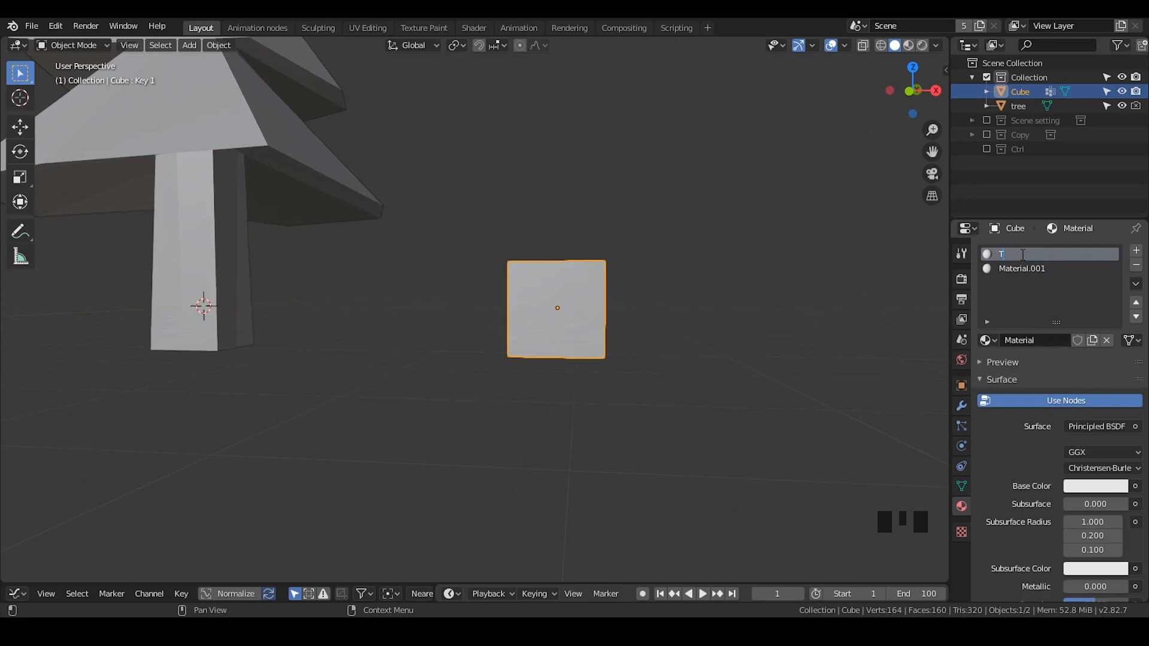
{"action": "left_click", "coordinate": [1020, 271]}
{"action": "double_click", "coordinate": [1020, 272]}
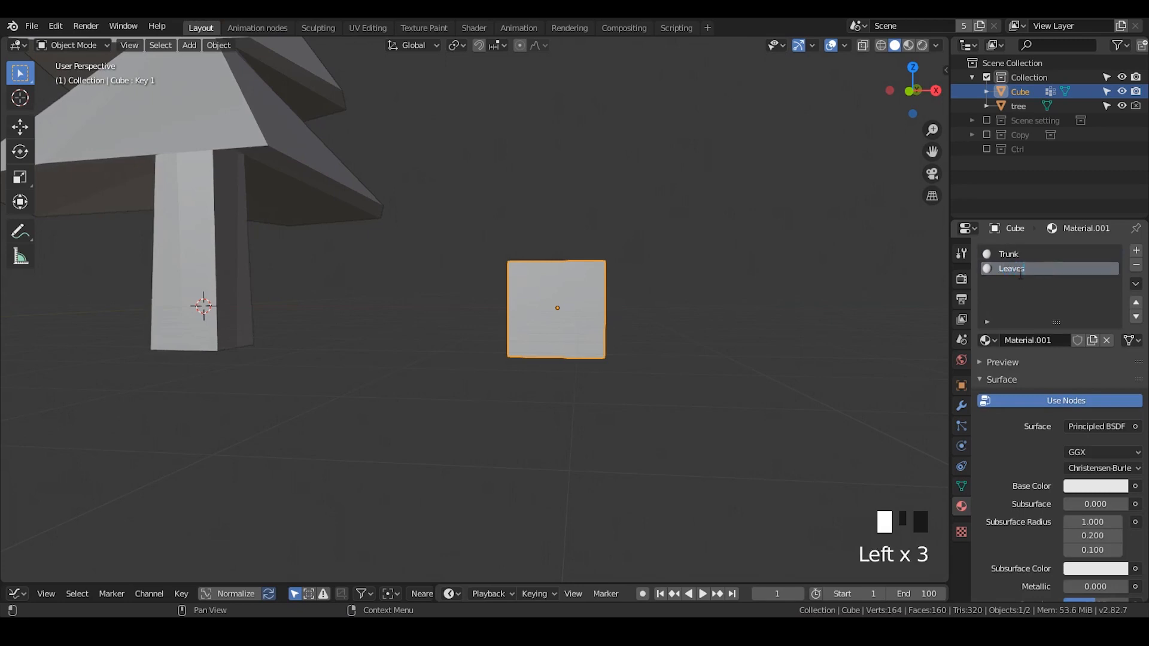
{"action": "key", "text": "Return"}
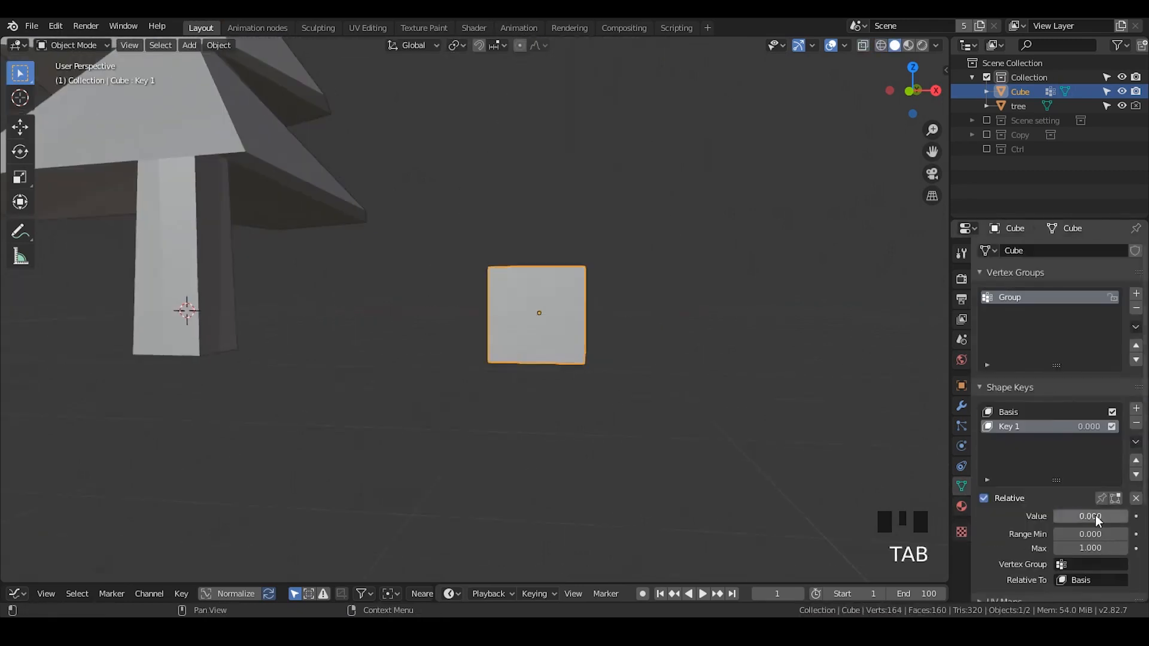
- Select the Basis shape key, enter Edit Mode and turn on X-ray
{"action": "left_click_drag", "start_coordinate": [1098, 520], "coordinate": [1060, 514]}
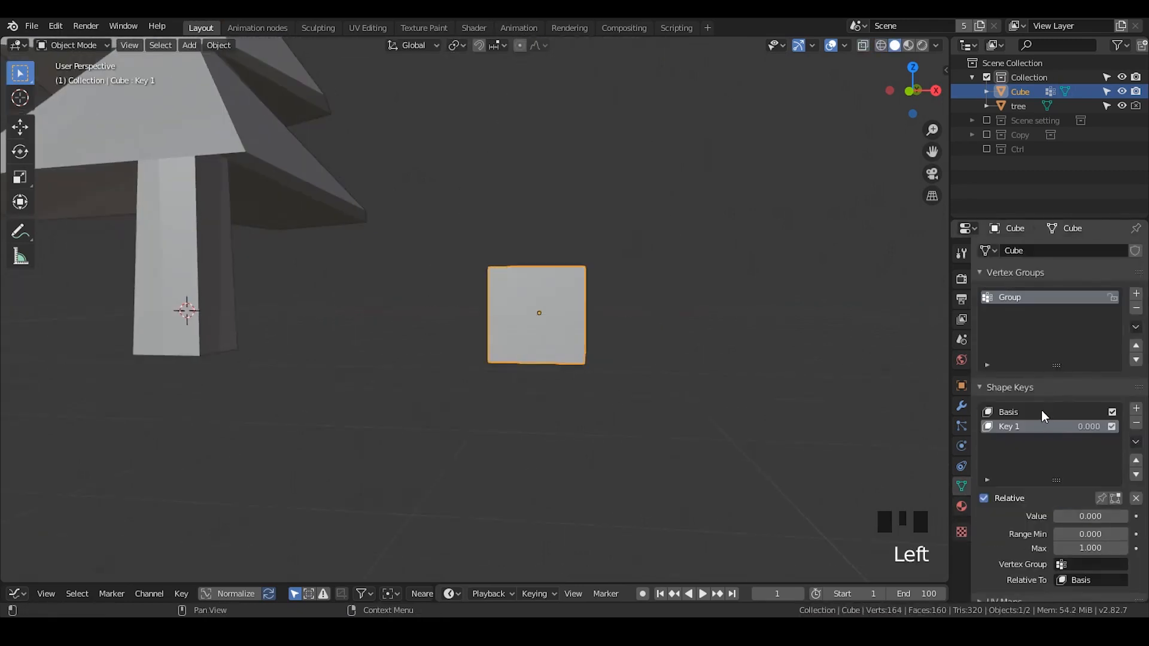
{"action": "left_click", "coordinate": [1036, 411]}
{"action": "left_click", "coordinate": [1033, 412]}
{"action": "key", "text": "Tab"}
{"action": "middle_click_drag", "start_coordinate": [566, 345], "coordinate": [549, 325], "text": "shift"}
{"action": "key", "text": "alt+z"}
{"action": "left_click_drag", "start_coordinate": [679, 203], "coordinate": [453, 388]}
{"action": "middle_click_drag", "start_coordinate": [453, 388], "coordinate": [465, 377]}
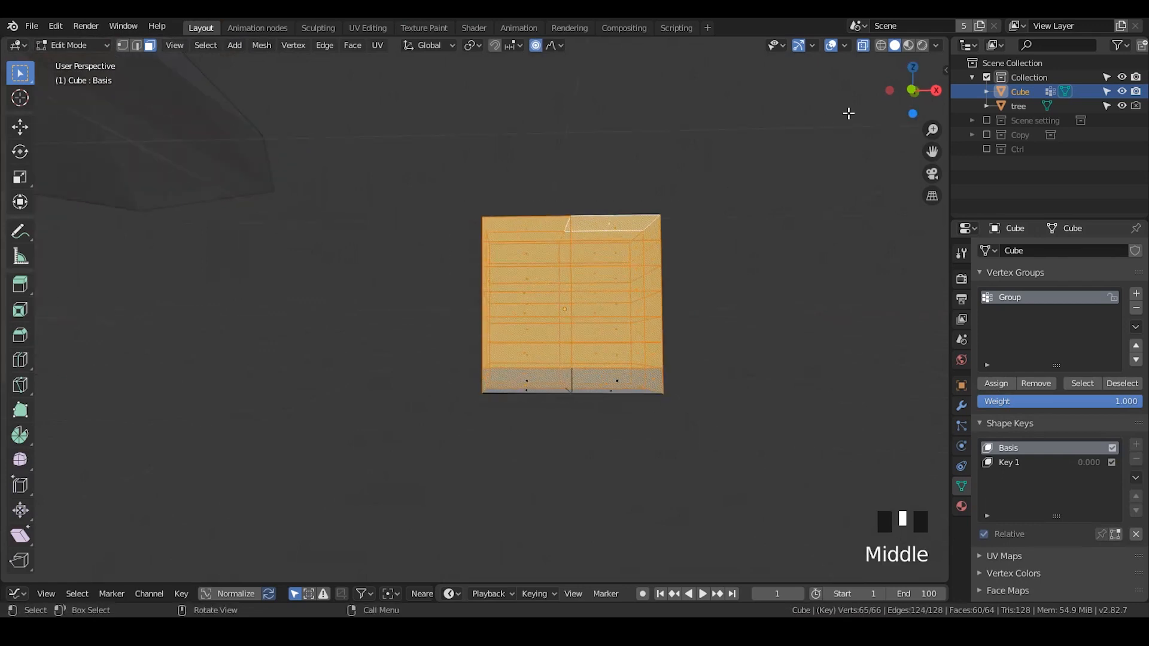
- In front view, box-select all faces above the trunk and assign them the Leaves material
{"action": "left_click", "coordinate": [909, 91]}
{"action": "left_click", "coordinate": [694, 208]}
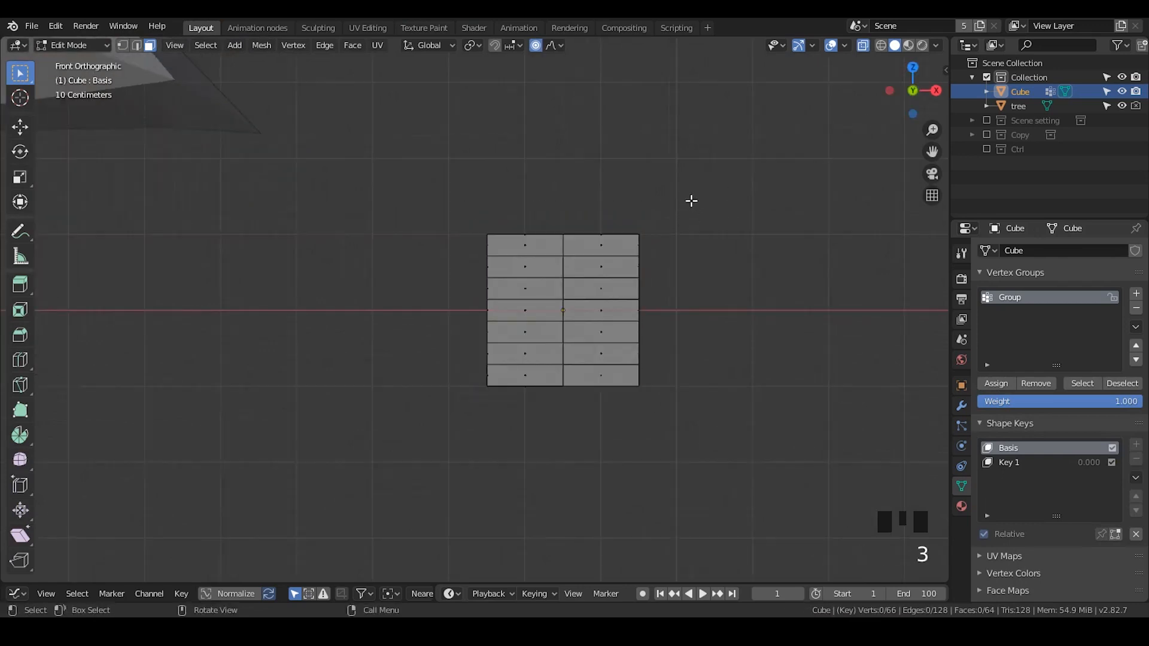
{"action": "left_click_drag", "start_coordinate": [691, 201], "coordinate": [459, 375]}
{"action": "scroll", "coordinate": [569, 353], "scroll_direction": "up", "scroll_amount": 1}
{"action": "middle_click_drag", "start_coordinate": [571, 352], "coordinate": [555, 347], "text": "shift"}
{"action": "left_click", "coordinate": [962, 507]}
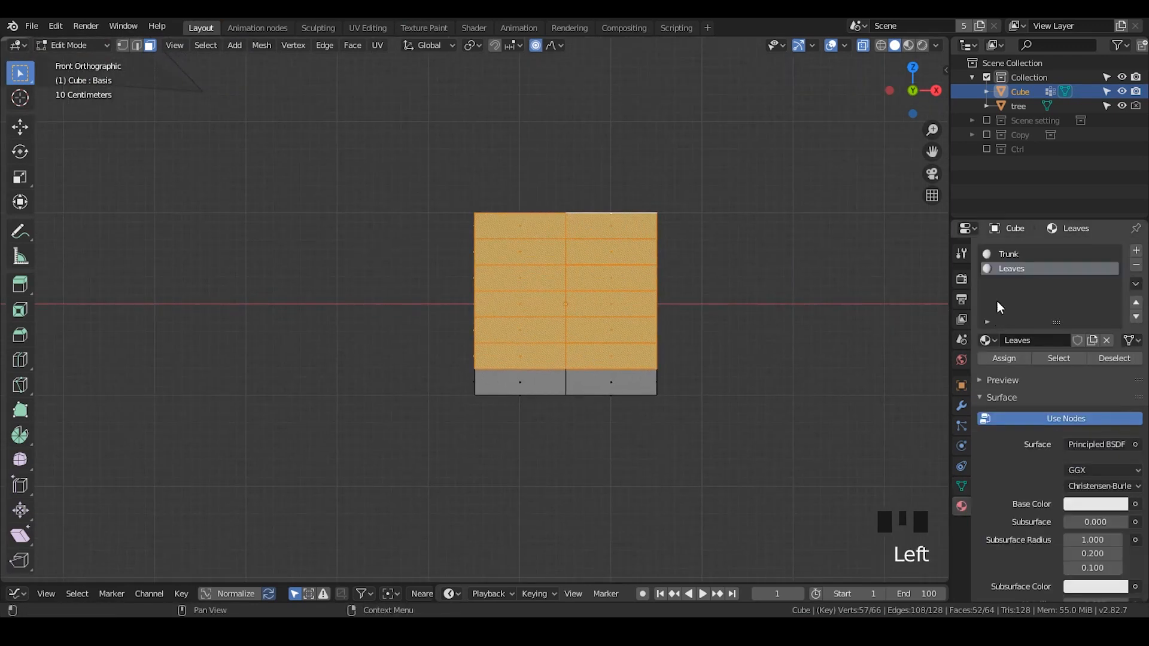
{"action": "left_click", "coordinate": [1013, 361]}
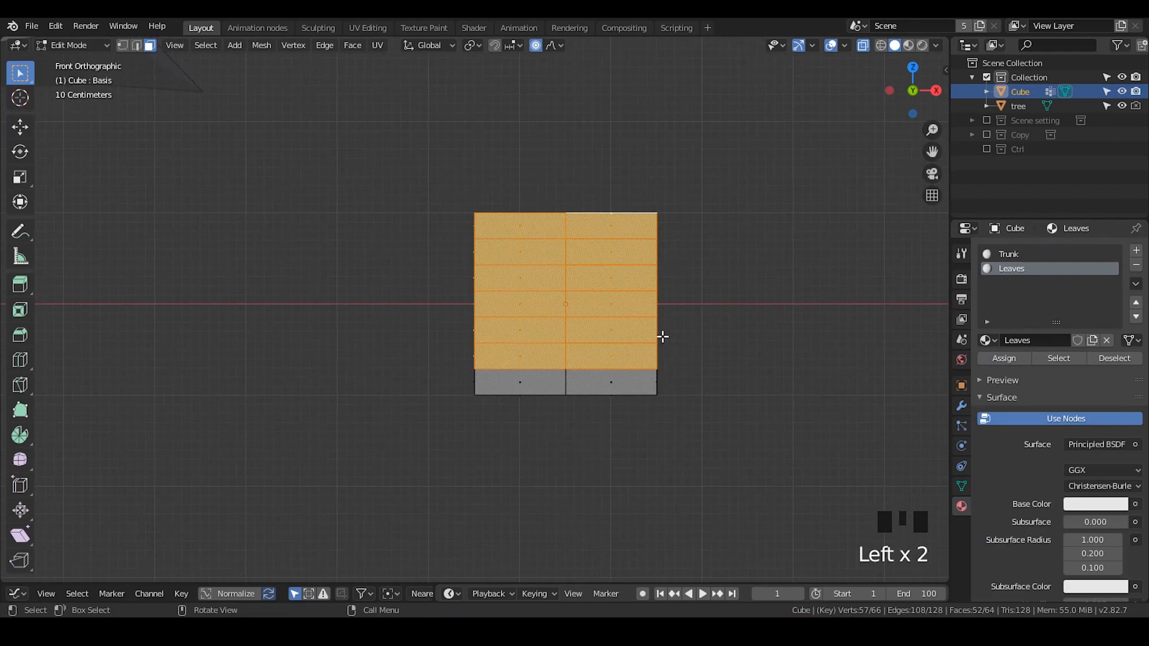
- Return to Object Mode and set the Trunk material's base color to a dark brown
{"action": "key", "text": "a"}
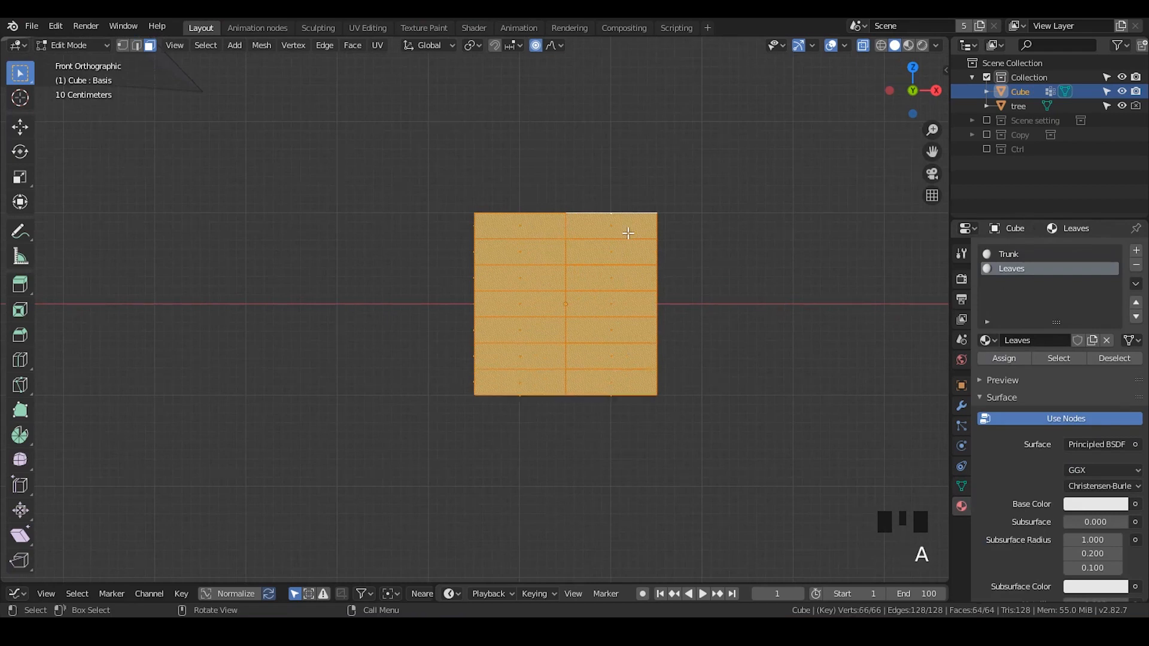
{"action": "key", "text": "Tab"}
{"action": "middle_click_drag", "start_coordinate": [533, 388], "coordinate": [581, 412], "text": "shift"}
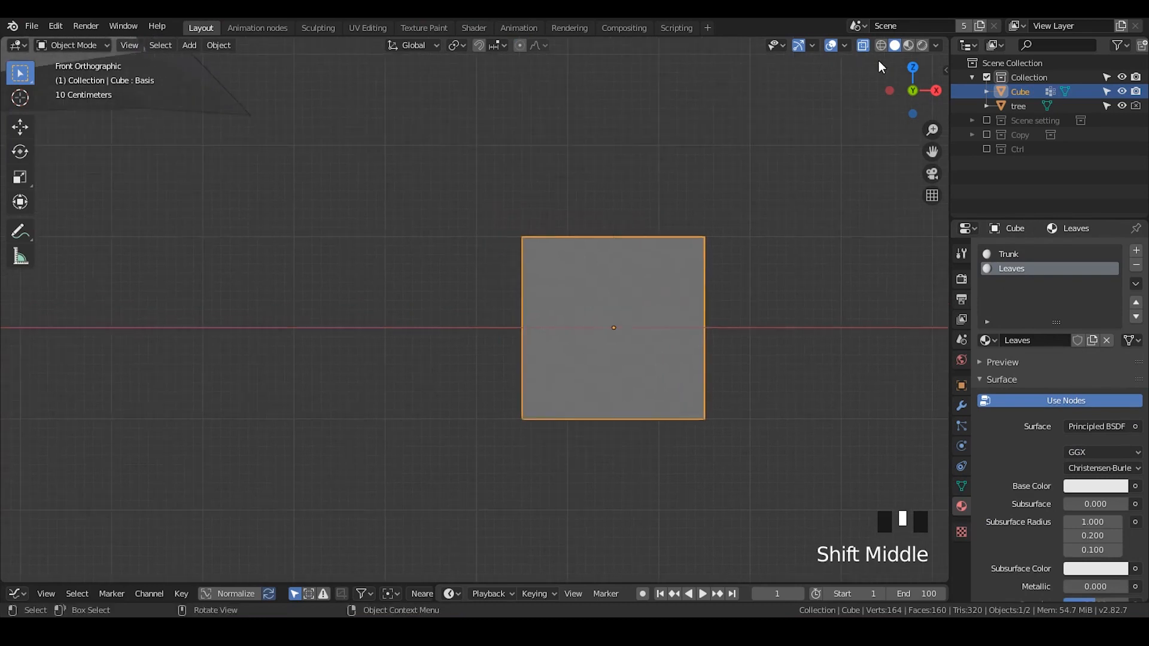
{"action": "left_click", "coordinate": [1011, 251]}
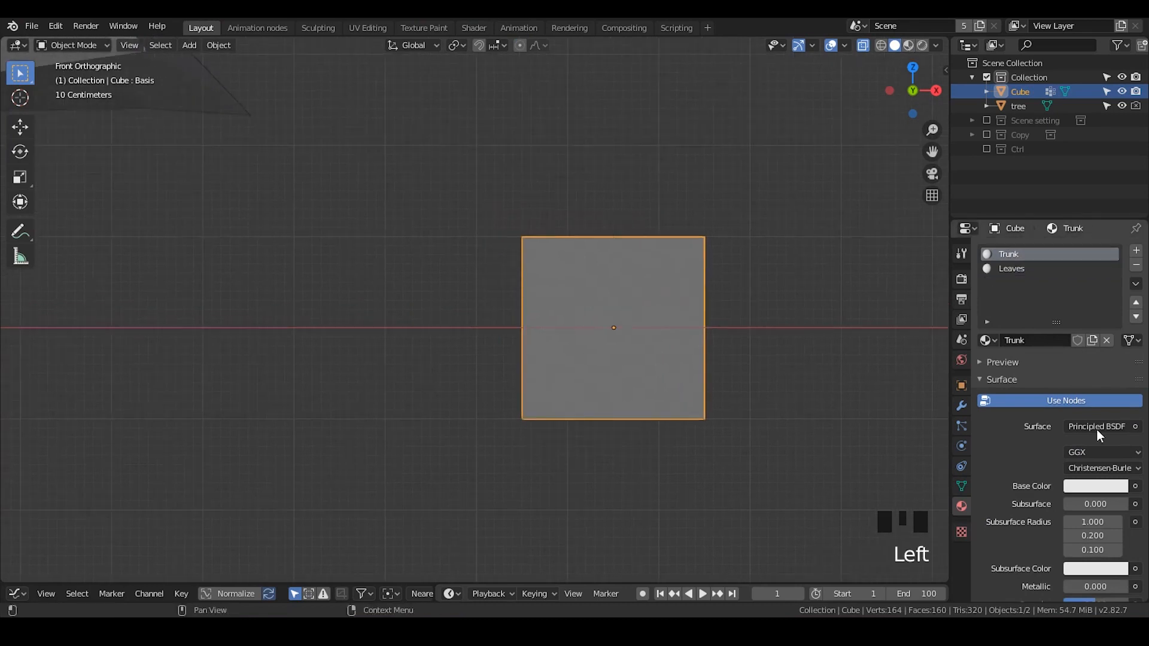
{"action": "left_click", "coordinate": [1095, 486]}
{"action": "left_click", "coordinate": [1035, 377]}
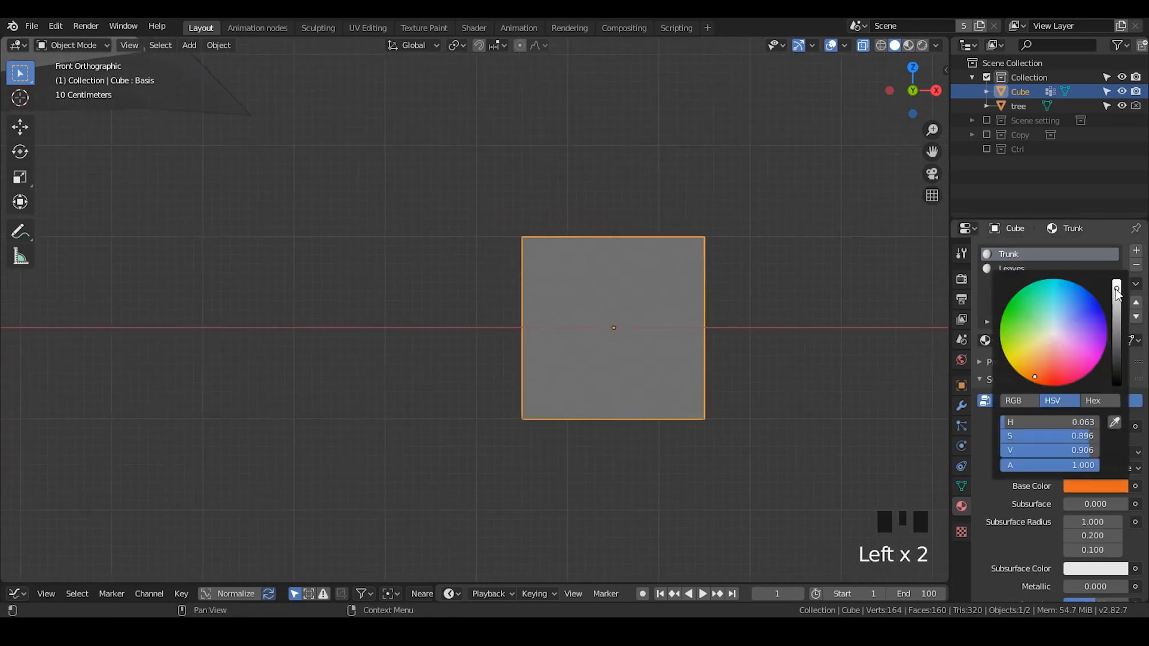
{"action": "left_click", "coordinate": [1117, 285]}
{"action": "left_click_drag", "start_coordinate": [1116, 329], "coordinate": [1116, 341]}
- Set the Leaves material's base color to green and switch the viewport to material preview
{"action": "left_click", "coordinate": [1102, 485]}
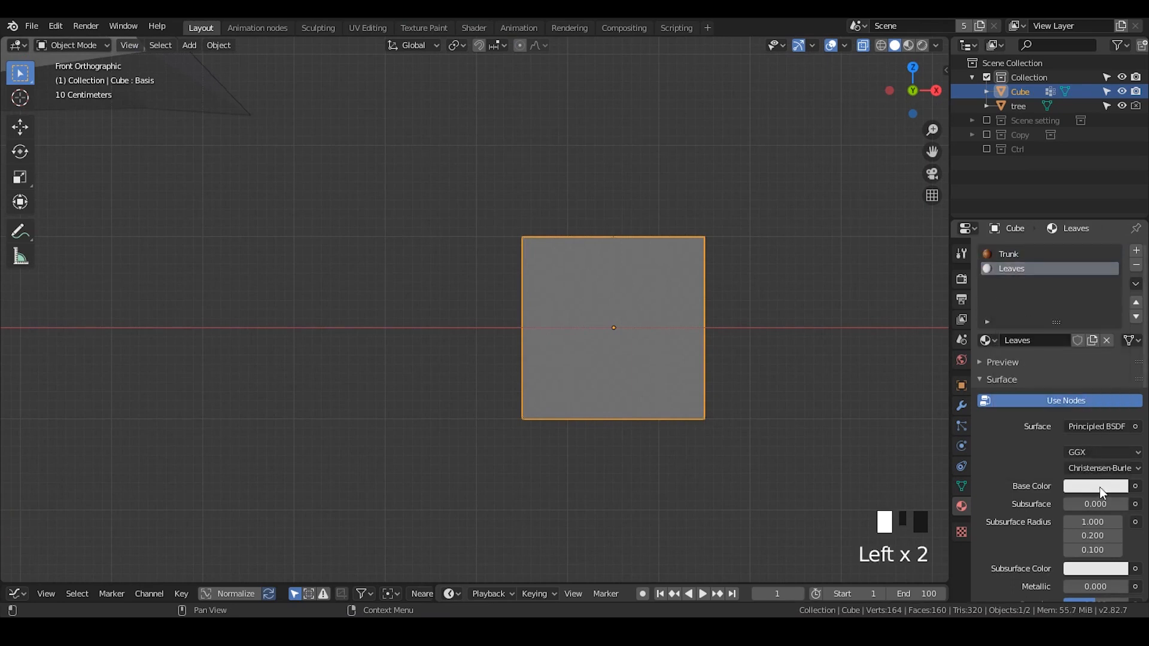
{"action": "left_click_drag", "start_coordinate": [1058, 319], "coordinate": [1015, 310]}
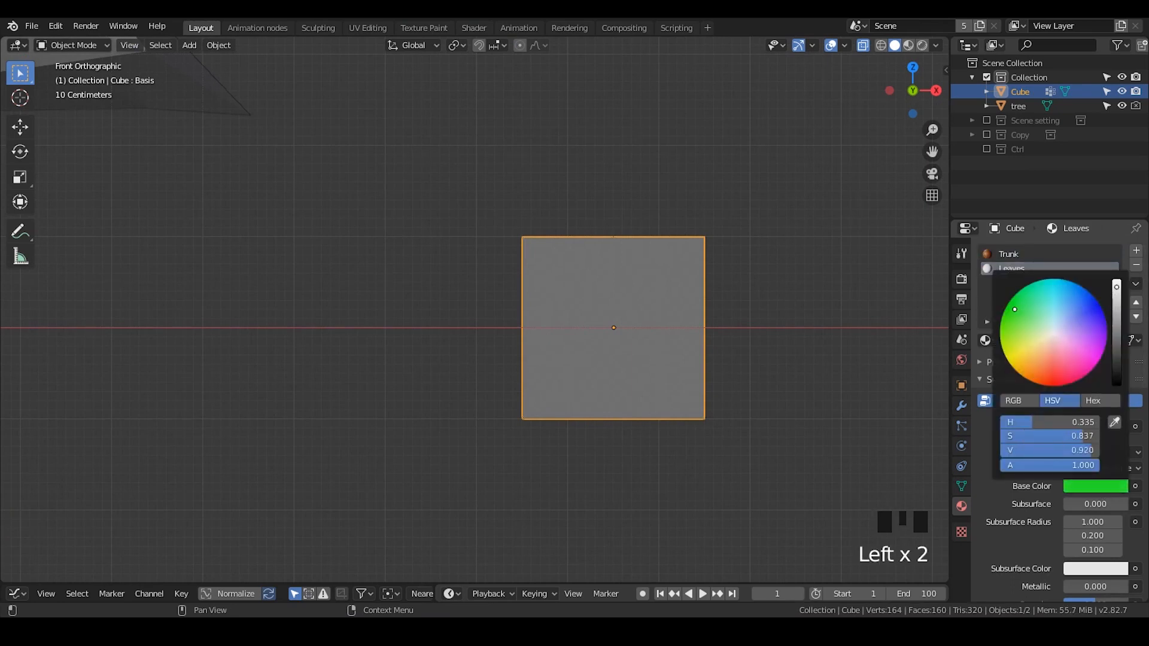
{"action": "left_click", "coordinate": [910, 46]}
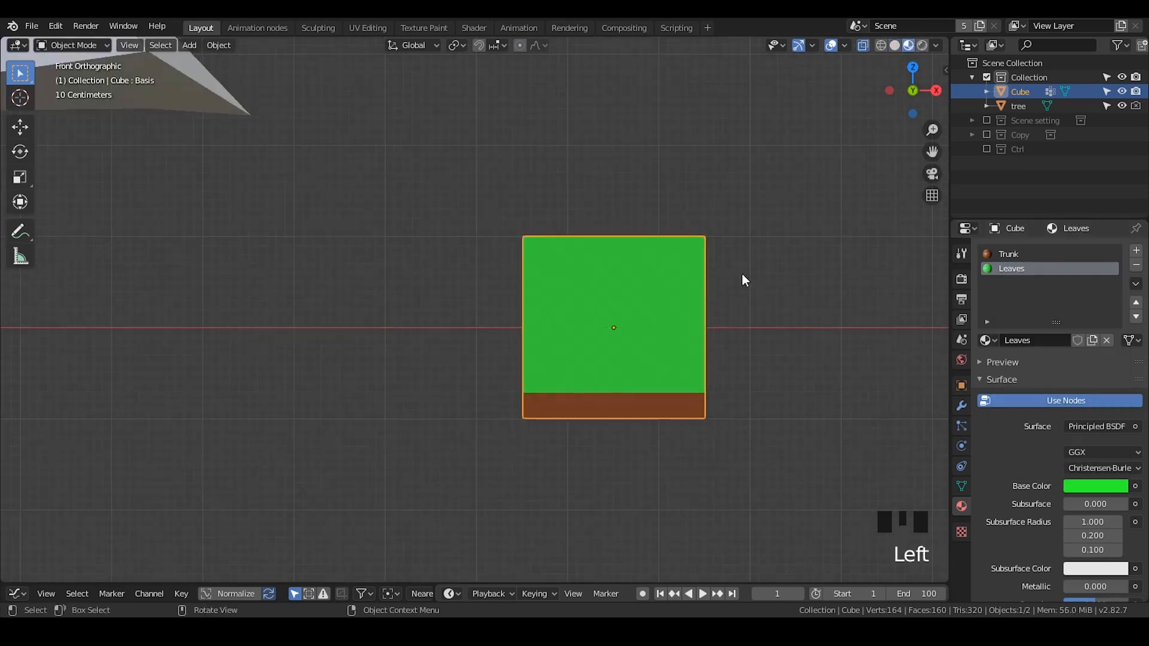
- Orbit around the scene to compare the colored cube with the reference tree
{"action": "mouse_move", "coordinate": [741, 272]}
{"action": "middle_mouse_down"}
{"action": "mouse_move", "coordinate": [674, 324]}
{"action": "mouse_move", "coordinate": [635, 328]}
{"action": "mouse_move", "coordinate": [669, 289]}
{"action": "mouse_move", "coordinate": [538, 289]}
{"action": "mouse_move", "coordinate": [570, 287]}
{"action": "mouse_move", "coordinate": [555, 287]}
{"action": "middle_mouse_up"}
{"action": "scroll", "coordinate": [636, 313], "scroll_direction": "down", "scroll_amount": 2}
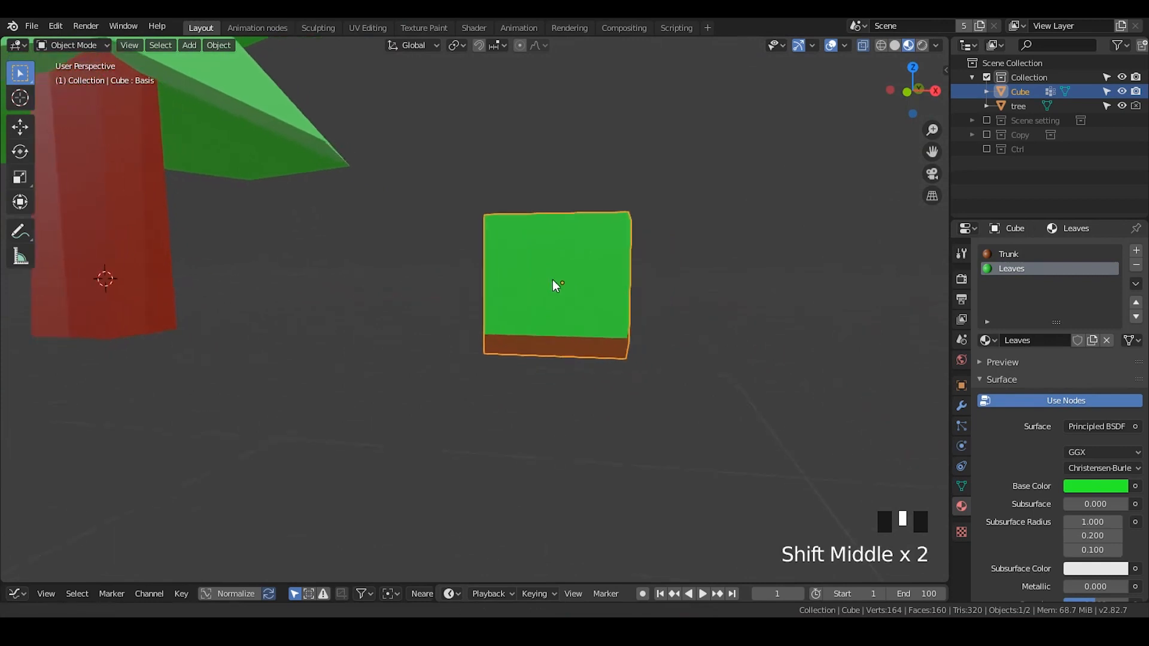
{"action": "left_click", "coordinate": [542, 358]}
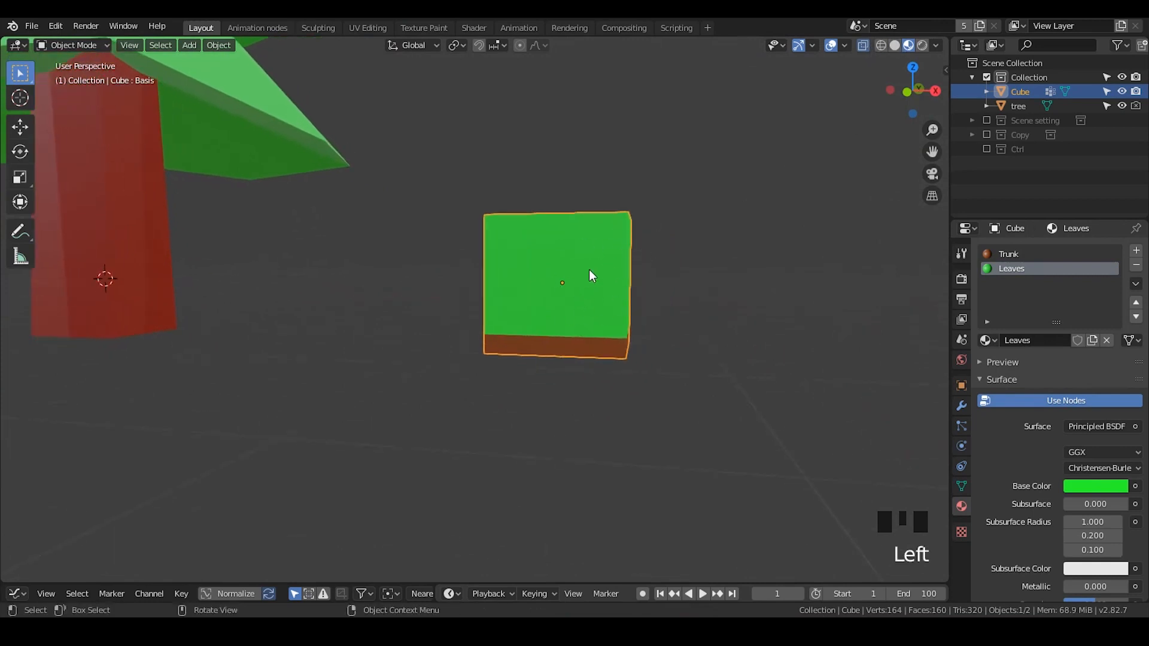
{"action": "middle_click_drag", "start_coordinate": [323, 238], "coordinate": [603, 407], "text": "shift"}
{"action": "scroll", "coordinate": [594, 385], "scroll_direction": "down", "scroll_amount": 5}
{"action": "left_click", "coordinate": [452, 312]}
{"action": "middle_click_drag", "start_coordinate": [451, 312], "coordinate": [522, 281]}
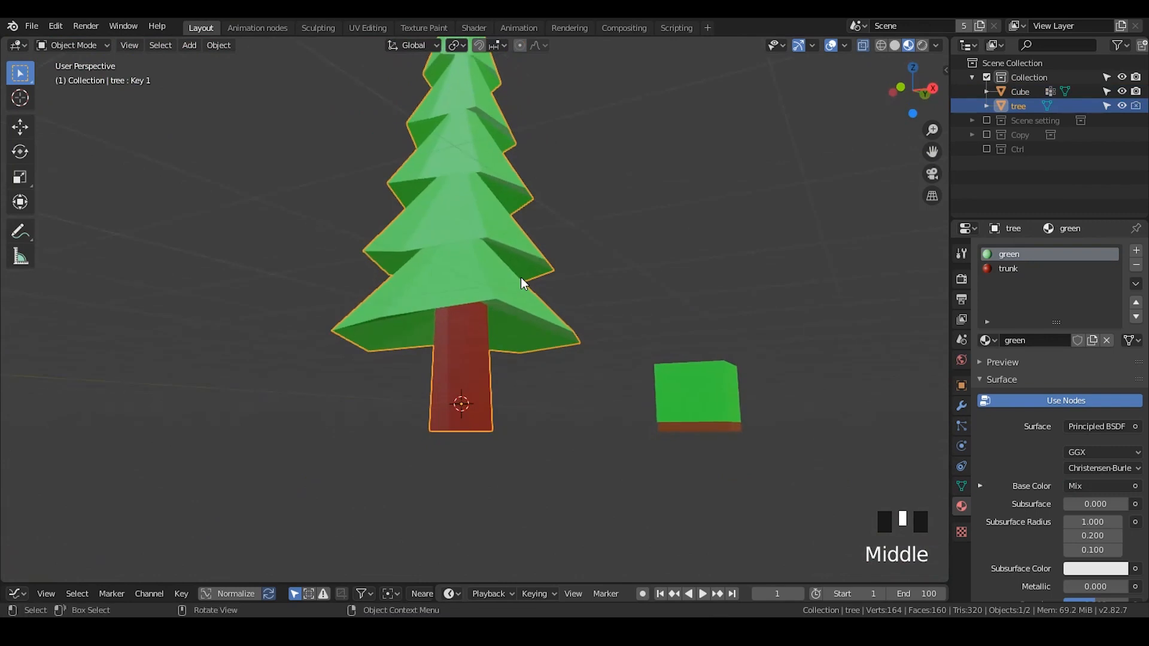
{"action": "middle_click_drag", "start_coordinate": [487, 275], "coordinate": [511, 325], "text": "shift"}
{"action": "scroll", "coordinate": [531, 347], "scroll_direction": "down", "scroll_amount": 2}
{"action": "left_click", "coordinate": [631, 239]}
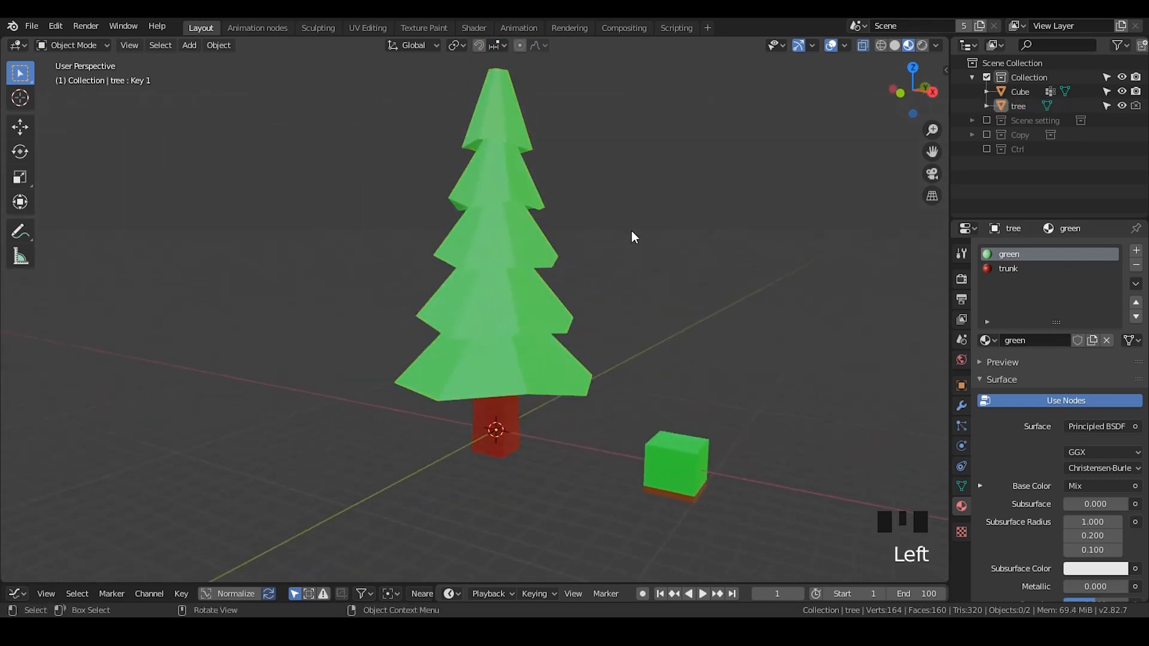
{"action": "left_click", "coordinate": [523, 255]}
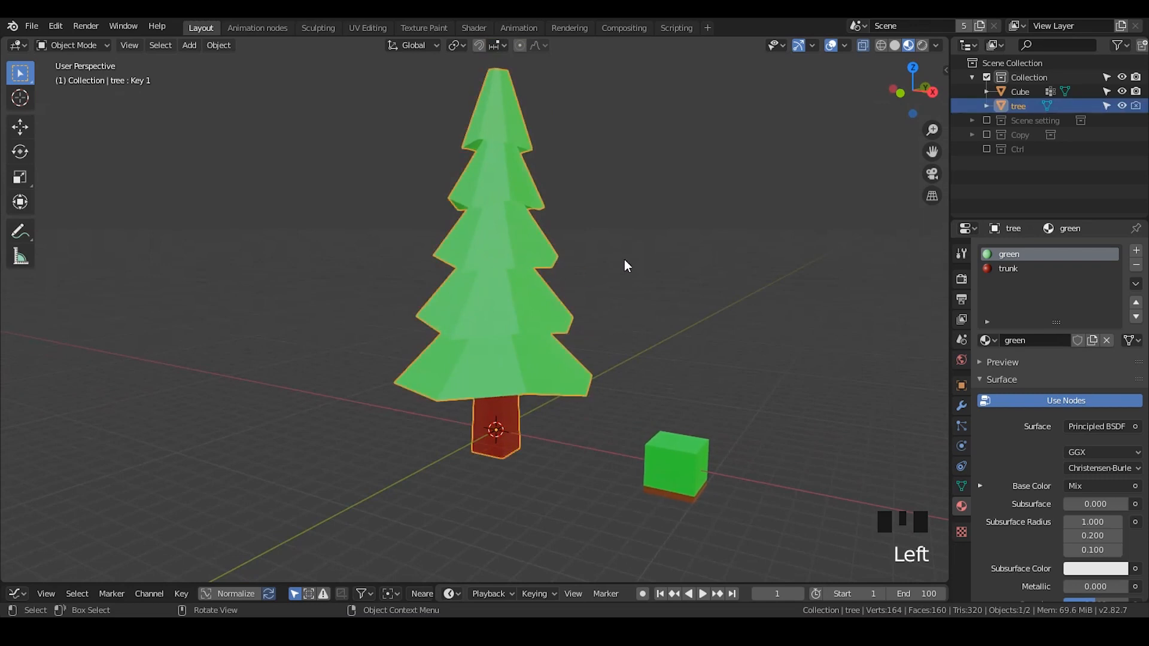
- Replace the tree's two material slots with the existing Trunk and Leaves materials
{"action": "middle_click_drag", "start_coordinate": [624, 260], "coordinate": [635, 341]}
{"action": "left_click", "coordinate": [962, 486]}
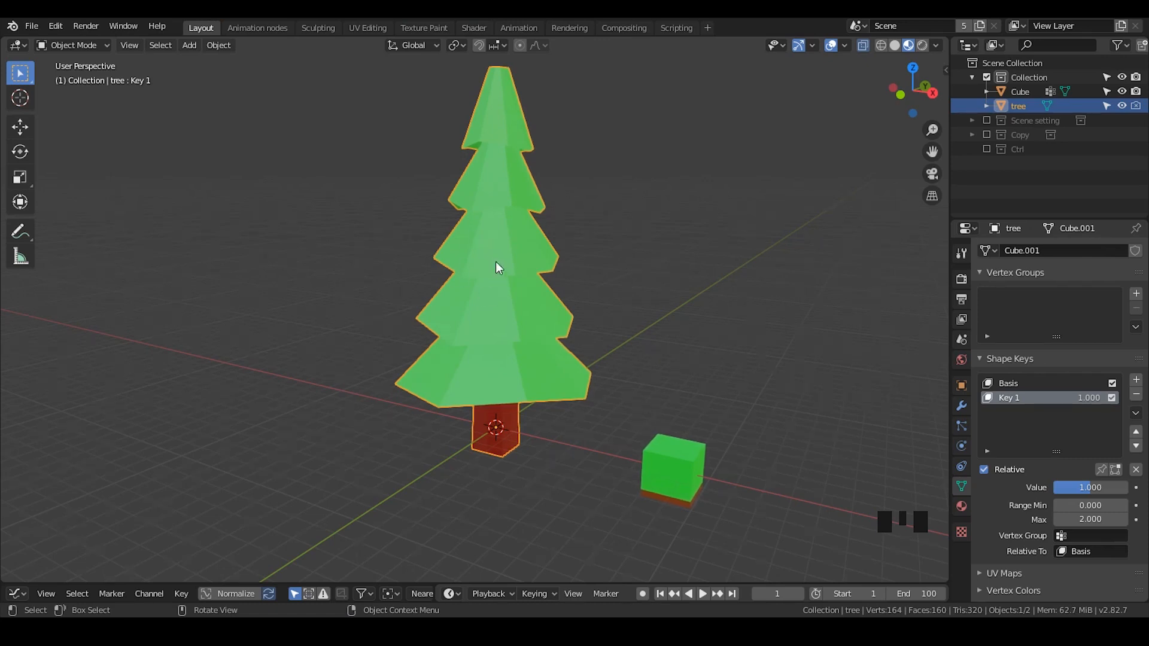
{"action": "left_click", "coordinate": [962, 506]}
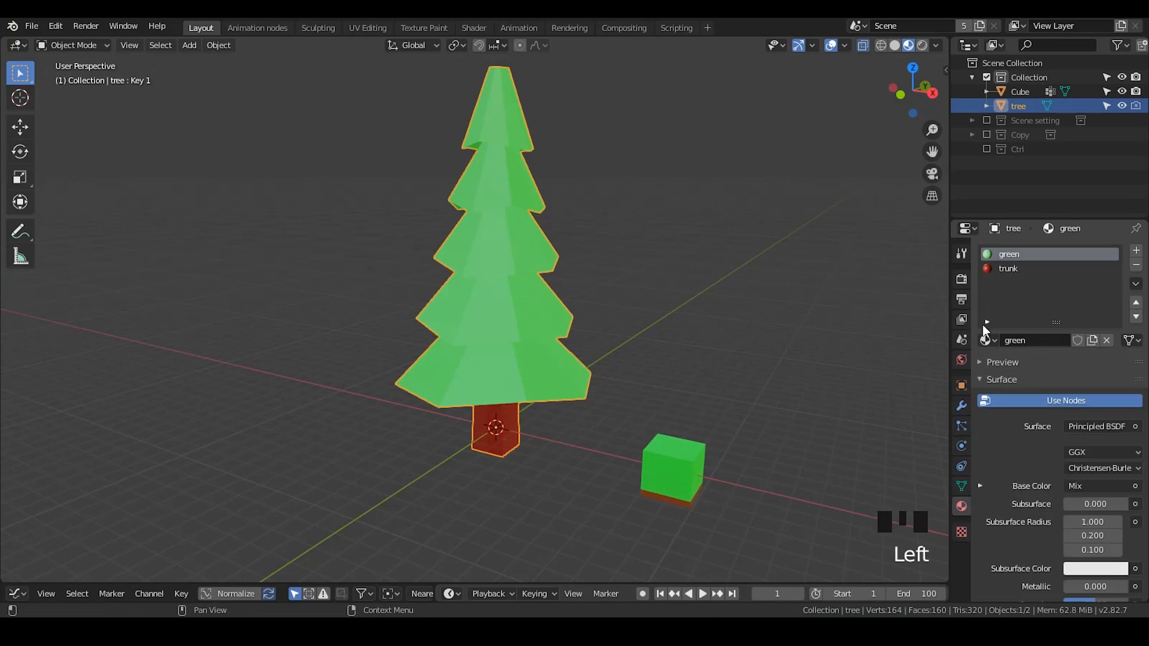
{"action": "left_click", "coordinate": [1008, 268]}
{"action": "left_click", "coordinate": [986, 340]}
{"action": "left_click_drag", "start_coordinate": [990, 339], "coordinate": [943, 416]}
{"action": "left_click", "coordinate": [1006, 253]}
{"action": "left_click_drag", "start_coordinate": [986, 340], "coordinate": [895, 392]}
{"action": "scroll", "coordinate": [580, 379], "scroll_direction": "up", "scroll_amount": 3}
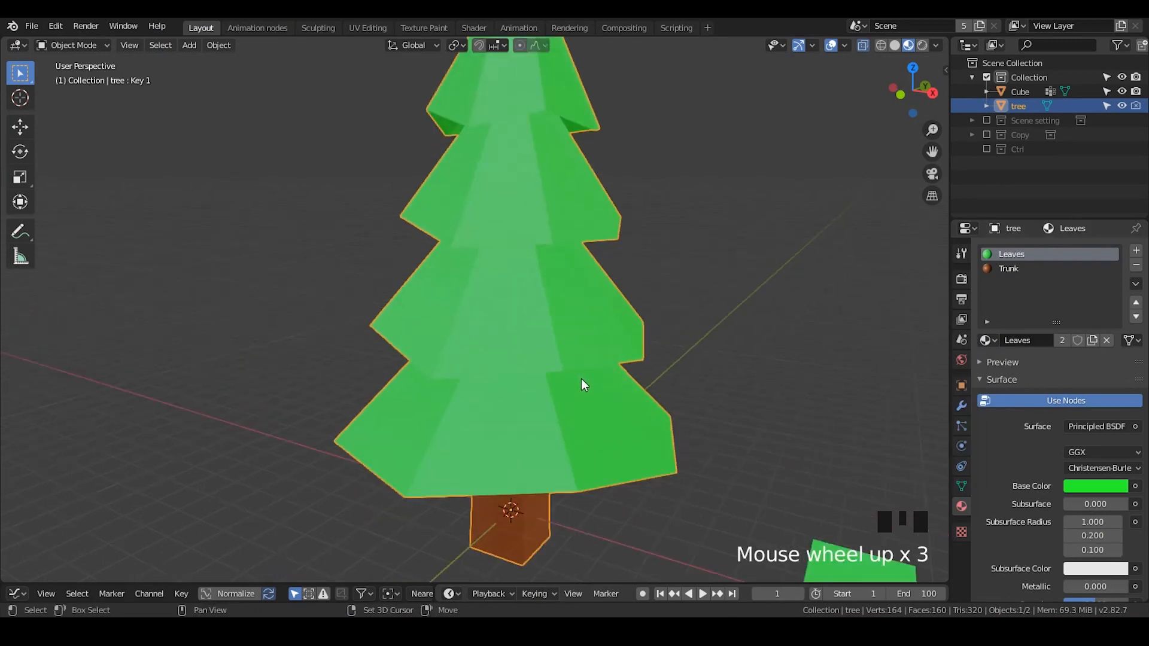
{"action": "middle_click_drag", "start_coordinate": [581, 378], "coordinate": [582, 314], "text": "shift"}
{"action": "left_click", "coordinate": [1008, 268]}
{"action": "left_click", "coordinate": [1011, 255]}
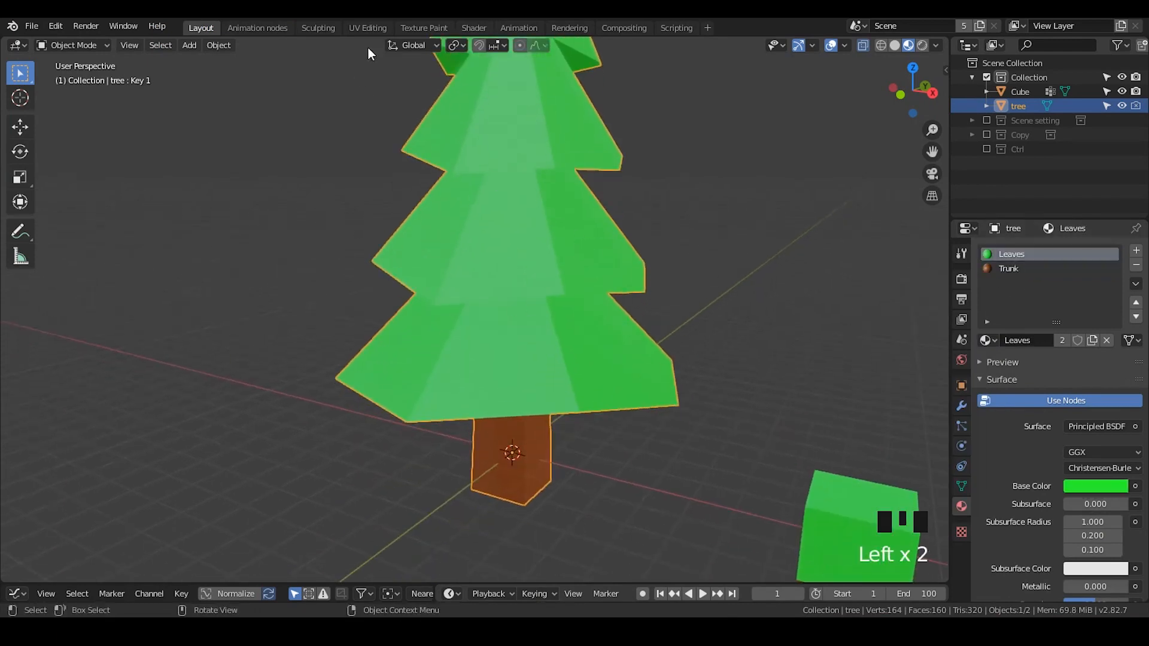
- Open the Shader workspace and switch the lower node editor from World to Object shaders
{"action": "left_click", "coordinate": [473, 28]}
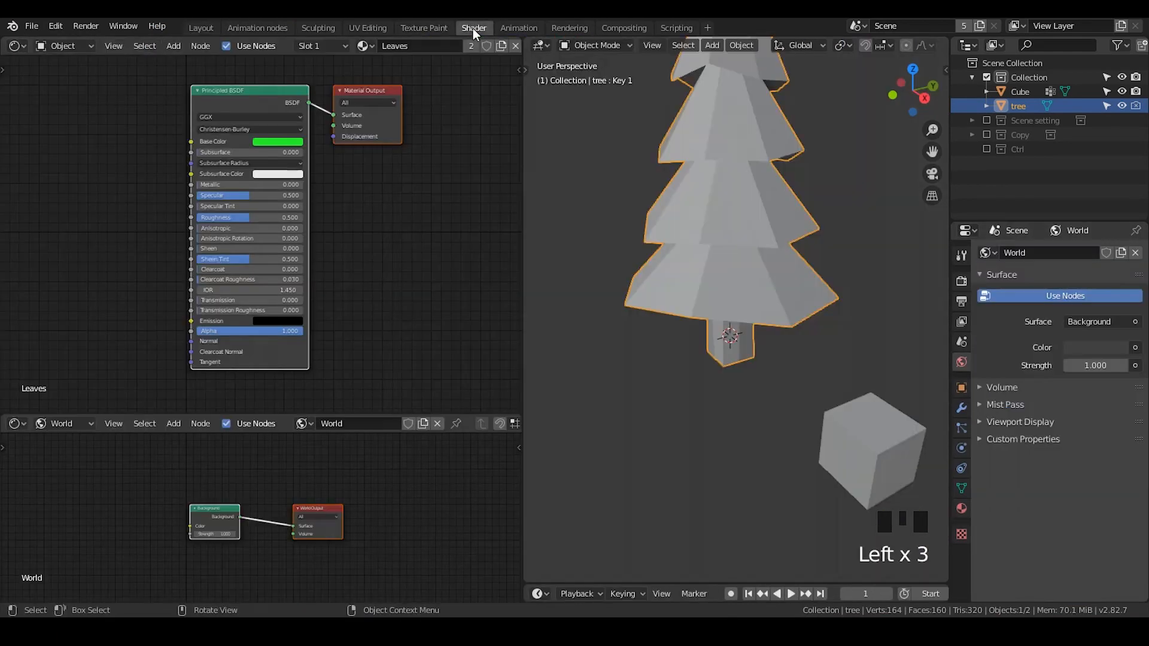
{"action": "left_click", "coordinate": [15, 423]}
{"action": "left_click", "coordinate": [49, 426]}
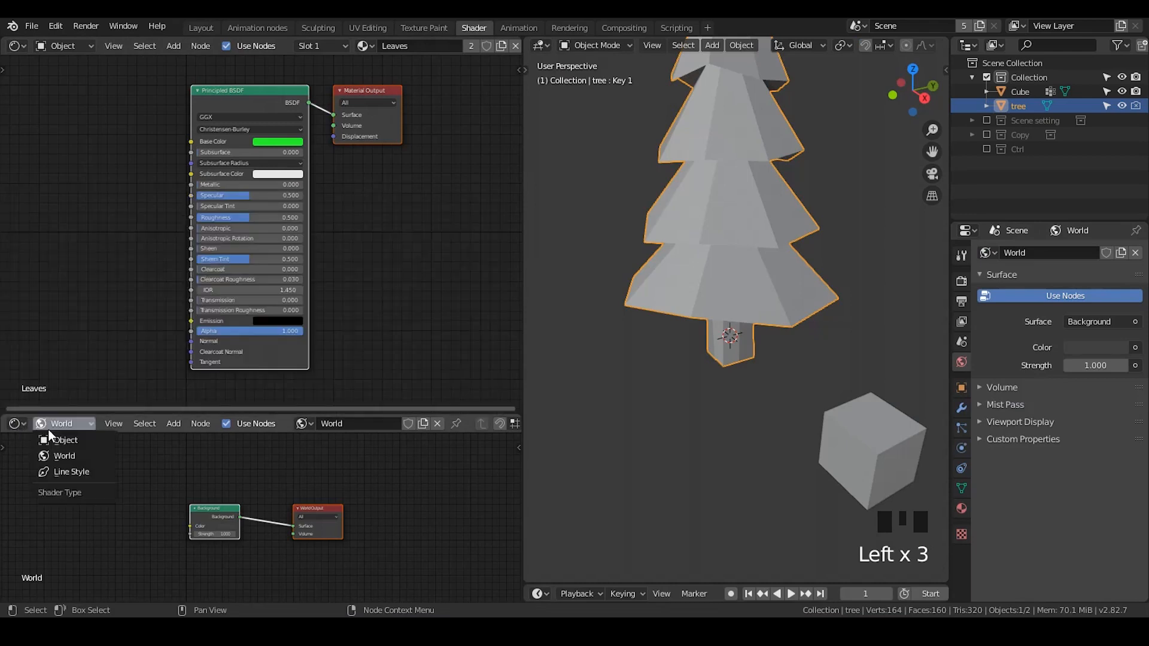
{"action": "left_click", "coordinate": [55, 443]}
- Resize the node editors so the upper one shows the Trunk material and the lower one shows Leaves
{"action": "left_click_drag", "start_coordinate": [159, 412], "coordinate": [180, 272]}
{"action": "scroll", "coordinate": [351, 373], "scroll_direction": "up", "scroll_amount": 2}
{"action": "middle_click_drag", "start_coordinate": [351, 373], "coordinate": [350, 266]}
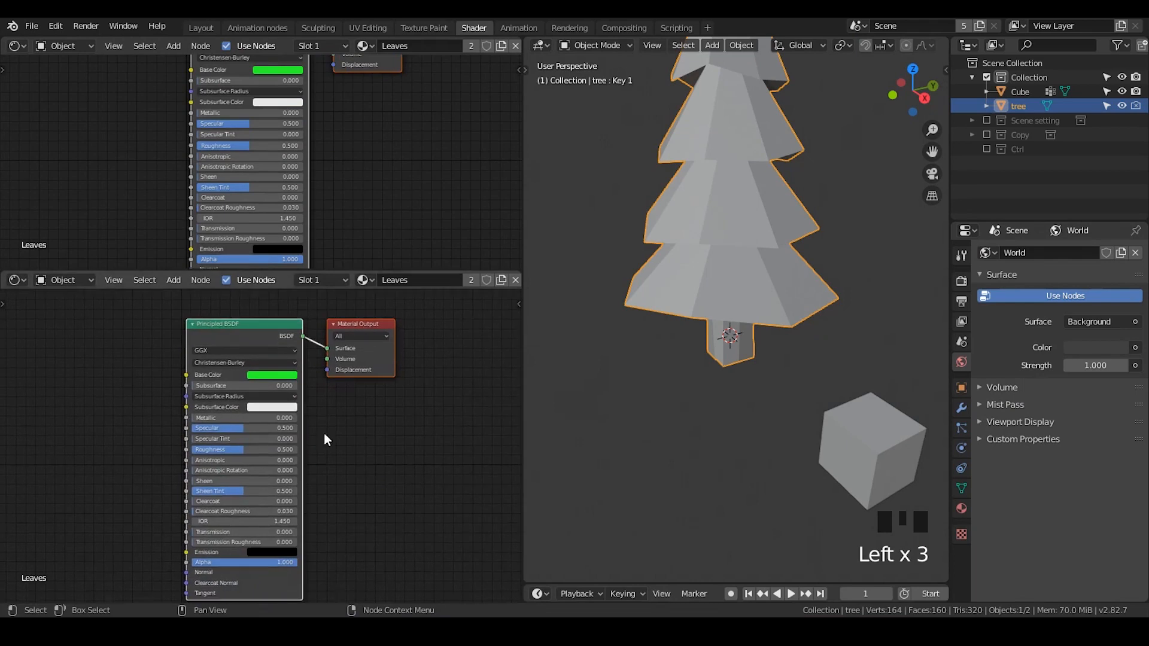
{"action": "scroll", "coordinate": [324, 433], "scroll_direction": "up", "scroll_amount": 1}
{"action": "left_click", "coordinate": [363, 280]}
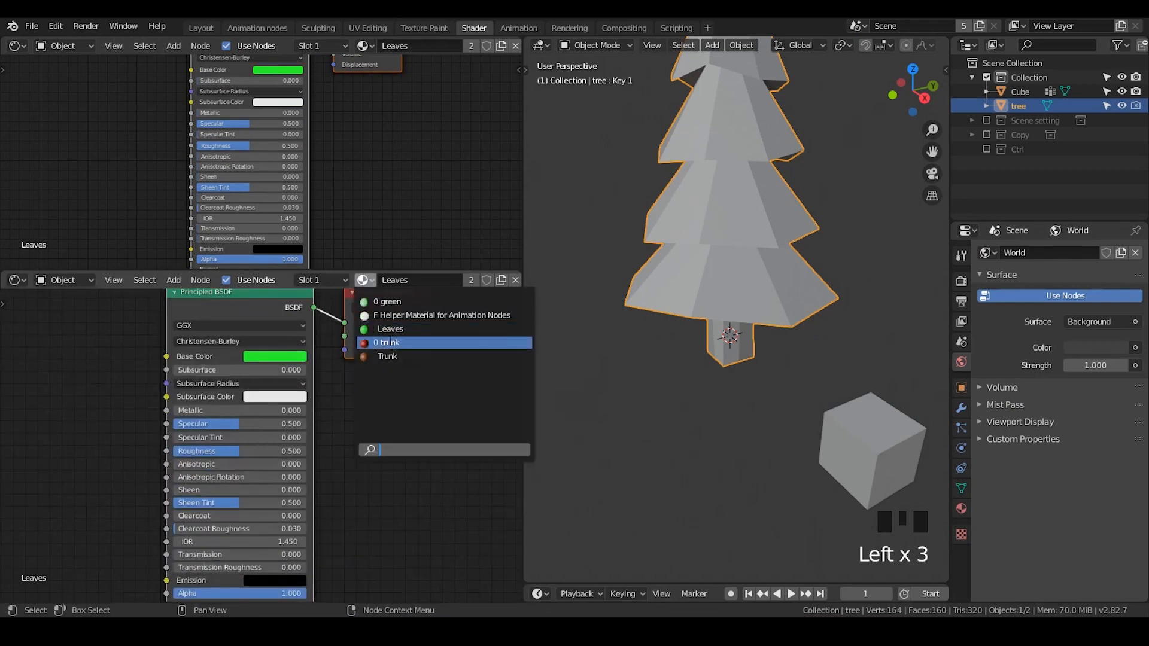
{"action": "left_click", "coordinate": [397, 358]}
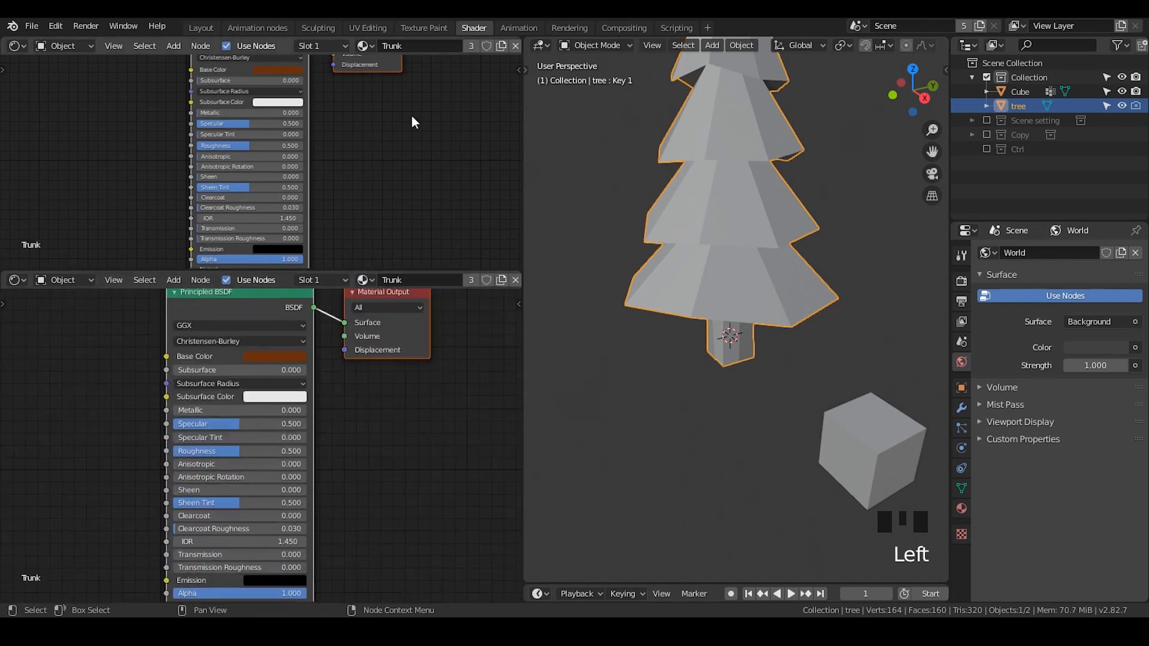
{"action": "scroll", "coordinate": [437, 41], "scroll_direction": "right", "scroll_amount": 5}
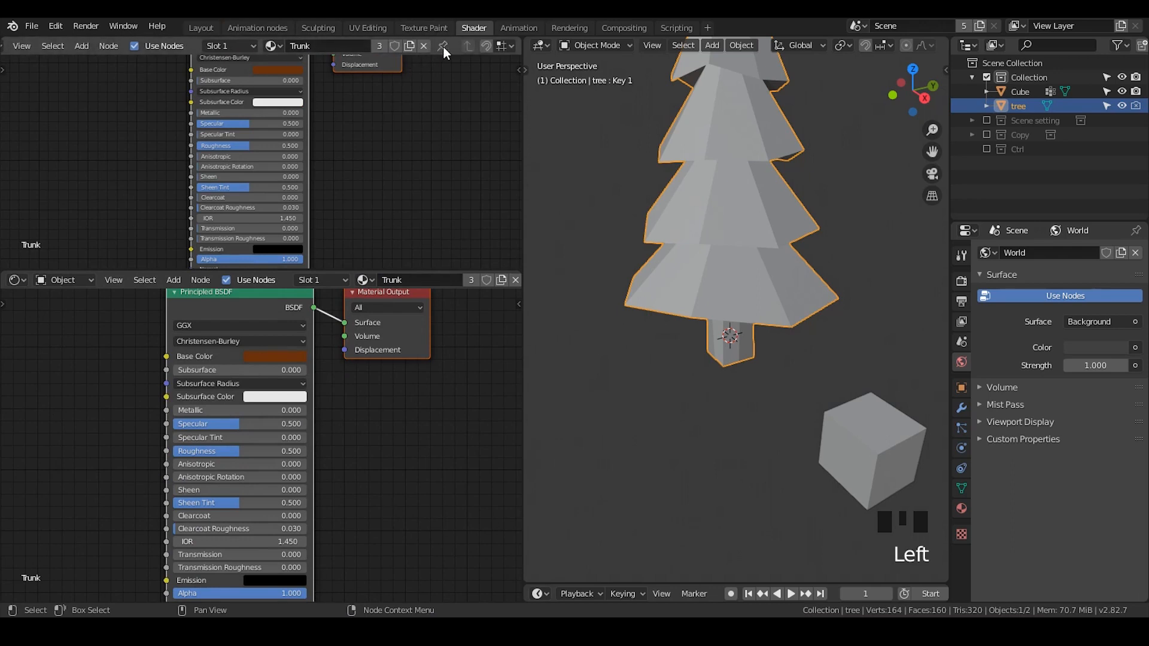
{"action": "scroll", "coordinate": [420, 278], "scroll_direction": "right", "scroll_amount": 5}
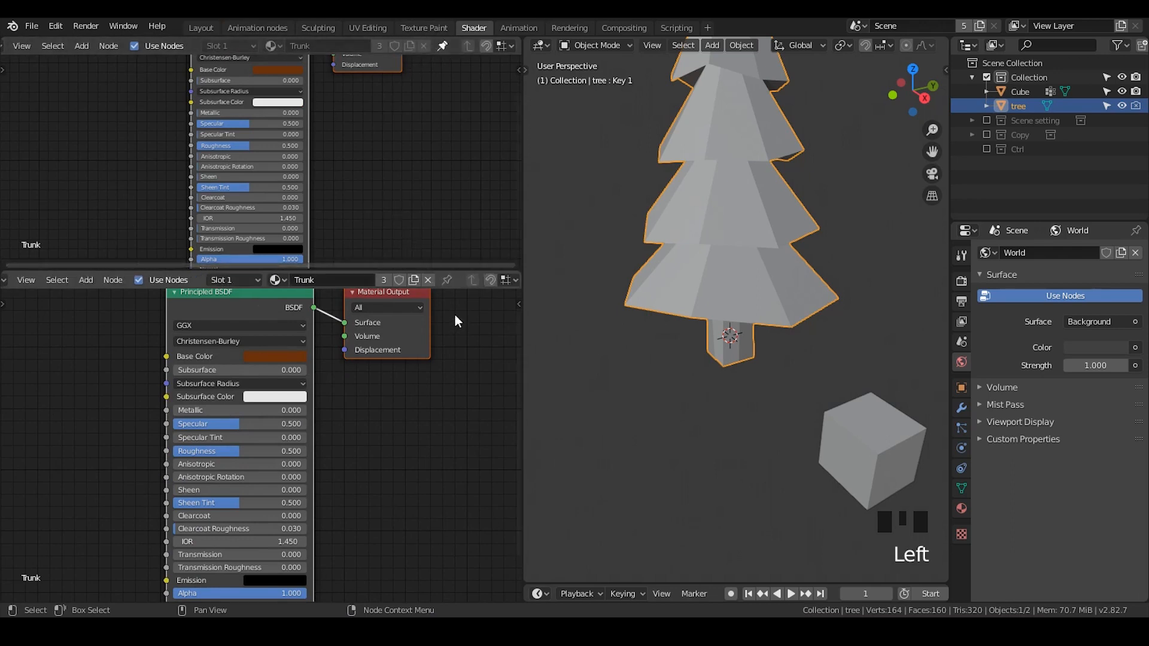
{"action": "left_click", "coordinate": [277, 279]}
{"action": "left_click", "coordinate": [302, 332]}
- Frame the node trees and switch the 3D viewport to material preview shading
{"action": "middle_click_drag", "start_coordinate": [330, 166], "coordinate": [375, 231]}
{"action": "left_click_drag", "start_coordinate": [320, 271], "coordinate": [323, 349]}
{"action": "scroll", "coordinate": [348, 250], "scroll_direction": "up", "scroll_amount": 3}
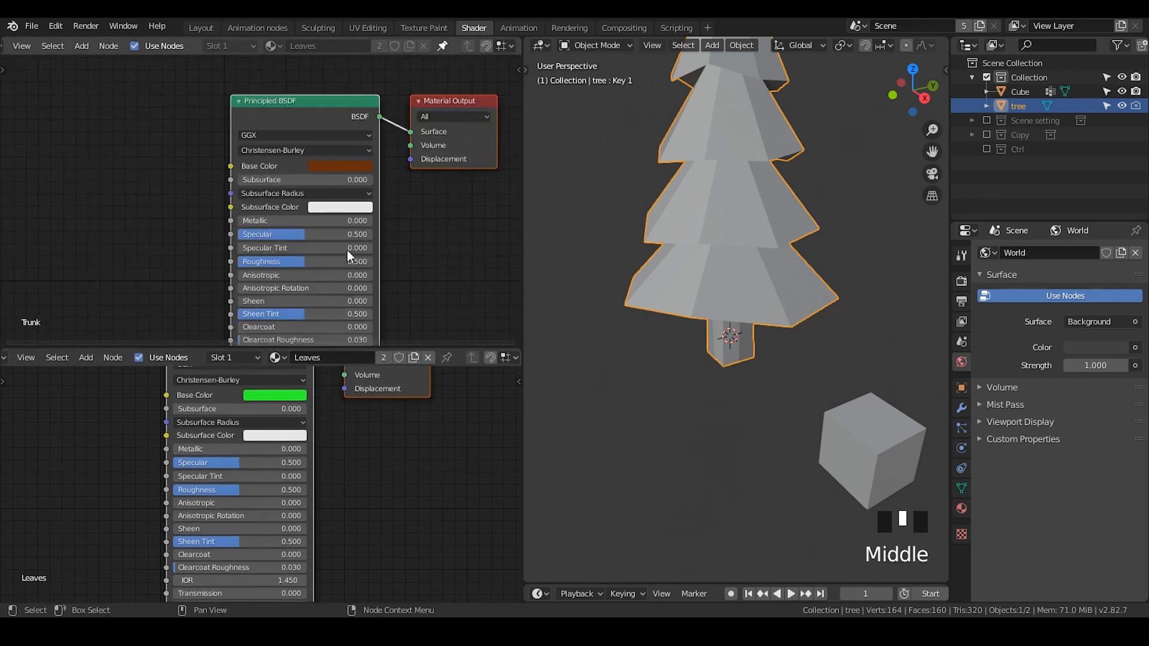
{"action": "middle_click_drag", "start_coordinate": [320, 221], "coordinate": [295, 222]}
{"action": "middle_click_drag", "start_coordinate": [699, 269], "coordinate": [719, 251]}
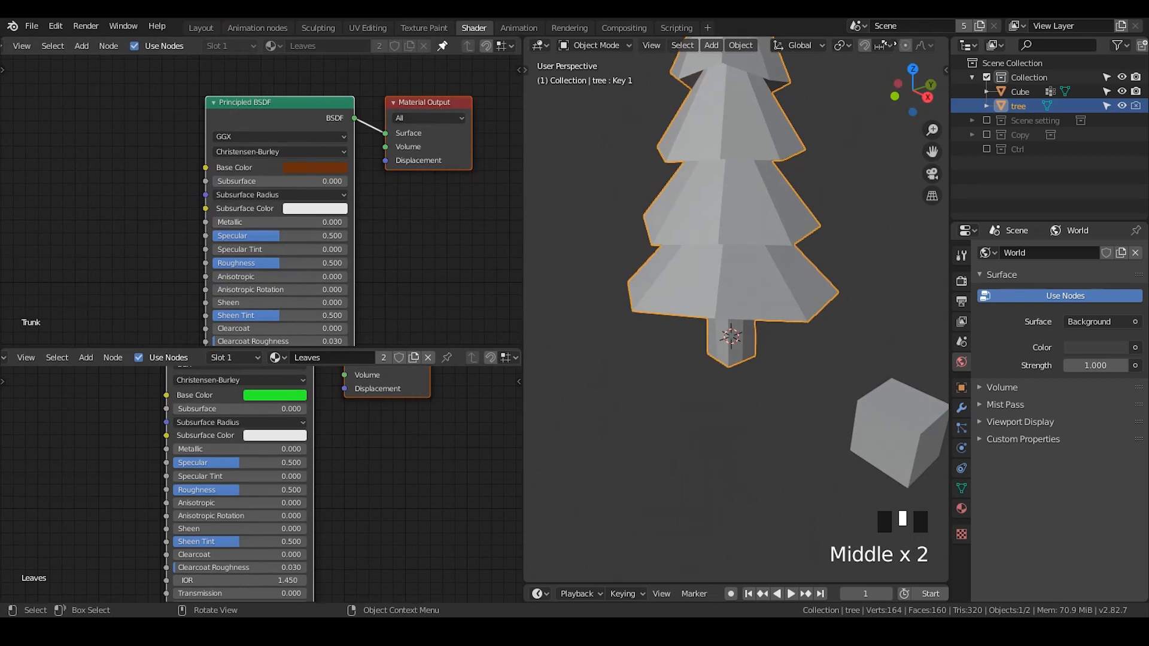
{"action": "scroll", "coordinate": [875, 45], "scroll_direction": "down", "scroll_amount": 5}
{"action": "left_click", "coordinate": [915, 44]}
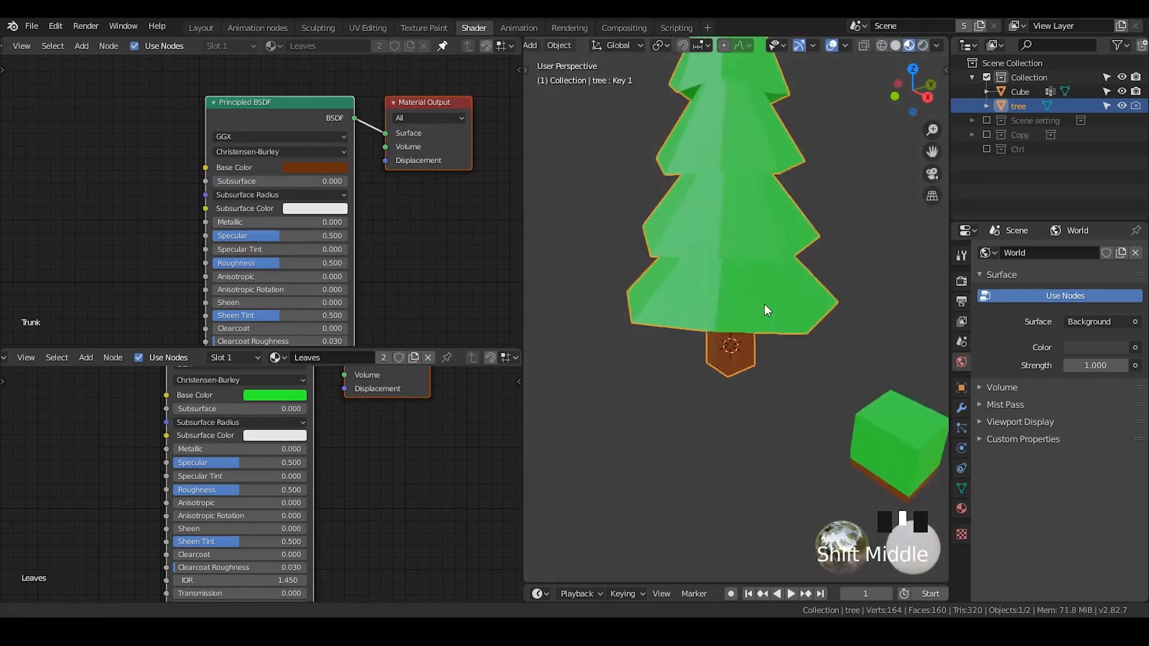
{"action": "mouse_move", "coordinate": [764, 304]}
{"action": "middle_mouse_down"}
{"action": "mouse_move", "coordinate": [794, 354]}
{"action": "mouse_move", "coordinate": [754, 349]}
{"action": "middle_mouse_up"}
{"action": "left_click", "coordinate": [731, 388]}
{"action": "middle_click_drag", "start_coordinate": [731, 388], "coordinate": [726, 351], "text": "shift"}
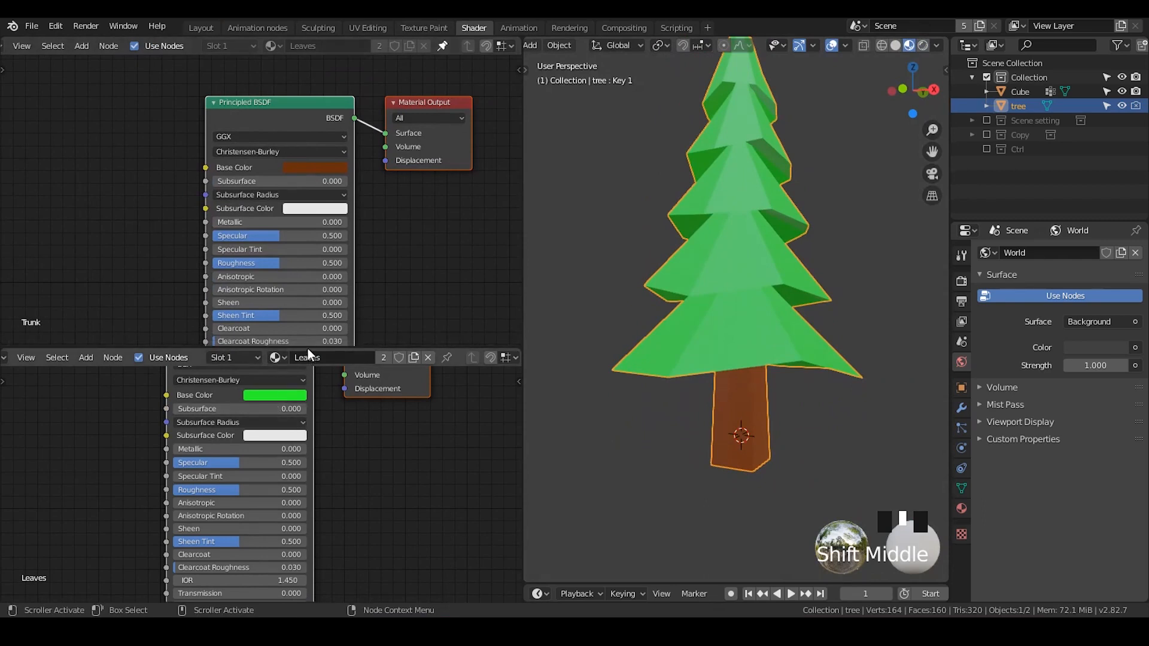
- Add a Vertex Color node to the Leaves material's node tree
{"action": "left_click_drag", "start_coordinate": [307, 348], "coordinate": [308, 306]}
{"action": "middle_click_drag", "start_coordinate": [292, 419], "coordinate": [389, 466]}
{"action": "key", "text": "alt+a"}
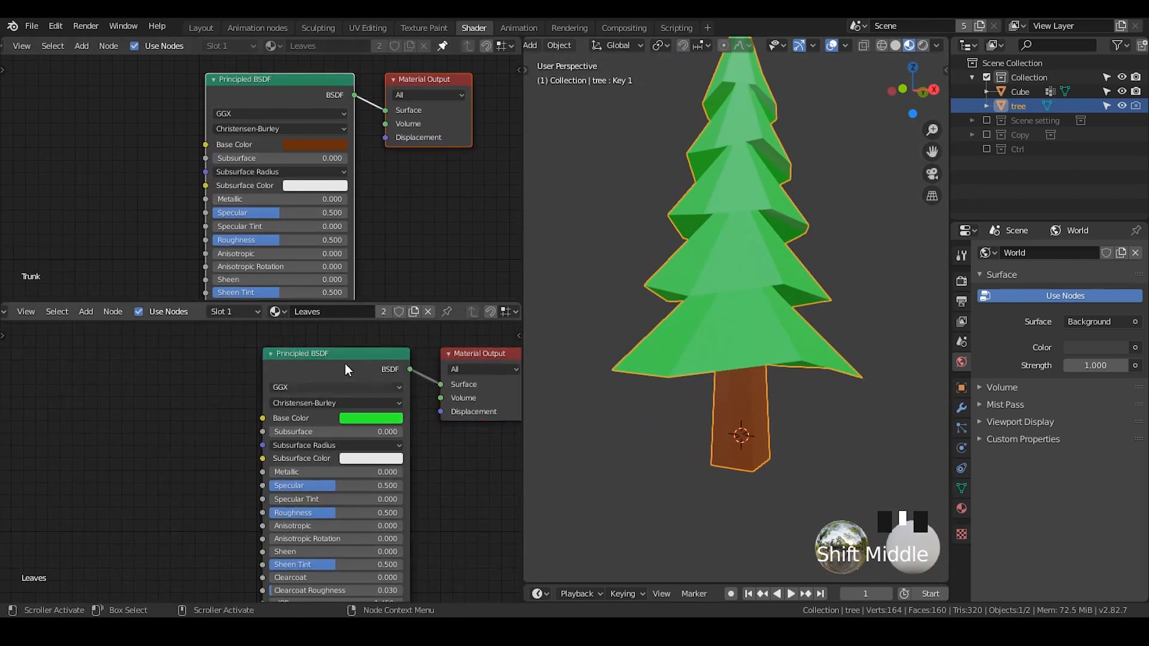
{"action": "key", "text": "shift+a"}
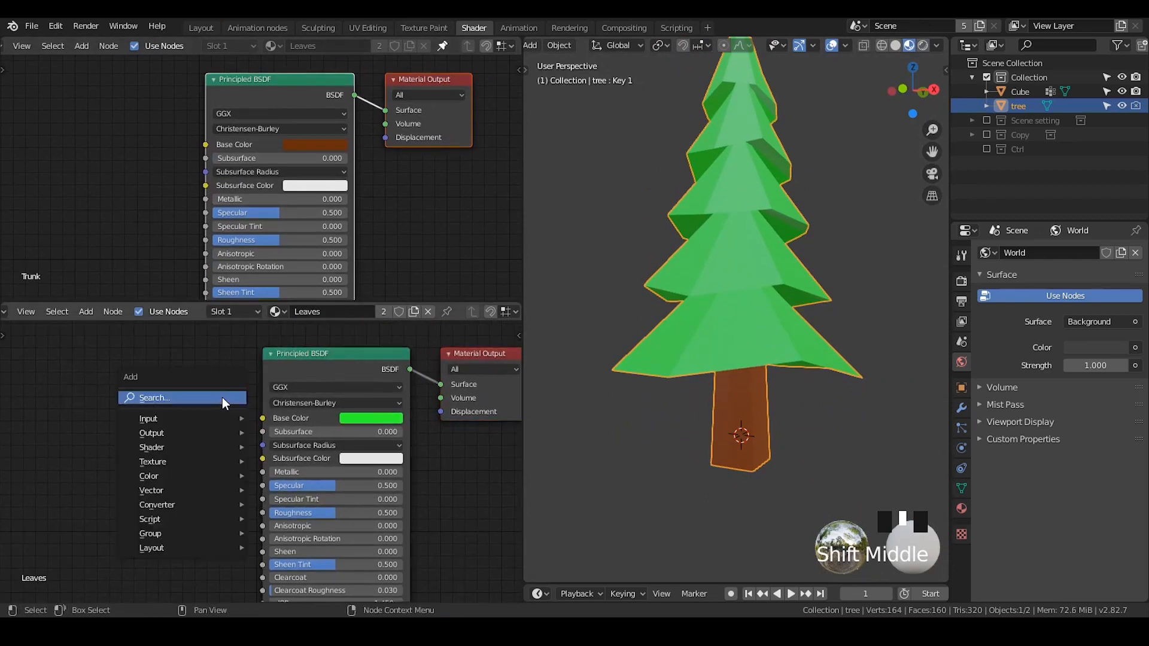
{"action": "left_click", "coordinate": [221, 397]}
{"action": "type", "text": "vert"}
{"action": "key", "text": "Return"}
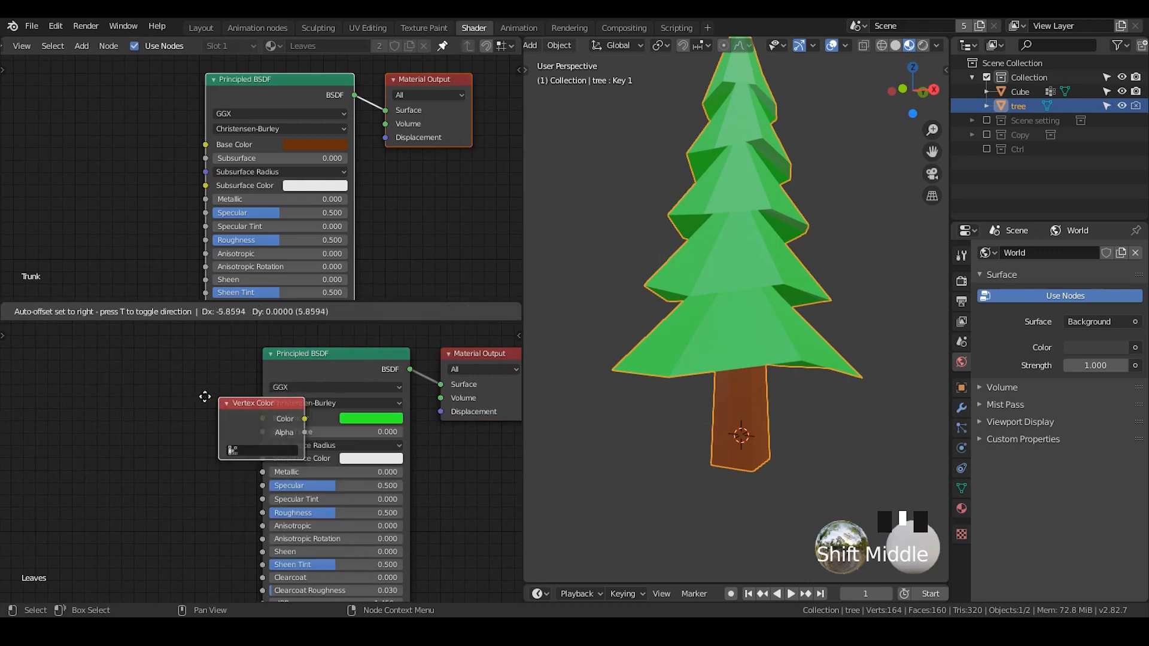
{"action": "left_click", "coordinate": [63, 412]}
- Set the Vertex Color node to use the mesh's Col vertex color layer
{"action": "left_click", "coordinate": [963, 490]}
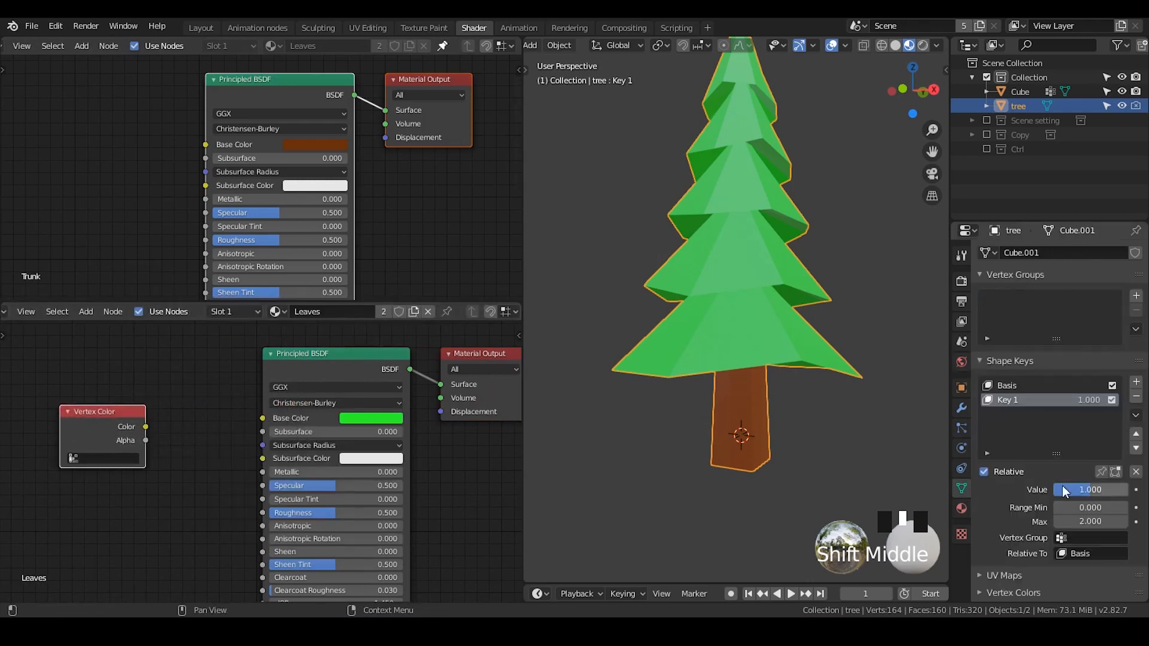
{"action": "scroll", "coordinate": [1053, 500], "scroll_direction": "down", "scroll_amount": 4}
{"action": "left_click", "coordinate": [1014, 492]}
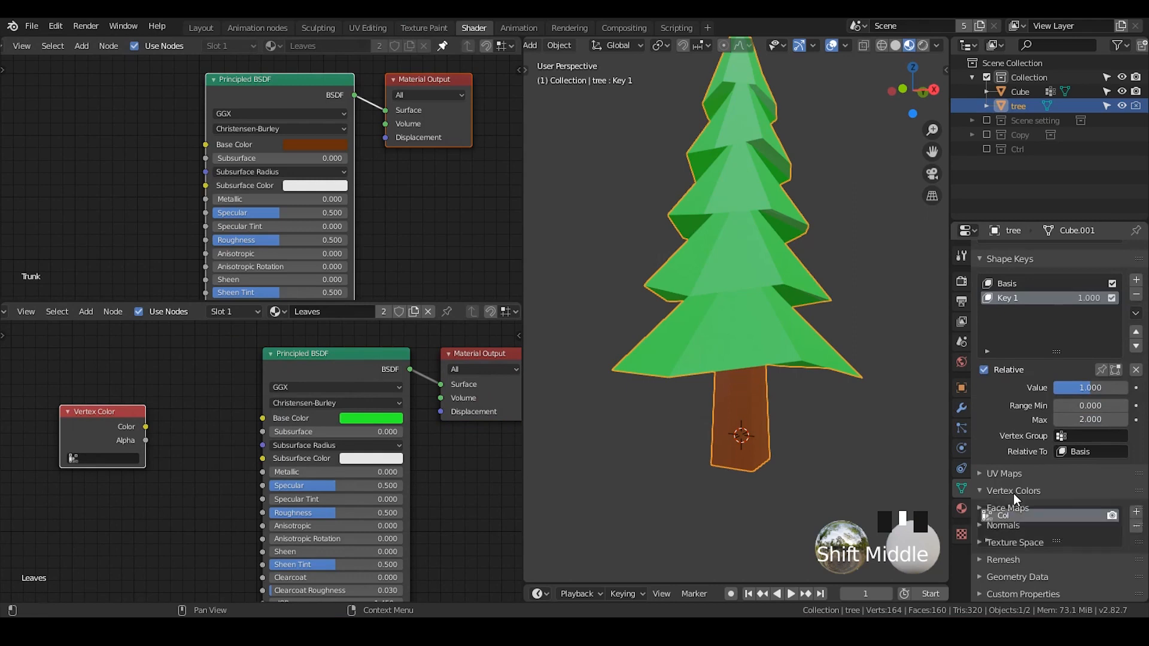
{"action": "left_click", "coordinate": [98, 477]}
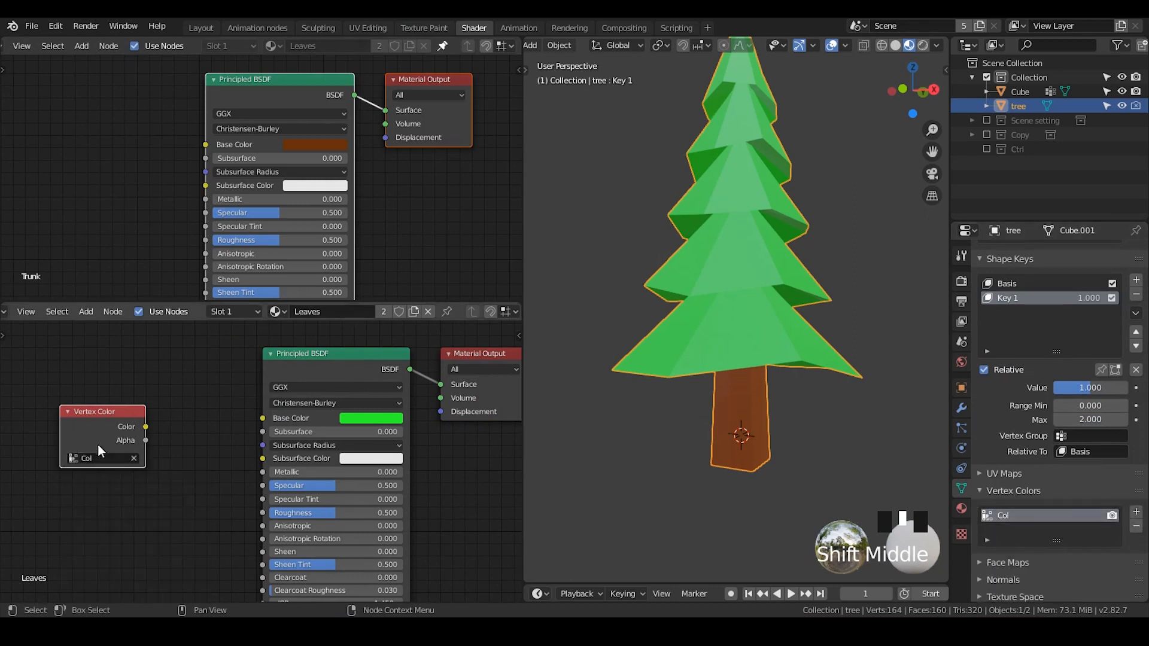
- Add a Mix node, linking the vertex color into its Fac and its Color output into the Base Color
{"action": "left_click_drag", "start_coordinate": [98, 444], "coordinate": [31, 439]}
{"action": "middle_click_drag", "start_coordinate": [78, 436], "coordinate": [166, 421]}
{"action": "key", "text": "shift+a"}
{"action": "type", "text": "mix"}
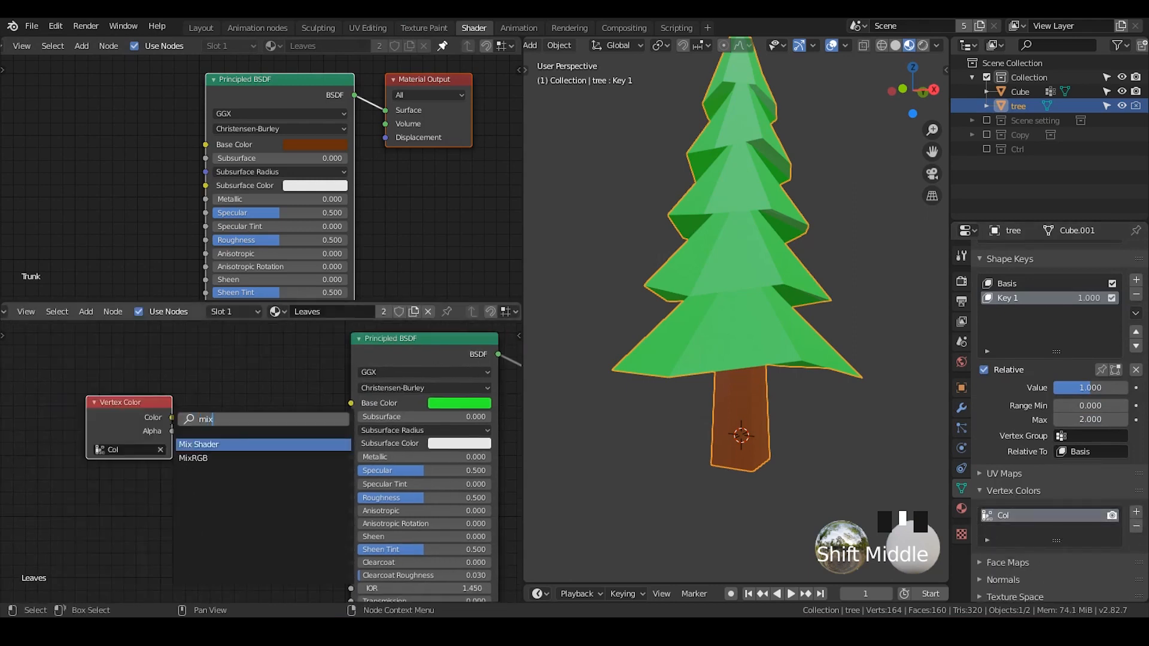
{"action": "key", "text": "Return"}
{"action": "left_click", "coordinate": [182, 390]}
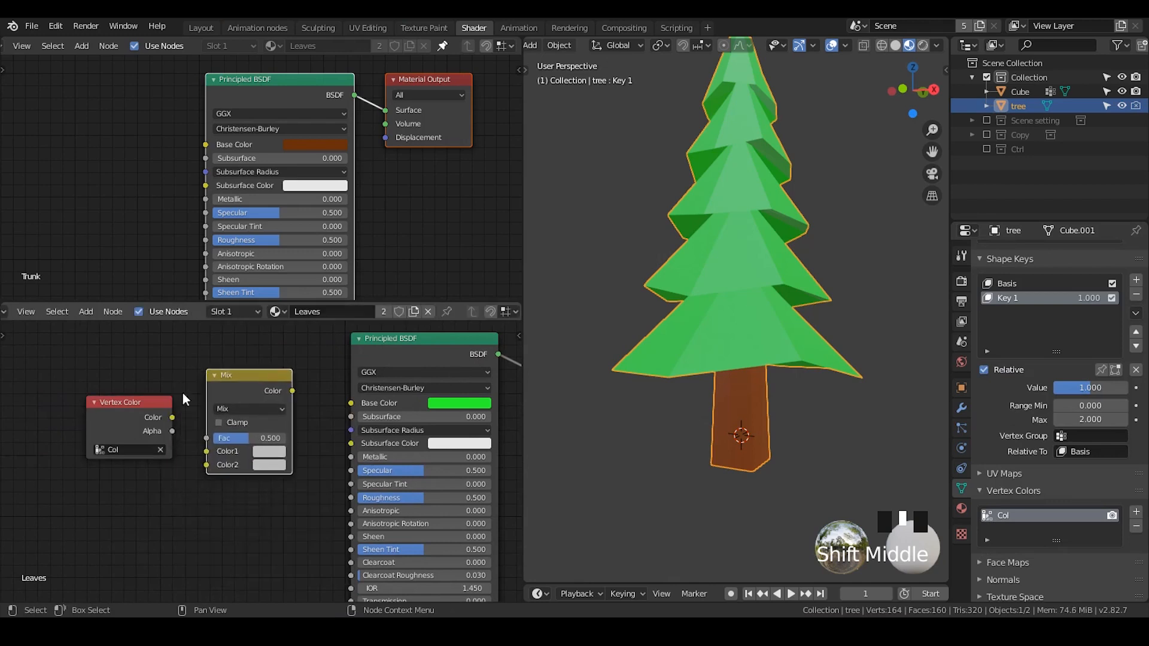
{"action": "left_click_drag", "start_coordinate": [129, 407], "coordinate": [211, 441]}
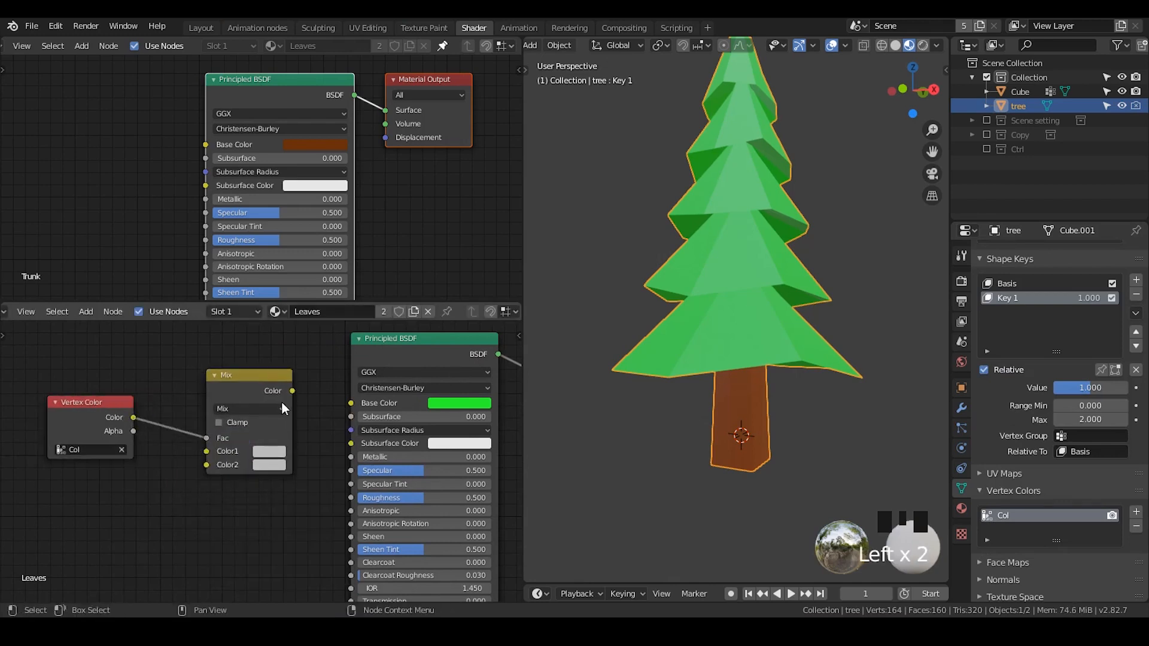
{"action": "left_click_drag", "start_coordinate": [292, 391], "coordinate": [351, 403]}
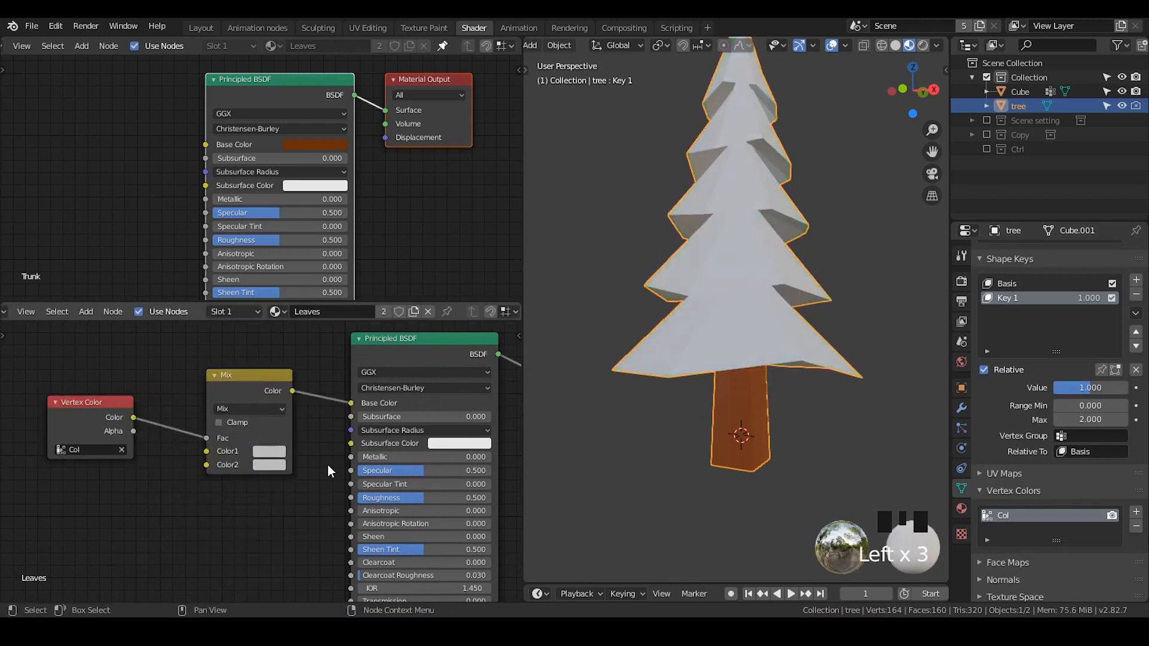
- Set the Mix node's Color1 to bright green and Color2 to the Trunk material's brown
{"action": "left_click", "coordinate": [278, 453]}
{"action": "left_click", "coordinate": [291, 315]}
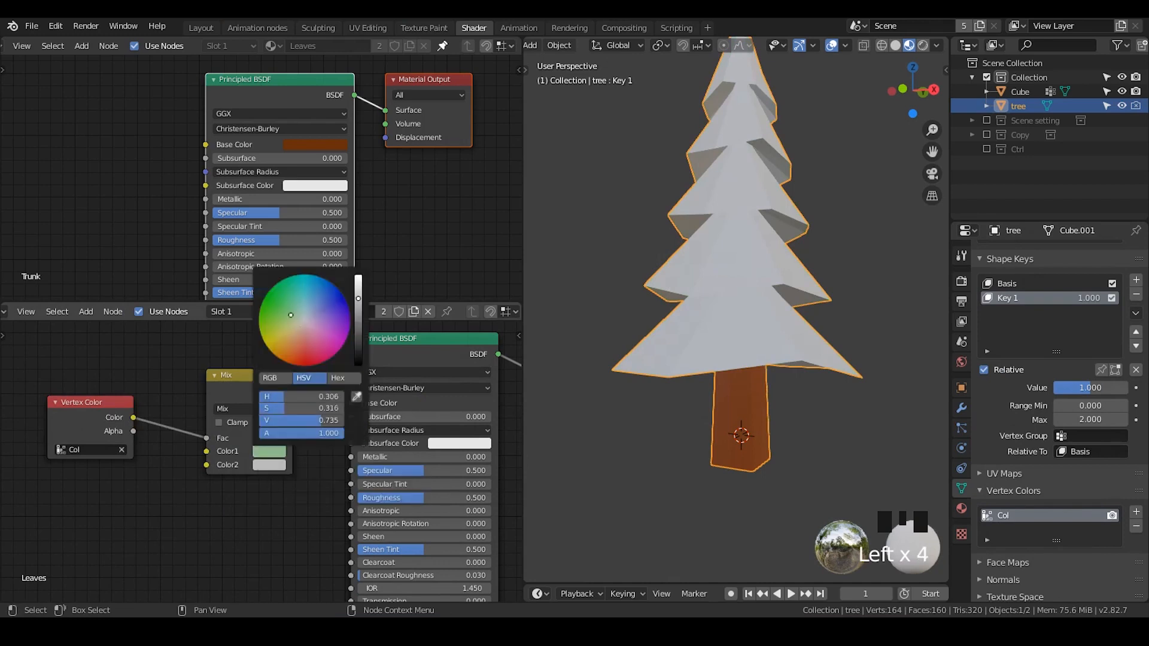
{"action": "left_click", "coordinate": [269, 292]}
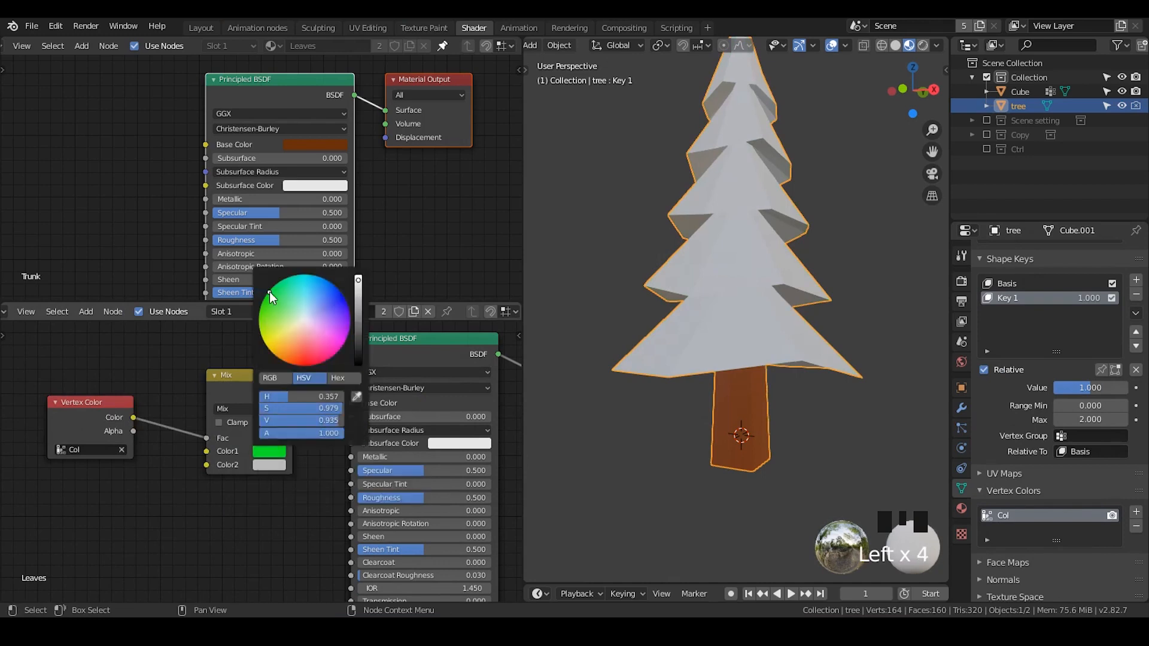
{"action": "left_click", "coordinate": [279, 466]}
{"action": "left_click", "coordinate": [362, 365]}
{"action": "left_click", "coordinate": [323, 146]}
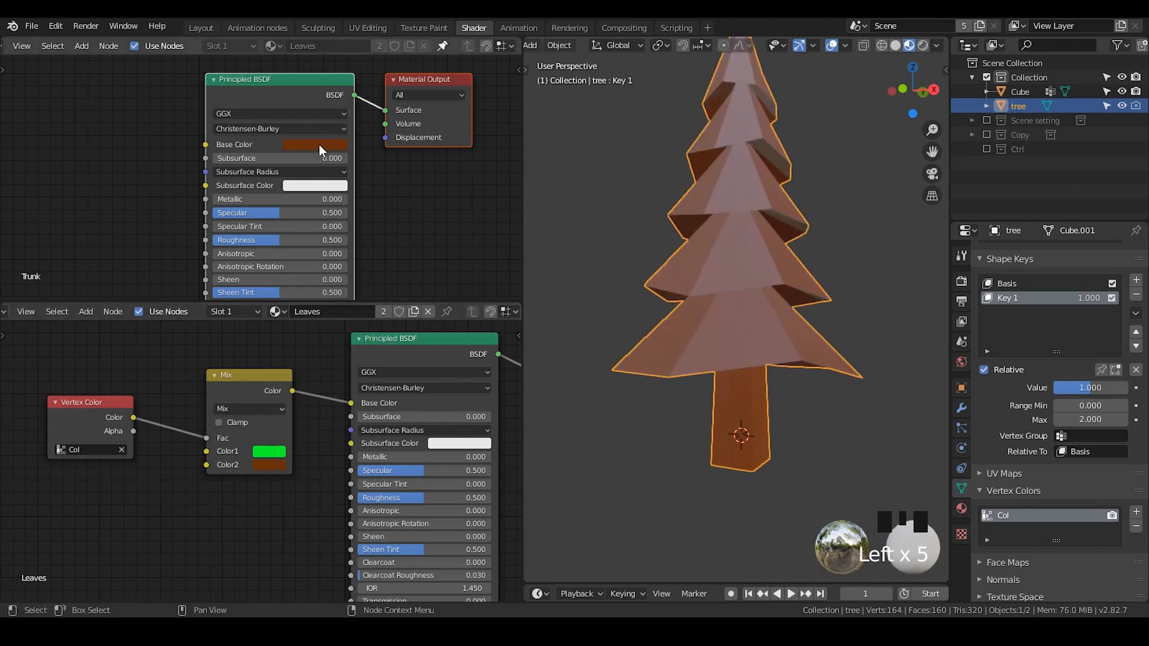
- Preview the Key 1 shape key at 0 and back at 1 while inspecting the tree's colors
{"action": "middle_click_drag", "start_coordinate": [281, 149], "coordinate": [274, 154]}
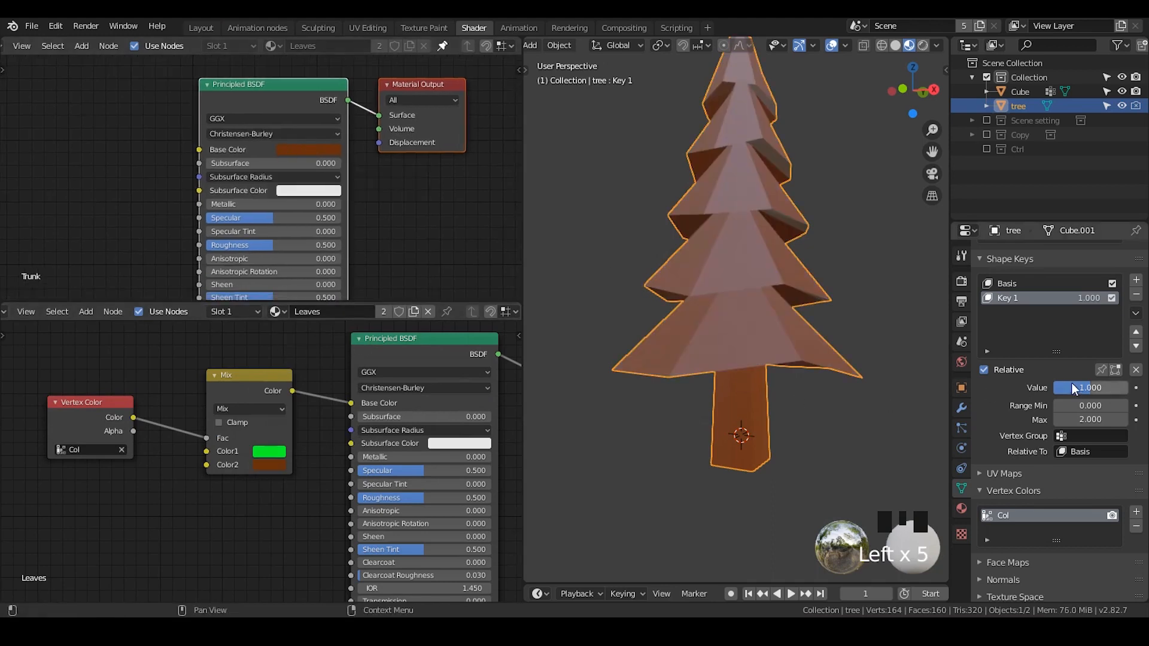
{"action": "left_click_drag", "start_coordinate": [1072, 387], "coordinate": [1059, 388]}
{"action": "middle_click_drag", "start_coordinate": [765, 454], "coordinate": [764, 369], "text": "shift"}
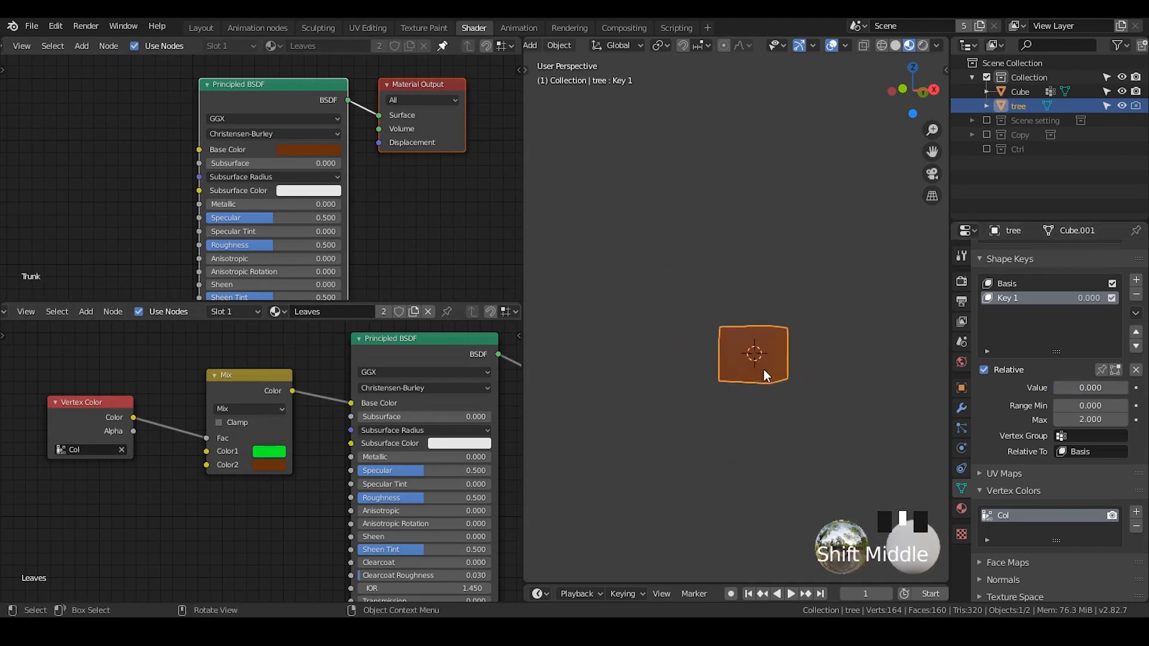
{"action": "scroll", "coordinate": [766, 375], "scroll_direction": "up", "scroll_amount": 3}
{"action": "middle_click_drag", "start_coordinate": [794, 405], "coordinate": [757, 376], "text": "shift"}
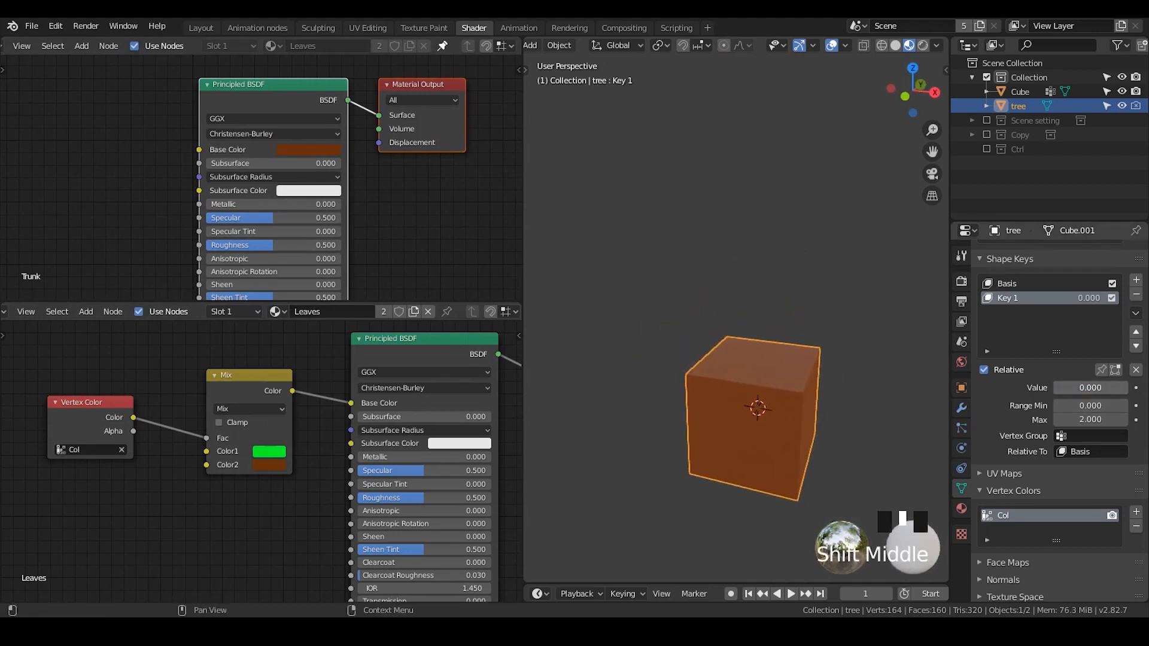
{"action": "left_click_drag", "start_coordinate": [1091, 388], "coordinate": [1107, 388]}
{"action": "key", "text": "Return"}
{"action": "scroll", "coordinate": [825, 364], "scroll_direction": "down", "scroll_amount": 3}
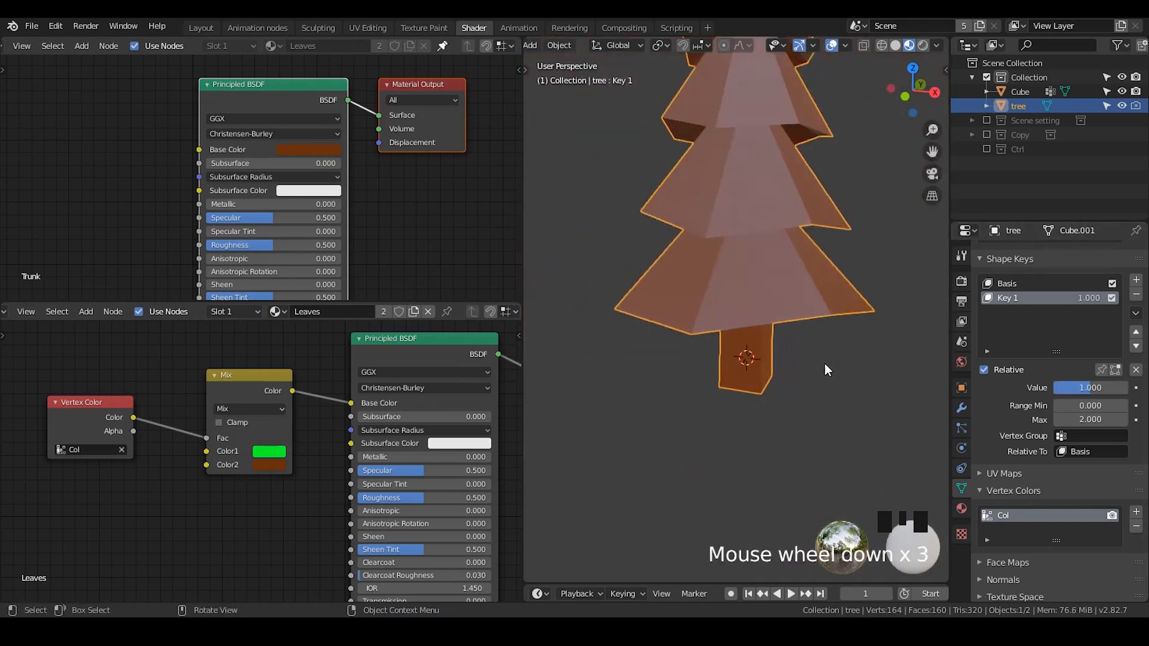
{"action": "middle_click_drag", "start_coordinate": [824, 364], "coordinate": [810, 414], "text": "shift"}
{"action": "left_click_drag", "start_coordinate": [88, 437], "coordinate": [106, 452]}
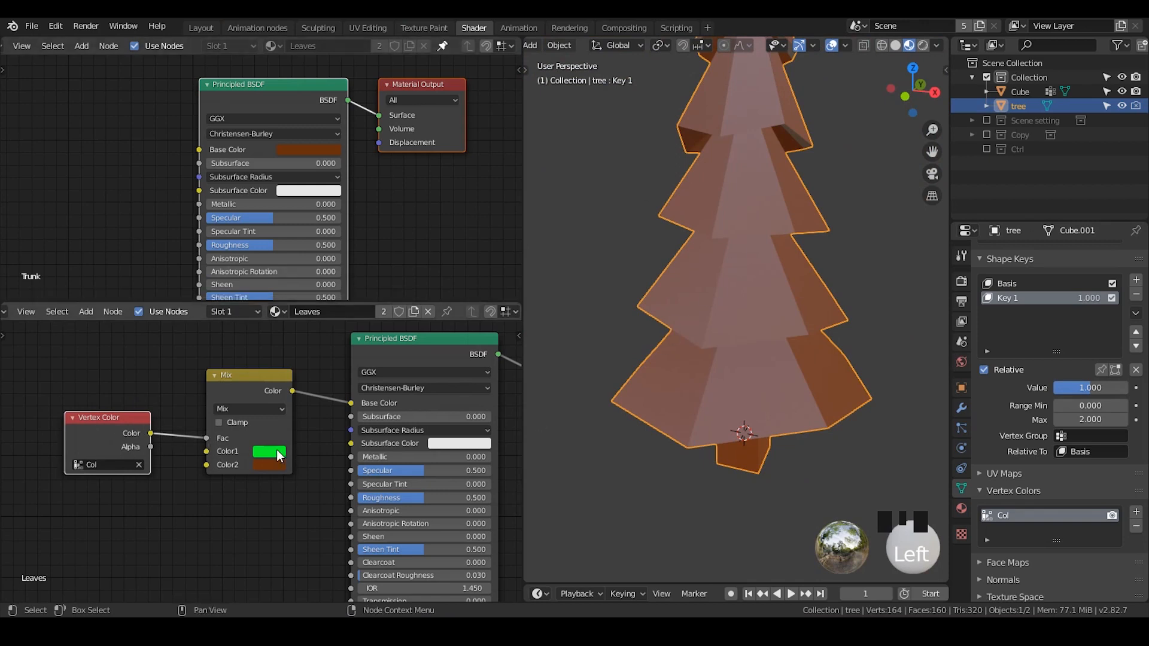
{"action": "left_click_drag", "start_coordinate": [138, 425], "coordinate": [121, 424]}
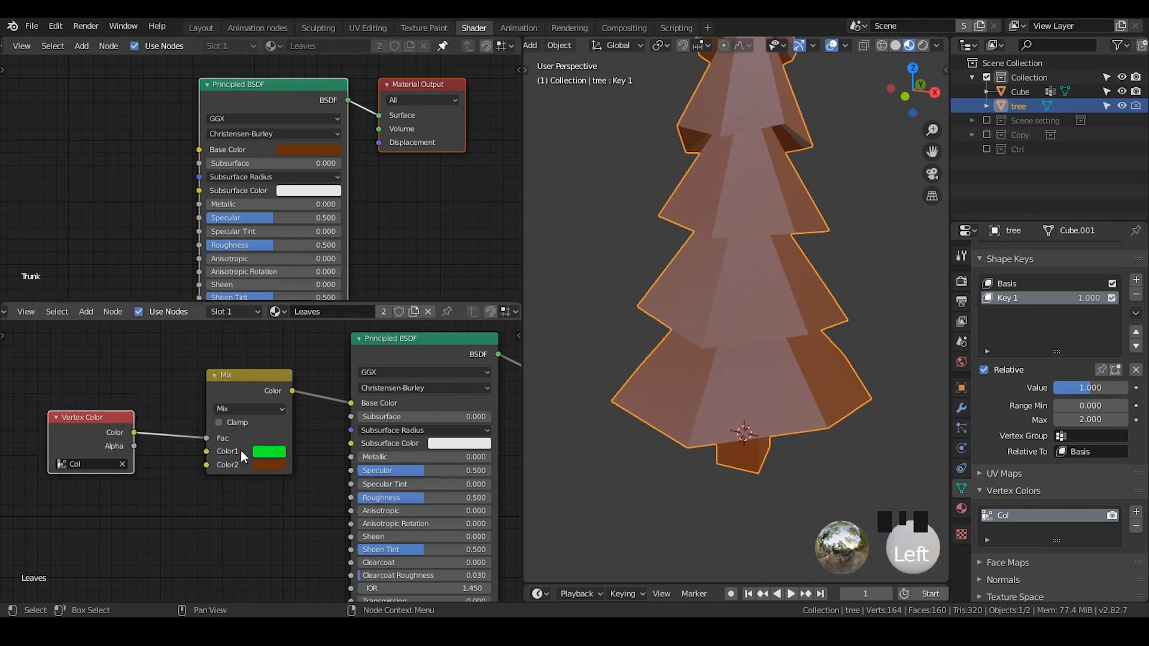
{"action": "left_click", "coordinate": [277, 453]}
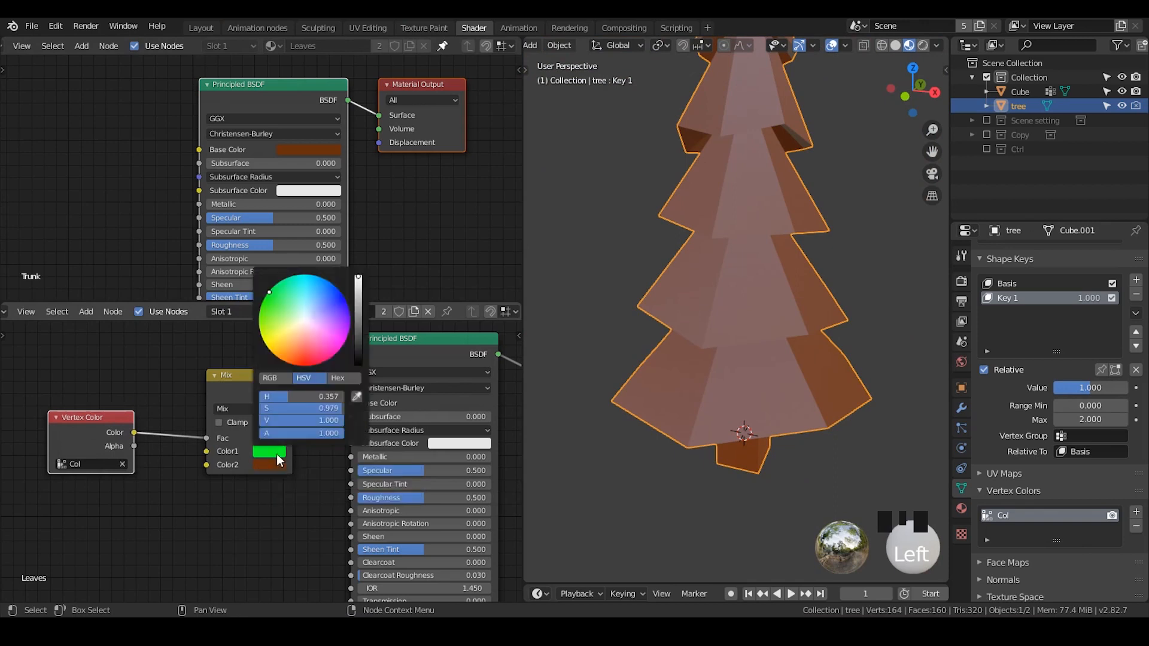
{"action": "left_click", "coordinate": [210, 437]}
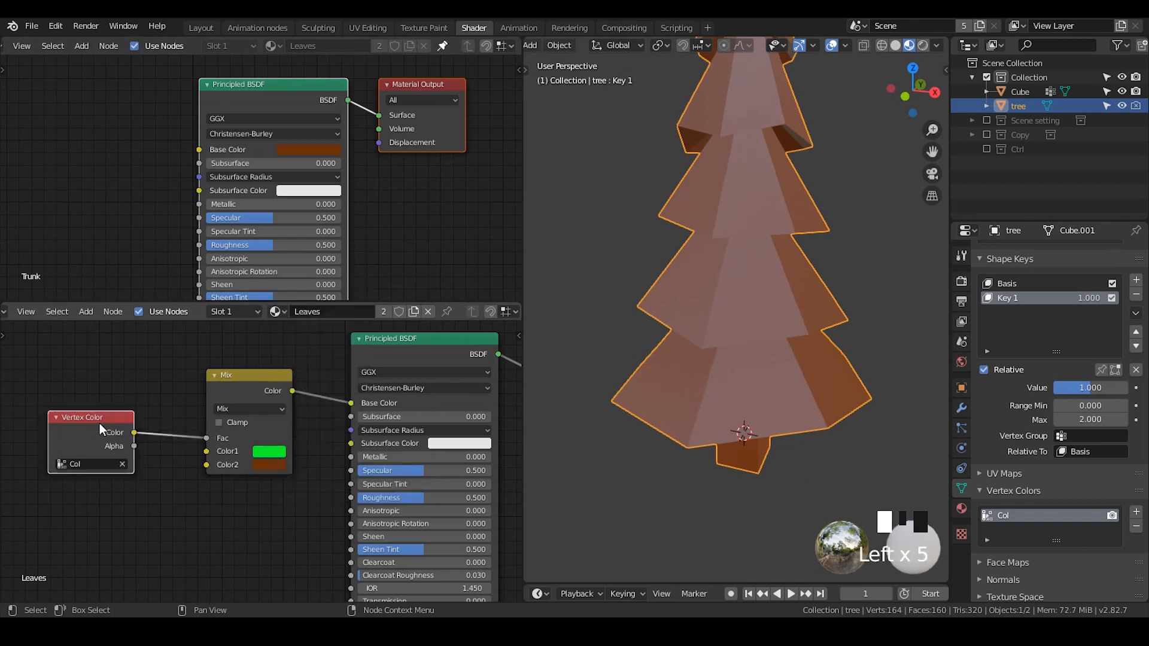
- Insert an Invert node between the Vertex Color output and the Mix node's Fac
{"action": "left_click_drag", "start_coordinate": [99, 423], "coordinate": [190, 415]}
{"action": "key", "text": "shift+a"}
{"action": "type", "text": "in"}
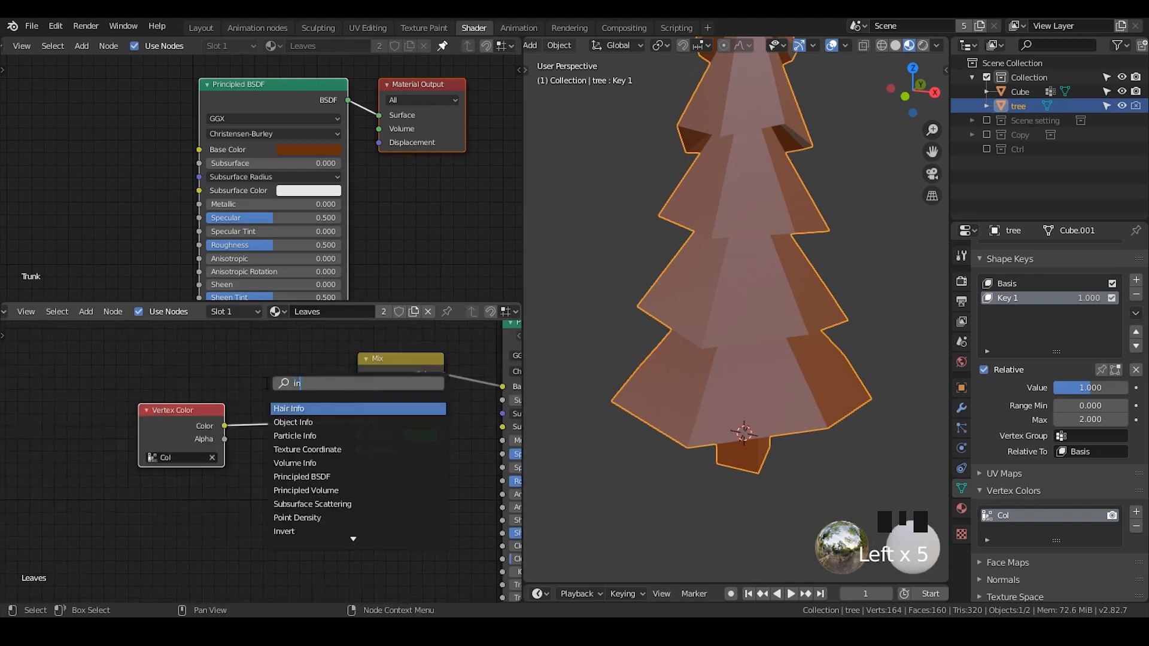
{"action": "type", "text": "vert"}
{"action": "key", "text": "Return"}
{"action": "left_click", "coordinate": [264, 383]}
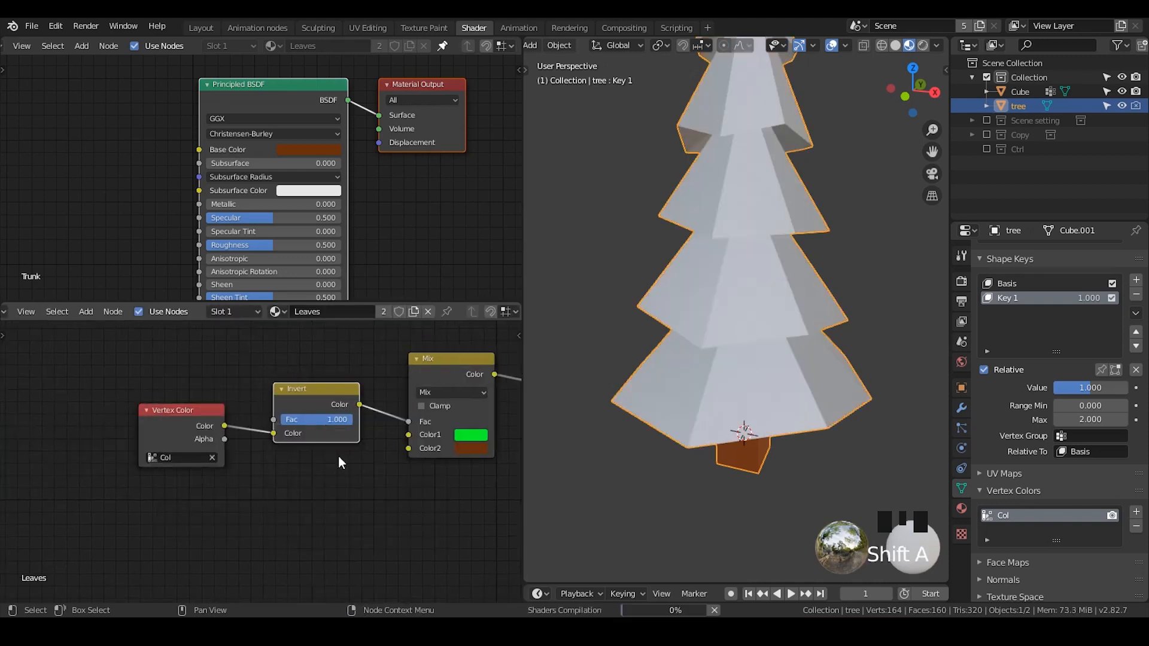
{"action": "middle_click_drag", "start_coordinate": [339, 455], "coordinate": [350, 426]}
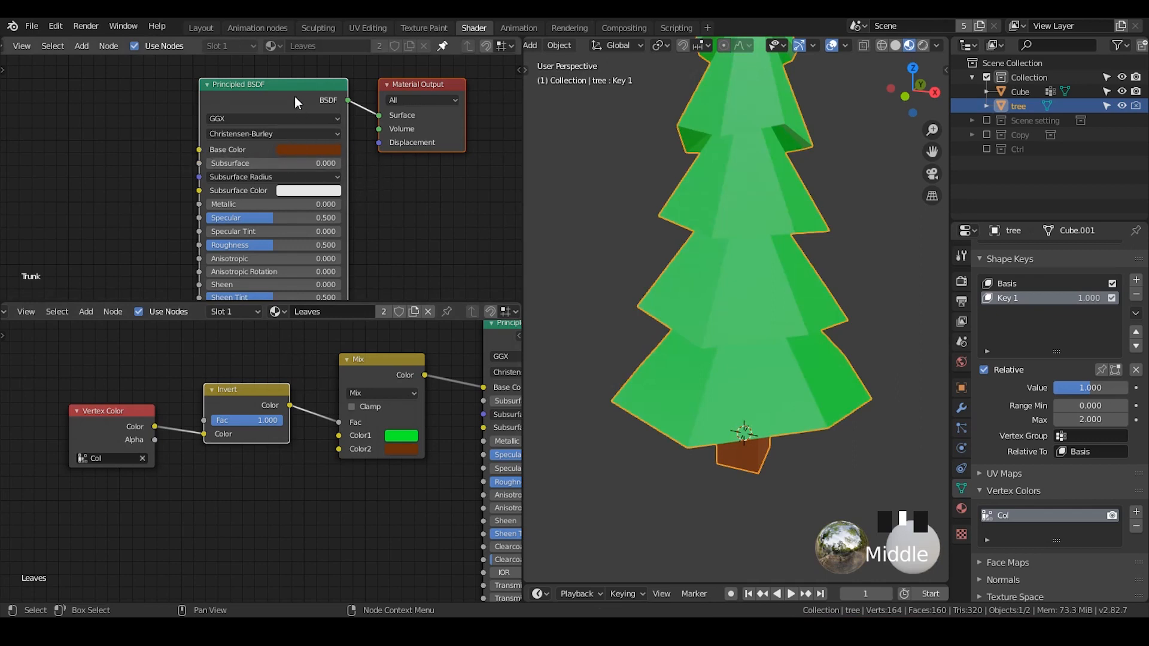
{"action": "mouse_move", "coordinate": [294, 95]}
{"action": "left_mouse_down"}
{"action": "mouse_move", "coordinate": [284, 92]}
{"action": "mouse_move", "coordinate": [315, 97]}
{"action": "left_mouse_up"}
{"action": "left_click", "coordinate": [283, 73]}
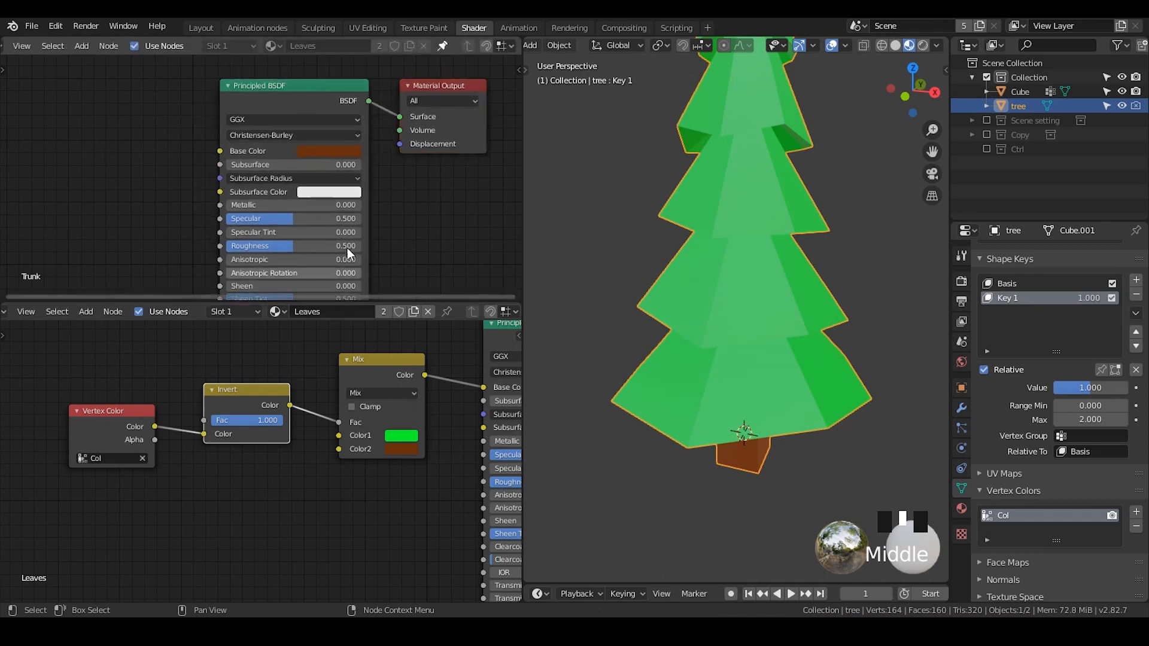
{"action": "left_click_drag", "start_coordinate": [394, 390], "coordinate": [392, 384]}
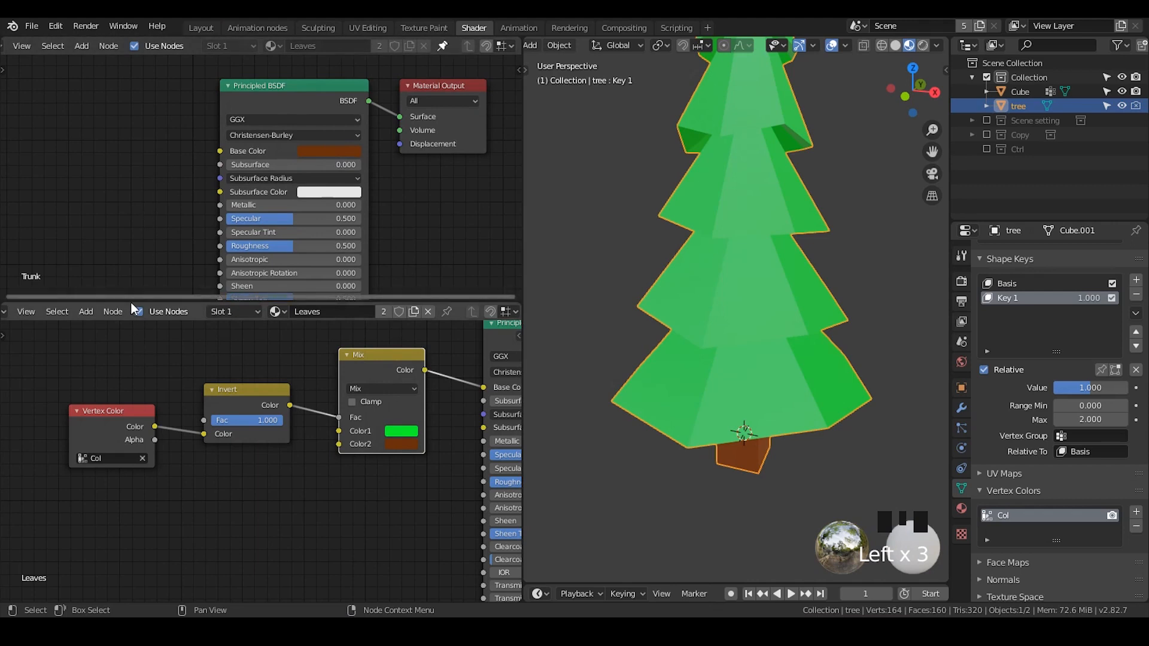
{"action": "scroll", "coordinate": [130, 302], "scroll_direction": "up", "scroll_amount": 1}
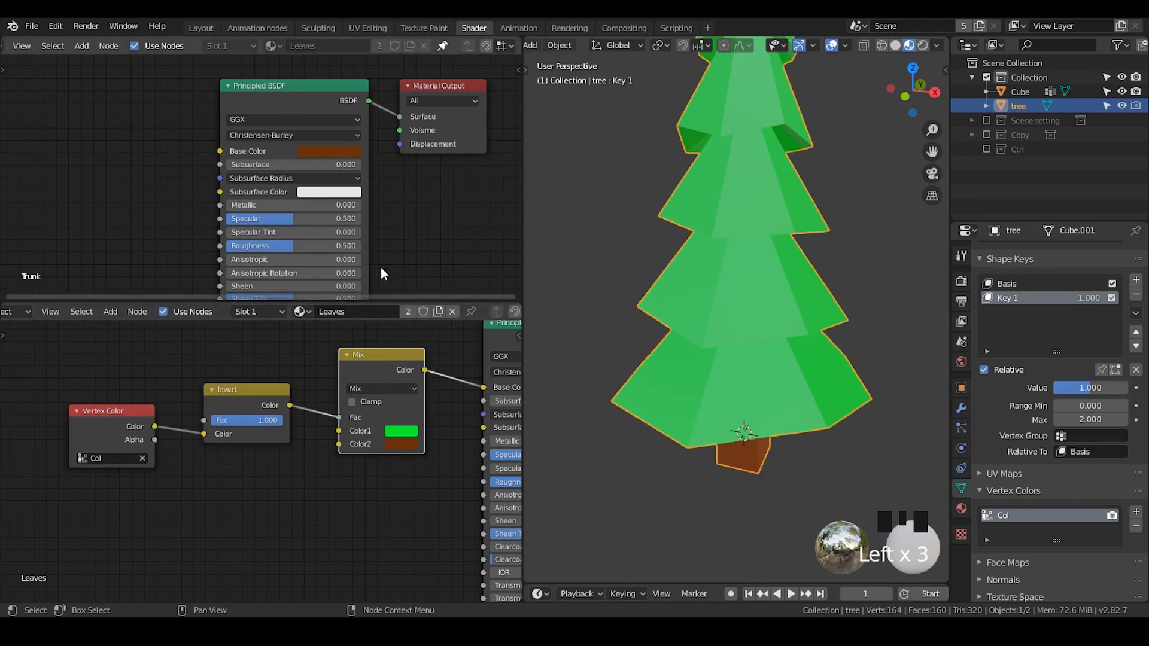
{"action": "left_click", "coordinate": [381, 373]}
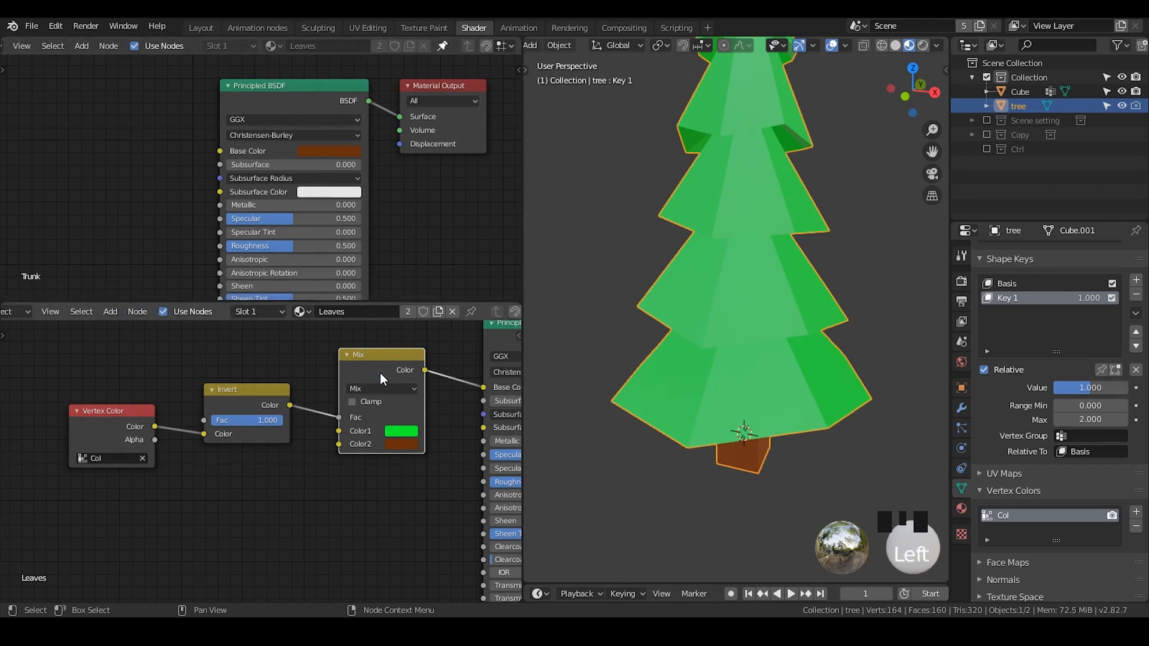
{"action": "left_click", "coordinate": [442, 45]}
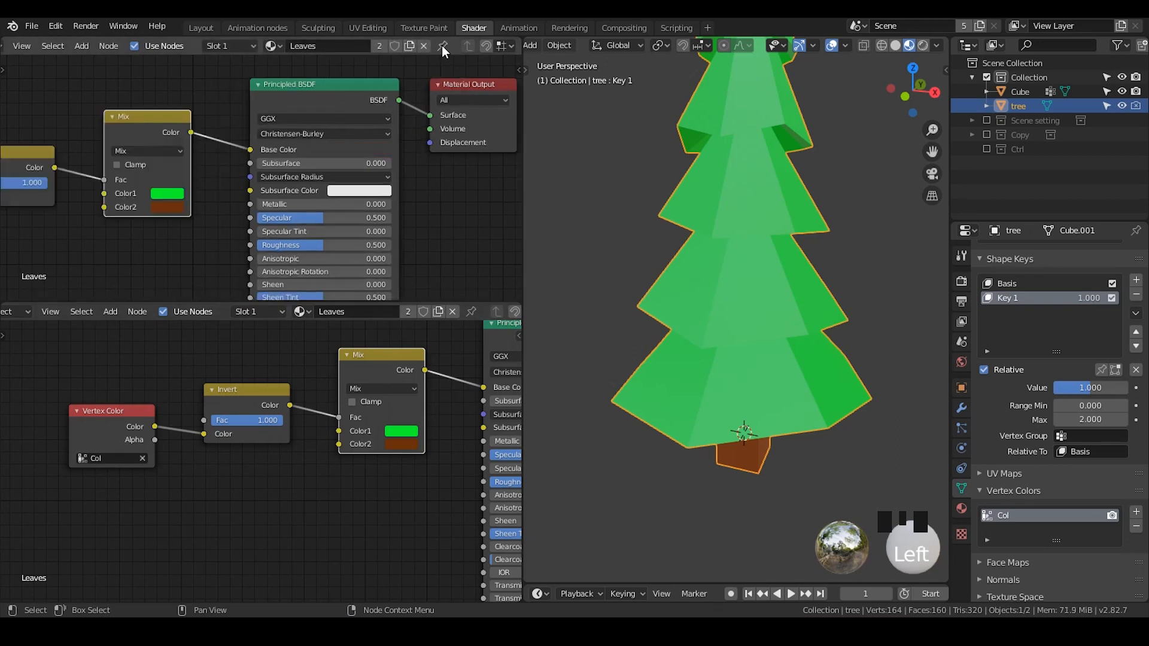
- Switch to the Animation nodes workspace and delete the Cube object
{"action": "left_click", "coordinate": [271, 26]}
{"action": "middle_click_drag", "start_coordinate": [752, 254], "coordinate": [804, 346], "text": "shift"}
{"action": "key", "text": "n"}
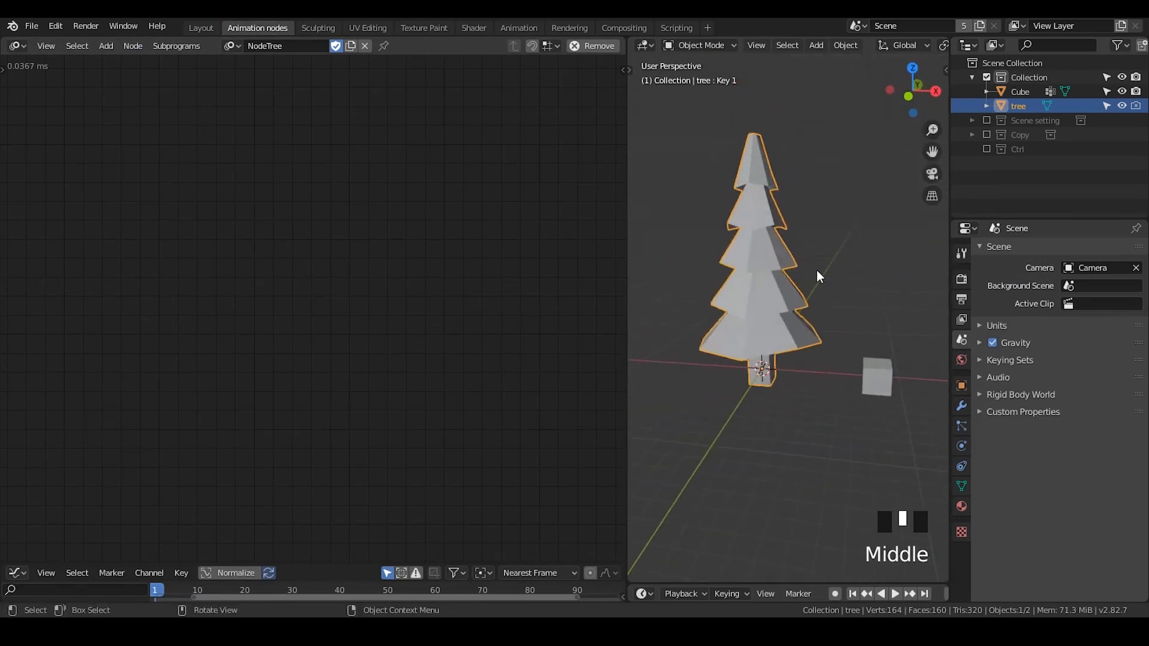
{"action": "left_click", "coordinate": [874, 377]}
{"action": "key", "text": "x"}
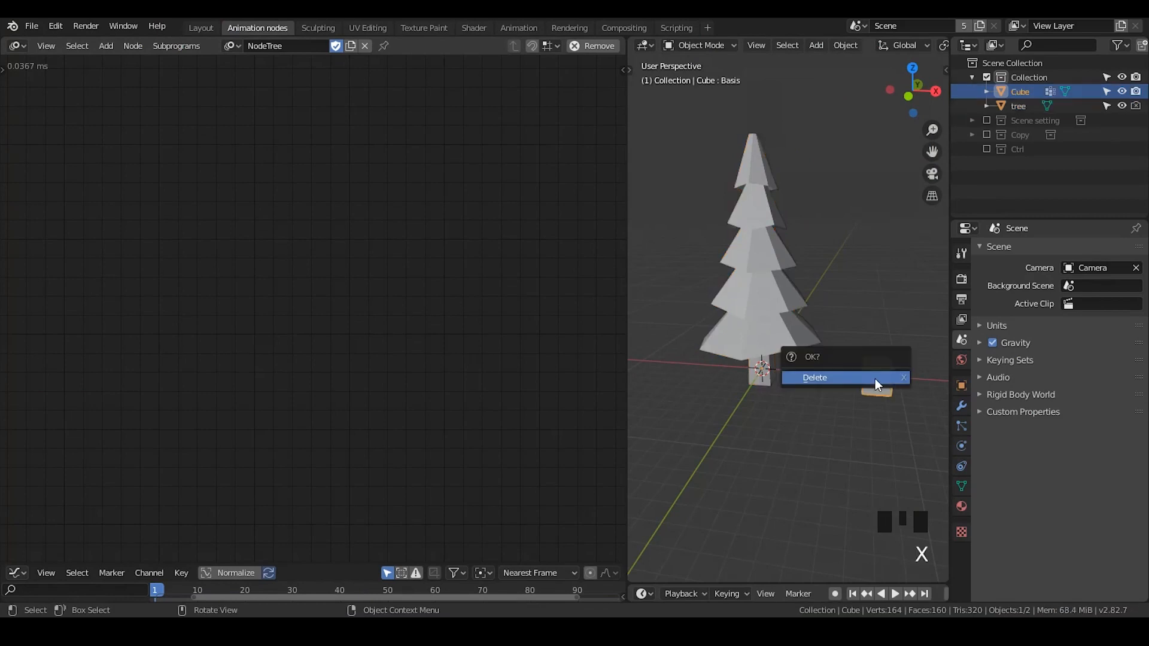
{"action": "left_click", "coordinate": [875, 379]}
- Add a mesh plane and scale it up about 47 times as a ground
{"action": "left_click", "coordinate": [778, 227]}
{"action": "scroll", "coordinate": [796, 312], "scroll_direction": "down", "scroll_amount": 5}
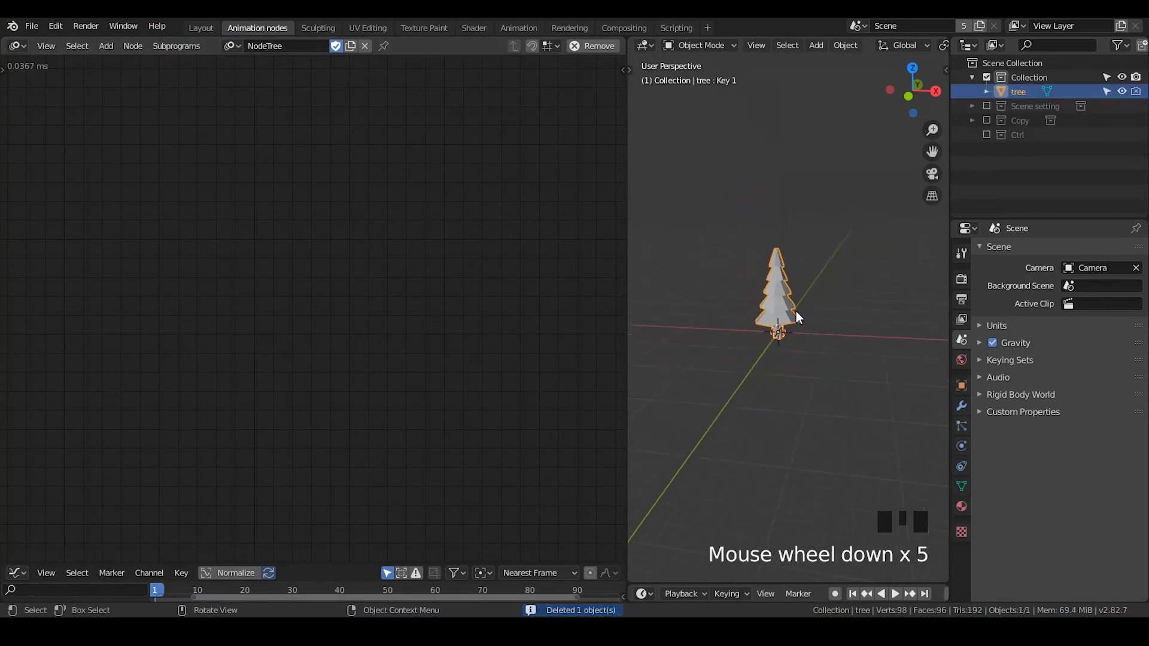
{"action": "mouse_move", "coordinate": [796, 316]}
{"action": "middle_mouse_down", "text": "shift"}
{"action": "mouse_move", "coordinate": [808, 303]}
{"action": "mouse_move", "coordinate": [801, 328]}
{"action": "middle_mouse_up", "text": "shift"}
{"action": "key", "text": "shift+a"}
{"action": "mouse_move", "coordinate": [826, 270]}
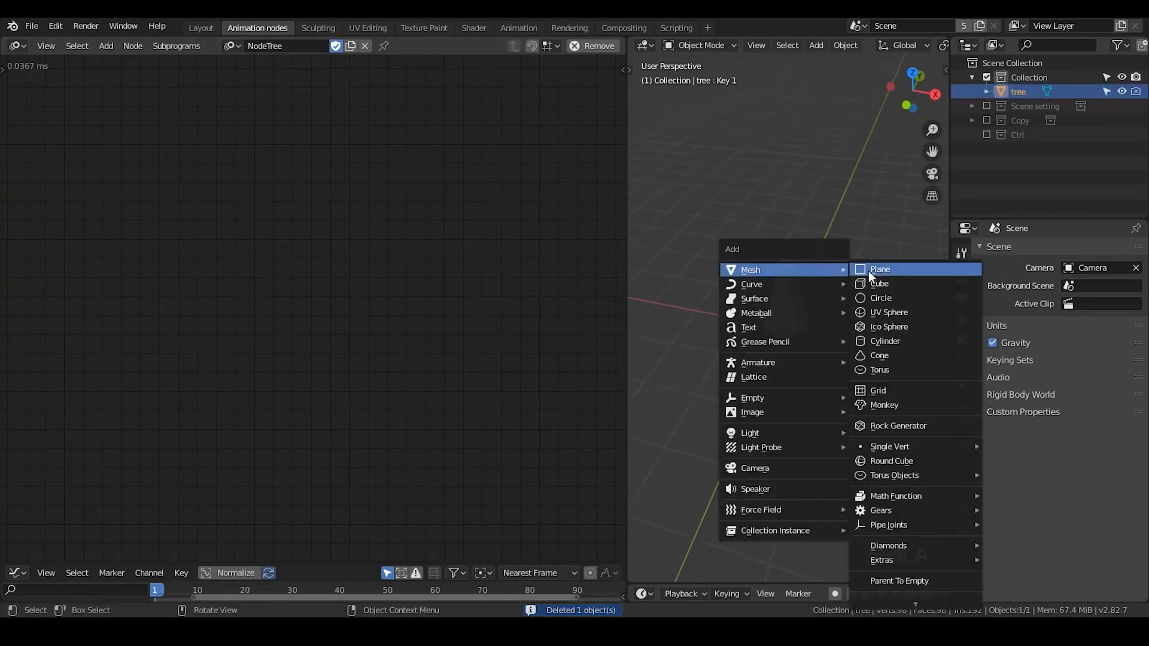
{"action": "left_click", "coordinate": [879, 269]}
{"action": "key", "text": "s"}
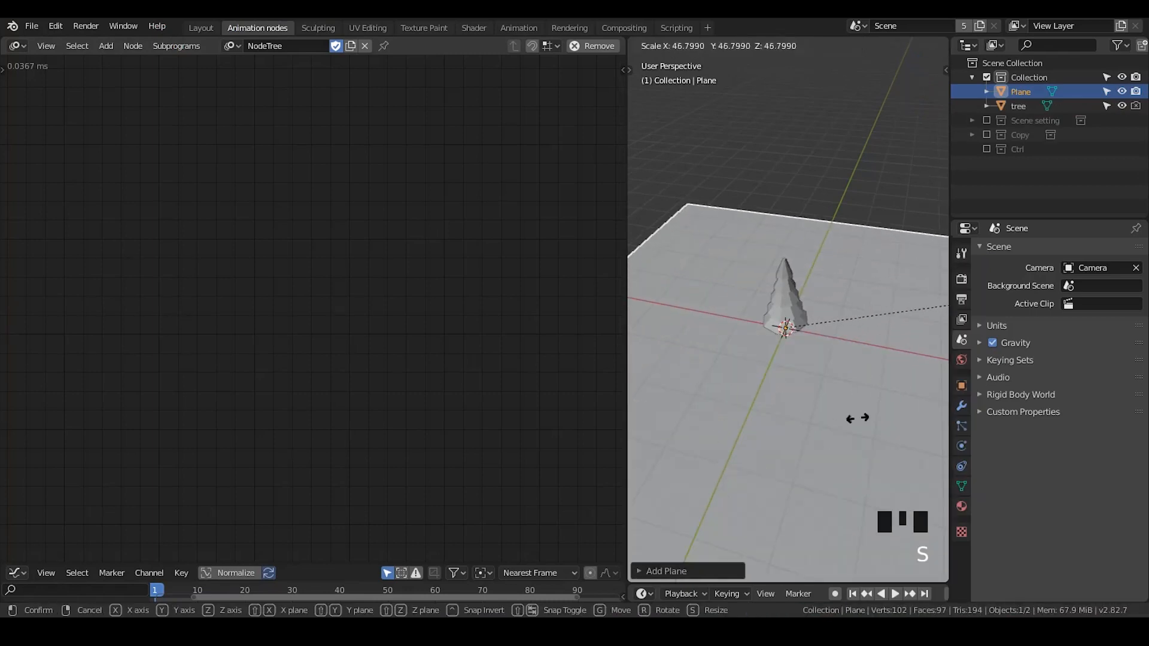
{"action": "left_click", "coordinate": [835, 256]}
- Add a Distribute Matrices node and an Object Instancer node to the animation node tree
{"action": "scroll", "coordinate": [835, 256], "scroll_direction": "down", "scroll_amount": 1}
{"action": "key", "text": "ctrl+a"}
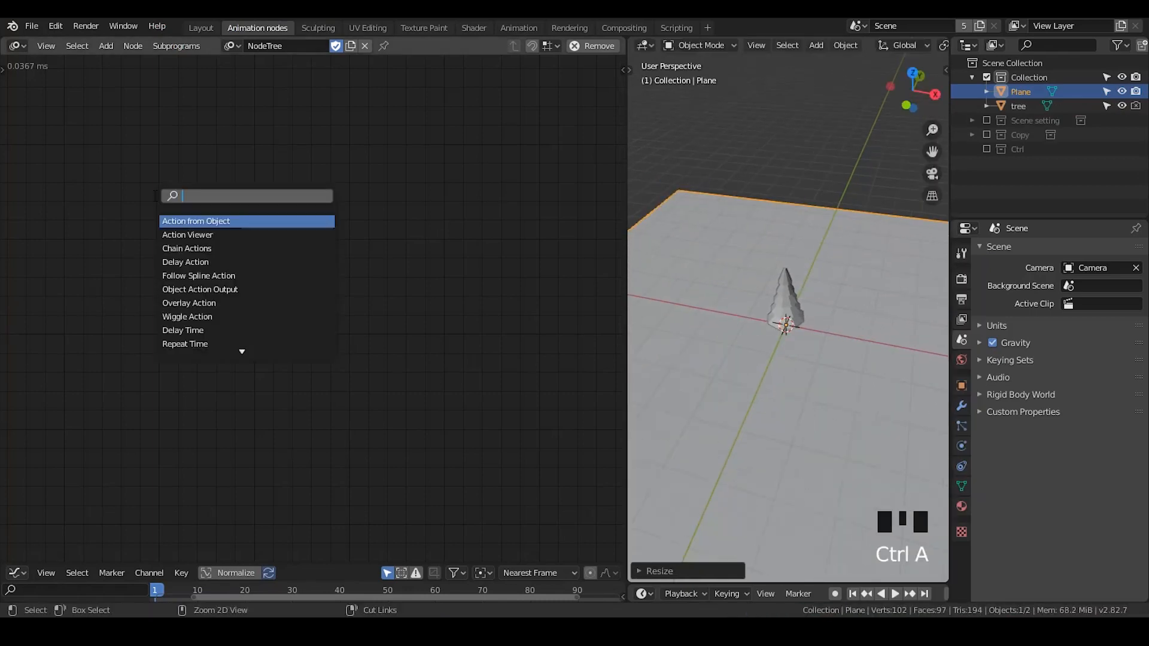
{"action": "type", "text": "distribute"}
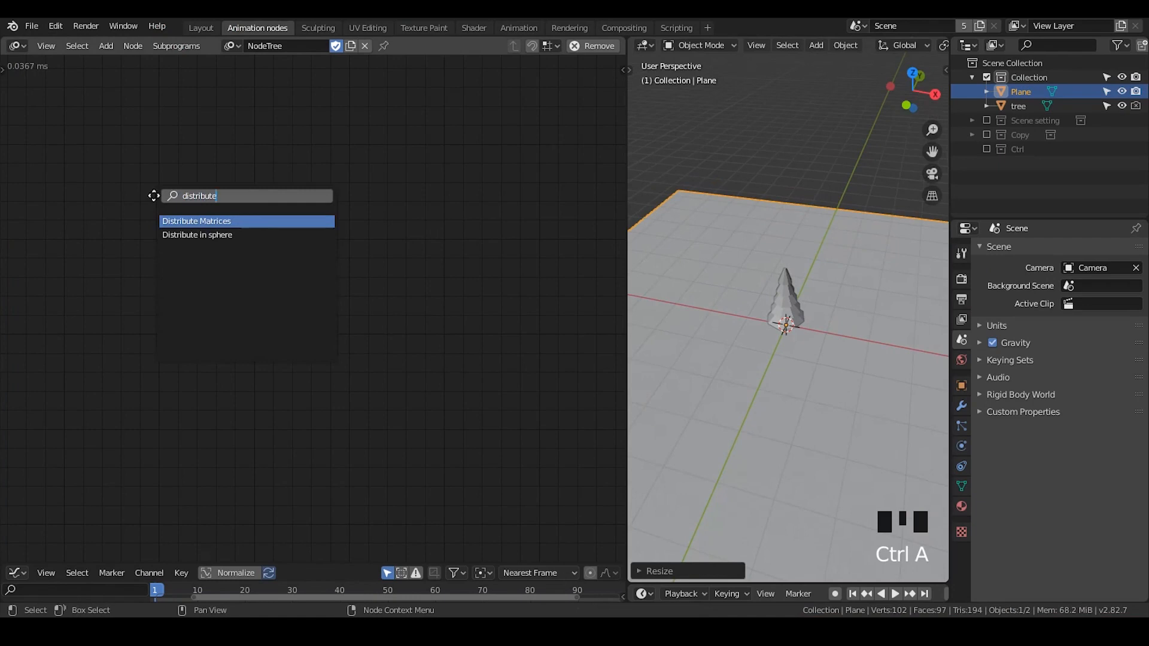
{"action": "key", "text": "Return"}
{"action": "key", "text": "ctrl+a"}
{"action": "type", "text": "object ins"}
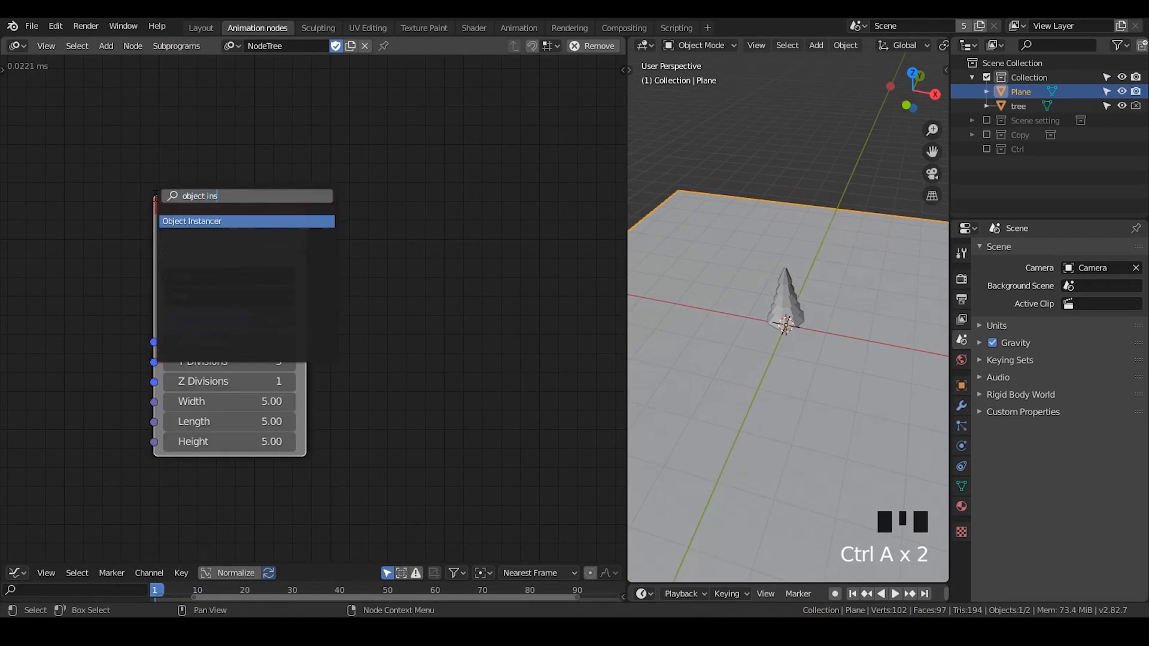
{"action": "type", "text": "tan"}
{"action": "key", "text": "Return"}
- Add an Object Matrix Output node and arrange it beside the Object Instancer
{"action": "key", "text": "ctrl+a"}
{"action": "type", "text": "objec"}
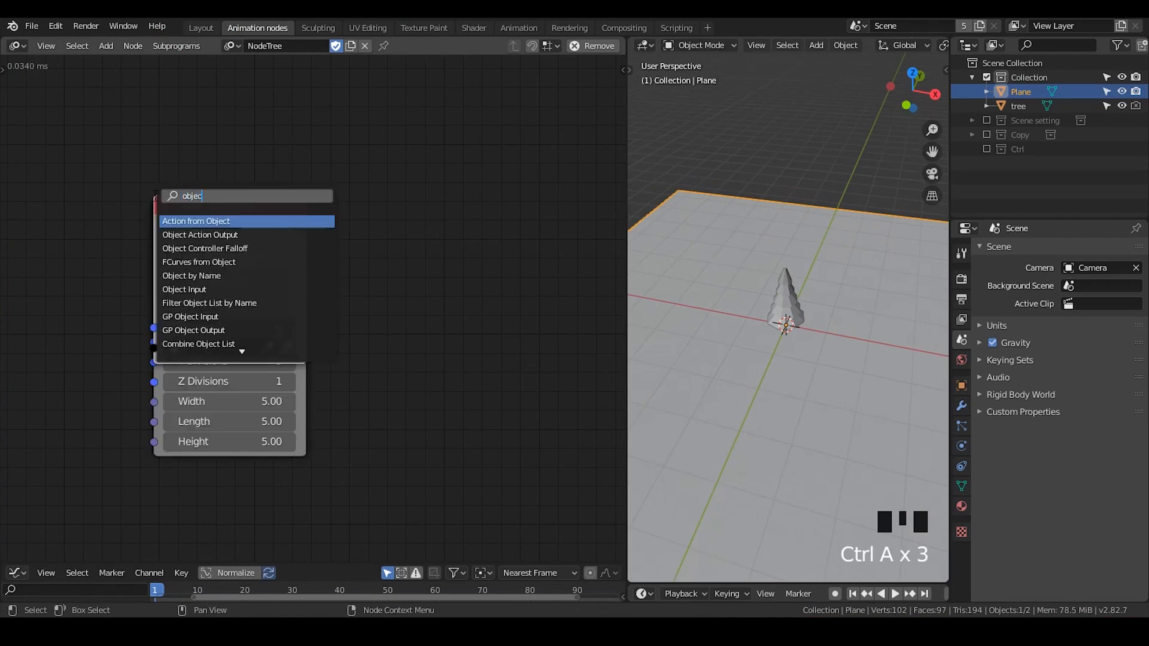
{"action": "type", "text": "t matrix"}
{"action": "key", "text": "Down"}
{"action": "key", "text": "Return"}
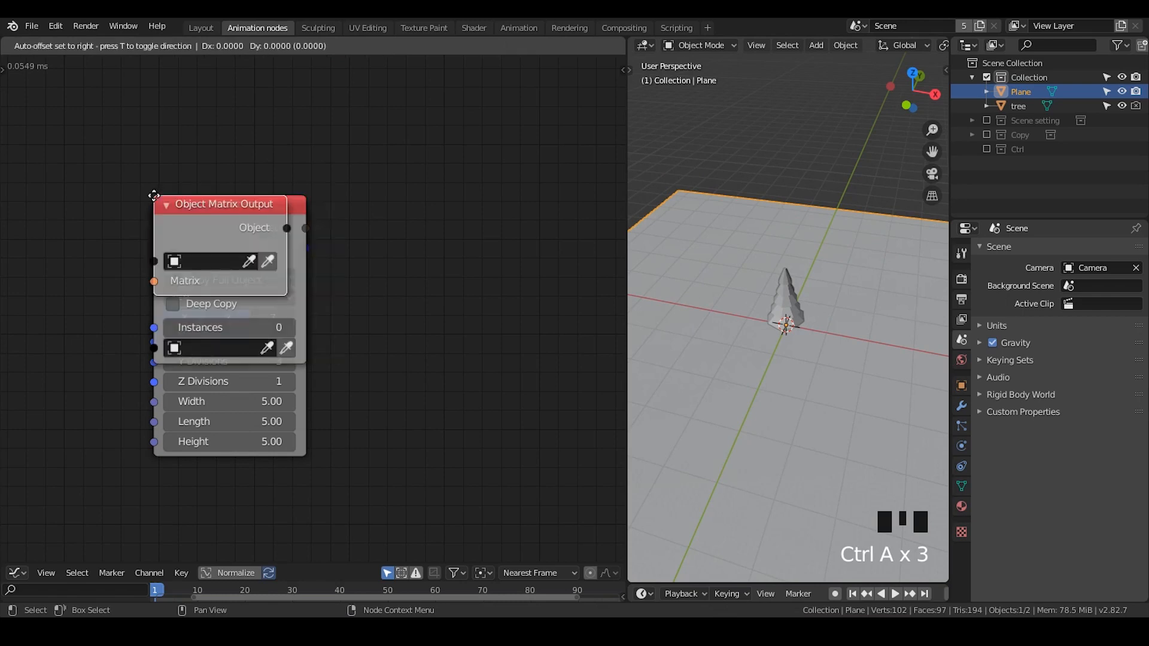
{"action": "left_click", "coordinate": [541, 179]}
{"action": "left_click_drag", "start_coordinate": [236, 219], "coordinate": [404, 145]}
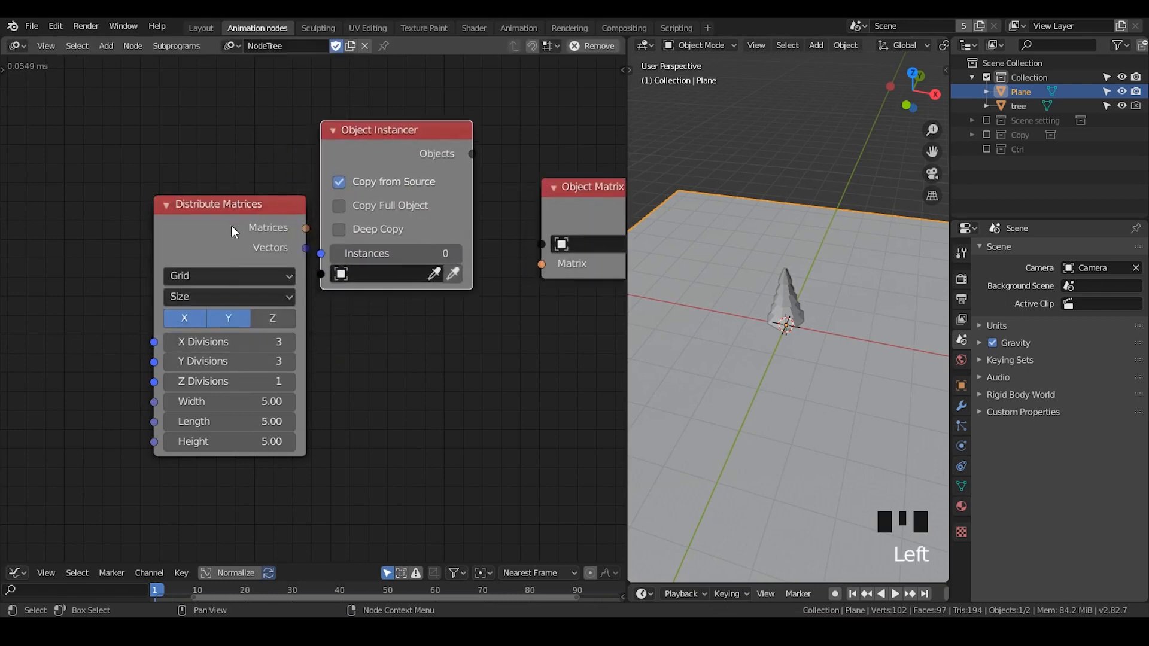
- Connect the Distribute Matrices output to the Object Instancer's Instances through a Get Length node
{"action": "left_click_drag", "start_coordinate": [299, 225], "coordinate": [321, 253]}
{"action": "left_click", "coordinate": [235, 200]}
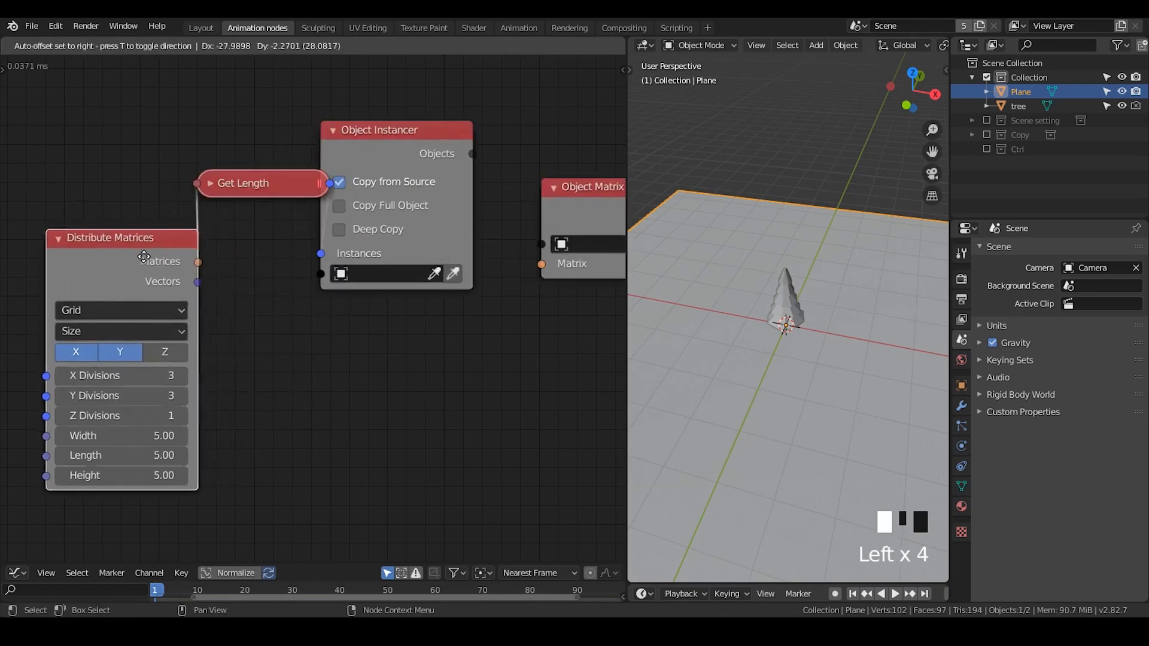
{"action": "left_click_drag", "start_coordinate": [239, 184], "coordinate": [210, 208]}
{"action": "scroll", "coordinate": [228, 241], "scroll_direction": "down", "scroll_amount": 2}
{"action": "middle_click_drag", "start_coordinate": [316, 334], "coordinate": [334, 261]}
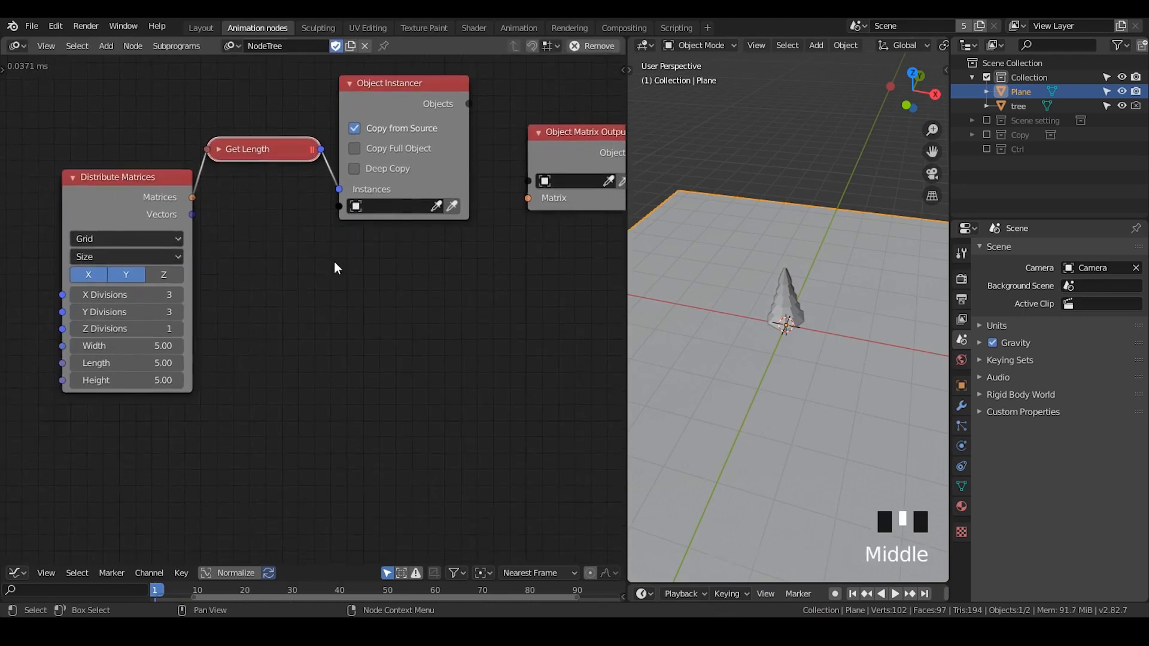
{"action": "left_click_drag", "start_coordinate": [89, 204], "coordinate": [60, 213]}
{"action": "left_click_drag", "start_coordinate": [399, 94], "coordinate": [406, 85]}
- Link the instancer's Objects and the distributed Matrices into the Object Matrix Output node
{"action": "left_click_drag", "start_coordinate": [474, 94], "coordinate": [529, 180]}
{"action": "middle_click_drag", "start_coordinate": [501, 295], "coordinate": [471, 276]}
{"action": "left_click_drag", "start_coordinate": [512, 120], "coordinate": [545, 163]}
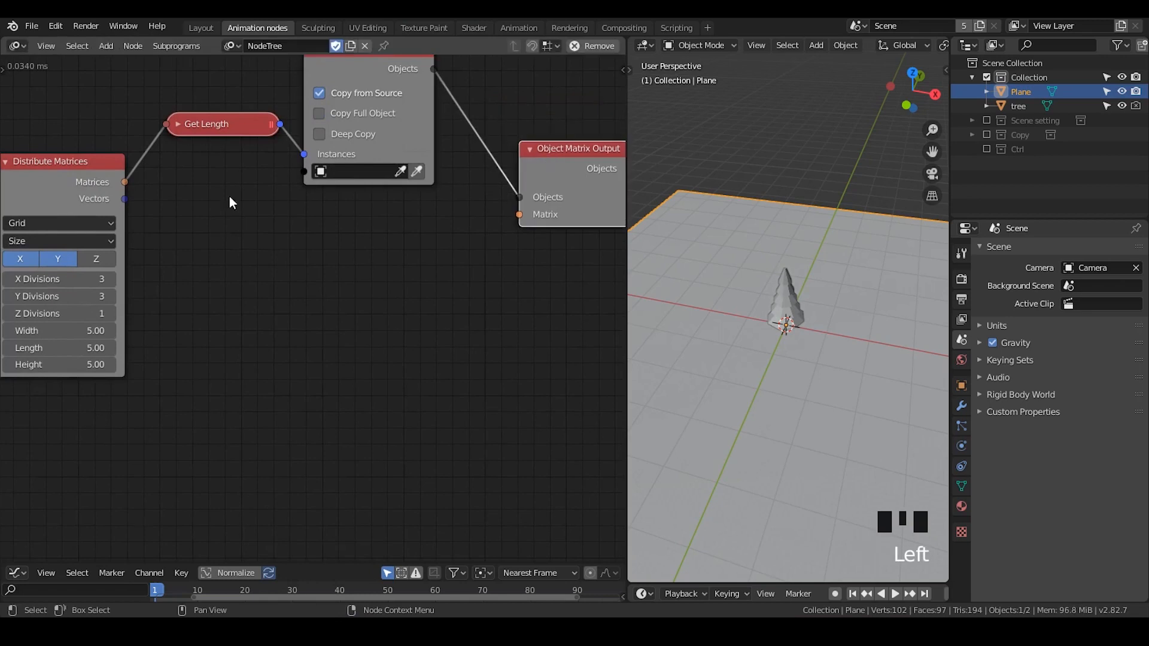
{"action": "left_click_drag", "start_coordinate": [124, 183], "coordinate": [522, 220]}
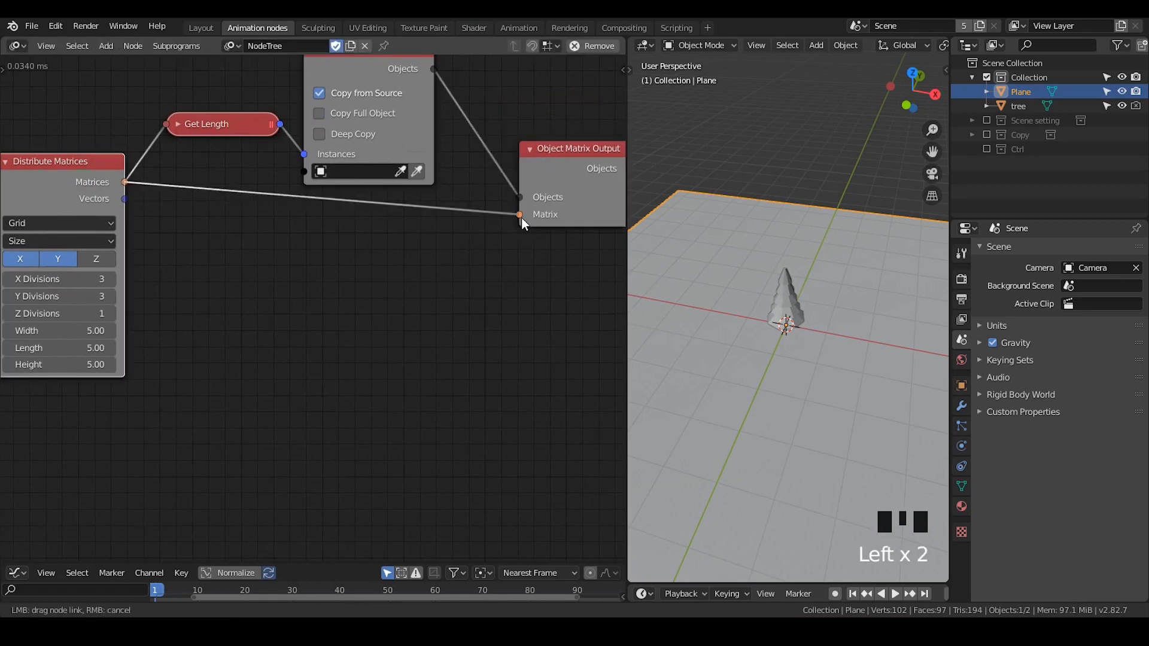
- Set the Object Instancer's source object to tree and enable Copy Full Object and Deep Copy
{"action": "left_click", "coordinate": [418, 173]}
{"action": "left_click", "coordinate": [1021, 107]}
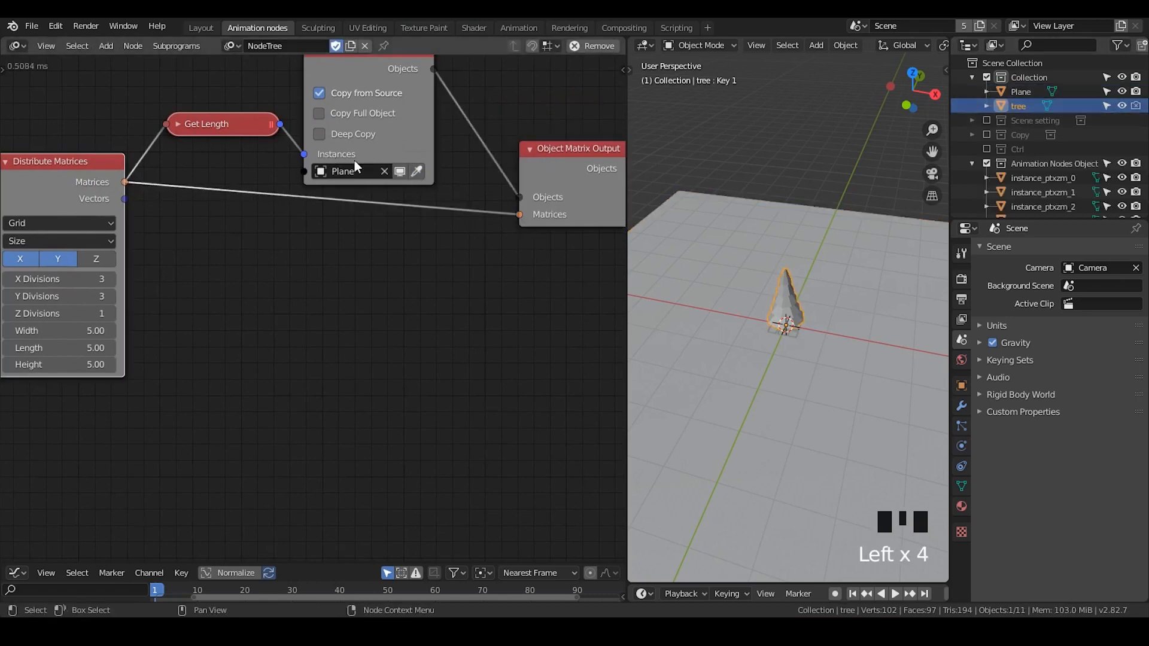
{"action": "left_click", "coordinate": [417, 172]}
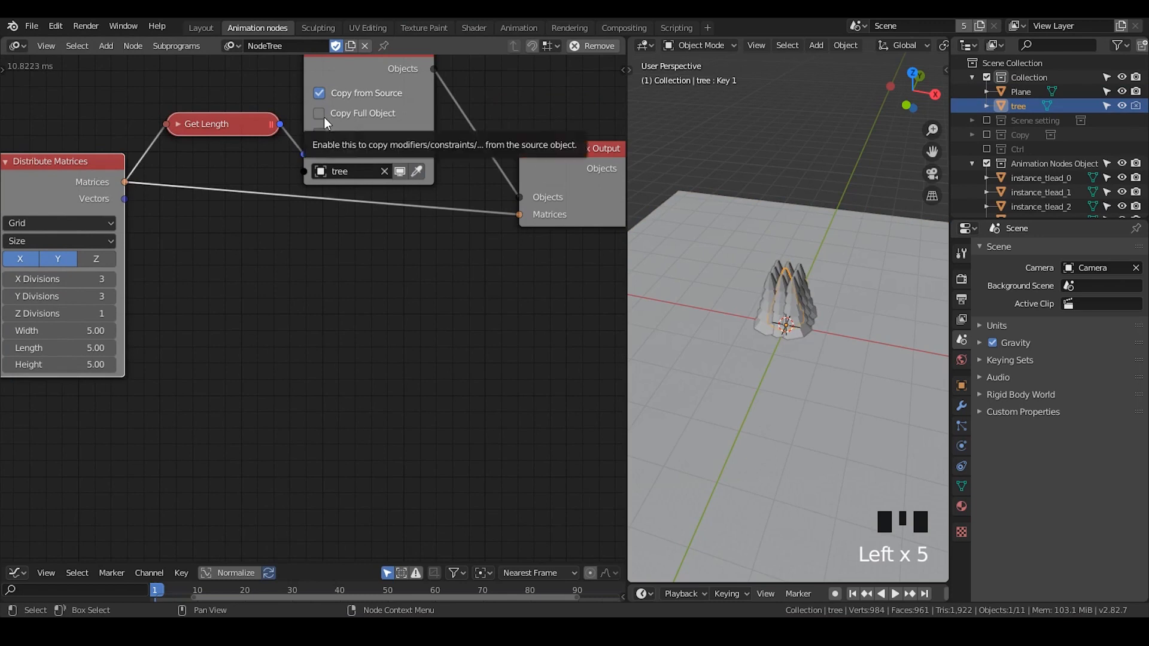
{"action": "left_click", "coordinate": [325, 116]}
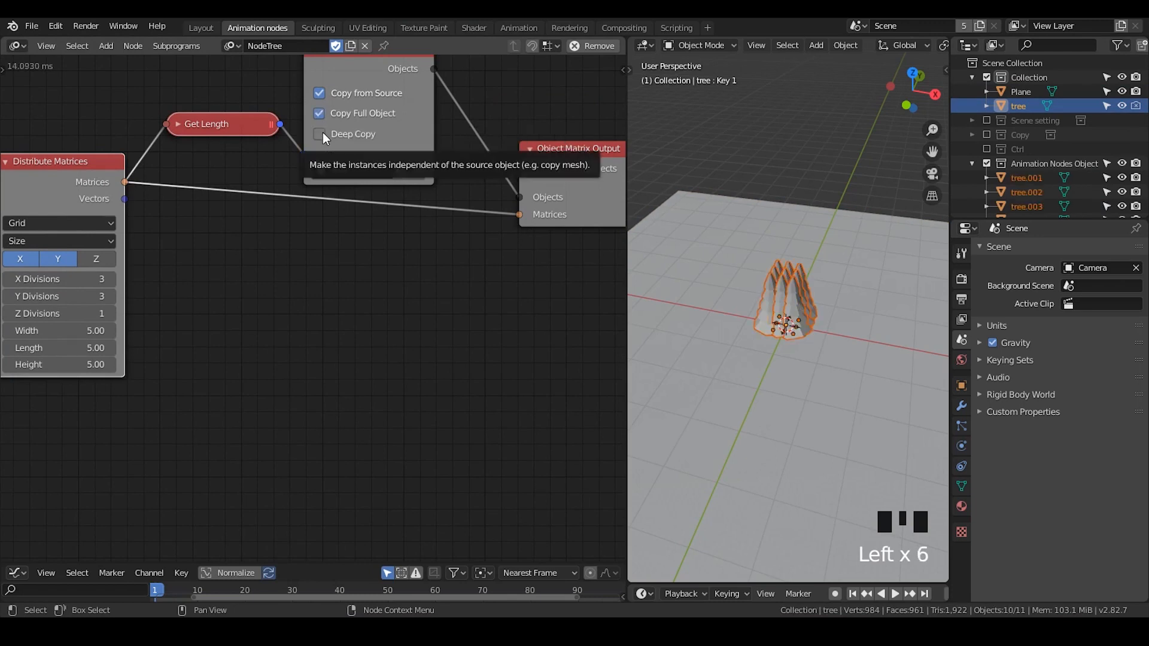
{"action": "left_click", "coordinate": [322, 132]}
{"action": "scroll", "coordinate": [512, 295], "scroll_direction": "down", "scroll_amount": 1}
{"action": "middle_click_drag", "start_coordinate": [514, 296], "coordinate": [490, 326]}
{"action": "left_click_drag", "start_coordinate": [542, 233], "coordinate": [556, 215]}
{"action": "middle_click_drag", "start_coordinate": [825, 362], "coordinate": [820, 326]}
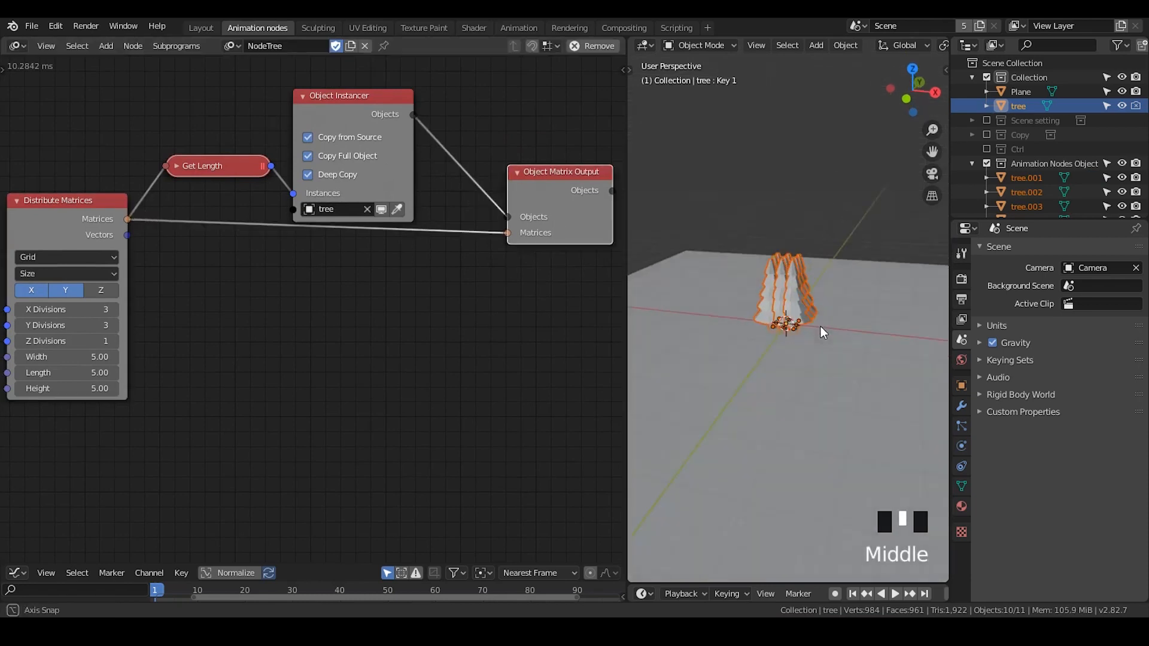
{"action": "middle_click_drag", "start_coordinate": [185, 321], "coordinate": [284, 244]}
{"action": "left_click_drag", "start_coordinate": [188, 163], "coordinate": [166, 181]}
{"action": "scroll", "coordinate": [560, 301], "scroll_direction": "down", "scroll_amount": 1}
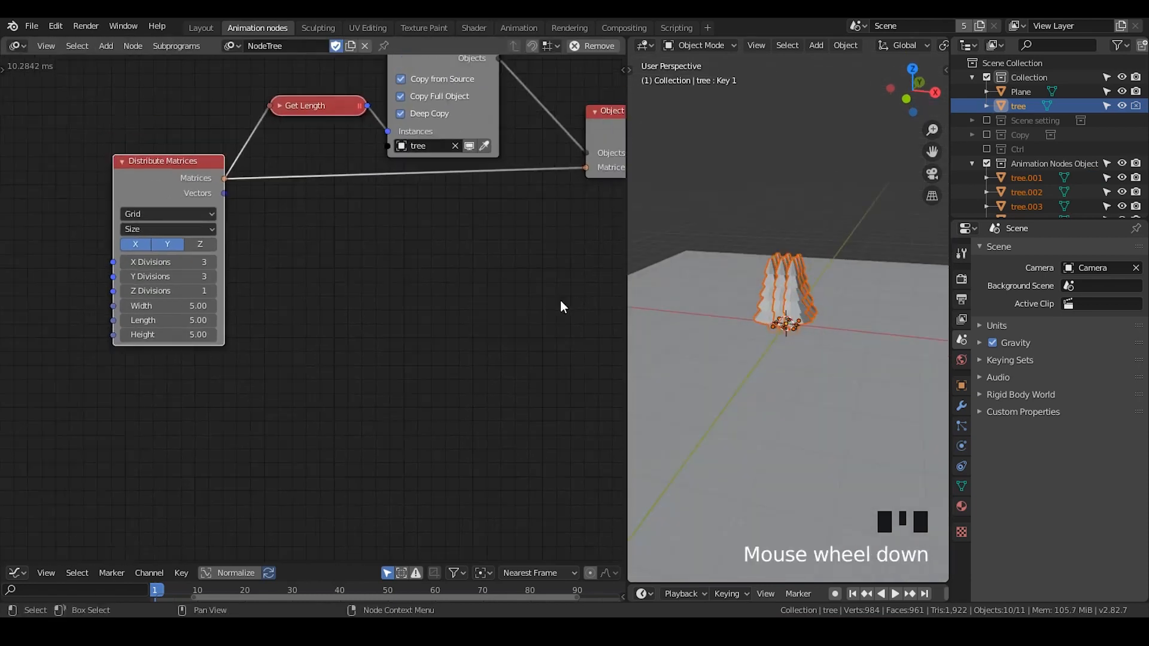
- Set the Distribute Matrices grid width to about 20.33
{"action": "scroll", "coordinate": [742, 332], "scroll_direction": "down", "scroll_amount": 1}
{"action": "middle_click_drag", "start_coordinate": [742, 333], "coordinate": [803, 309]}
{"action": "left_click", "coordinate": [802, 309]}
{"action": "scroll", "coordinate": [832, 362], "scroll_direction": "up", "scroll_amount": 2}
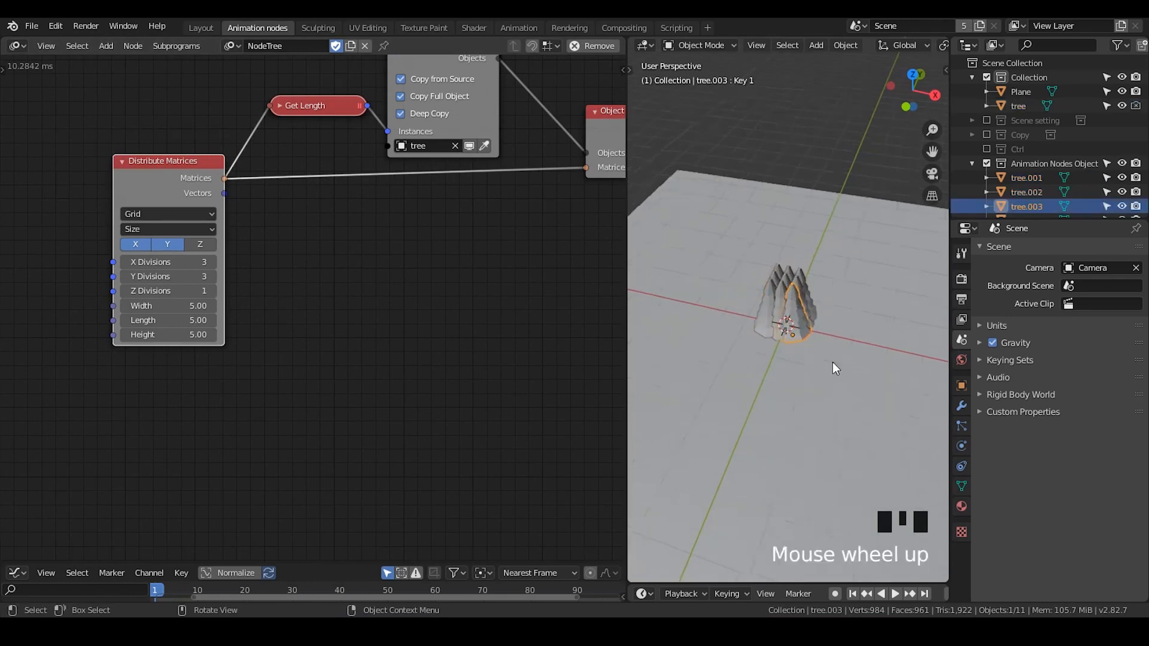
{"action": "middle_click_drag", "start_coordinate": [831, 363], "coordinate": [845, 328]}
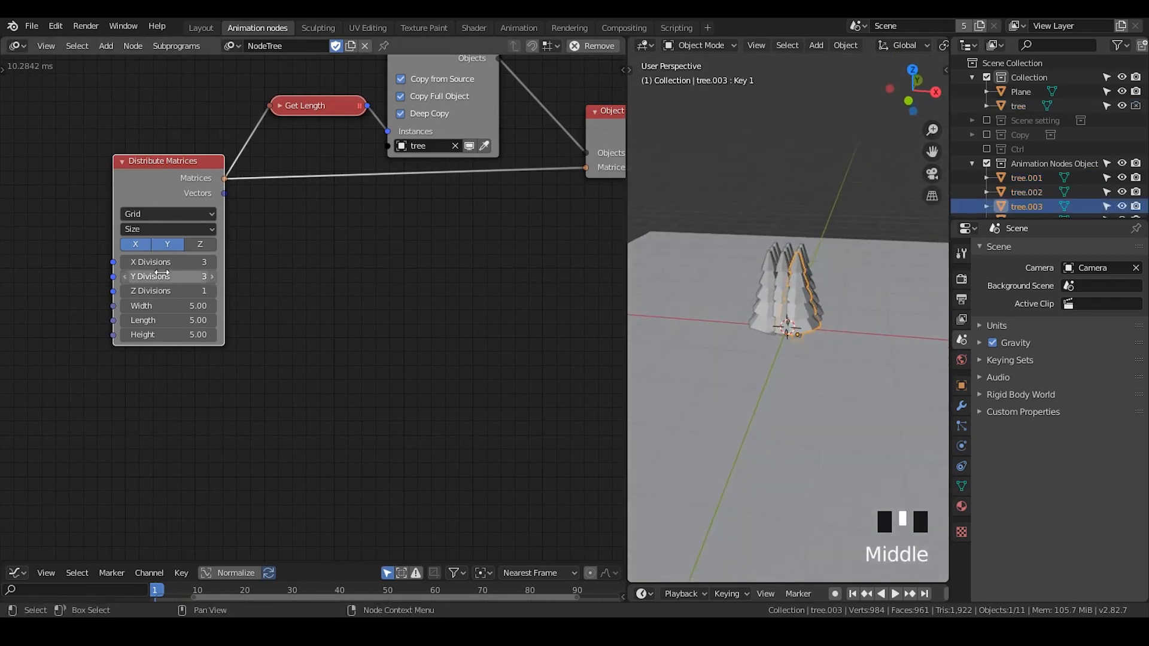
{"action": "left_click_drag", "start_coordinate": [174, 306], "coordinate": [251, 306]}
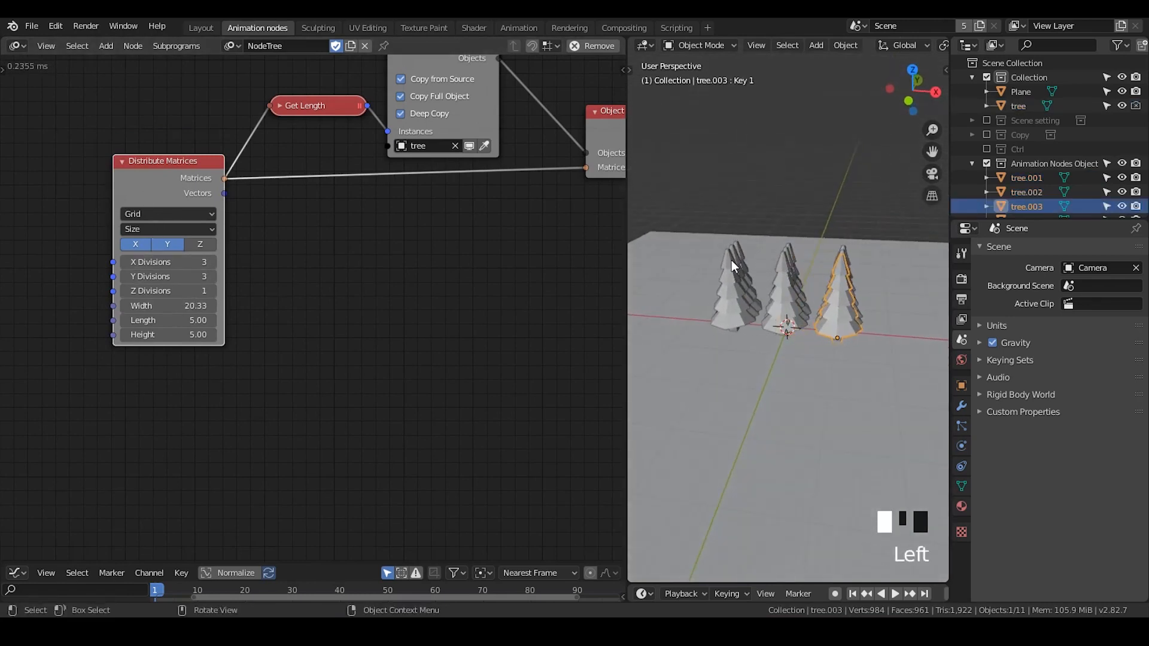
- Select the ground plane and scale it up to cover a larger area
{"action": "middle_click_drag", "start_coordinate": [836, 345], "coordinate": [767, 358]}
{"action": "scroll", "coordinate": [767, 358], "scroll_direction": "down", "scroll_amount": 2}
{"action": "left_click", "coordinate": [834, 348]}
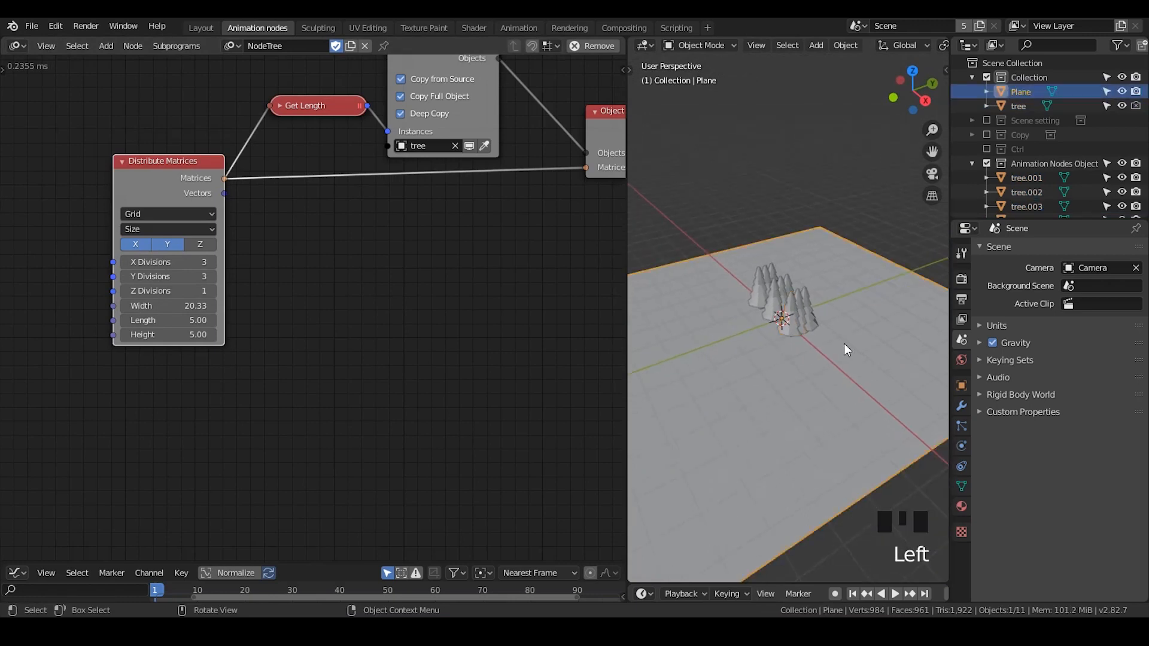
{"action": "key", "text": "s"}
{"action": "left_click", "coordinate": [787, 231]}
{"action": "scroll", "coordinate": [795, 289], "scroll_direction": "up", "scroll_amount": 2}
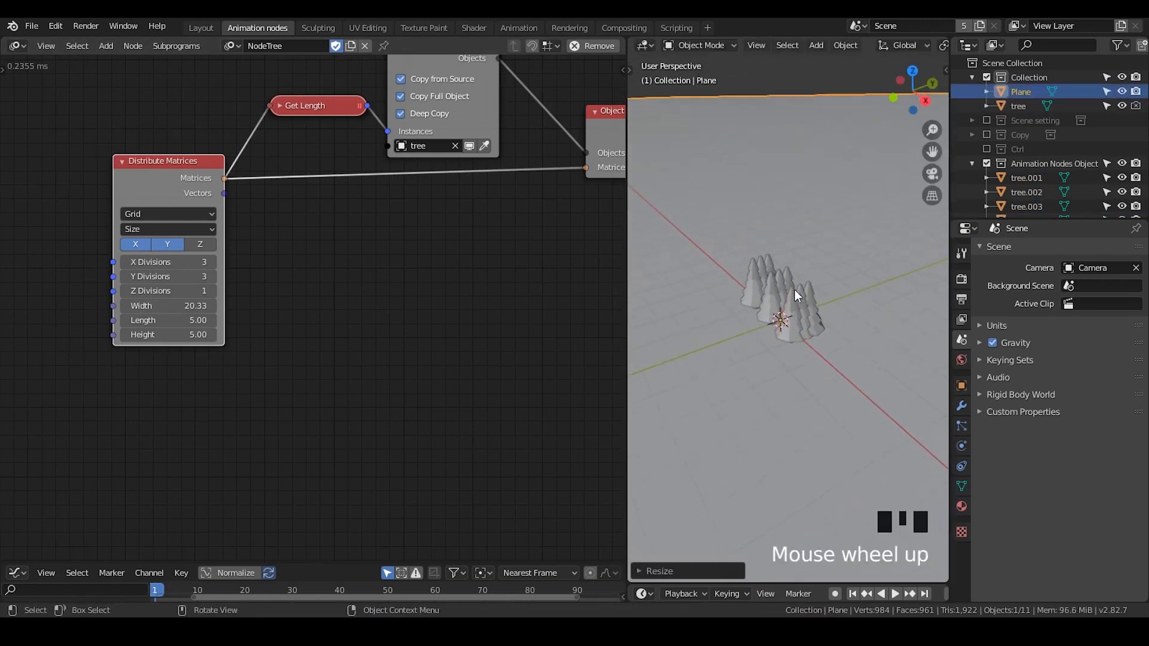
- Set the Distribute Matrices grid Length to about 35
{"action": "middle_click_drag", "start_coordinate": [824, 322], "coordinate": [838, 287], "text": "shift"}
{"action": "left_click_drag", "start_coordinate": [172, 320], "coordinate": [215, 320]}
{"action": "middle_click_drag", "start_coordinate": [883, 338], "coordinate": [821, 252]}
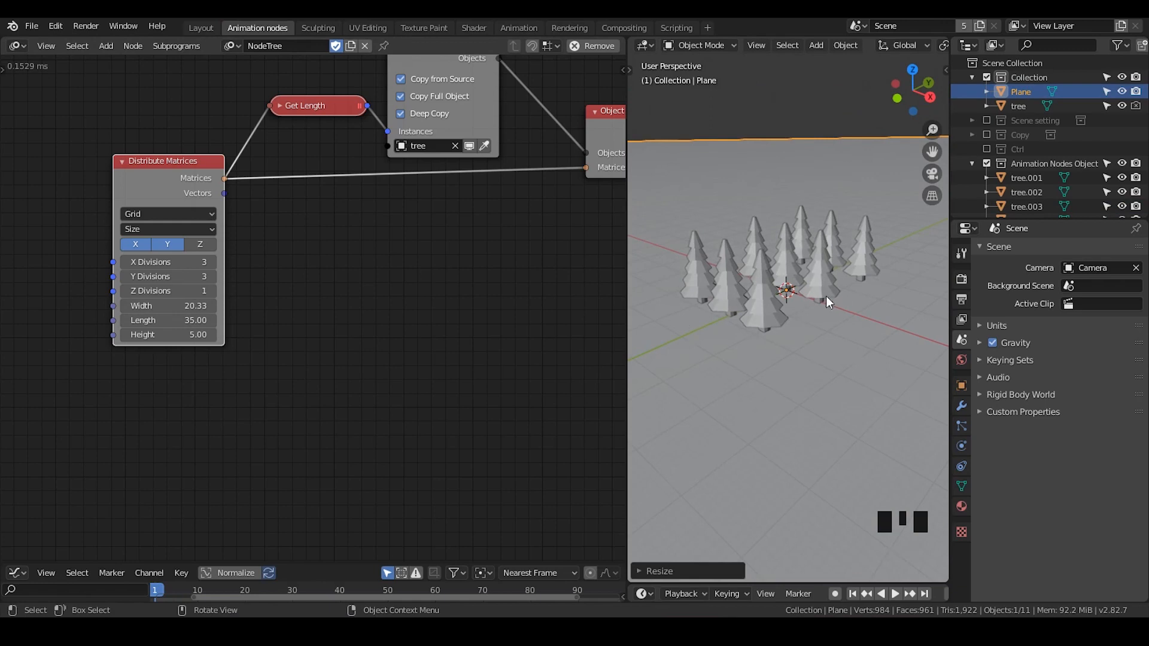
- Switch the Distribute Matrices distribution mode to Spiral
{"action": "left_click", "coordinate": [182, 213]}
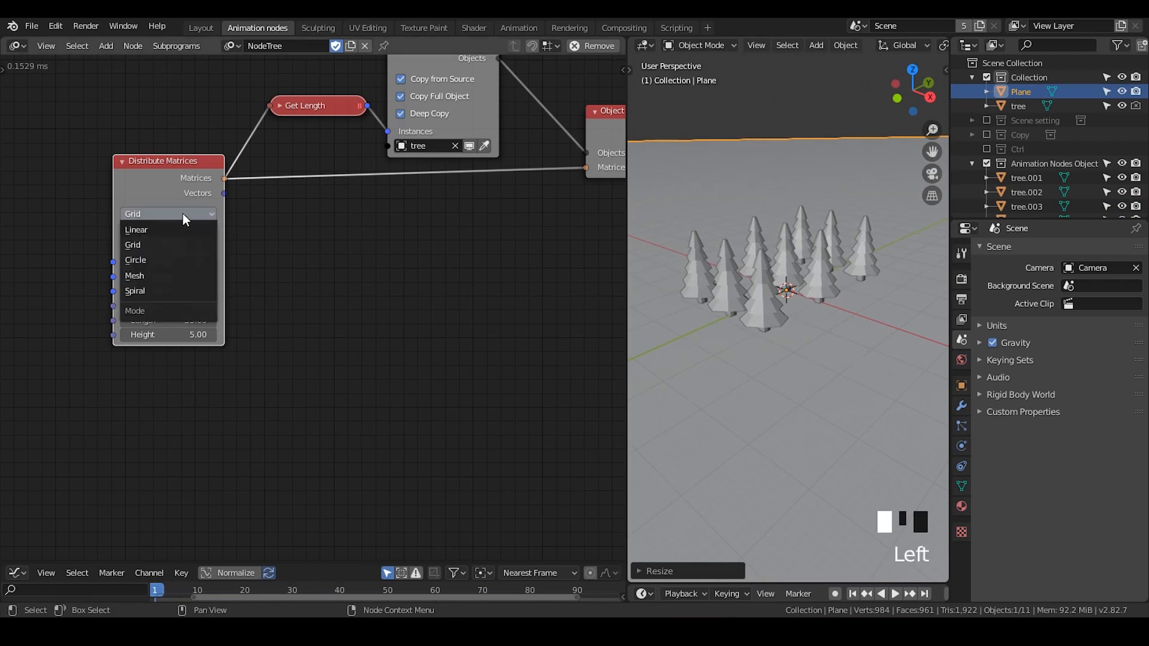
{"action": "left_click", "coordinate": [176, 291]}
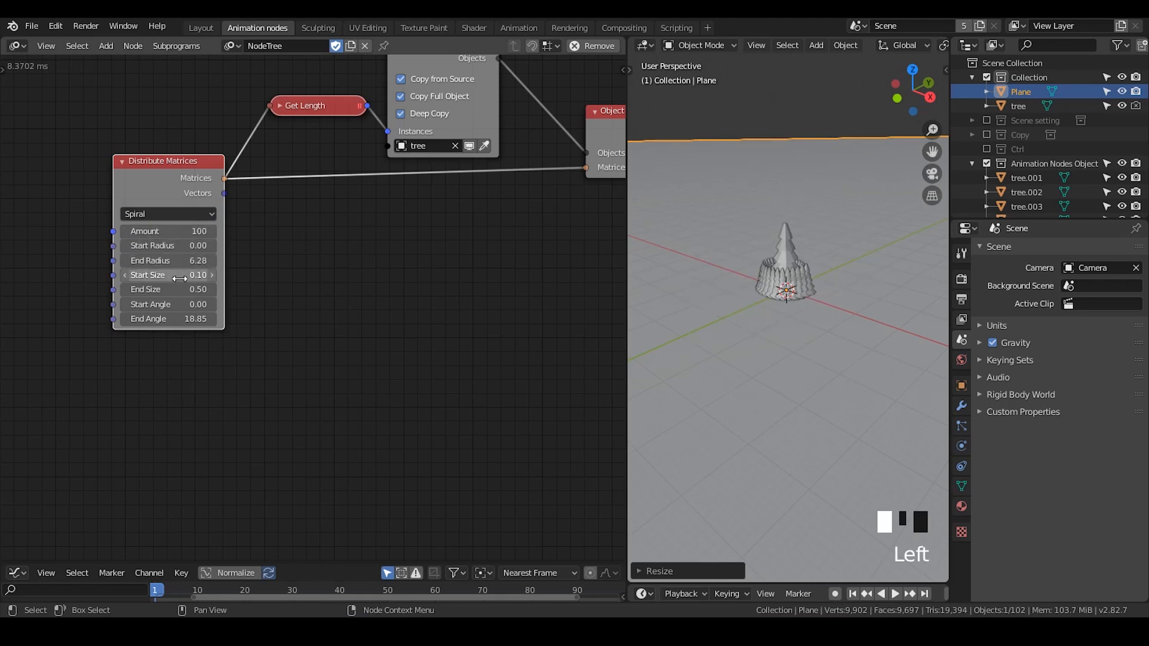
- Set the spiral's Start and End Size to 1, Start Radius to about 67.47 and End Radius to about 11.83
{"action": "mouse_move", "coordinate": [180, 278]}
{"action": "left_mouse_down"}
{"action": "mouse_move", "coordinate": [180, 292]}
{"action": "mouse_move", "coordinate": [204, 292]}
{"action": "mouse_move", "coordinate": [179, 279]}
{"action": "left_mouse_up"}
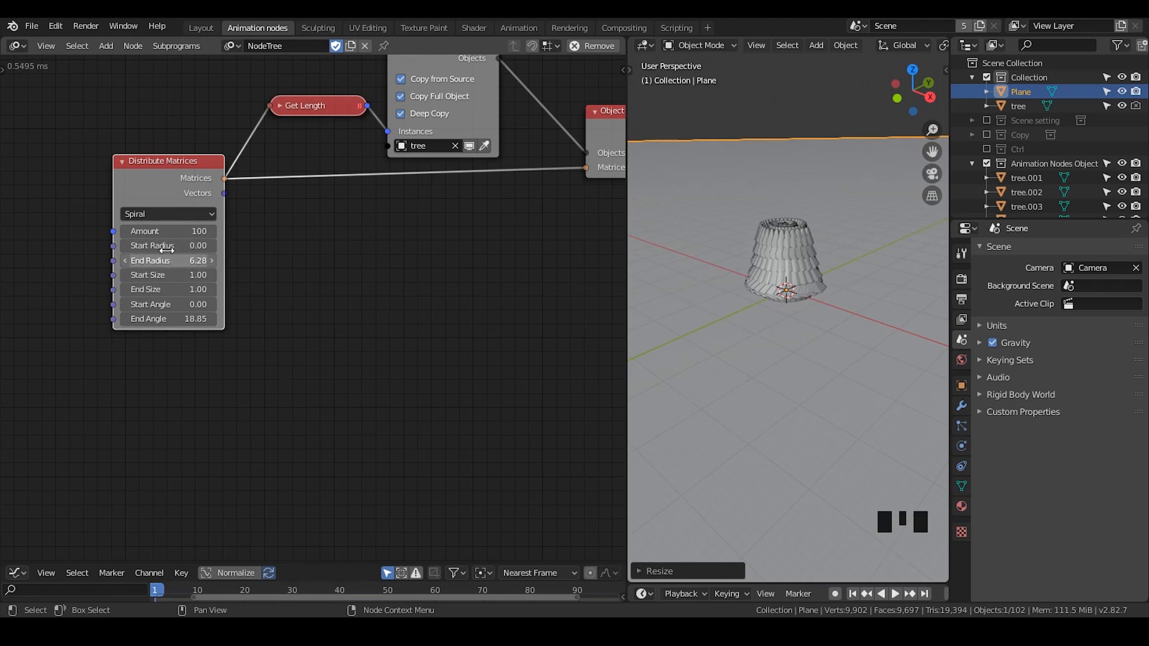
{"action": "mouse_move", "coordinate": [166, 250]}
{"action": "left_mouse_down"}
{"action": "mouse_move", "coordinate": [223, 250]}
{"action": "mouse_move", "coordinate": [166, 261]}
{"action": "mouse_move", "coordinate": [214, 262]}
{"action": "mouse_move", "coordinate": [171, 261]}
{"action": "left_mouse_up"}
{"action": "scroll", "coordinate": [688, 262], "scroll_direction": "down", "scroll_amount": 2}
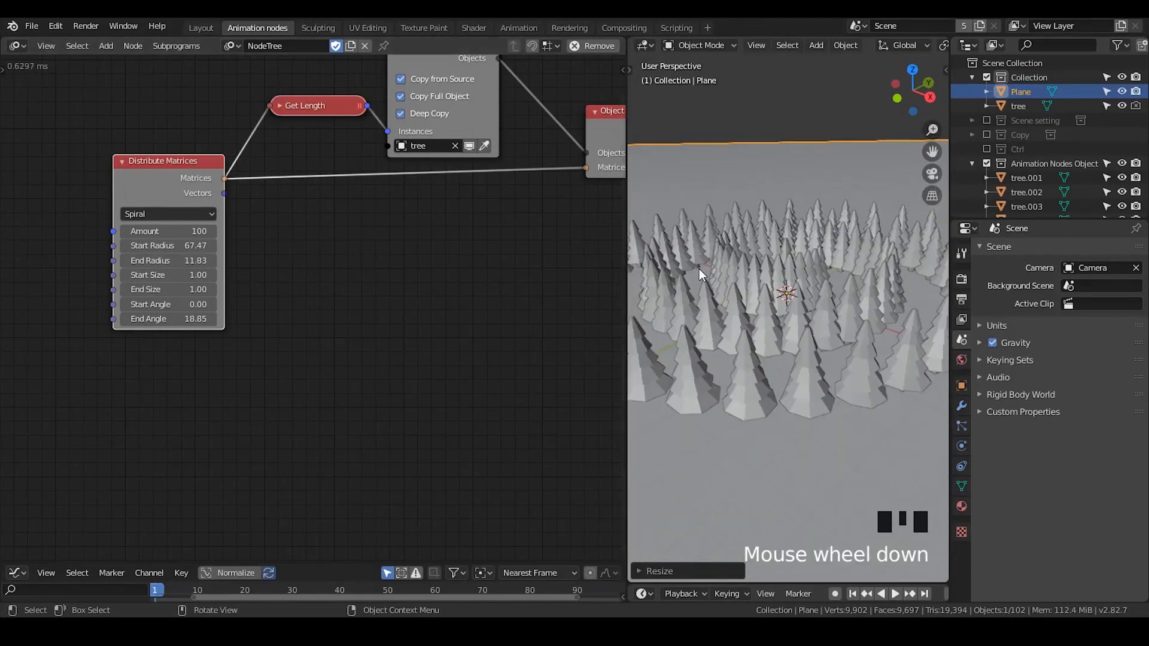
{"action": "scroll", "coordinate": [701, 269], "scroll_direction": "down", "scroll_amount": 1}
{"action": "middle_click_drag", "start_coordinate": [717, 275], "coordinate": [738, 312]}
{"action": "scroll", "coordinate": [738, 311], "scroll_direction": "down", "scroll_amount": 1}
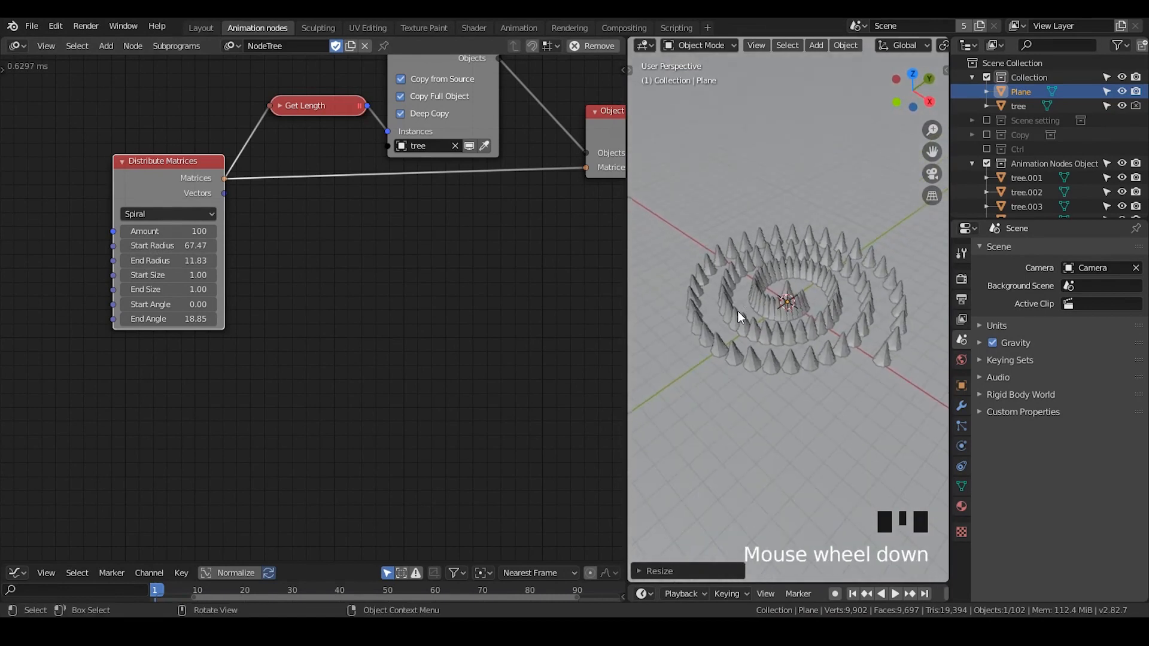
- Hide the original tree object in the viewport
{"action": "left_click", "coordinate": [1122, 106]}
{"action": "scroll", "coordinate": [824, 342], "scroll_direction": "up", "scroll_amount": 2}
{"action": "scroll", "coordinate": [823, 343], "scroll_direction": "down", "scroll_amount": 1}
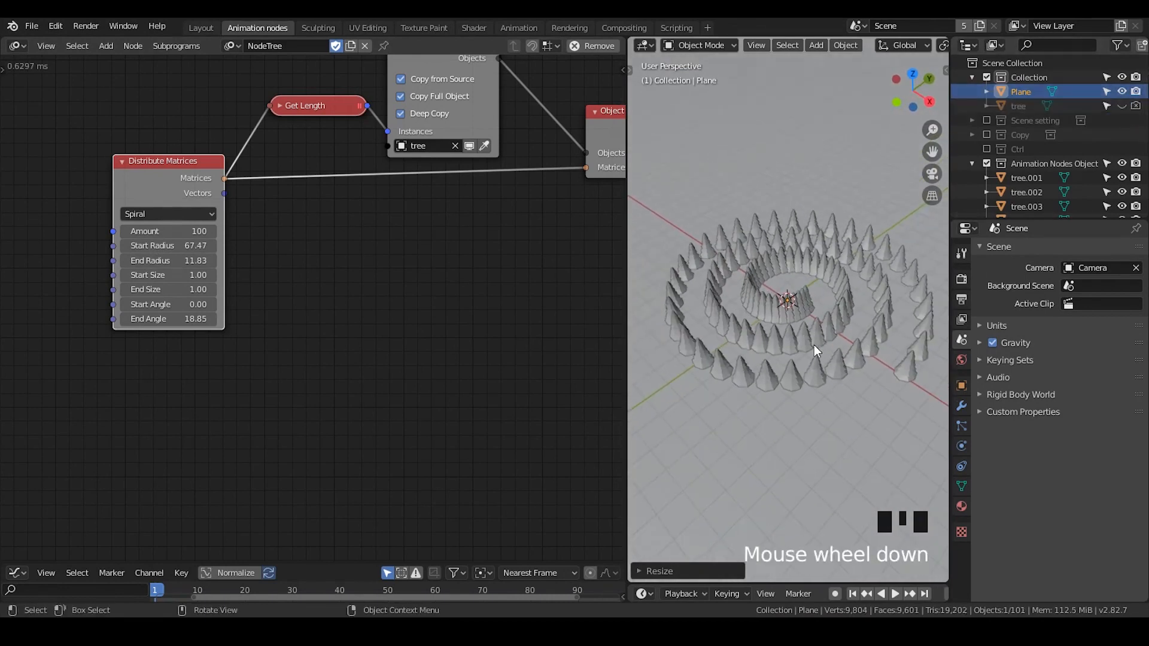
{"action": "middle_click_drag", "start_coordinate": [814, 344], "coordinate": [829, 366]}
- Set the spiral's End Angle to about 40.84 and Start Radius to about 105.09
{"action": "left_click_drag", "start_coordinate": [167, 319], "coordinate": [234, 319]}
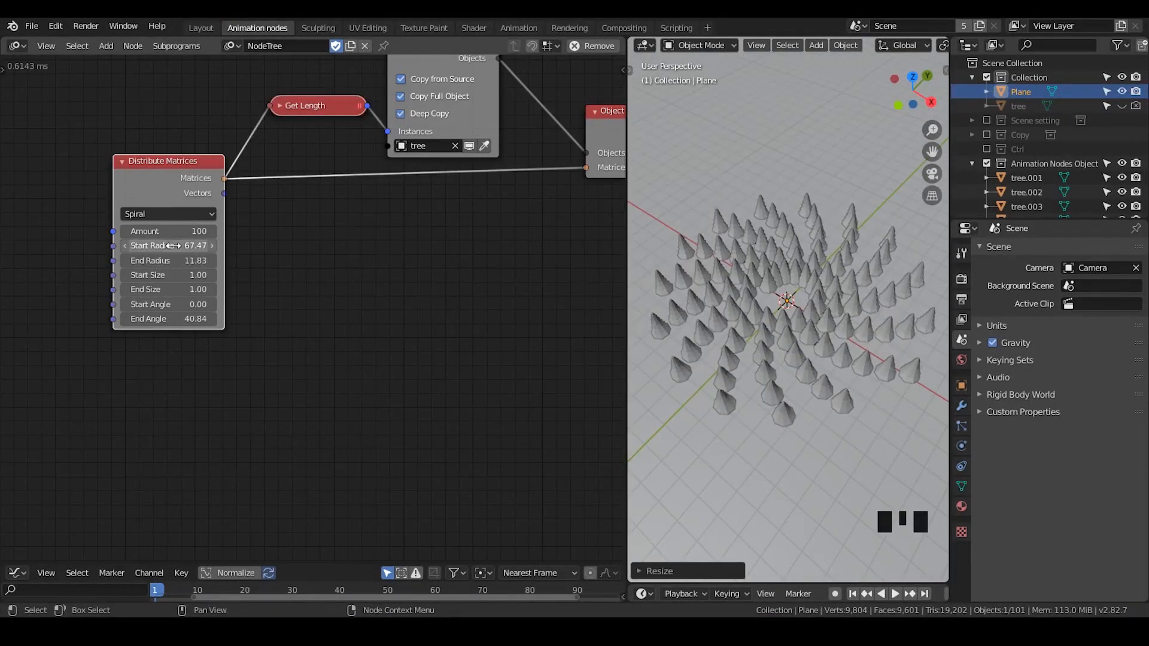
{"action": "left_click_drag", "start_coordinate": [173, 246], "coordinate": [210, 246]}
{"action": "scroll", "coordinate": [835, 322], "scroll_direction": "down", "scroll_amount": 5}
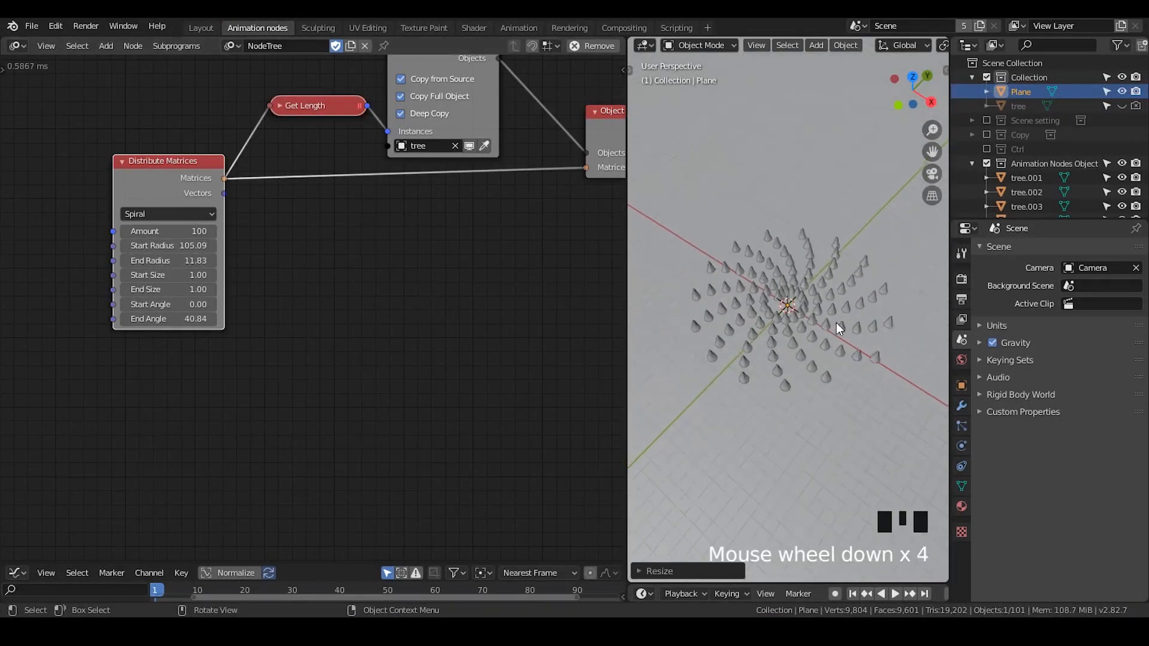
{"action": "scroll", "coordinate": [818, 318], "scroll_direction": "up", "scroll_amount": 2}
{"action": "middle_click_drag", "start_coordinate": [828, 346], "coordinate": [828, 307]}
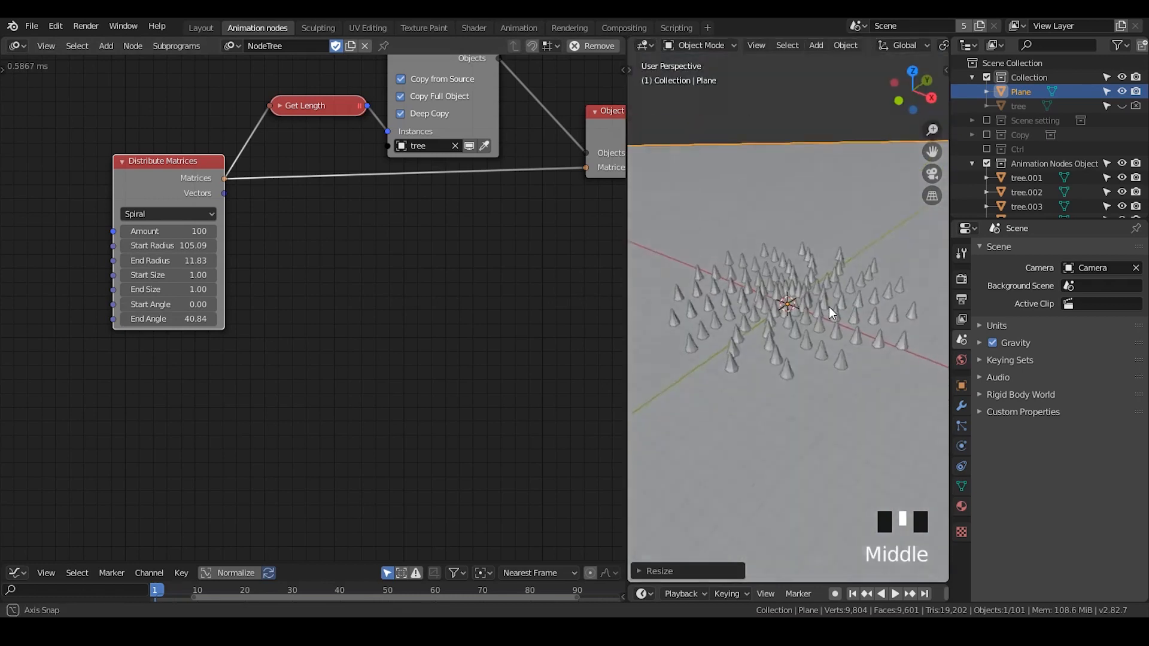
{"action": "scroll", "coordinate": [821, 304], "scroll_direction": "up", "scroll_amount": 1}
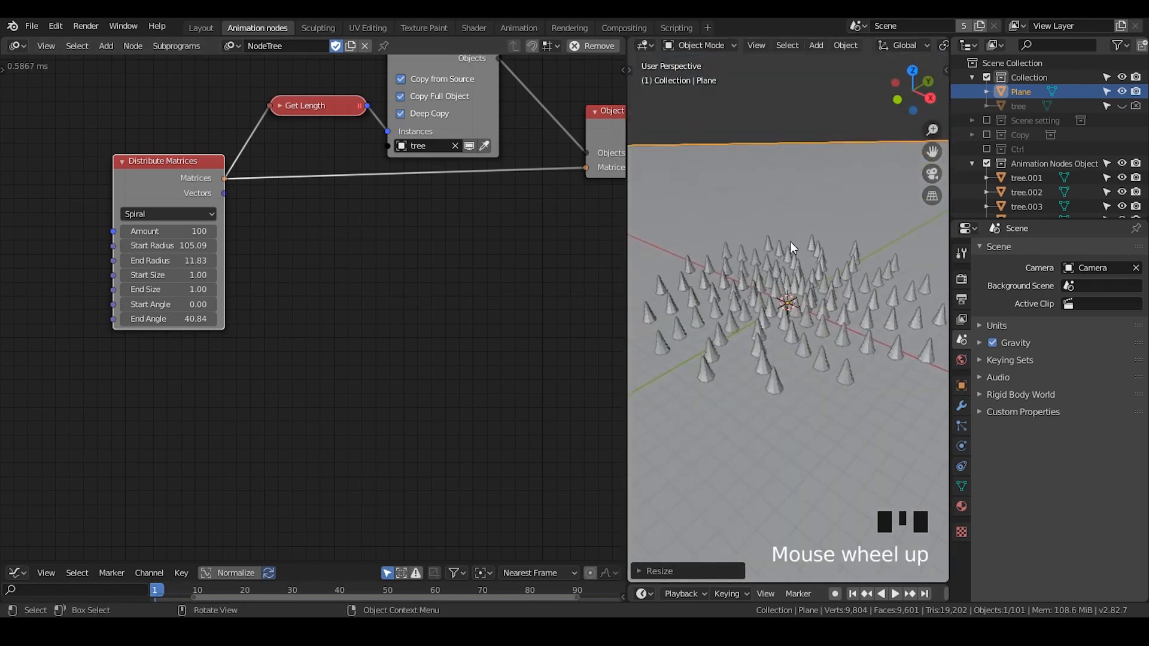
- Align the active camera to the current viewport view and switch to camera view
{"action": "middle_click_drag", "start_coordinate": [351, 269], "coordinate": [265, 244]}
{"action": "left_click_drag", "start_coordinate": [524, 105], "coordinate": [544, 110]}
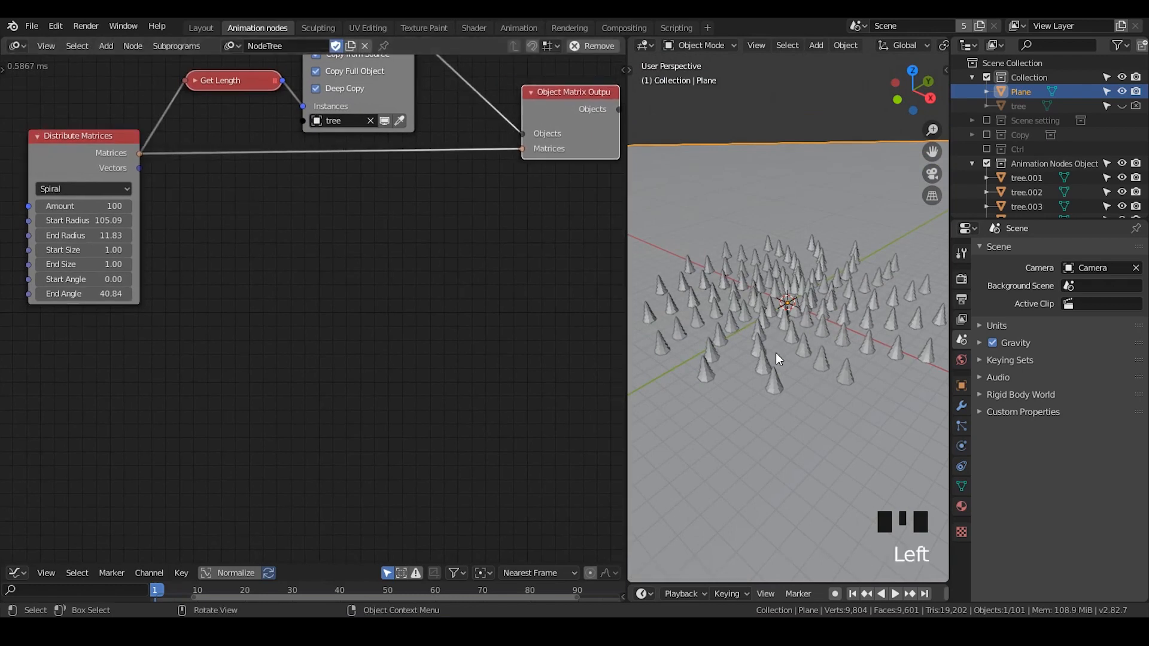
{"action": "middle_click_drag", "start_coordinate": [775, 353], "coordinate": [810, 333]}
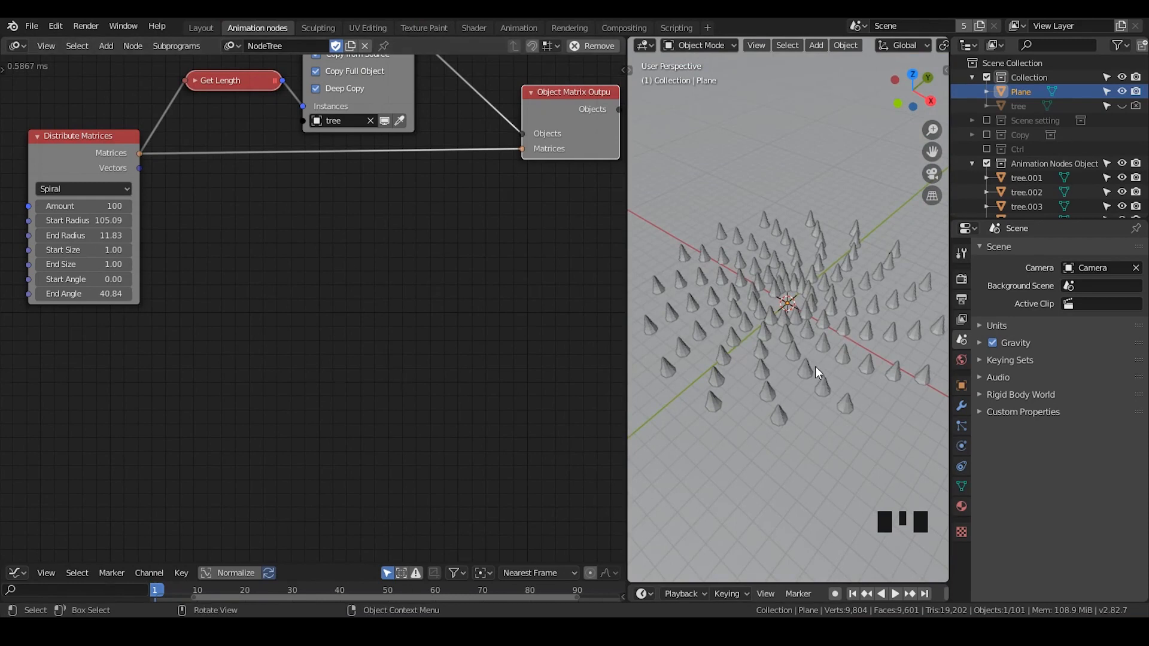
{"action": "middle_click_drag", "start_coordinate": [816, 366], "coordinate": [814, 293]}
{"action": "key", "text": "ctrl+alt+KP_0"}
{"action": "scroll", "coordinate": [803, 320], "scroll_direction": "down", "scroll_amount": 2}
{"action": "scroll", "coordinate": [825, 391], "scroll_direction": "down", "scroll_amount": 2}
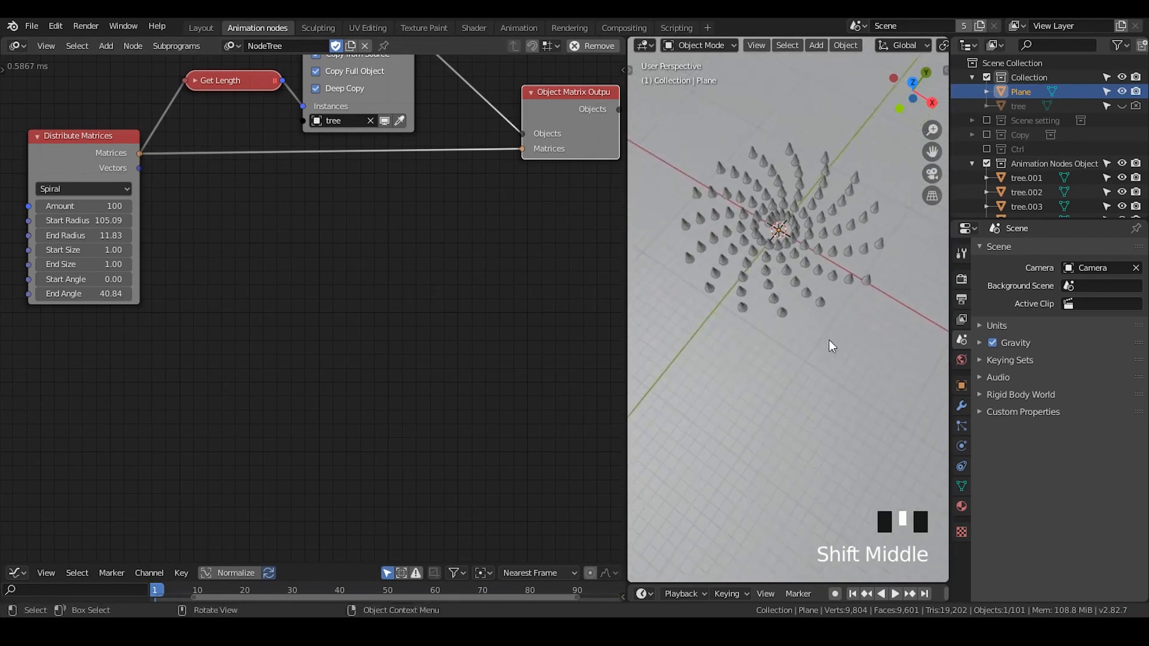
{"action": "scroll", "coordinate": [814, 293], "scroll_direction": "up", "scroll_amount": 2}
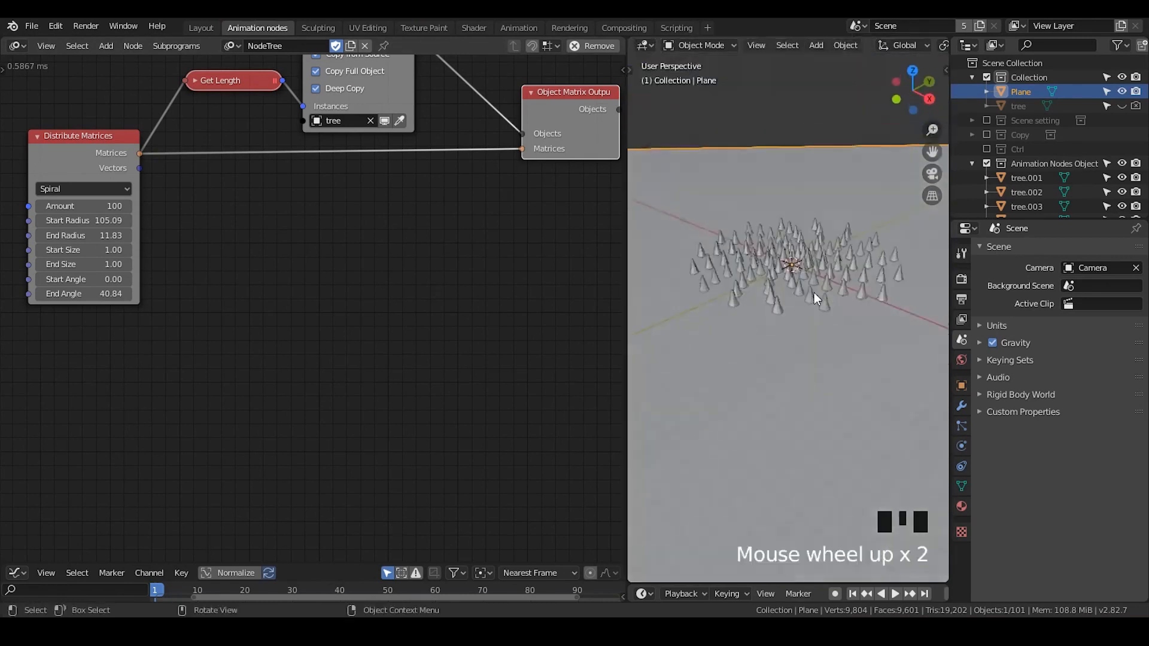
{"action": "key", "text": "KP_0"}
- Select the Camera and set its clipping End distance to 10000 m
{"action": "left_click_drag", "start_coordinate": [626, 288], "coordinate": [443, 287]}
{"action": "left_click", "coordinate": [972, 121]}
{"action": "left_click", "coordinate": [1047, 149]}
{"action": "left_click", "coordinate": [961, 446]}
{"action": "left_click", "coordinate": [1012, 448]}
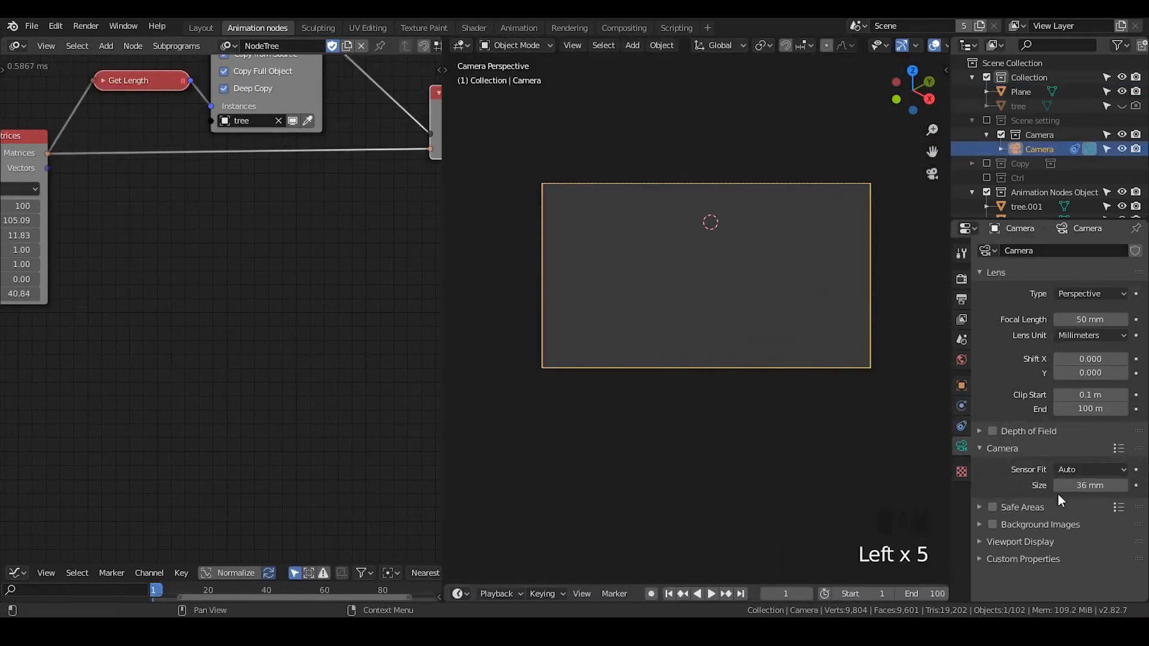
{"action": "left_click", "coordinate": [1023, 507]}
{"action": "left_click", "coordinate": [1021, 507]}
{"action": "left_click", "coordinate": [1091, 408]}
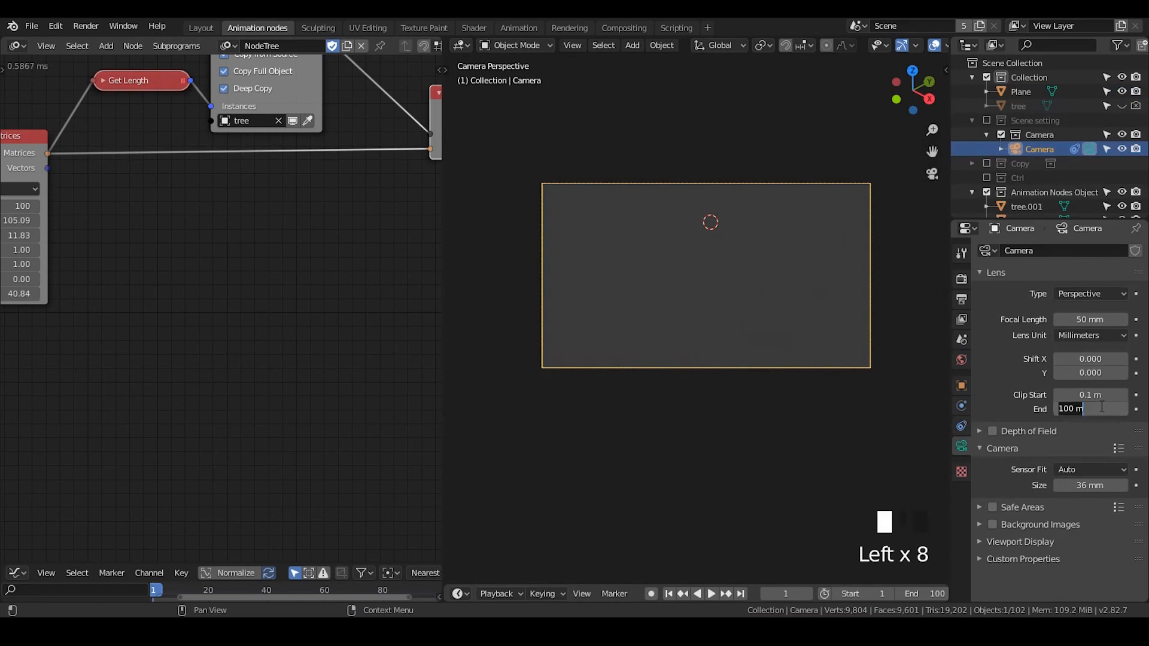
{"action": "type", "text": "00"}
{"action": "key", "text": "Return"}
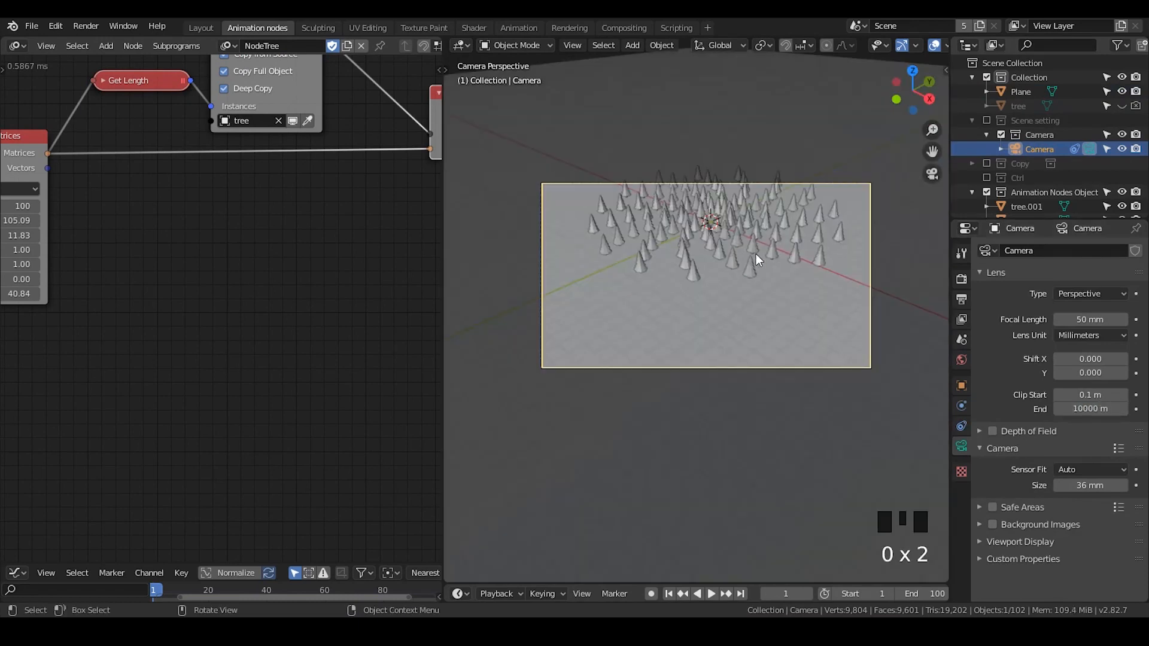
- Enable Lock Camera to View and frame the forest through the camera
{"action": "key", "text": "n"}
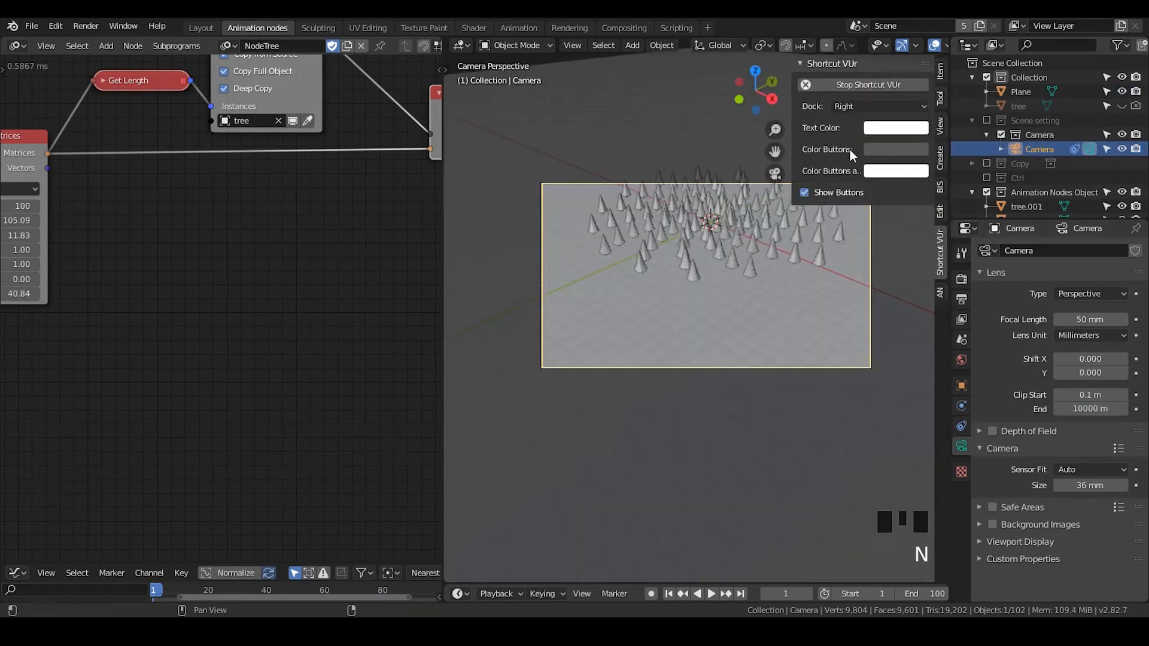
{"action": "left_click", "coordinate": [941, 128]}
{"action": "left_click", "coordinate": [921, 241]}
{"action": "key", "text": "n"}
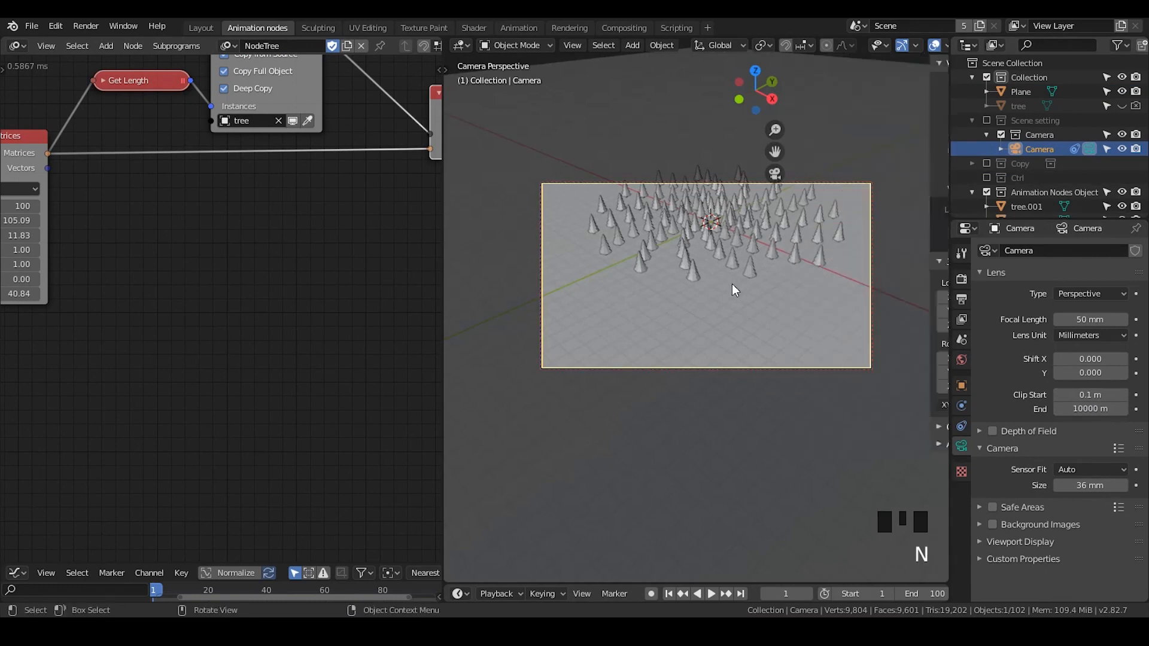
{"action": "middle_click_drag", "start_coordinate": [770, 280], "coordinate": [772, 320], "text": "shift"}
{"action": "scroll", "coordinate": [760, 307], "scroll_direction": "up", "scroll_amount": 2}
{"action": "scroll", "coordinate": [777, 322], "scroll_direction": "up", "scroll_amount": 1}
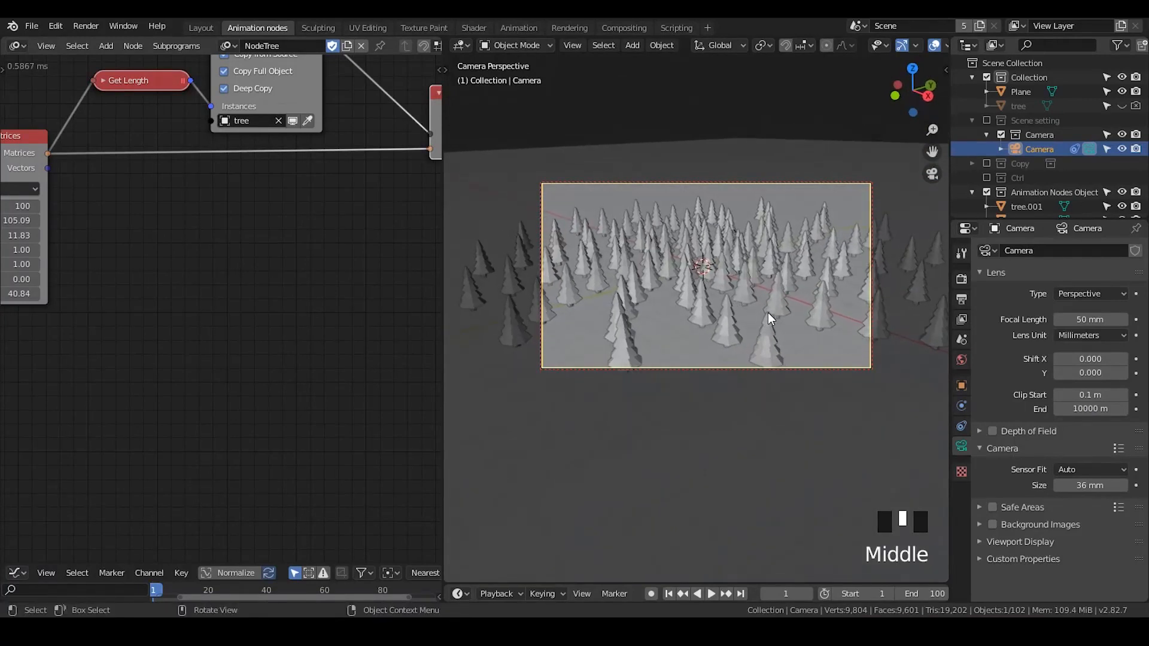
{"action": "scroll", "coordinate": [772, 319], "scroll_direction": "up", "scroll_amount": 1}
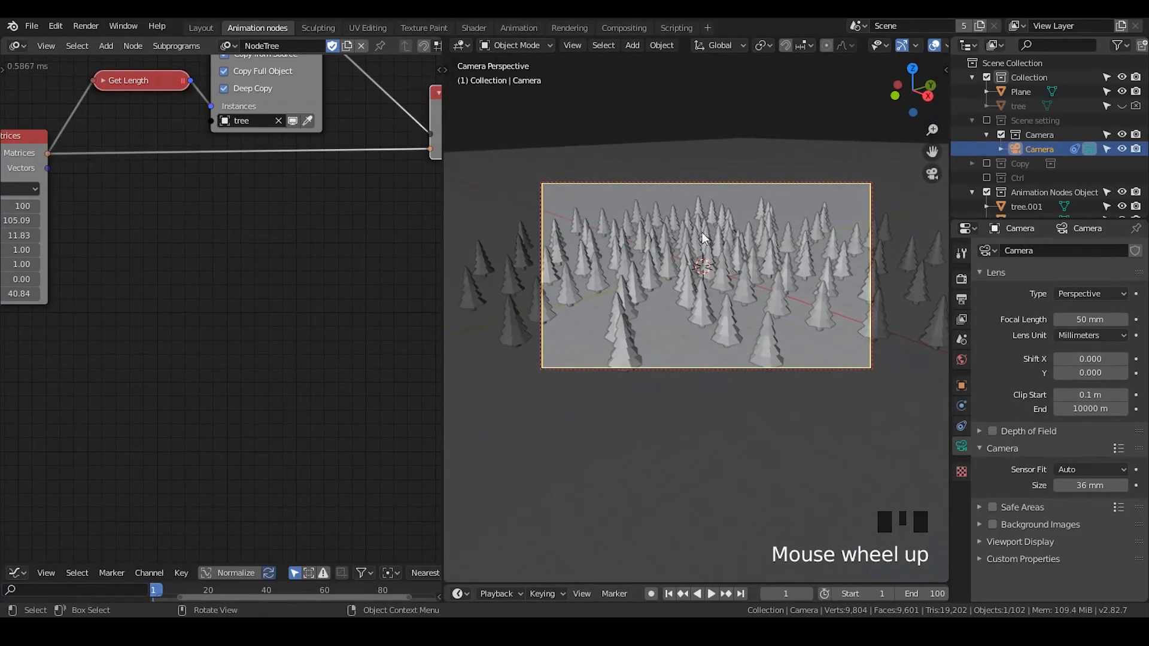
{"action": "scroll", "coordinate": [718, 241], "scroll_direction": "down", "scroll_amount": 2}
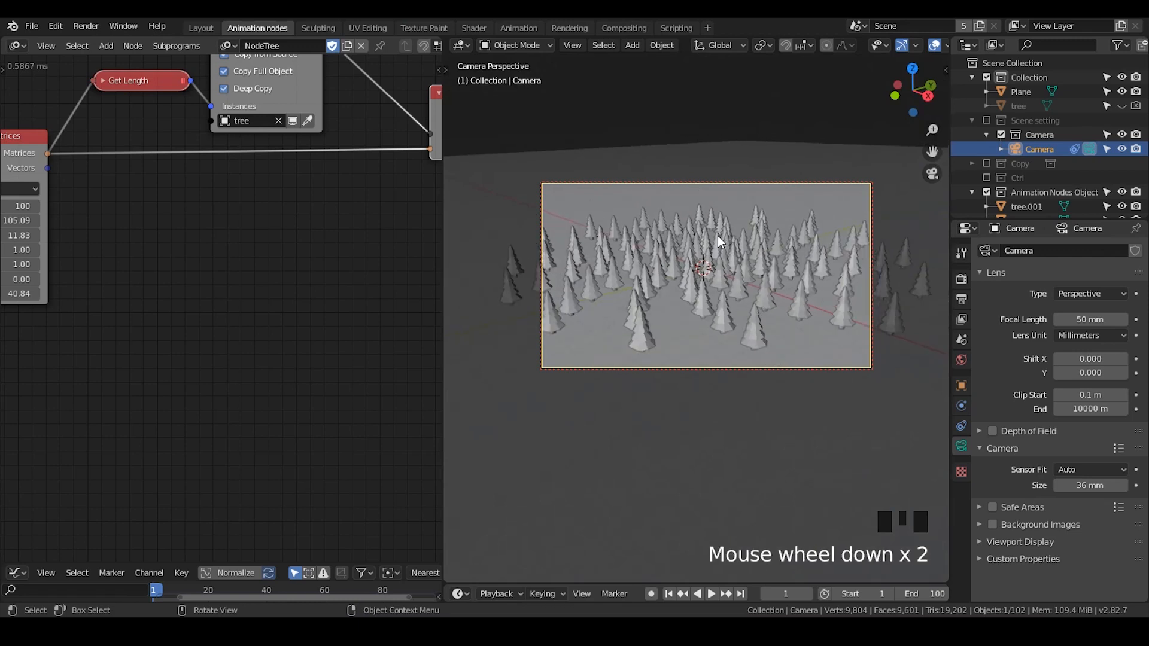
{"action": "key", "text": "n"}
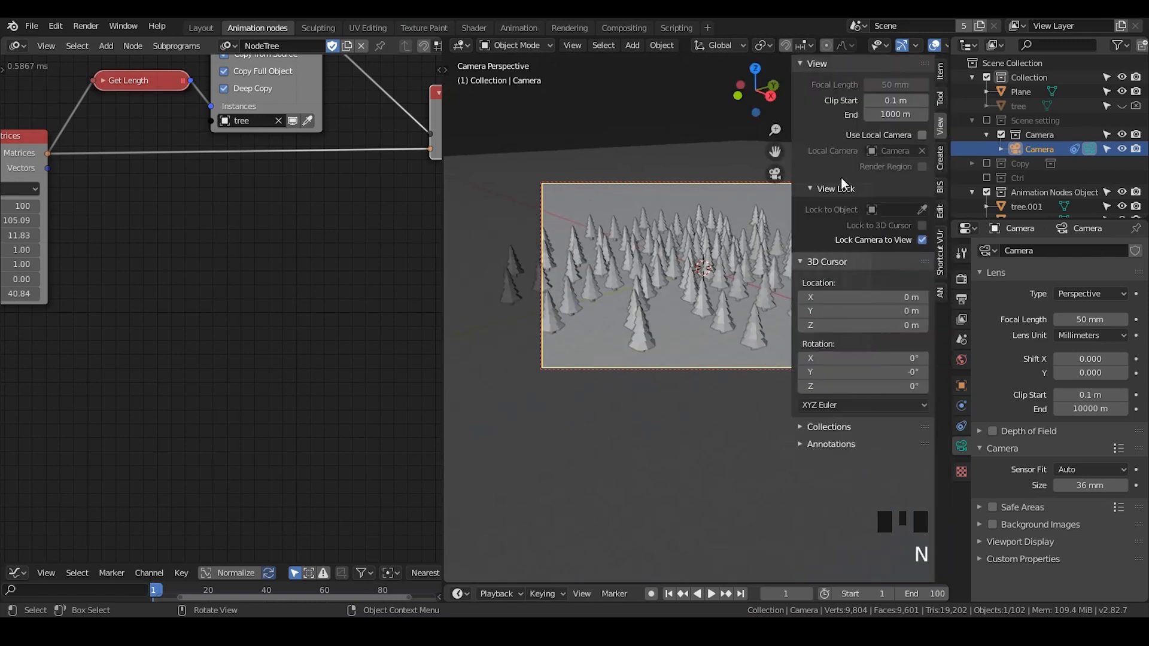
{"action": "key", "text": "n"}
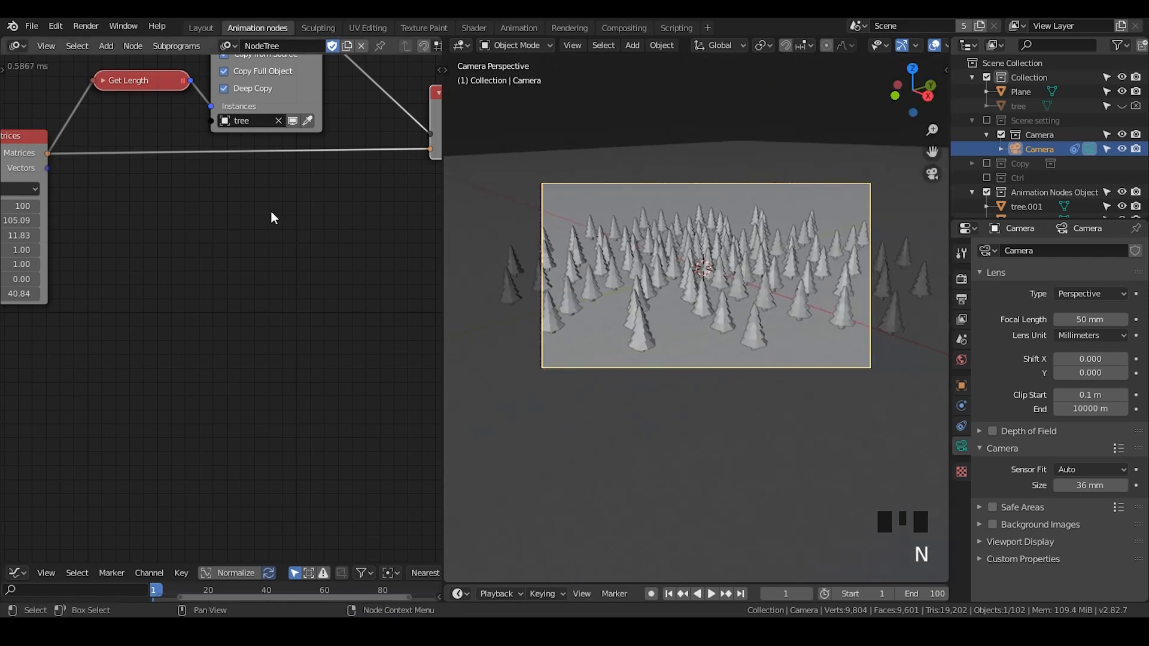
{"action": "middle_click_drag", "start_coordinate": [297, 236], "coordinate": [259, 239]}
{"action": "scroll", "coordinate": [235, 242], "scroll_direction": "down", "scroll_amount": 3}
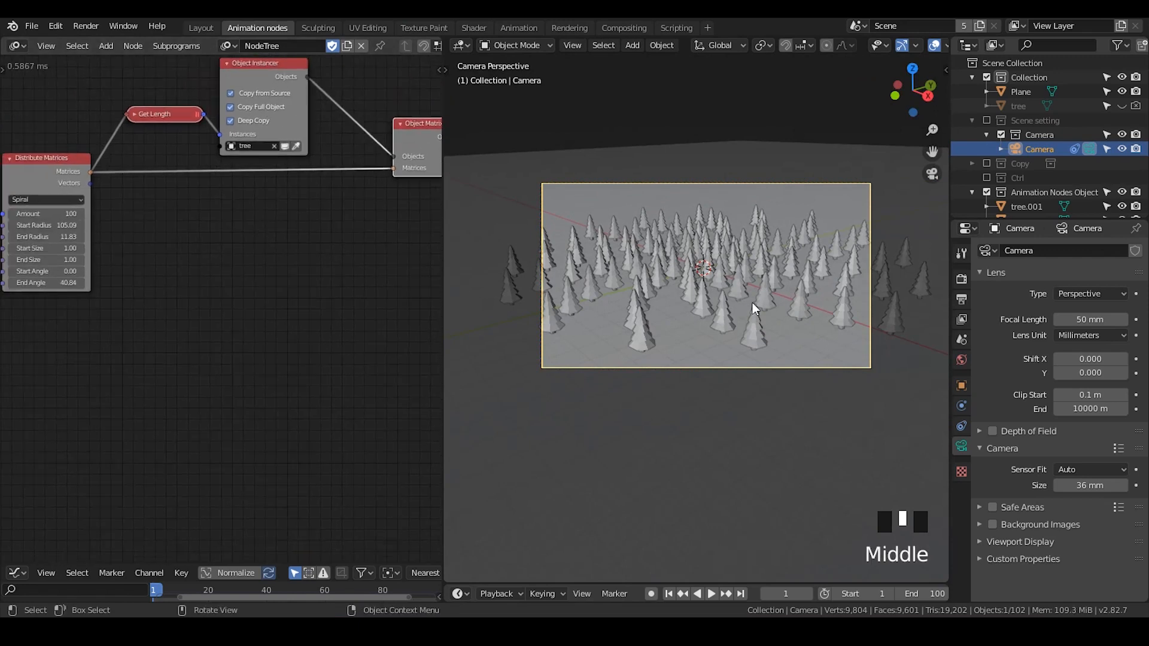
{"action": "scroll", "coordinate": [755, 309], "scroll_direction": "up", "scroll_amount": 2}
{"action": "scroll", "coordinate": [778, 257], "scroll_direction": "down", "scroll_amount": 1}
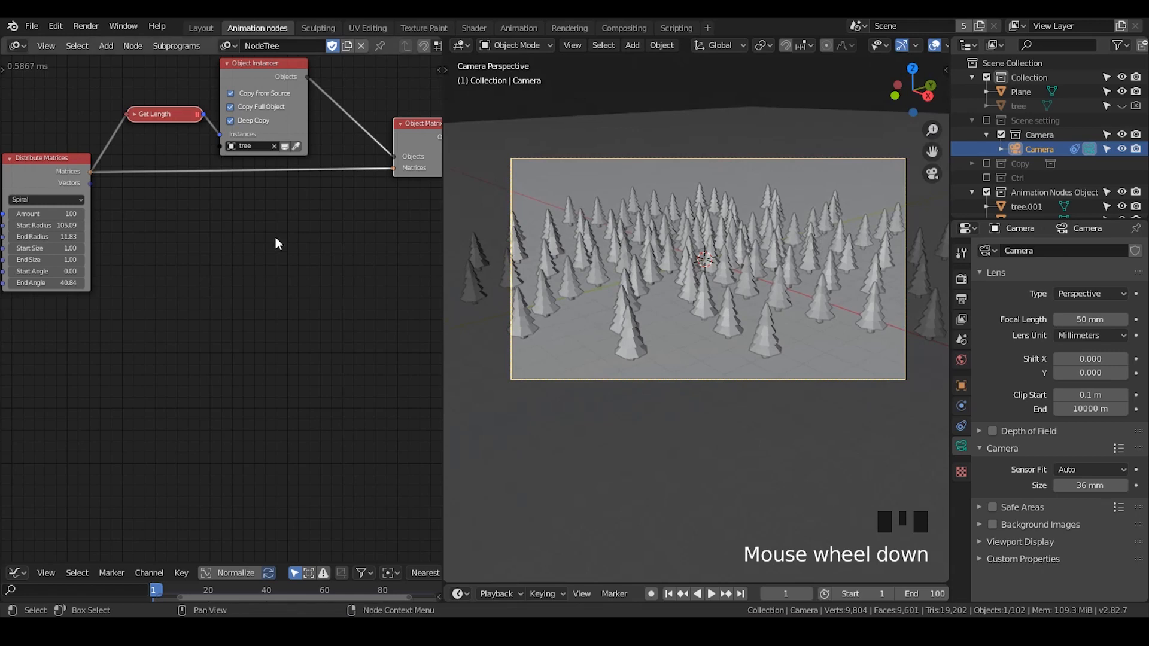
- Add an Offset Matrix node and connect the Distribute Matrices output into its Matrices input
{"action": "key", "text": "ctrl+a"}
{"action": "type", "text": "offset mat"}
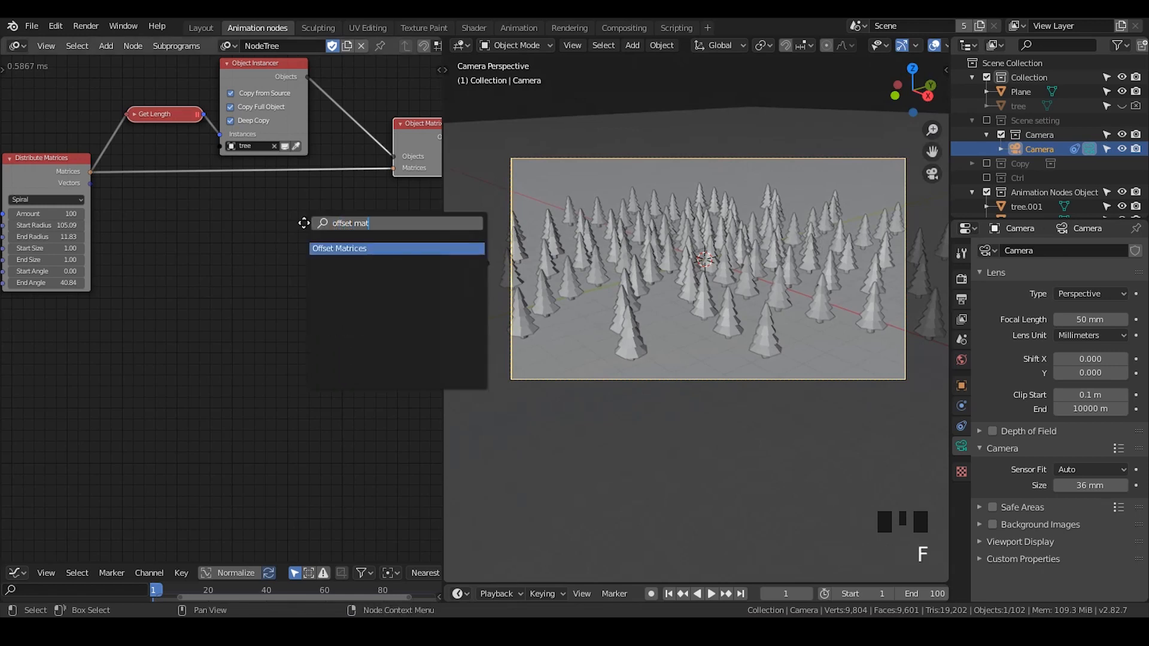
{"action": "key", "text": "Return"}
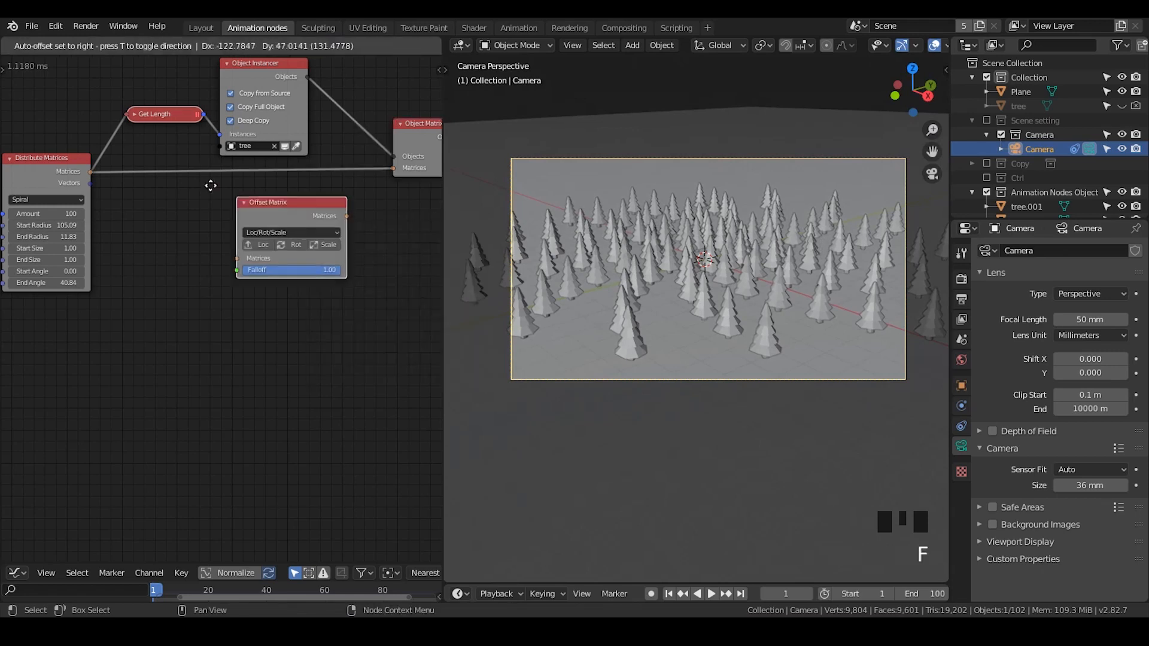
{"action": "left_click", "coordinate": [250, 206]}
{"action": "middle_click_drag", "start_coordinate": [193, 245], "coordinate": [267, 215]}
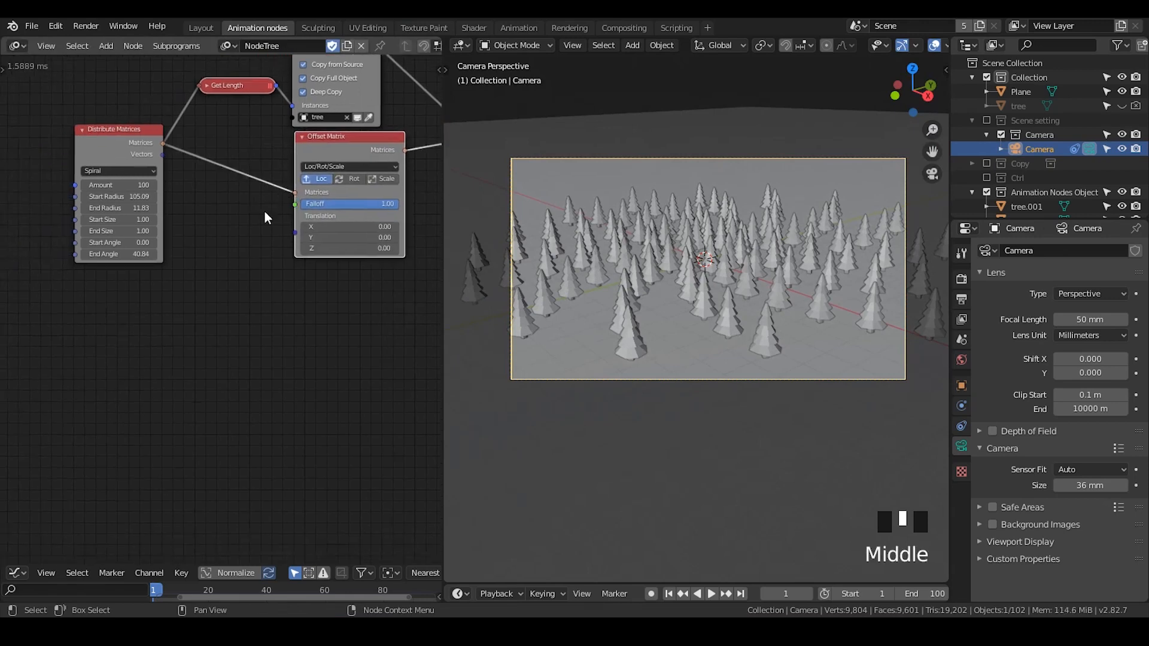
- Add a Random Vector node beside the Offset Matrix node
{"action": "scroll", "coordinate": [268, 217], "scroll_direction": "up", "scroll_amount": 2}
{"action": "key", "text": "ctrl+a"}
{"action": "type", "text": "random"}
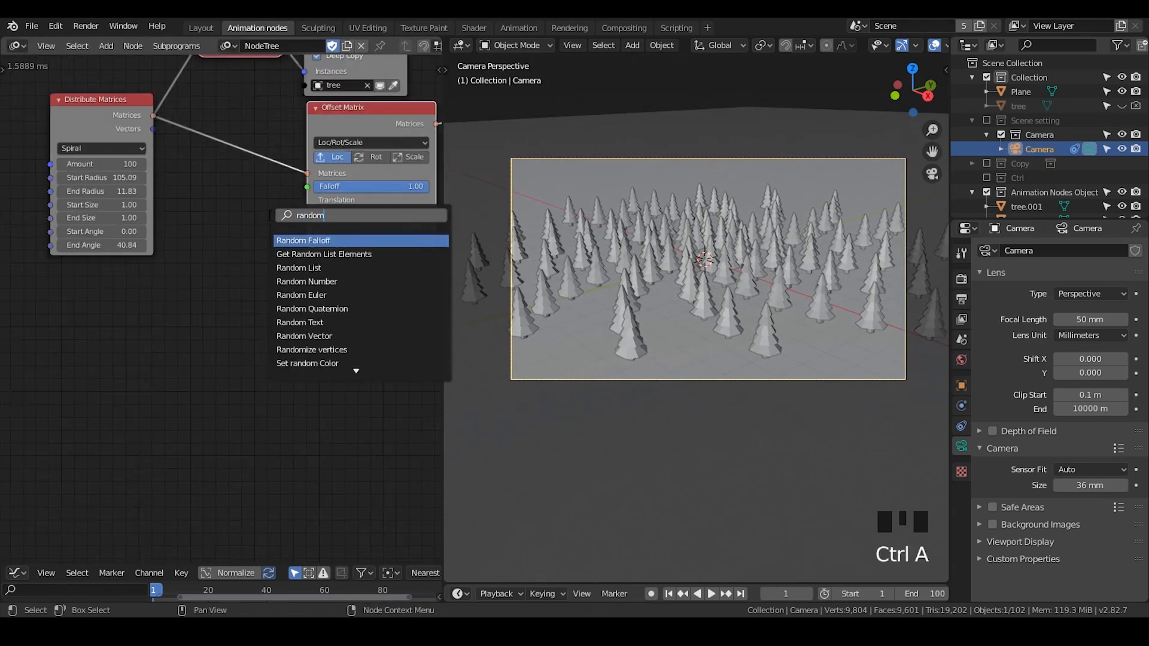
{"action": "type", "text": " ve"}
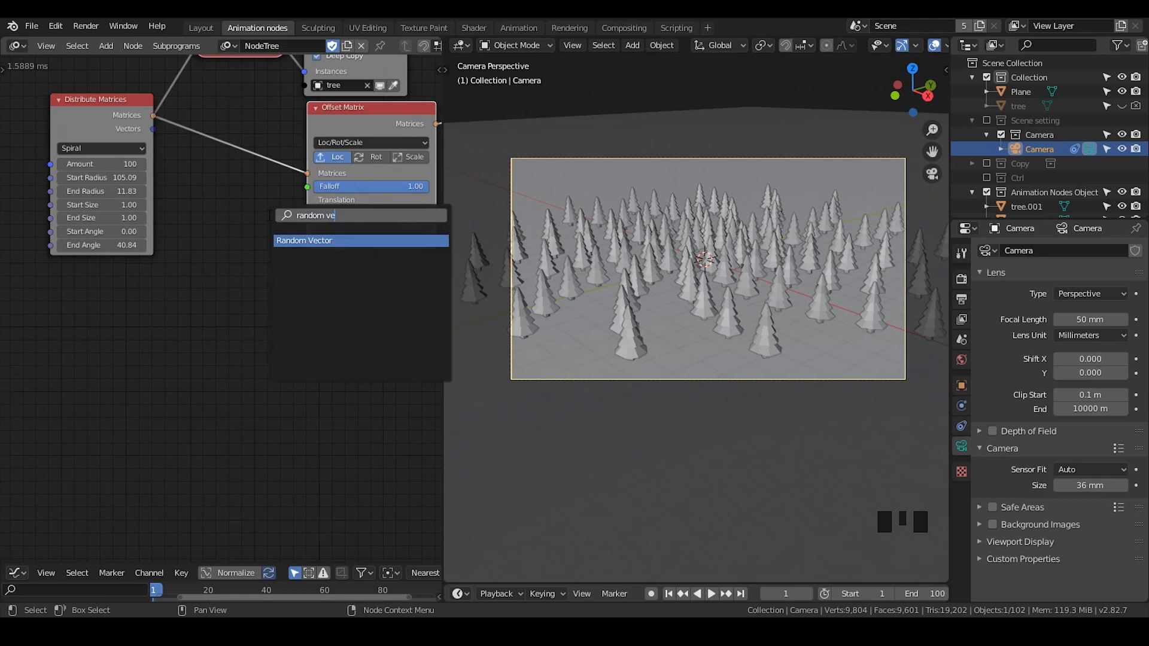
{"action": "key", "text": "BackSpace"}
{"action": "key", "text": "BackSpace"}
{"action": "key", "text": "BackSpace"}
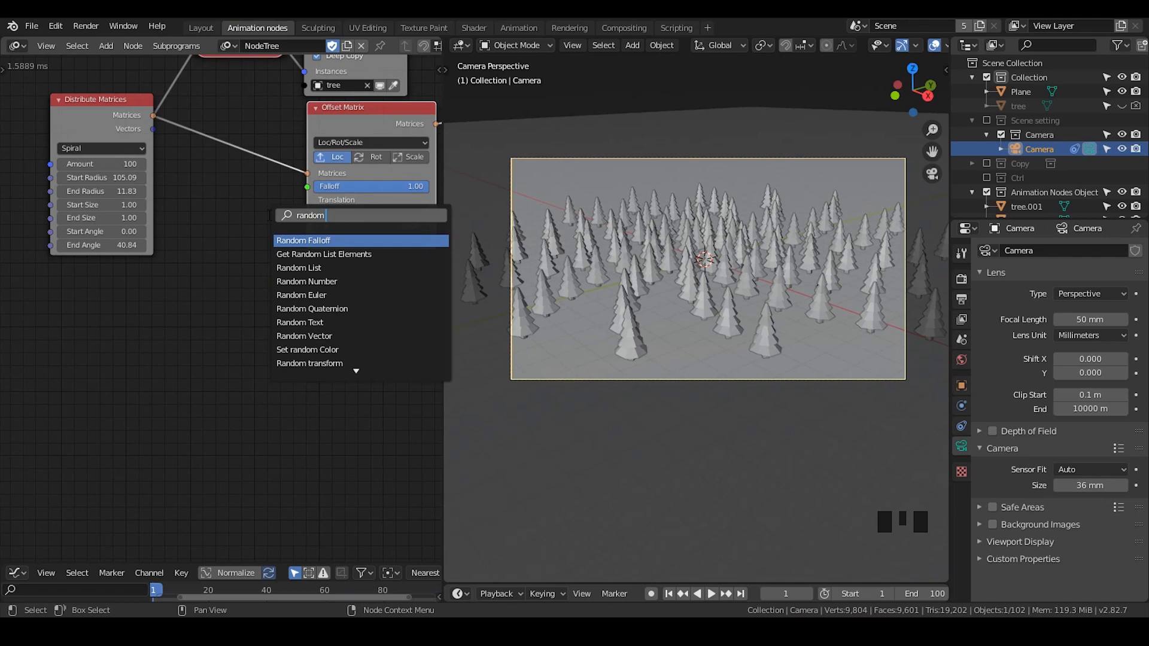
{"action": "type", "text": "vector"}
{"action": "key", "text": "Return"}
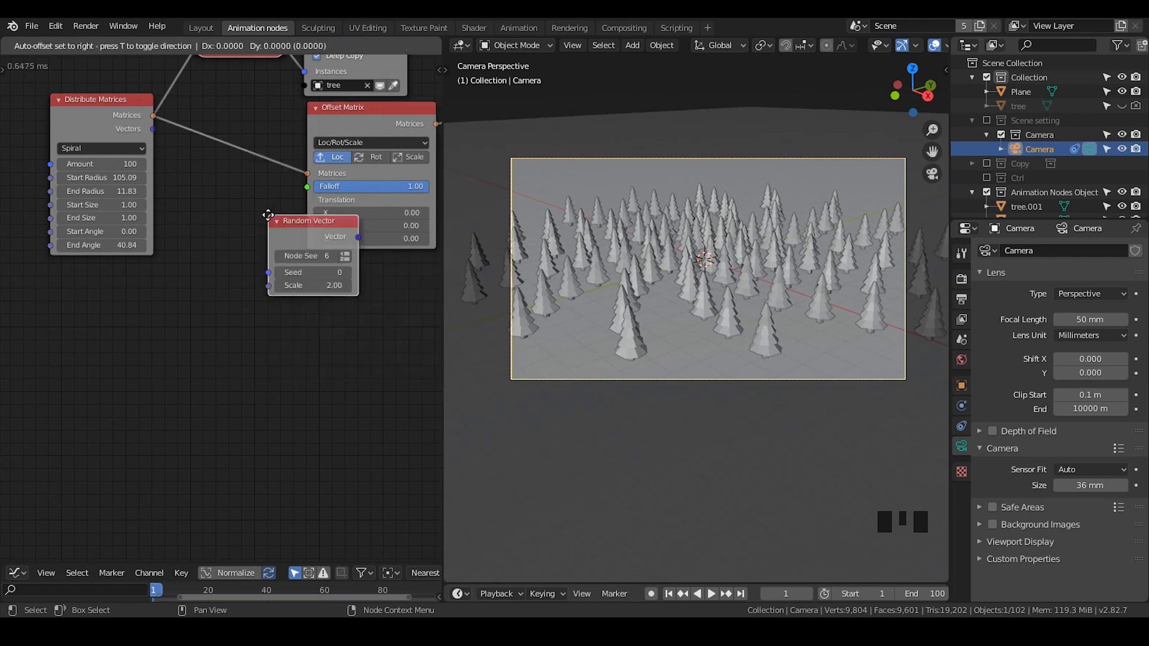
{"action": "left_click", "coordinate": [201, 202]}
{"action": "middle_click_drag", "start_coordinate": [110, 121], "coordinate": [186, 120]}
{"action": "left_click_drag", "start_coordinate": [187, 124], "coordinate": [33, 132]}
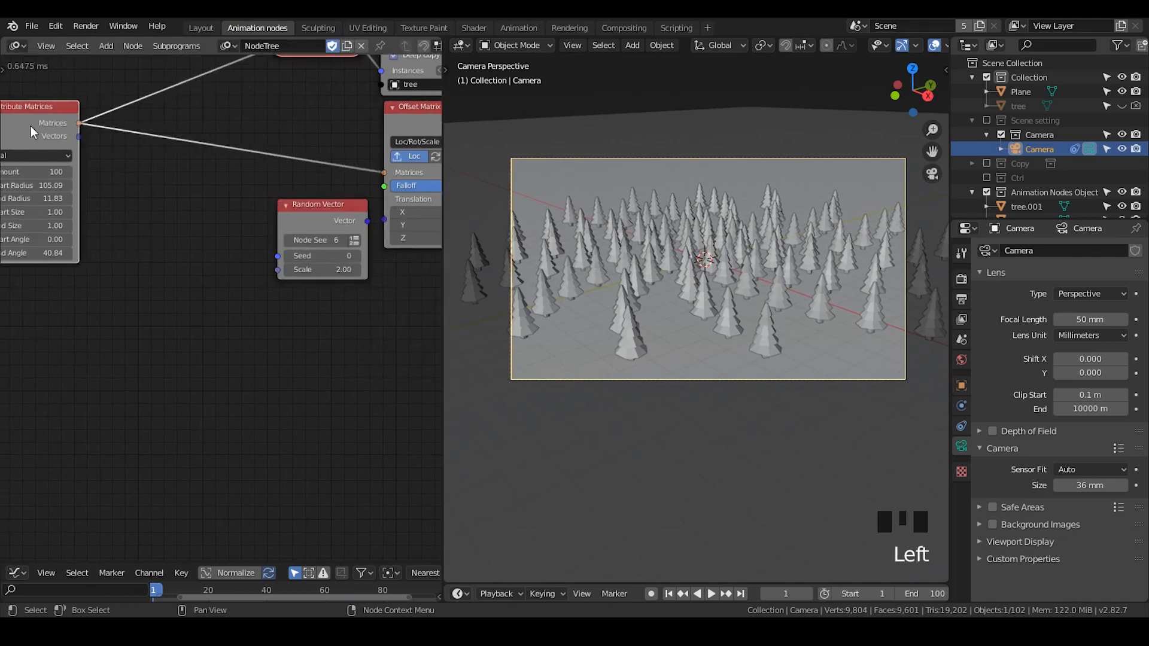
- Link the Distribute Matrices output into the Random Vector's Count input through a Get Length node
{"action": "left_click", "coordinate": [354, 241]}
{"action": "left_click_drag", "start_coordinate": [337, 231], "coordinate": [310, 230]}
{"action": "middle_click_drag", "start_coordinate": [300, 58], "coordinate": [342, 98]}
{"action": "left_click_drag", "start_coordinate": [344, 94], "coordinate": [294, 314]}
{"action": "scroll", "coordinate": [371, 377], "scroll_direction": "up", "scroll_amount": 2}
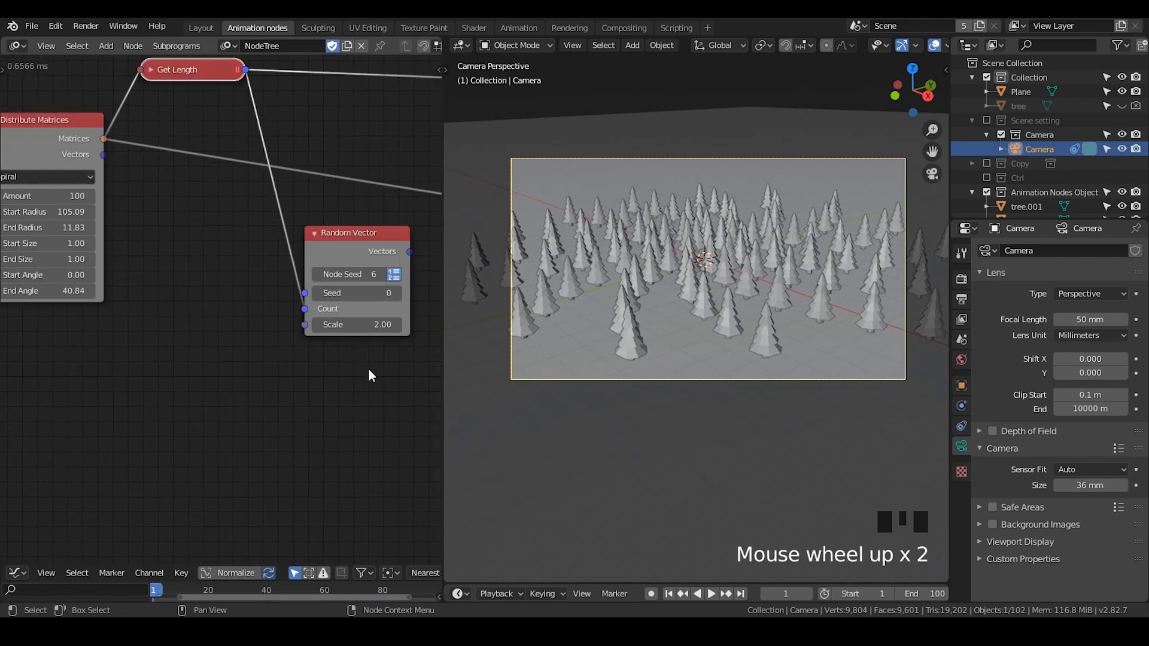
- Connect the Random Vector output to the Offset Matrix's Translations input
{"action": "middle_click_drag", "start_coordinate": [372, 377], "coordinate": [309, 343]}
{"action": "scroll", "coordinate": [281, 333], "scroll_direction": "down", "scroll_amount": 2}
{"action": "left_click_drag", "start_coordinate": [281, 233], "coordinate": [240, 232]}
{"action": "scroll", "coordinate": [343, 291], "scroll_direction": "down", "scroll_amount": 1}
{"action": "middle_click_drag", "start_coordinate": [342, 290], "coordinate": [306, 285]}
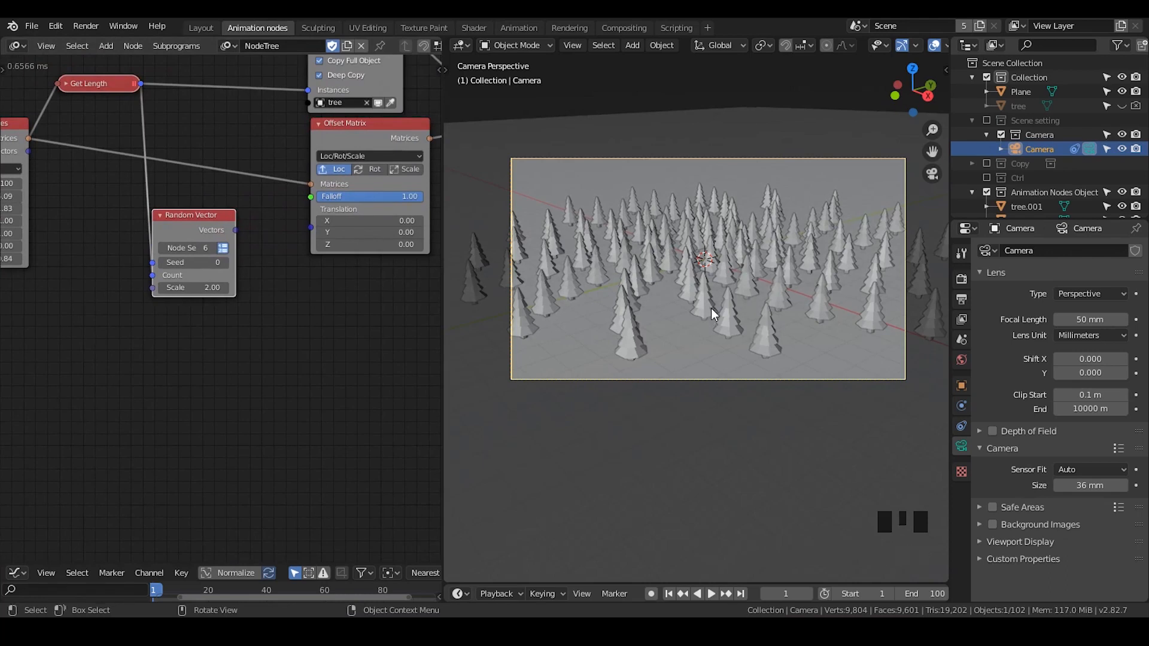
{"action": "left_click_drag", "start_coordinate": [235, 230], "coordinate": [310, 227]}
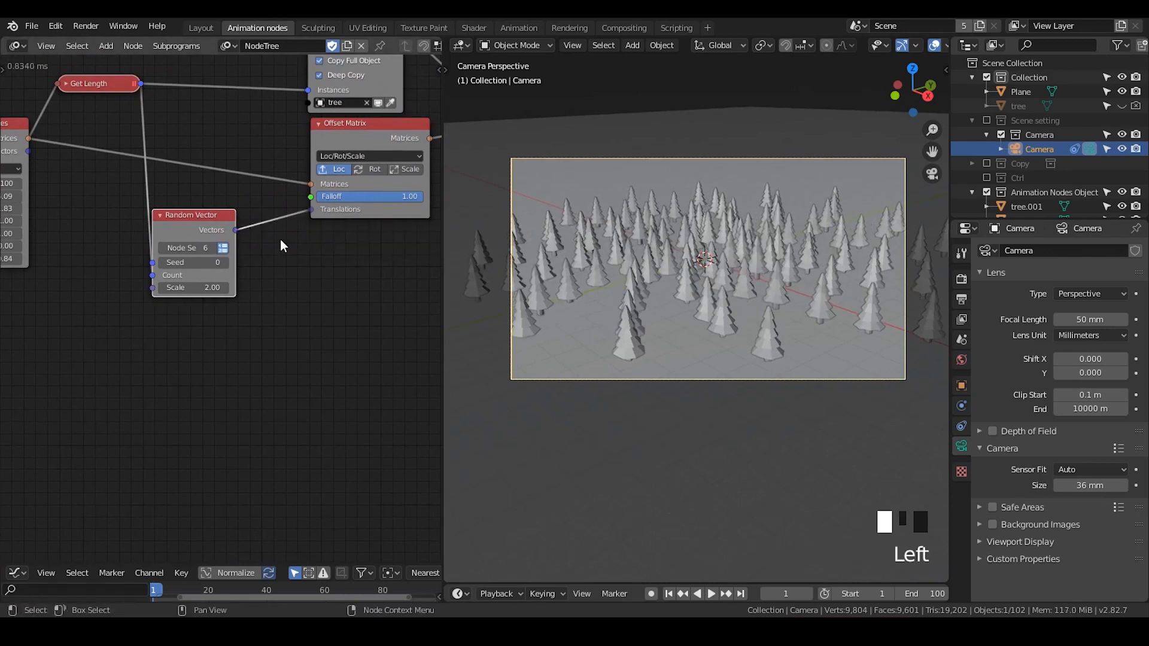
- Set the Random Vector scale to -1.60 and rearrange the Offset Matrix and Object Instancer nodes
{"action": "mouse_move", "coordinate": [198, 288]}
{"action": "left_mouse_down"}
{"action": "mouse_move", "coordinate": [264, 287]}
{"action": "mouse_move", "coordinate": [144, 287]}
{"action": "mouse_move", "coordinate": [180, 288]}
{"action": "left_mouse_up"}
{"action": "middle_click_drag", "start_coordinate": [322, 310], "coordinate": [234, 308]}
{"action": "left_click_drag", "start_coordinate": [285, 130], "coordinate": [328, 139]}
{"action": "scroll", "coordinate": [367, 189], "scroll_direction": "down", "scroll_amount": 2}
{"action": "middle_click_drag", "start_coordinate": [367, 188], "coordinate": [330, 194]}
{"action": "left_click_drag", "start_coordinate": [387, 88], "coordinate": [242, 211]}
{"action": "key", "text": "g"}
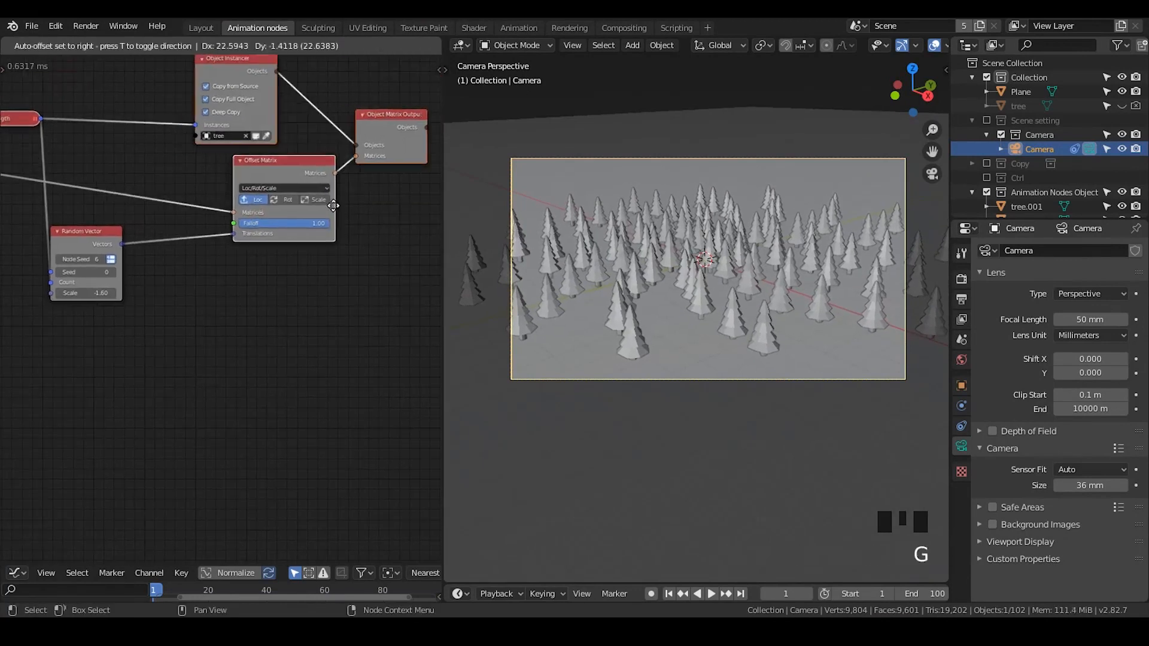
{"action": "left_click", "coordinate": [362, 204]}
{"action": "left_click", "coordinate": [243, 294]}
{"action": "scroll", "coordinate": [324, 274], "scroll_direction": "up", "scroll_amount": 2}
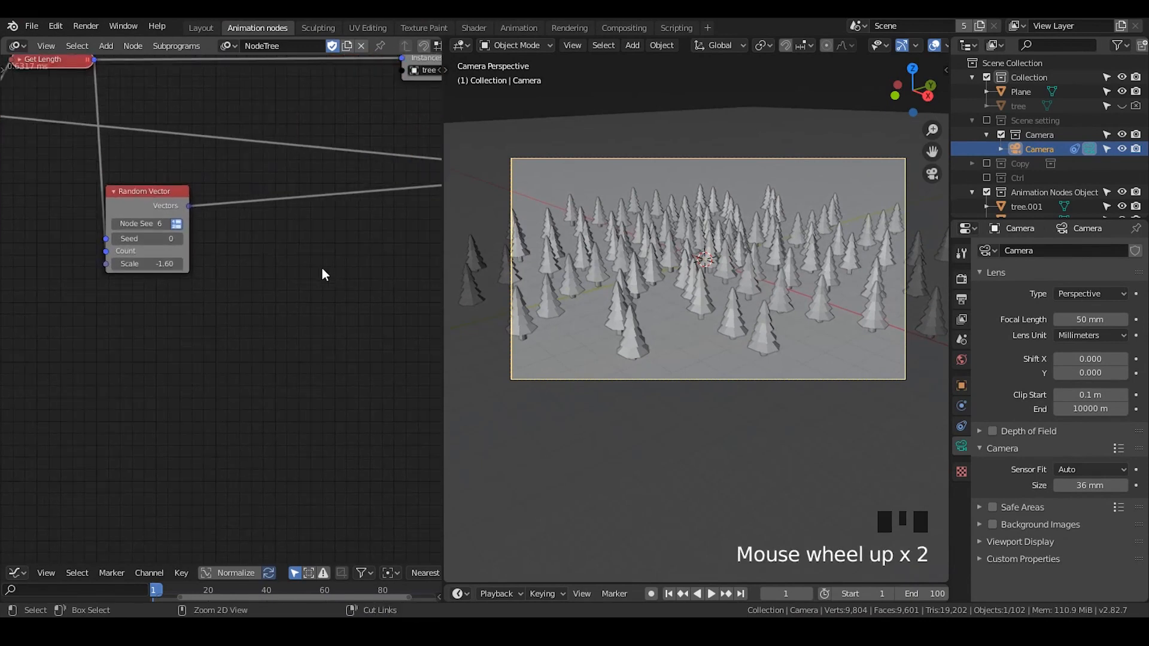
- Add a Vector Math node onto the link between Random Vector and Offset Matrix
{"action": "key", "text": "ctrl+a"}
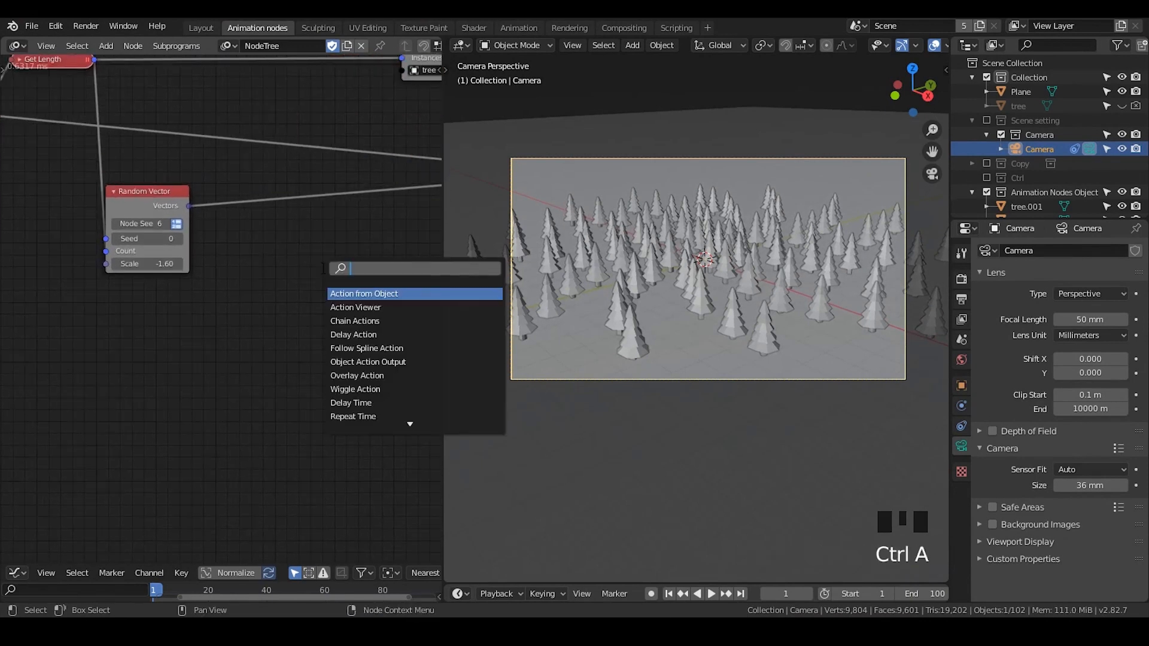
{"action": "type", "text": "sepra"}
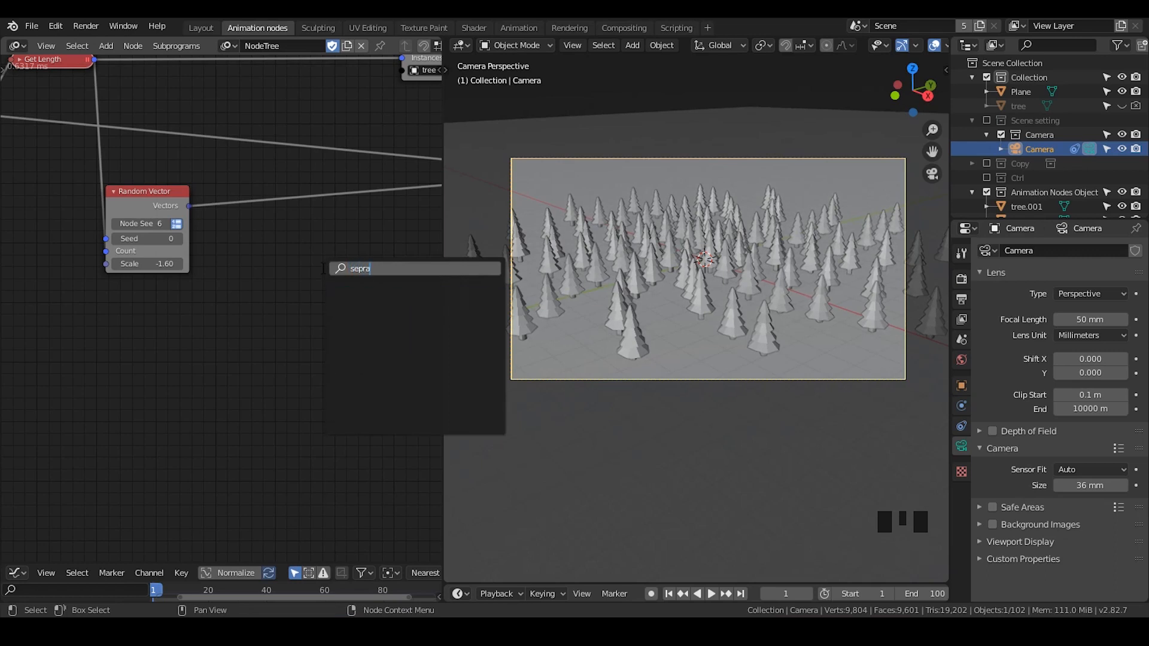
{"action": "key", "text": "BackSpace"}
{"action": "key", "text": "BackSpace"}
{"action": "type", "text": "arte"}
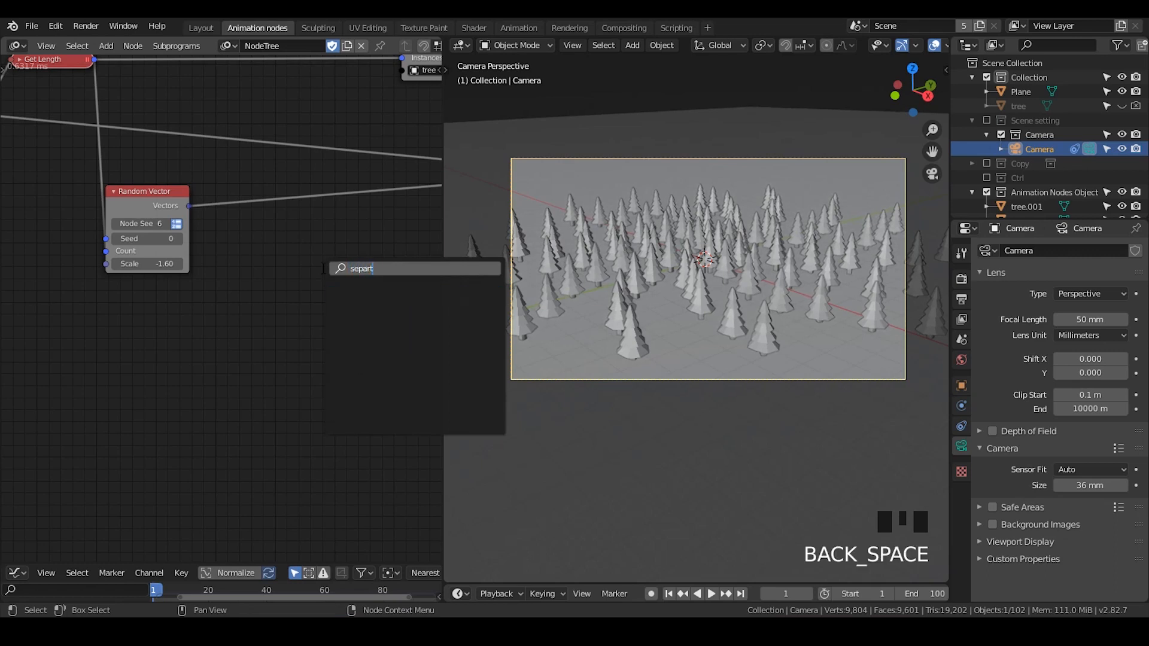
{"action": "key", "text": "BackSpace"}
{"action": "key", "text": "Down"}
{"action": "key", "text": "Down"}
{"action": "key", "text": "Down"}
{"action": "key", "text": "Down"}
{"action": "key", "text": "Down"}
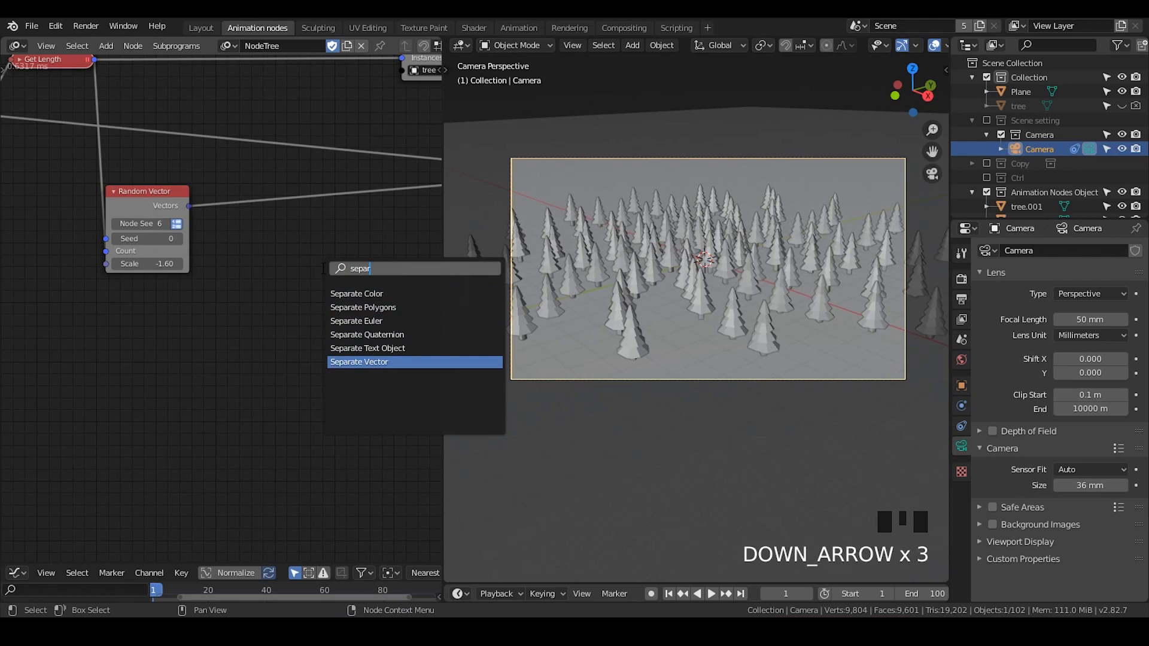
{"action": "key", "text": "BackSpace"}
{"action": "key", "text": "BackSpace"}
{"action": "key", "text": "BackSpace"}
{"action": "key", "text": "BackSpace"}
{"action": "key", "text": "BackSpace"}
{"action": "type", "text": "vector math"}
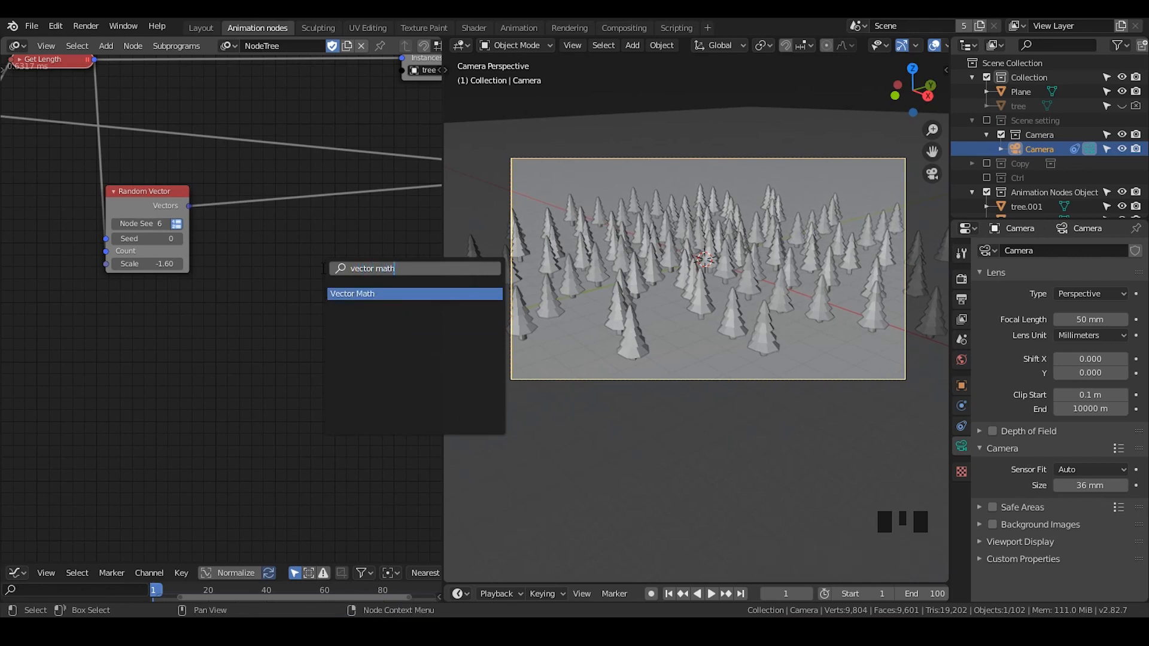
{"action": "key", "text": "Return"}
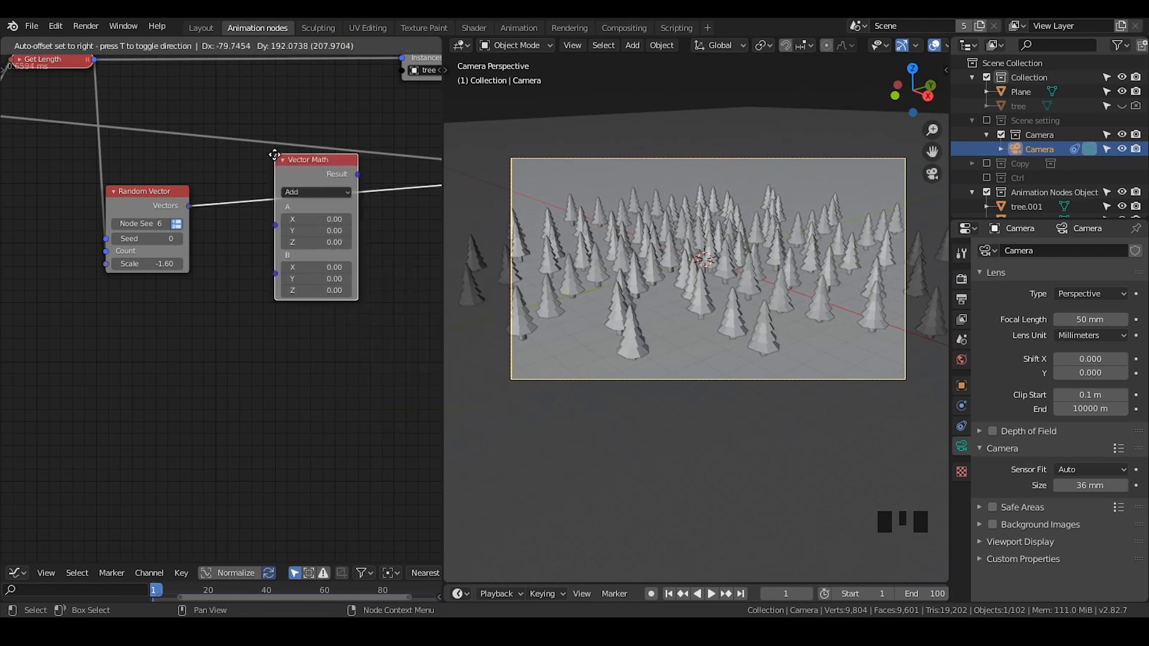
{"action": "left_click", "coordinate": [275, 170]}
- Set the Vector Math node's operation to Multiply
{"action": "left_click", "coordinate": [307, 209]}
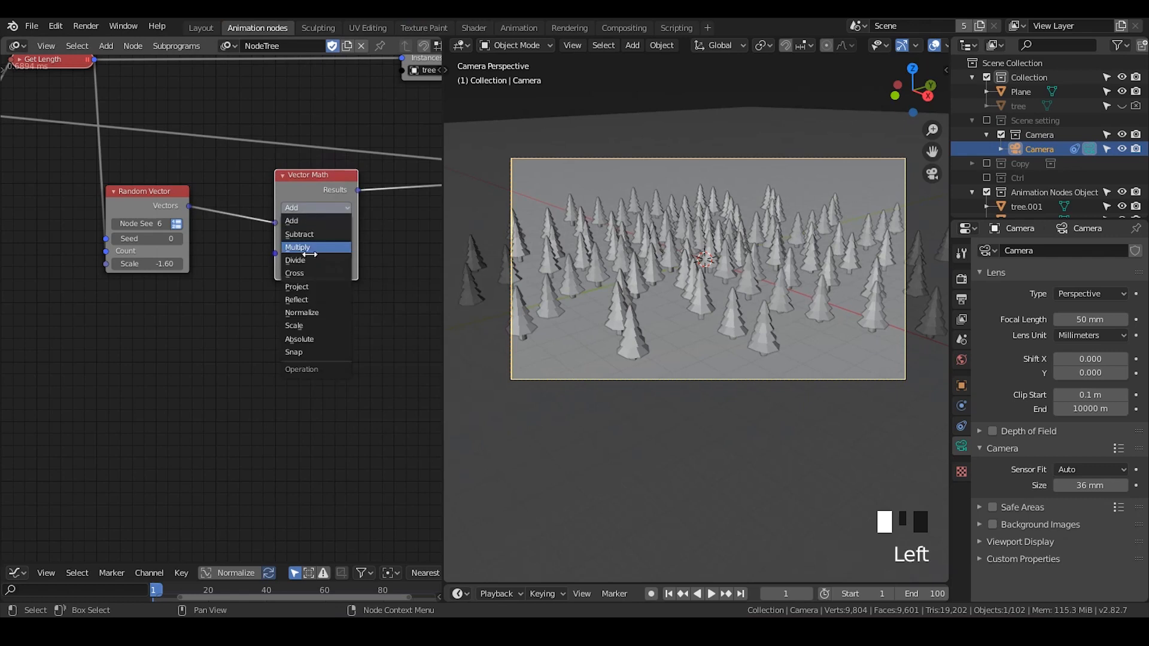
{"action": "left_click", "coordinate": [307, 249]}
{"action": "key", "text": "Return"}
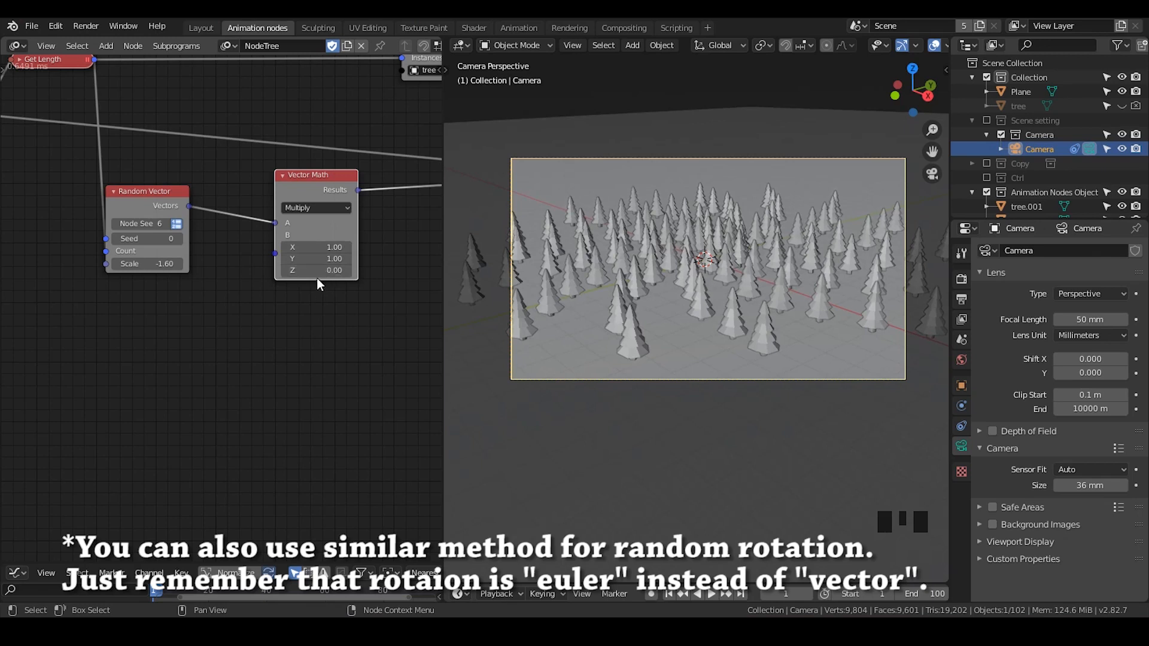
- Adjust the Random Vector scale to about 20.87 while checking the spread in the viewport
{"action": "scroll", "coordinate": [713, 328], "scroll_direction": "down", "scroll_amount": 1}
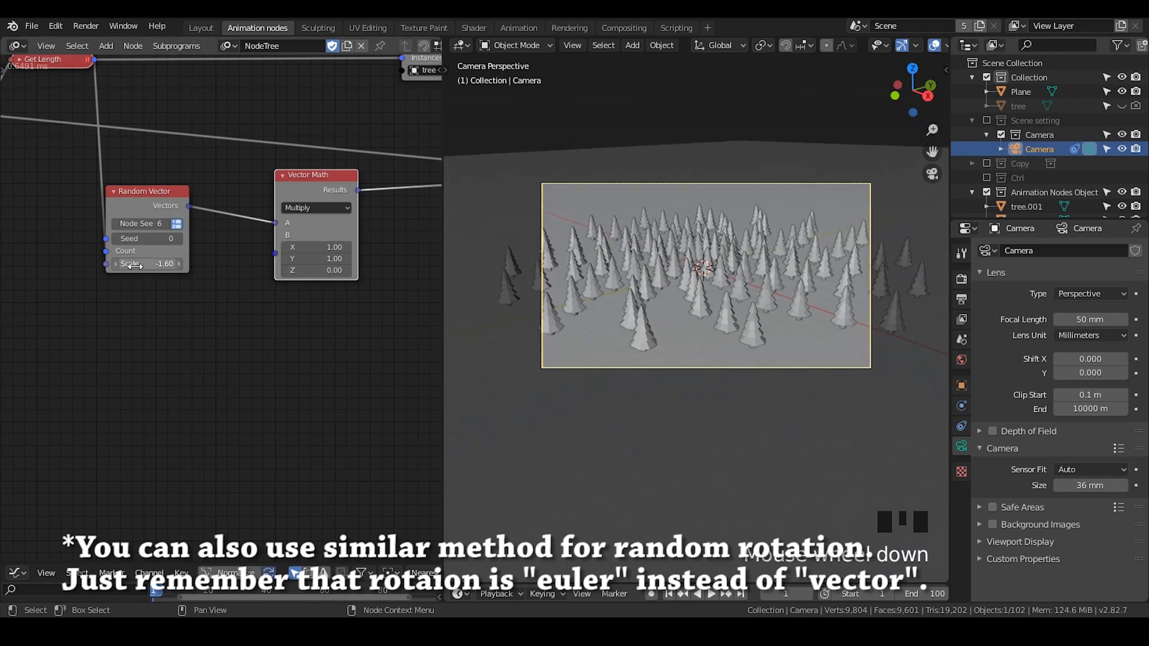
{"action": "mouse_move", "coordinate": [135, 265]}
{"action": "left_mouse_down"}
{"action": "mouse_move", "coordinate": [371, 266]}
{"action": "mouse_move", "coordinate": [253, 266]}
{"action": "mouse_move", "coordinate": [349, 266]}
{"action": "mouse_move", "coordinate": [314, 266]}
{"action": "left_mouse_up"}
{"action": "left_click_drag", "start_coordinate": [147, 264], "coordinate": [126, 264]}
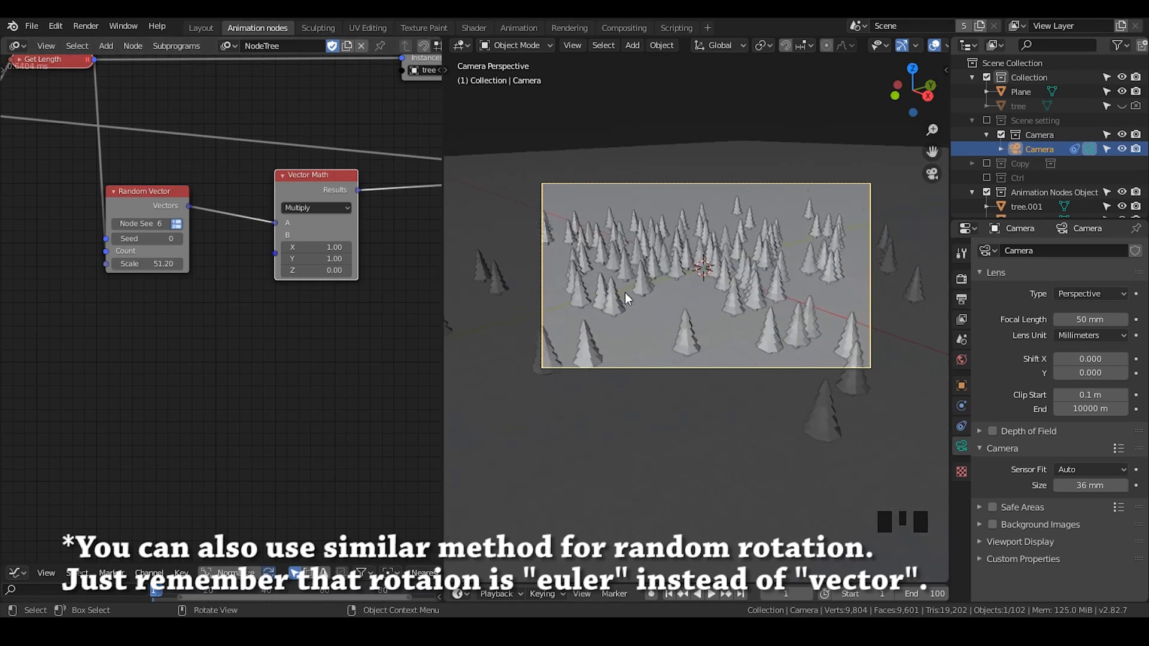
{"action": "middle_click_drag", "start_coordinate": [625, 292], "coordinate": [699, 366]}
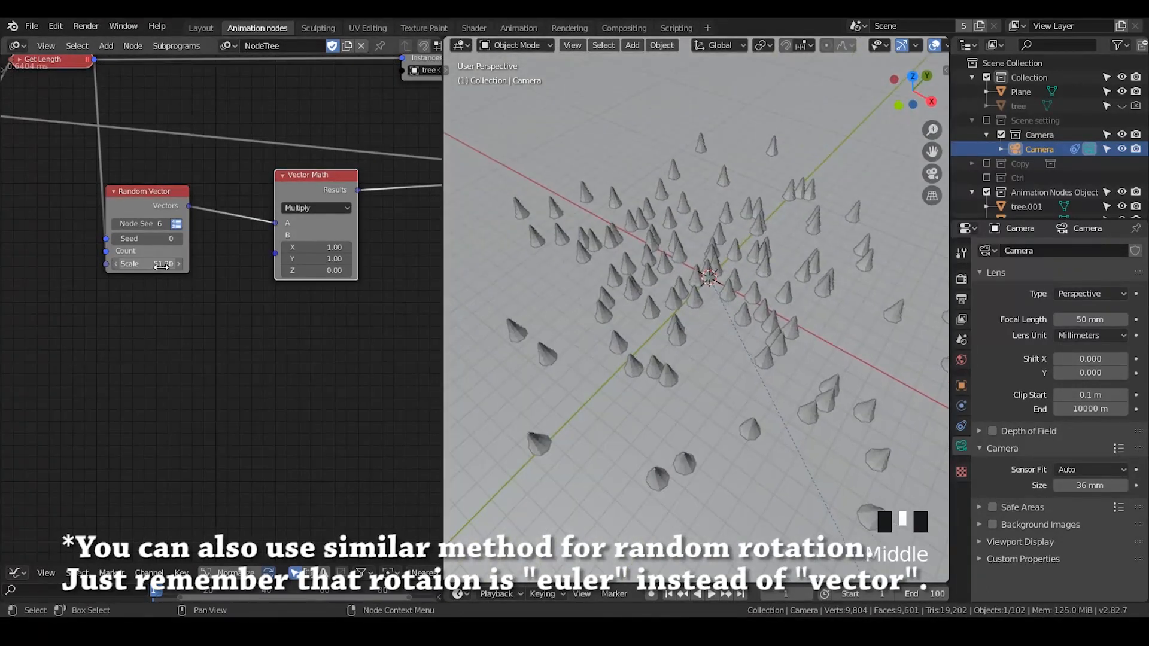
{"action": "left_click_drag", "start_coordinate": [146, 264], "coordinate": [238, 264]}
{"action": "scroll", "coordinate": [728, 306], "scroll_direction": "down", "scroll_amount": 2}
{"action": "scroll", "coordinate": [728, 307], "scroll_direction": "down", "scroll_amount": 1}
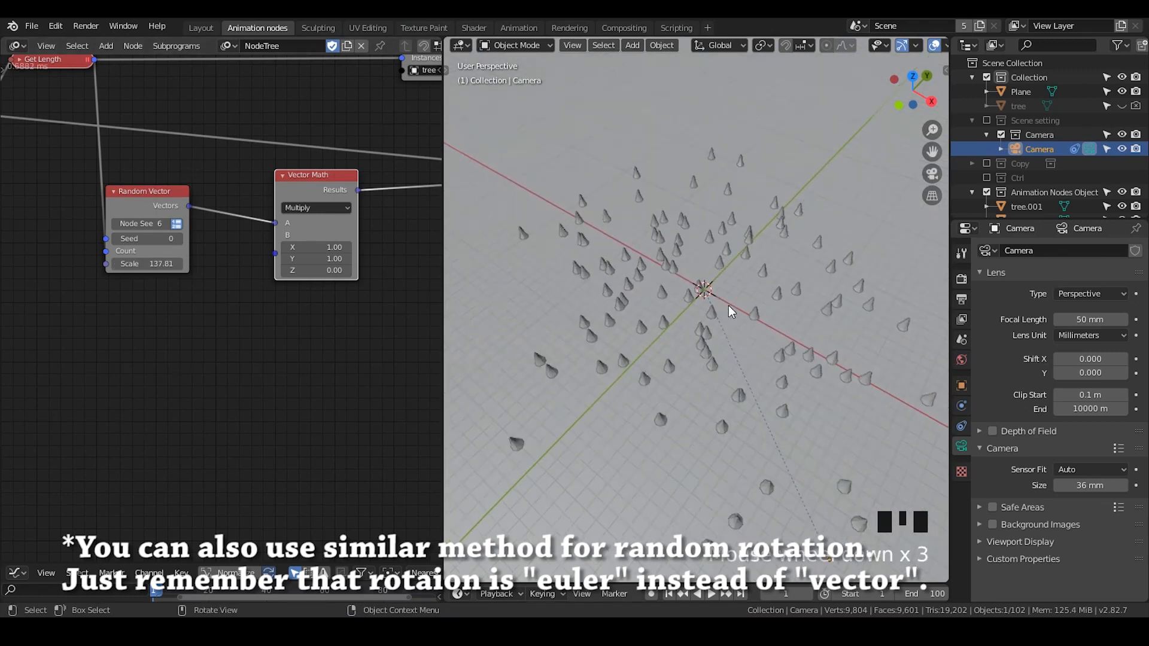
{"action": "key", "text": "KP_0"}
{"action": "middle_click_drag", "start_coordinate": [727, 302], "coordinate": [734, 338]}
{"action": "key", "text": "KP_0"}
{"action": "left_click_drag", "start_coordinate": [157, 264], "coordinate": [83, 264]}
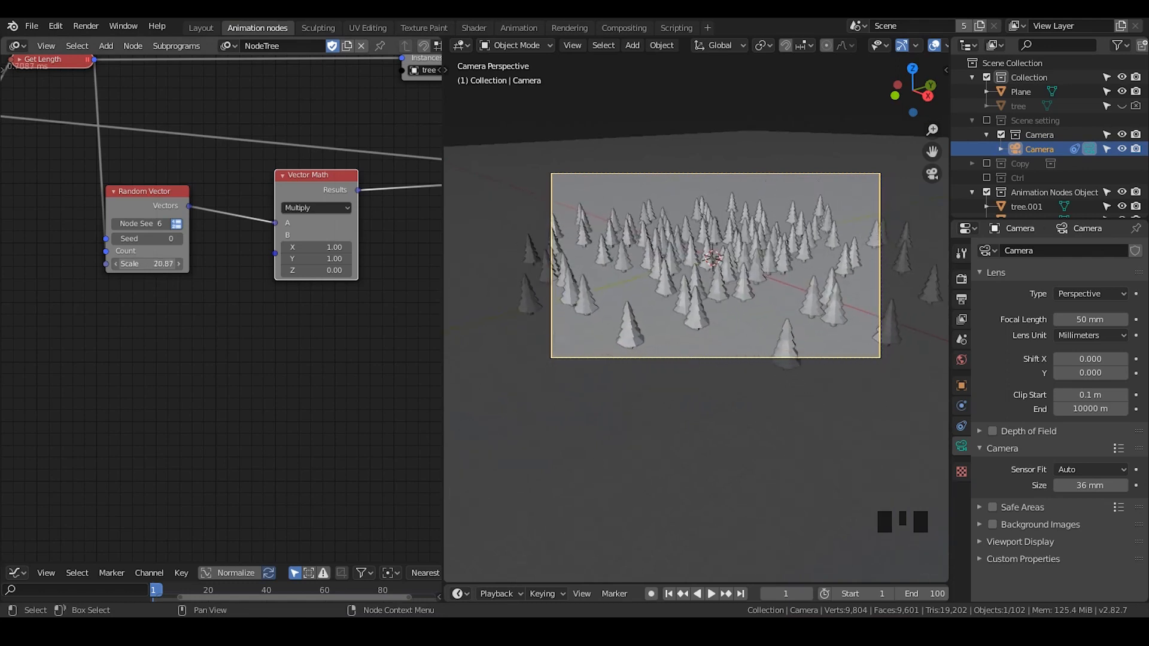
- Enable the Scale option on the Offset Matrix node
{"action": "scroll", "coordinate": [735, 354], "scroll_direction": "up", "scroll_amount": 2}
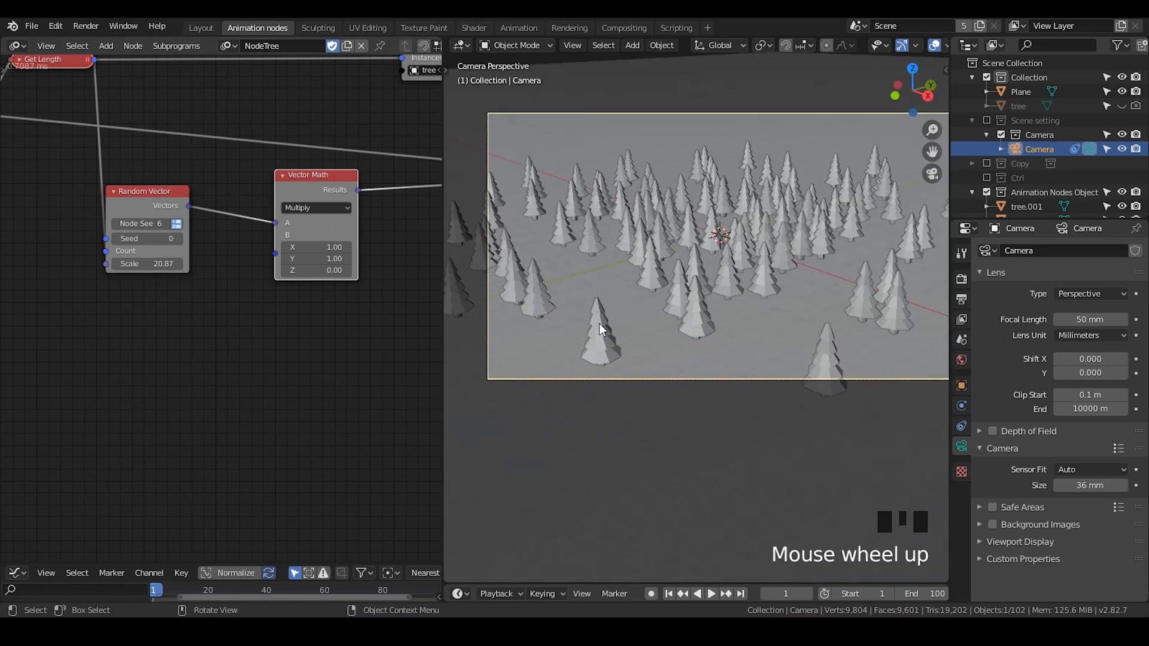
{"action": "middle_click_drag", "start_coordinate": [201, 312], "coordinate": [99, 340]}
{"action": "scroll", "coordinate": [161, 331], "scroll_direction": "down", "scroll_amount": 1}
{"action": "middle_click_drag", "start_coordinate": [389, 302], "coordinate": [301, 301]}
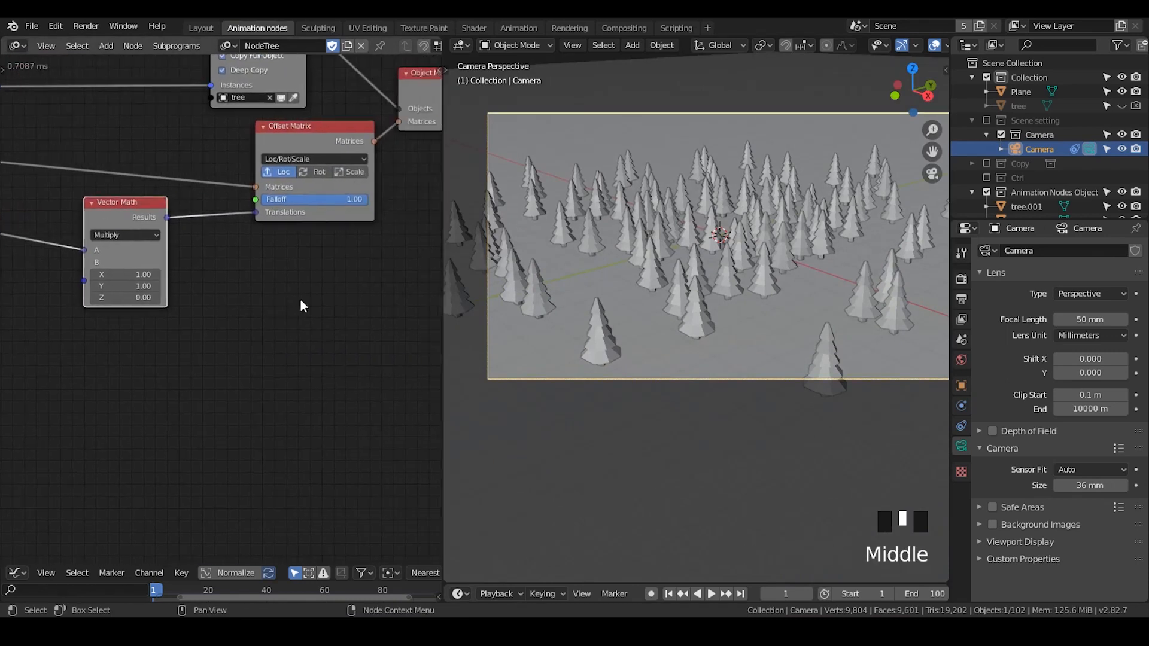
{"action": "left_click", "coordinate": [345, 172]}
- Collapse the Vector Math node
{"action": "middle_click_drag", "start_coordinate": [222, 335], "coordinate": [256, 333]}
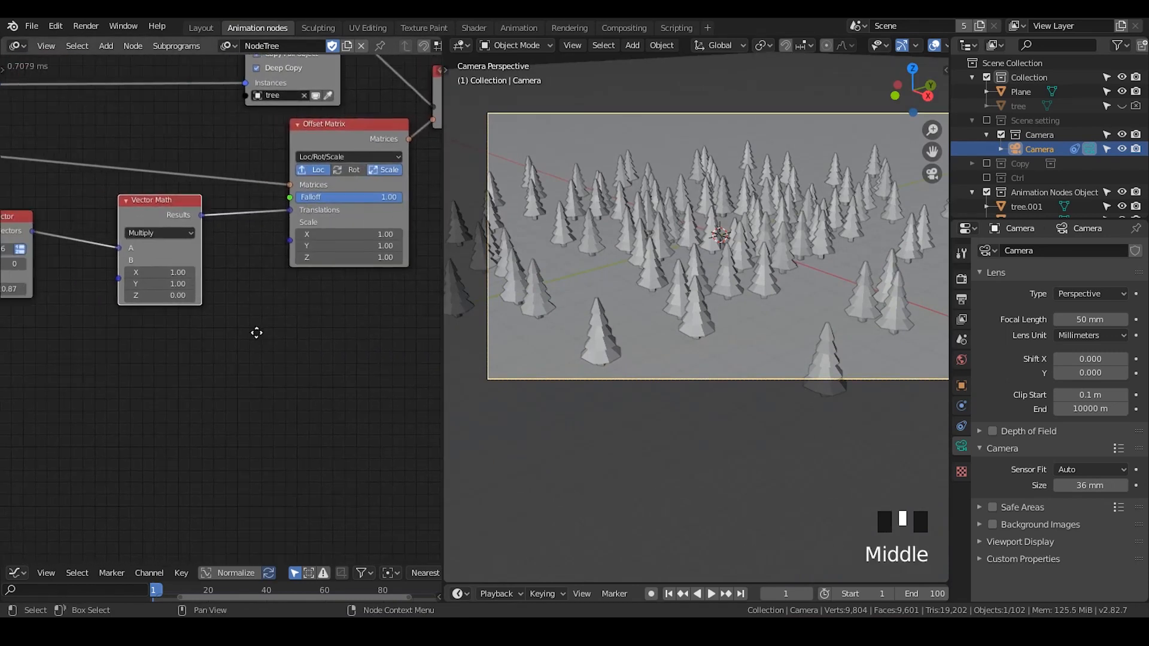
{"action": "left_click", "coordinate": [132, 202]}
{"action": "middle_click_drag", "start_coordinate": [158, 275], "coordinate": [213, 277]}
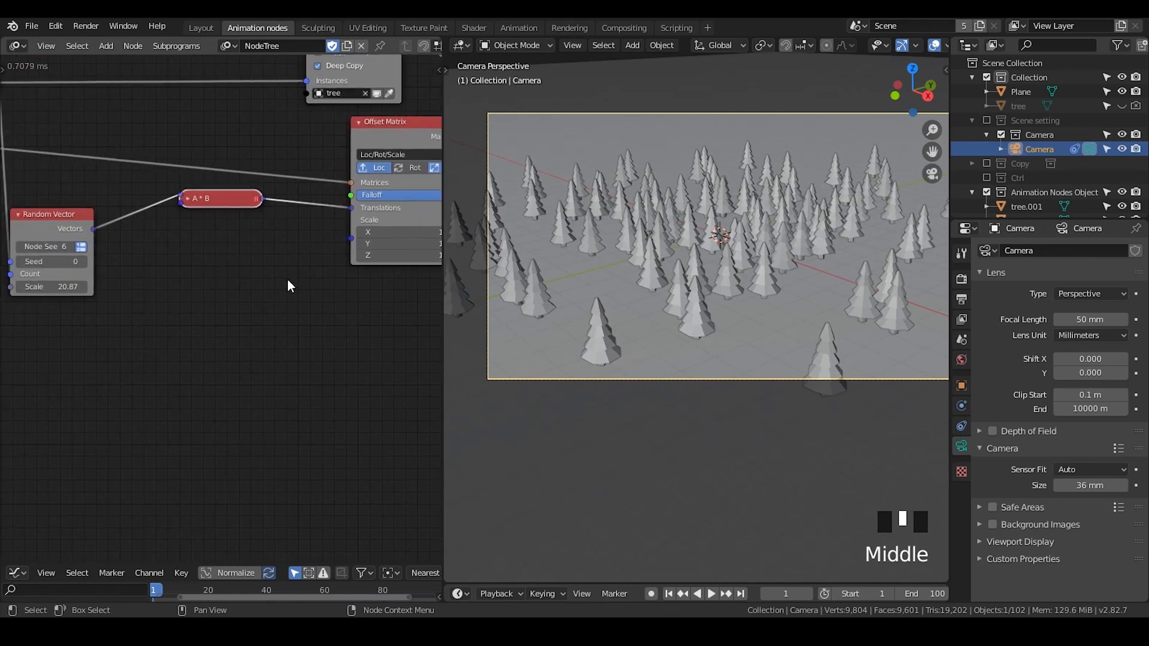
- Add a Random Number node and switch it to list output
{"action": "key", "text": "ctrl+a"}
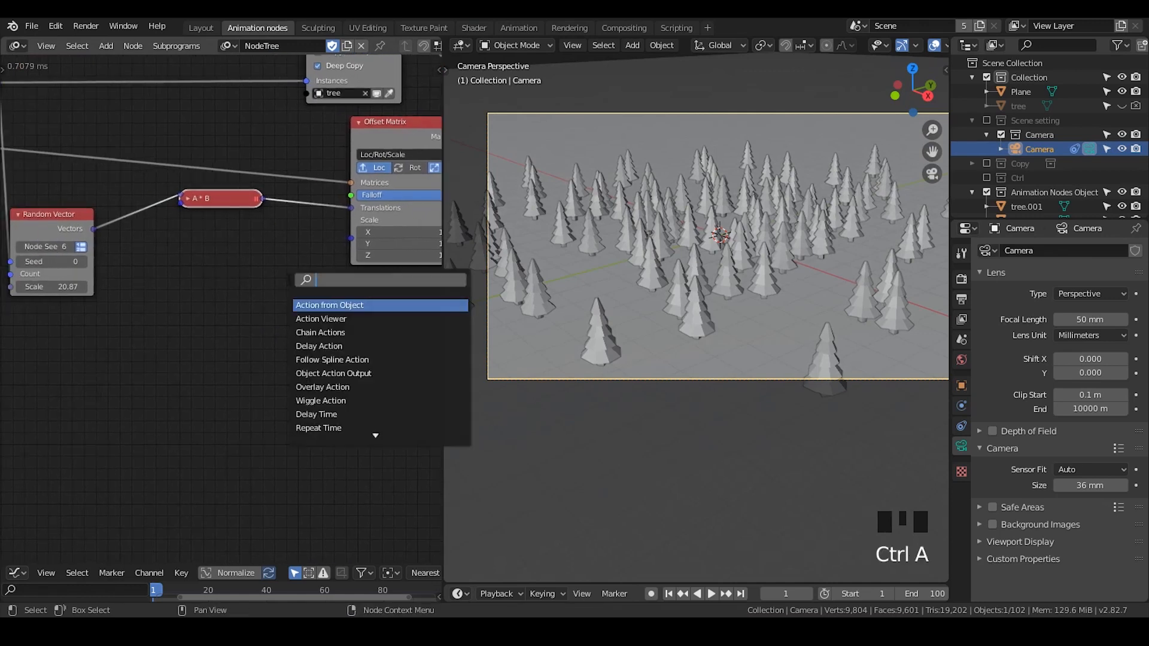
{"action": "type", "text": "random num"}
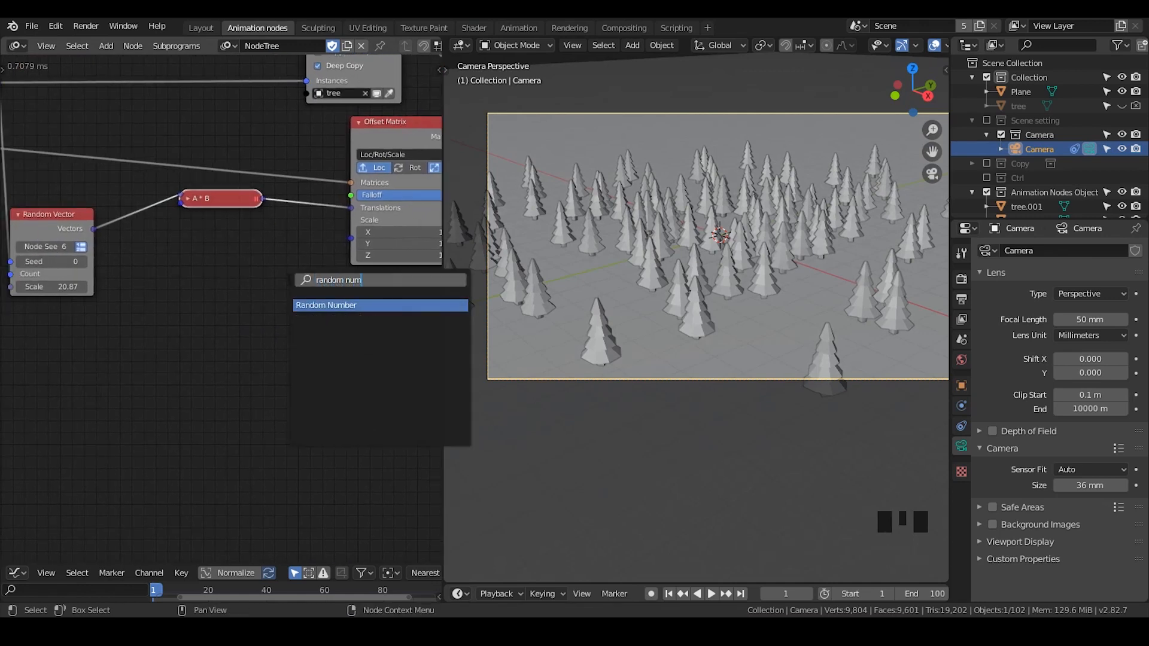
{"action": "key", "text": "Return"}
{"action": "left_click", "coordinate": [159, 289]}
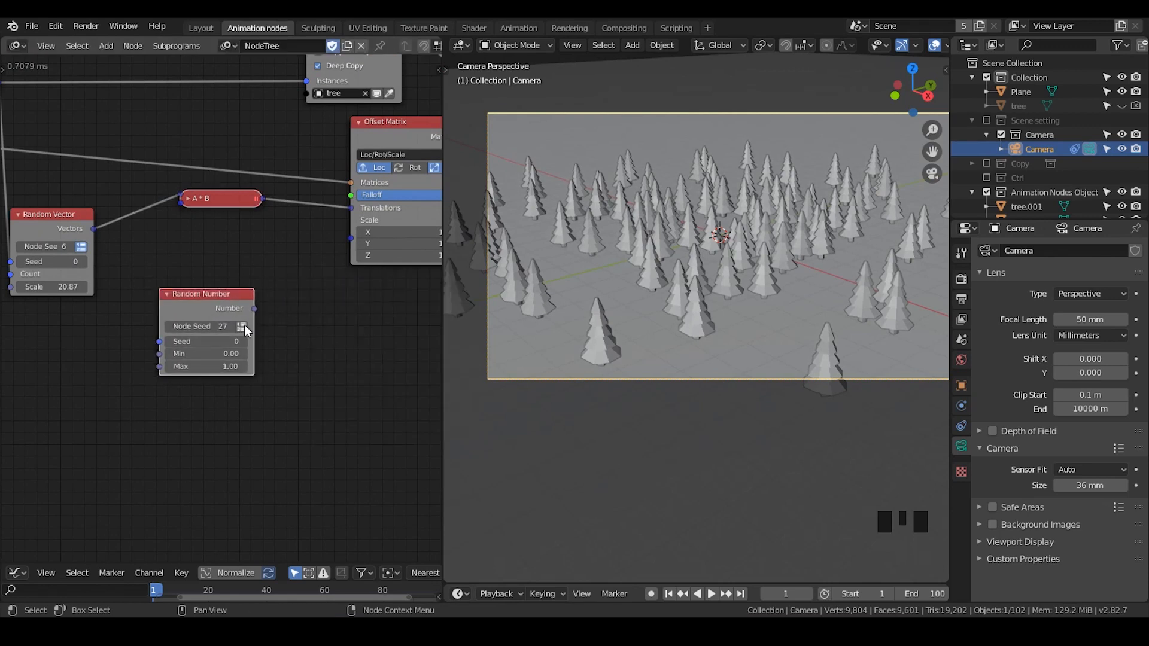
{"action": "left_click", "coordinate": [241, 327]}
- Add a Vector from Value node next to the Random Number node
{"action": "key", "text": "ctrl+a"}
{"action": "type", "text": "vec"}
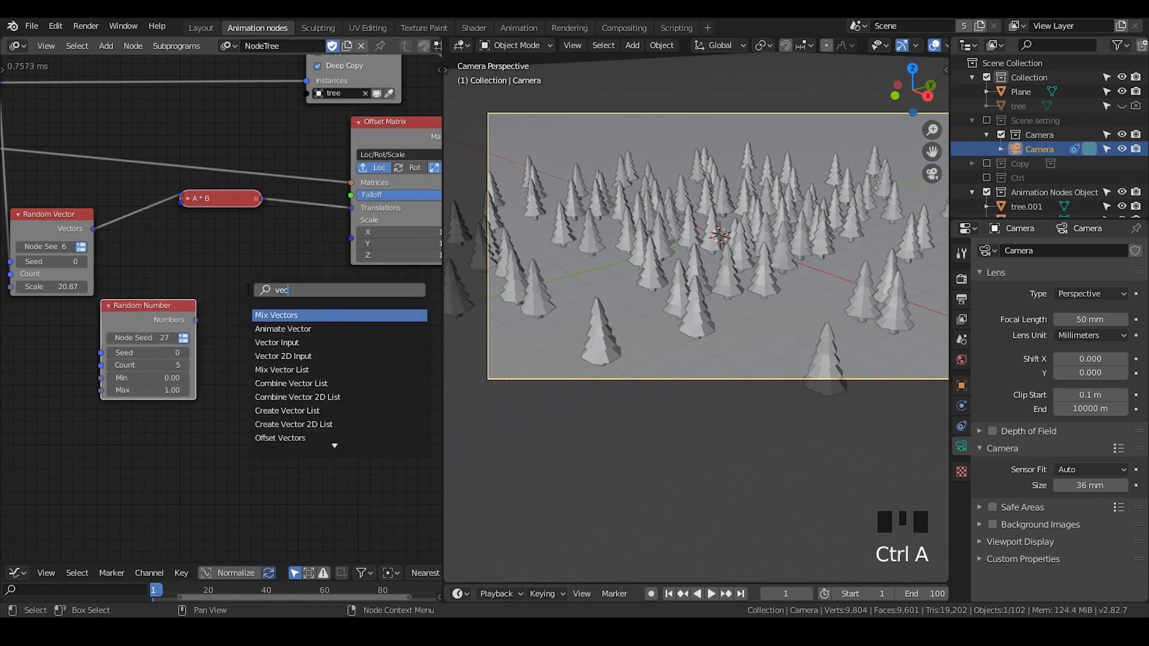
{"action": "type", "text": "tor from"}
{"action": "key", "text": "Return"}
{"action": "left_click", "coordinate": [226, 266]}
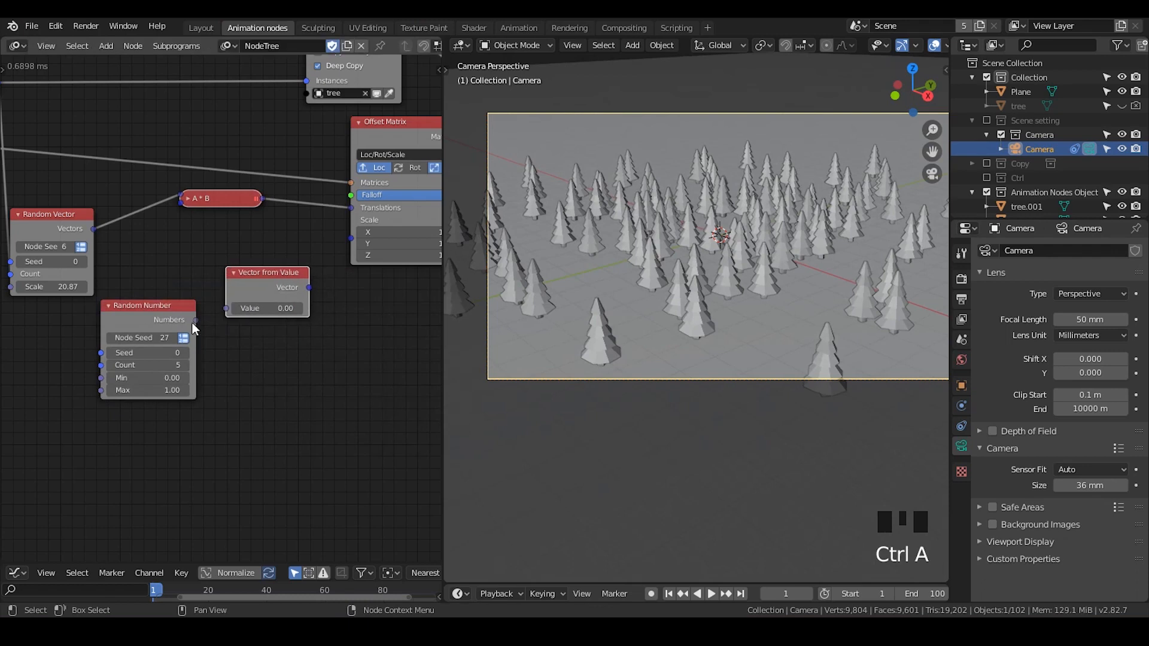
- Wire Random Number through Vector from Value into the Offset Matrix Scales and set Min 0.78, Max 0.97
{"action": "left_click_drag", "start_coordinate": [192, 322], "coordinate": [225, 309]}
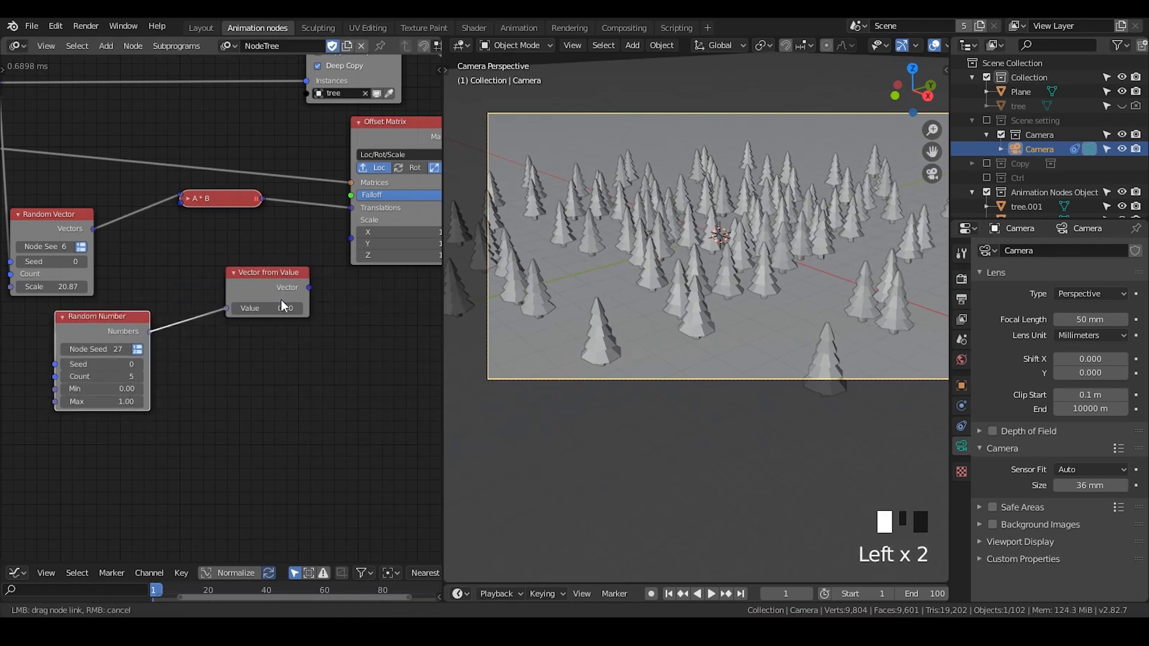
{"action": "left_click_drag", "start_coordinate": [307, 288], "coordinate": [351, 240]}
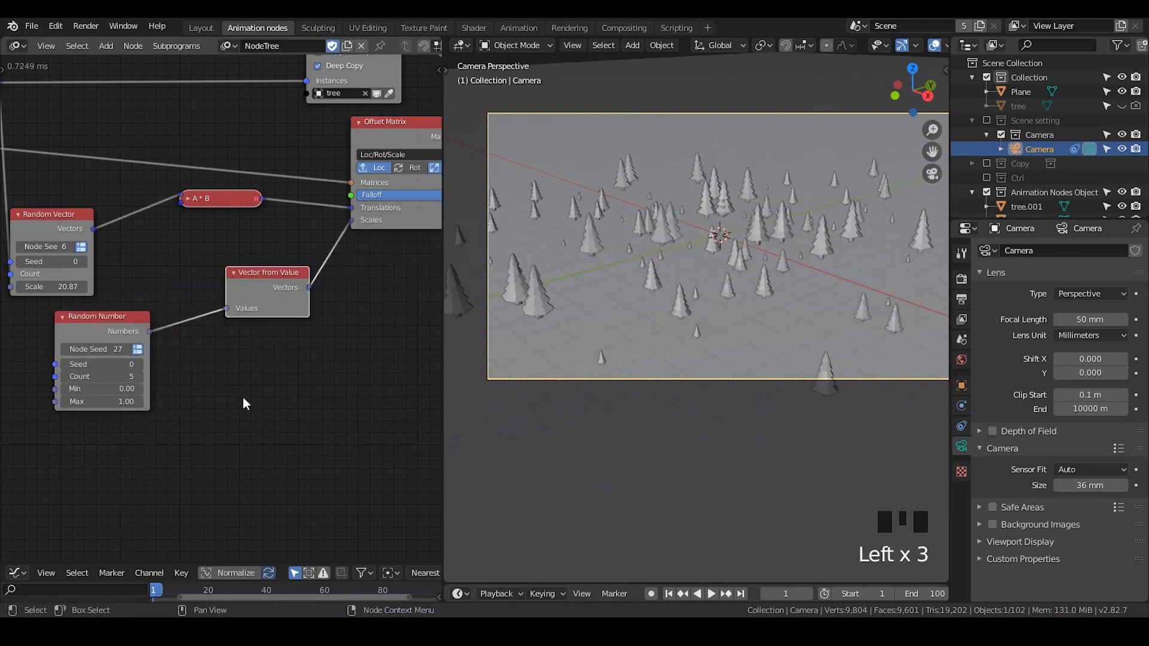
{"action": "middle_click_drag", "start_coordinate": [243, 398], "coordinate": [318, 382]}
{"action": "mouse_move", "coordinate": [204, 360]}
{"action": "left_mouse_down"}
{"action": "mouse_move", "coordinate": [236, 360]}
{"action": "mouse_move", "coordinate": [202, 374]}
{"action": "mouse_move", "coordinate": [228, 374]}
{"action": "mouse_move", "coordinate": [195, 374]}
{"action": "left_mouse_up"}
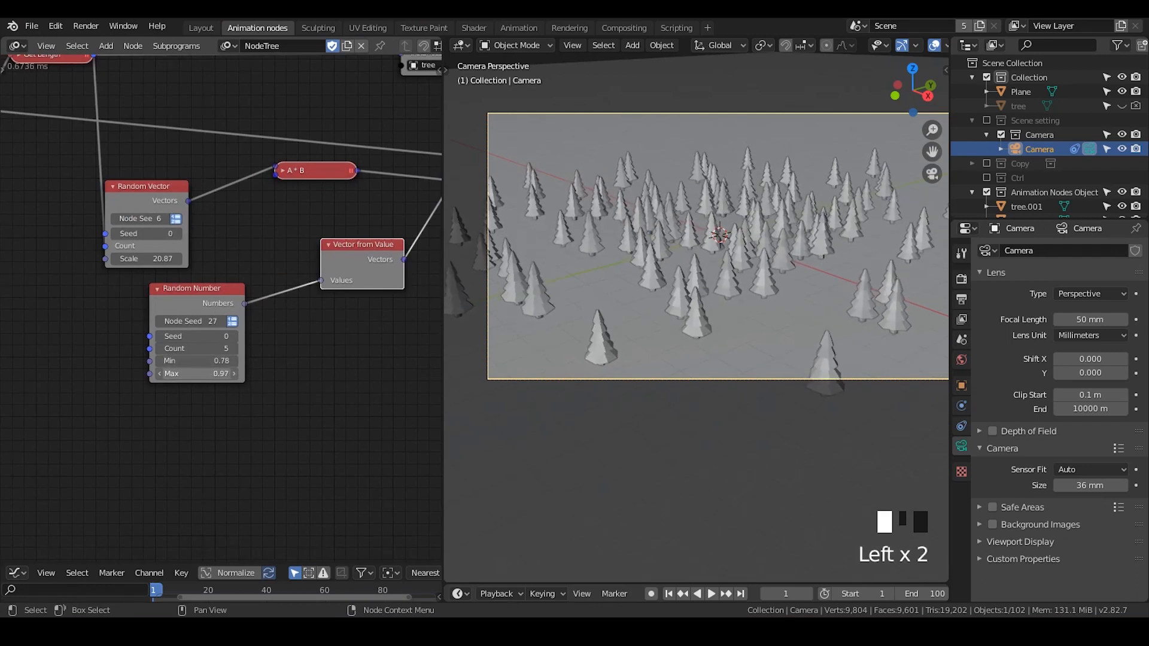
- Connect the Get Length output to the Random Number's Count input and tidy the links with a reroute
{"action": "middle_click_drag", "start_coordinate": [304, 312], "coordinate": [418, 394]}
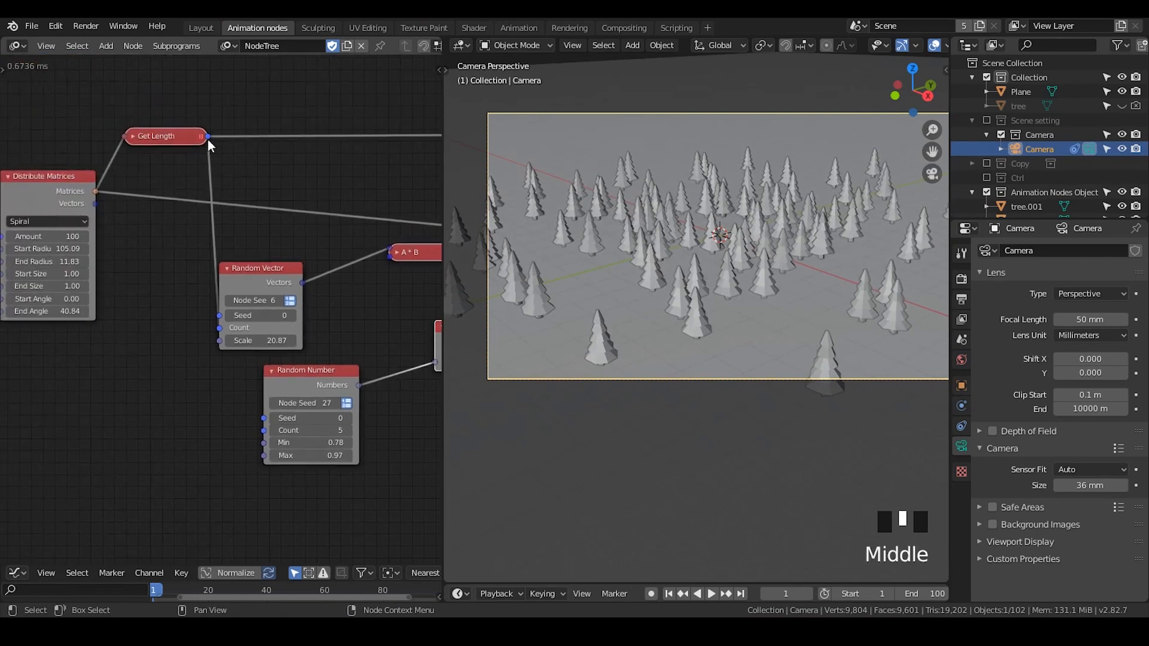
{"action": "mouse_move", "coordinate": [207, 138]}
{"action": "left_mouse_down"}
{"action": "mouse_move", "coordinate": [275, 423]}
{"action": "mouse_move", "coordinate": [264, 430]}
{"action": "left_mouse_up"}
{"action": "left_click_drag", "start_coordinate": [258, 269], "coordinate": [308, 254]}
{"action": "right_click_drag", "start_coordinate": [270, 225], "coordinate": [224, 292], "text": "shift"}
{"action": "key", "text": "g"}
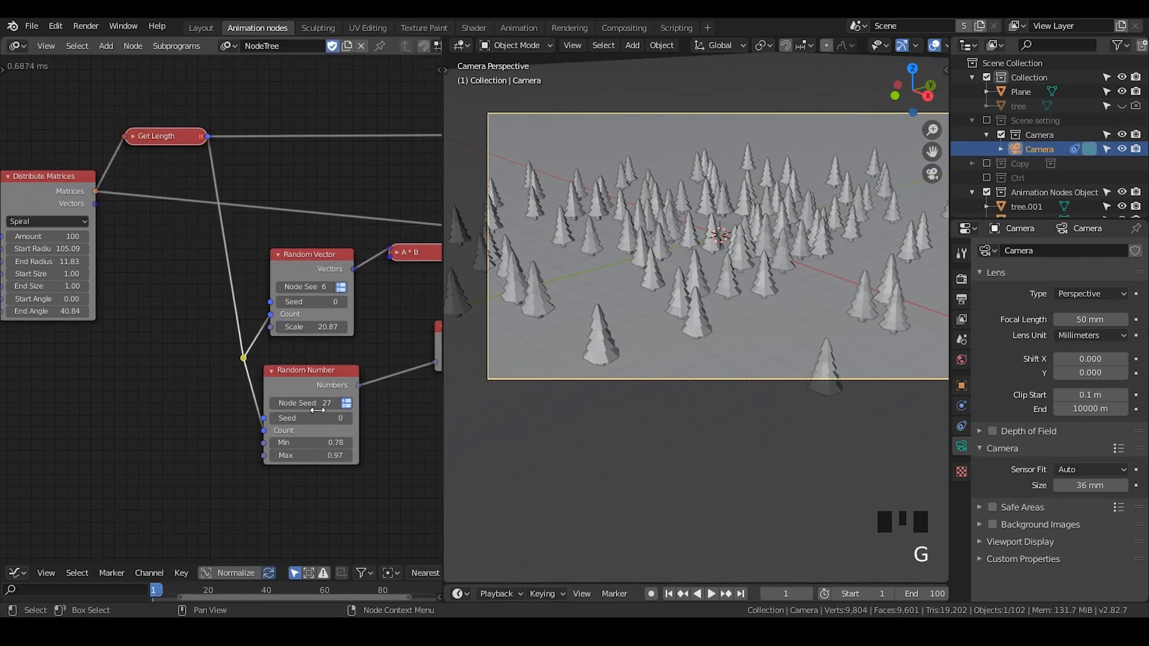
{"action": "left_click", "coordinate": [244, 358]}
- Set the Random Vector scale to -3.91
{"action": "middle_click_drag", "start_coordinate": [432, 373], "coordinate": [397, 315]}
{"action": "scroll", "coordinate": [745, 372], "scroll_direction": "up", "scroll_amount": 2}
{"action": "middle_click_drag", "start_coordinate": [746, 372], "coordinate": [749, 422], "text": "shift"}
{"action": "scroll", "coordinate": [741, 408], "scroll_direction": "down", "scroll_amount": 2}
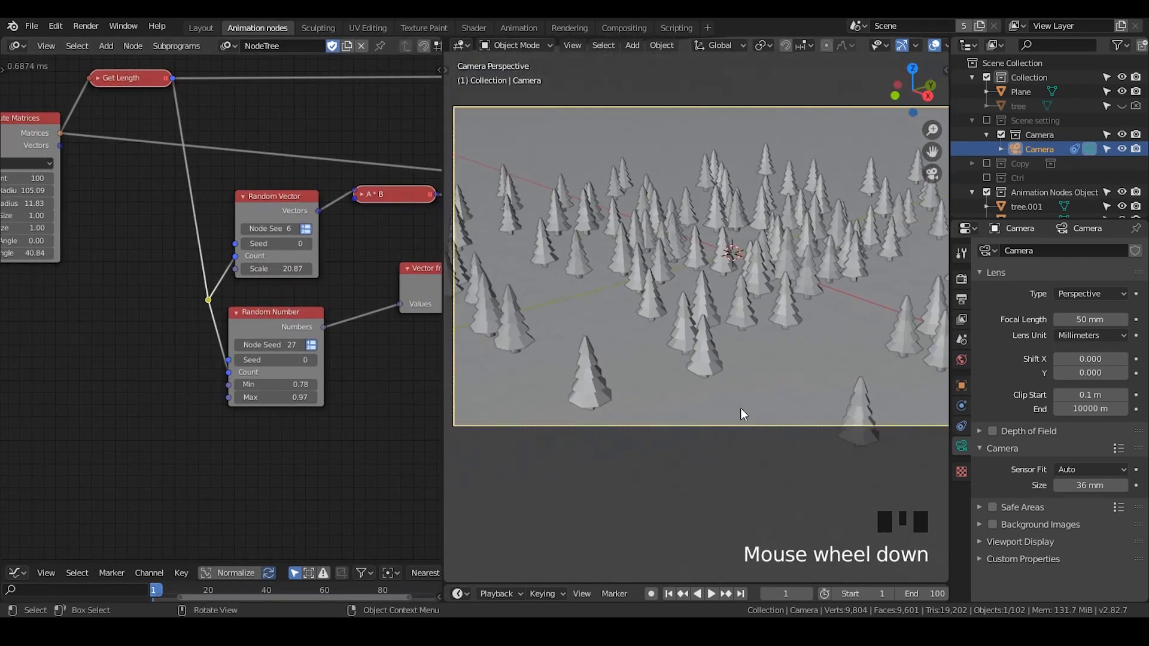
{"action": "left_click_drag", "start_coordinate": [277, 269], "coordinate": [233, 269]}
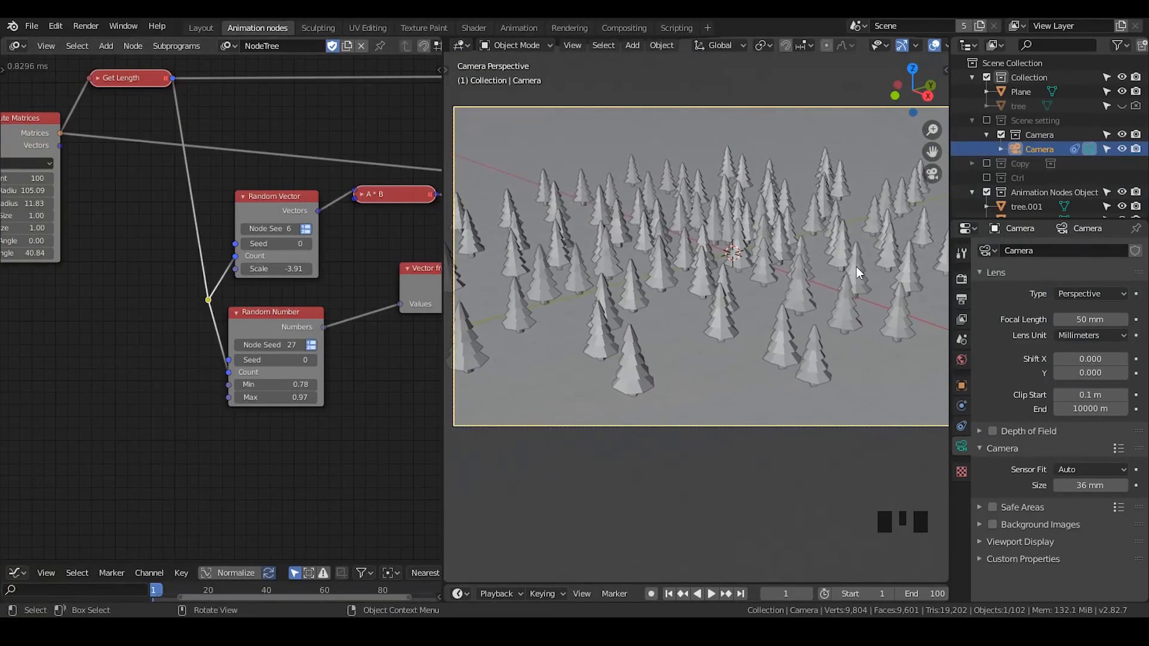
{"action": "middle_click_drag", "start_coordinate": [857, 267], "coordinate": [773, 318], "text": "shift"}
{"action": "scroll", "coordinate": [781, 299], "scroll_direction": "down", "scroll_amount": 2}
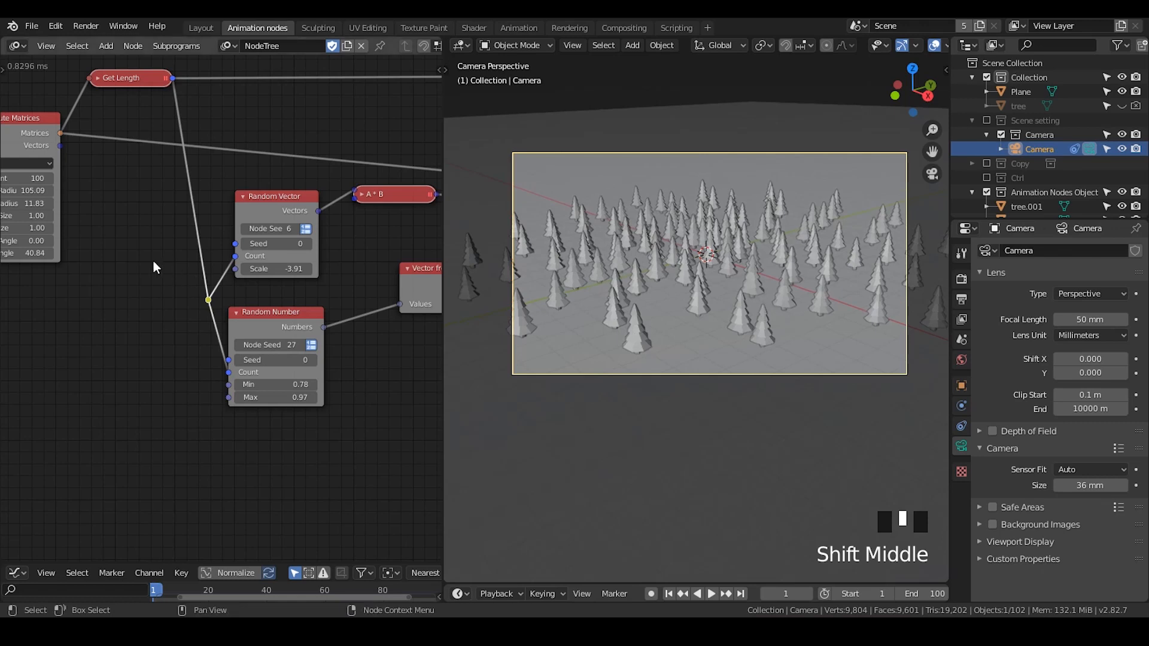
- Set the Distribute Matrices Amount to 63
{"action": "middle_click_drag", "start_coordinate": [154, 261], "coordinate": [217, 263]}
{"action": "left_click_drag", "start_coordinate": [57, 175], "coordinate": [20, 175]}
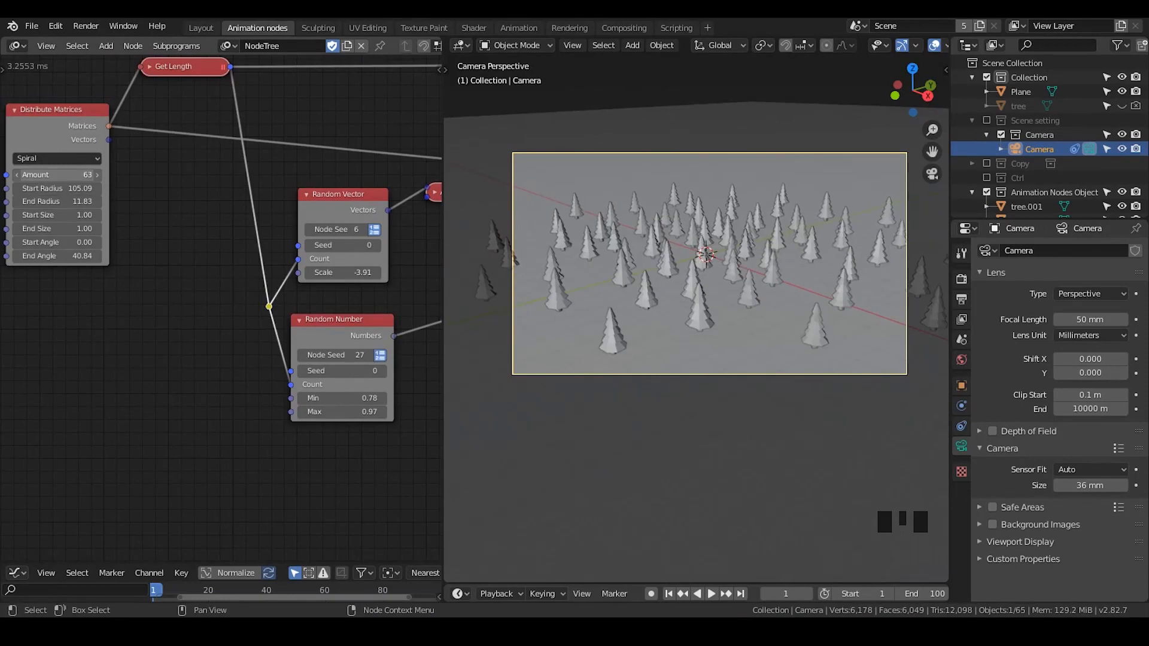
- Set the Random Vector scale to 4.67
{"action": "scroll", "coordinate": [792, 286], "scroll_direction": "up", "scroll_amount": 4}
{"action": "scroll", "coordinate": [785, 310], "scroll_direction": "down", "scroll_amount": 2, "text": "shift"}
{"action": "scroll", "coordinate": [795, 353], "scroll_direction": "down", "scroll_amount": 2}
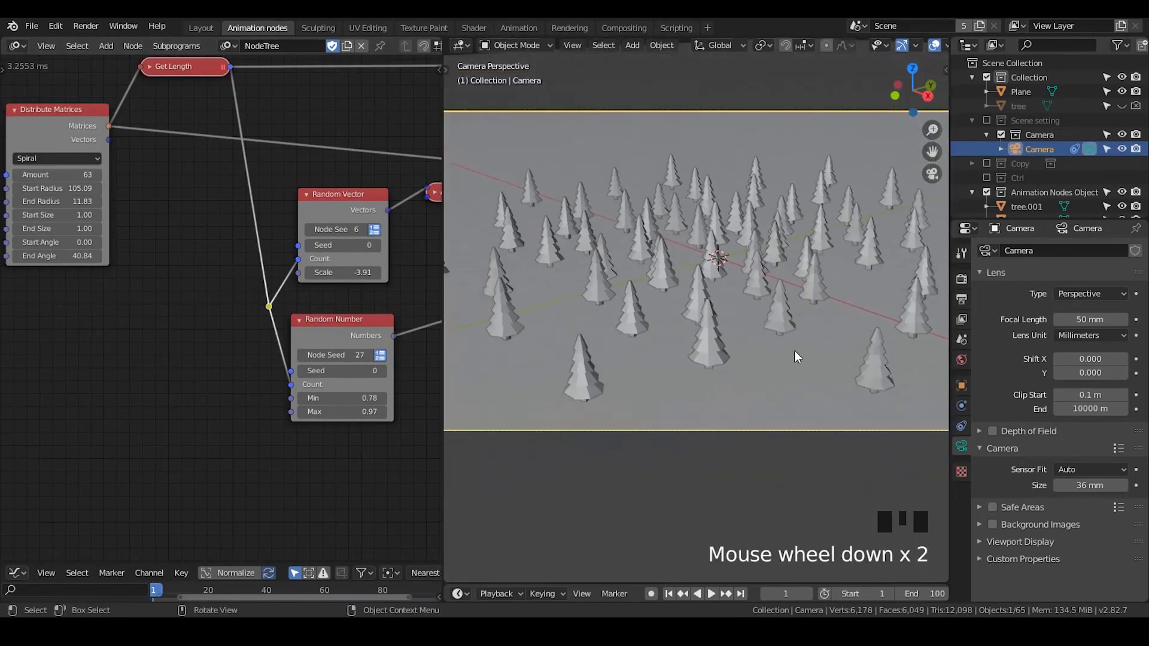
{"action": "middle_click_drag", "start_coordinate": [791, 346], "coordinate": [790, 350], "text": "shift"}
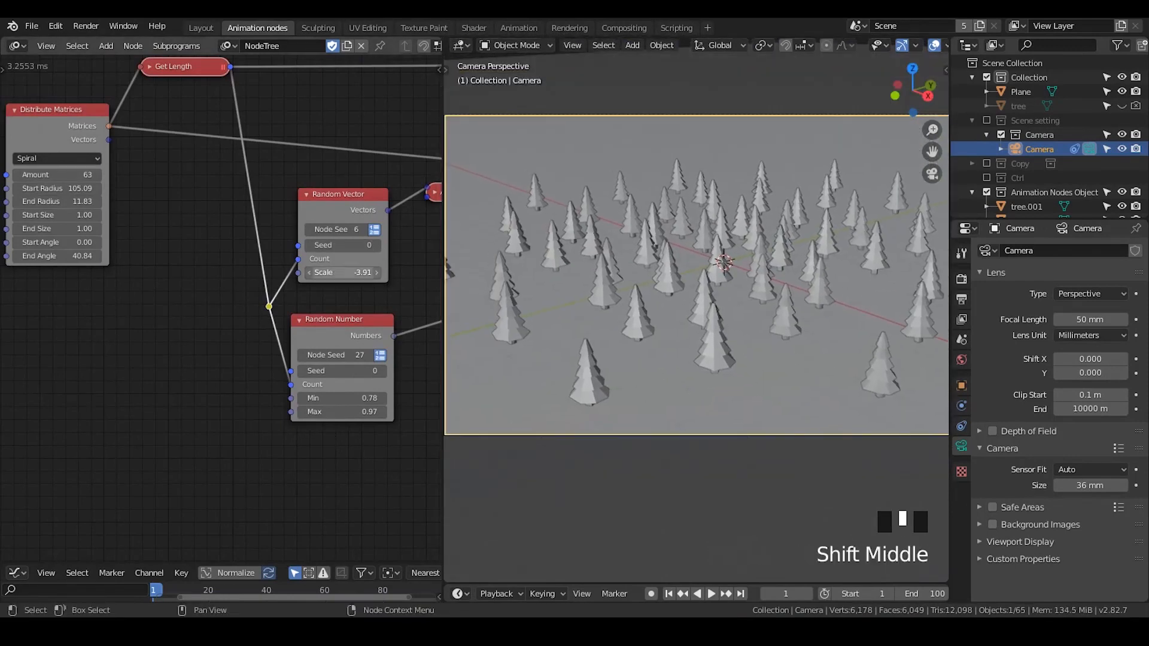
{"action": "left_click_drag", "start_coordinate": [353, 248], "coordinate": [372, 248]}
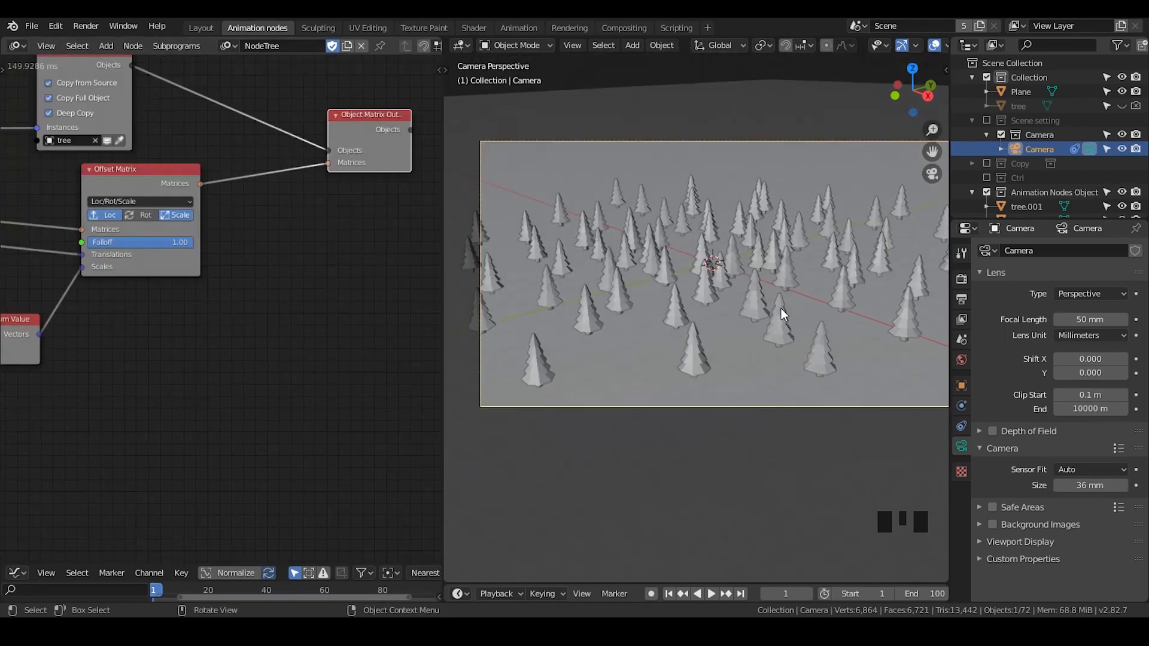
- Select a tree in the scene and add a Shape Keys from Object node beside the Object Matrix Output node
{"action": "middle_click_drag", "start_coordinate": [321, 232], "coordinate": [185, 231]}
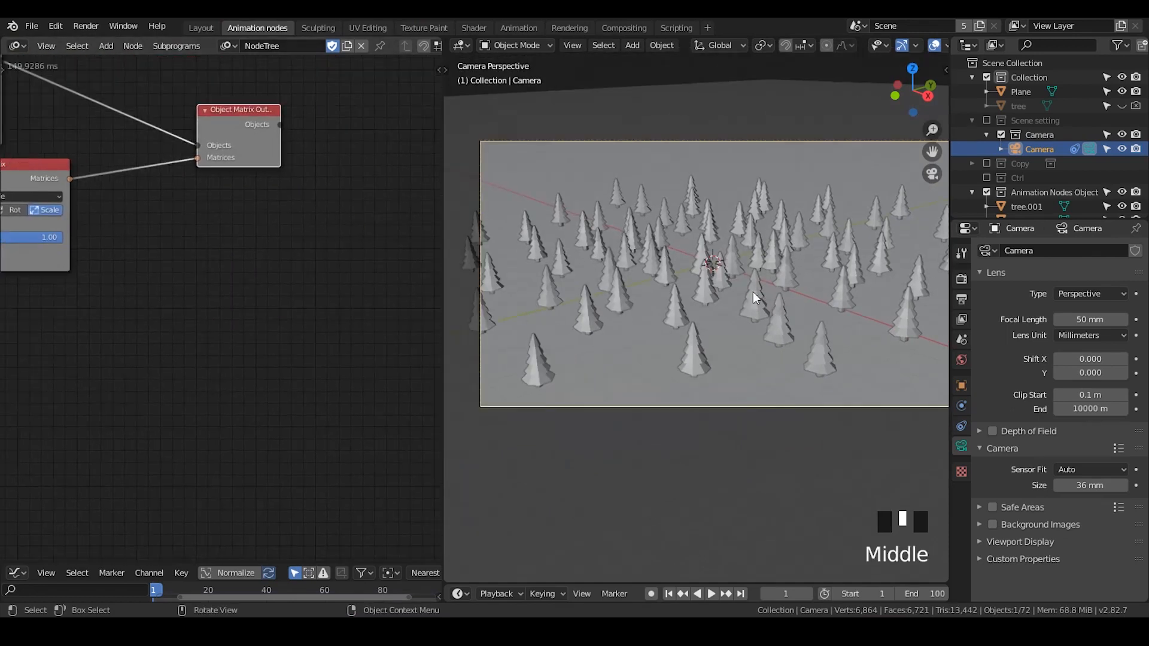
{"action": "scroll", "coordinate": [753, 292], "scroll_direction": "up", "scroll_amount": 2}
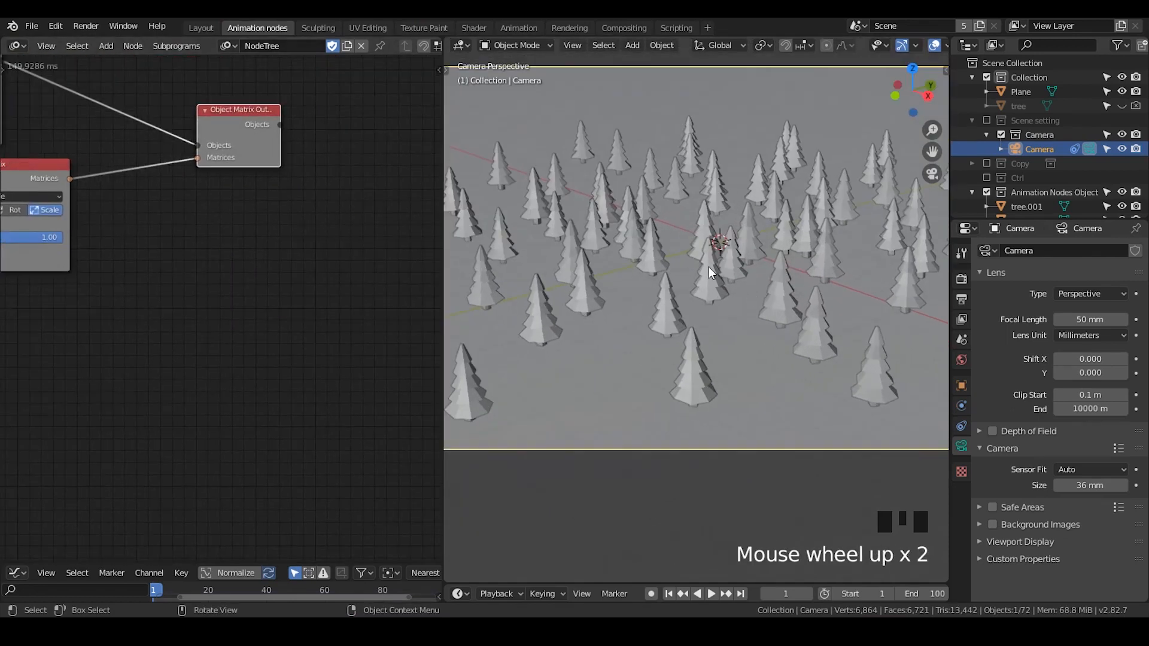
{"action": "left_click", "coordinate": [709, 288]}
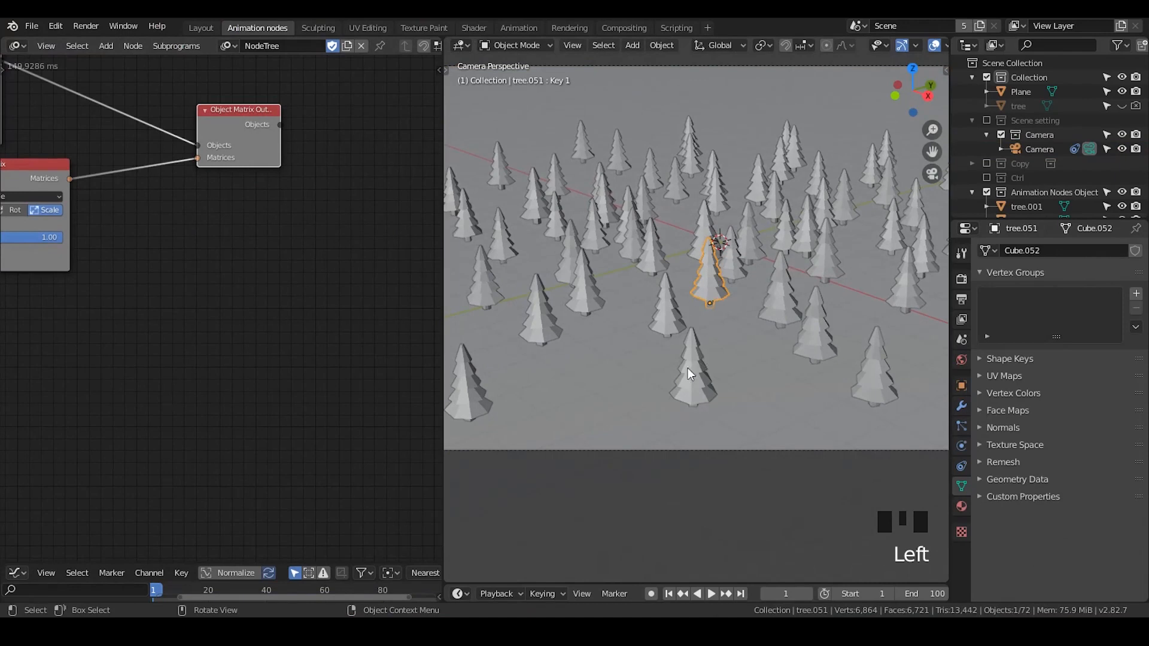
{"action": "middle_click_drag", "start_coordinate": [249, 129], "coordinate": [190, 159]}
{"action": "left_click_drag", "start_coordinate": [190, 159], "coordinate": [165, 157]}
{"action": "middle_click_drag", "start_coordinate": [280, 179], "coordinate": [241, 188]}
{"action": "key", "text": "ctrl+a"}
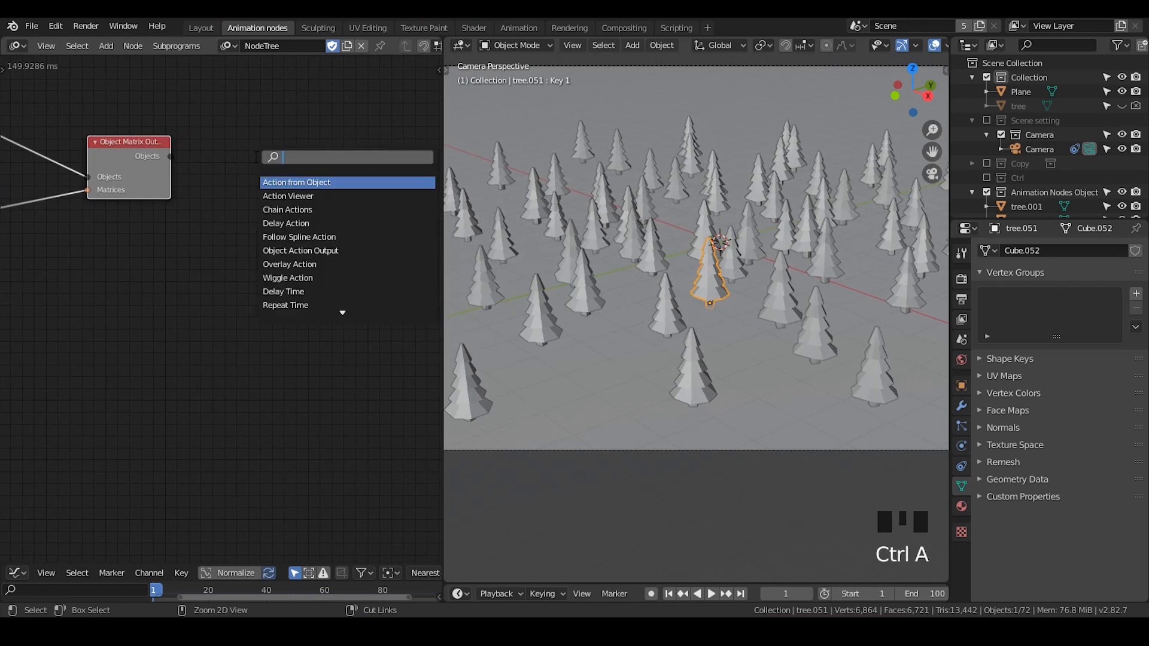
{"action": "type", "text": "shape"}
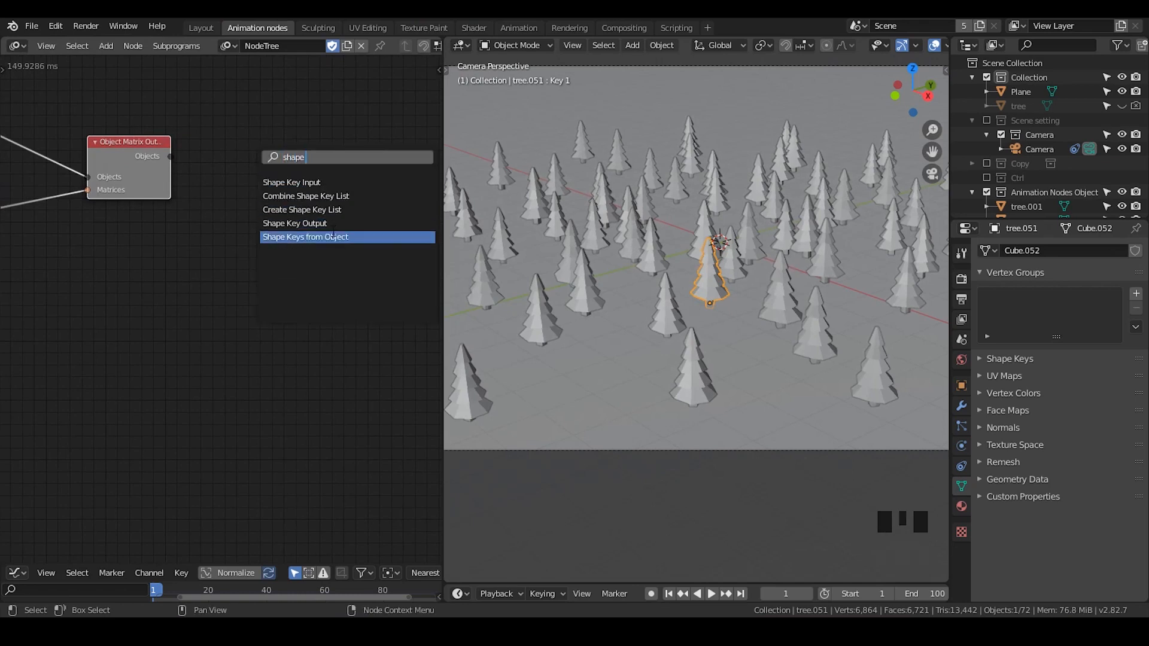
{"action": "left_click", "coordinate": [283, 236]}
{"action": "left_click", "coordinate": [287, 137]}
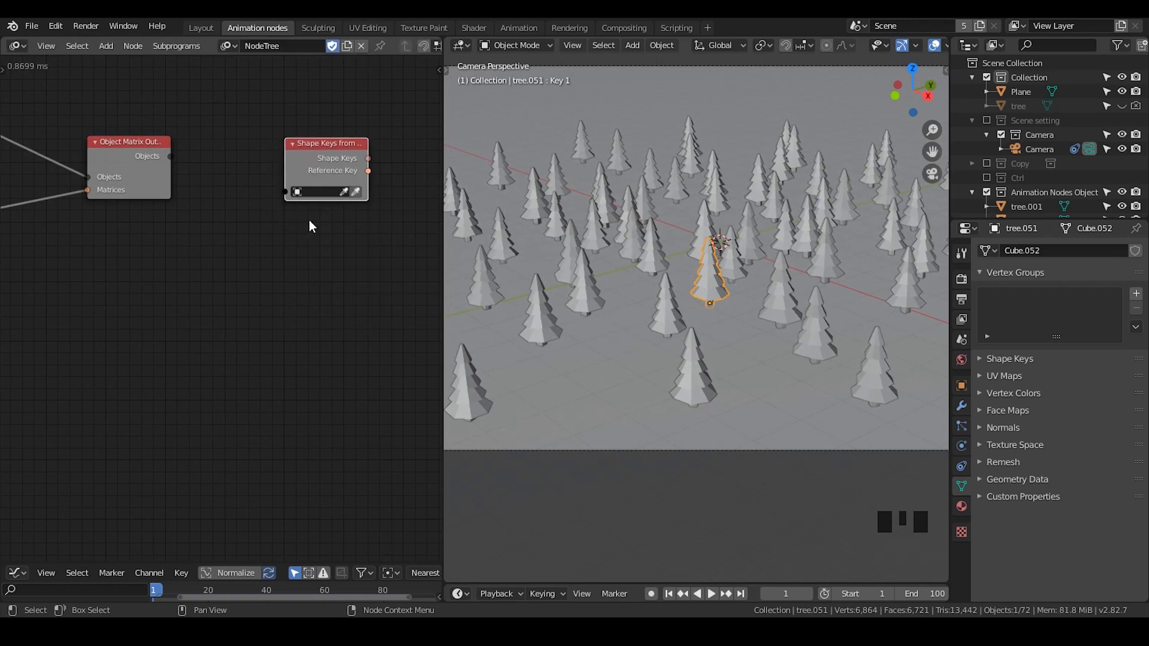
- Try linking the output Objects to the Shape Keys from Object node, then delete the auto-inserted Get List Element node
{"action": "scroll", "coordinate": [225, 174], "scroll_direction": "up", "scroll_amount": 2}
{"action": "middle_click_drag", "start_coordinate": [225, 174], "coordinate": [133, 163]}
{"action": "left_click_drag", "start_coordinate": [138, 158], "coordinate": [273, 197]}
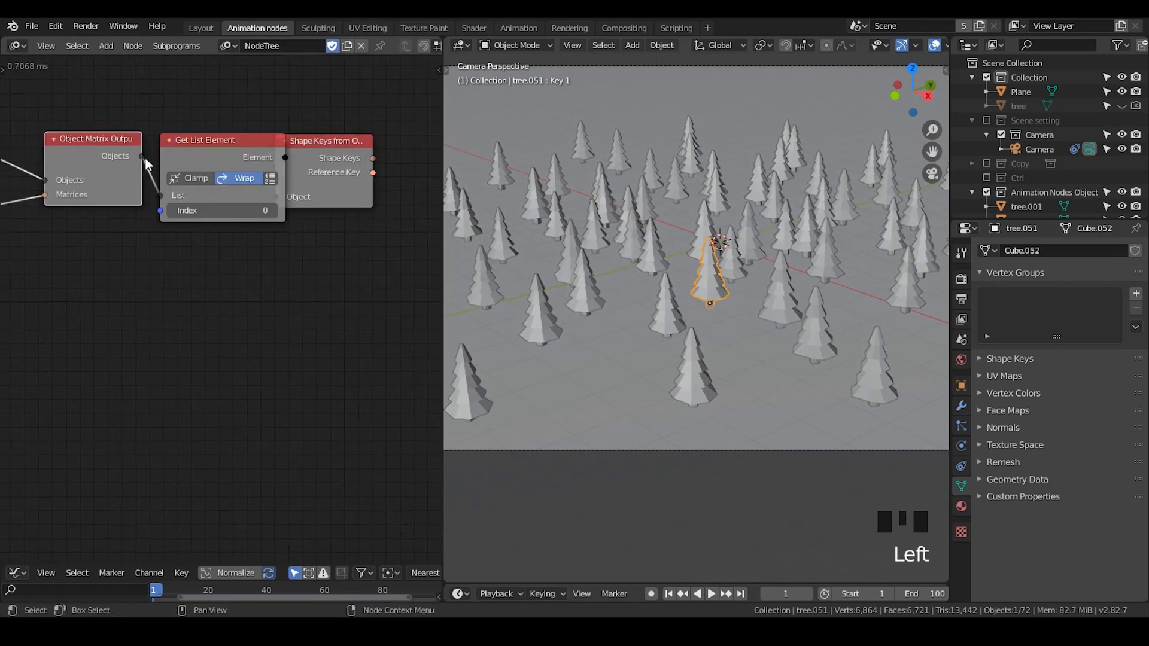
{"action": "left_click_drag", "start_coordinate": [333, 149], "coordinate": [397, 134]}
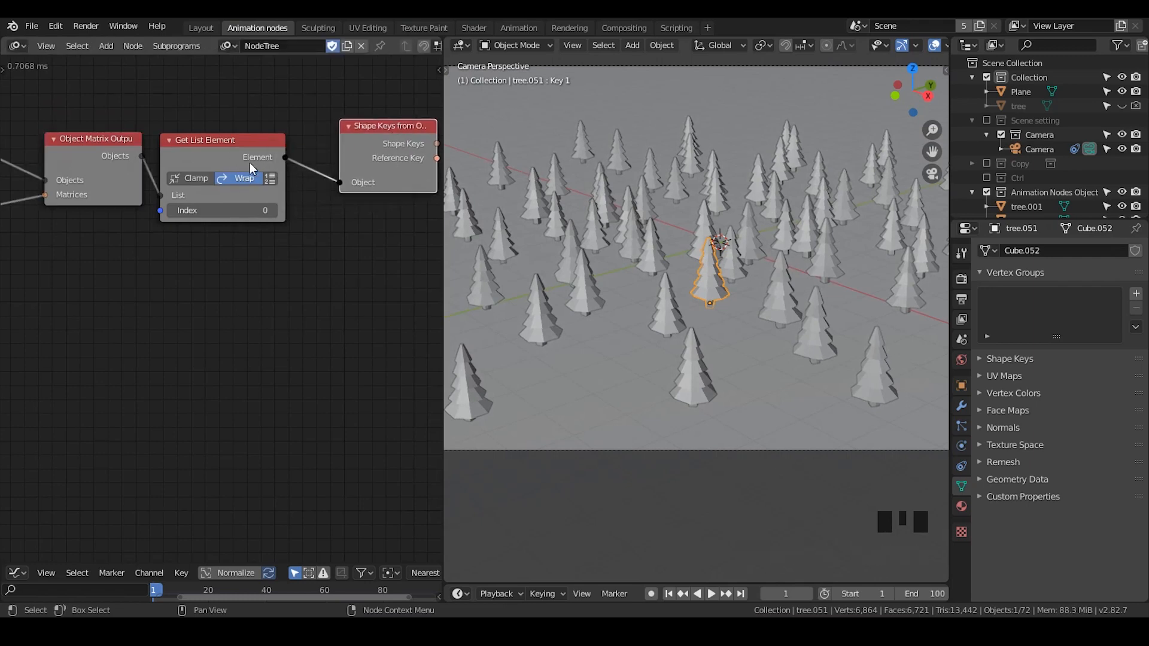
{"action": "left_click", "coordinate": [238, 152]}
{"action": "key", "text": "x"}
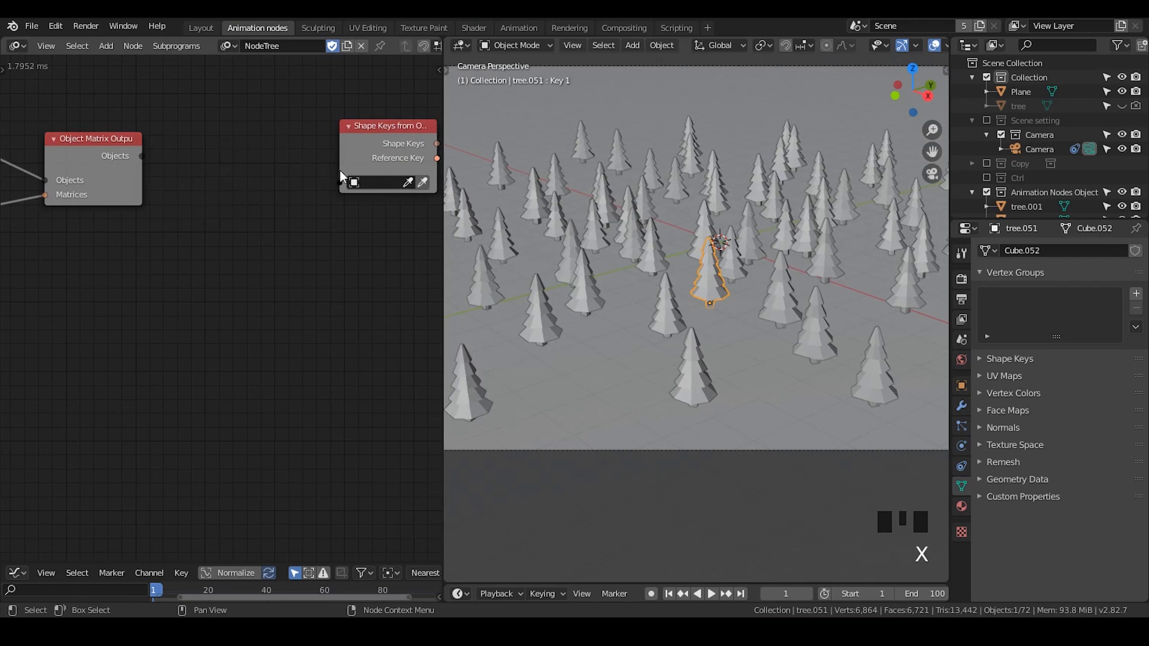
- Create a loop through the Object Matrix Output's Objects, adding a My Loop subprogram with its Loop Input node
{"action": "left_click_drag", "start_coordinate": [396, 151], "coordinate": [218, 328]}
{"action": "scroll", "coordinate": [218, 327], "scroll_direction": "down", "scroll_amount": 3}
{"action": "middle_click_drag", "start_coordinate": [151, 219], "coordinate": [192, 178]}
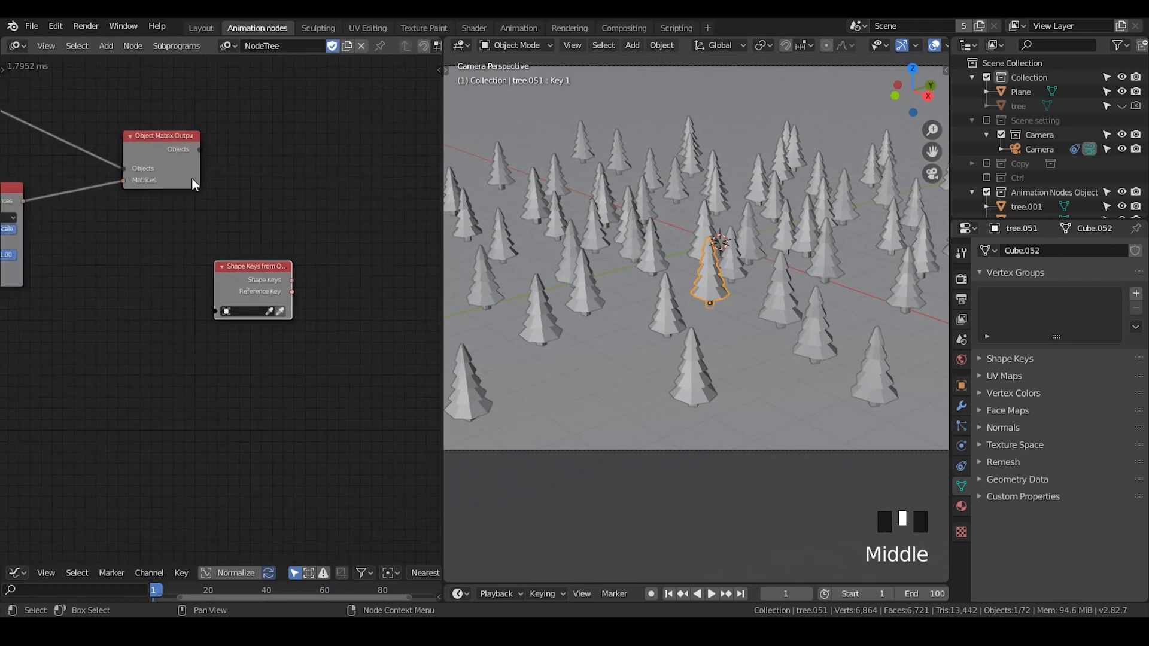
{"action": "left_click", "coordinate": [175, 150]}
{"action": "scroll", "coordinate": [195, 210], "scroll_direction": "up", "scroll_amount": 1}
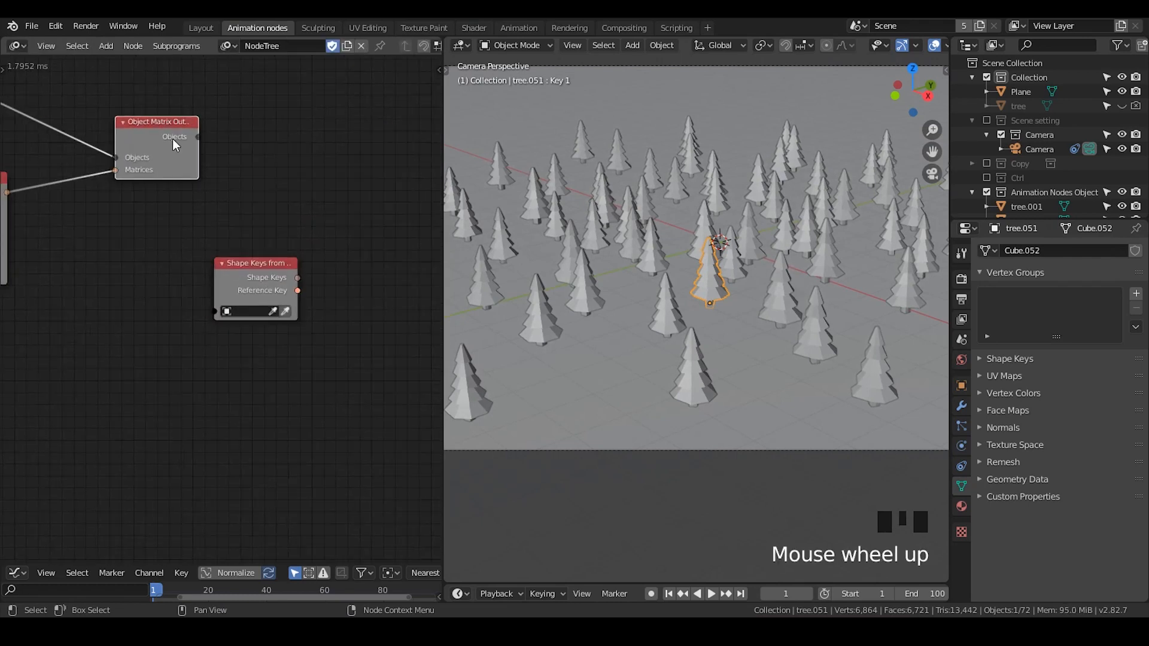
{"action": "key", "text": "w"}
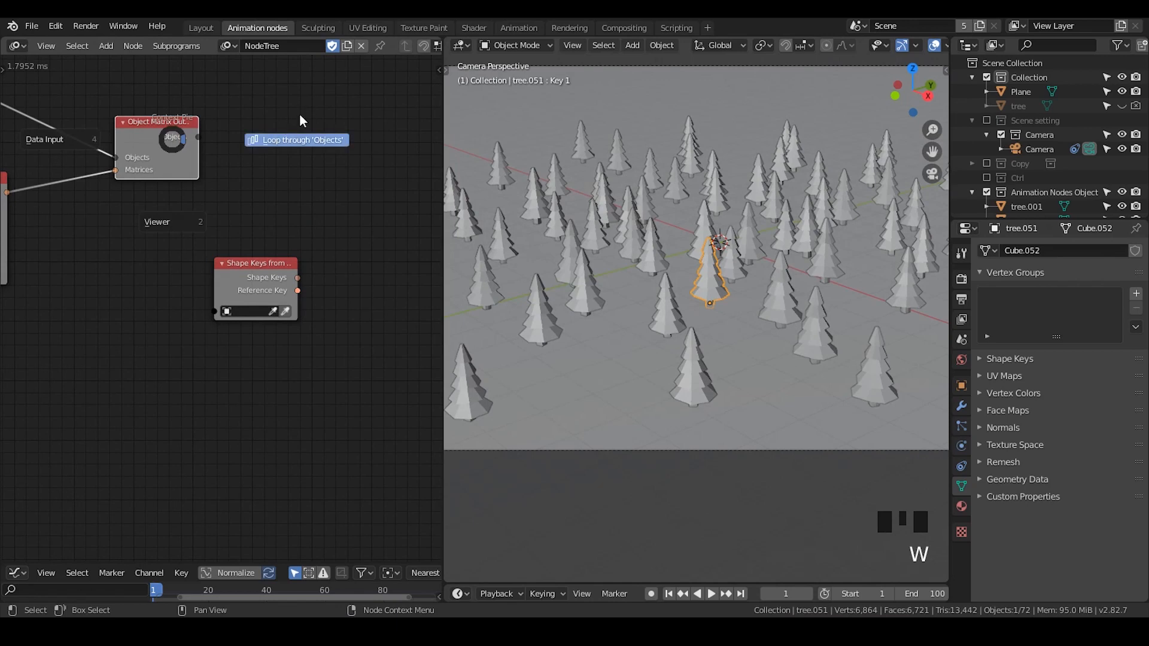
{"action": "left_click", "coordinate": [293, 140]}
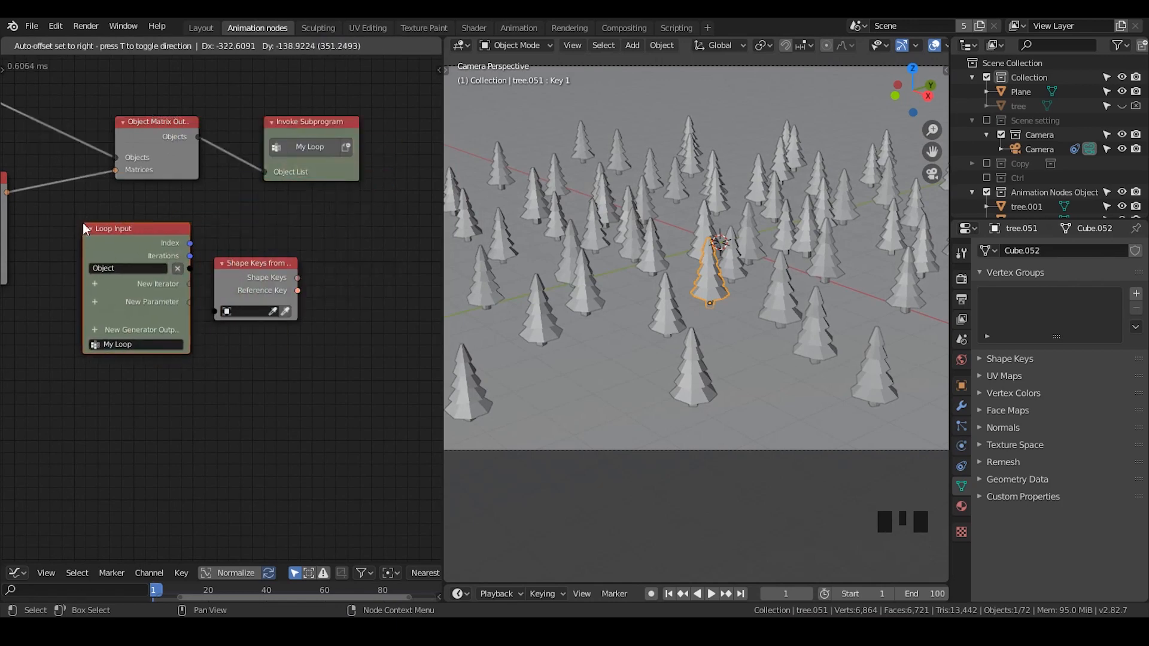
{"action": "left_click", "coordinate": [82, 223]}
{"action": "left_click_drag", "start_coordinate": [254, 271], "coordinate": [343, 246]}
{"action": "left_click_drag", "start_coordinate": [170, 233], "coordinate": [187, 232]}
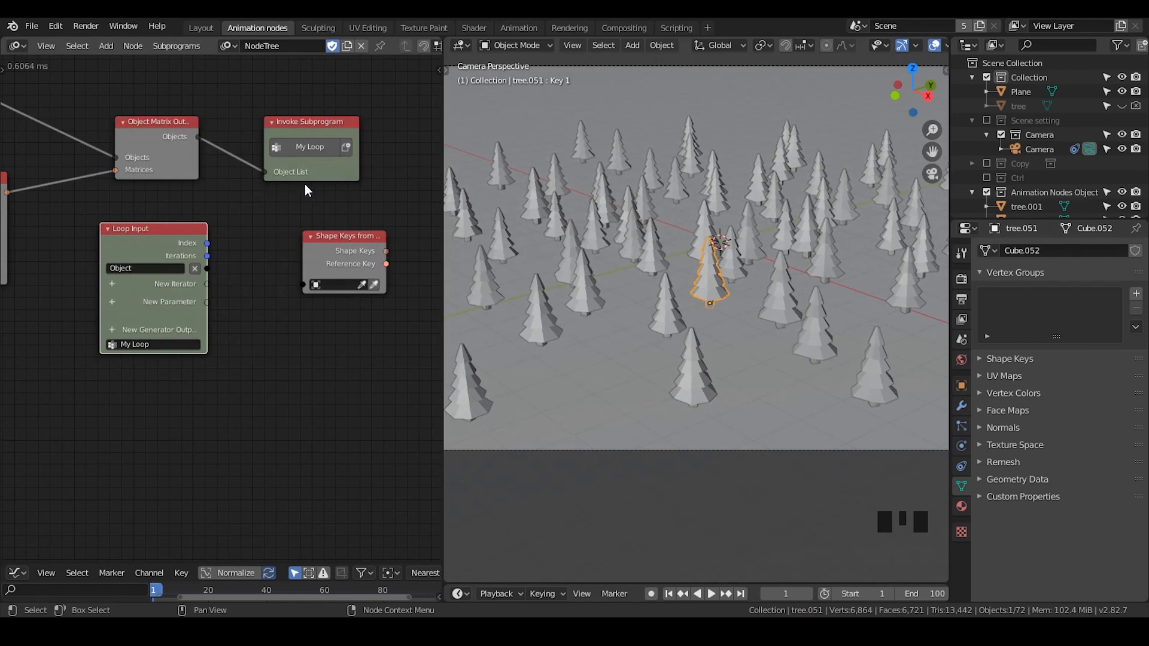
- Connect the Loop Input's Object to the Object input of the Shape Keys from Object node
{"action": "scroll", "coordinate": [311, 229], "scroll_direction": "up", "scroll_amount": 2}
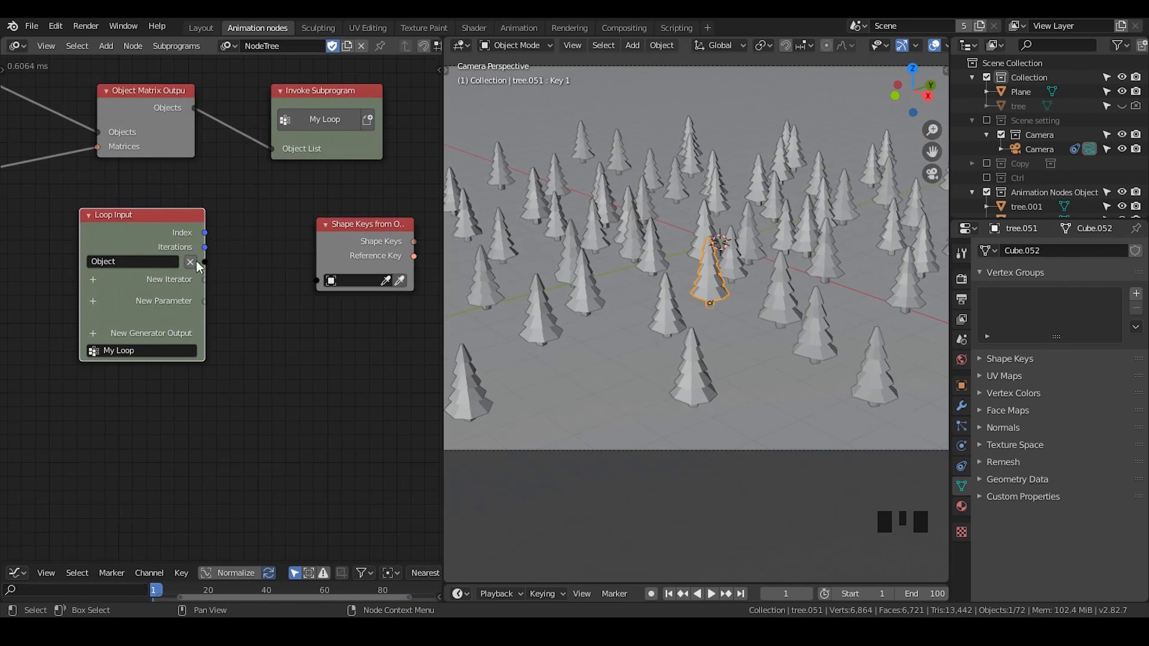
{"action": "left_click_drag", "start_coordinate": [204, 262], "coordinate": [300, 263]}
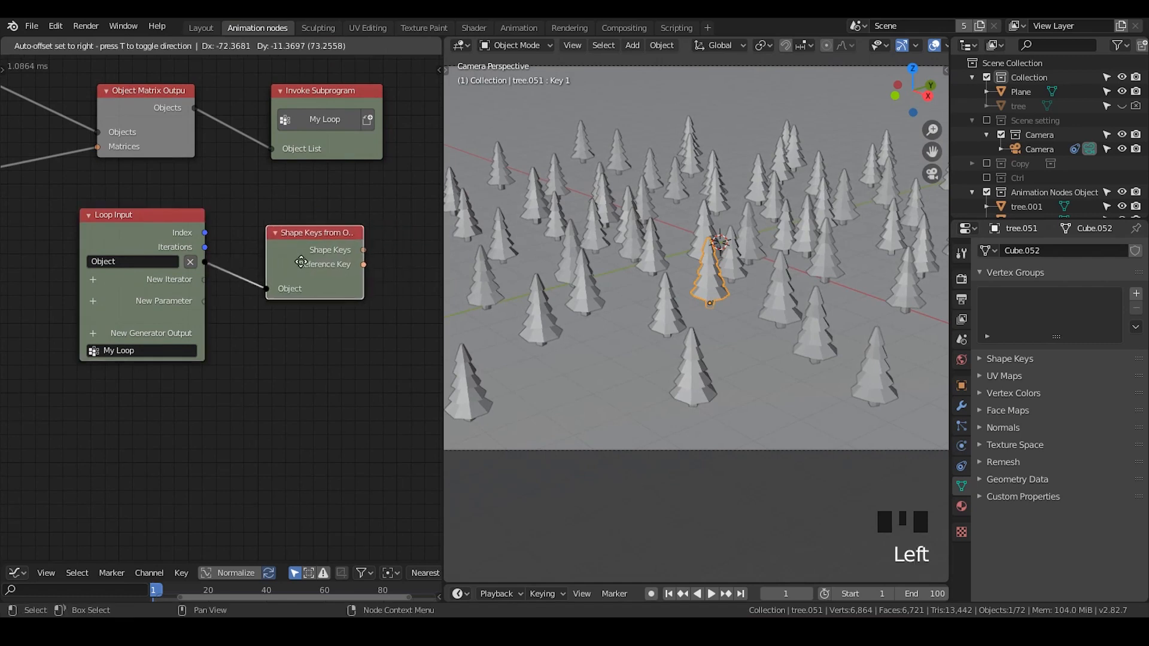
{"action": "middle_click_drag", "start_coordinate": [329, 318], "coordinate": [264, 315]}
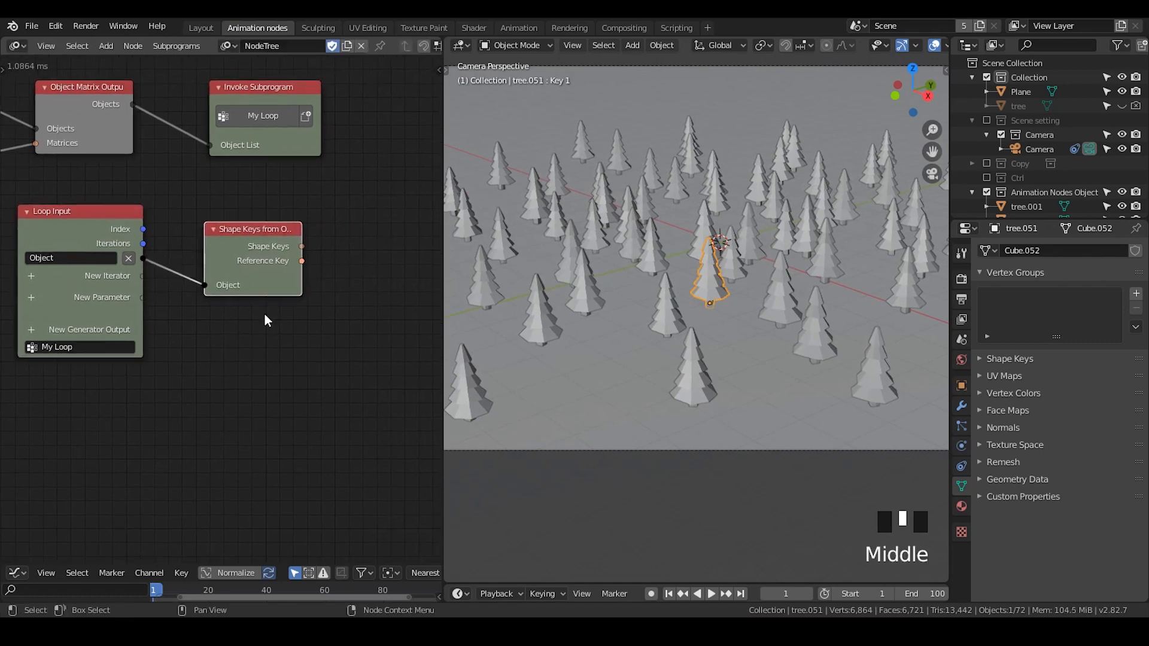
{"action": "scroll", "coordinate": [247, 274], "scroll_direction": "down", "scroll_amount": 1}
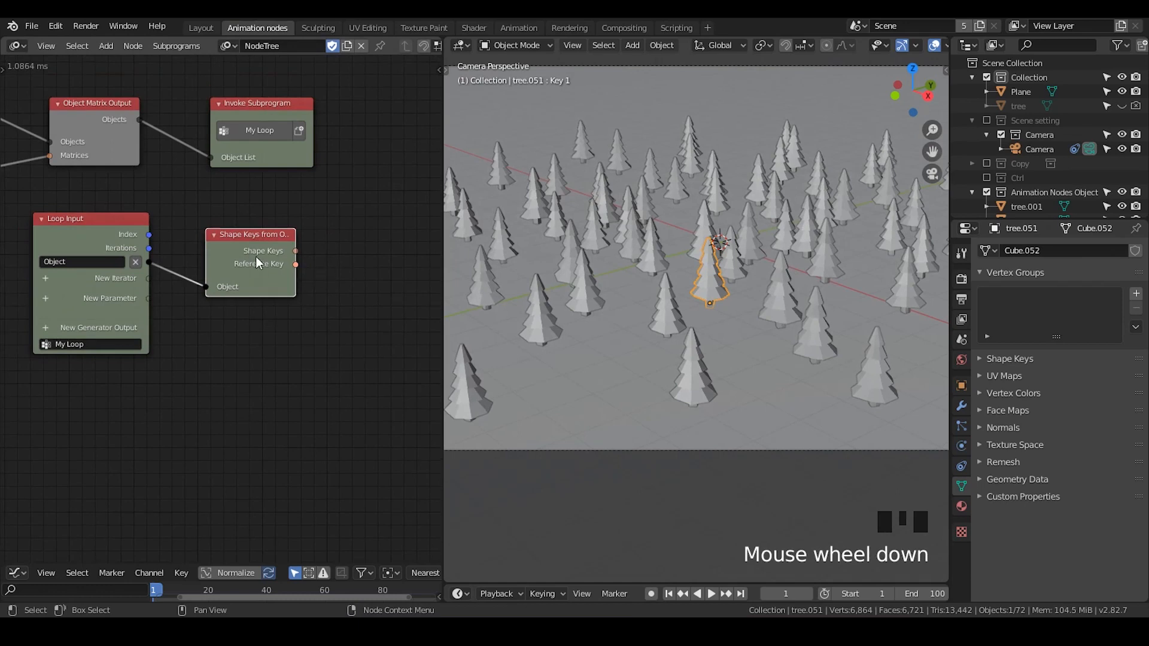
{"action": "left_click_drag", "start_coordinate": [257, 262], "coordinate": [247, 247]}
{"action": "left_click", "coordinate": [350, 233]}
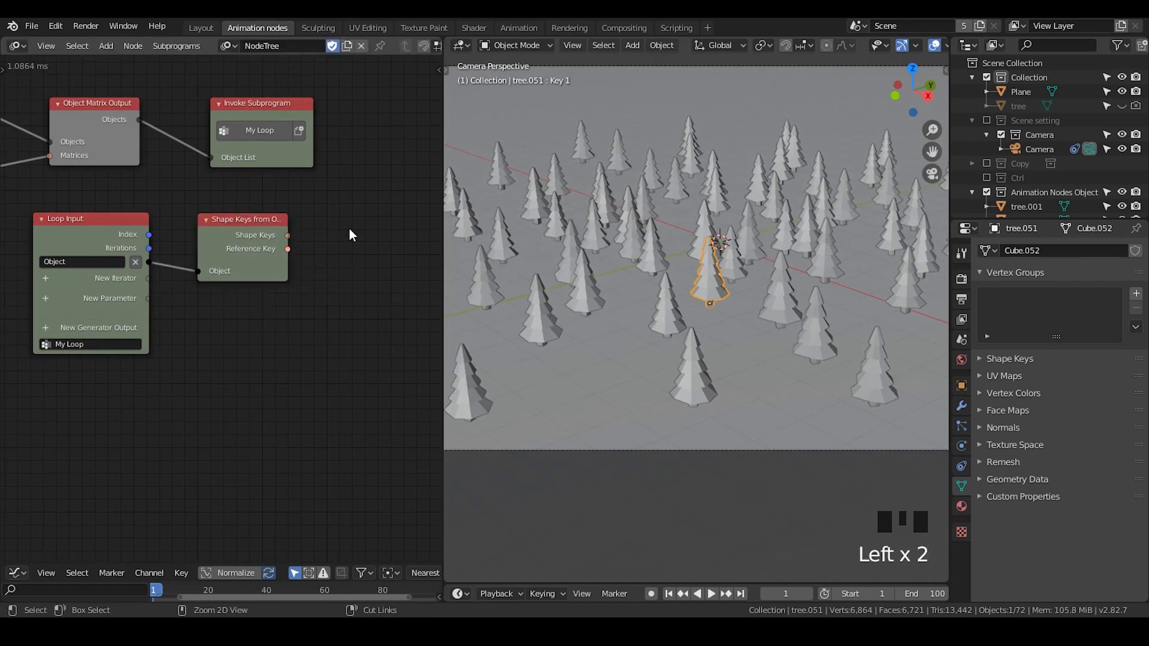
- Add a Shape Key Output node and feed it the Shape Keys output from Shape Keys from Object
{"action": "key", "text": "ctrl+a"}
{"action": "type", "text": "shape"}
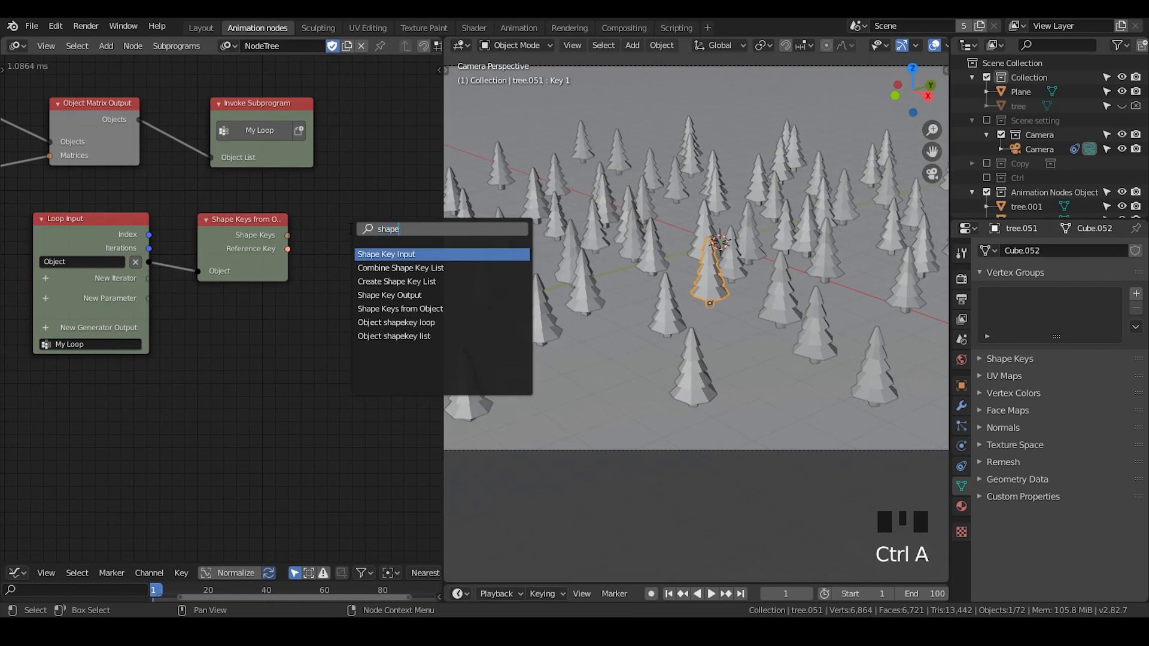
{"action": "type", "text": " key"}
{"action": "key", "text": "Down"}
{"action": "key", "text": "Down"}
{"action": "key", "text": "Down"}
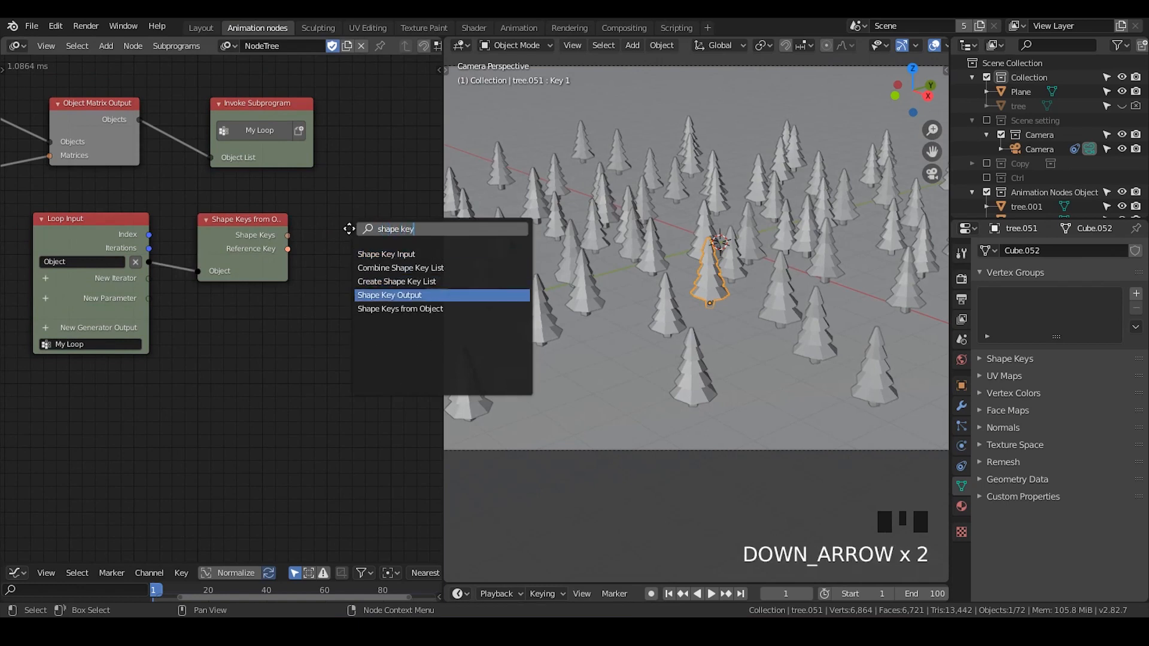
{"action": "key", "text": "Return"}
{"action": "left_click_drag", "start_coordinate": [288, 235], "coordinate": [289, 239]}
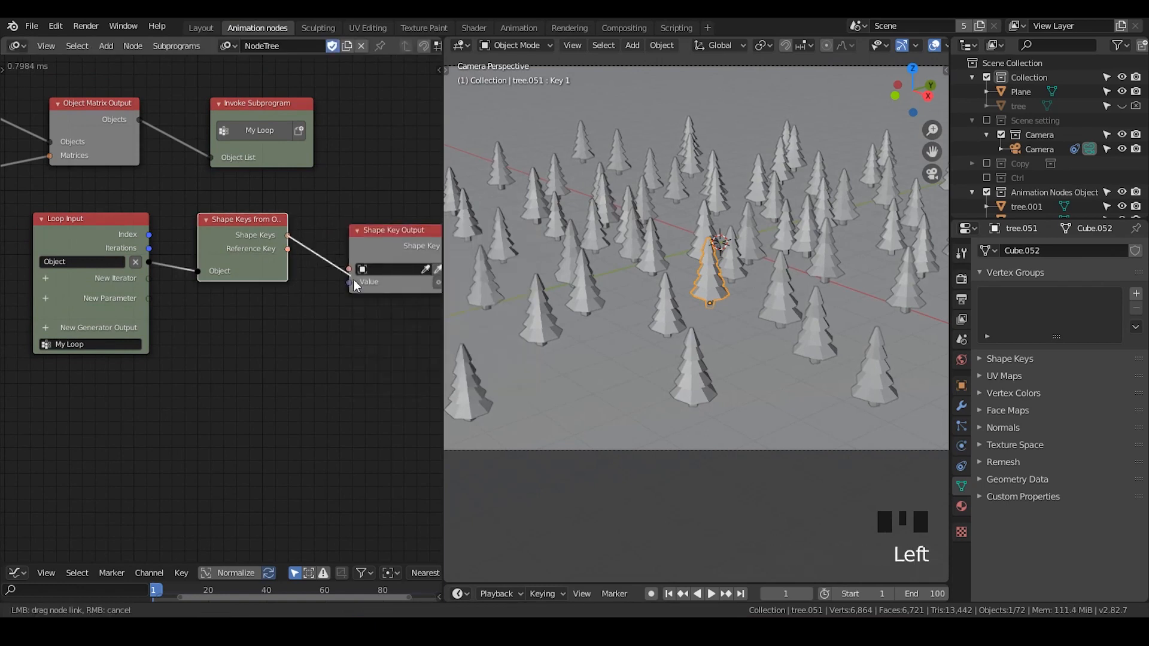
{"action": "left_click_drag", "start_coordinate": [354, 279], "coordinate": [358, 261]}
{"action": "left_click_drag", "start_coordinate": [378, 233], "coordinate": [398, 225]}
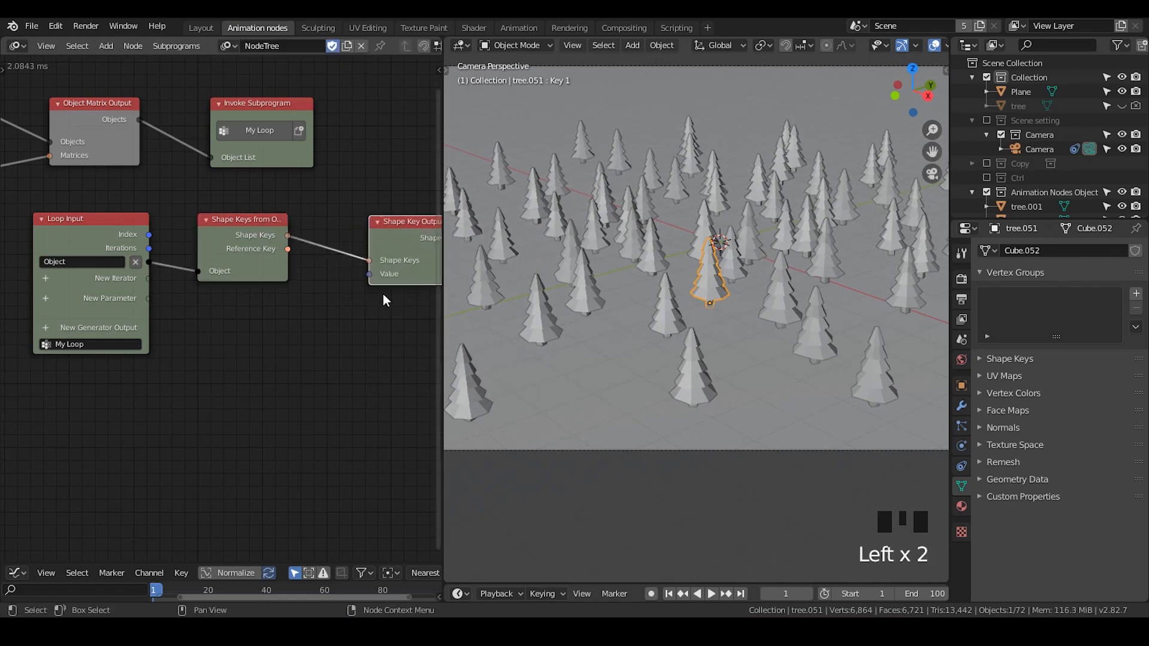
- Expose the Shape Key Output's Value as a new Loop Input parameter named Value
{"action": "middle_click_drag", "start_coordinate": [384, 293], "coordinate": [346, 289]}
{"action": "left_click", "coordinate": [310, 286]}
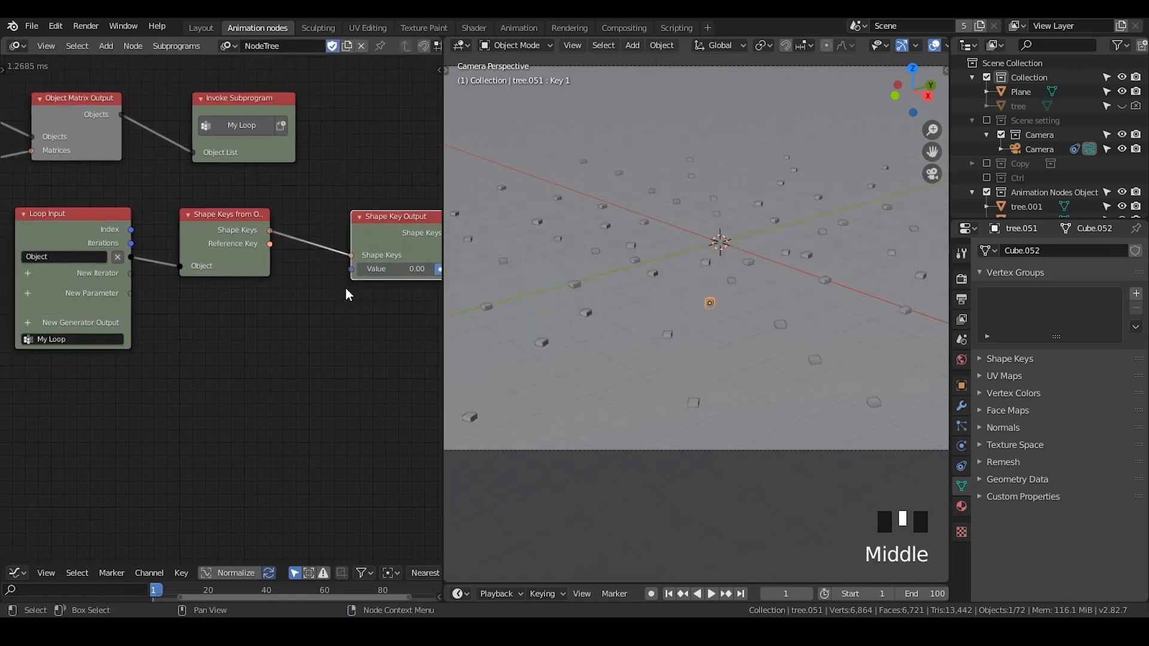
{"action": "left_click_drag", "start_coordinate": [350, 270], "coordinate": [134, 272]}
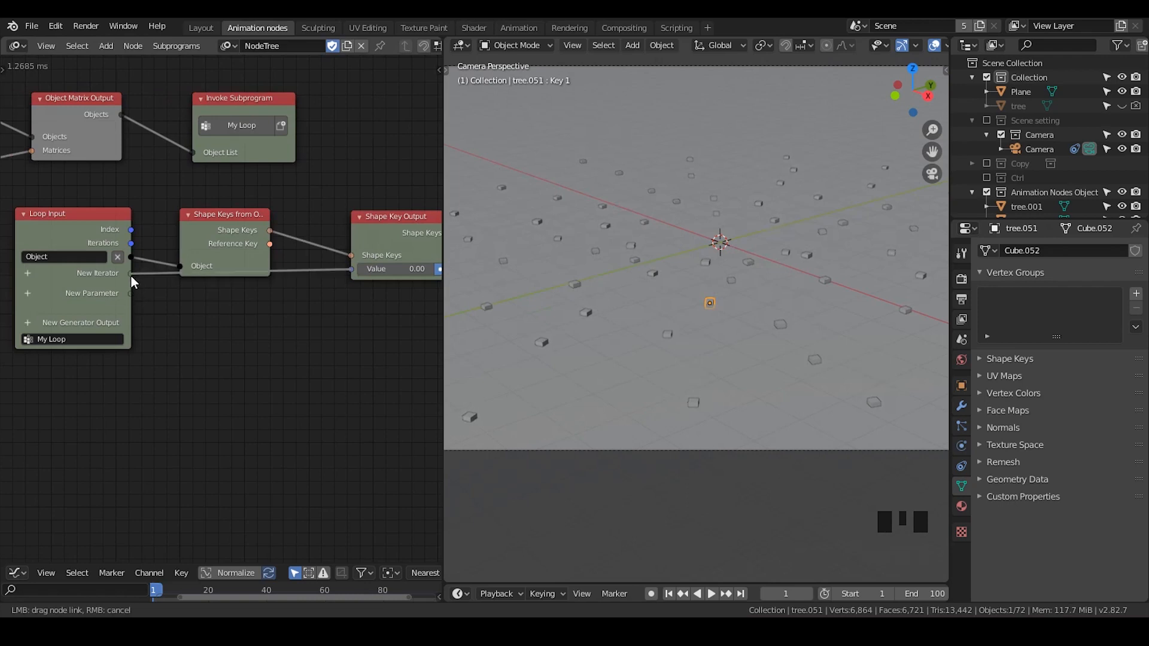
{"action": "left_click_drag", "start_coordinate": [212, 226], "coordinate": [241, 222]}
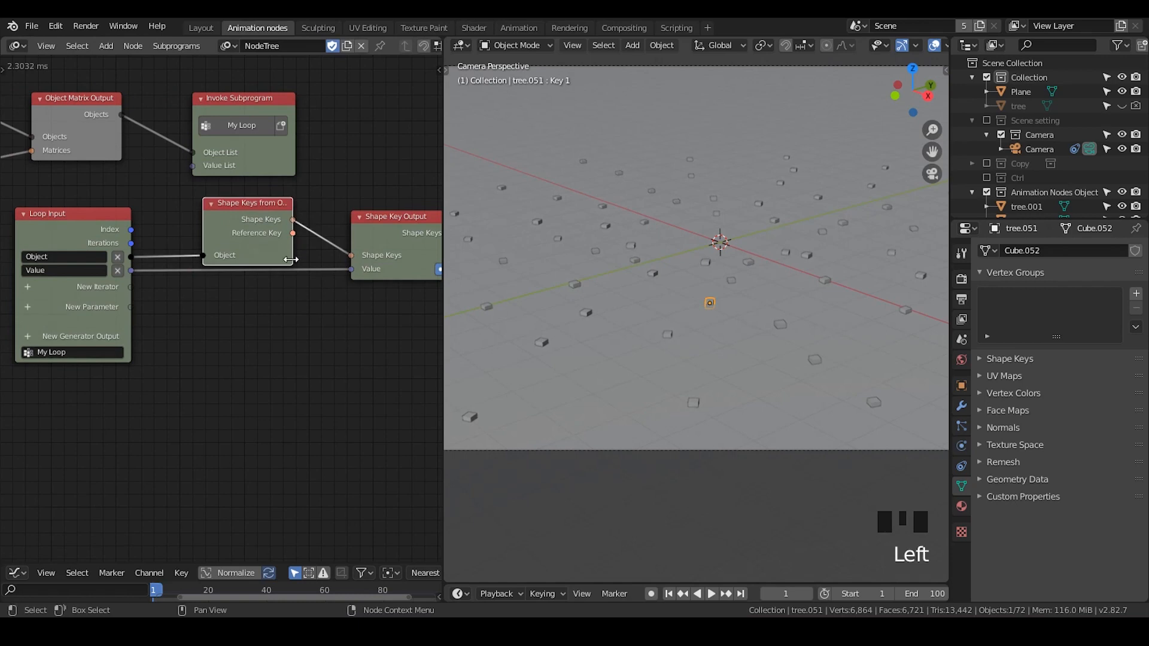
- Box-select the loop nodes and move them to a clear area of the node tree
{"action": "scroll", "coordinate": [254, 342], "scroll_direction": "down", "scroll_amount": 1}
{"action": "middle_click_drag", "start_coordinate": [254, 341], "coordinate": [257, 276]}
{"action": "left_click_drag", "start_coordinate": [363, 174], "coordinate": [84, 293]}
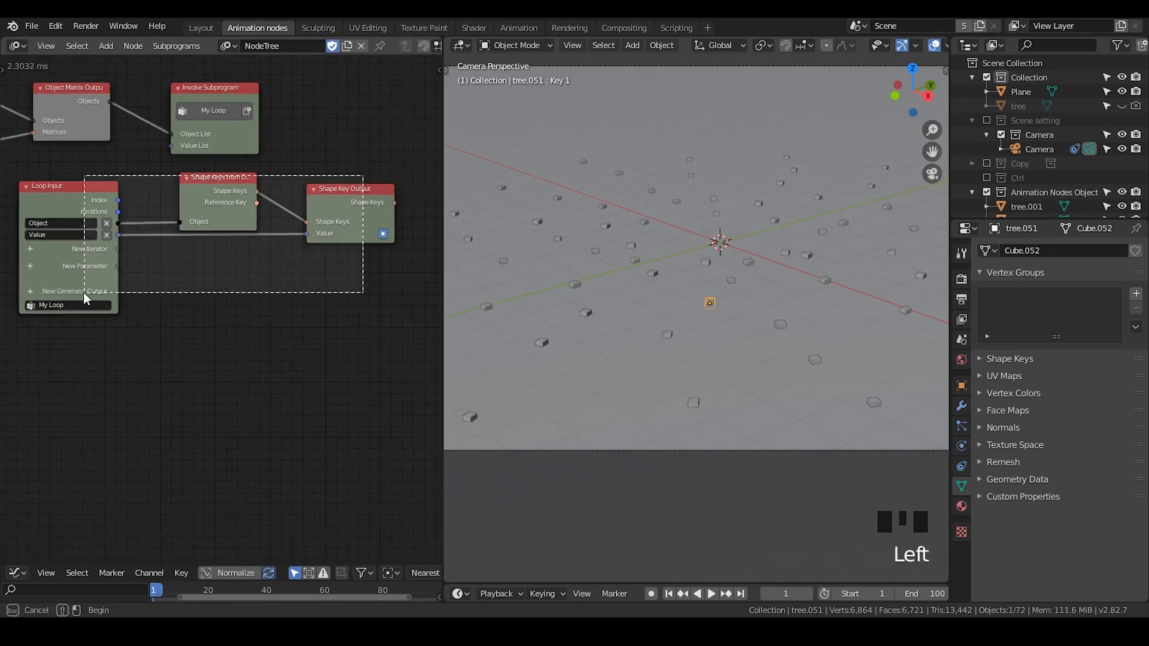
{"action": "key", "text": "g"}
{"action": "left_click", "coordinate": [105, 283]}
{"action": "middle_click_drag", "start_coordinate": [80, 249], "coordinate": [221, 264]}
{"action": "left_click", "coordinate": [220, 264]}
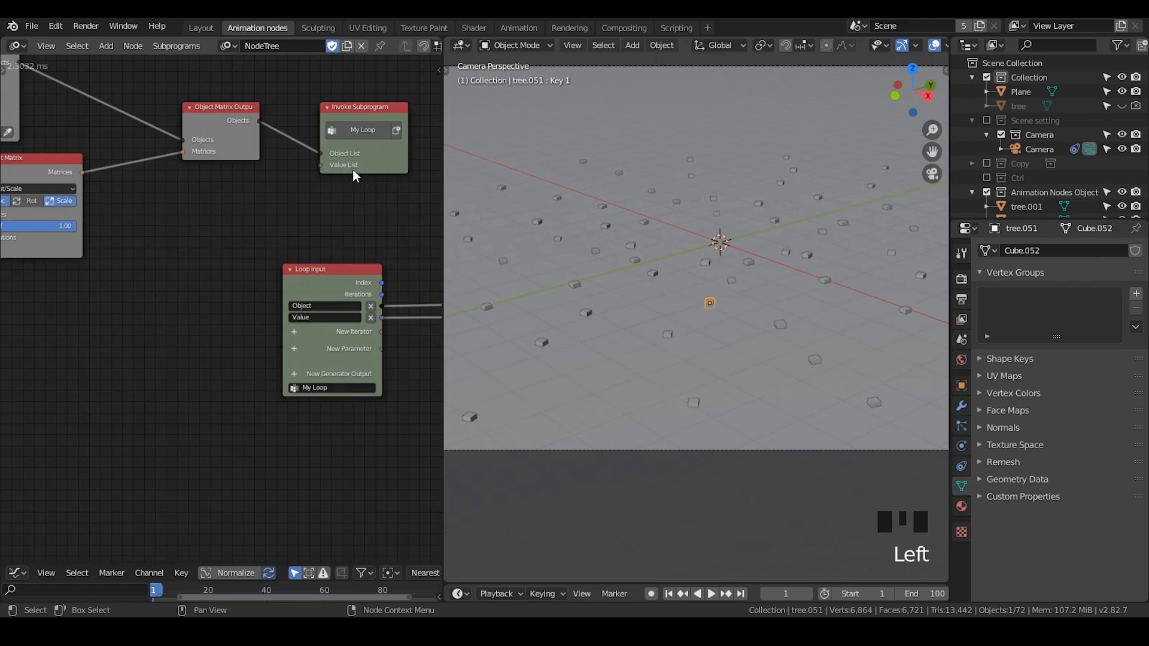
{"action": "left_click", "coordinate": [633, 249]}
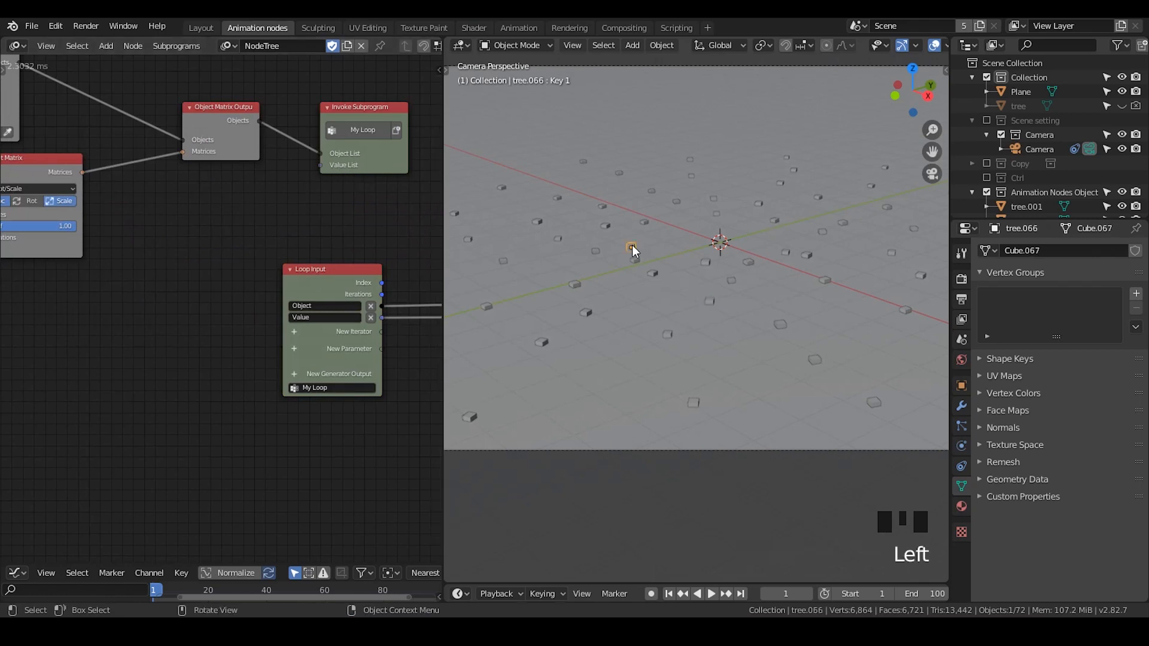
{"action": "middle_click_drag", "start_coordinate": [717, 324], "coordinate": [746, 339], "text": "shift"}
{"action": "scroll", "coordinate": [739, 340], "scroll_direction": "down", "scroll_amount": 2}
{"action": "scroll", "coordinate": [749, 335], "scroll_direction": "down", "scroll_amount": 1}
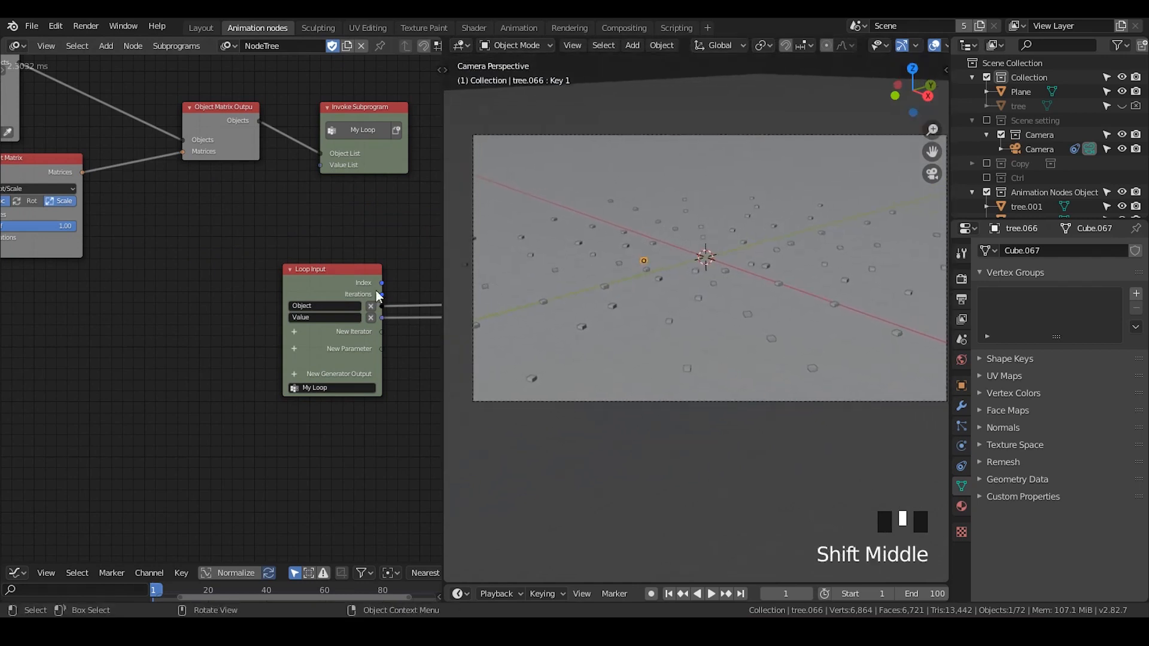
- Box-select the Random Vector, Random Number and Vector from Value nodes and move them together
{"action": "middle_click_drag", "start_coordinate": [133, 258], "coordinate": [317, 250]}
{"action": "middle_click_drag", "start_coordinate": [170, 285], "coordinate": [299, 269]}
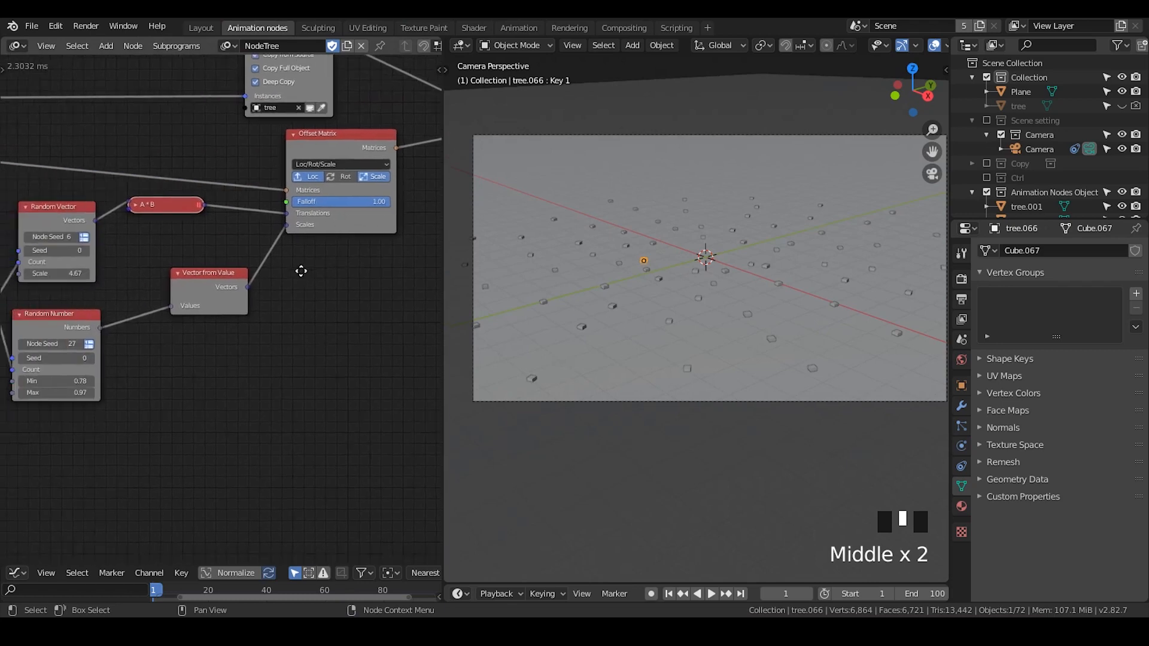
{"action": "middle_click_drag", "start_coordinate": [147, 266], "coordinate": [279, 257]}
{"action": "left_click_drag", "start_coordinate": [371, 189], "coordinate": [174, 327]}
{"action": "key", "text": "g"}
{"action": "left_click", "coordinate": [191, 357]}
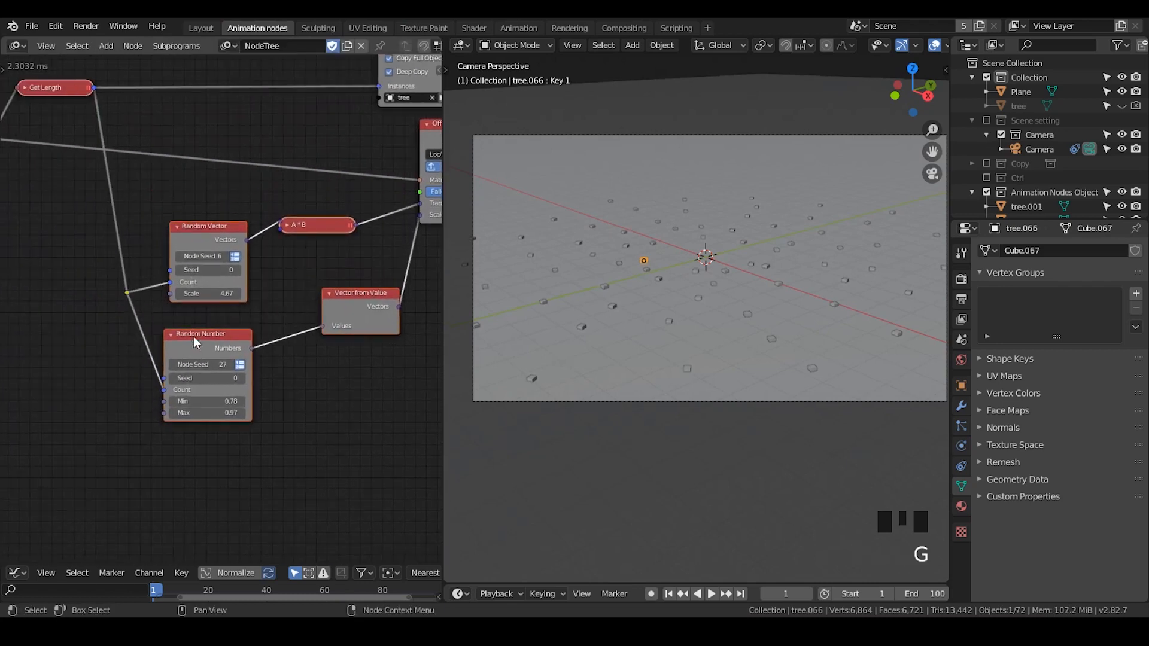
- Select several tree instances in the viewport to inspect them individually
{"action": "middle_click_drag", "start_coordinate": [325, 336], "coordinate": [203, 315]}
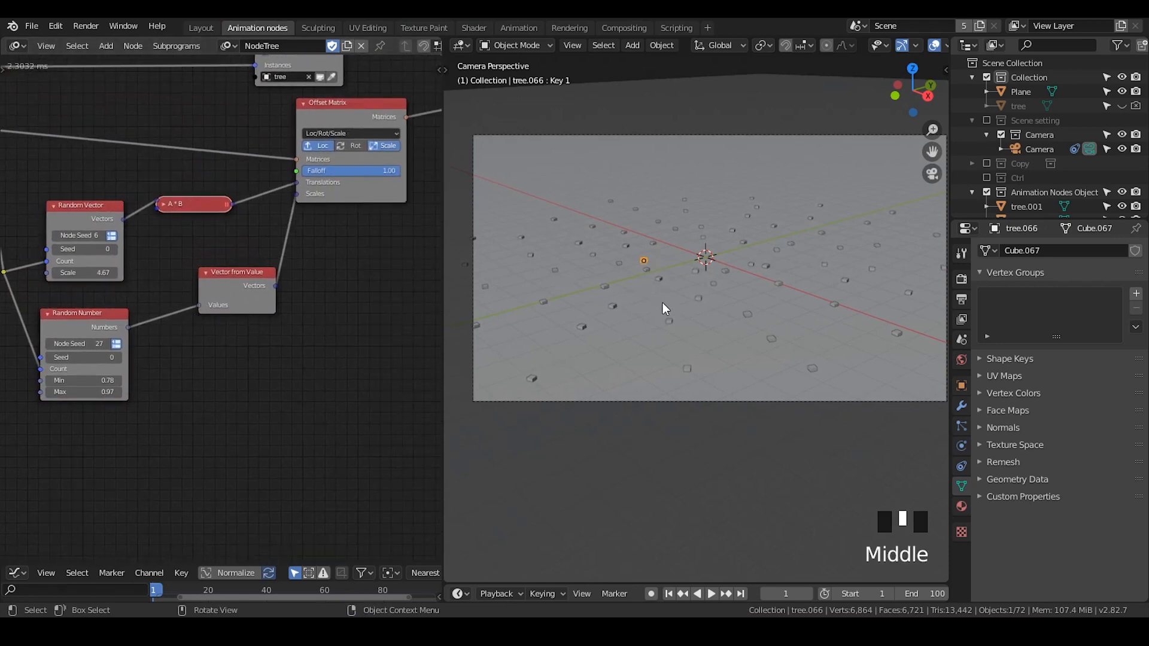
{"action": "left_click", "coordinate": [646, 268]}
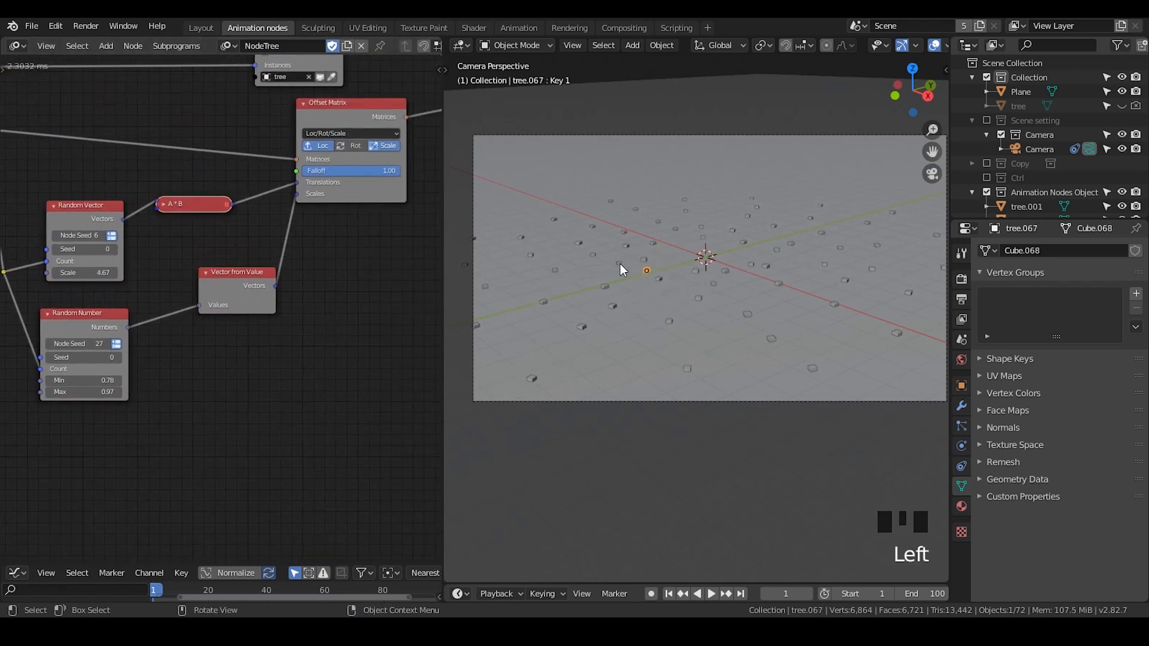
{"action": "left_click", "coordinate": [620, 266]}
{"action": "left_click", "coordinate": [603, 288]}
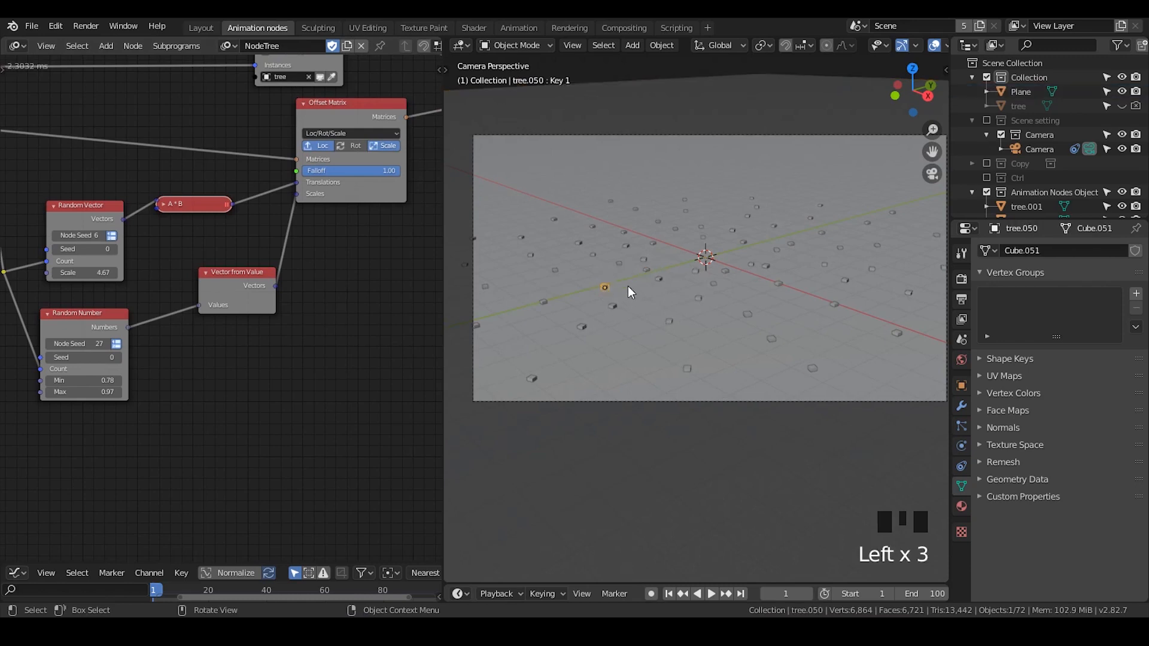
{"action": "left_click", "coordinate": [620, 335]}
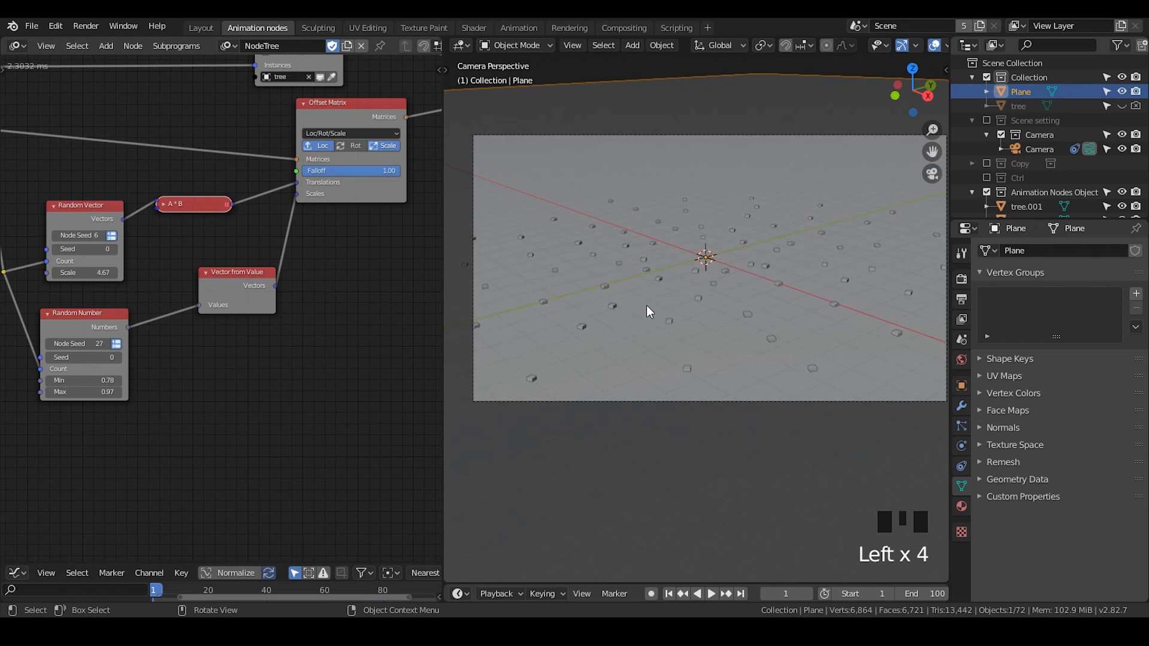
{"action": "left_click", "coordinate": [484, 513]}
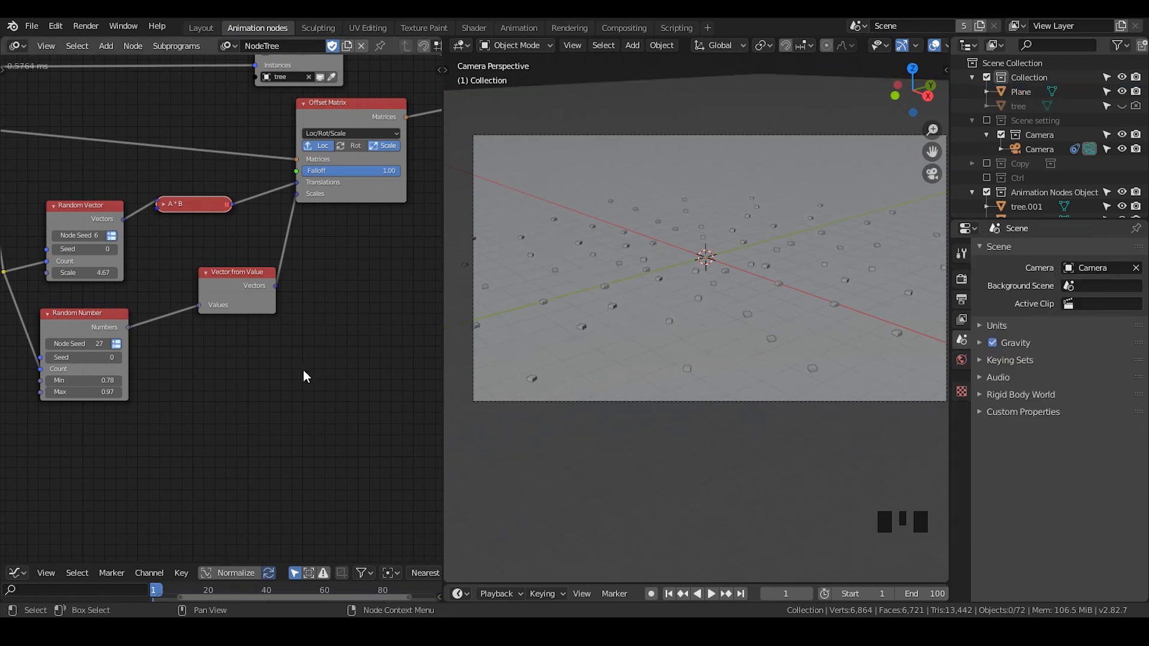
- Disconnect the scale vector from the Offset Matrix and show a selected tree's transform values in the sidebar
{"action": "left_click_drag", "start_coordinate": [296, 194], "coordinate": [213, 286]}
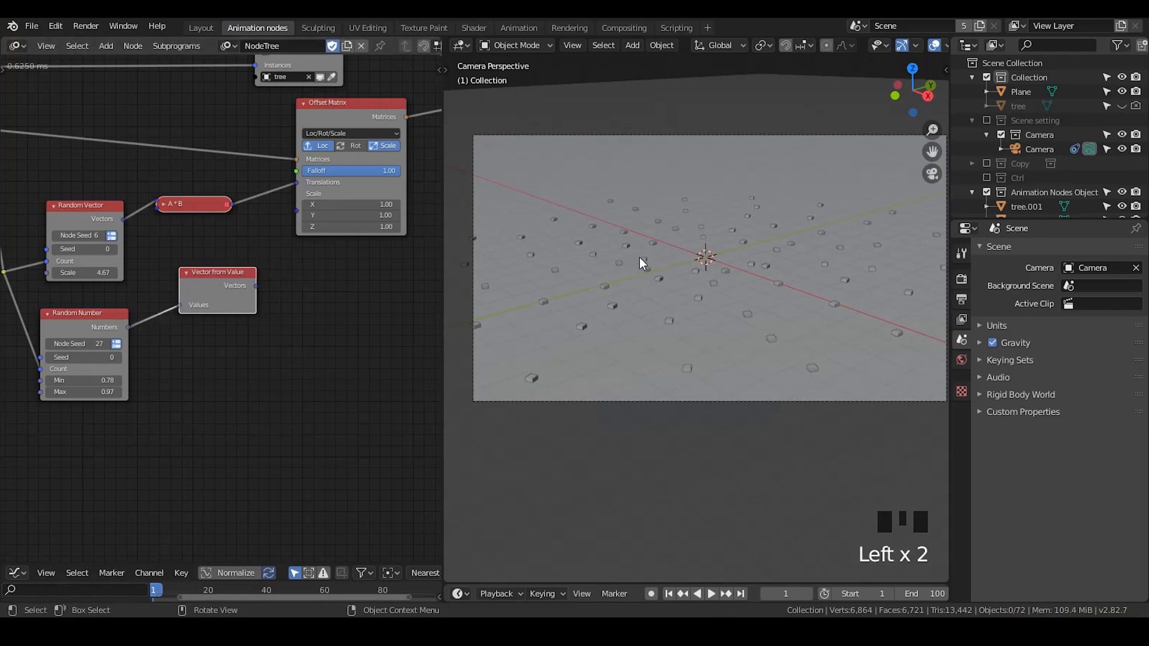
{"action": "left_click", "coordinate": [1107, 91]}
{"action": "left_click", "coordinate": [655, 245]}
{"action": "key", "text": "n"}
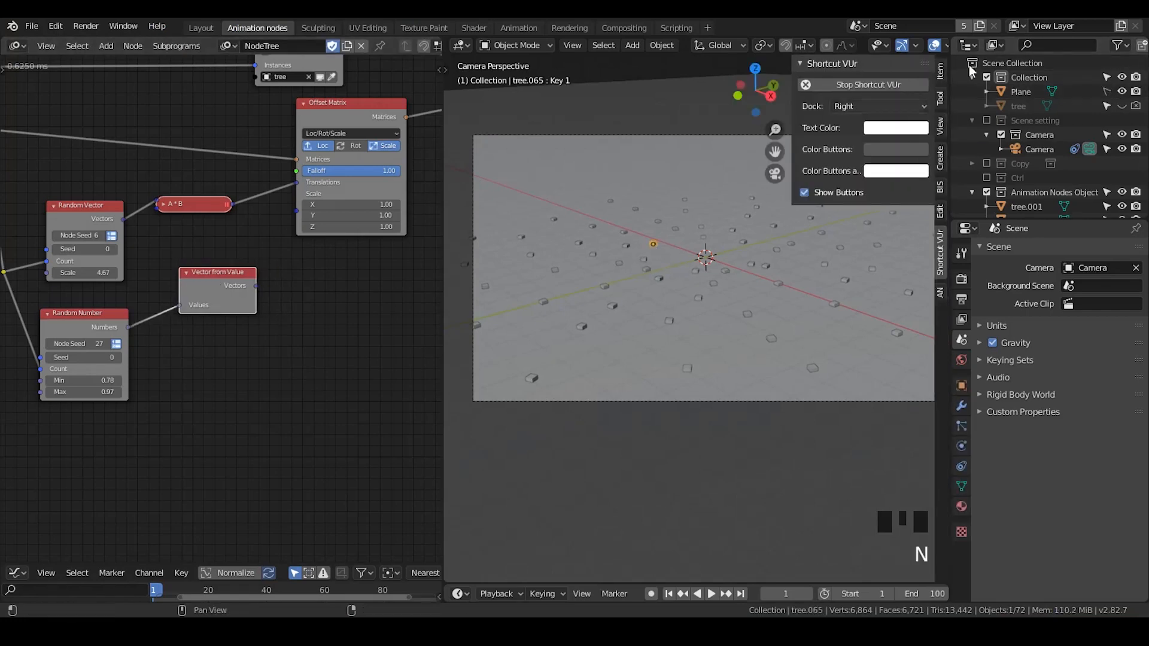
{"action": "left_click", "coordinate": [939, 71]}
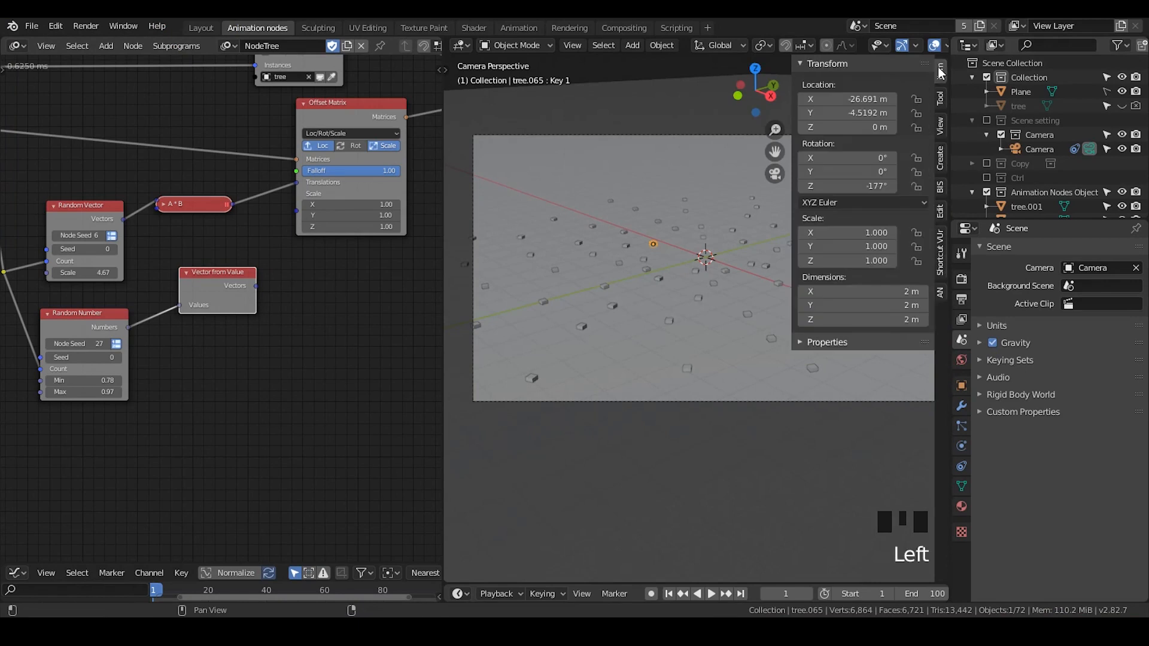
{"action": "left_click", "coordinate": [612, 306]}
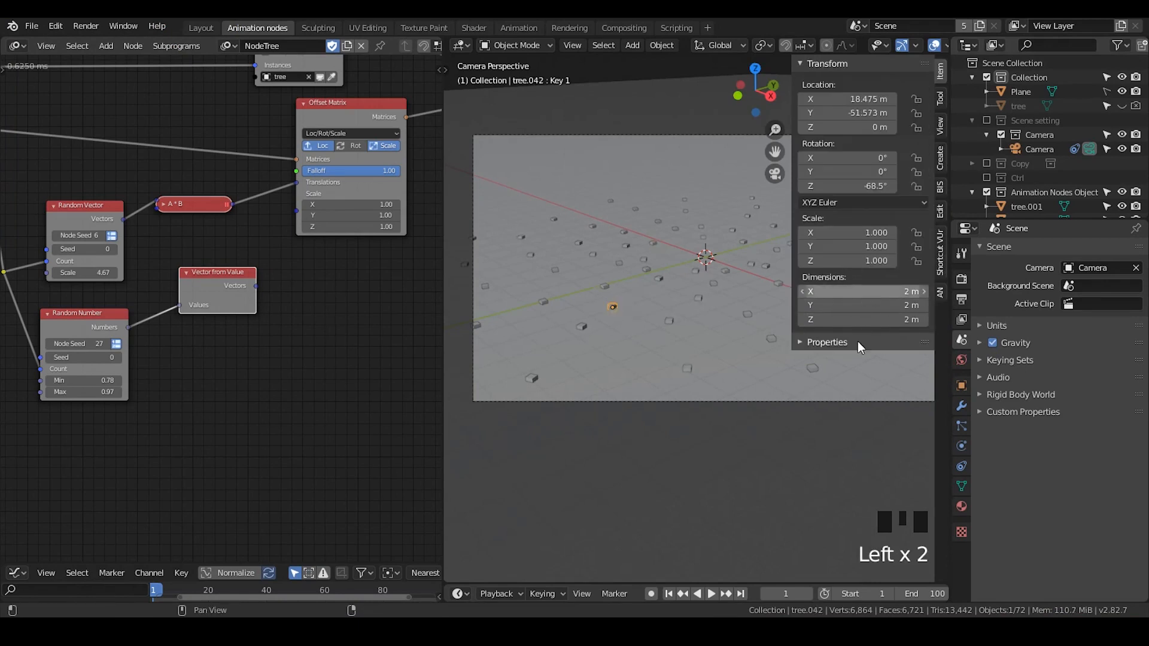
- In front orthographic view, move a selected tree down and then up along the Z axis
{"action": "middle_click_drag", "start_coordinate": [605, 334], "coordinate": [728, 375]}
{"action": "scroll", "coordinate": [728, 359], "scroll_direction": "up", "scroll_amount": 5}
{"action": "left_click", "coordinate": [757, 86]}
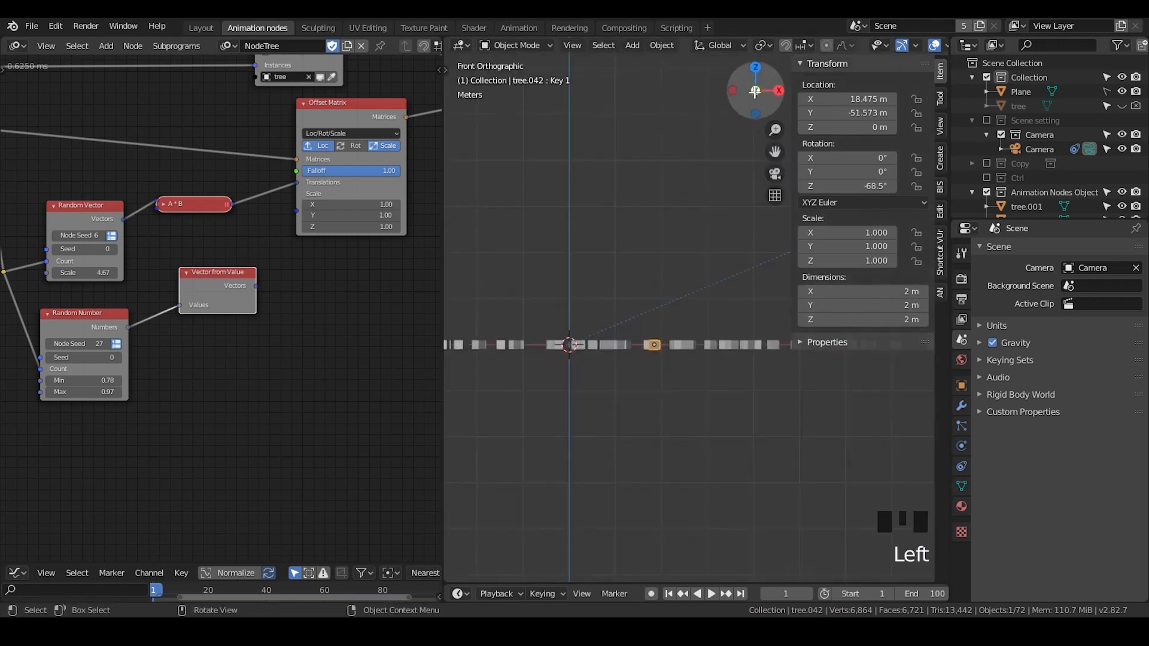
{"action": "scroll", "coordinate": [641, 331], "scroll_direction": "up", "scroll_amount": 3}
{"action": "scroll", "coordinate": [703, 356], "scroll_direction": "up", "scroll_amount": 5}
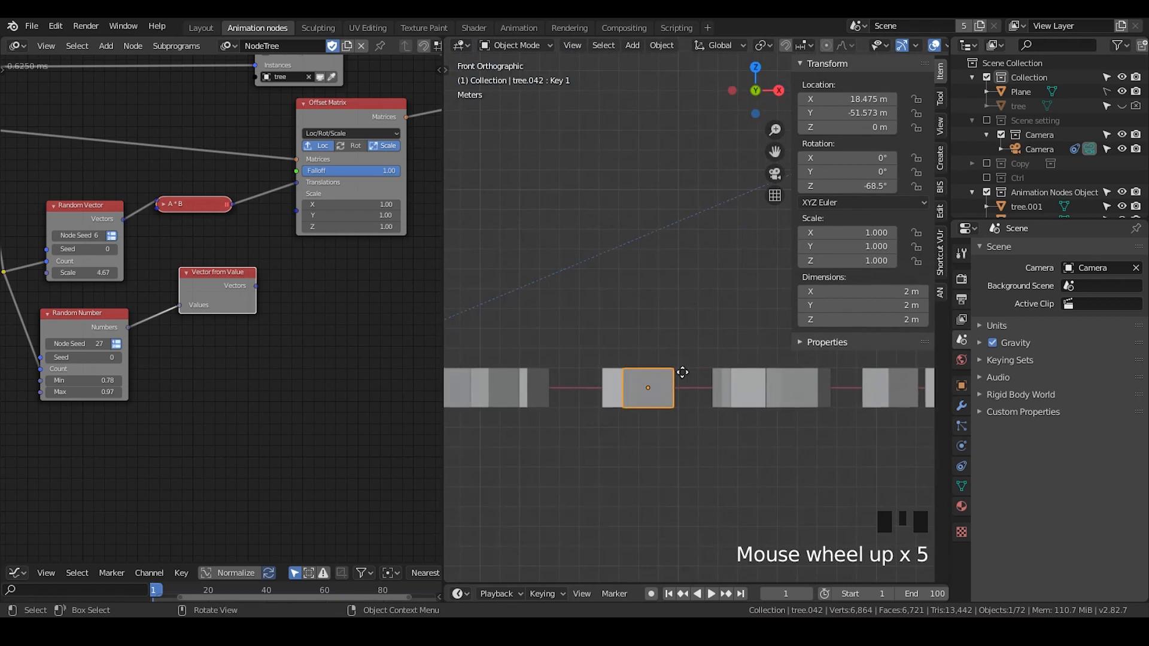
{"action": "key", "text": "g"}
{"action": "key", "text": "z"}
{"action": "left_click", "coordinate": [687, 398]}
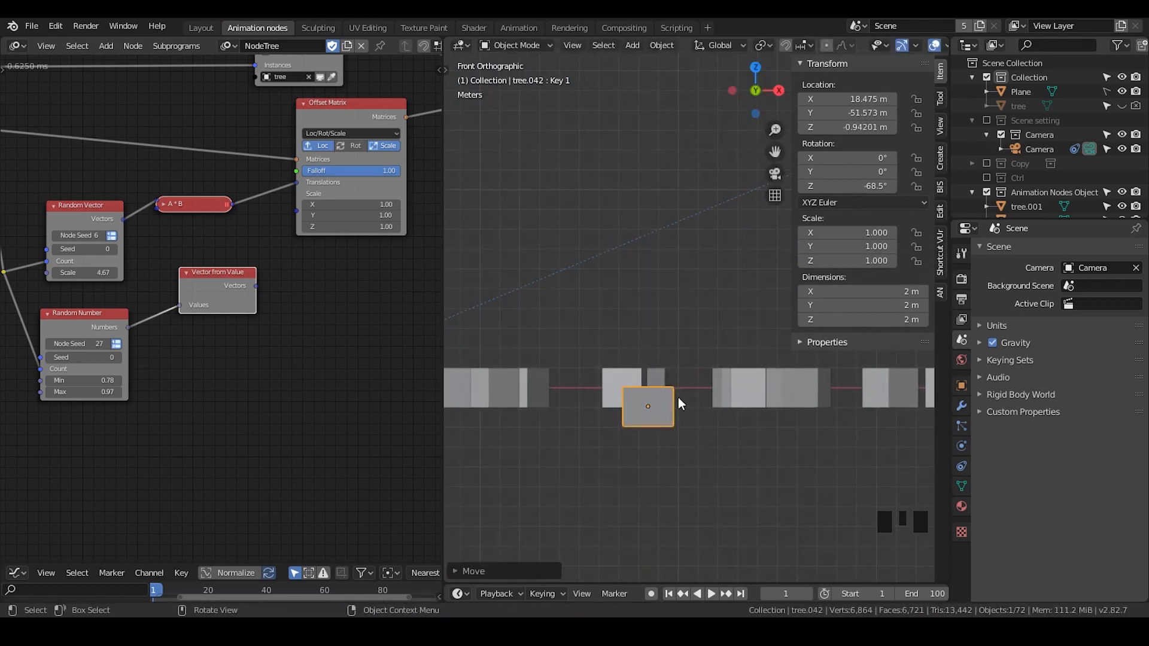
{"action": "key", "text": "g"}
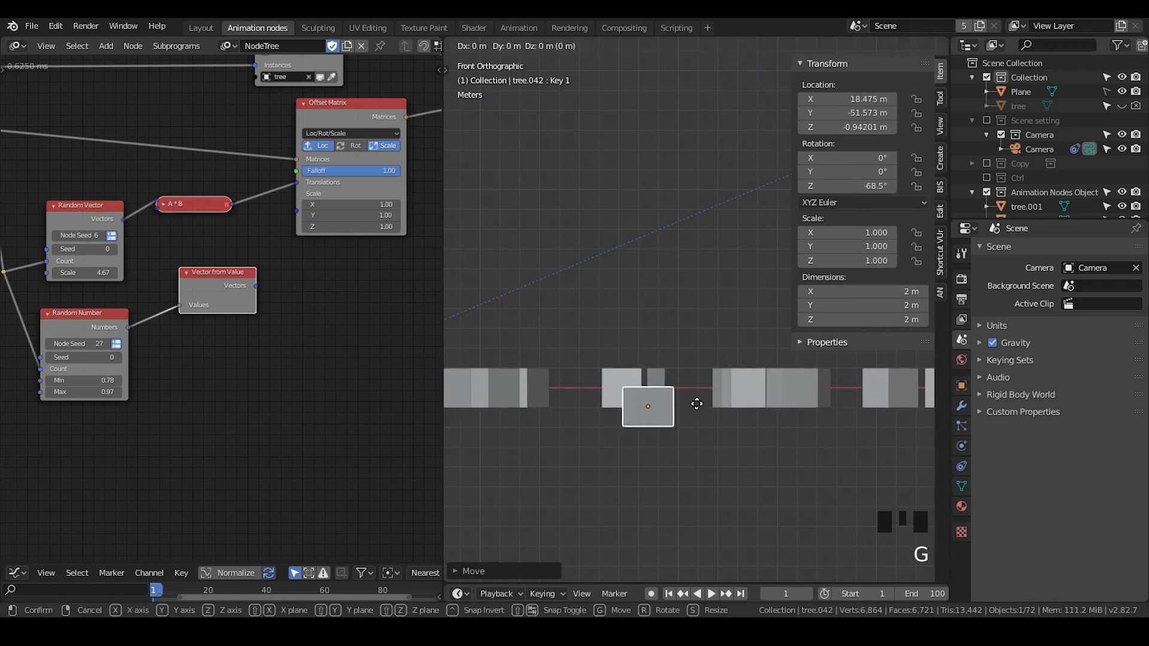
{"action": "key", "text": "z"}
{"action": "left_click", "coordinate": [696, 365]}
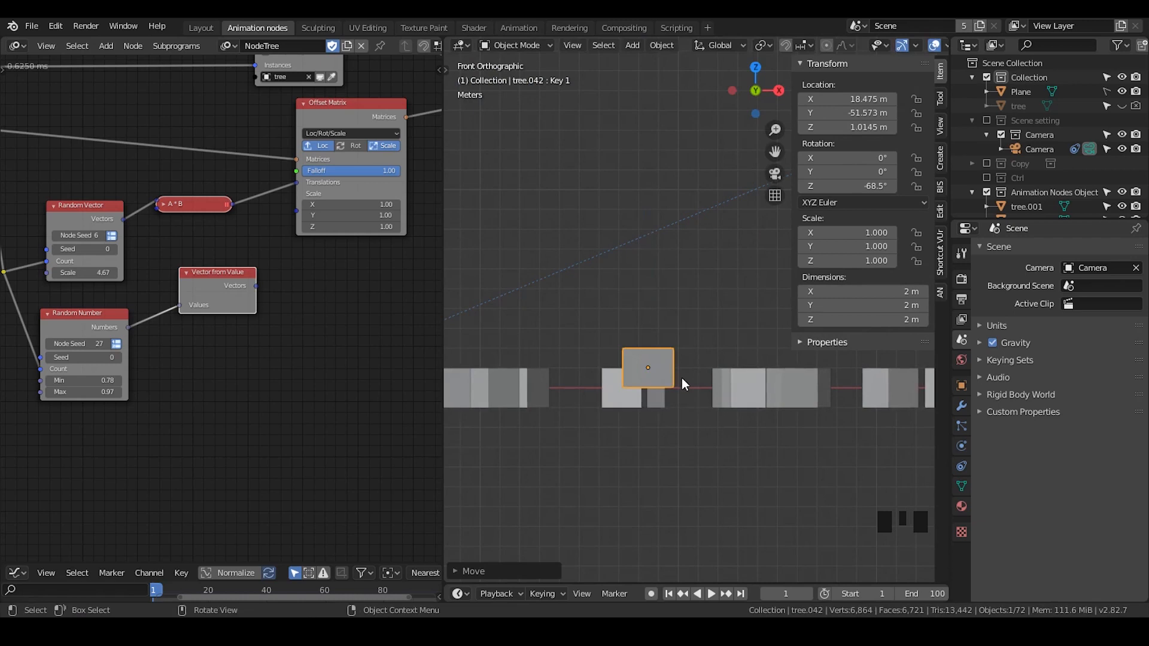
- Set the selected tree's Z location to 1 m, then to -1 m
{"action": "left_click", "coordinate": [857, 128]}
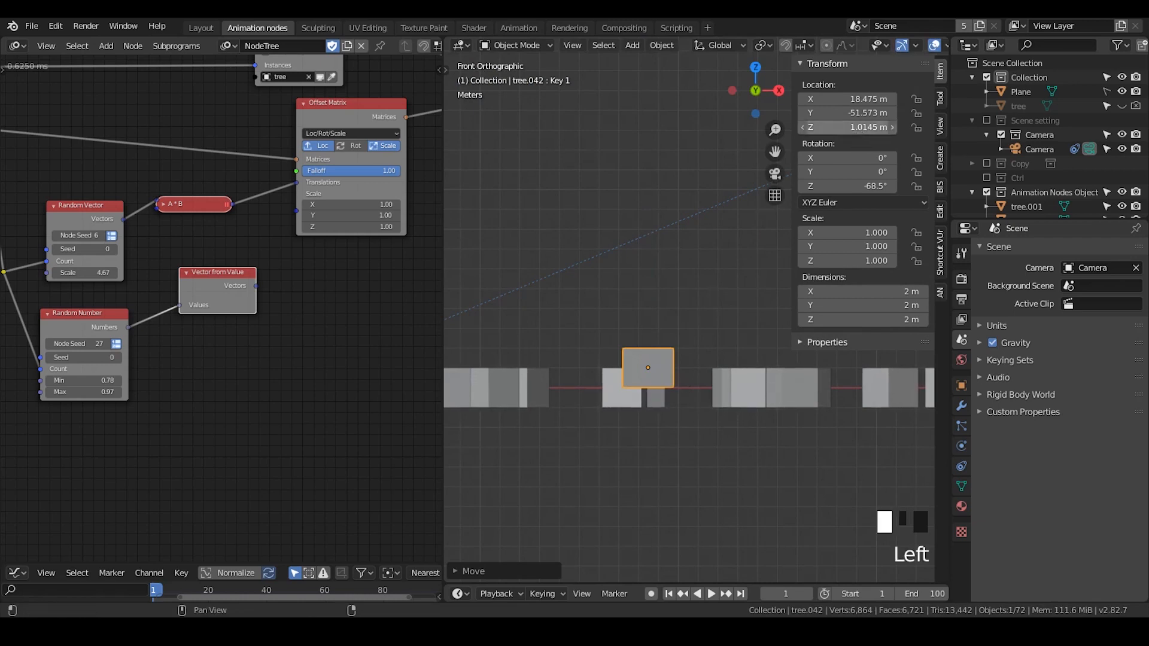
{"action": "type", "text": "1"}
{"action": "key", "text": "Return"}
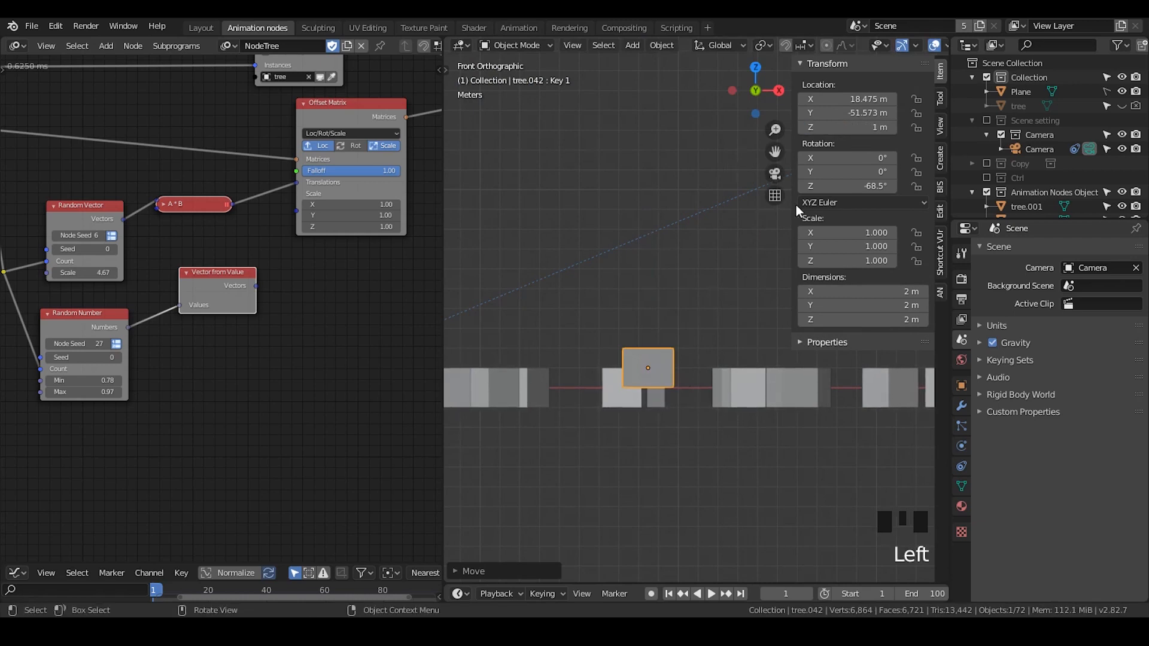
{"action": "double_click", "coordinate": [833, 127]}
{"action": "type", "text": "-1"}
{"action": "key", "text": "Return"}
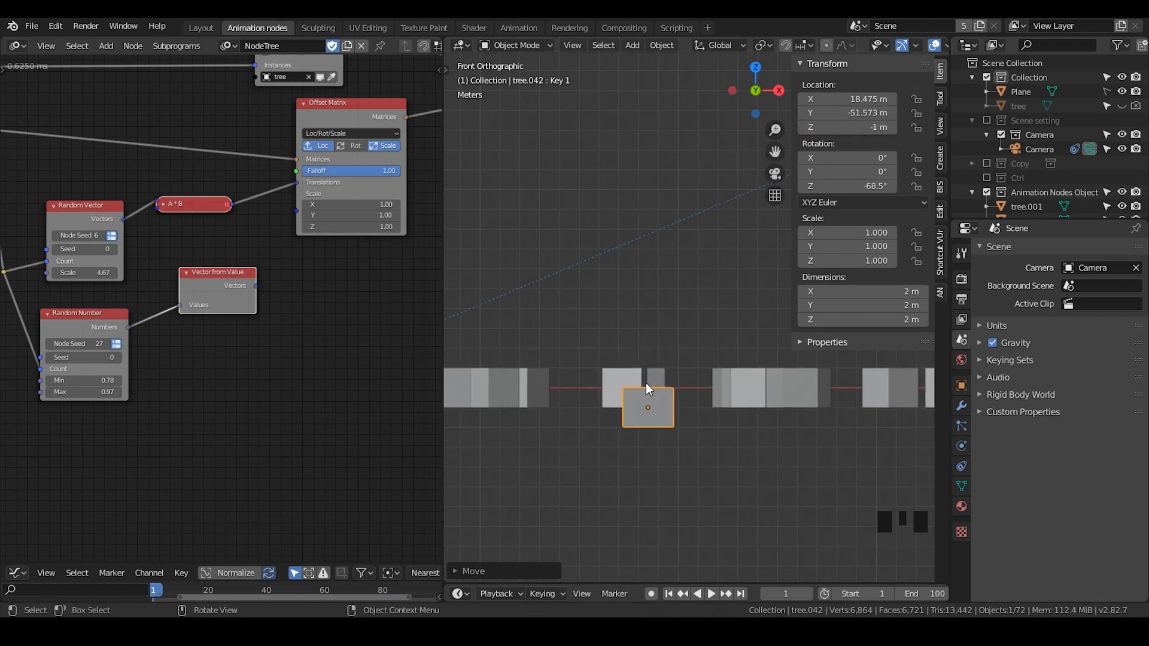
- Reconnect the Vector from Value output to the Offset Matrix's Scales input
{"action": "left_click_drag", "start_coordinate": [257, 288], "coordinate": [290, 238]}
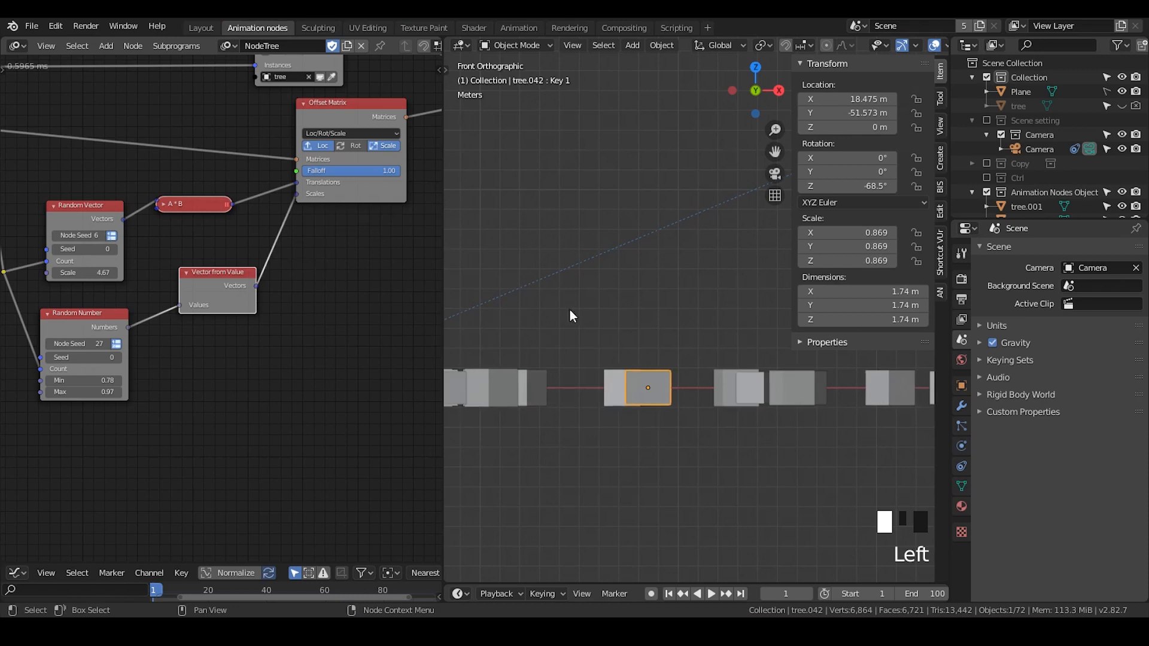
{"action": "left_click", "coordinate": [646, 387]}
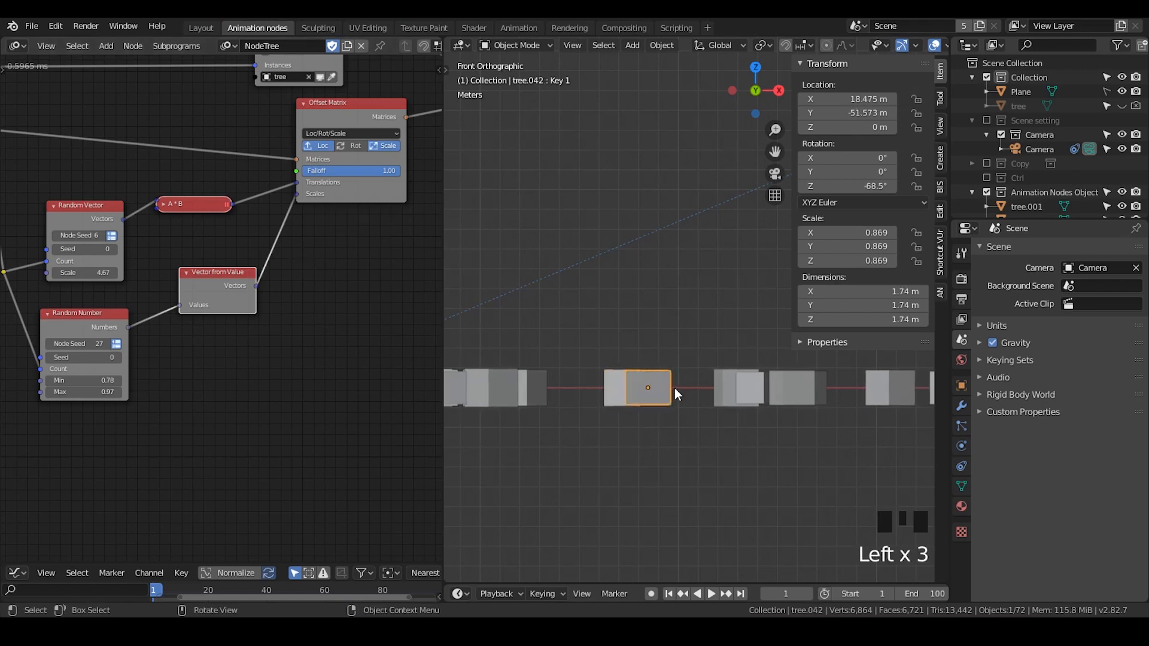
{"action": "left_click", "coordinate": [654, 388]}
{"action": "left_click", "coordinate": [654, 388]}
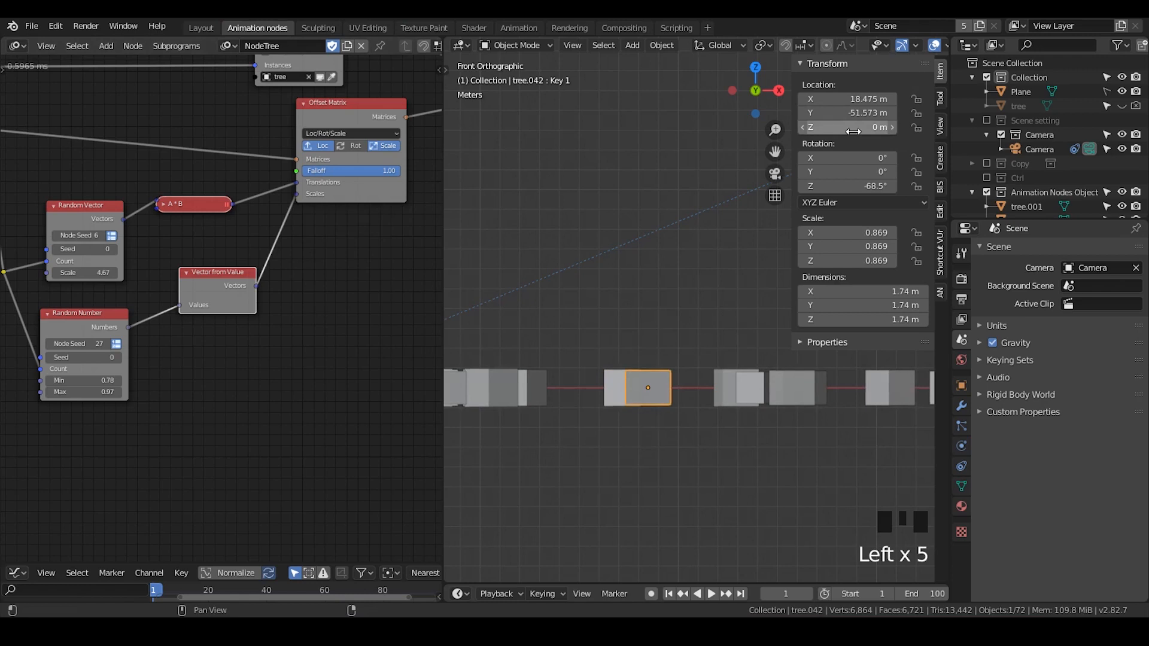
{"action": "key", "text": "g"}
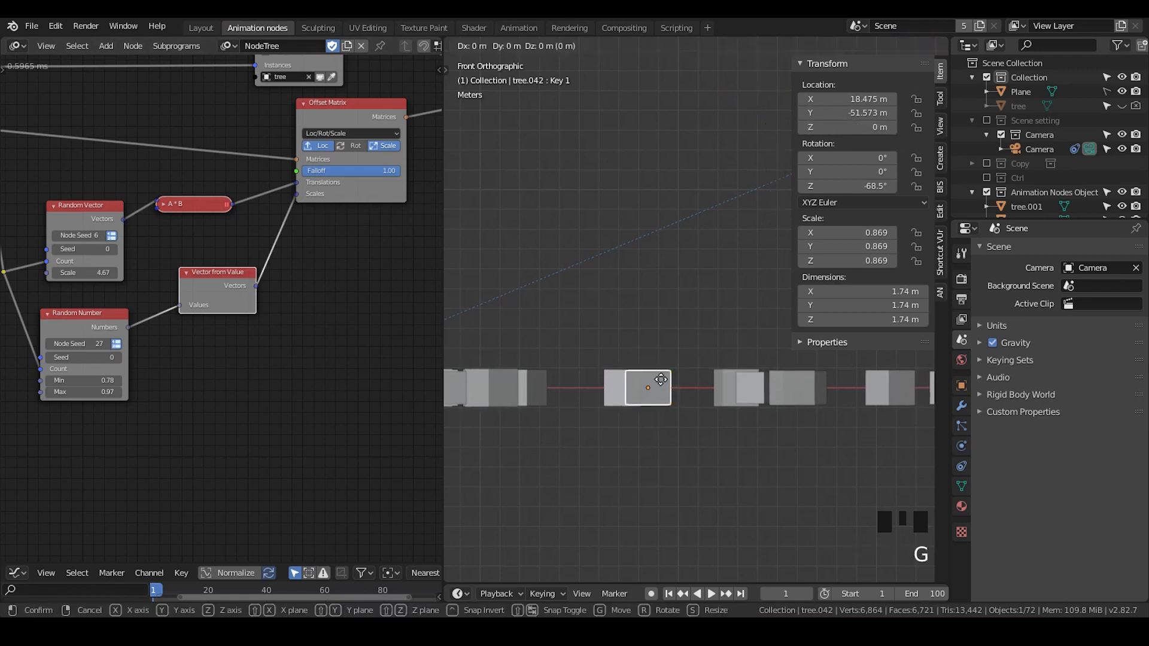
{"action": "key", "text": "z"}
{"action": "right_click", "coordinate": [654, 387]}
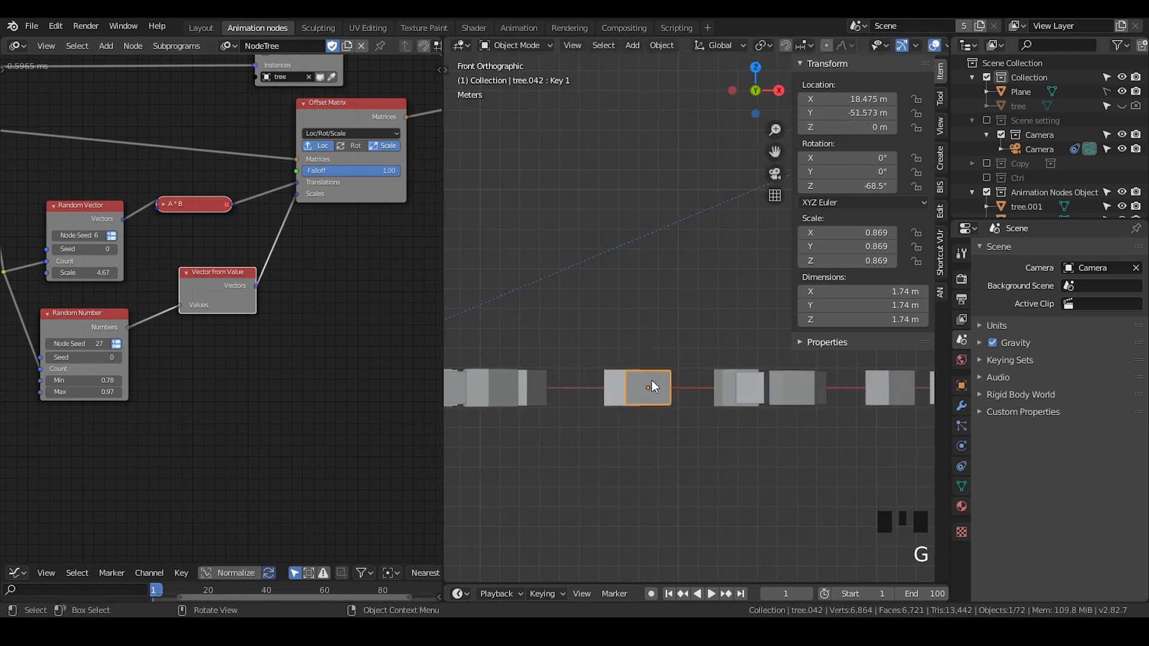
- Duplicate the Offset Matrix node, insert it after the original, and turn off its Scale option
{"action": "middle_click_drag", "start_coordinate": [322, 323], "coordinate": [262, 334]}
{"action": "middle_click_drag", "start_coordinate": [251, 283], "coordinate": [56, 305]}
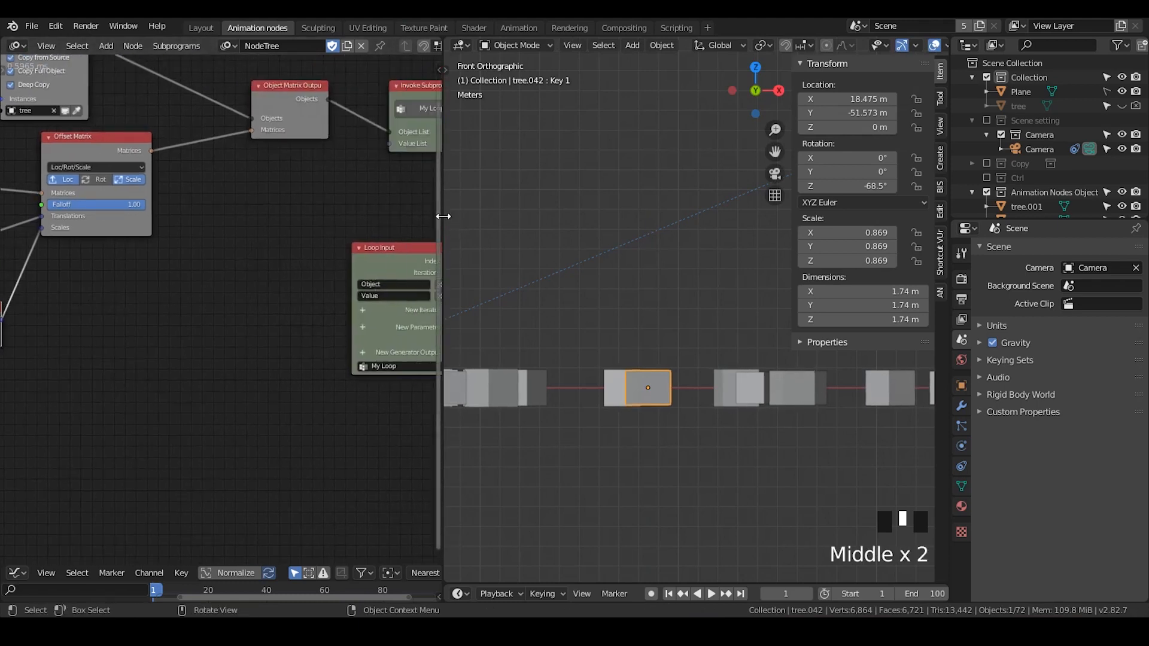
{"action": "left_click_drag", "start_coordinate": [443, 216], "coordinate": [621, 216]}
{"action": "middle_click_drag", "start_coordinate": [198, 313], "coordinate": [388, 280]}
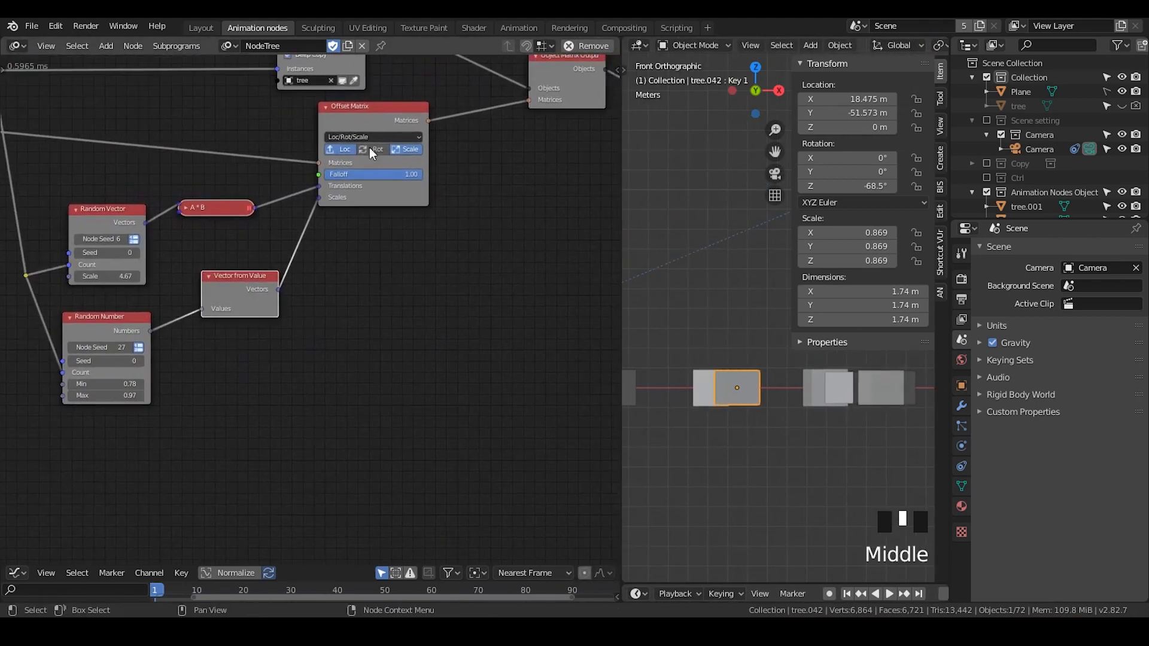
{"action": "left_click_drag", "start_coordinate": [359, 122], "coordinate": [326, 140]}
{"action": "key", "text": "shift+d"}
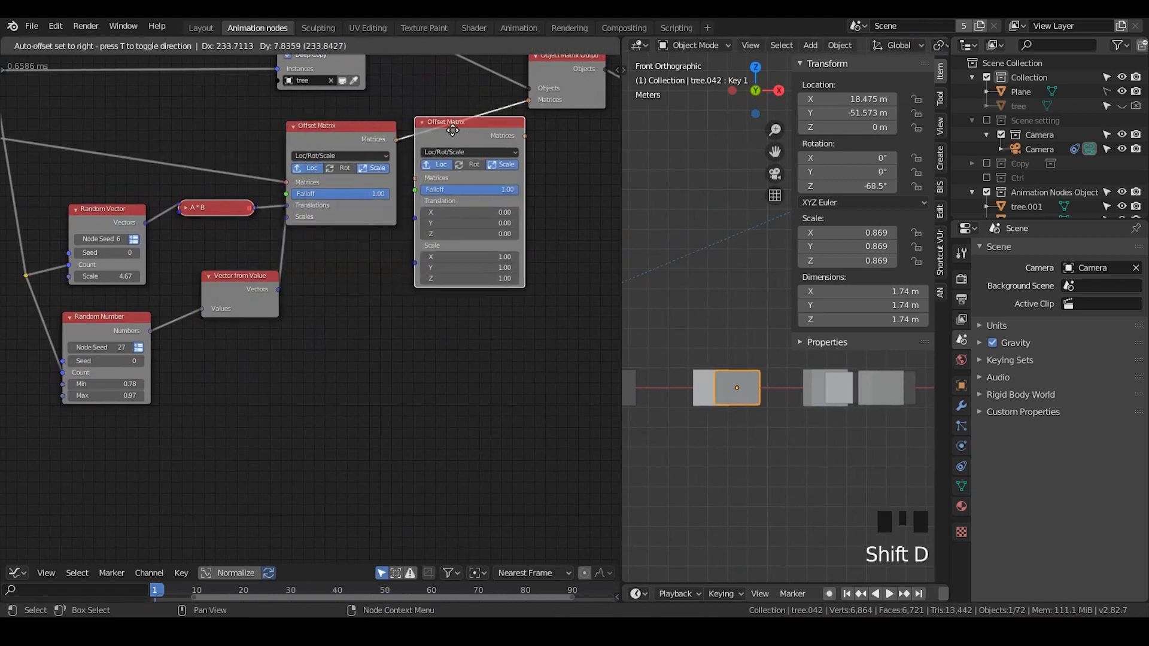
{"action": "left_click", "coordinate": [477, 128]}
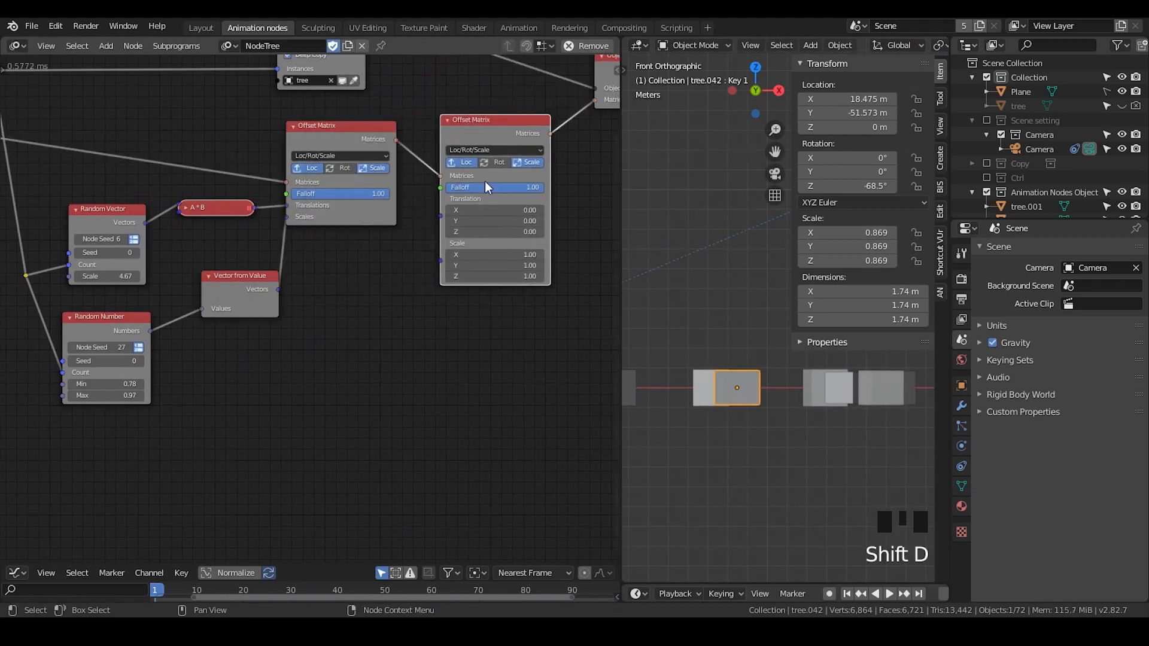
{"action": "left_click", "coordinate": [524, 163]}
{"action": "left_click_drag", "start_coordinate": [484, 128], "coordinate": [496, 163]}
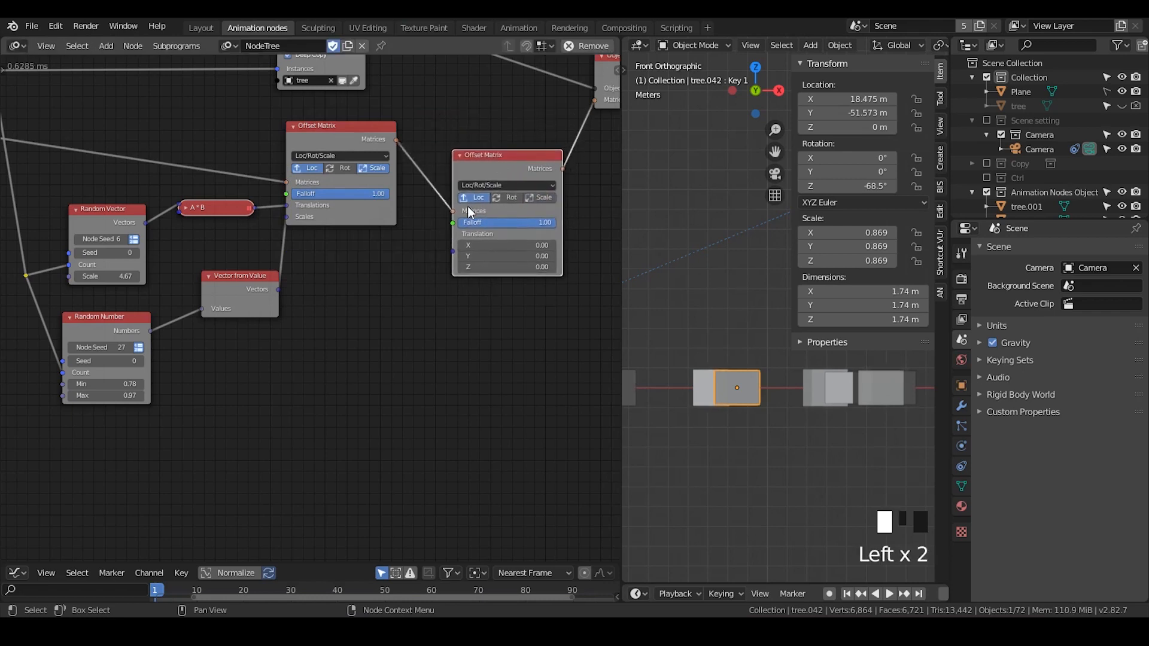
{"action": "middle_click_drag", "start_coordinate": [344, 293], "coordinate": [395, 280]}
{"action": "left_click_drag", "start_coordinate": [307, 279], "coordinate": [293, 259]}
{"action": "middle_click_drag", "start_coordinate": [494, 315], "coordinate": [536, 237]}
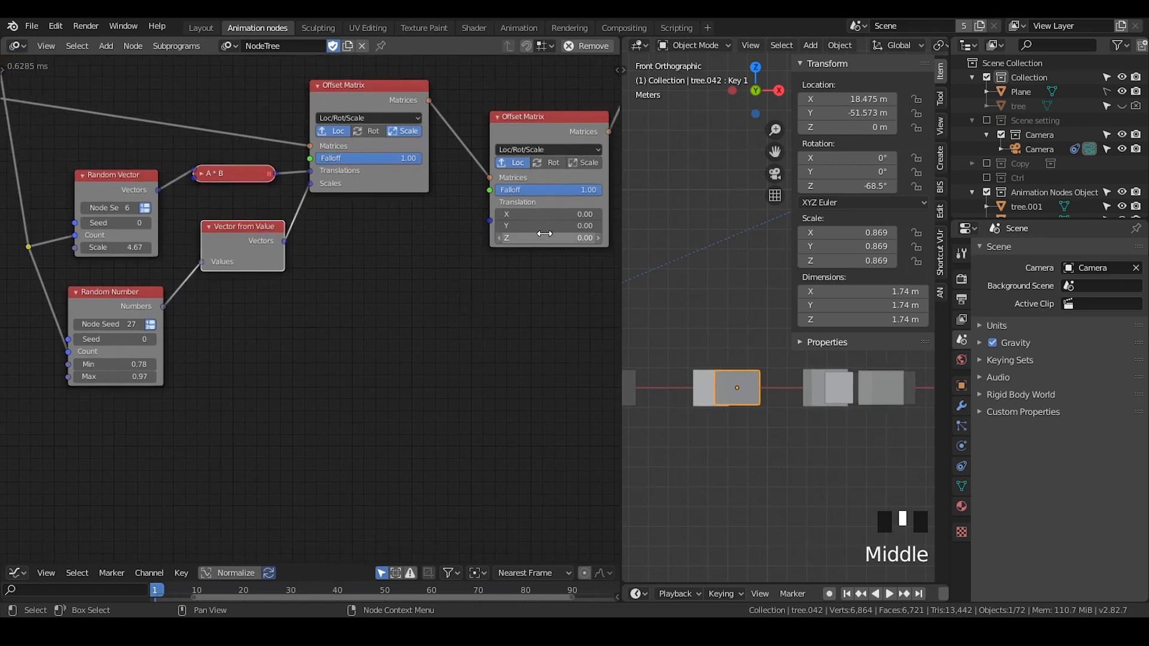
- Add a Math node set to Multiply, feed it the Random Number output, and set B to 2
{"action": "key", "text": "ctrl+a"}
{"action": "type", "text": "ve"}
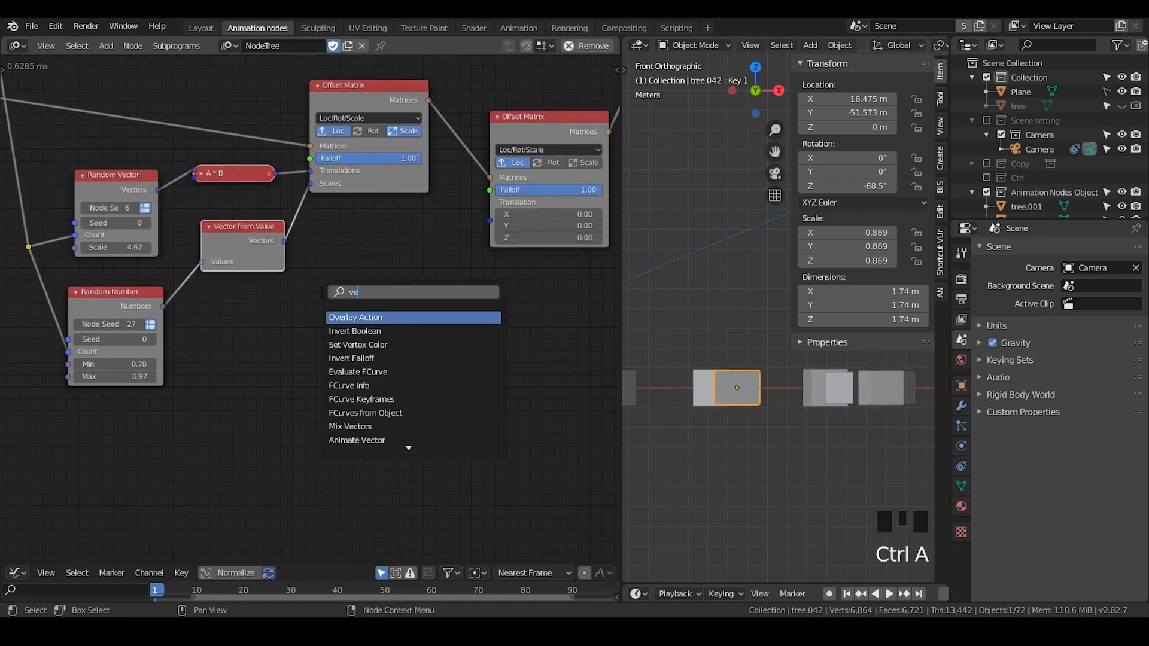
{"action": "type", "text": "cotr"}
{"action": "key", "text": "BackSpace"}
{"action": "key", "text": "BackSpace"}
{"action": "type", "text": "tor m"}
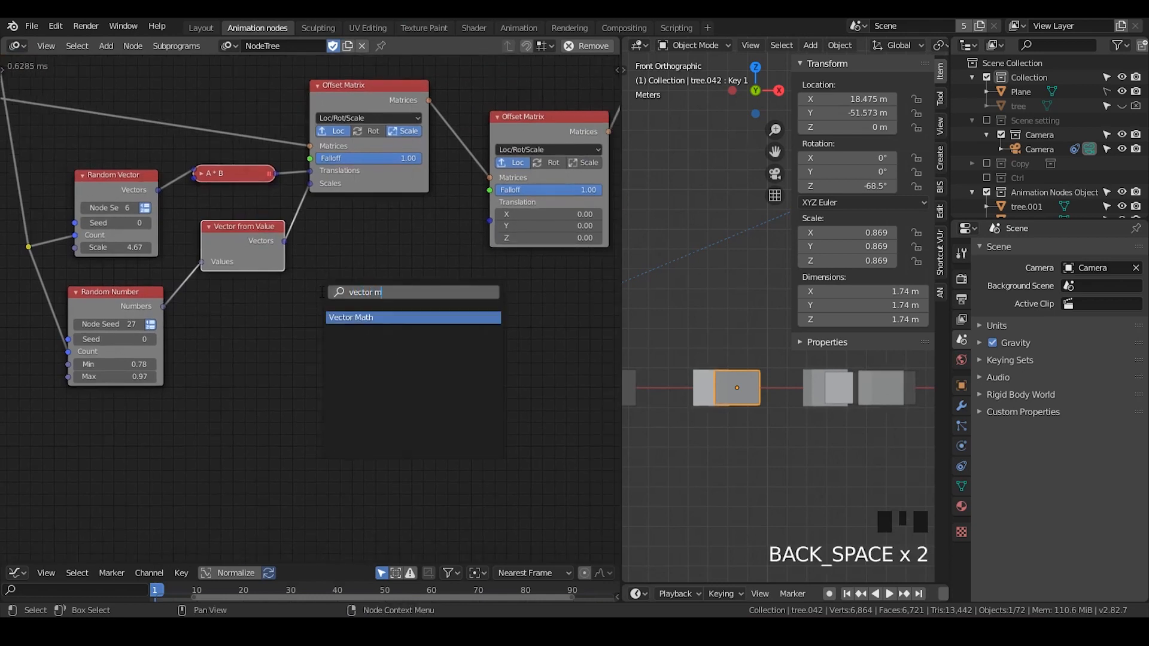
{"action": "type", "text": "float math"}
{"action": "key", "text": "Return"}
{"action": "left_click", "coordinate": [263, 306]}
{"action": "left_click_drag", "start_coordinate": [84, 308], "coordinate": [78, 298]}
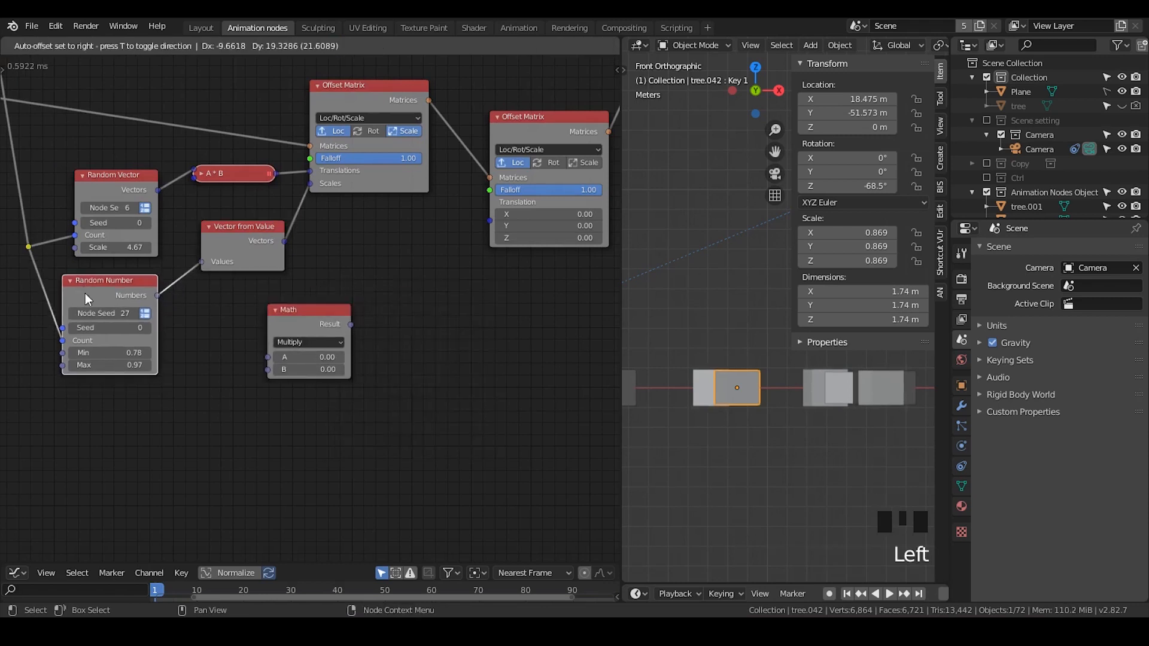
{"action": "left_click_drag", "start_coordinate": [157, 295], "coordinate": [269, 359]}
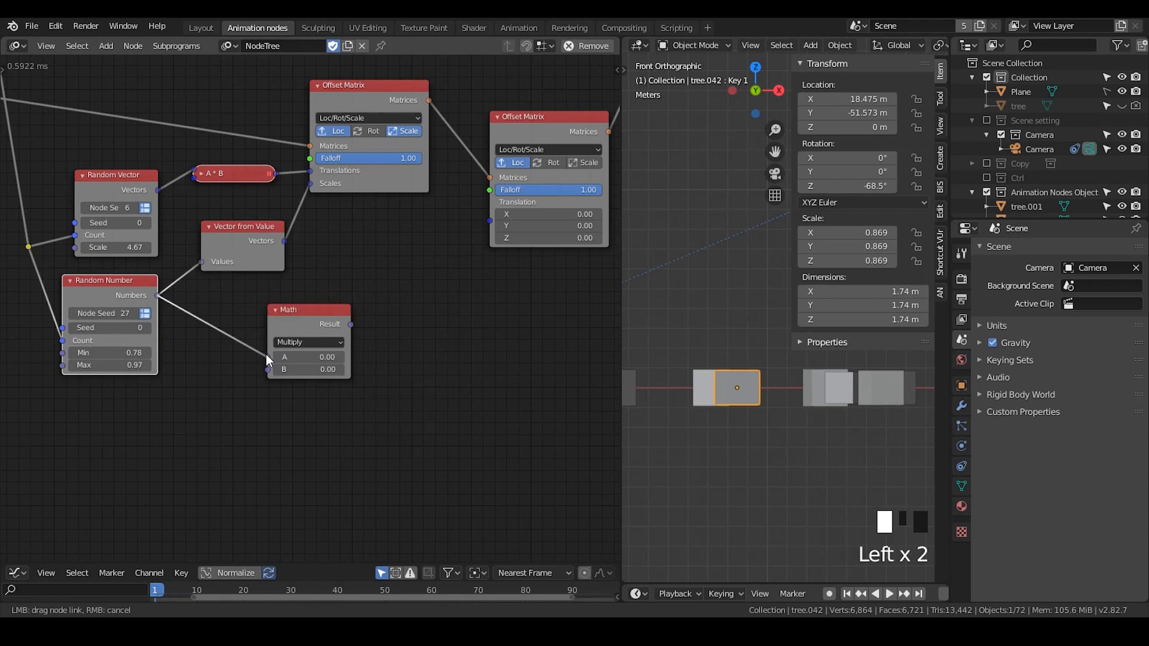
{"action": "left_click", "coordinate": [327, 372]}
{"action": "type", "text": "2"}
{"action": "key", "text": "Return"}
{"action": "scroll", "coordinate": [213, 434], "scroll_direction": "up", "scroll_amount": 1}
{"action": "middle_click_drag", "start_coordinate": [296, 372], "coordinate": [300, 361]}
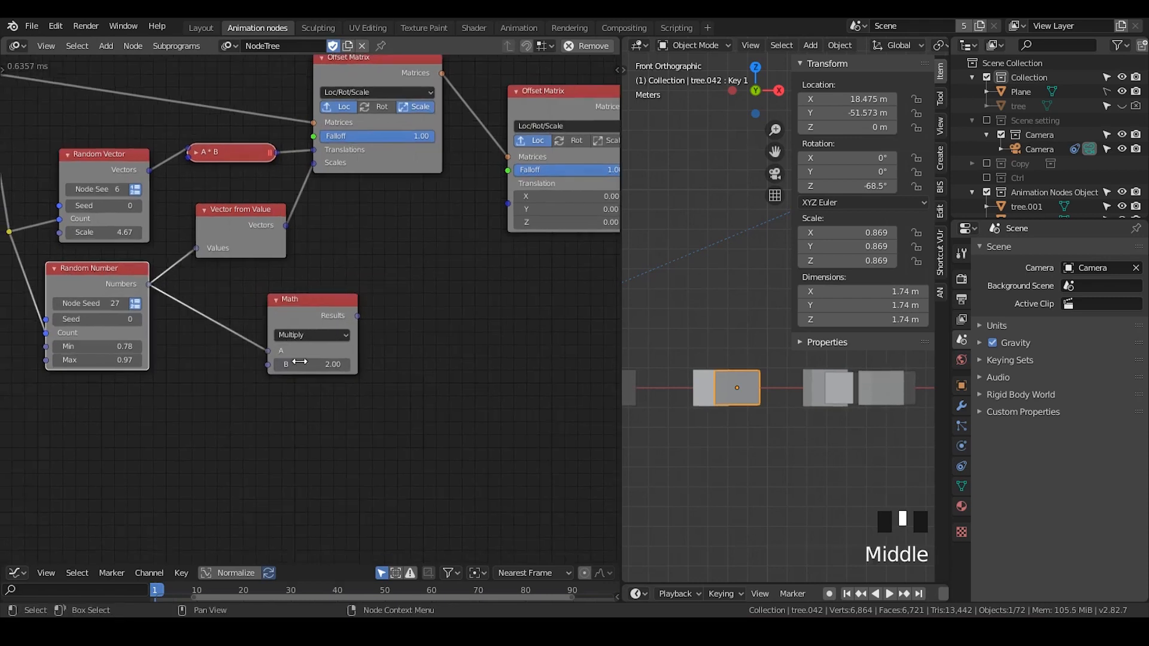
- Move the Math node aside and add a Combine Vector node next to it
{"action": "left_click_drag", "start_coordinate": [357, 316], "coordinate": [509, 204]}
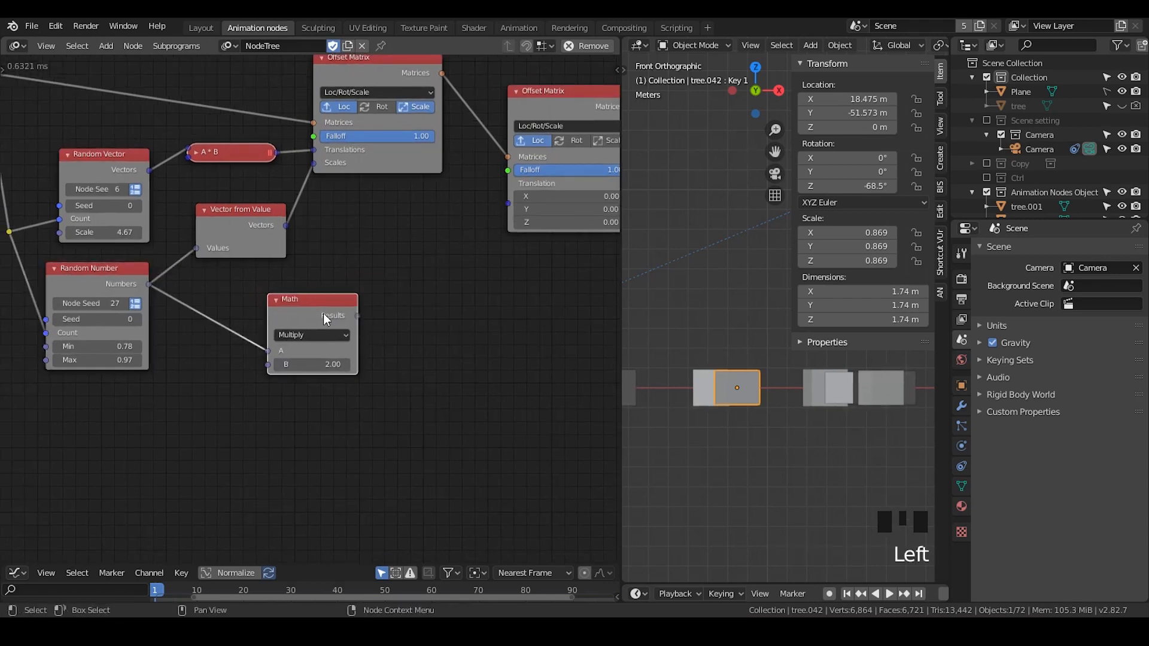
{"action": "left_click", "coordinate": [319, 314]}
{"action": "left_click_drag", "start_coordinate": [319, 313], "coordinate": [277, 315]}
{"action": "key", "text": "ctrl+a"}
{"action": "type", "text": "com"}
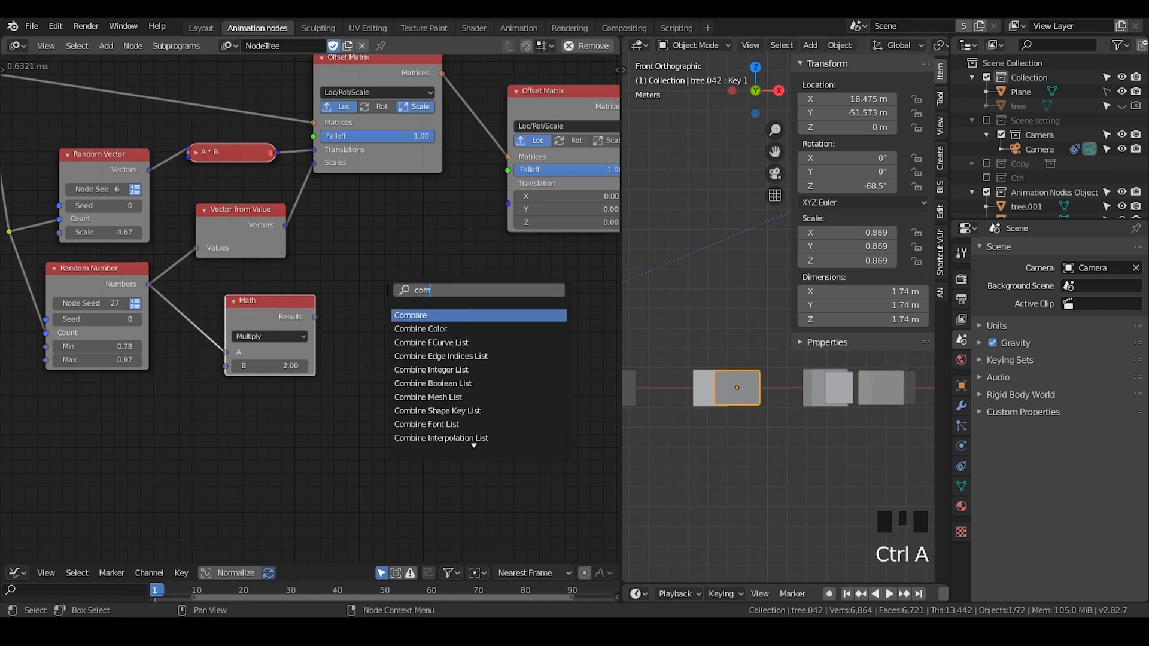
{"action": "type", "text": "bine vec"}
{"action": "key", "text": "Down"}
{"action": "key", "text": "Return"}
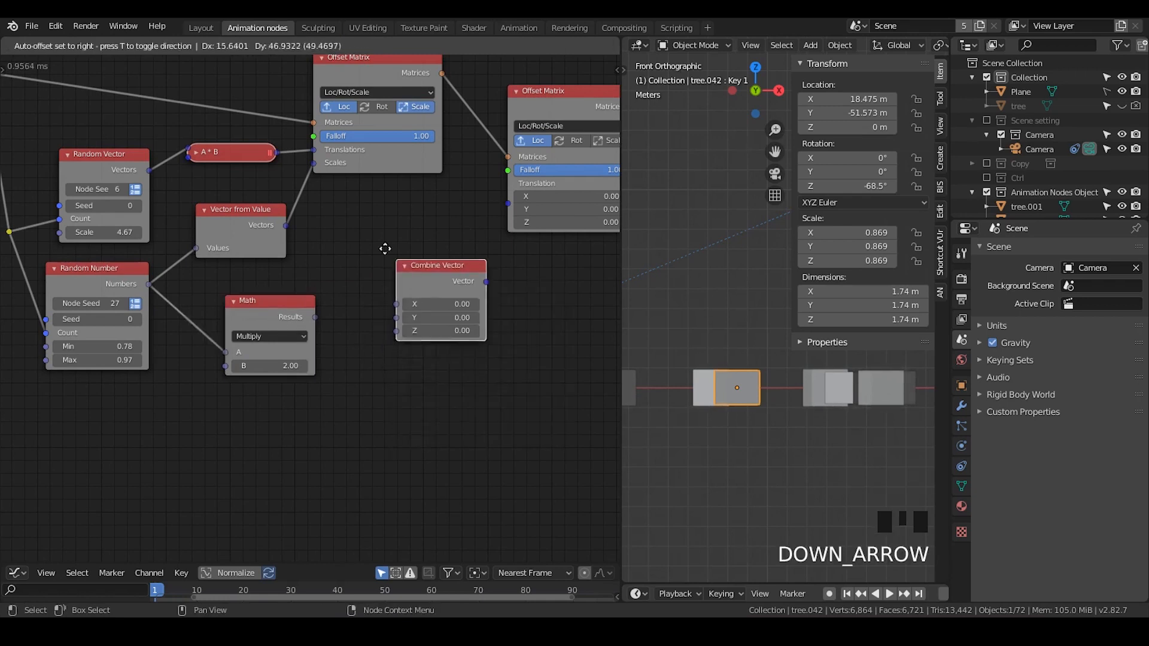
{"action": "left_click", "coordinate": [370, 239]}
- Link the Math result into the Combine Vector's Z, and the Combine Vector output into the second Offset Matrix's Translations
{"action": "left_click_drag", "start_coordinate": [316, 318], "coordinate": [381, 317]}
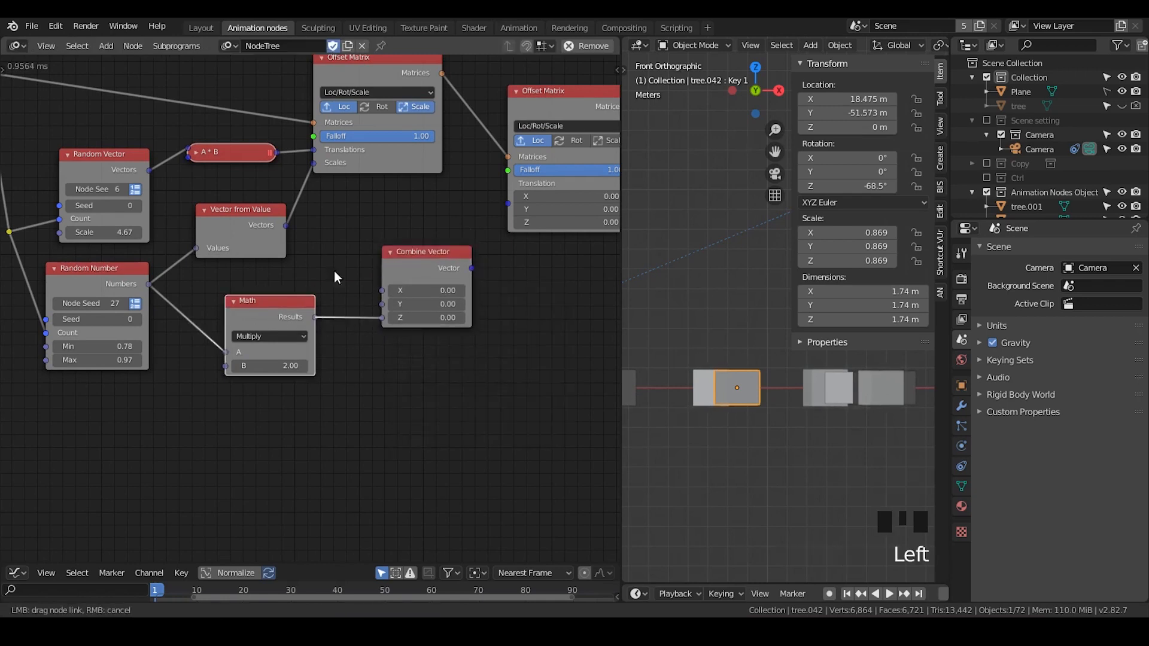
{"action": "left_click_drag", "start_coordinate": [472, 269], "coordinate": [507, 204]}
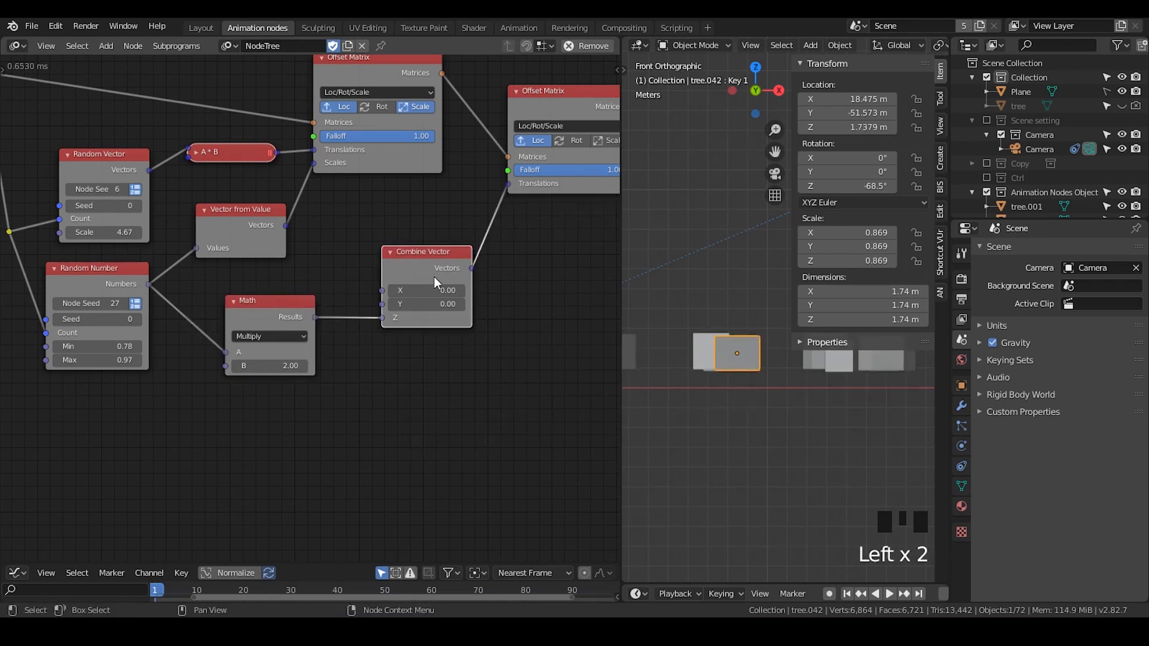
{"action": "middle_click_drag", "start_coordinate": [344, 409], "coordinate": [381, 372]}
{"action": "scroll", "coordinate": [419, 368], "scroll_direction": "up", "scroll_amount": 1}
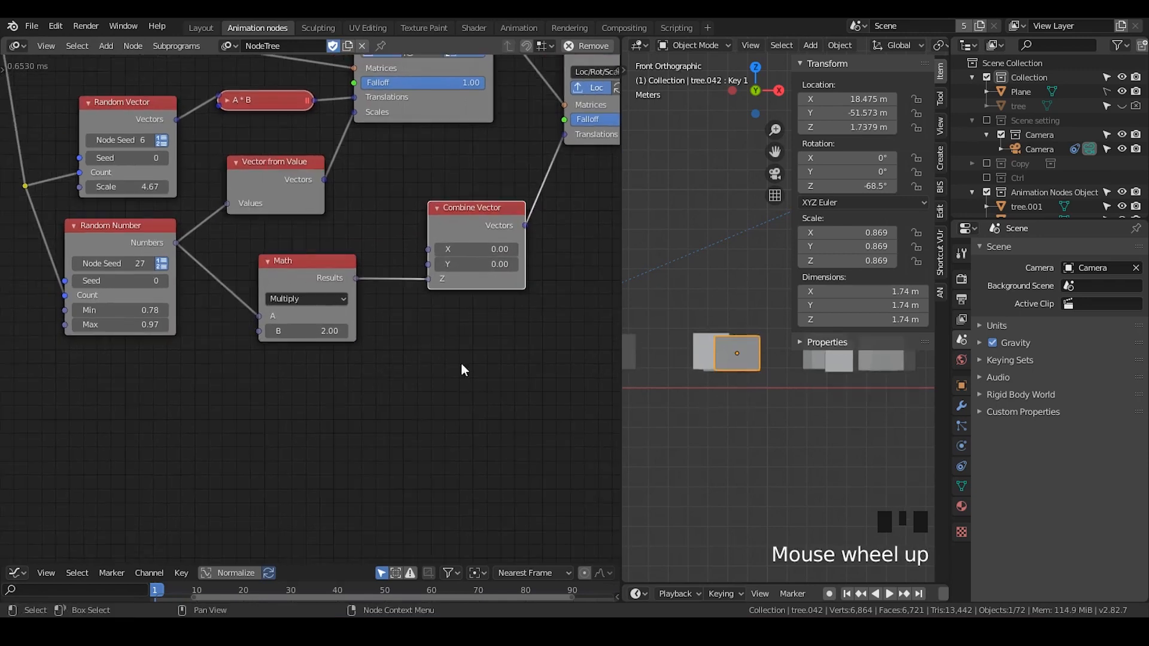
- Set the Math node's B value to 1
{"action": "middle_click_drag", "start_coordinate": [706, 411], "coordinate": [740, 354], "text": "shift"}
{"action": "scroll", "coordinate": [688, 416], "scroll_direction": "down", "scroll_amount": 2}
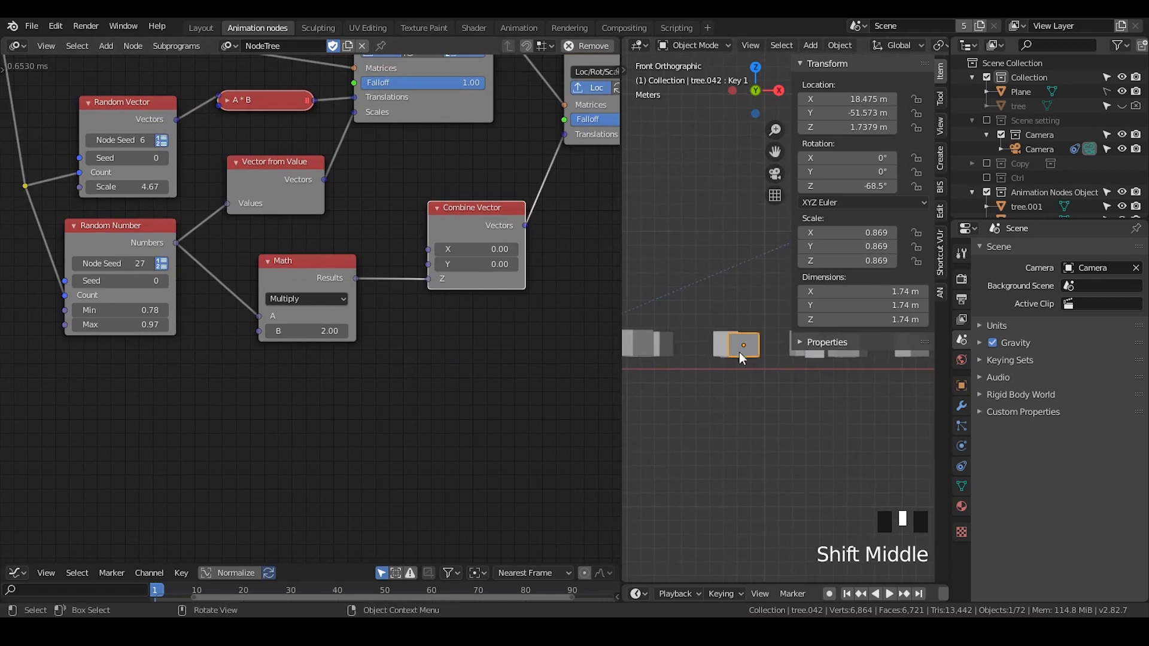
{"action": "key", "text": "n"}
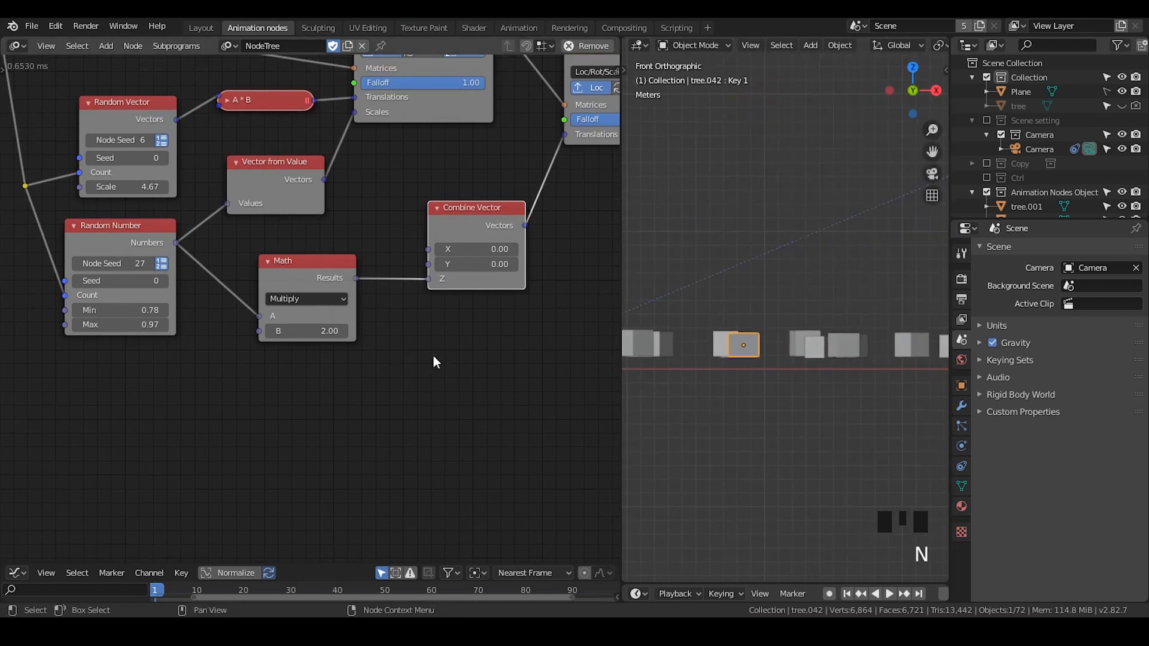
{"action": "left_click_drag", "start_coordinate": [299, 334], "coordinate": [281, 335]}
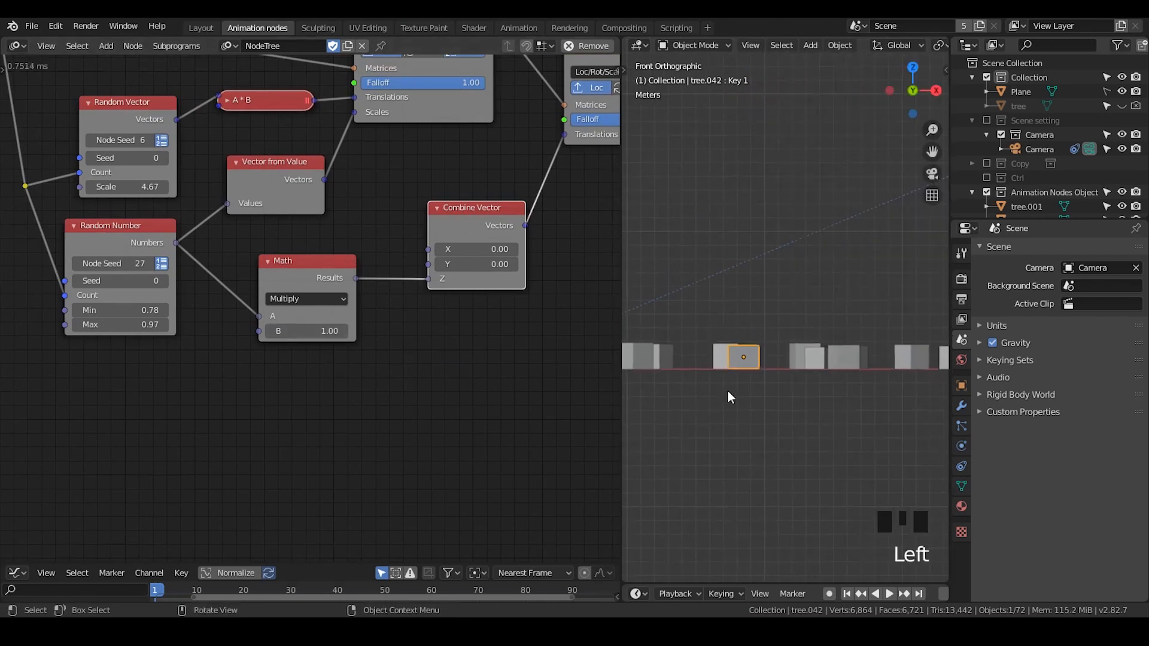
- Widen the 3D viewport area and shift the Math node slightly to tidy the node layout
{"action": "left_click_drag", "start_coordinate": [622, 274], "coordinate": [541, 294]}
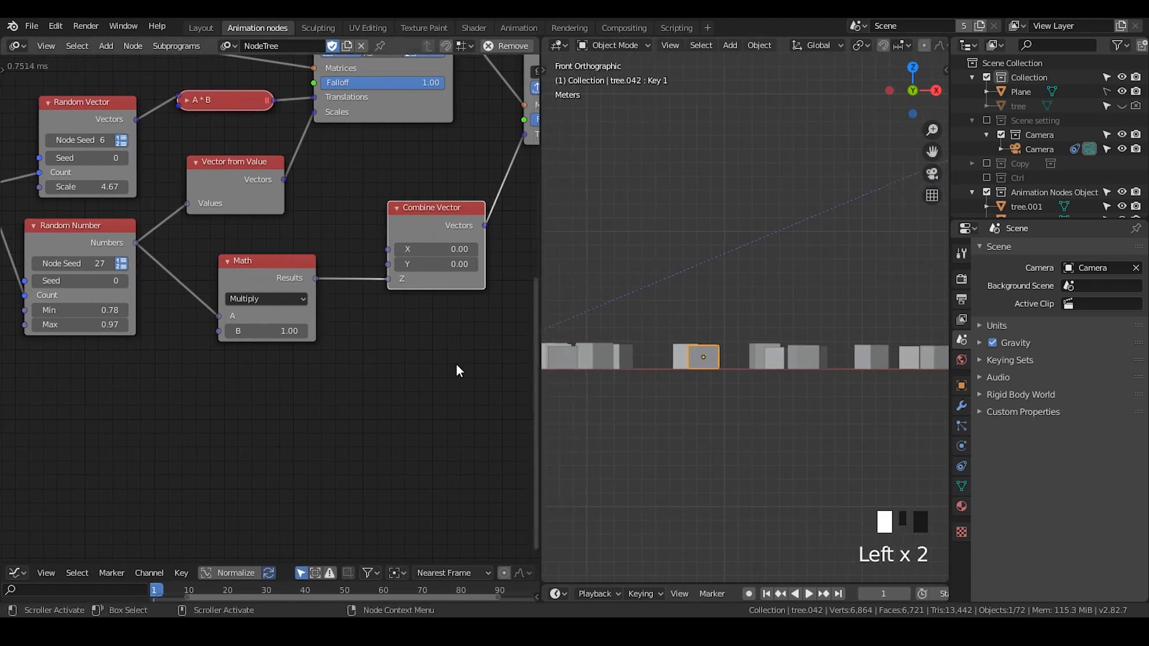
{"action": "middle_click_drag", "start_coordinate": [456, 366], "coordinate": [426, 359]}
{"action": "middle_click_drag", "start_coordinate": [719, 376], "coordinate": [723, 369], "text": "shift"}
{"action": "scroll", "coordinate": [736, 367], "scroll_direction": "up", "scroll_amount": 2}
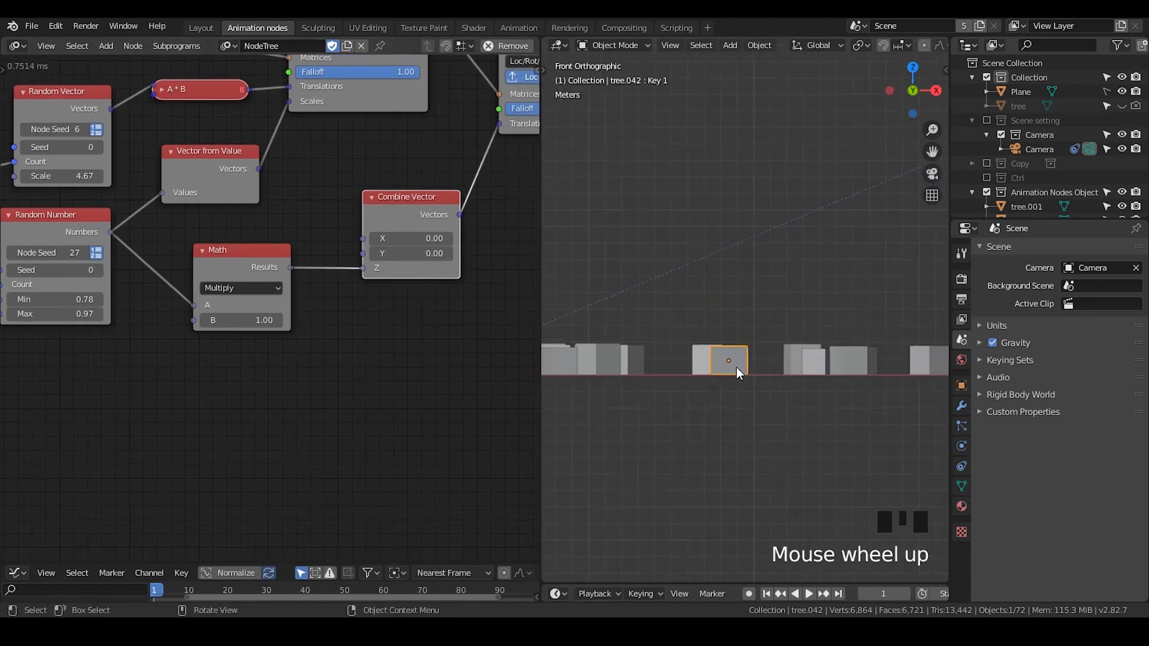
{"action": "left_click_drag", "start_coordinate": [239, 250], "coordinate": [204, 247]}
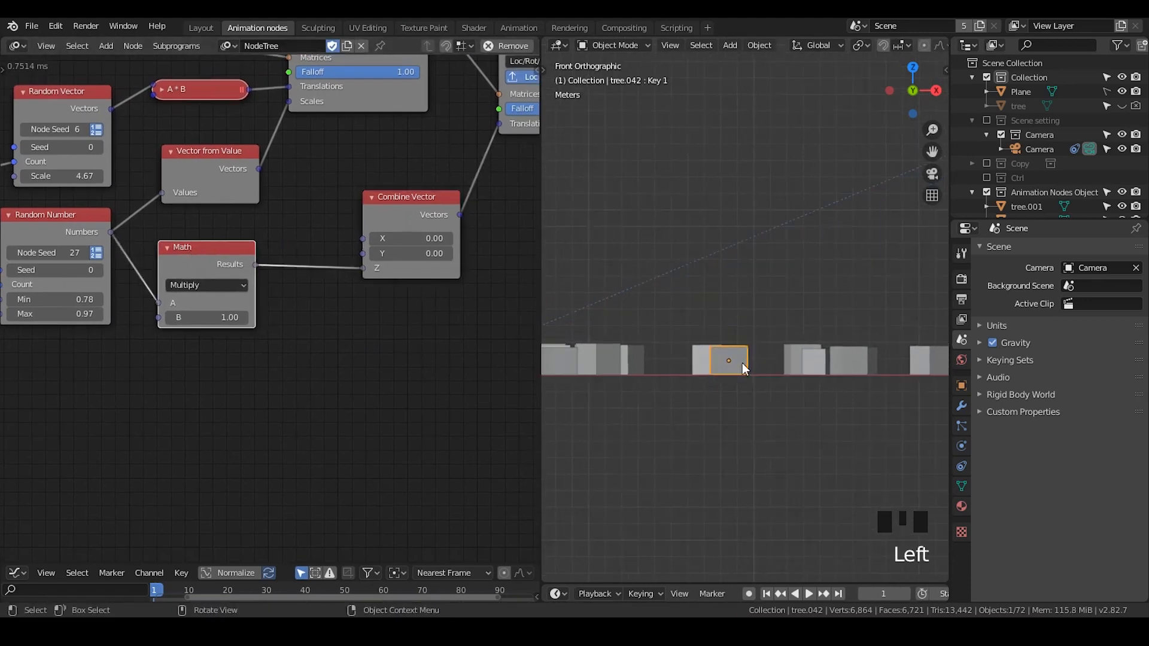
{"action": "scroll", "coordinate": [731, 370], "scroll_direction": "up", "scroll_amount": 4}
{"action": "mouse_move", "coordinate": [731, 370]}
{"action": "middle_mouse_down", "text": "shift"}
{"action": "mouse_move", "coordinate": [743, 388]}
{"action": "mouse_move", "coordinate": [739, 371]}
{"action": "middle_mouse_up", "text": "shift"}
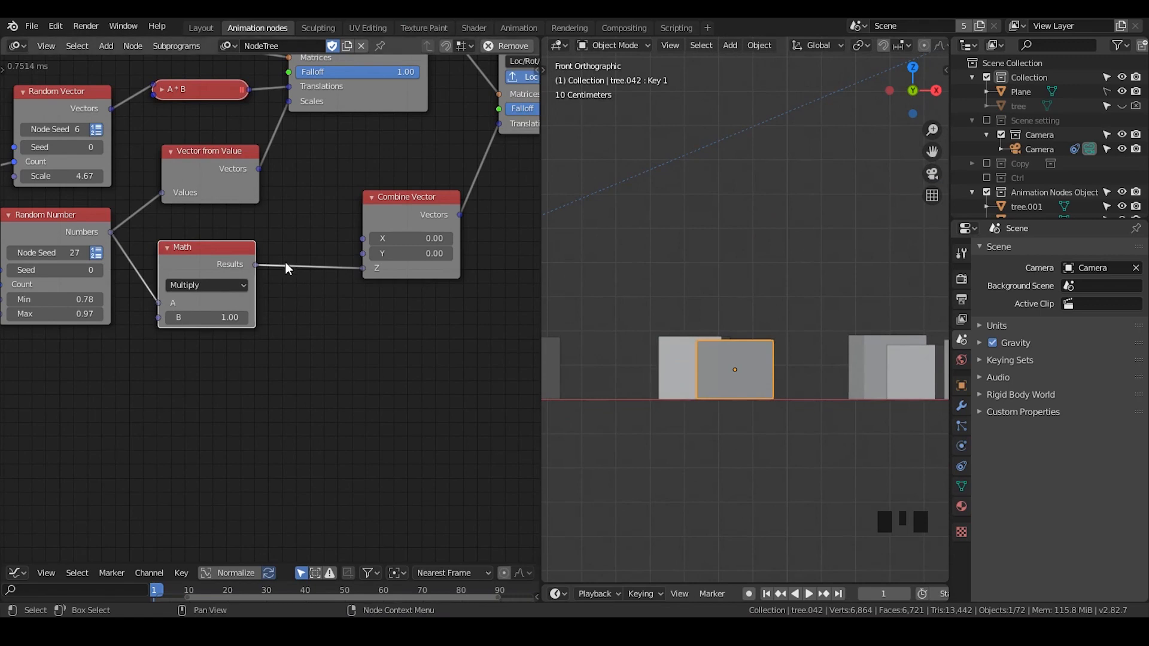
{"action": "left_click", "coordinate": [229, 259]}
{"action": "left_click_drag", "start_coordinate": [229, 259], "coordinate": [236, 267]}
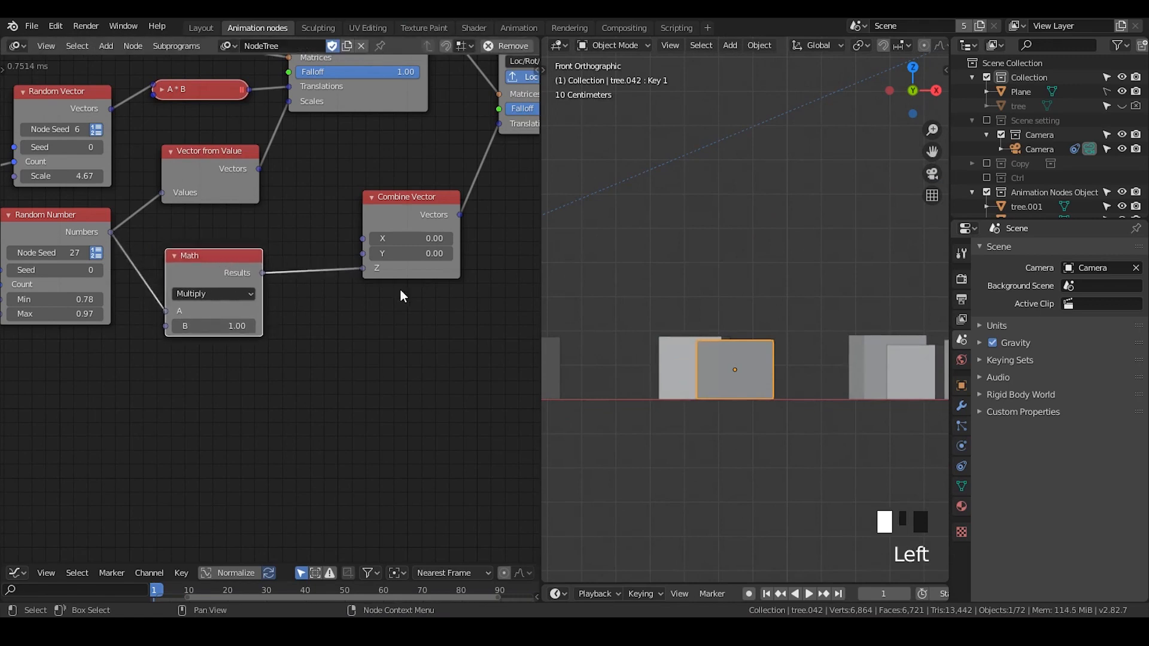
- Set the second Offset Matrix node's Falloff to 0
{"action": "middle_click_drag", "start_coordinate": [519, 115], "coordinate": [404, 186]}
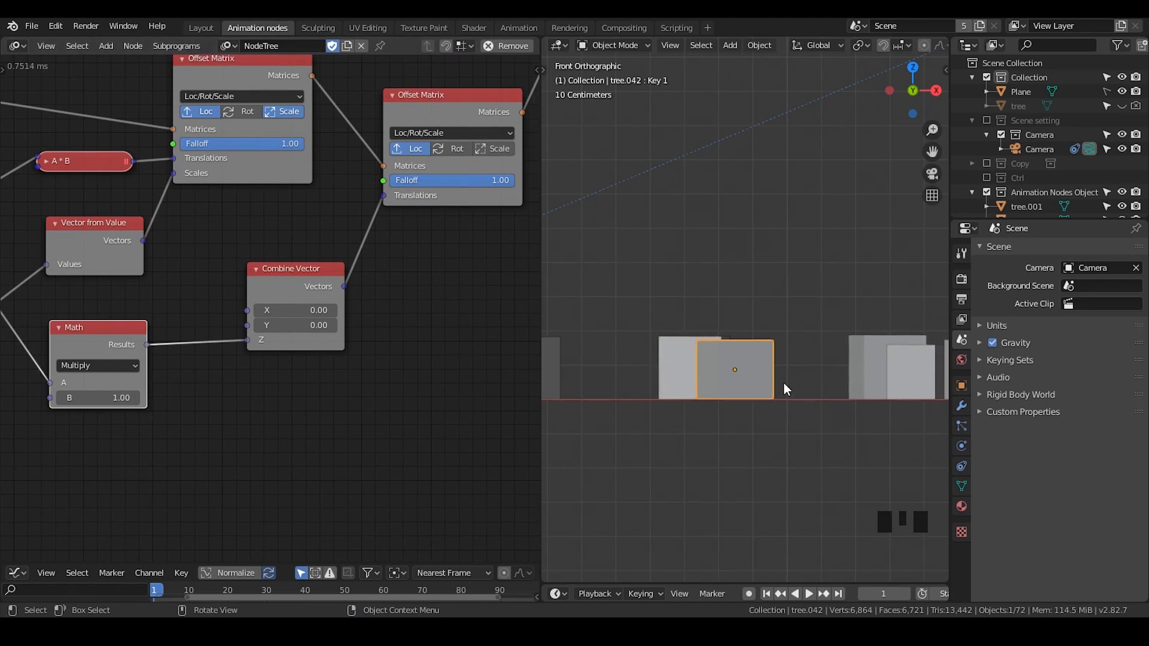
{"action": "scroll", "coordinate": [784, 382], "scroll_direction": "down", "scroll_amount": 2}
{"action": "scroll", "coordinate": [784, 383], "scroll_direction": "up", "scroll_amount": 1}
{"action": "scroll", "coordinate": [784, 383], "scroll_direction": "down", "scroll_amount": 6}
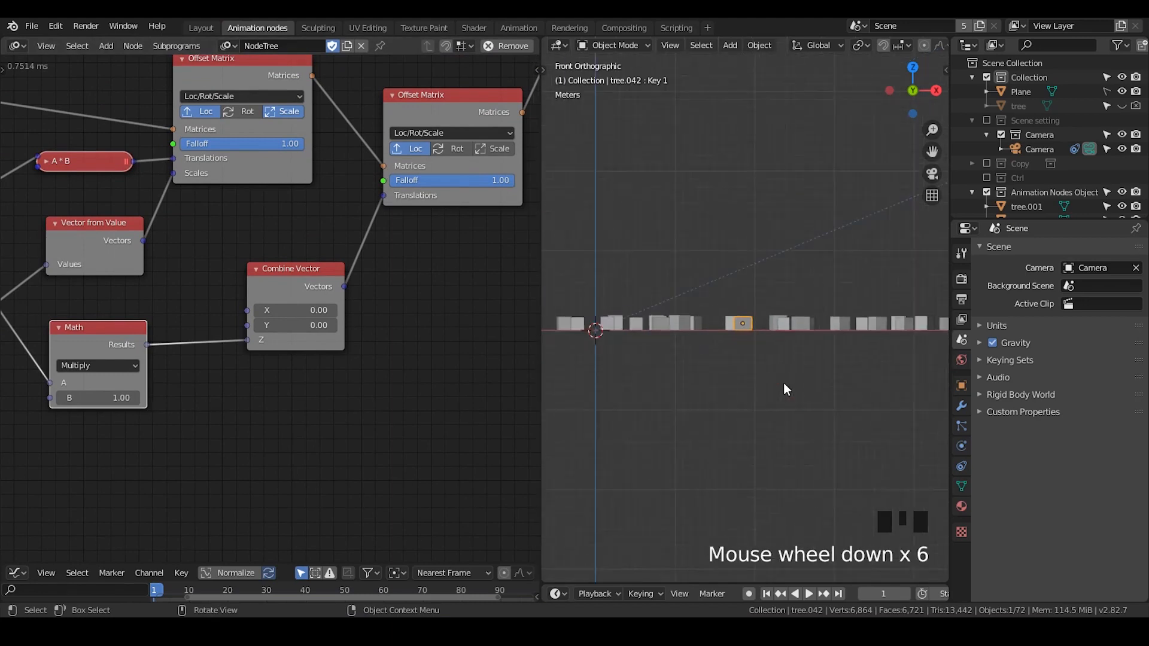
{"action": "scroll", "coordinate": [784, 383], "scroll_direction": "up", "scroll_amount": 6}
{"action": "left_click_drag", "start_coordinate": [485, 184], "coordinate": [365, 184]}
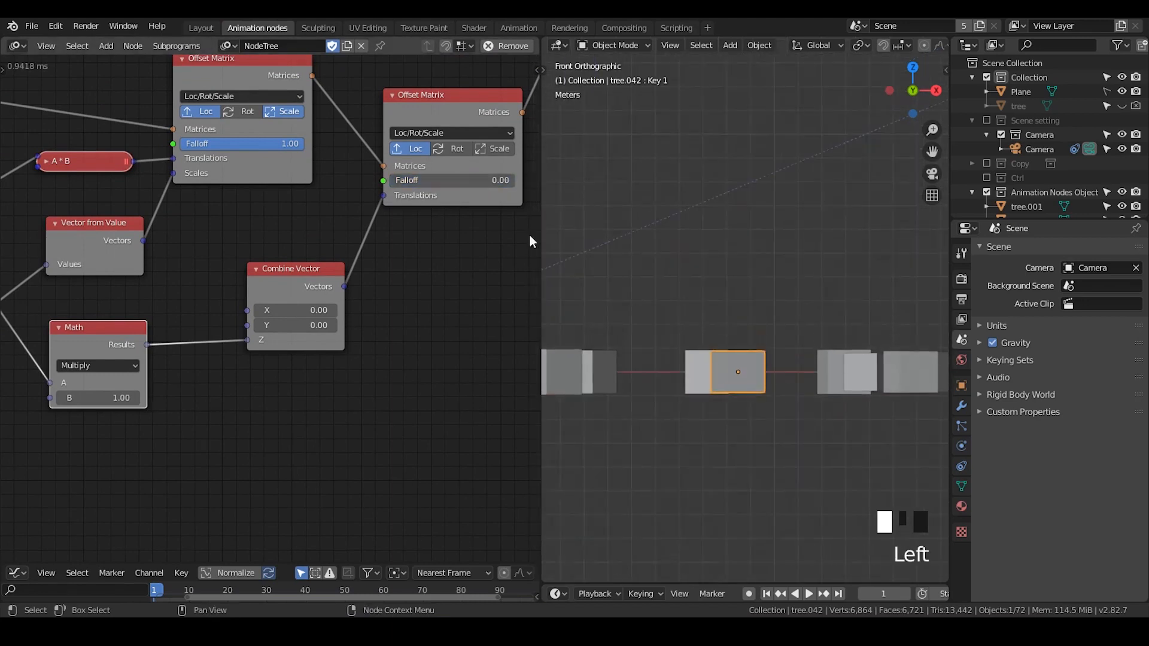
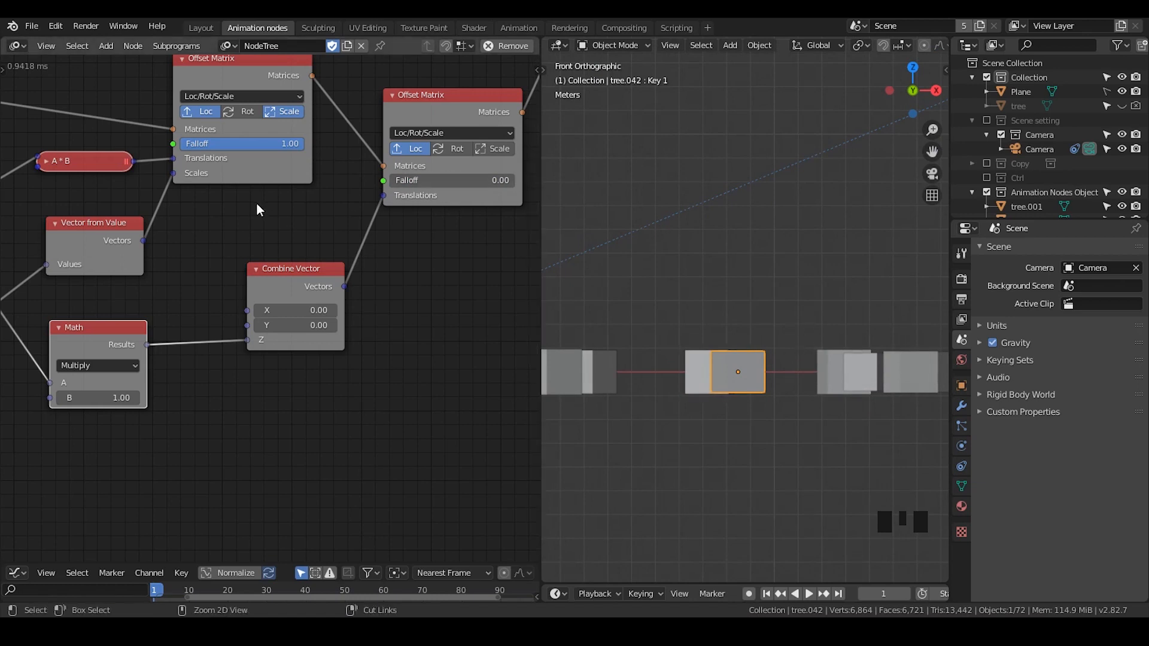
- Add a Constant Falloff node with Strength -1 and link it into the second Offset Matrix's Falloff input
{"action": "key", "text": "ctrl+a"}
{"action": "type", "text": "constant"}
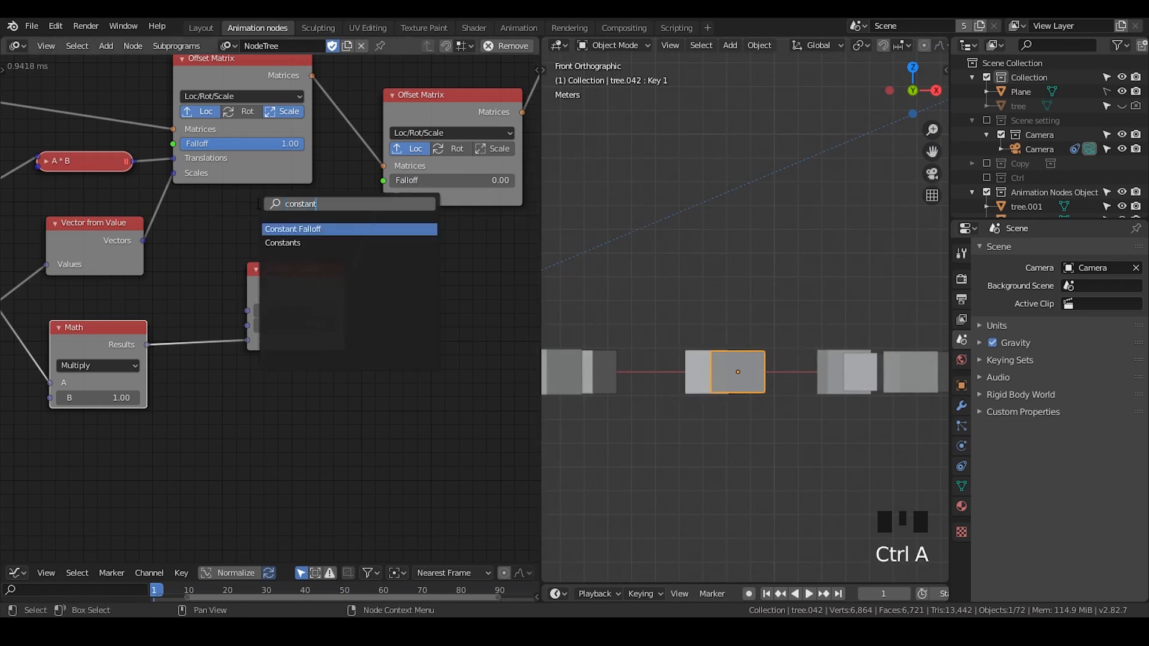
{"action": "key", "text": "Return"}
{"action": "left_click", "coordinate": [266, 236]}
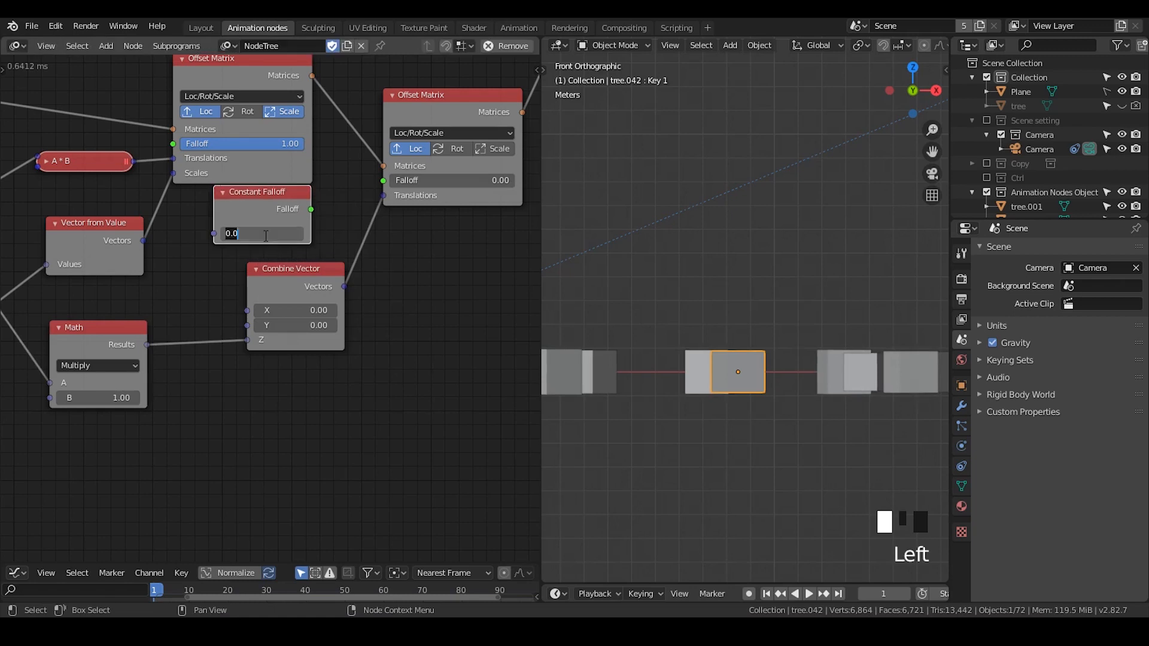
{"action": "type", "text": "-1"}
{"action": "left_click", "coordinate": [314, 208]}
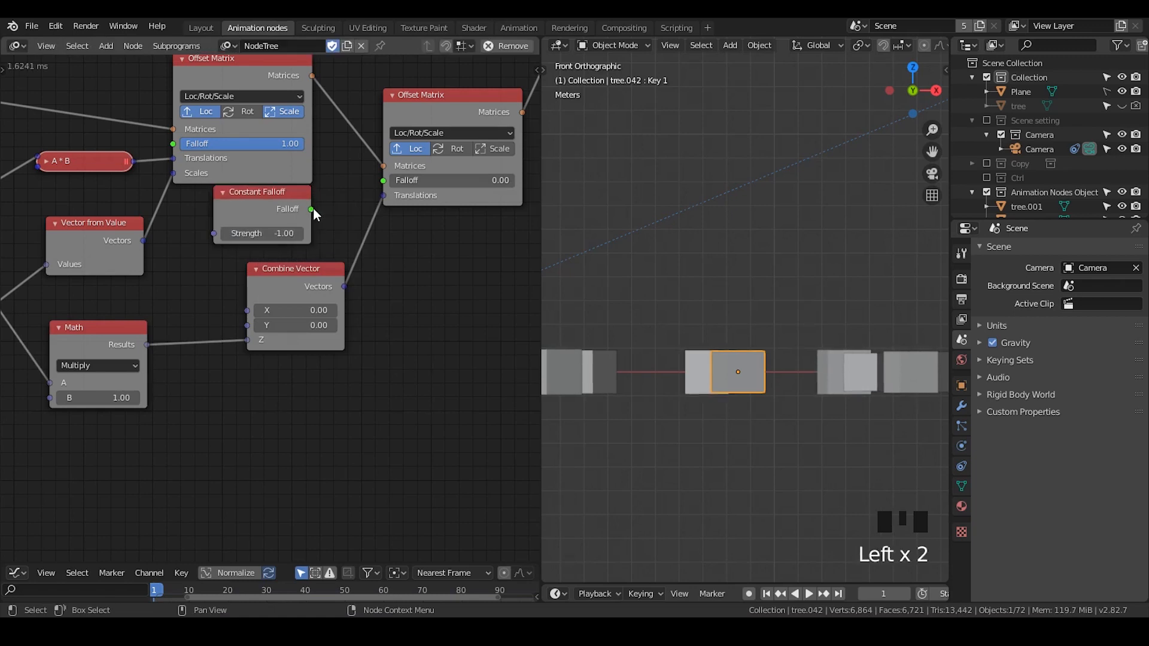
{"action": "left_click_drag", "start_coordinate": [312, 209], "coordinate": [389, 180]}
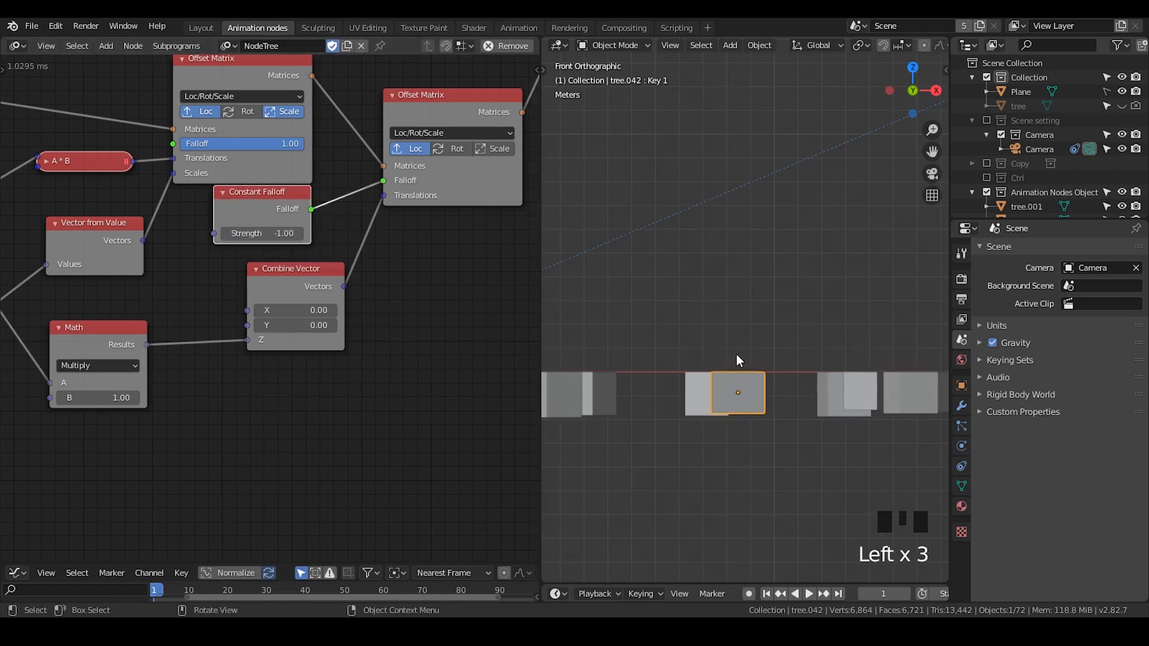
- Delete the Constant Falloff node
{"action": "scroll", "coordinate": [699, 340], "scroll_direction": "up", "scroll_amount": 1}
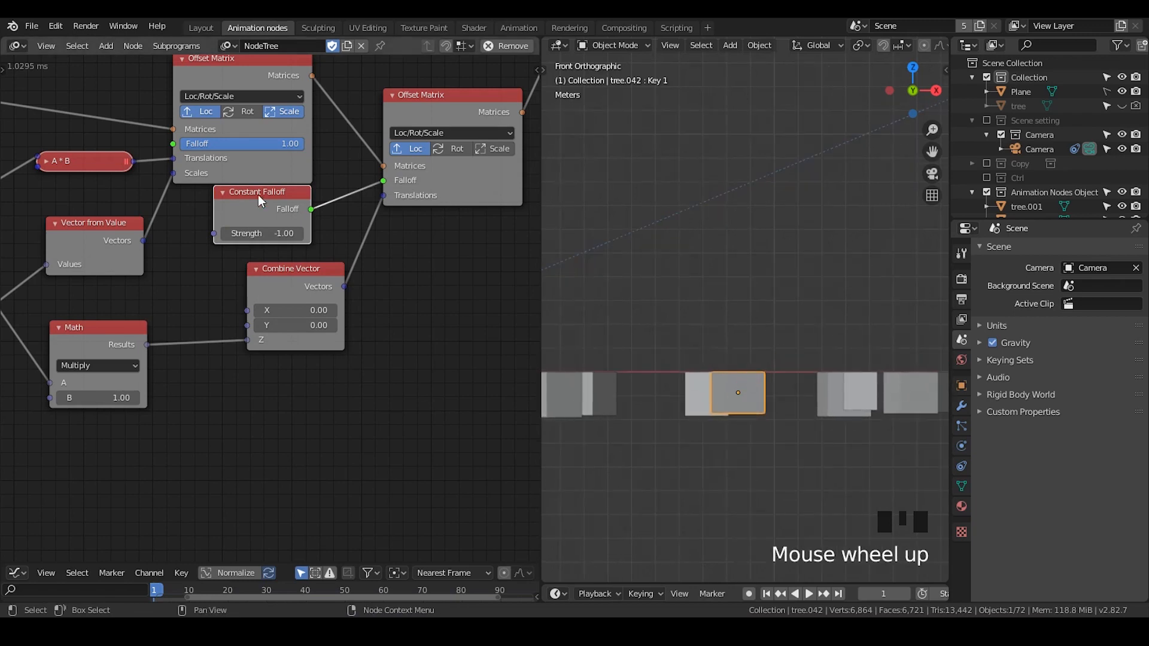
{"action": "left_click_drag", "start_coordinate": [258, 195], "coordinate": [263, 206]}
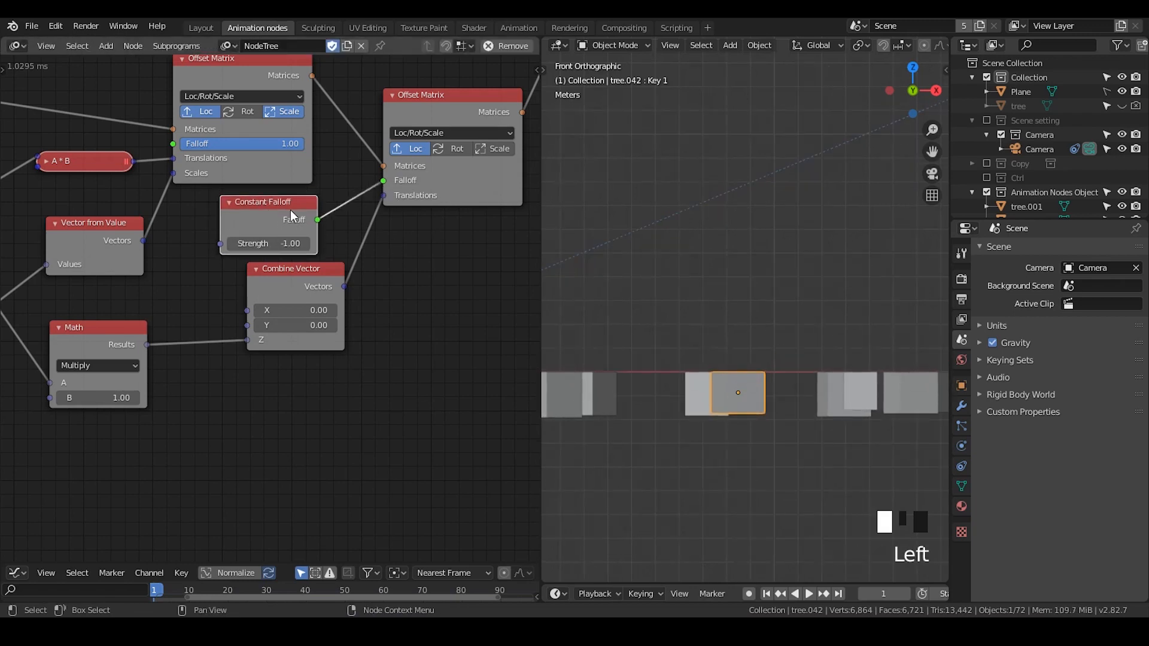
{"action": "key", "text": "x"}
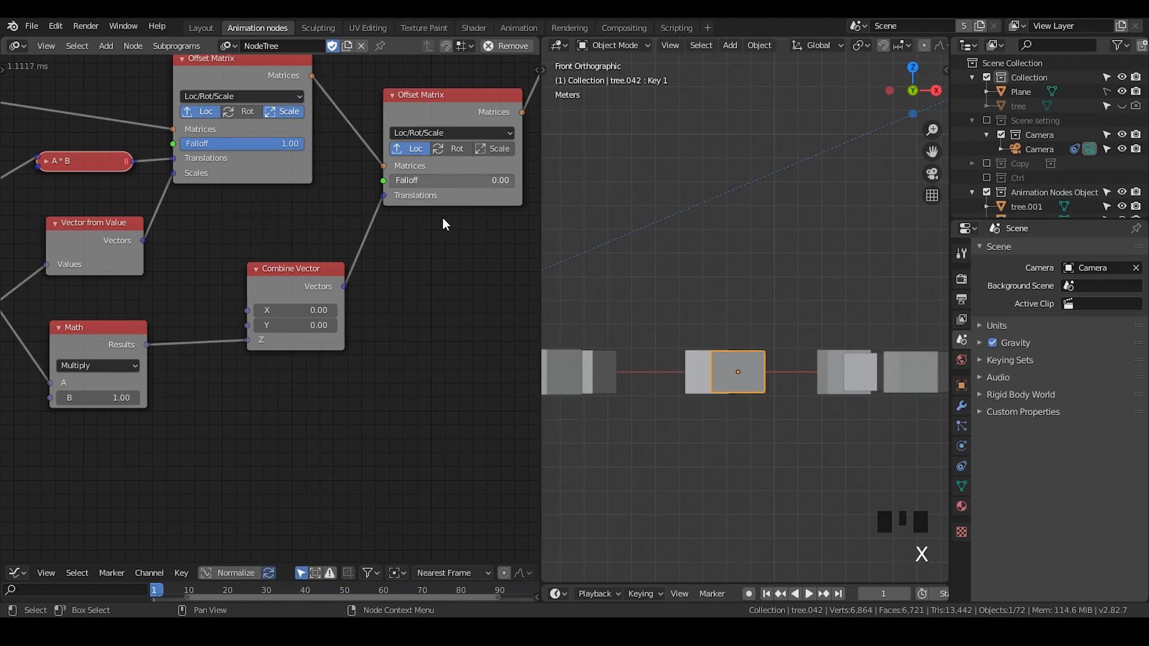
- Set the second Offset Matrix node's Falloff to 1
{"action": "left_click", "coordinate": [436, 181]}
{"action": "mouse_move", "coordinate": [513, 181]}
{"action": "left_mouse_down"}
{"action": "mouse_move", "coordinate": [391, 181]}
{"action": "mouse_move", "coordinate": [515, 180]}
{"action": "left_mouse_up"}
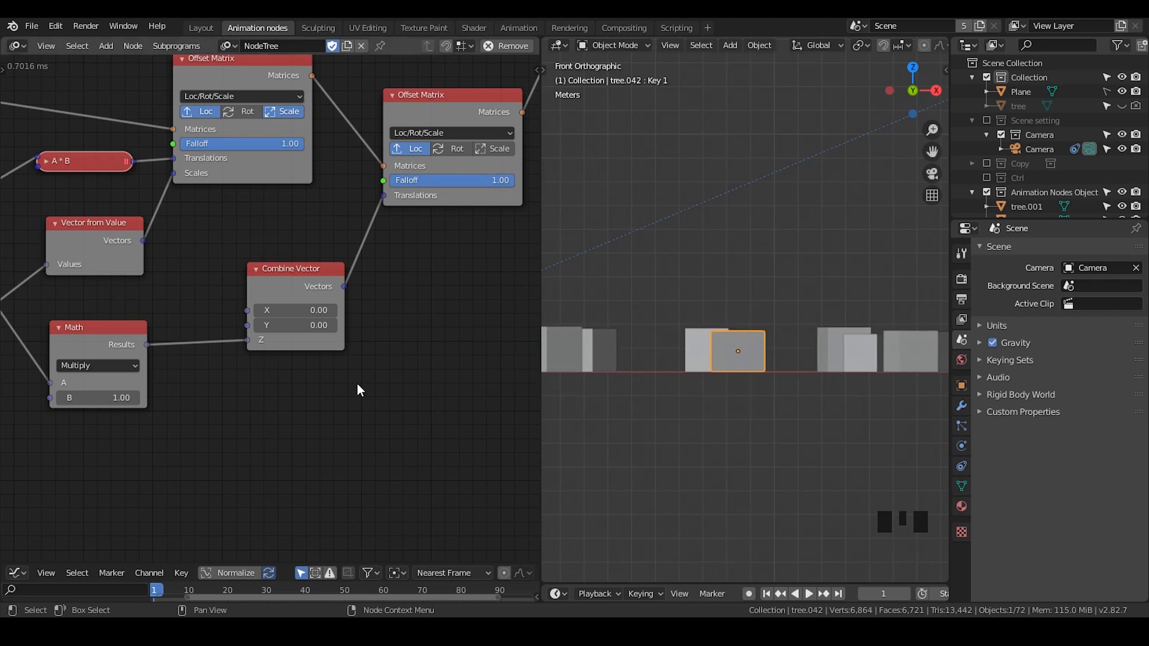
{"action": "middle_click_drag", "start_coordinate": [360, 390], "coordinate": [364, 304]}
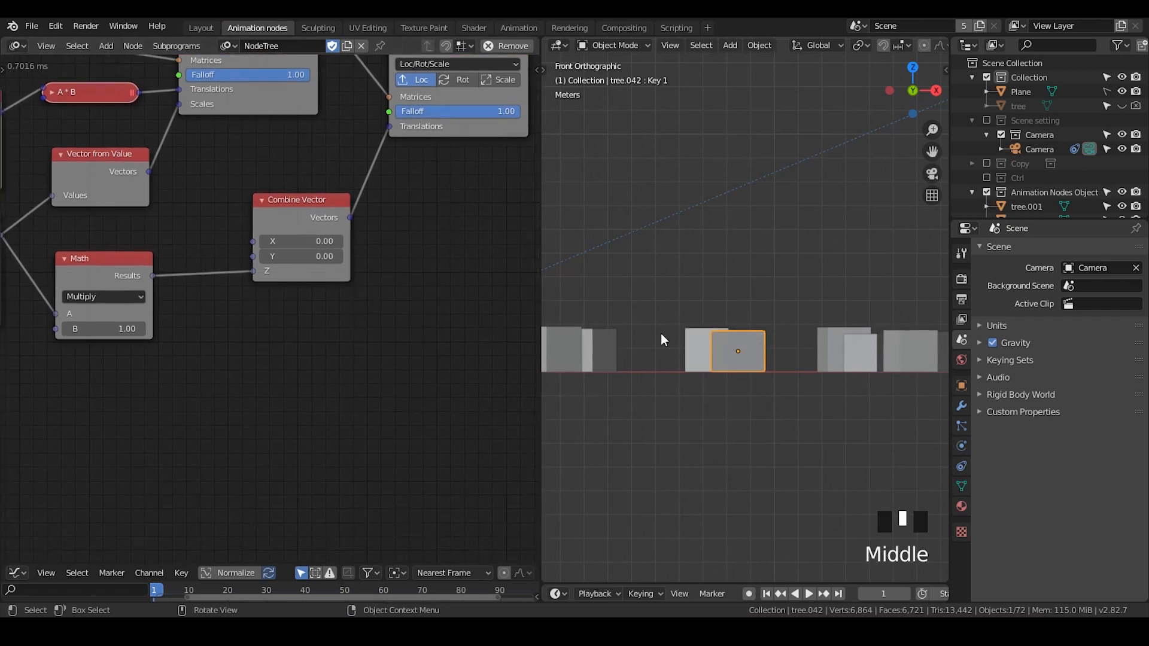
- Add a Random Falloff node and link its output into the second Offset Matrix's Falloff input
{"action": "key", "text": "ctrl+a"}
{"action": "type", "text": "random"}
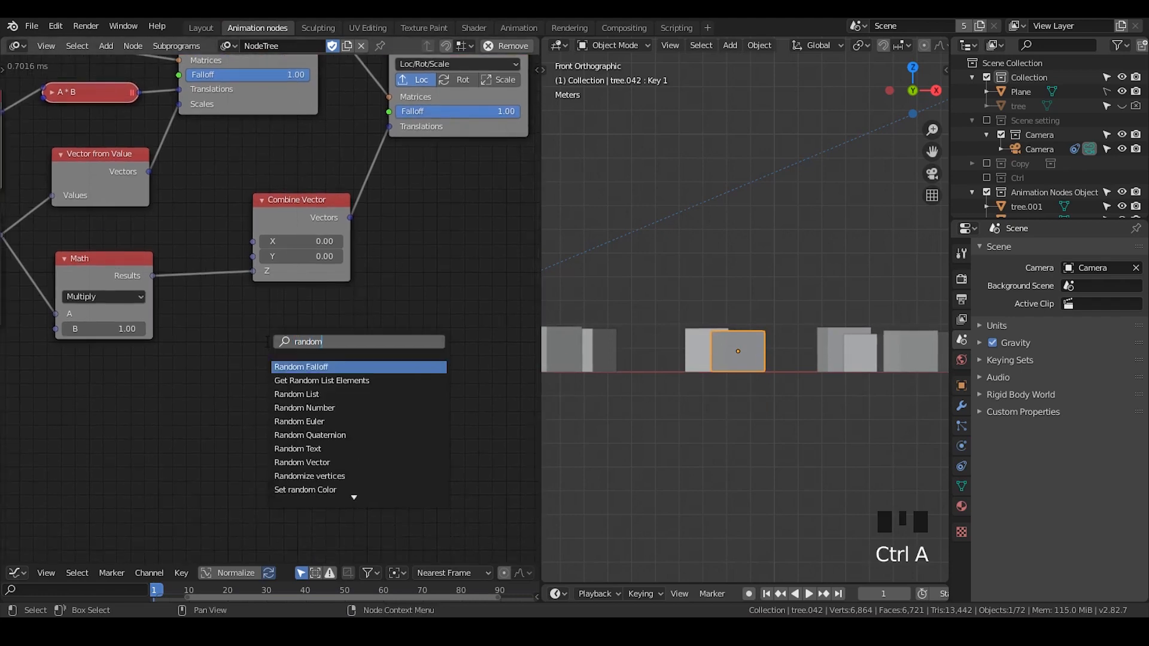
{"action": "key", "text": "Return"}
{"action": "left_click", "coordinate": [178, 354]}
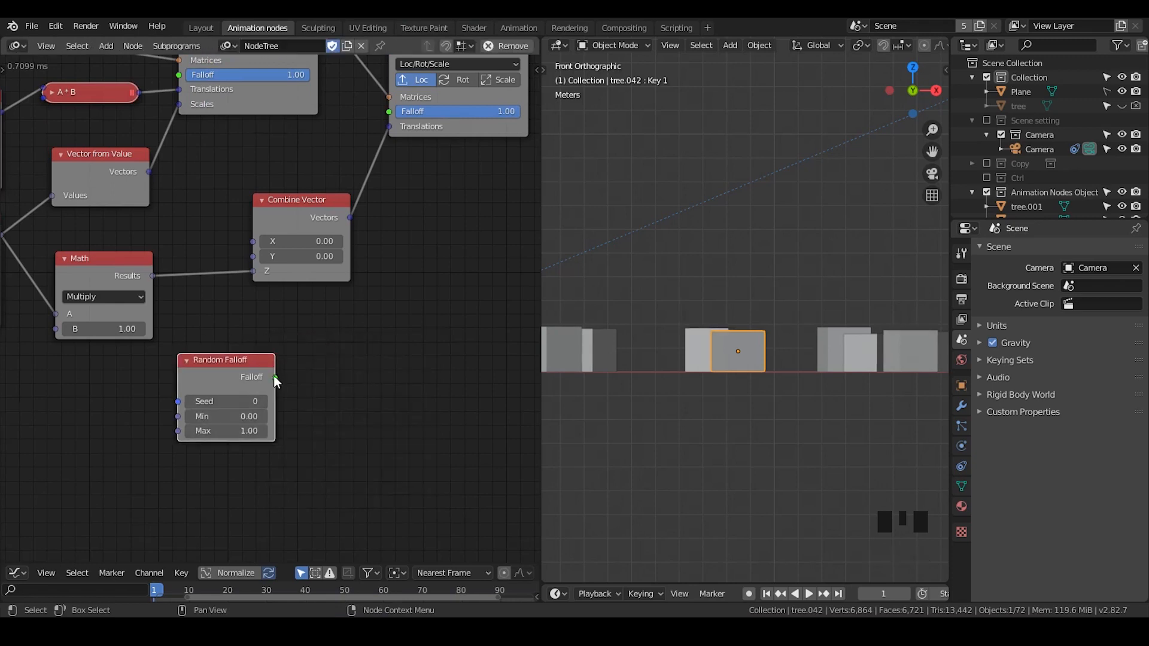
{"action": "left_click_drag", "start_coordinate": [275, 377], "coordinate": [389, 111]}
- Set the Random Falloff node's Min to 1
{"action": "scroll", "coordinate": [763, 358], "scroll_direction": "down", "scroll_amount": 4}
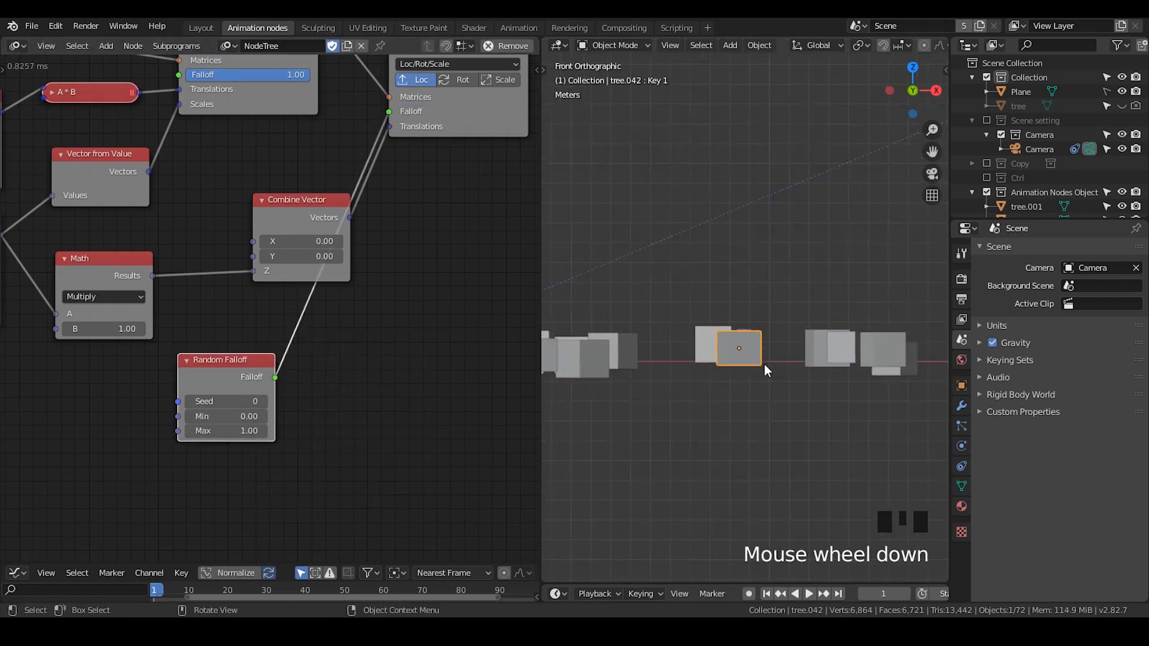
{"action": "middle_click_drag", "start_coordinate": [760, 361], "coordinate": [773, 299], "text": "shift"}
{"action": "scroll", "coordinate": [726, 333], "scroll_direction": "up", "scroll_amount": 4}
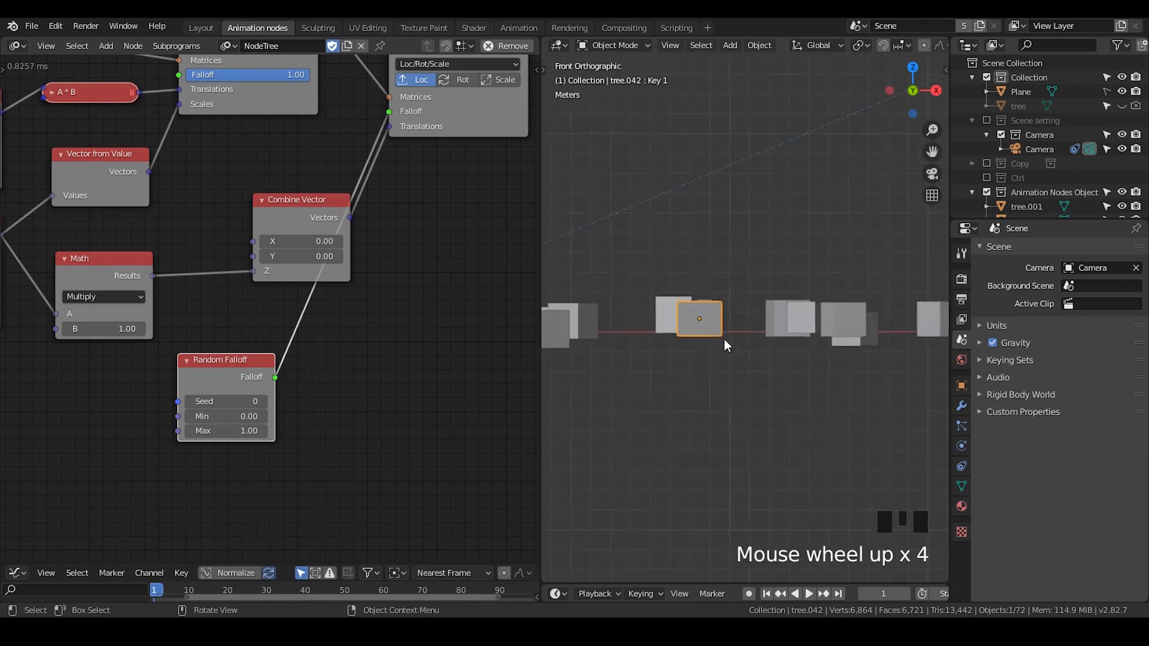
{"action": "scroll", "coordinate": [721, 340], "scroll_direction": "down", "scroll_amount": 2, "text": "shift"}
{"action": "middle_click_drag", "start_coordinate": [713, 340], "coordinate": [745, 339], "text": "shift"}
{"action": "left_click", "coordinate": [224, 420]}
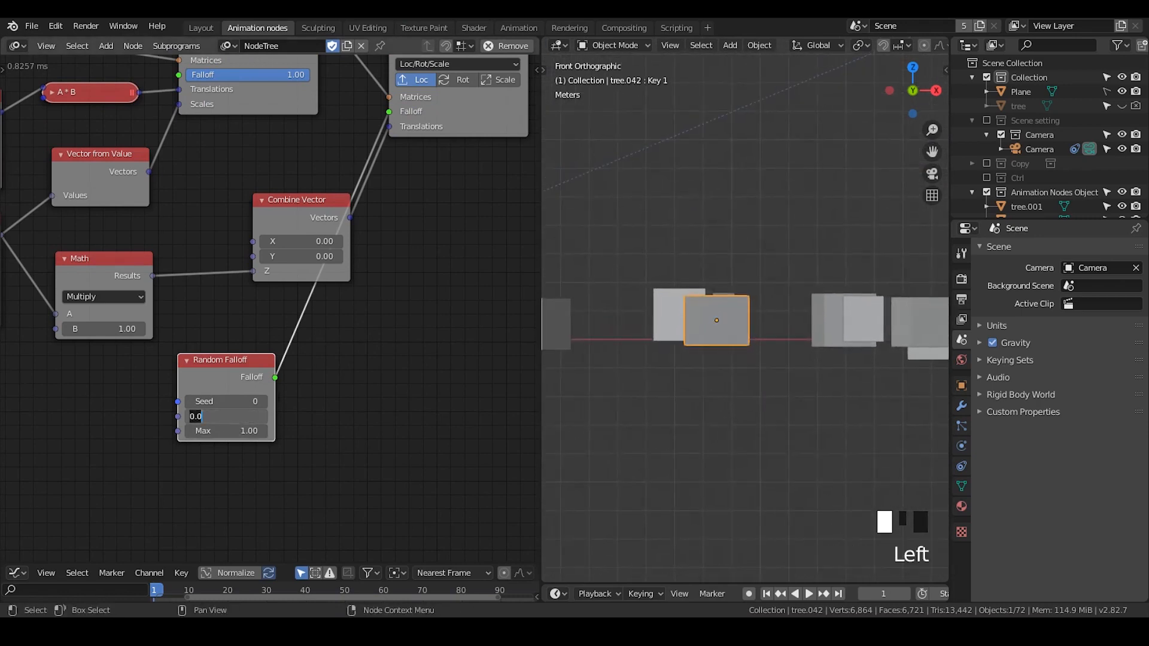
{"action": "type", "text": "1"}
{"action": "key", "text": "Return"}
- Set the Random Falloff node's Min and Max to 0
{"action": "scroll", "coordinate": [674, 354], "scroll_direction": "down", "scroll_amount": 7}
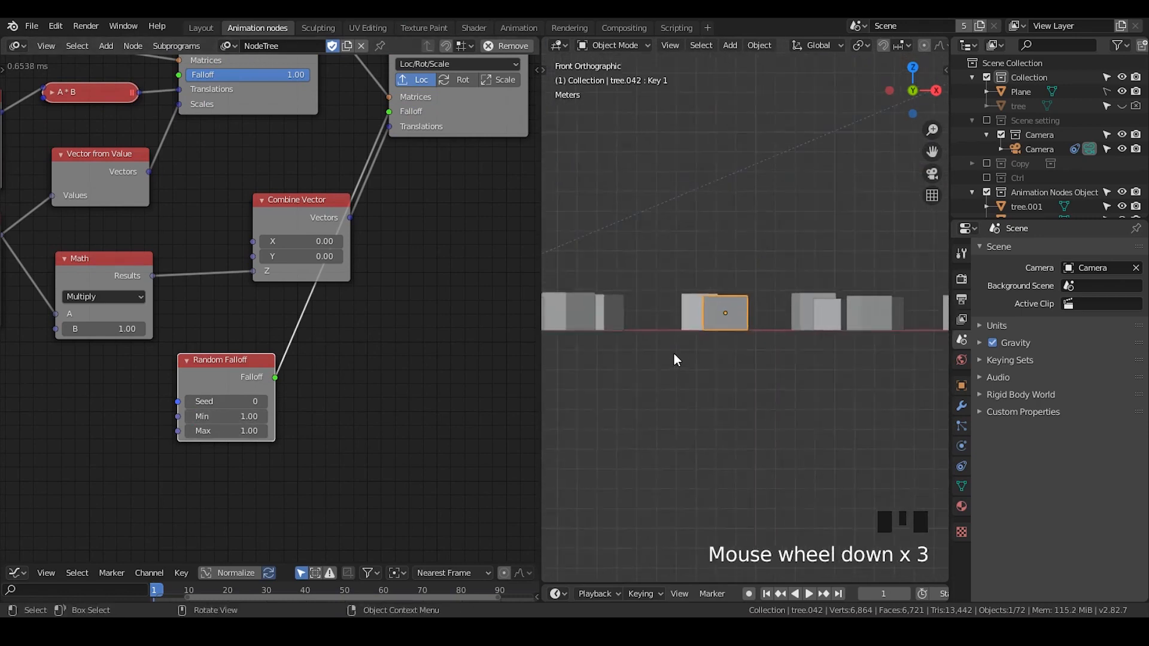
{"action": "middle_click_drag", "start_coordinate": [699, 340], "coordinate": [724, 343], "text": "shift"}
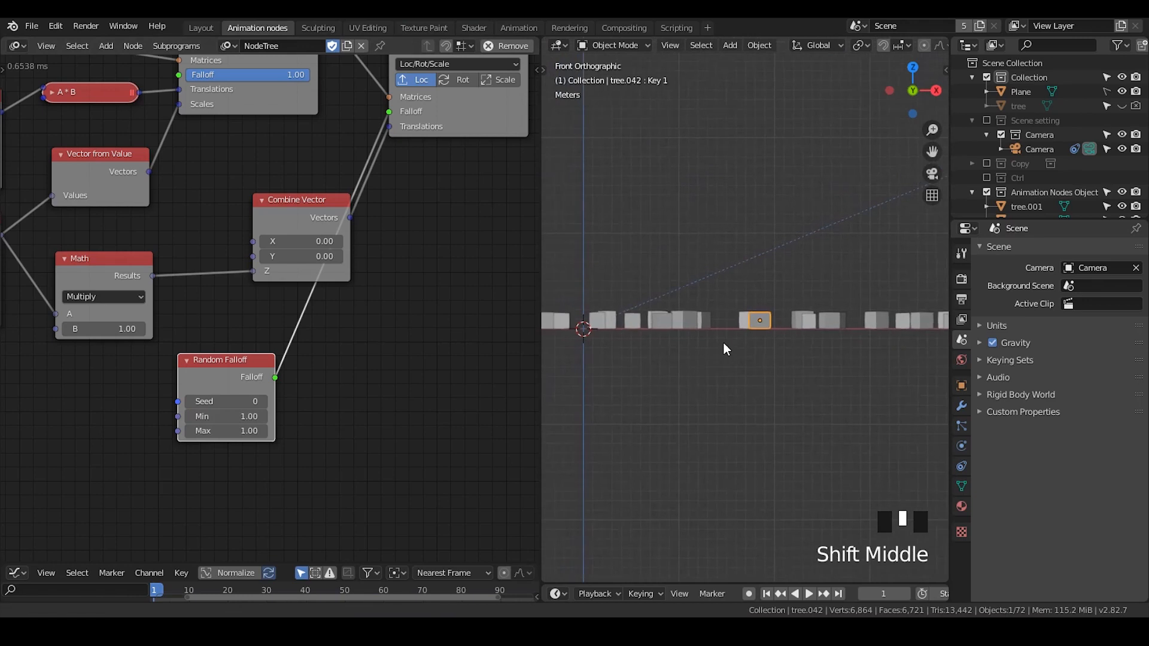
{"action": "left_click", "coordinate": [251, 416]}
{"action": "left_click", "coordinate": [239, 431]}
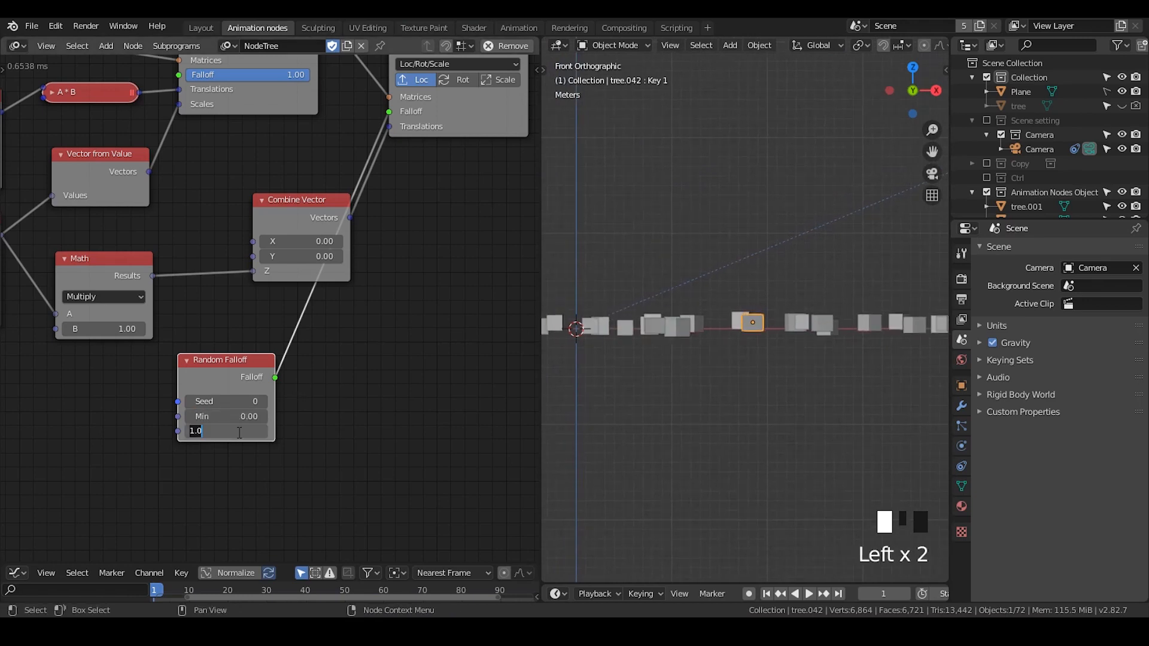
{"action": "type", "text": "0"}
{"action": "key", "text": "Return"}
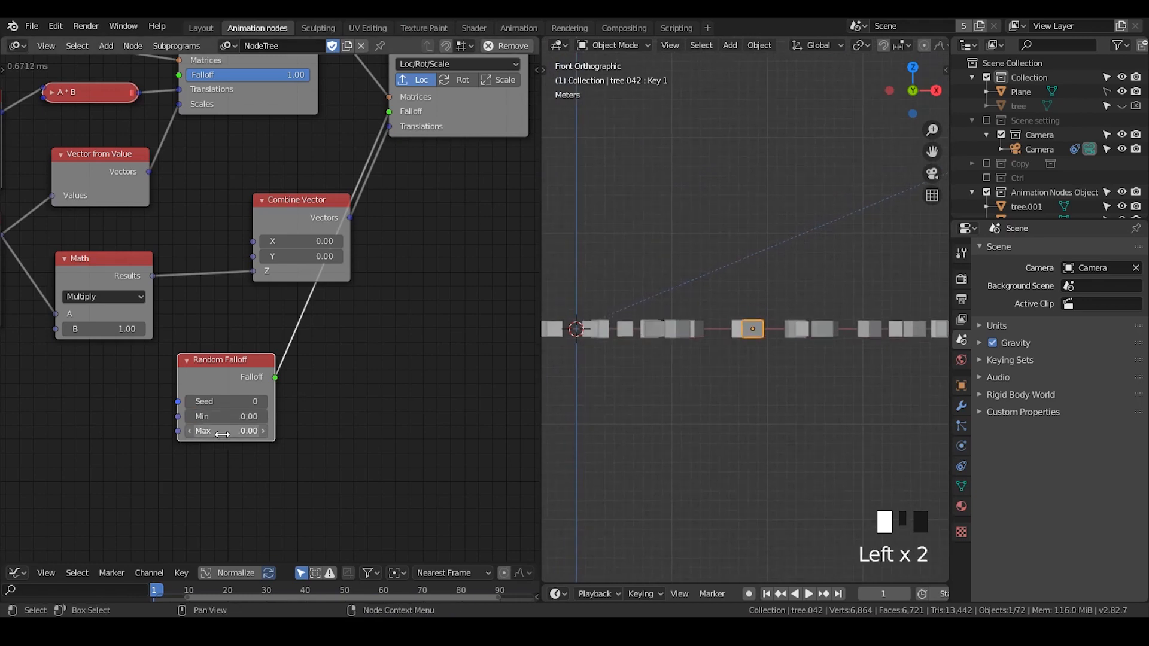
{"action": "left_click_drag", "start_coordinate": [216, 433], "coordinate": [220, 433]}
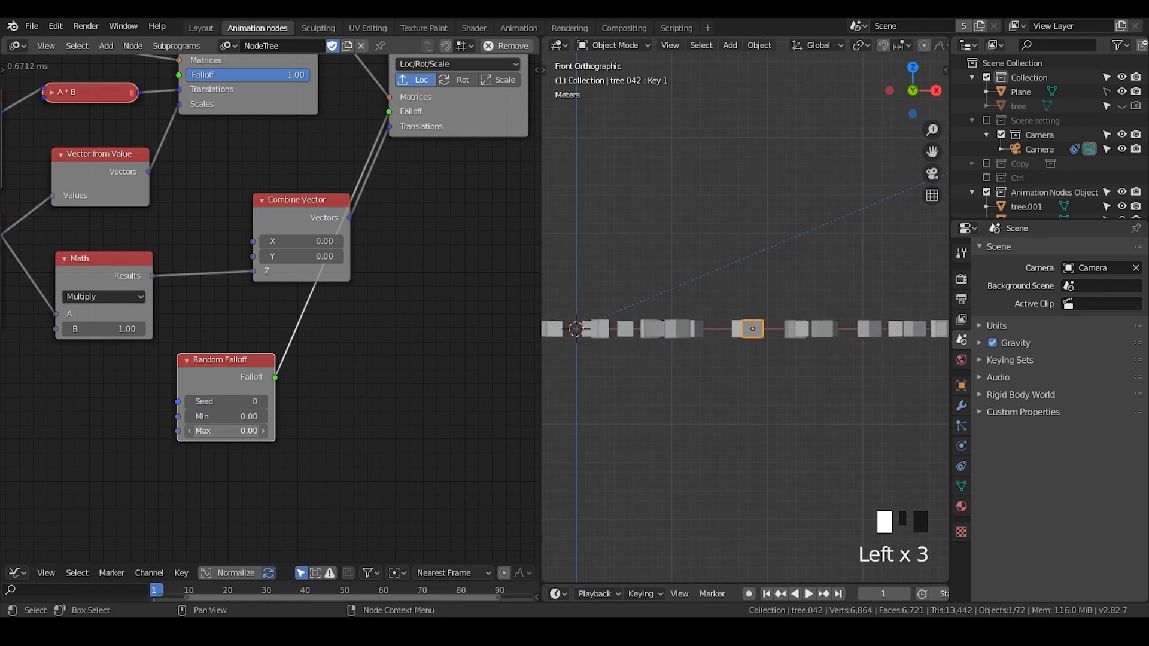
{"action": "key", "text": "Return"}
- Set the Random Falloff's Min to 1 and move the node up beside the Combine Vector
{"action": "left_click", "coordinate": [223, 415]}
{"action": "type", "text": "1"}
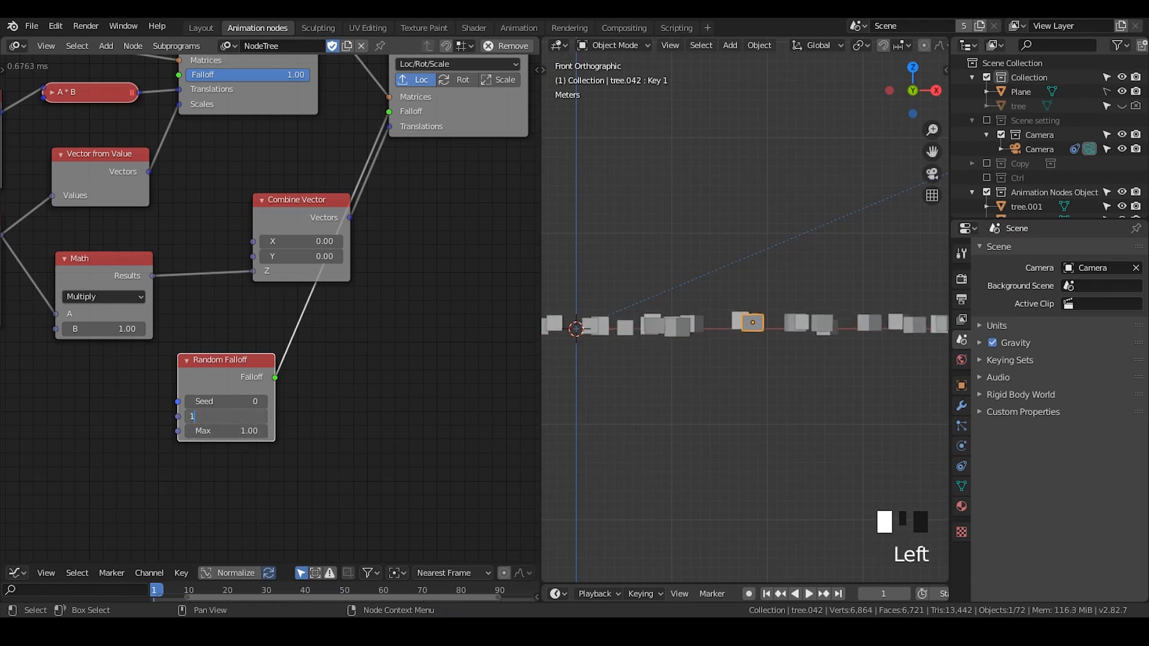
{"action": "key", "text": "Return"}
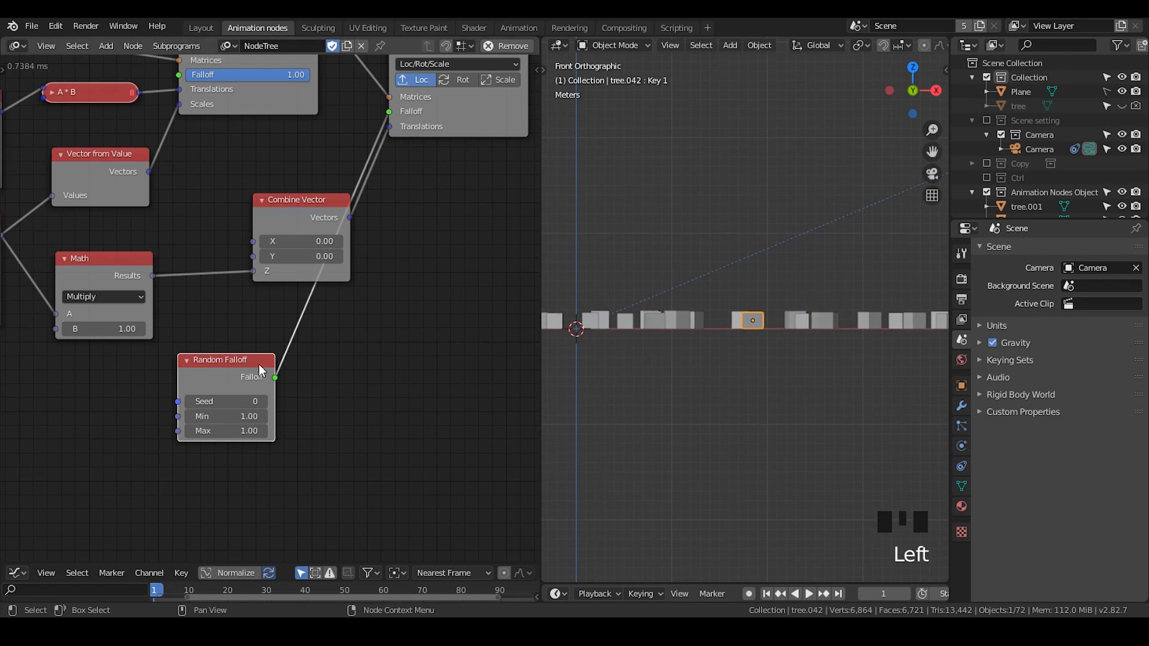
{"action": "left_click_drag", "start_coordinate": [259, 367], "coordinate": [275, 299]}
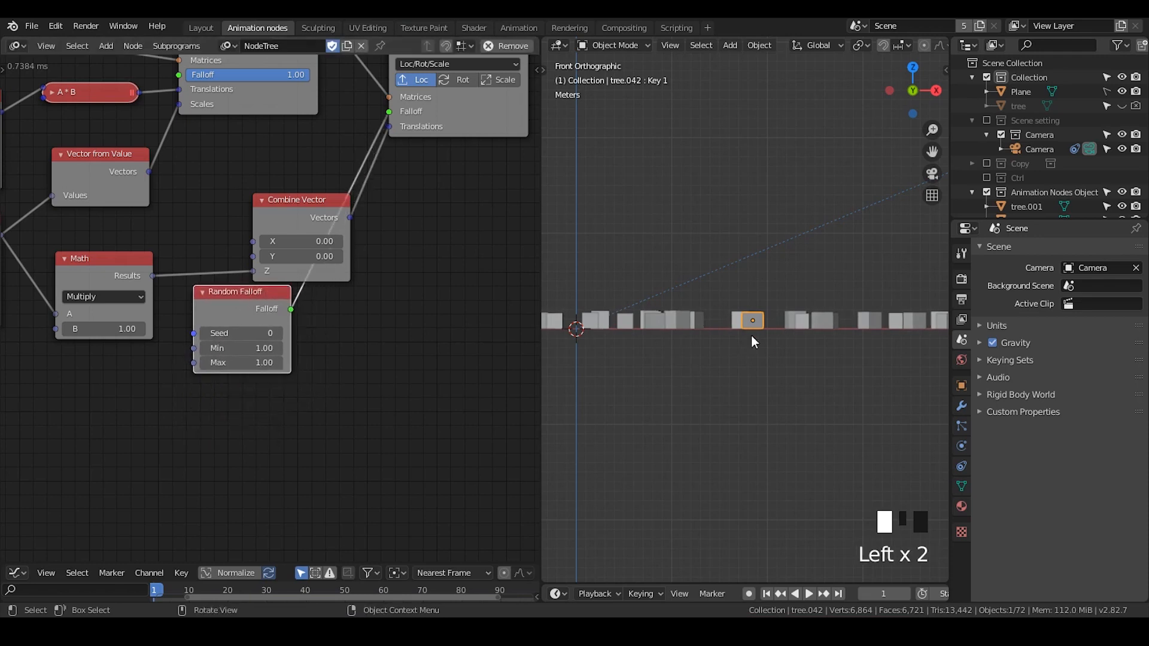
- Add a Wiggle Falloff node and link its output into the second Offset Matrix's Falloff input
{"action": "scroll", "coordinate": [374, 377], "scroll_direction": "up", "scroll_amount": 3}
{"action": "key", "text": "ctrl+a"}
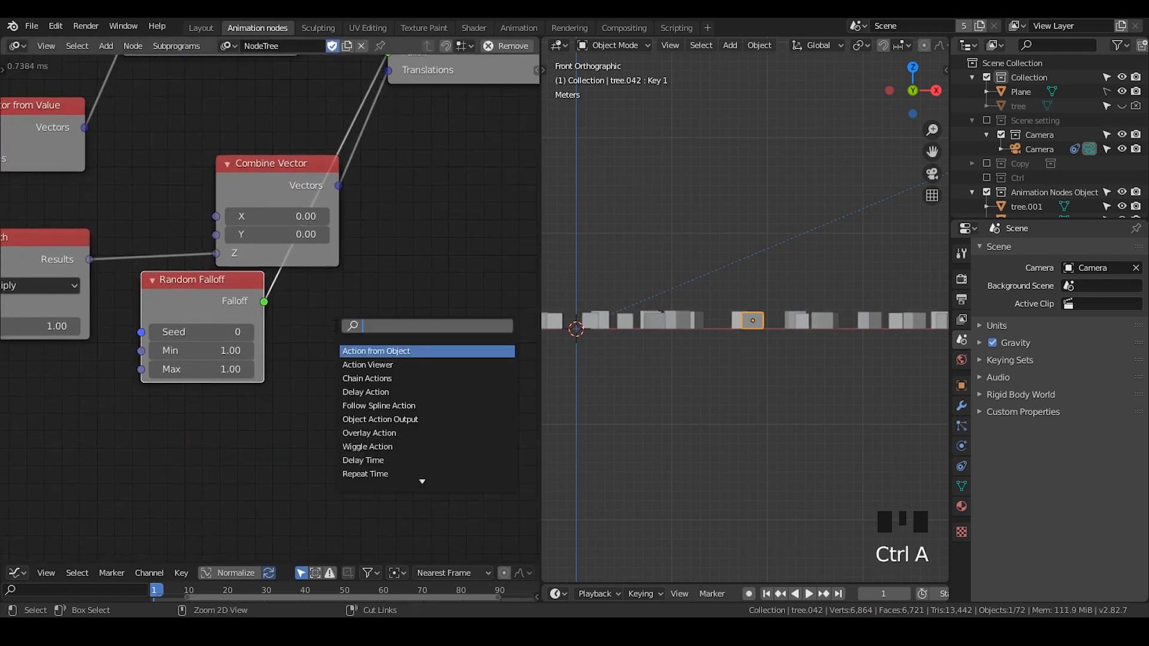
{"action": "type", "text": "wiggle"}
{"action": "key", "text": "Down"}
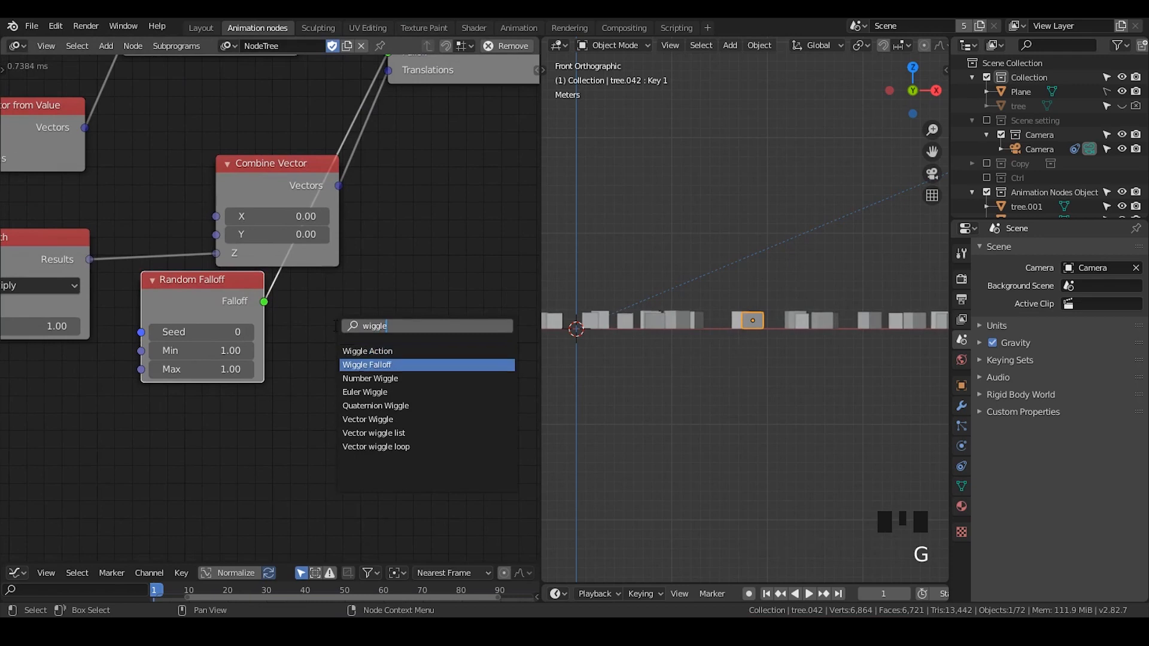
{"action": "key", "text": "Return"}
{"action": "left_click", "coordinate": [442, 327]}
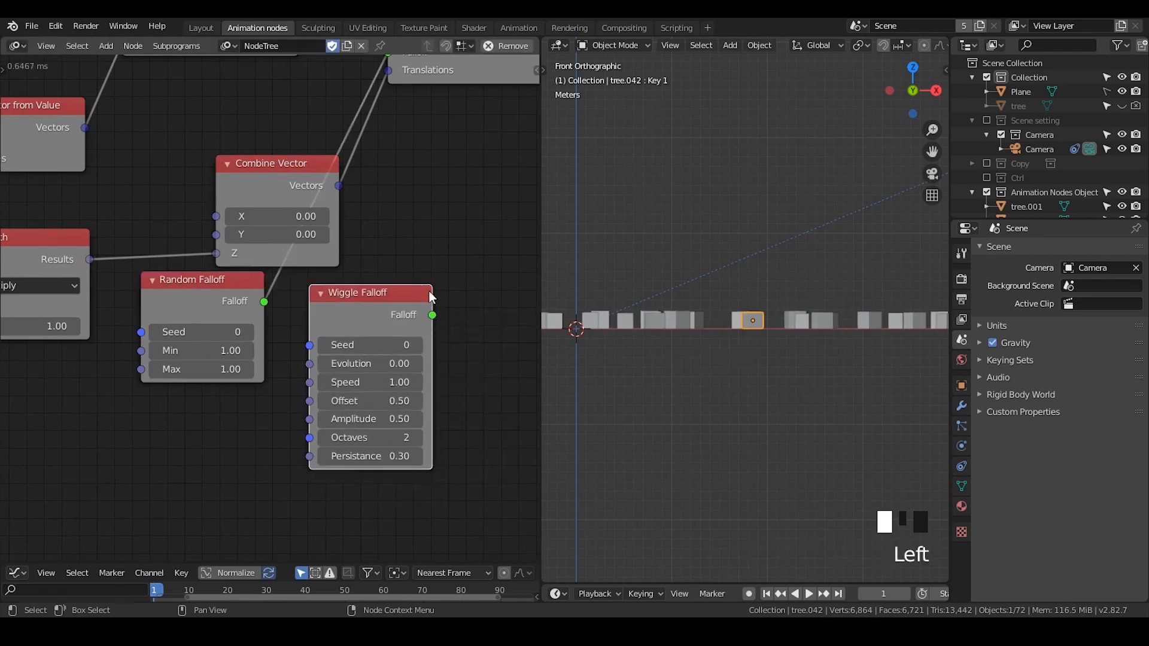
{"action": "left_click_drag", "start_coordinate": [432, 315], "coordinate": [386, 71]}
- Rearrange the Wiggle and Random Falloff nodes and set the Wiggle Falloff's Amplitude to 1
{"action": "left_click_drag", "start_coordinate": [365, 302], "coordinate": [280, 311]}
{"action": "left_click_drag", "start_coordinate": [179, 298], "coordinate": [117, 352]}
{"action": "middle_click_drag", "start_coordinate": [135, 348], "coordinate": [174, 320]}
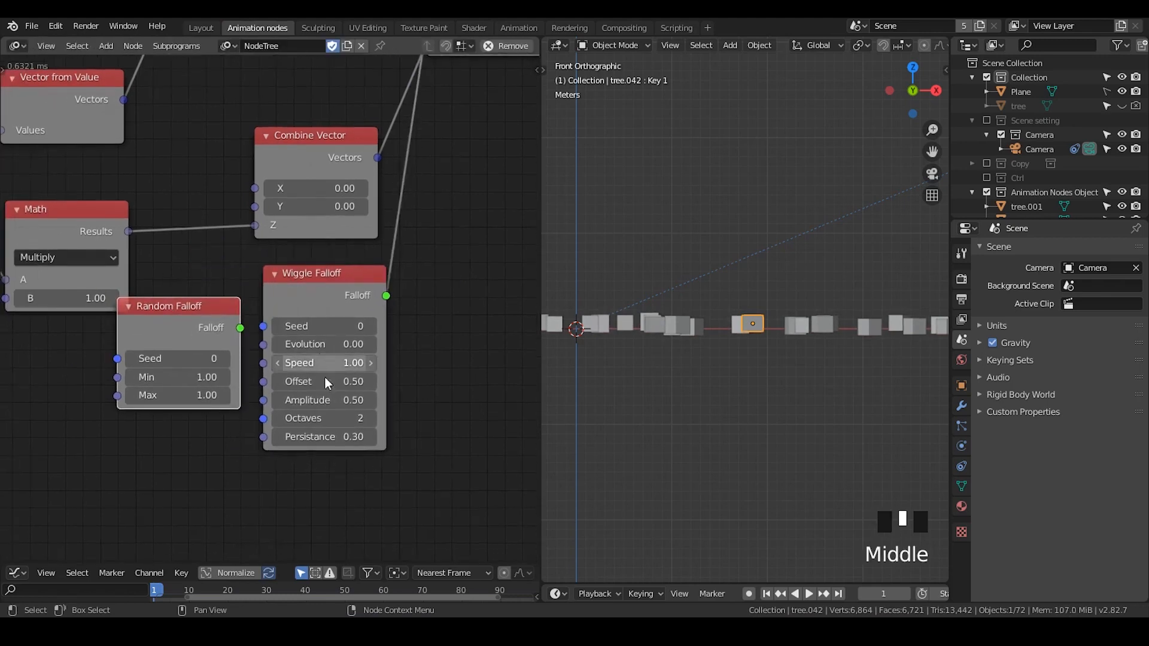
{"action": "left_click", "coordinate": [329, 395]}
{"action": "type", "text": "1"}
{"action": "key", "text": "Return"}
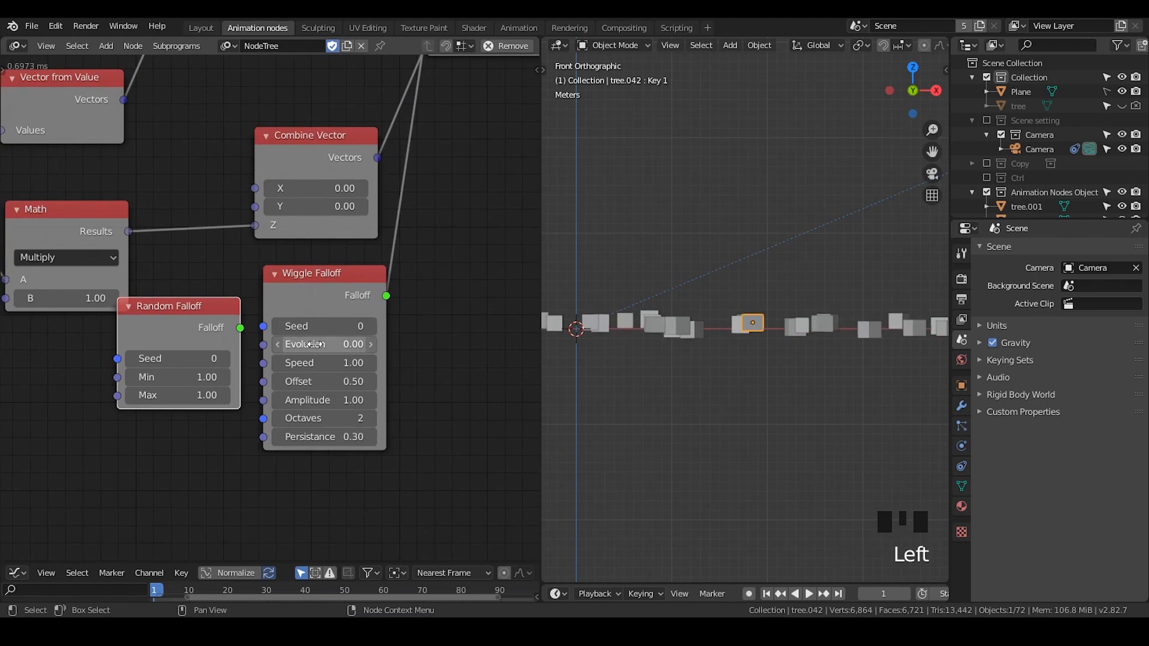
- Scrub the Wiggle Falloff's Evolution value, then reset it to its default
{"action": "double_click", "coordinate": [315, 345]}
{"action": "left_click", "coordinate": [395, 350]}
{"action": "left_click_drag", "start_coordinate": [352, 344], "coordinate": [791, 377]}
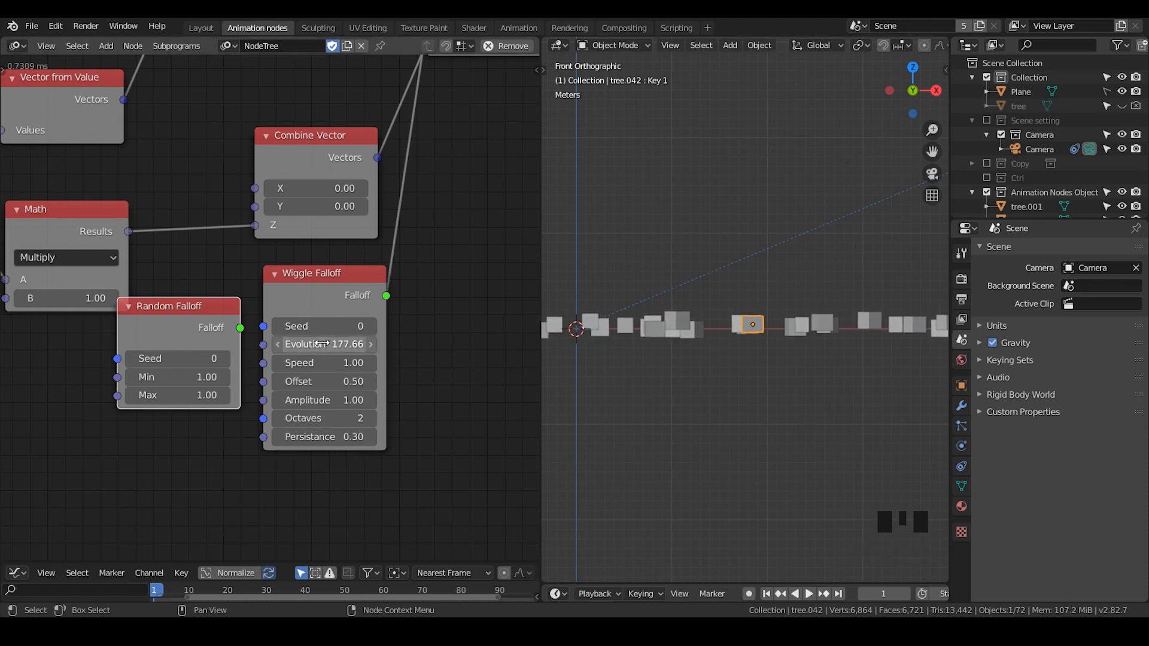
{"action": "left_click", "coordinate": [324, 344]}
{"action": "key", "text": "BackSpace"}
{"action": "key", "text": "Return"}
- Add a Noise Falloff node and position it beside the Wiggle Falloff
{"action": "middle_click_drag", "start_coordinate": [471, 285], "coordinate": [379, 285]}
{"action": "key", "text": "ctrl+a"}
{"action": "type", "text": "noise"}
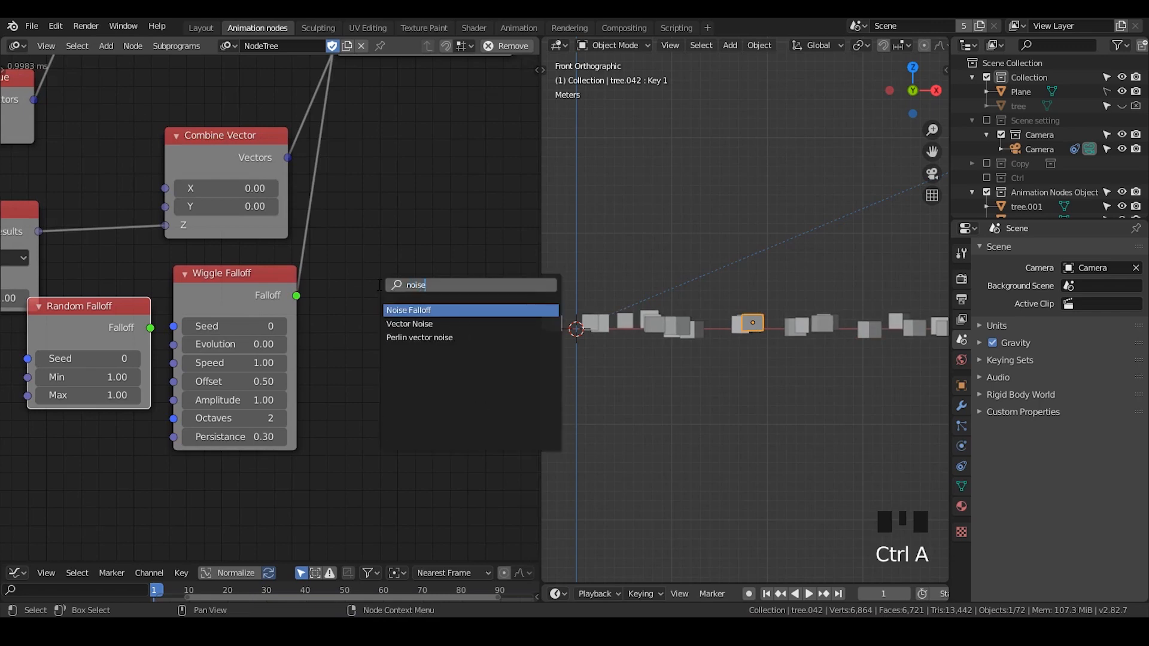
{"action": "key", "text": "Return"}
{"action": "left_click", "coordinate": [351, 239]}
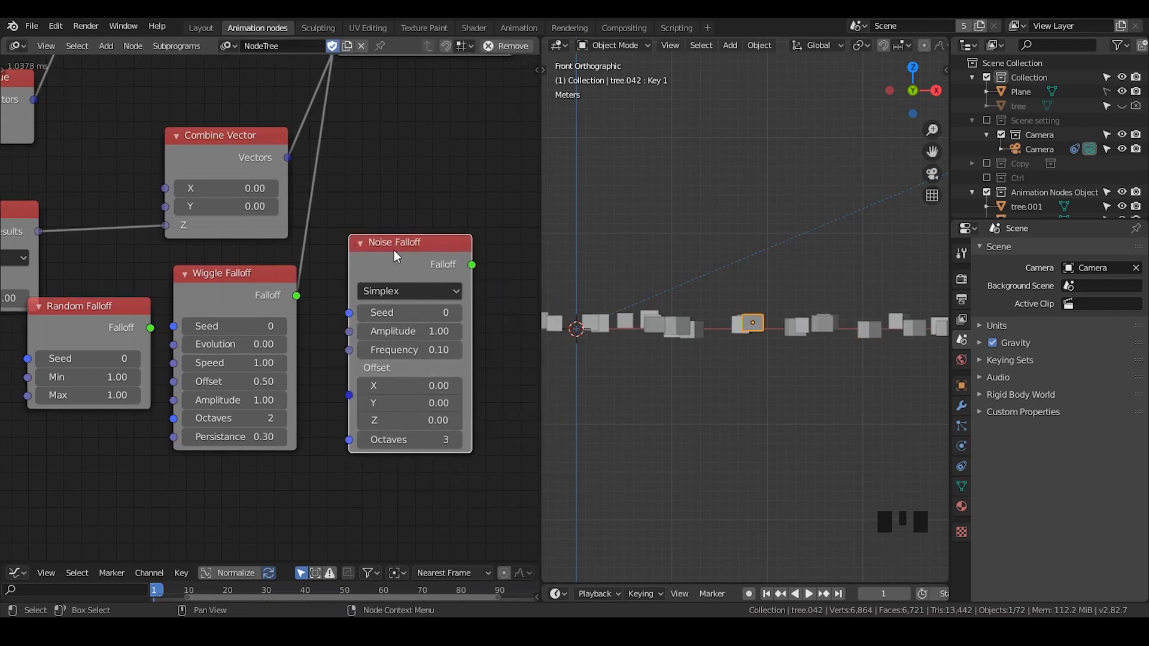
{"action": "left_click_drag", "start_coordinate": [397, 255], "coordinate": [369, 257]}
{"action": "left_click_drag", "start_coordinate": [221, 289], "coordinate": [220, 279]}
{"action": "left_click_drag", "start_coordinate": [388, 262], "coordinate": [392, 253]}
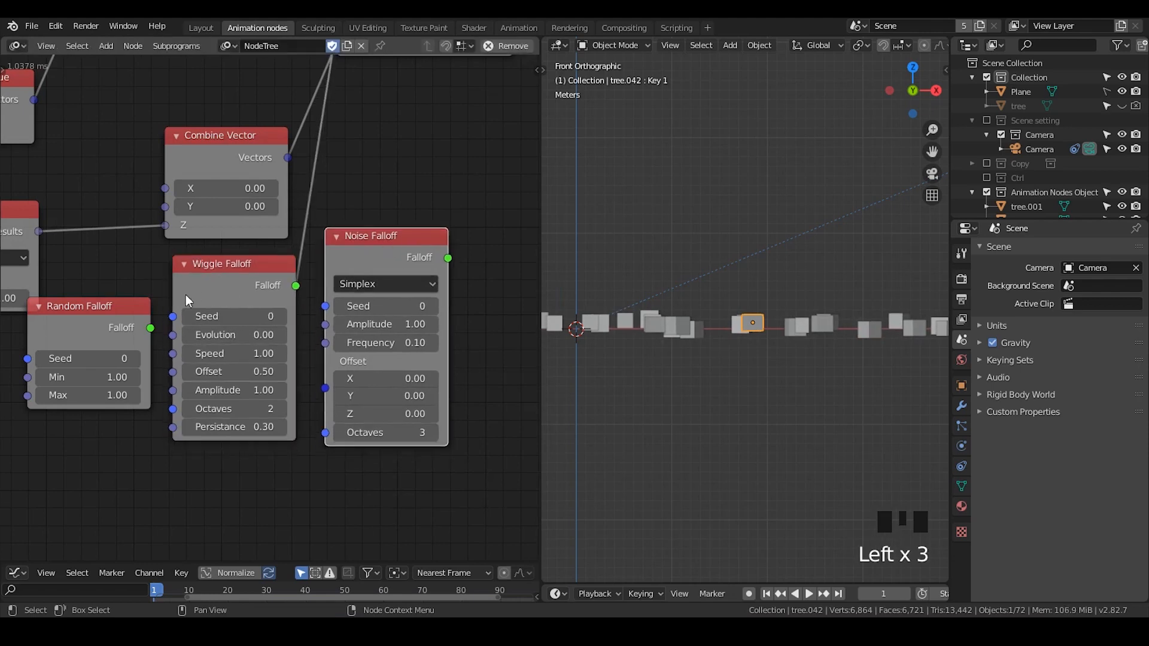
{"action": "middle_click_drag", "start_coordinate": [295, 281], "coordinate": [319, 351]}
- Examine the Noise Falloff's noise type options
{"action": "left_click", "coordinate": [400, 353]}
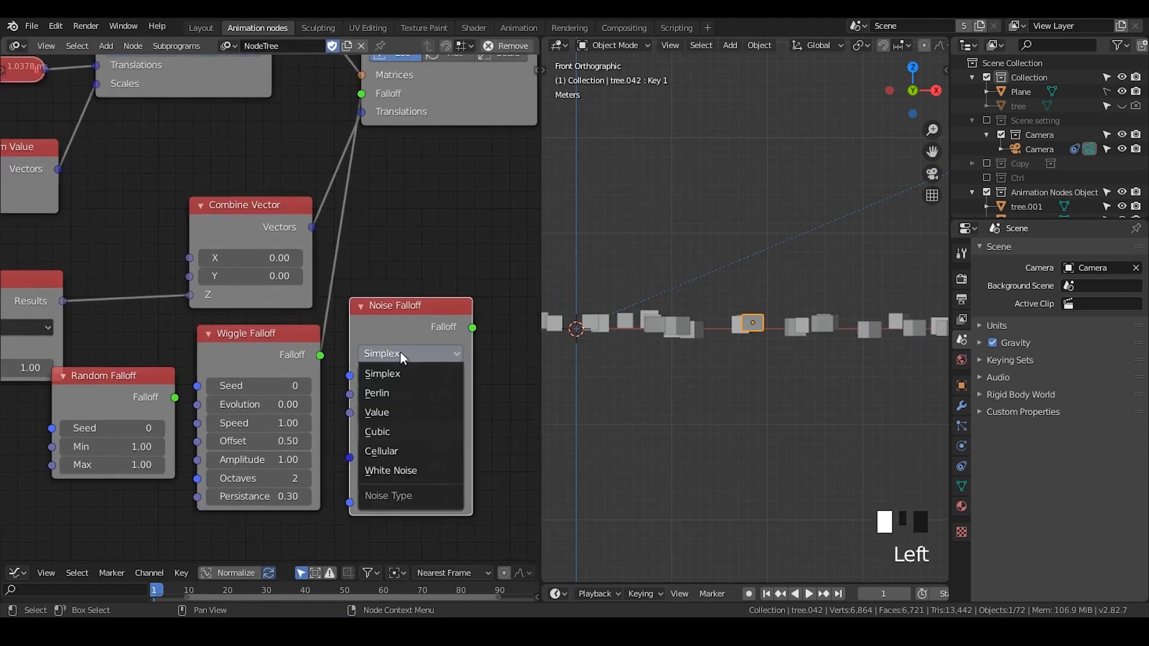
{"action": "left_click", "coordinate": [436, 321]}
{"action": "mouse_move", "coordinate": [414, 320]}
{"action": "left_mouse_down"}
{"action": "mouse_move", "coordinate": [418, 341]}
{"action": "mouse_move", "coordinate": [413, 325]}
{"action": "left_mouse_up"}
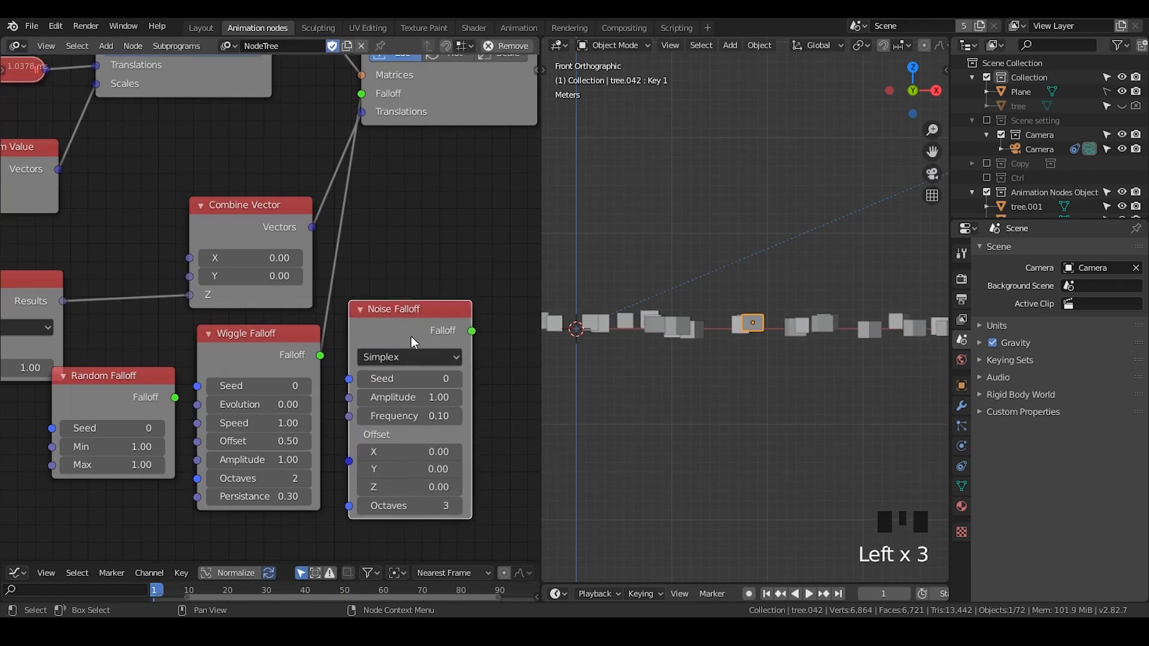
{"action": "middle_click_drag", "start_coordinate": [385, 380], "coordinate": [395, 322]}
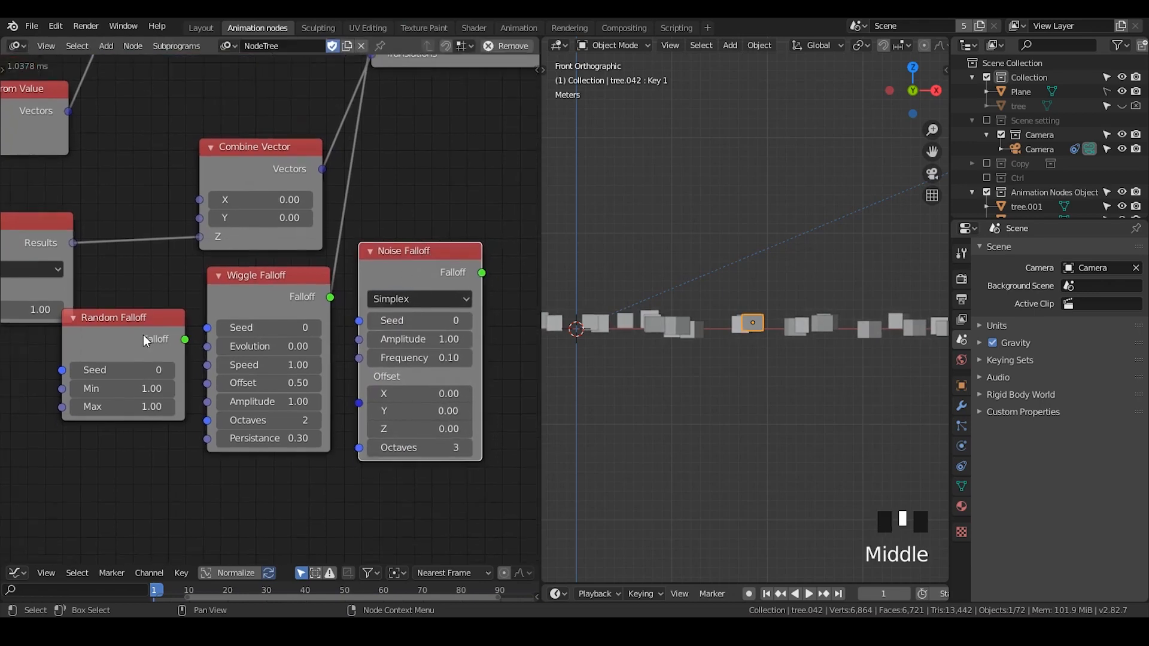
{"action": "left_click", "coordinate": [440, 256]}
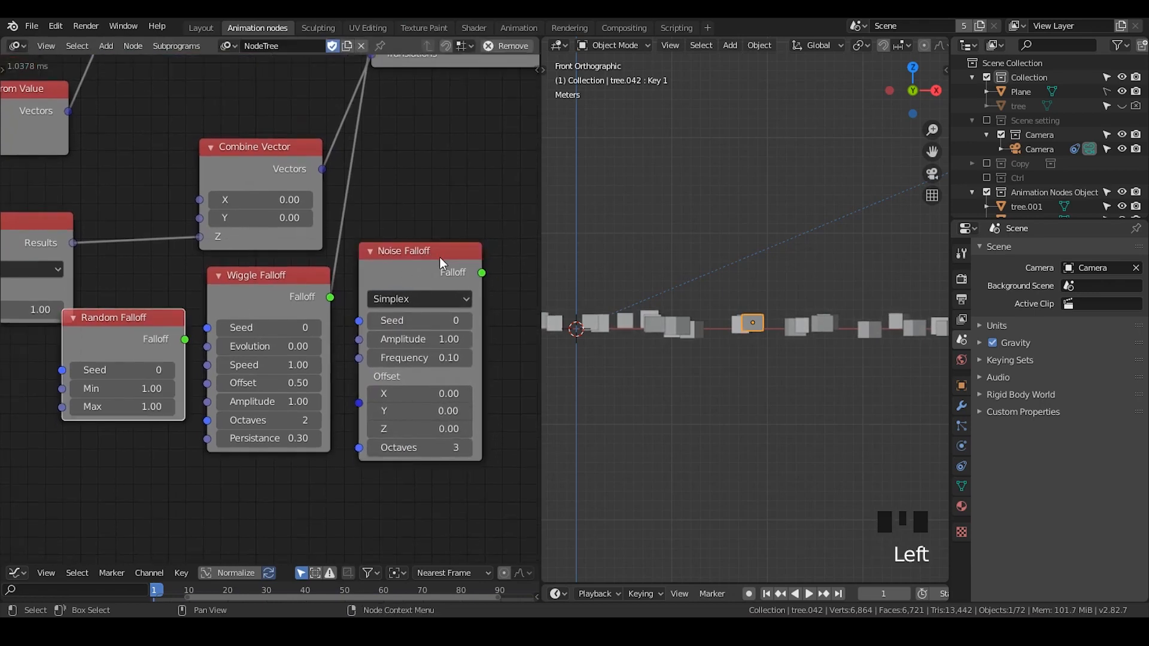
- Delete the Noise Falloff and Random Falloff nodes
{"action": "left_click", "coordinate": [440, 258], "text": "ctrl"}
{"action": "left_click", "coordinate": [162, 339], "text": "shift"}
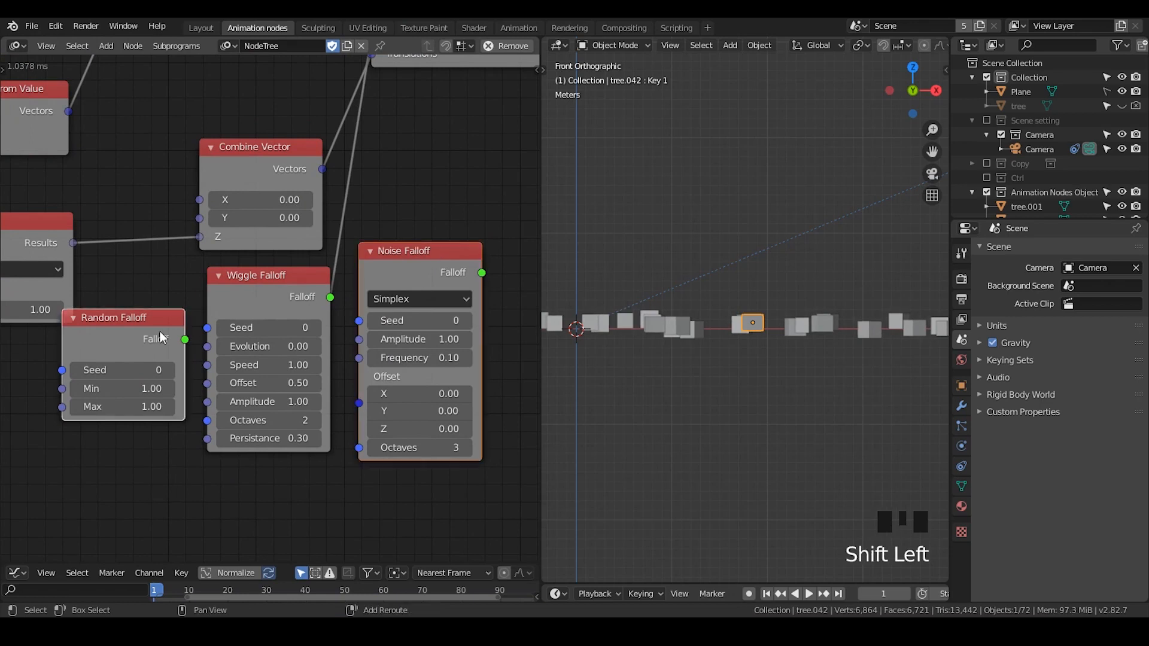
{"action": "key", "text": "x"}
{"action": "left_click_drag", "start_coordinate": [245, 302], "coordinate": [136, 287]}
{"action": "middle_click_drag", "start_coordinate": [277, 382], "coordinate": [438, 333]}
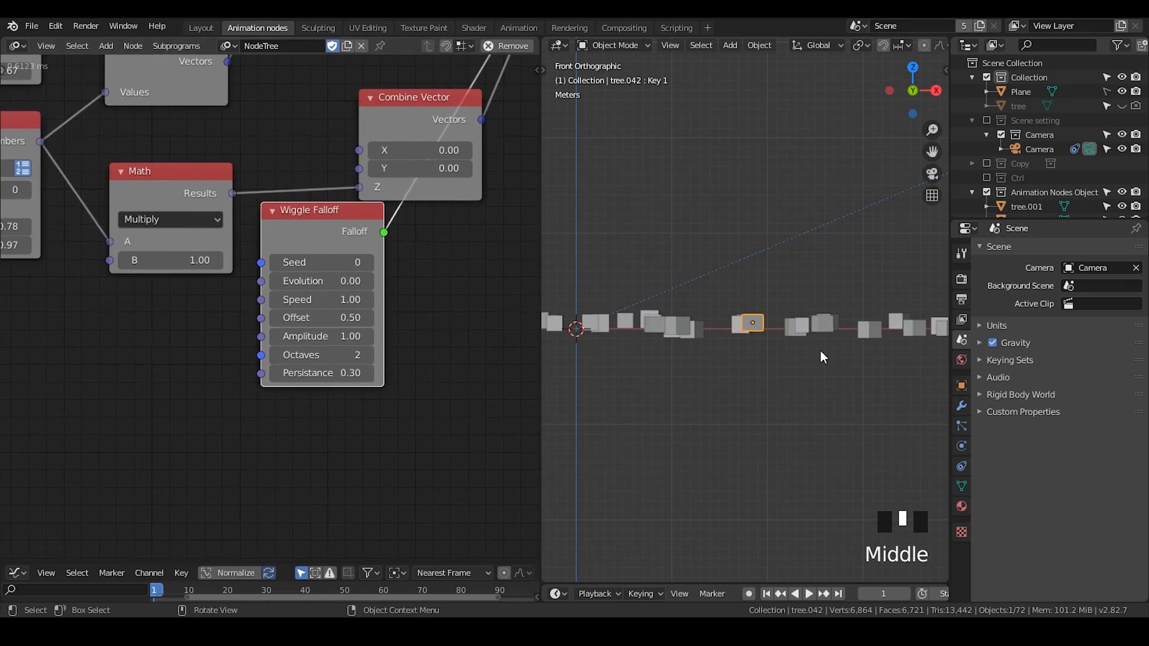
- Scrub the Wiggle Falloff's Evolution, then set Evolution back to 0
{"action": "left_click_drag", "start_coordinate": [322, 285], "coordinate": [370, 280]}
{"action": "left_click", "coordinate": [322, 282]}
{"action": "type", "text": "0"}
{"action": "key", "text": "Return"}
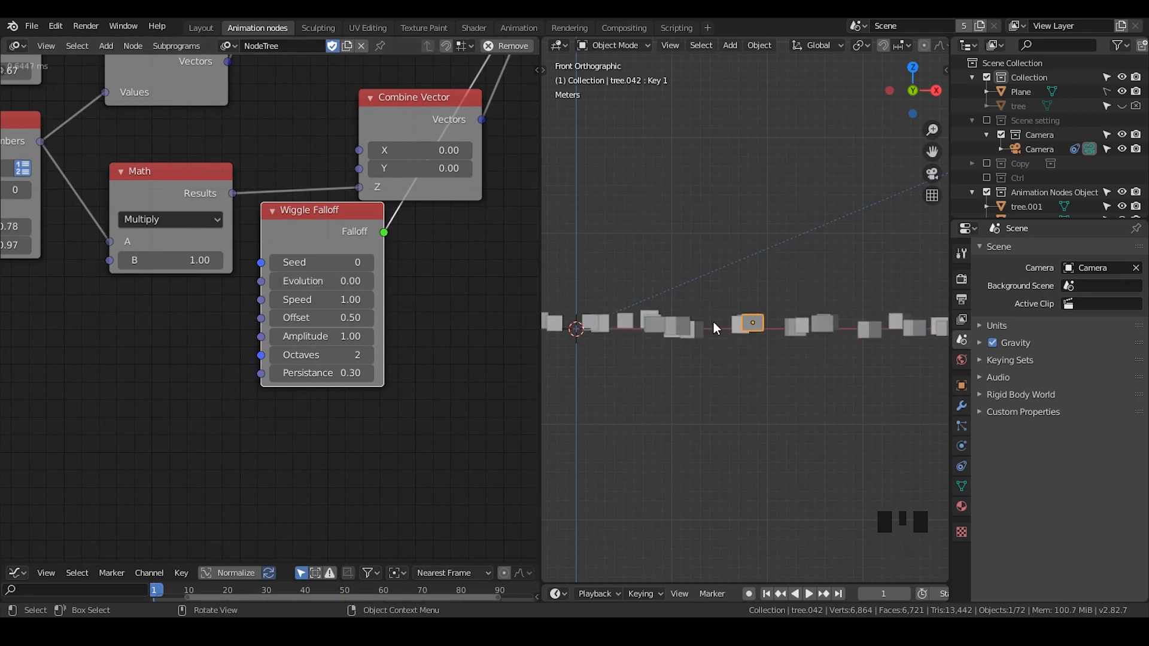
- Move the Wiggle Falloff node aside and insert a Remap Falloff node between it and the Combine Vector's Z input
{"action": "left_click_drag", "start_coordinate": [312, 233], "coordinate": [312, 246]}
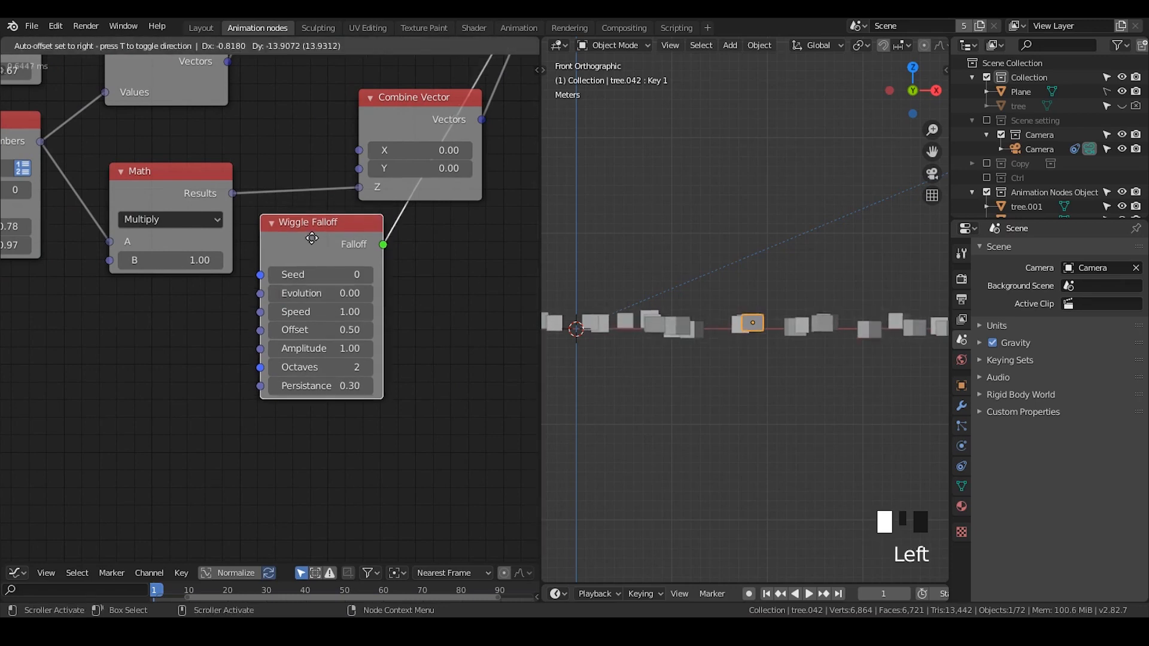
{"action": "left_click", "coordinate": [327, 247]}
{"action": "key", "text": "g"}
{"action": "left_click", "coordinate": [163, 393]}
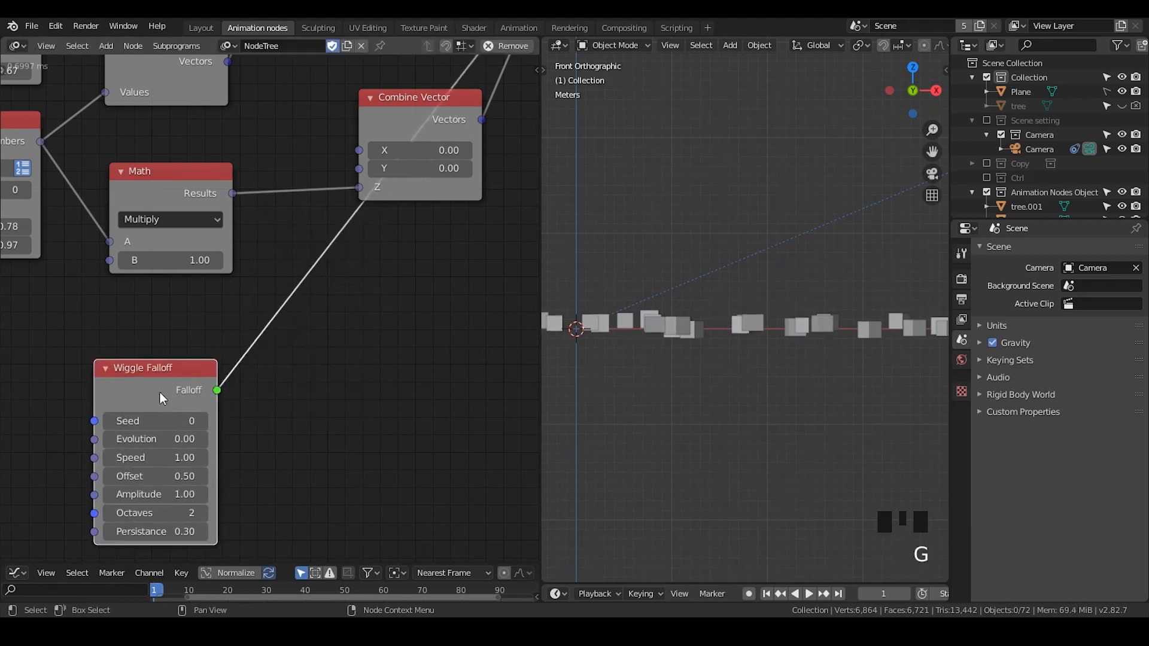
{"action": "middle_click_drag", "start_coordinate": [204, 395], "coordinate": [230, 301]}
{"action": "key", "text": "ctrl+a"}
{"action": "type", "text": "rema"}
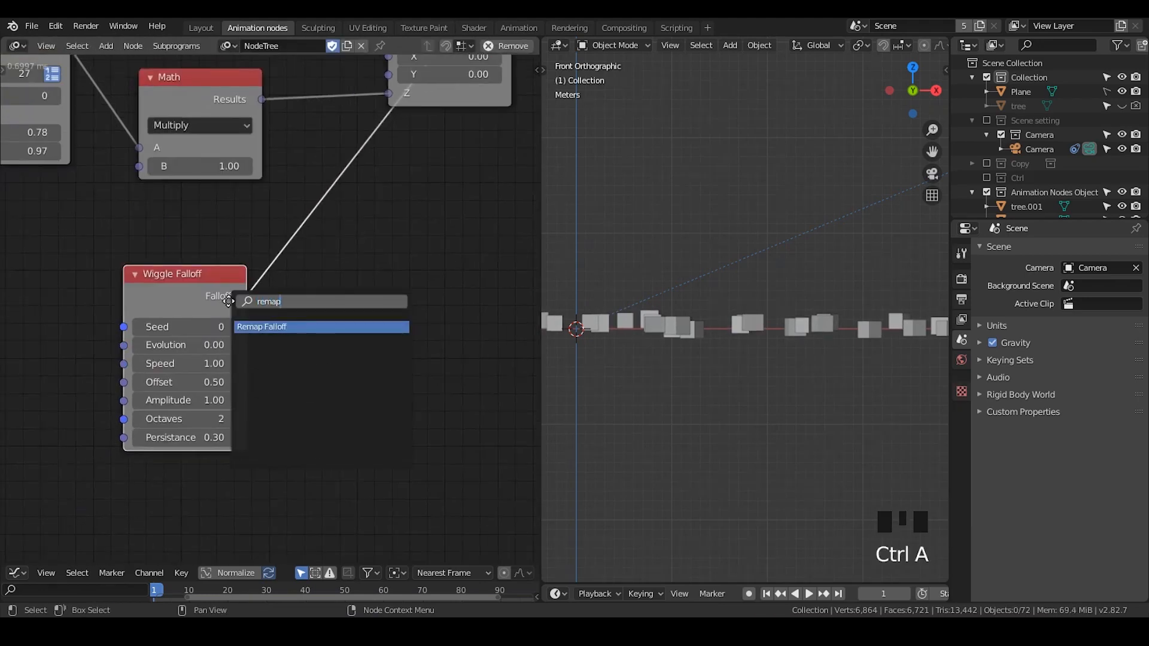
{"action": "key", "text": "Return"}
{"action": "left_click", "coordinate": [302, 189]}
{"action": "left_click_drag", "start_coordinate": [201, 304], "coordinate": [135, 295]}
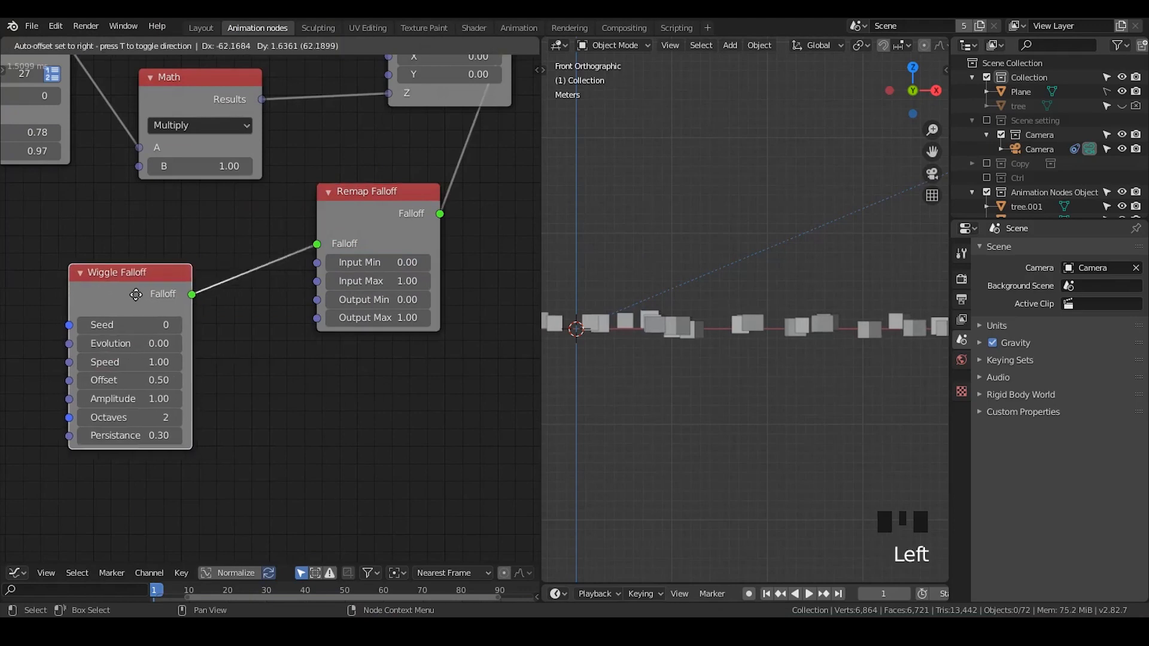
{"action": "middle_click_drag", "start_coordinate": [257, 321], "coordinate": [273, 277]}
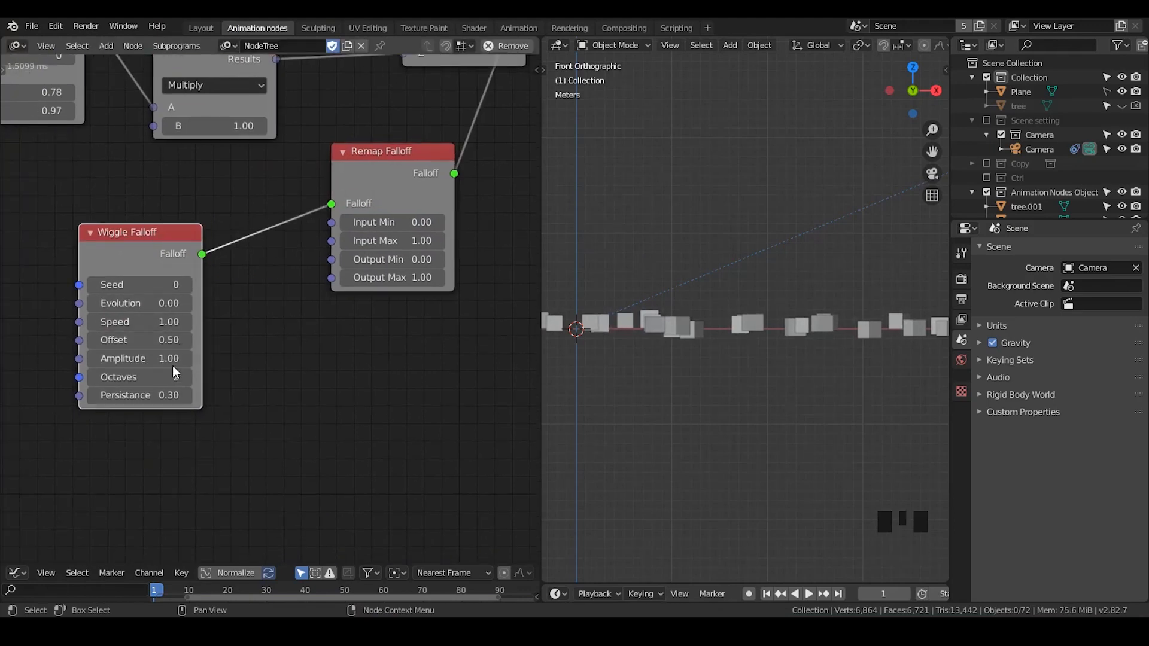
- Sketch -1 and +1 annotation notes next to the Remap Falloff node
{"action": "key", "text": "d"}
{"action": "left_click_drag", "start_coordinate": [363, 326], "coordinate": [363, 372]}
{"action": "left_click_drag", "start_coordinate": [305, 419], "coordinate": [337, 419]}
{"action": "left_click_drag", "start_coordinate": [327, 393], "coordinate": [323, 448]}
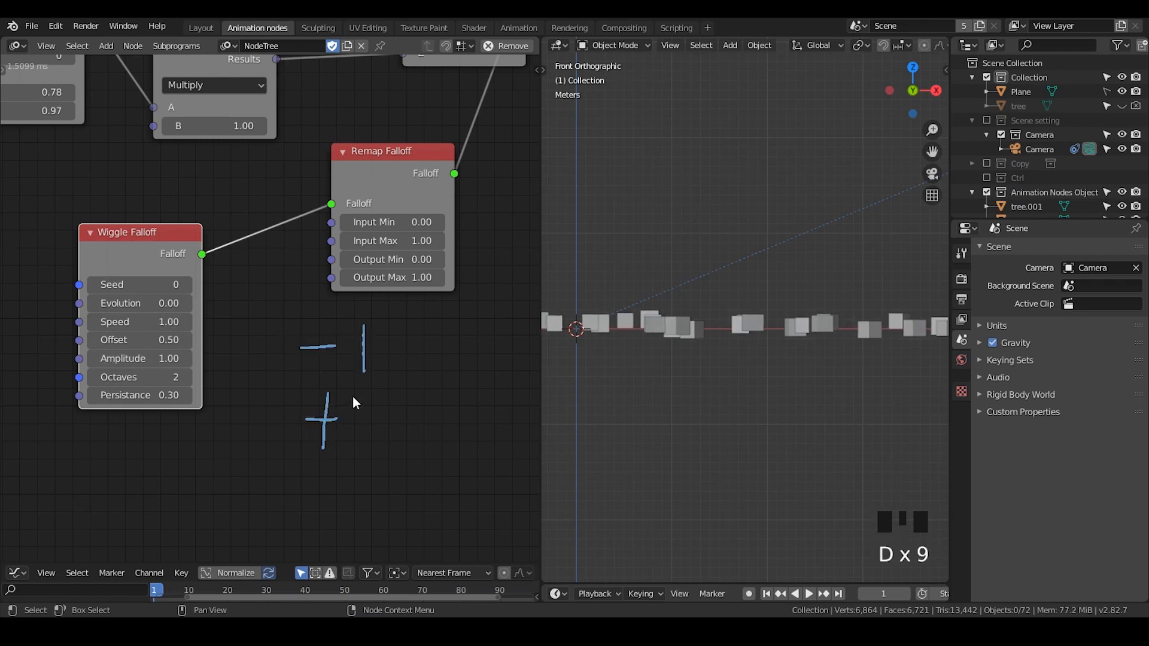
{"action": "left_click_drag", "start_coordinate": [355, 392], "coordinate": [365, 447]}
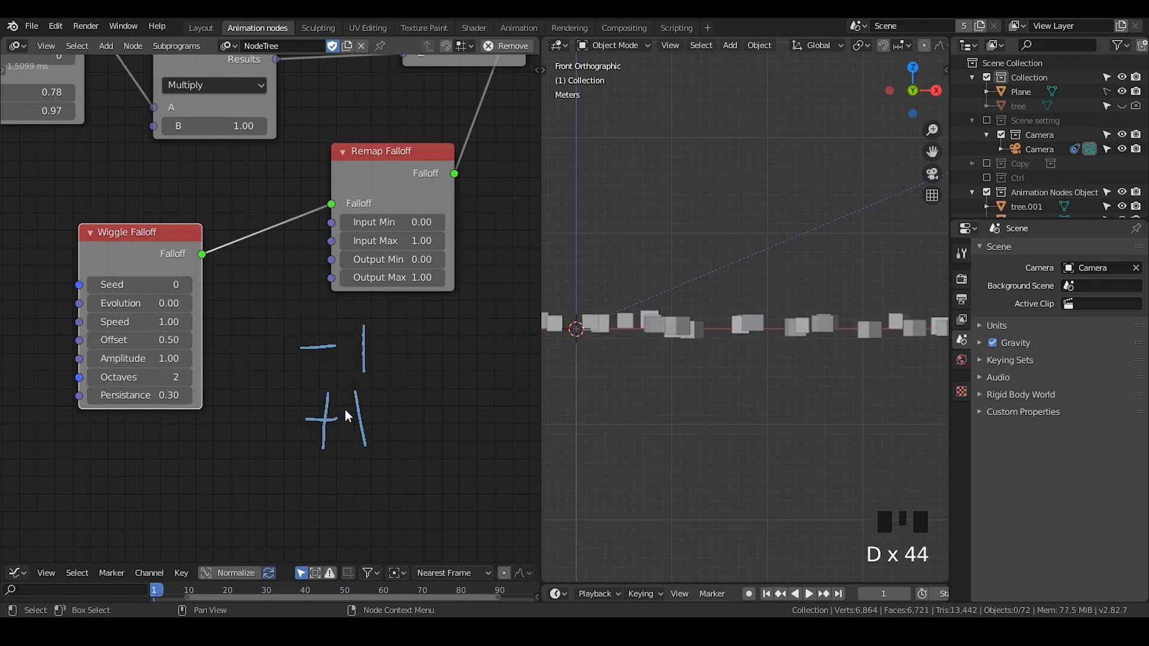
- Set the Remap Falloff's Input Min to -1
{"action": "left_click", "coordinate": [406, 217]}
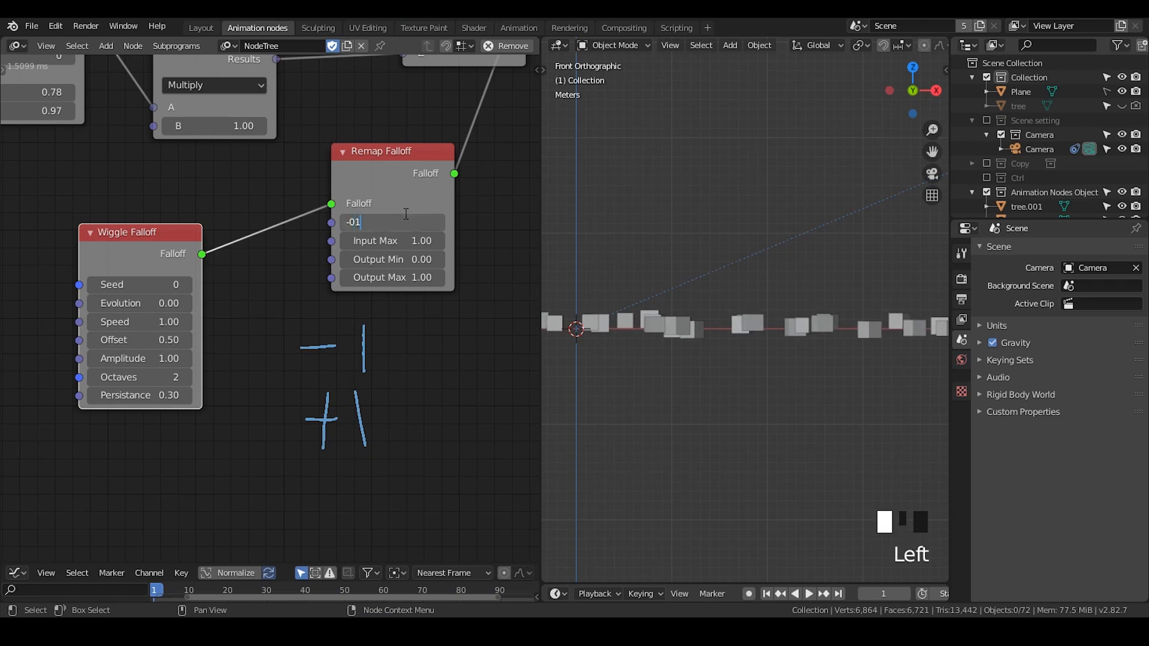
{"action": "key", "text": "BackSpace"}
{"action": "key", "text": "Return"}
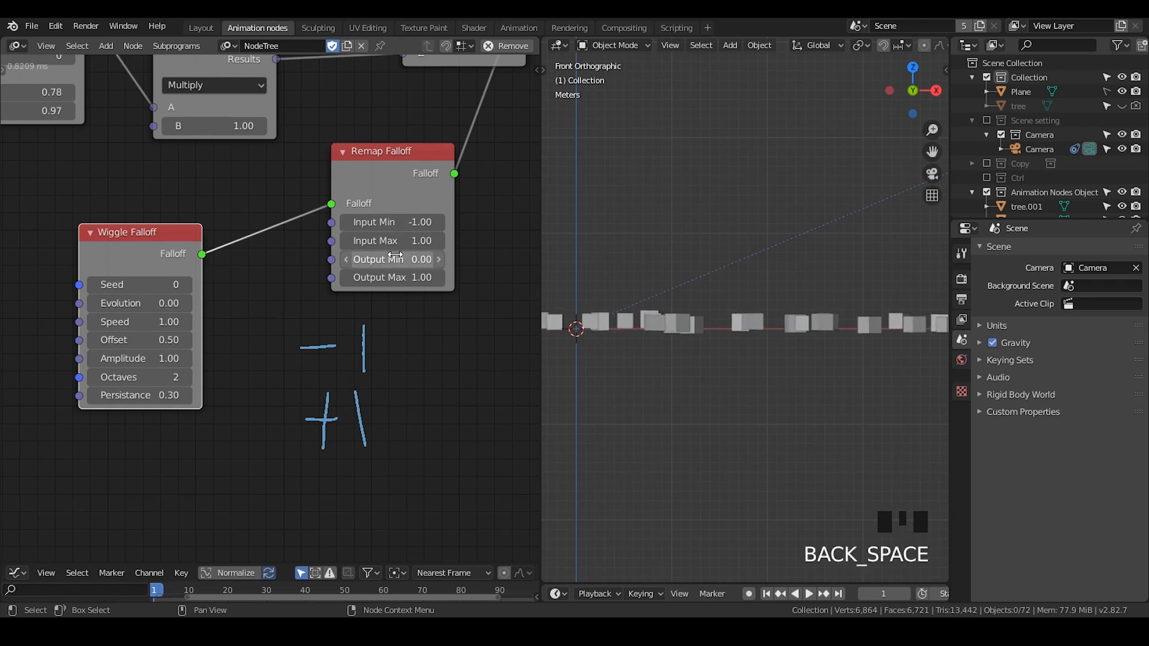
{"action": "middle_click_drag", "start_coordinate": [240, 286], "coordinate": [266, 222]}
{"action": "right_click_drag", "start_coordinate": [354, 259], "coordinate": [336, 381]}
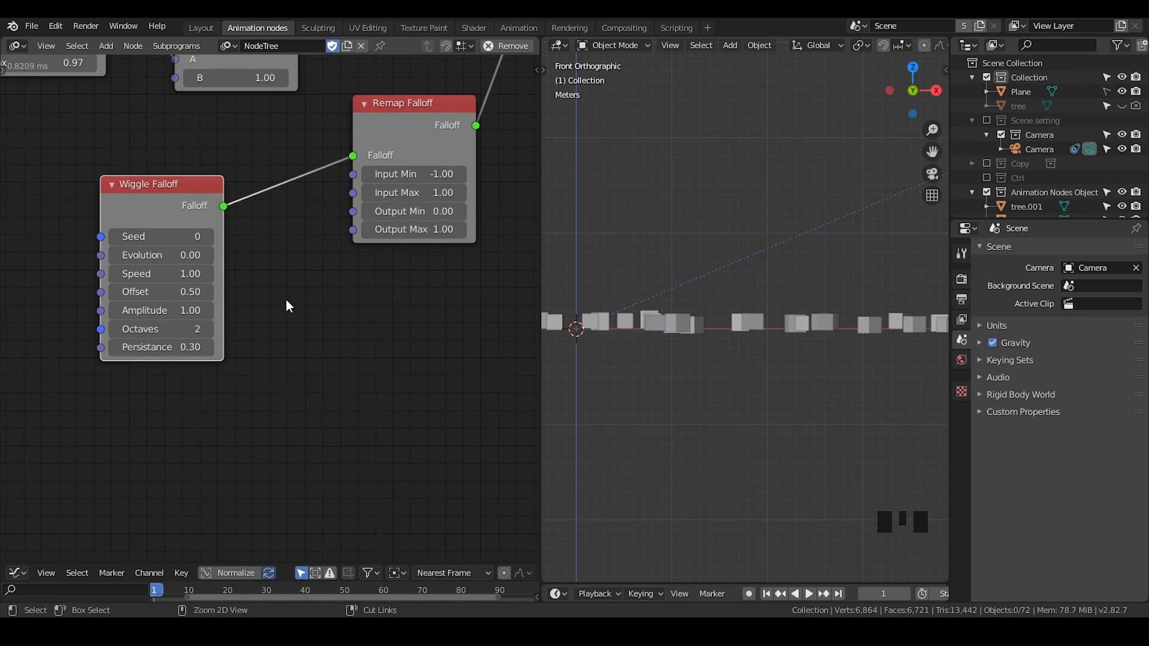
- Add a Controller subprogram node and arrange it below the Wiggle Falloff node
{"action": "key", "text": "ctrl+a"}
{"action": "type", "text": "cont"}
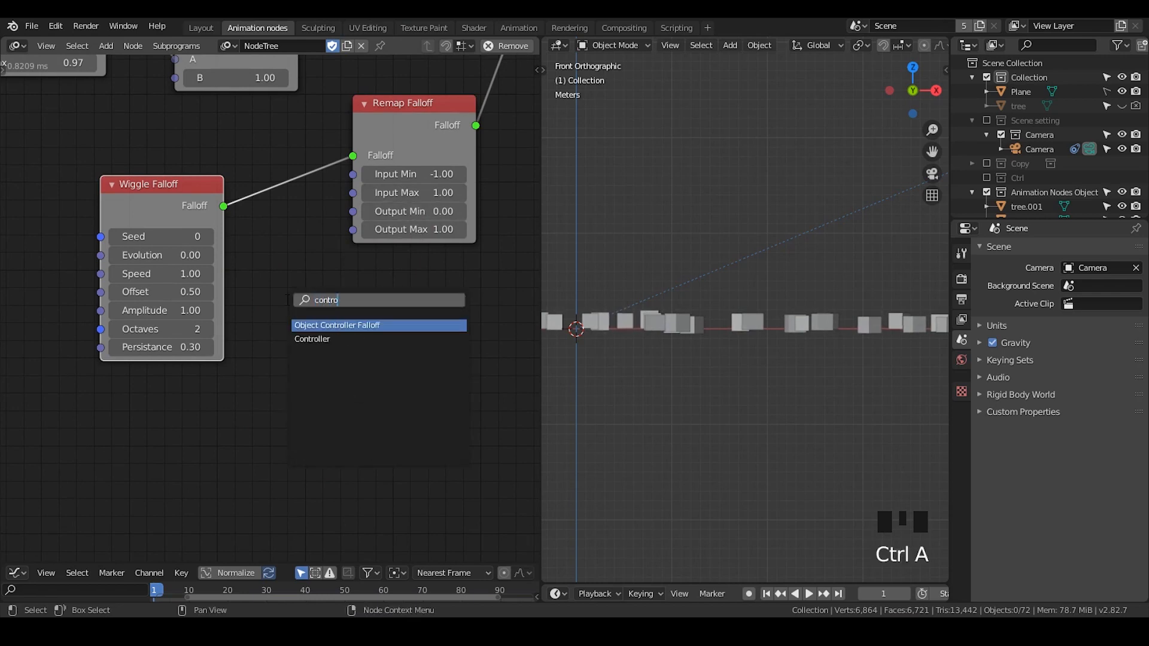
{"action": "key", "text": "Down"}
{"action": "key", "text": "Return"}
{"action": "left_click", "coordinate": [84, 262]}
{"action": "middle_click_drag", "start_coordinate": [197, 250], "coordinate": [268, 188]}
{"action": "left_click_drag", "start_coordinate": [252, 210], "coordinate": [190, 233]}
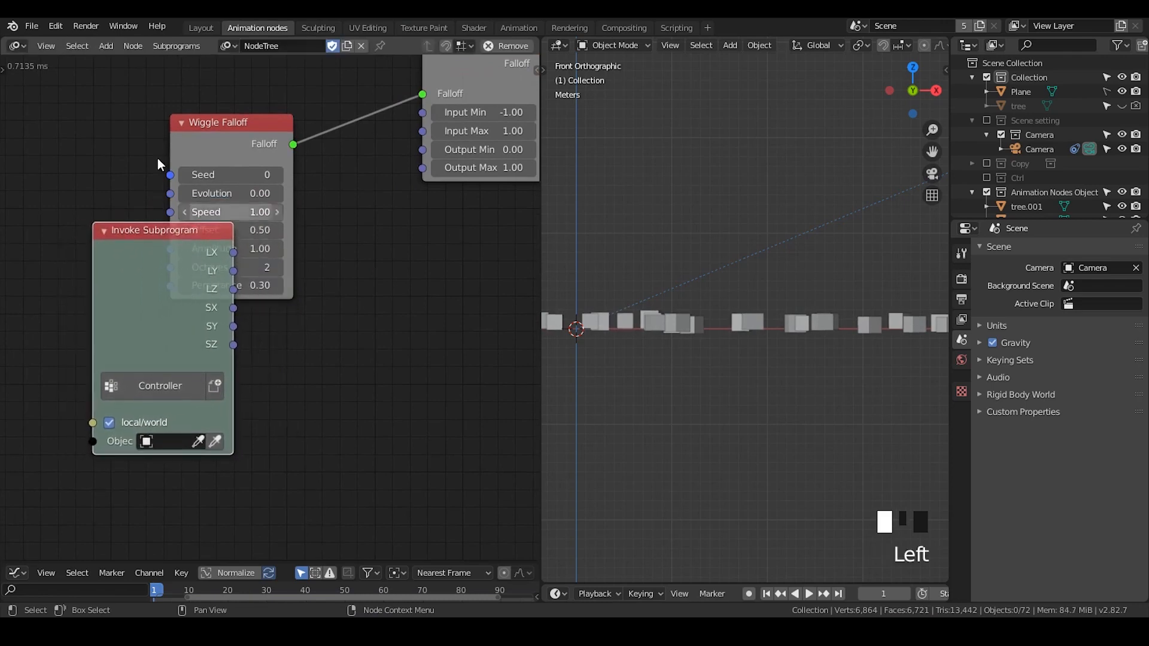
{"action": "left_click_drag", "start_coordinate": [222, 153], "coordinate": [215, 111]}
{"action": "left_click_drag", "start_coordinate": [126, 291], "coordinate": [128, 312]}
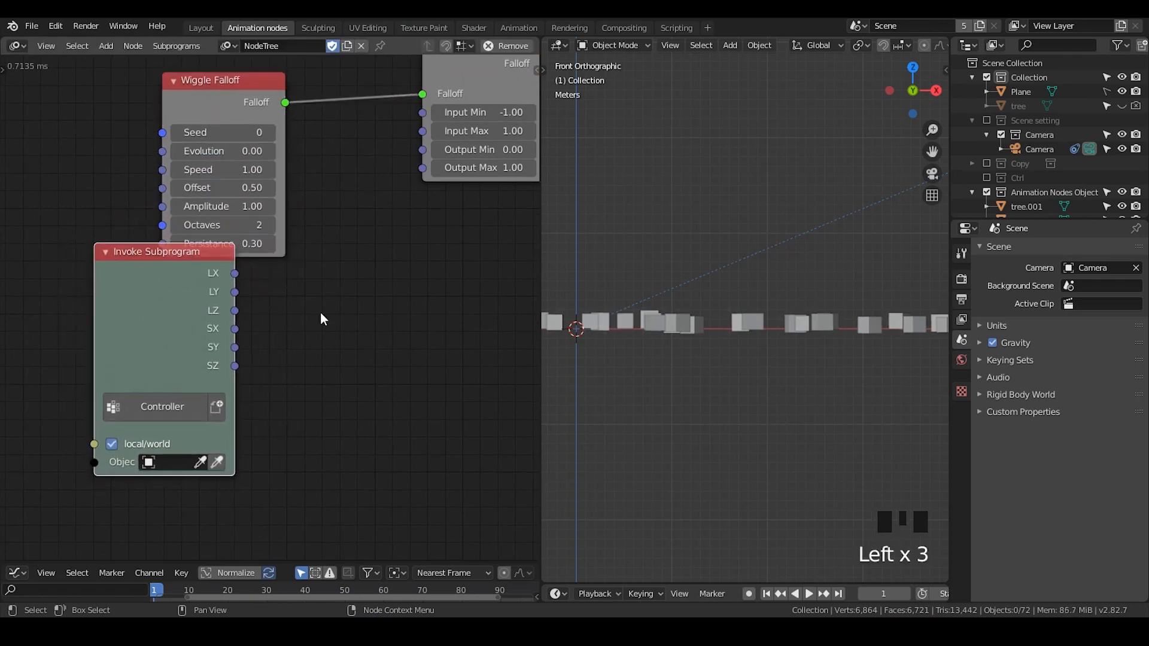
{"action": "key", "text": "ctrl+a"}
{"action": "type", "text": "object tra"}
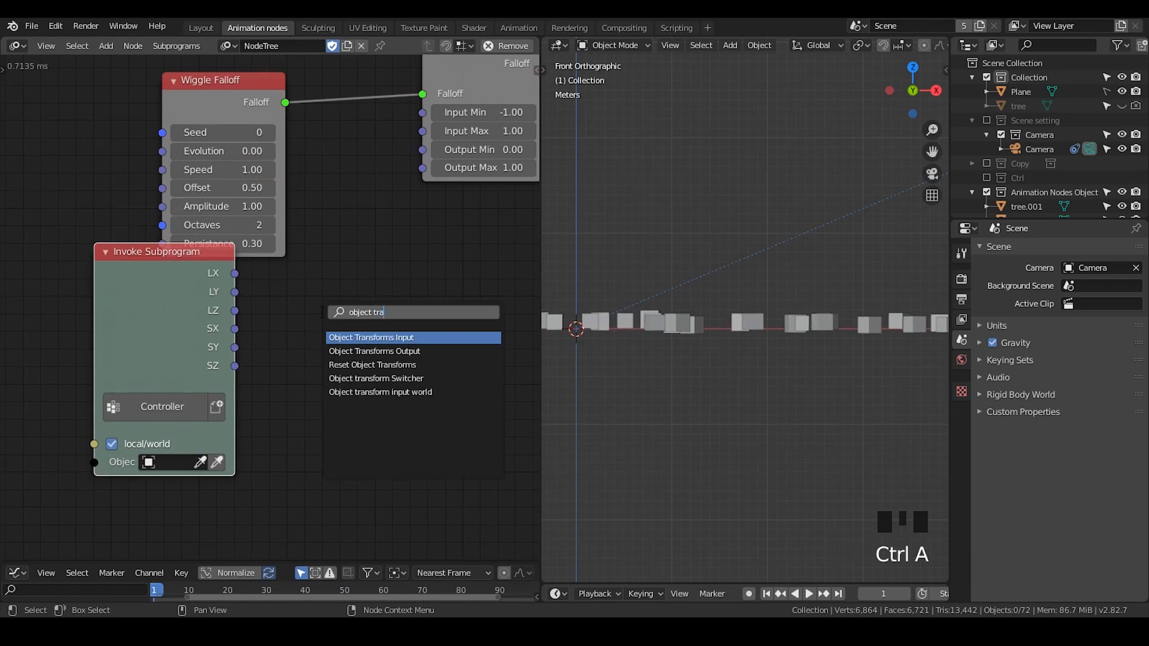
{"action": "key", "text": "Escape"}
{"action": "key", "text": "ctrl+a"}
{"action": "type", "text": "object t"}
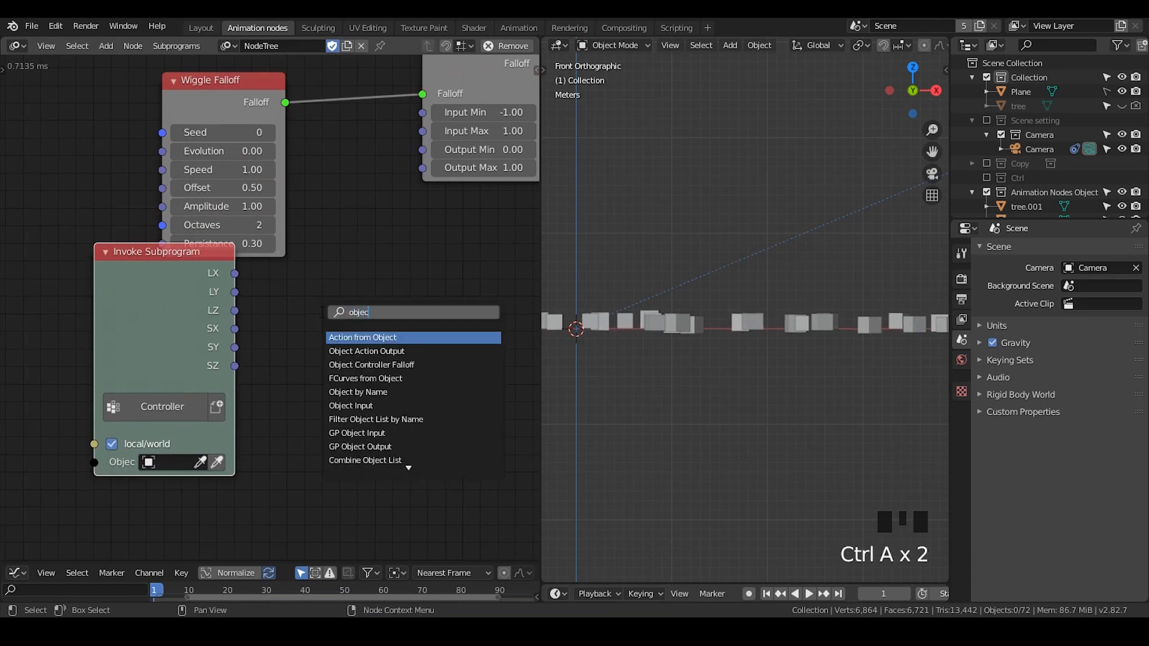
{"action": "key", "text": "Return"}
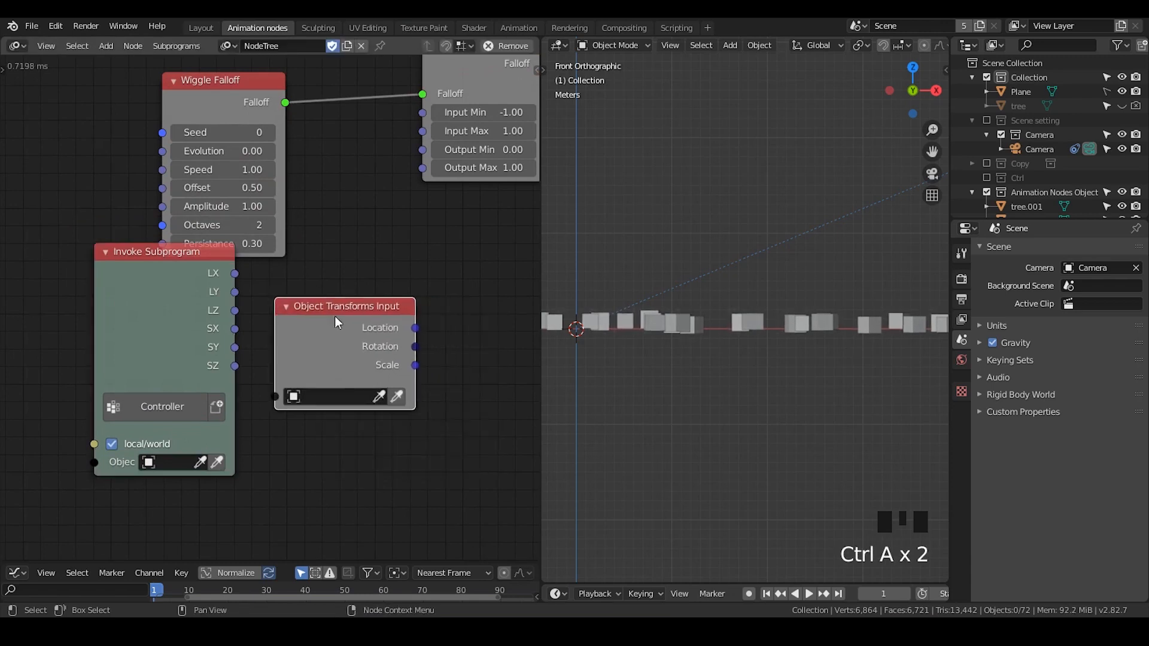
{"action": "left_click", "coordinate": [258, 323]}
{"action": "key", "text": "x"}
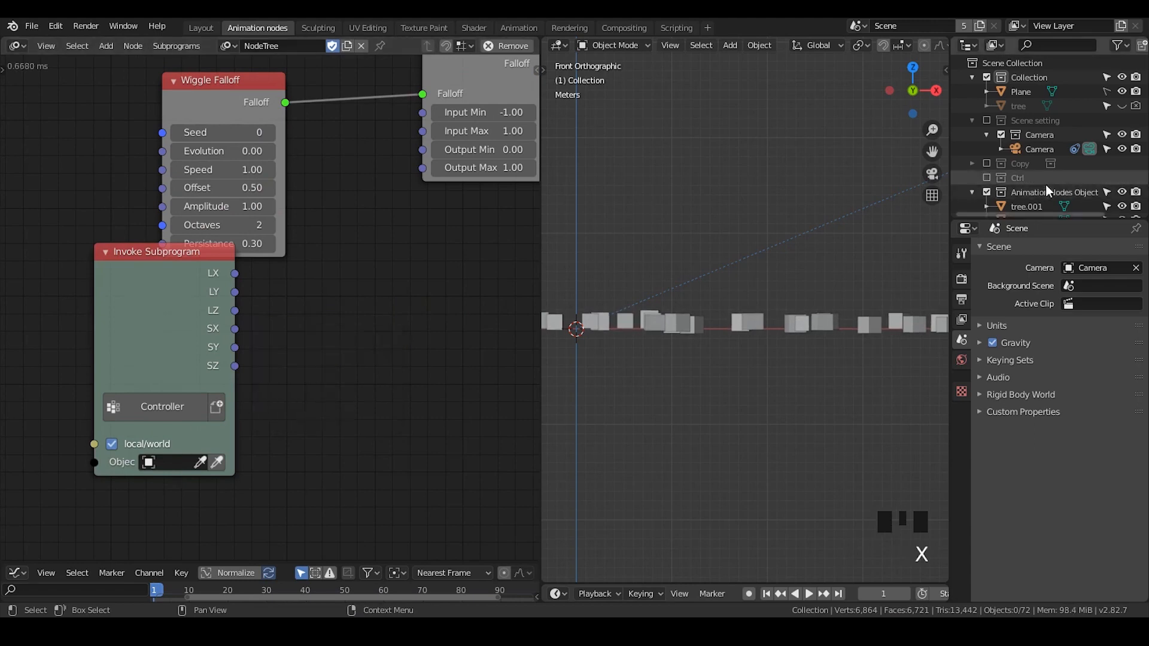
- Assign the Controller empty to the Controller node and link its LX and LY outputs to the Remap Falloff's Output Min and Output Max
{"action": "left_click", "coordinate": [987, 178]}
{"action": "left_click", "coordinate": [1029, 193]}
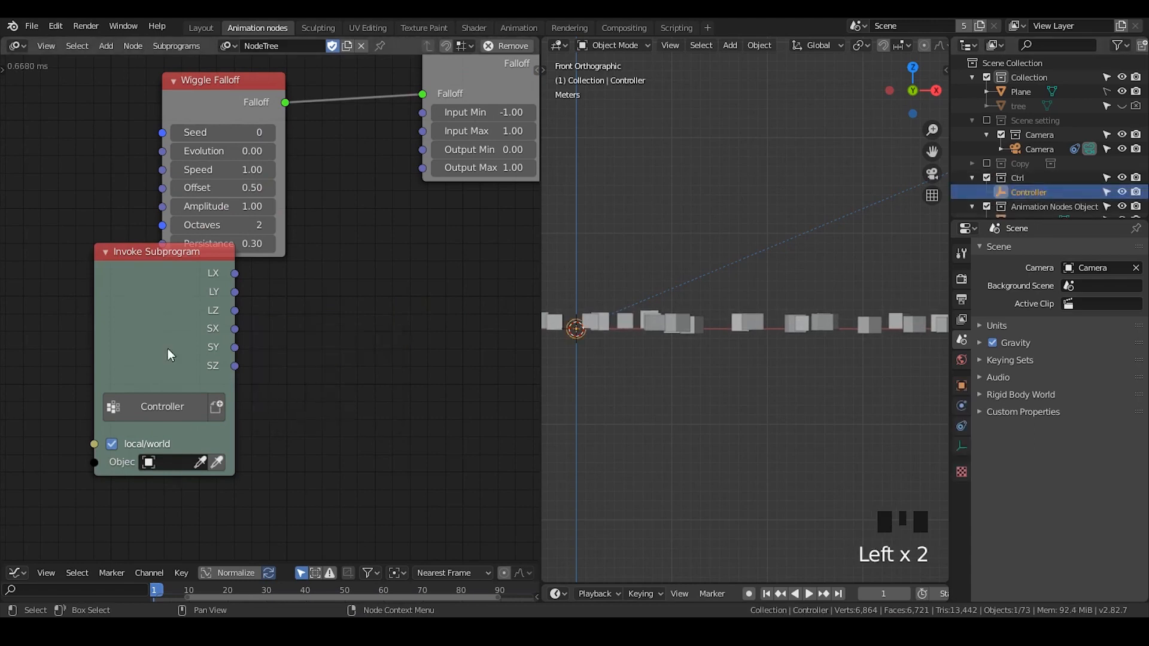
{"action": "left_click", "coordinate": [217, 462]}
{"action": "left_click_drag", "start_coordinate": [233, 276], "coordinate": [423, 150]}
{"action": "left_click_drag", "start_coordinate": [234, 292], "coordinate": [422, 168]}
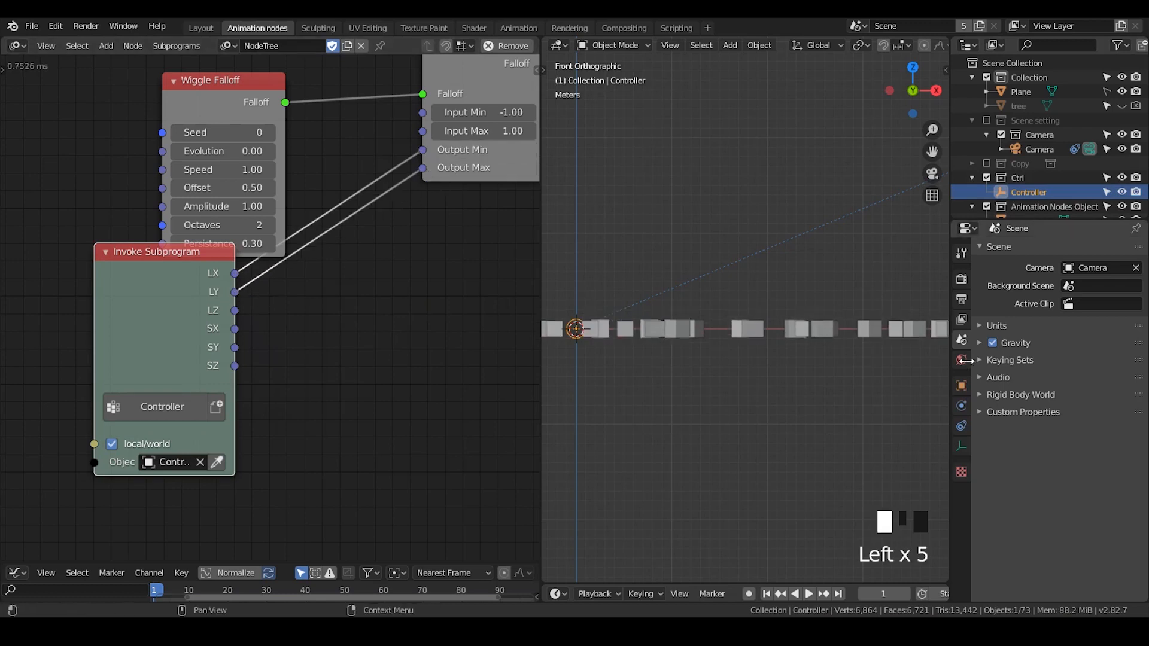
- Set the Controller empty's X and Y location to -1 m and keyframe its location at frame 1
{"action": "left_click", "coordinate": [962, 386]}
{"action": "left_click", "coordinate": [1007, 274]}
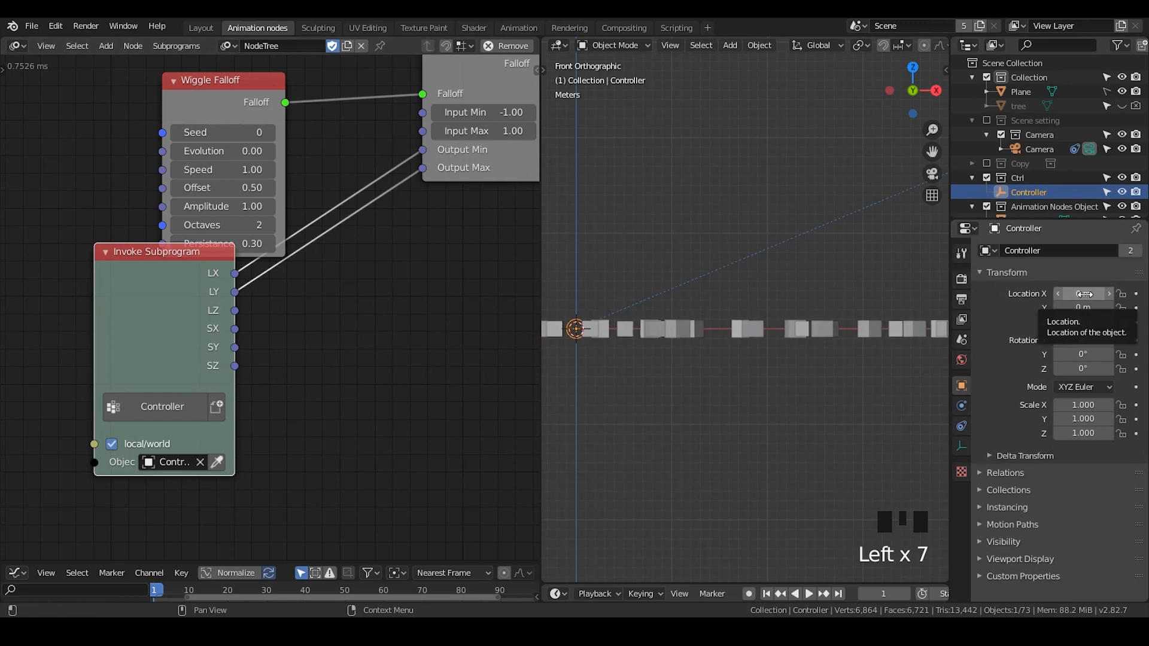
{"action": "middle_click_drag", "start_coordinate": [444, 226], "coordinate": [398, 247]}
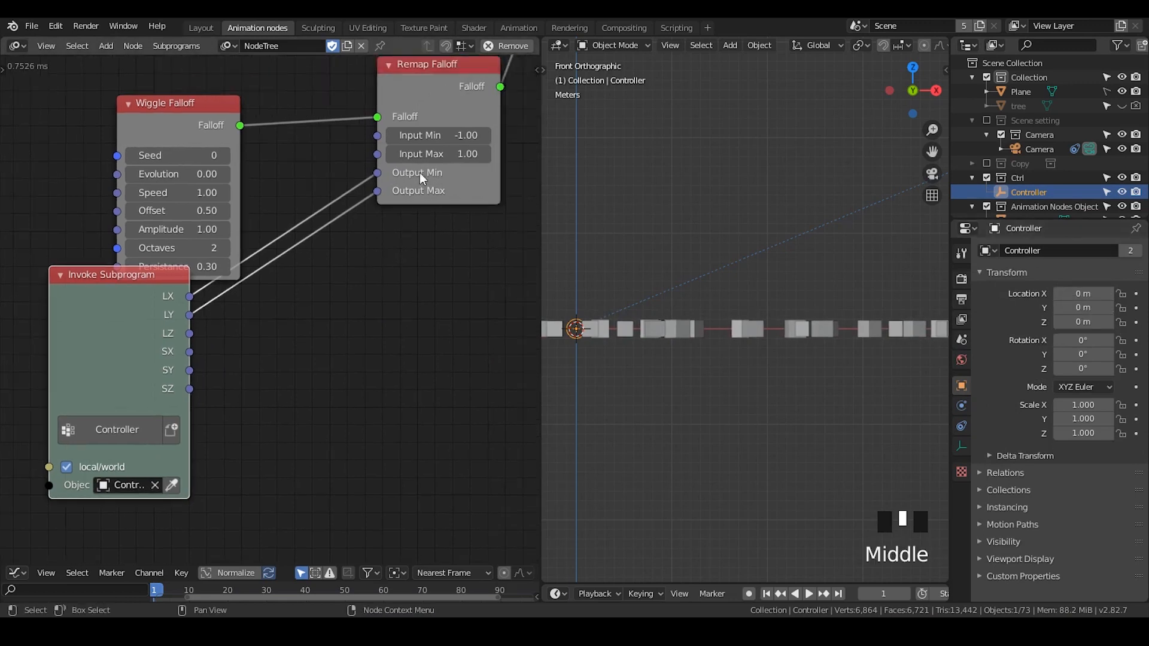
{"action": "left_click_drag", "start_coordinate": [419, 185], "coordinate": [407, 190]}
{"action": "left_click_drag", "start_coordinate": [85, 353], "coordinate": [121, 385]}
{"action": "left_click_drag", "start_coordinate": [672, 584], "coordinate": [671, 398]}
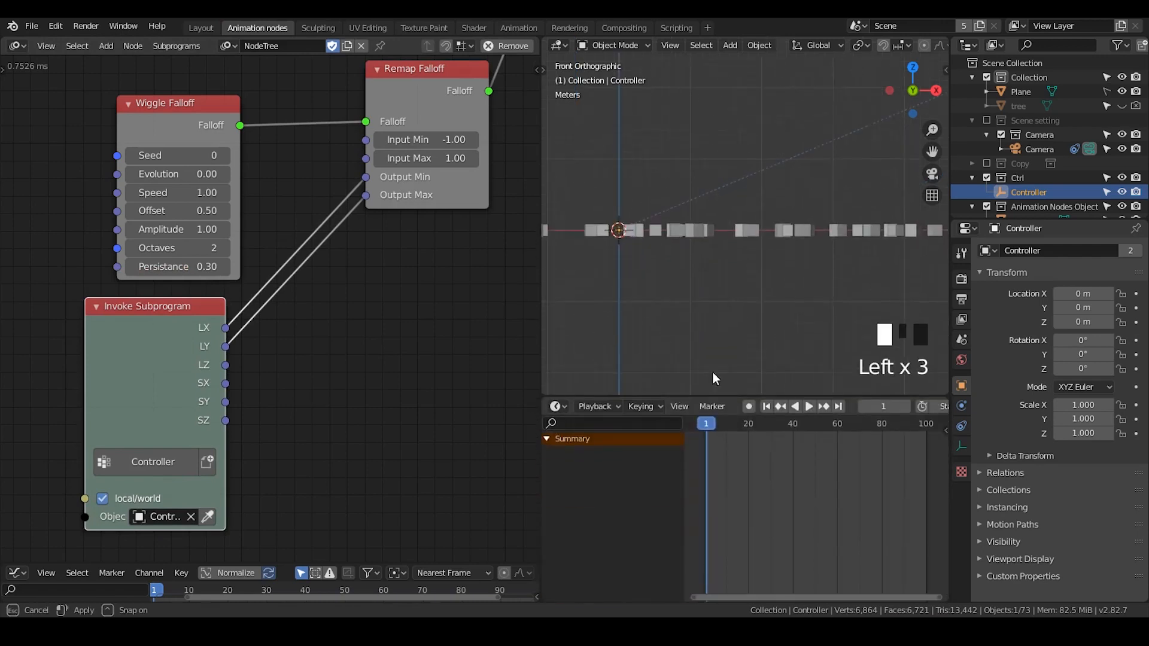
{"action": "left_click", "coordinate": [1076, 298]}
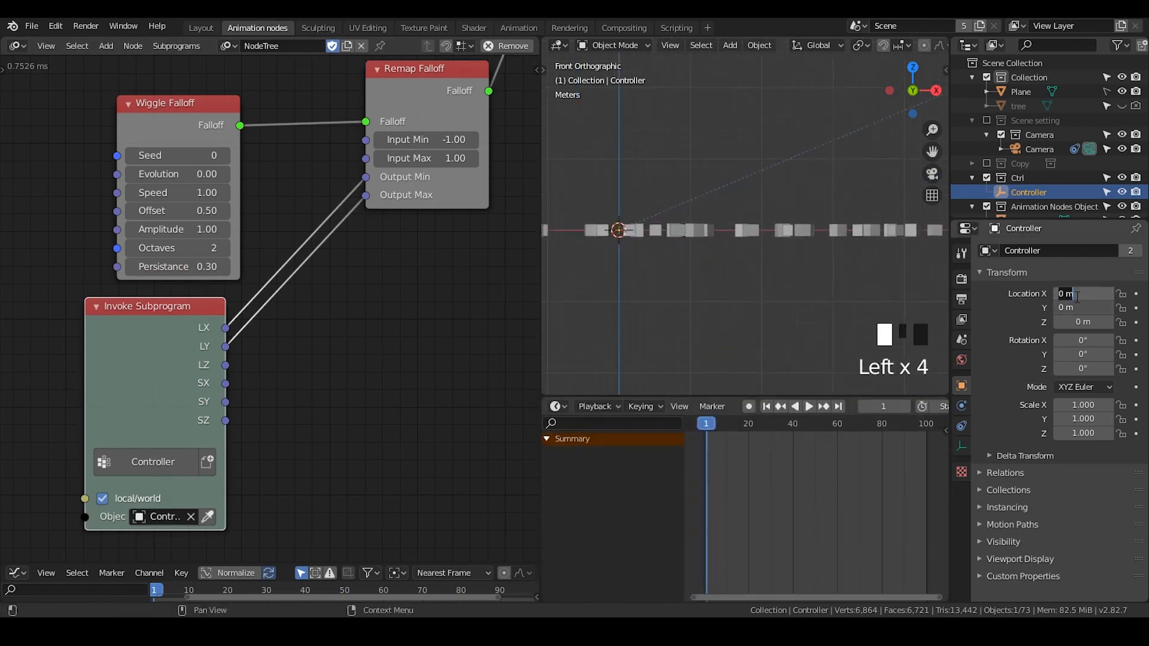
{"action": "type", "text": "-1"}
{"action": "key", "text": "Return"}
{"action": "key", "text": "i"}
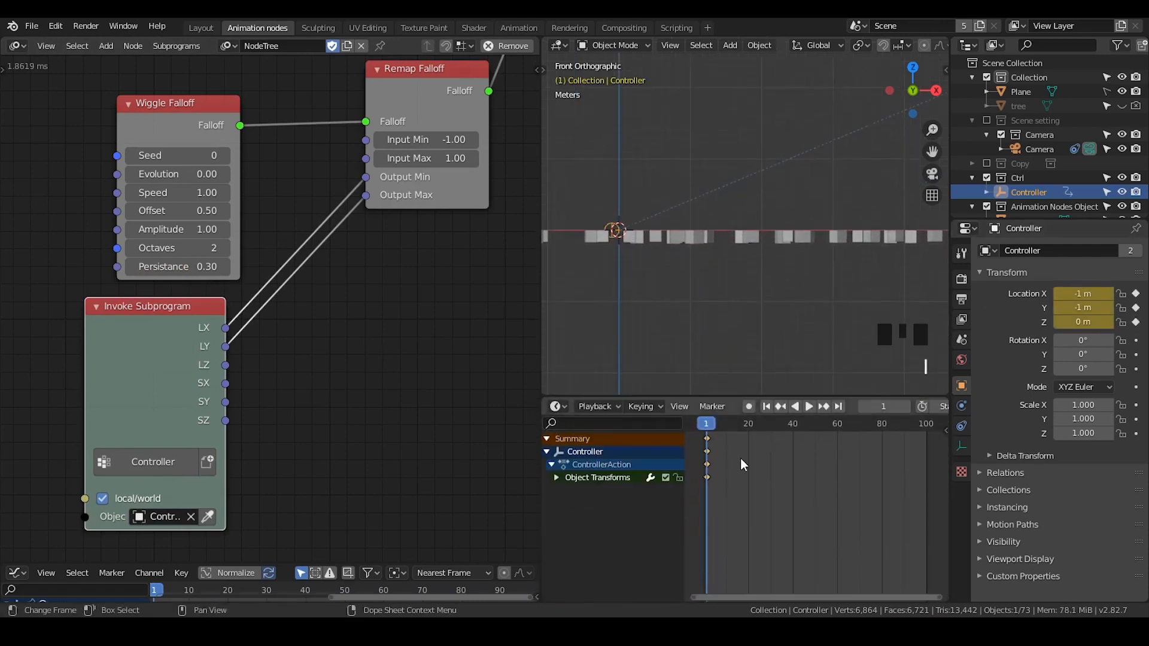
- At frame 20, set the Controller's Y location to 1 m and keyframe only that channel
{"action": "left_click", "coordinate": [556, 478]}
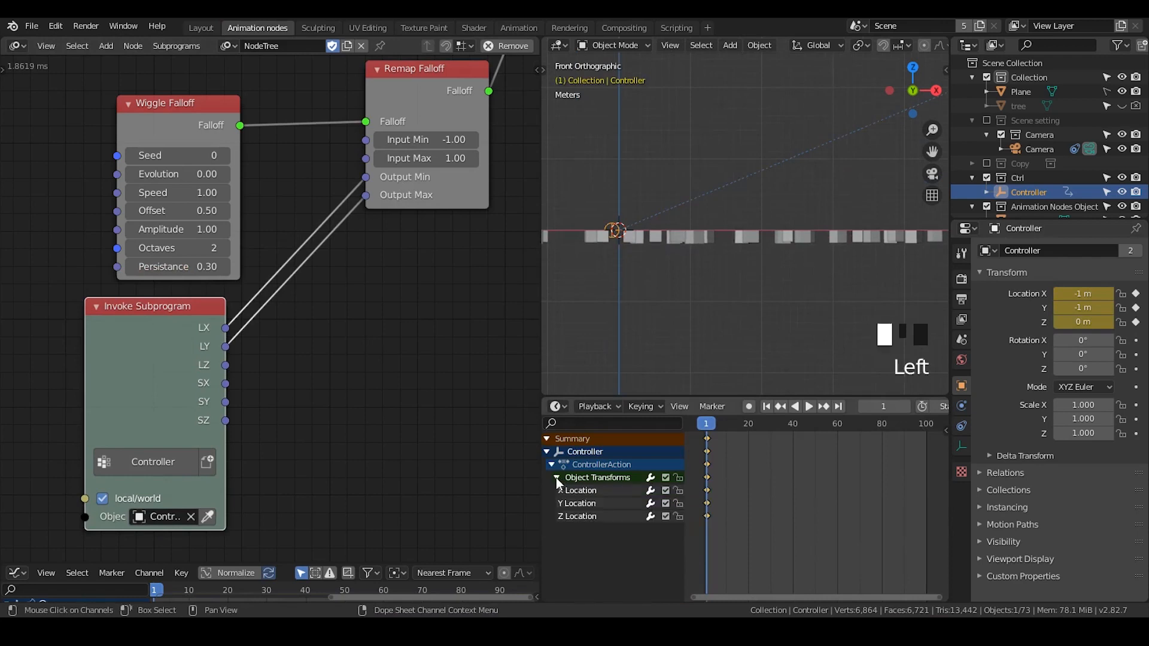
{"action": "left_click", "coordinate": [750, 424]}
{"action": "left_click", "coordinate": [1086, 307]}
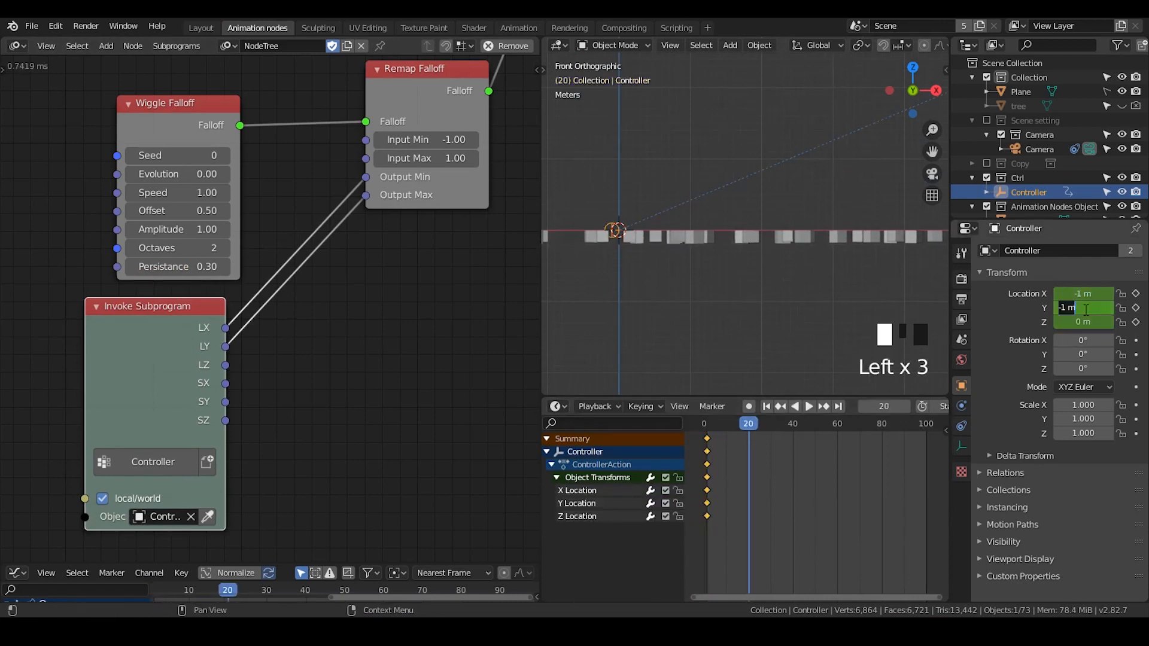
{"action": "type", "text": "1"}
{"action": "key", "text": "Return"}
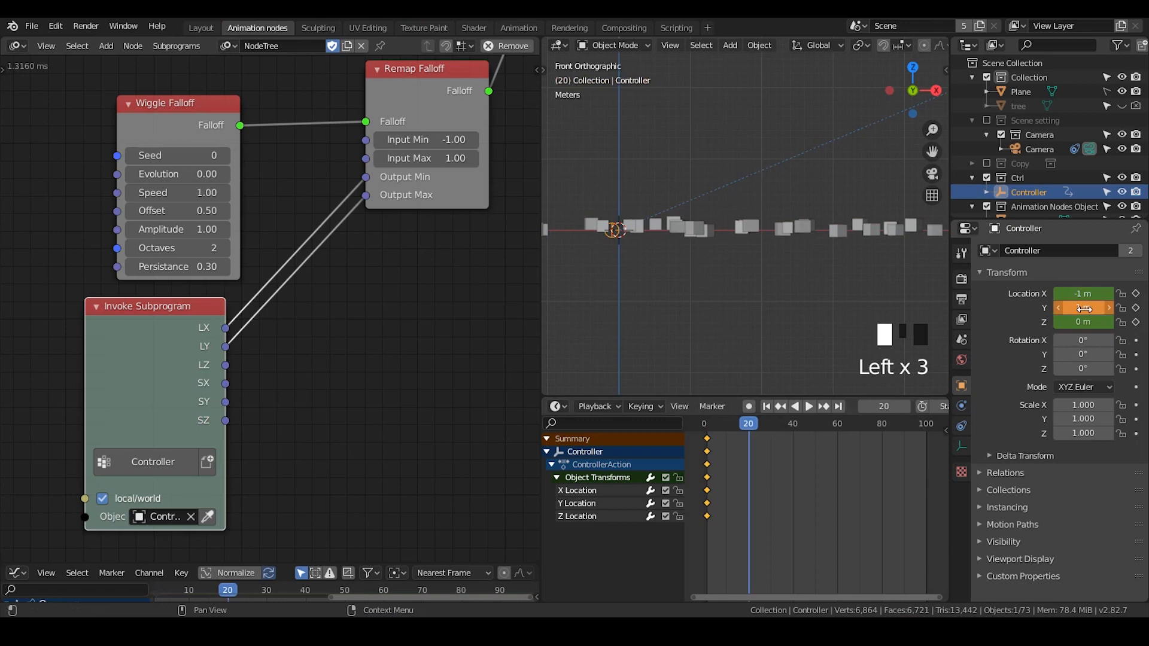
{"action": "right_click", "coordinate": [1084, 309]}
{"action": "left_click", "coordinate": [1081, 310]}
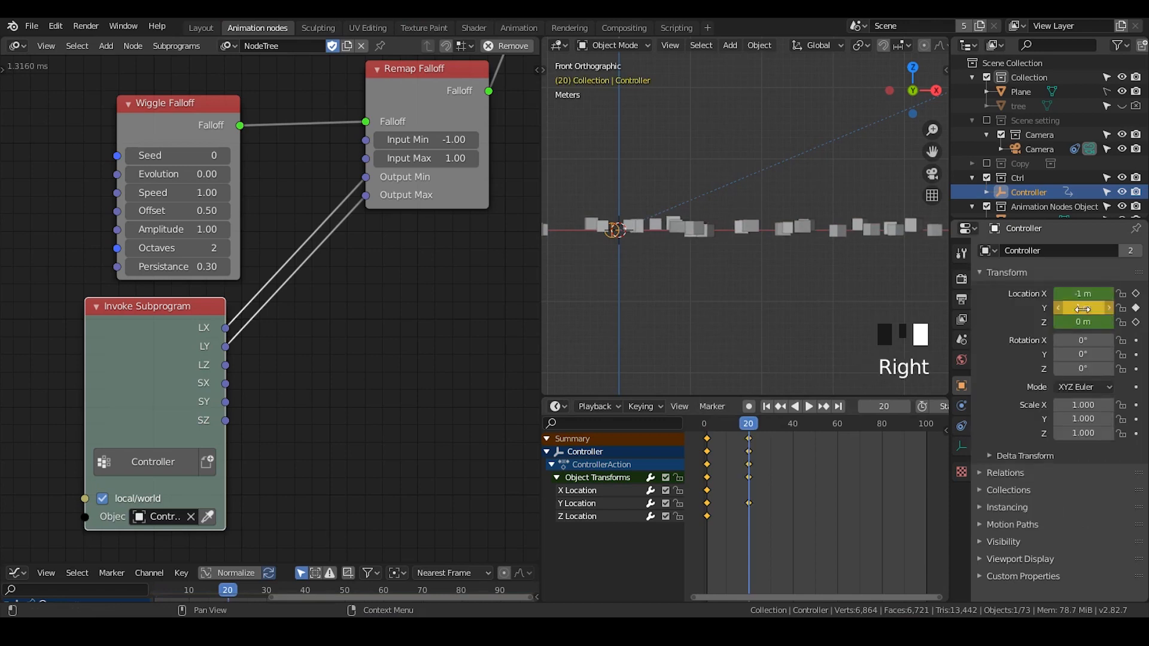
- Shift the X Location keyframe 8 frames later, to frame 9
{"action": "left_click", "coordinate": [753, 422]}
{"action": "left_click", "coordinate": [708, 491]}
{"action": "key", "text": "g"}
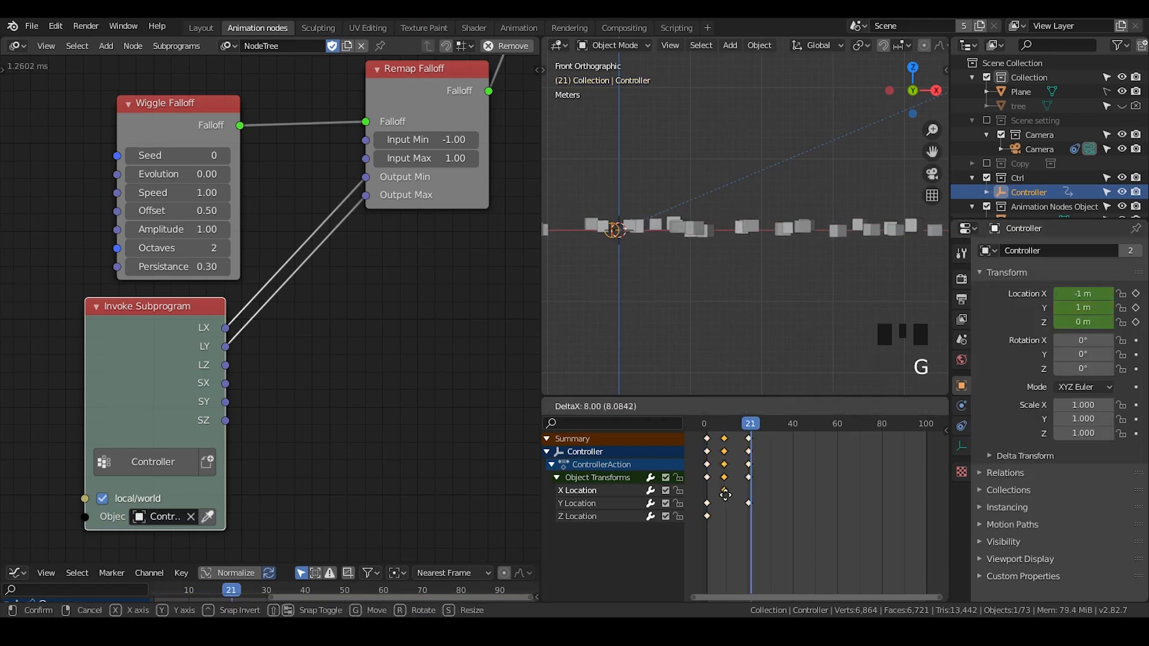
{"action": "left_click", "coordinate": [726, 495]}
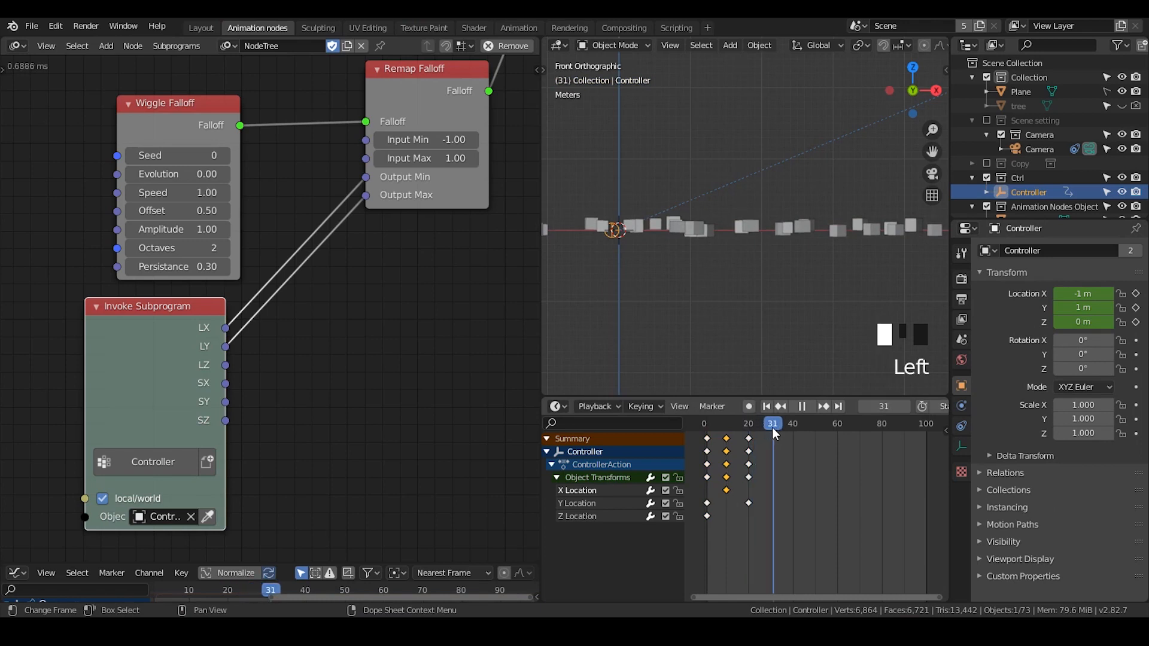
- Stop playback at frame 30, set the Controller's X location to 1 m and keyframe its location
{"action": "key", "text": "space"}
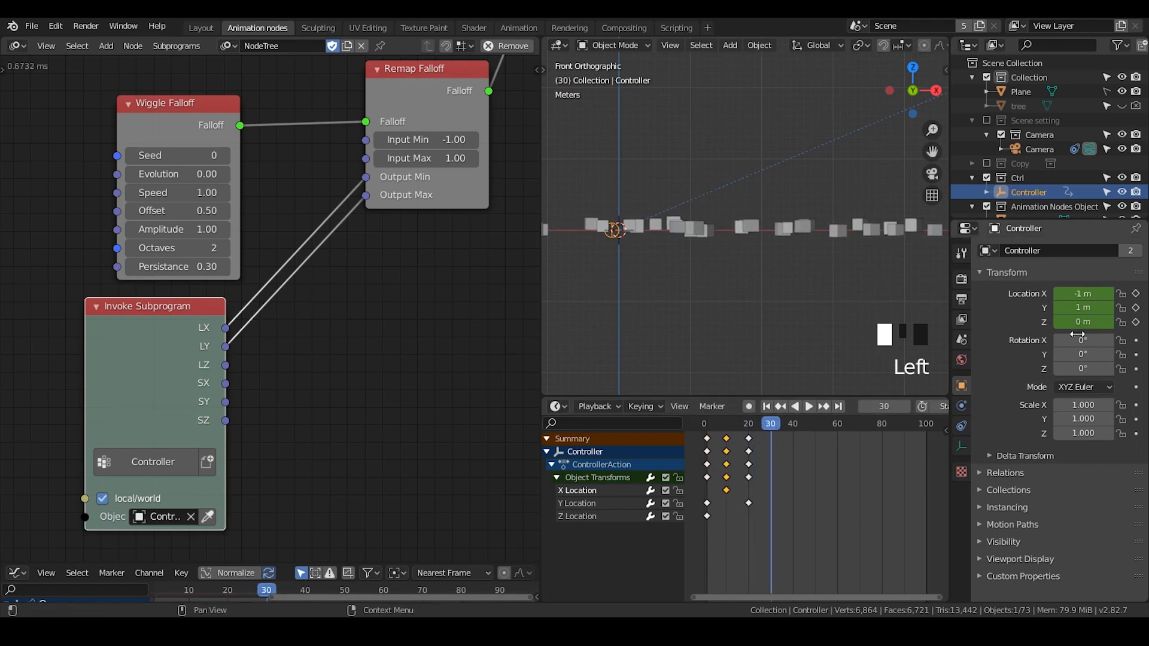
{"action": "left_click", "coordinate": [1085, 294]}
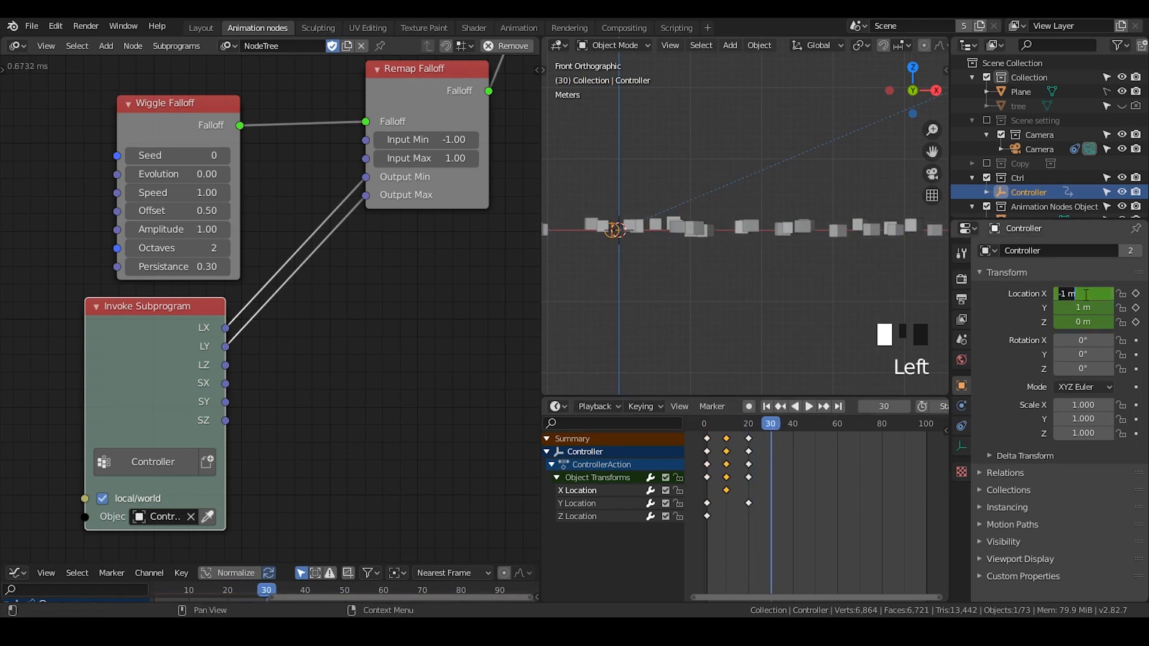
{"action": "type", "text": "1"}
{"action": "key", "text": "Return"}
{"action": "key", "text": "i"}
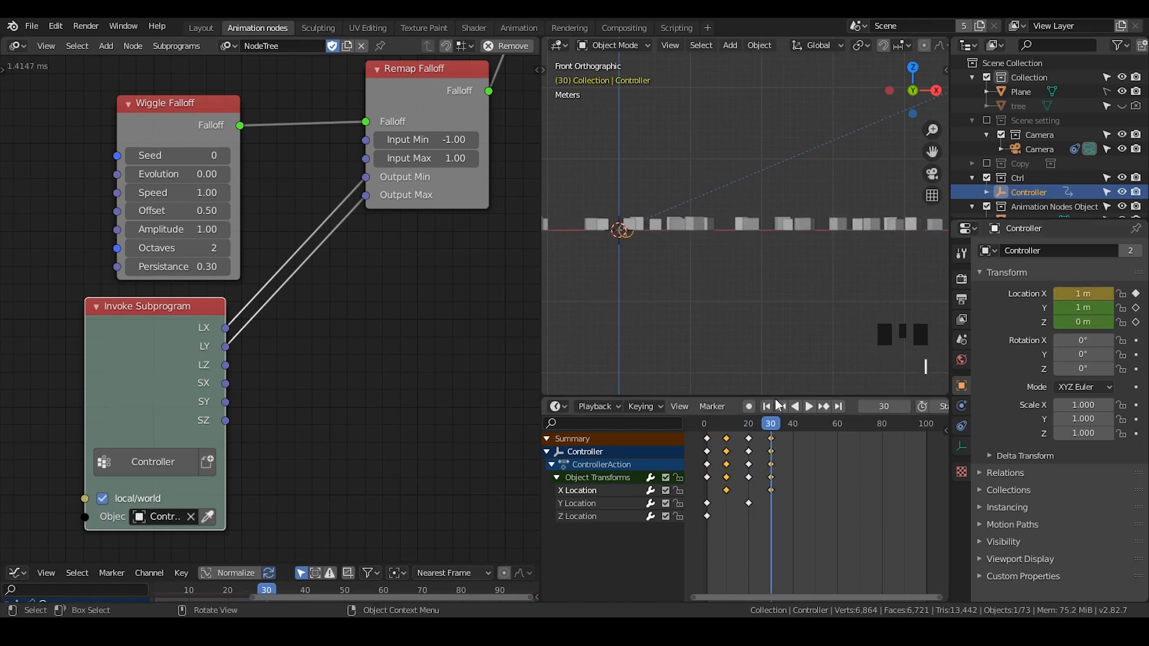
- Scrub to frame 16 and inspect individual tree instances in the viewport from different angles
{"action": "left_click_drag", "start_coordinate": [740, 423], "coordinate": [741, 424]}
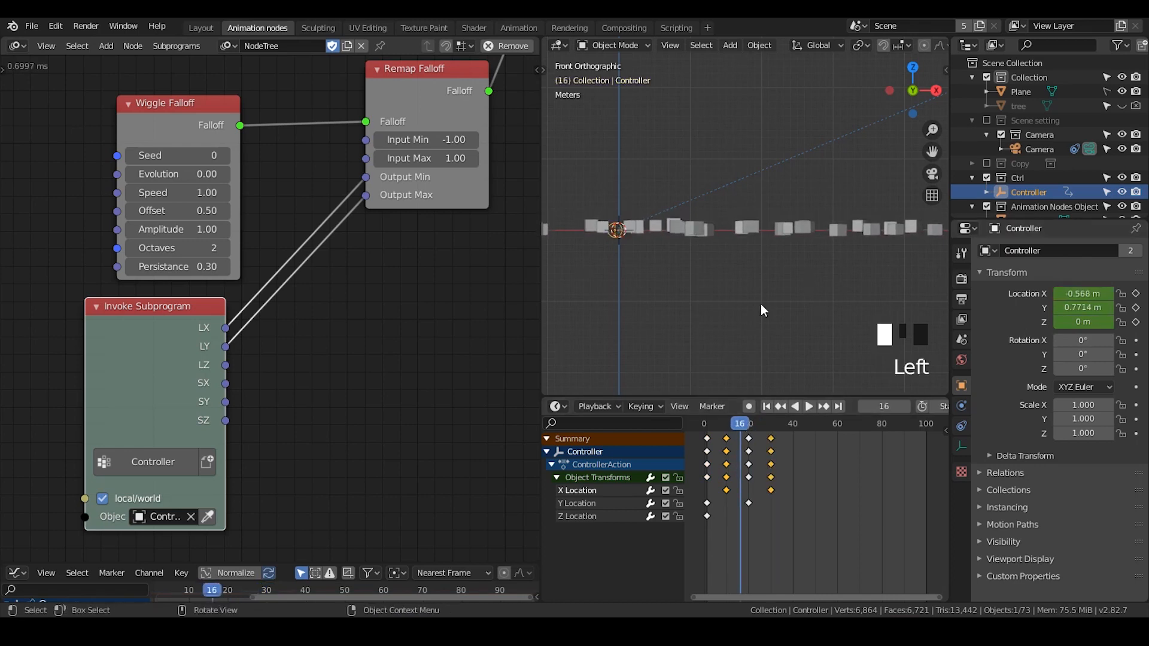
{"action": "scroll", "coordinate": [760, 304], "scroll_direction": "up", "scroll_amount": 2}
{"action": "middle_click_drag", "start_coordinate": [738, 289], "coordinate": [771, 275], "text": "shift"}
{"action": "scroll", "coordinate": [715, 221], "scroll_direction": "up", "scroll_amount": 3}
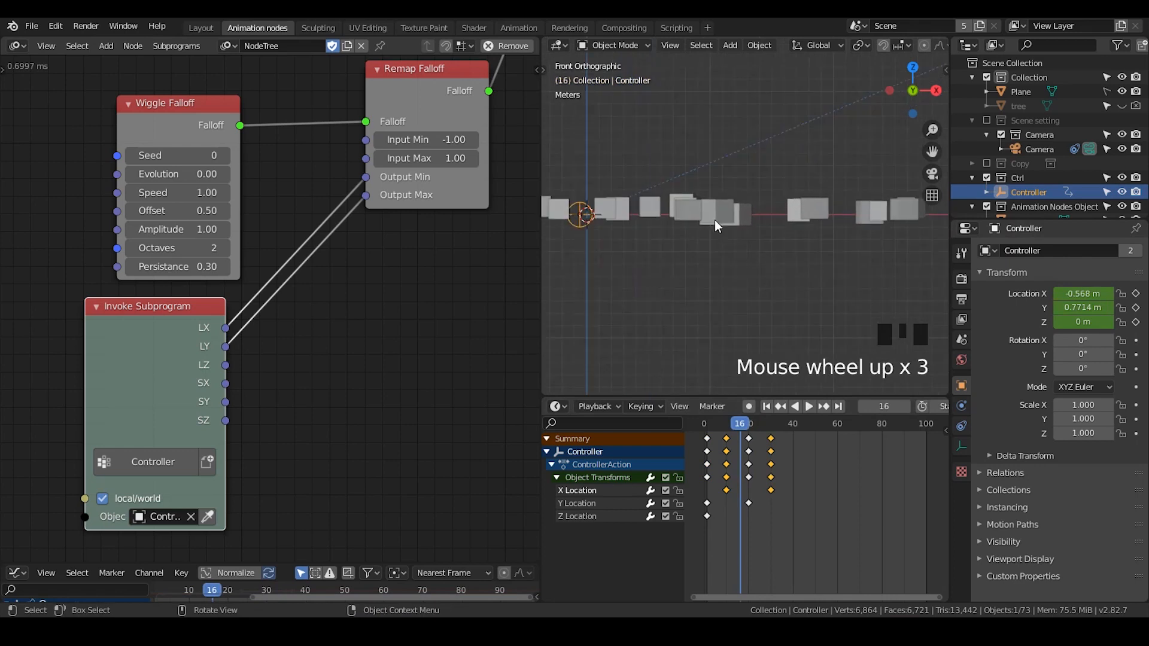
{"action": "left_click", "coordinate": [709, 210]}
{"action": "middle_click_drag", "start_coordinate": [709, 210], "coordinate": [765, 271], "text": "shift"}
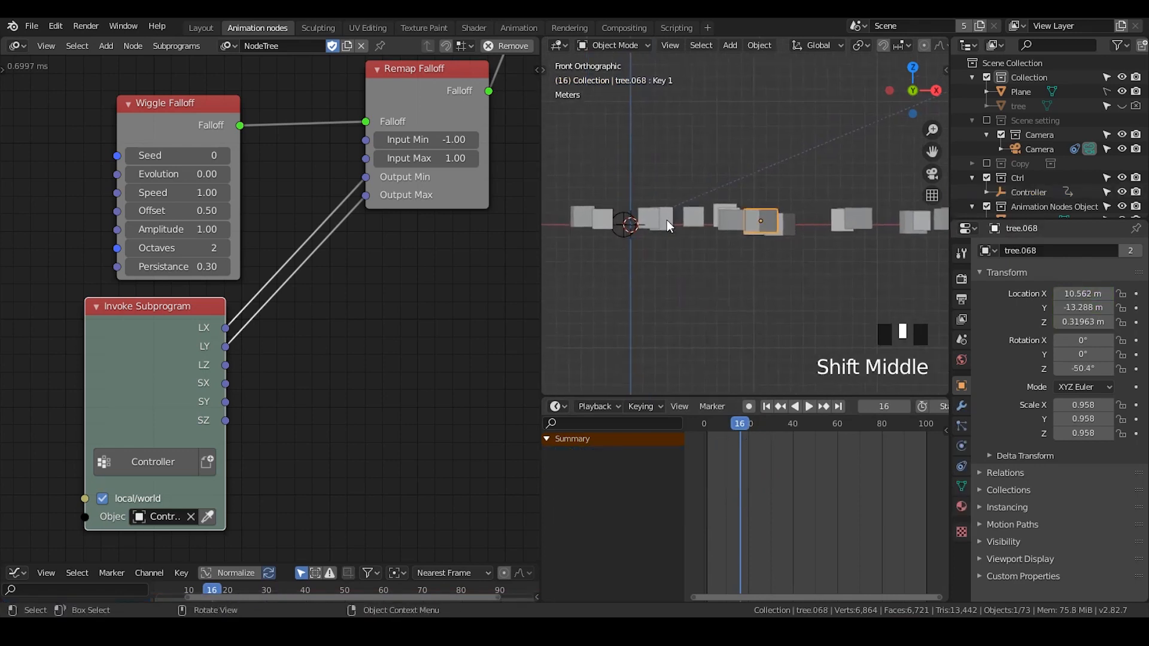
{"action": "left_click", "coordinate": [638, 222]}
{"action": "left_click", "coordinate": [711, 219]}
{"action": "left_click", "coordinate": [751, 222]}
{"action": "left_click", "coordinate": [781, 225]}
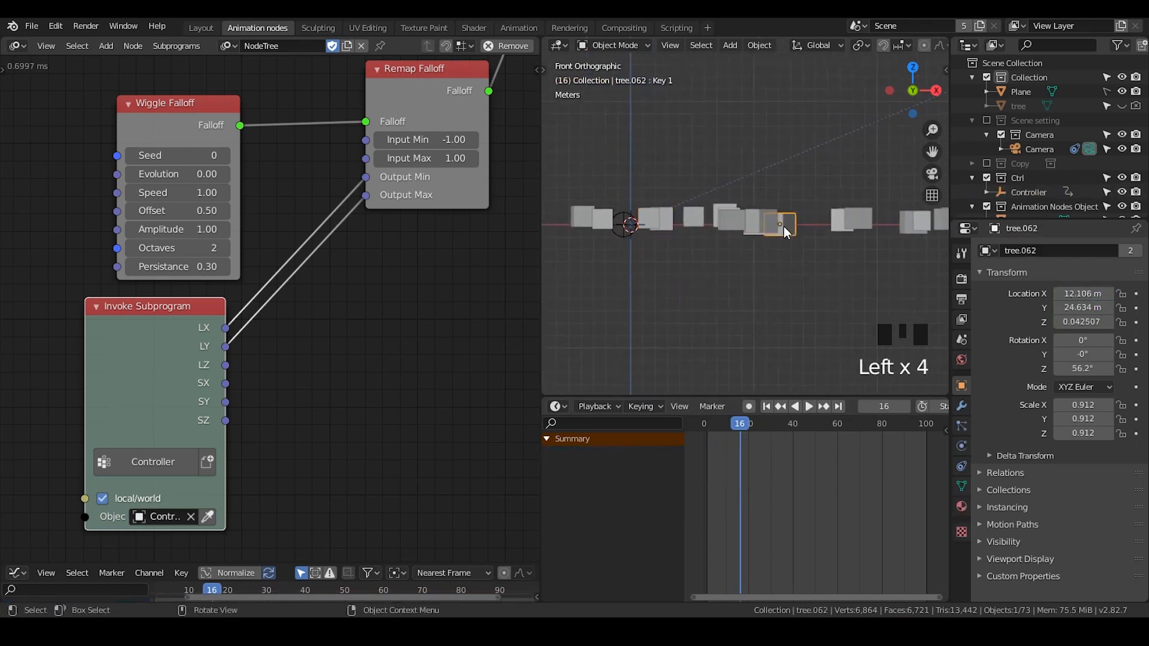
{"action": "mouse_move", "coordinate": [737, 230]}
{"action": "middle_mouse_down"}
{"action": "mouse_move", "coordinate": [740, 290]}
{"action": "mouse_move", "coordinate": [732, 243]}
{"action": "middle_mouse_up"}
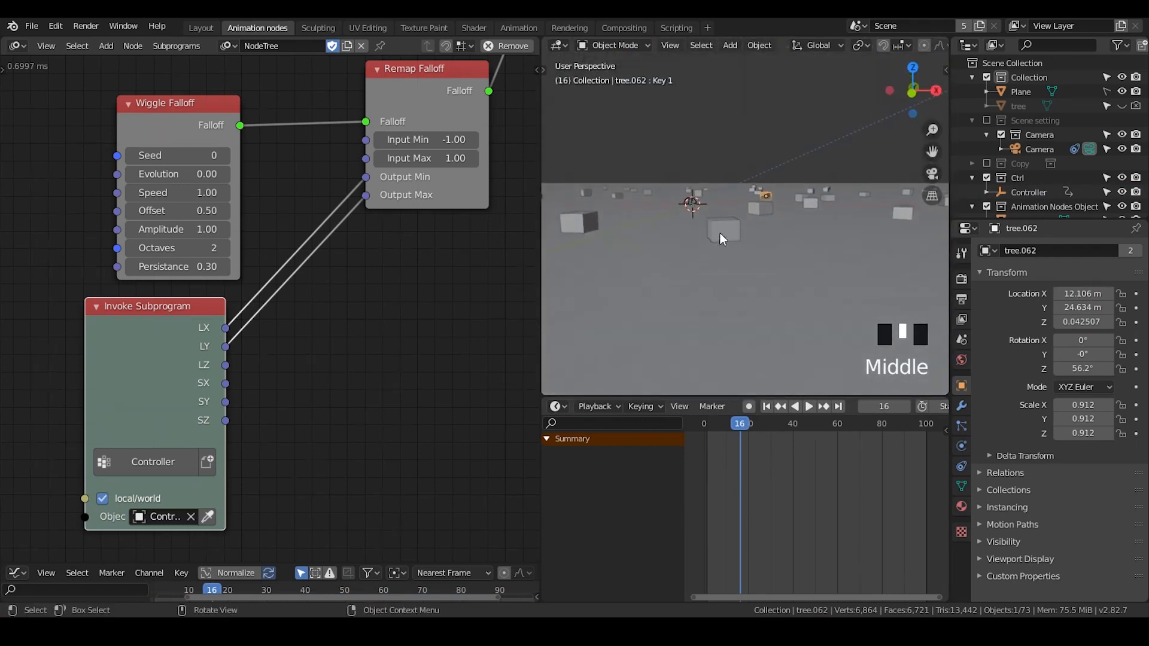
{"action": "left_click", "coordinate": [760, 203]}
{"action": "left_click", "coordinate": [759, 199]}
{"action": "left_click", "coordinate": [759, 195]}
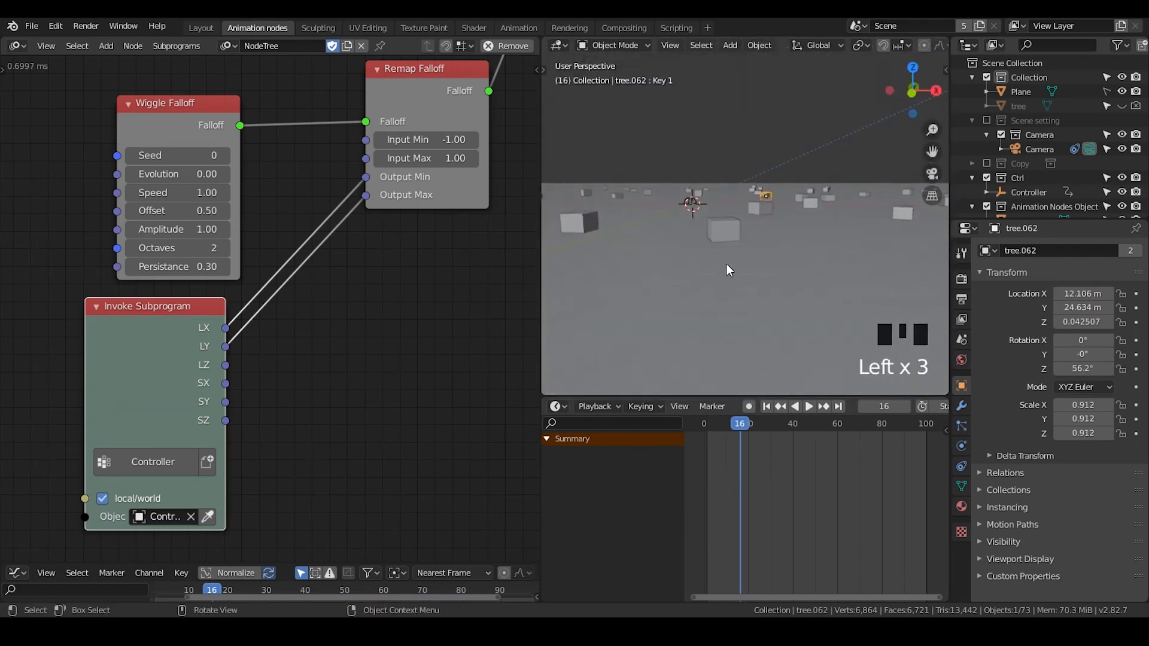
- Inspect tree instances in front view at frame 36, then reselect the Controller empty
{"action": "left_click", "coordinate": [912, 91]}
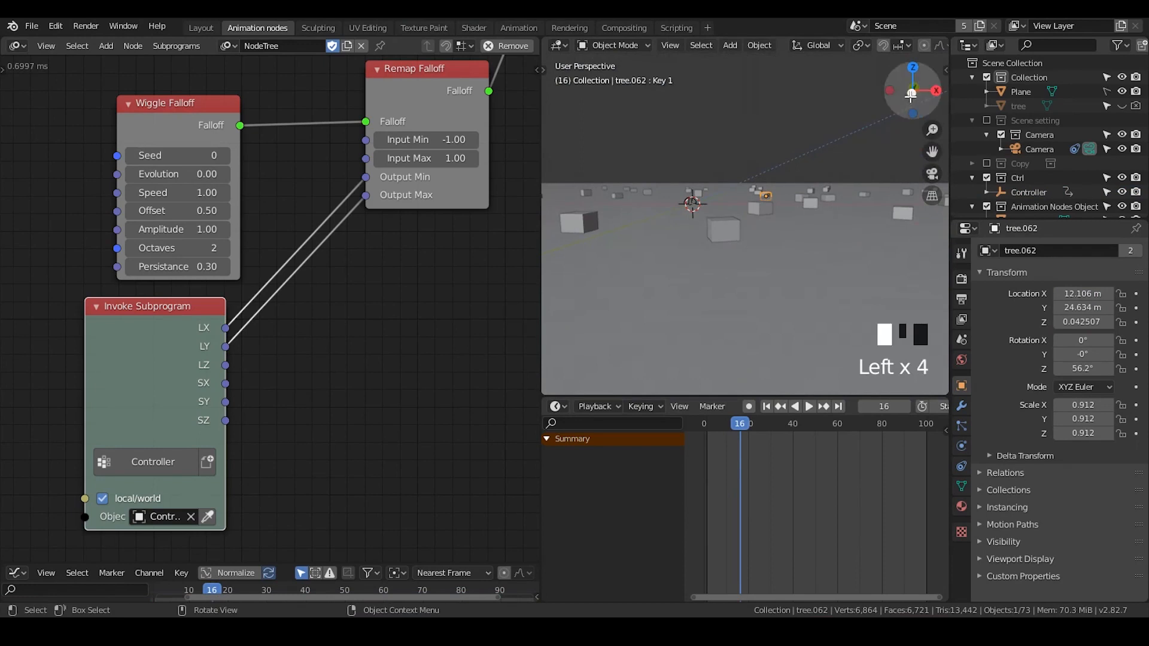
{"action": "left_click", "coordinate": [707, 215]}
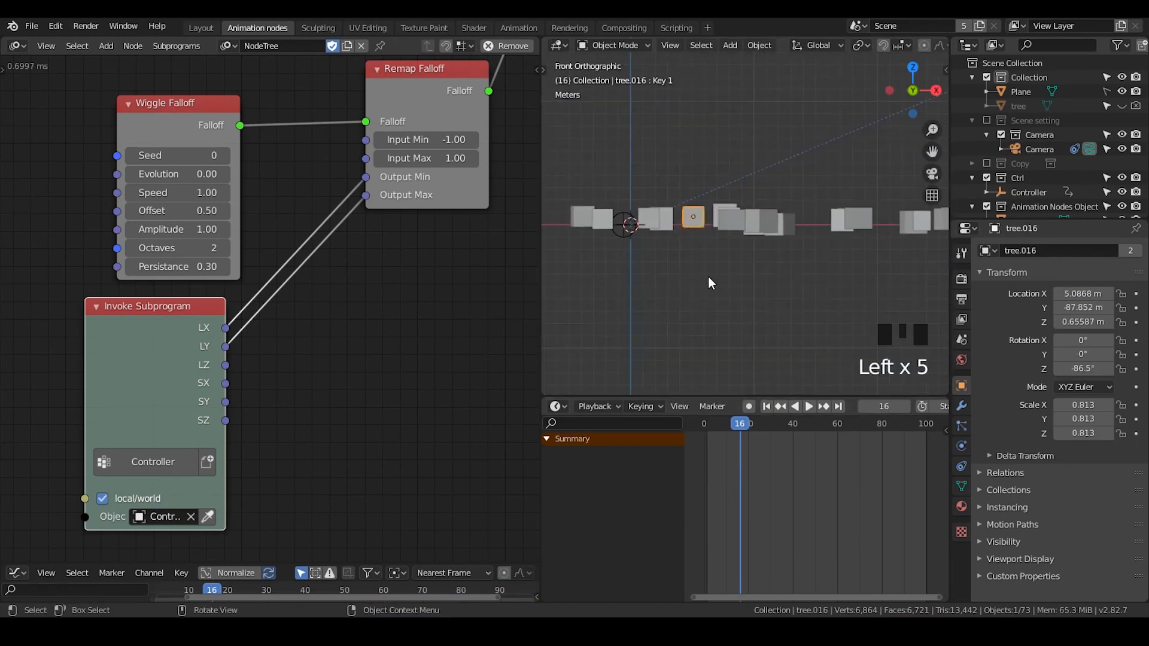
{"action": "scroll", "coordinate": [707, 279], "scroll_direction": "up", "scroll_amount": 2}
{"action": "middle_click_drag", "start_coordinate": [707, 282], "coordinate": [736, 295], "text": "shift"}
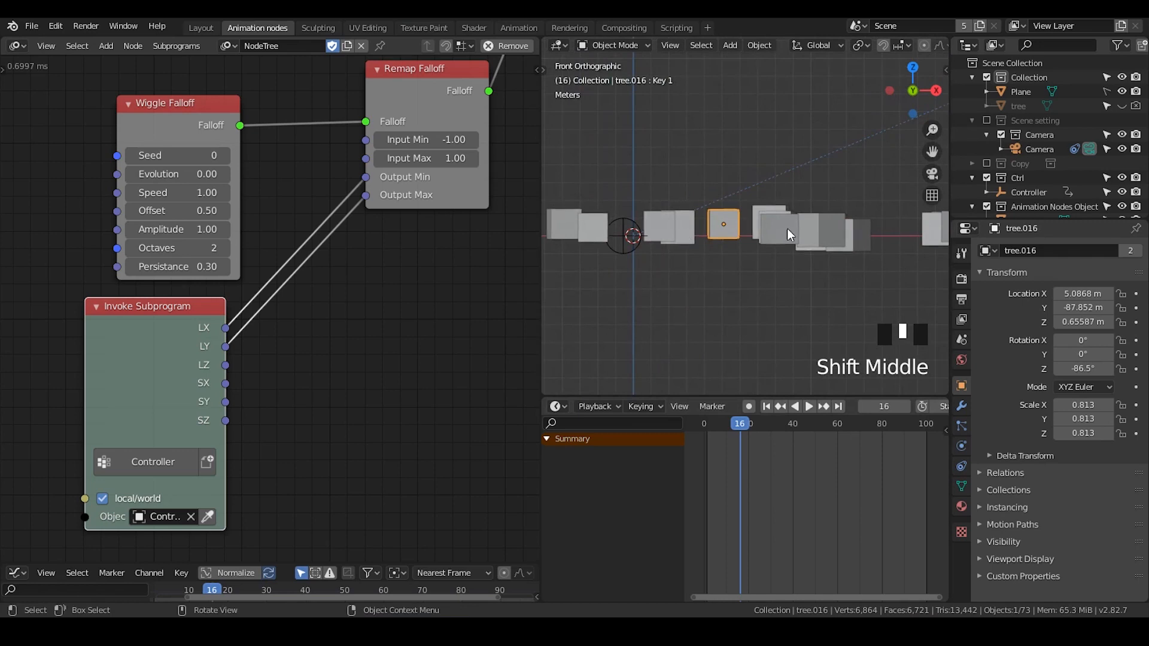
{"action": "middle_click_drag", "start_coordinate": [872, 262], "coordinate": [777, 311], "text": "shift"}
{"action": "left_click", "coordinate": [727, 233]}
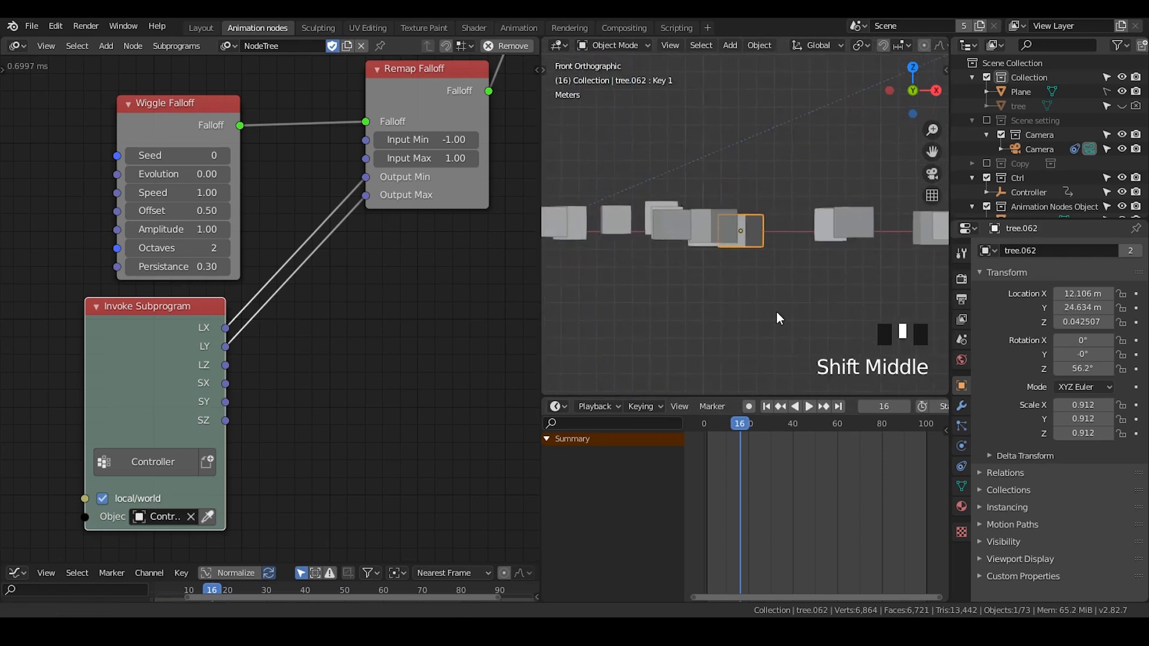
{"action": "left_click", "coordinate": [707, 422]}
{"action": "left_click_drag", "start_coordinate": [707, 419], "coordinate": [784, 424]}
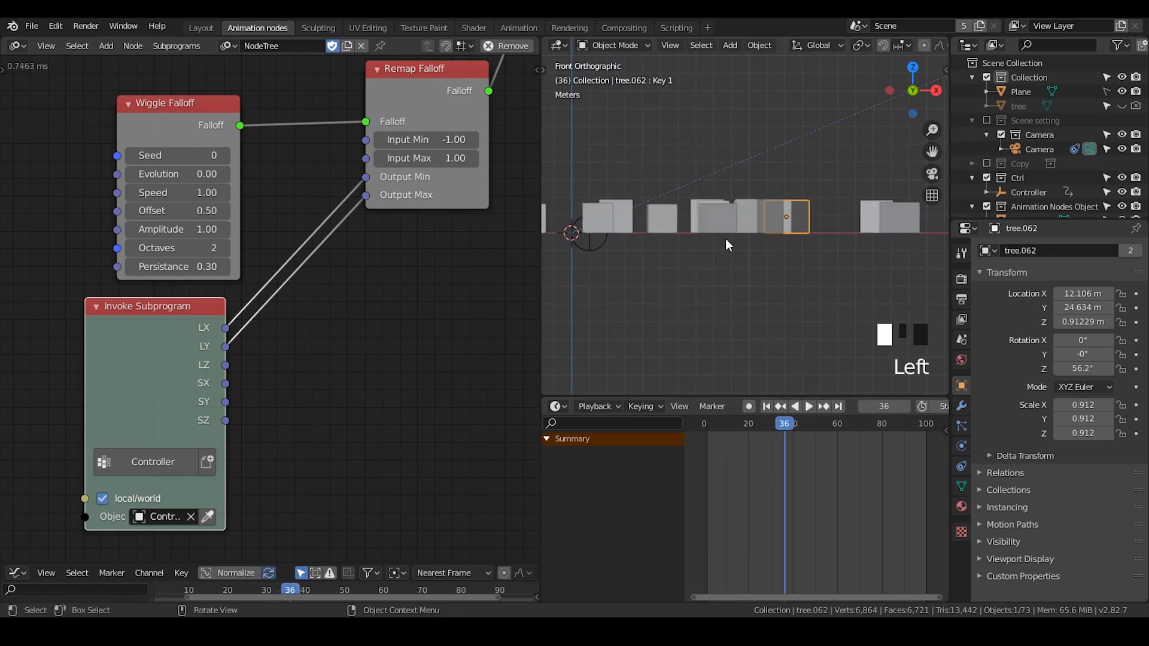
{"action": "middle_click_drag", "start_coordinate": [725, 239], "coordinate": [752, 257], "text": "shift"}
{"action": "left_click", "coordinate": [764, 232]}
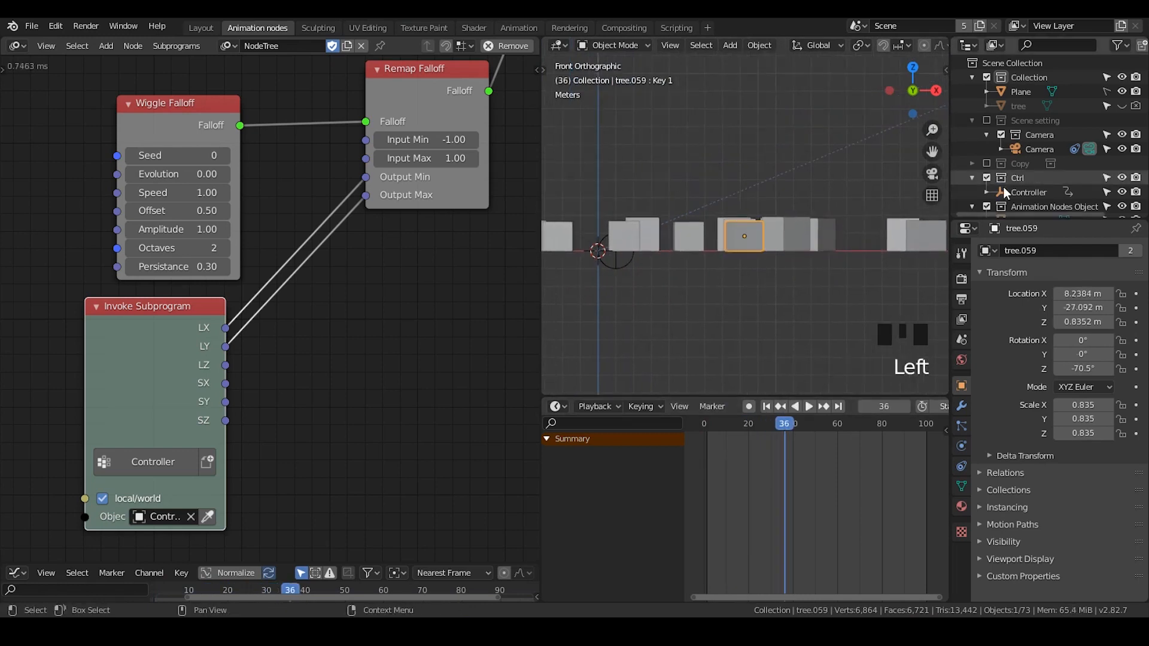
{"action": "left_click", "coordinate": [1027, 192]}
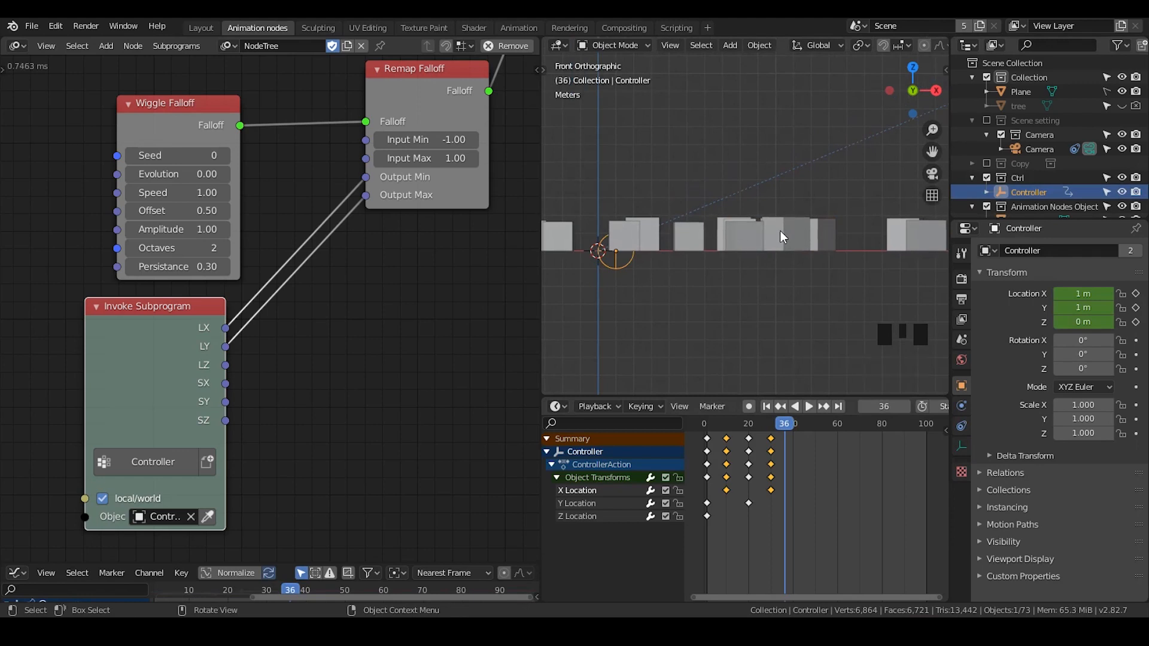
{"action": "middle_click_drag", "start_coordinate": [482, 183], "coordinate": [311, 344]}
{"action": "scroll", "coordinate": [355, 295], "scroll_direction": "down", "scroll_amount": 4}
{"action": "left_click_drag", "start_coordinate": [226, 307], "coordinate": [217, 293]}
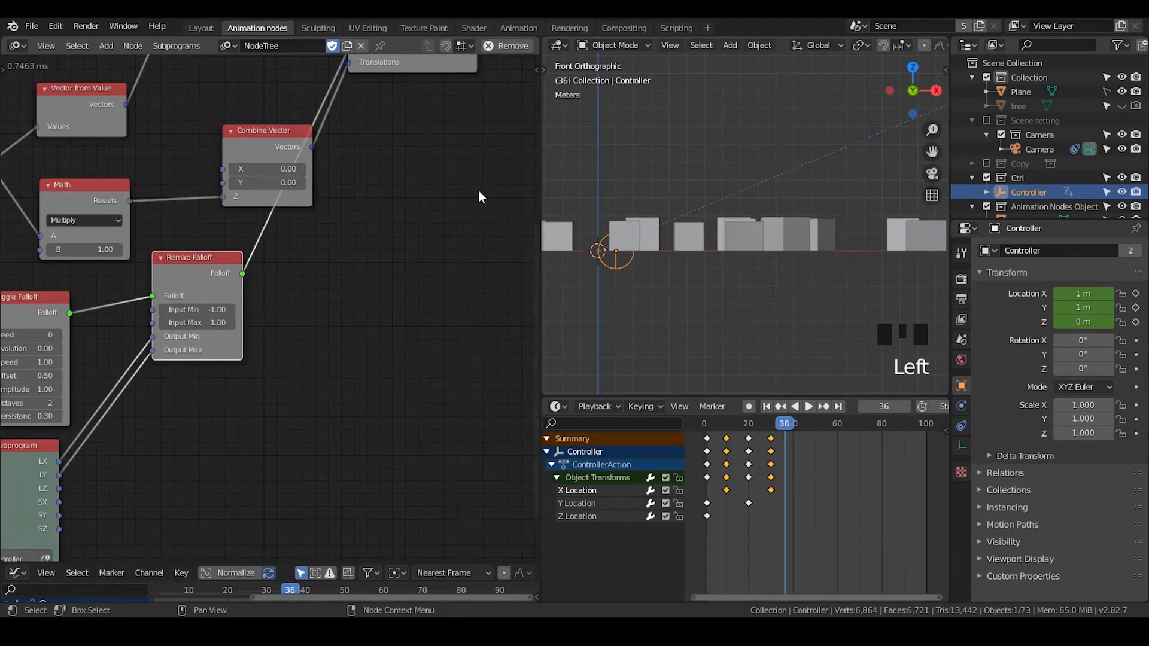
{"action": "middle_click_drag", "start_coordinate": [316, 293], "coordinate": [55, 494]}
{"action": "left_click", "coordinate": [447, 89]}
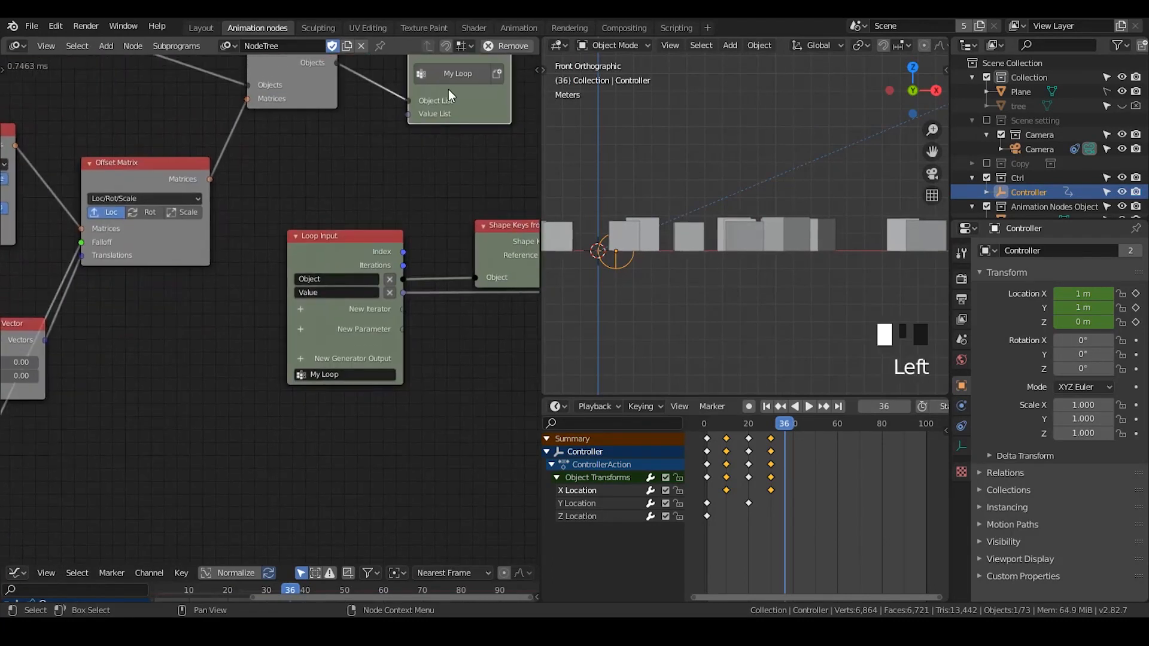
{"action": "left_click", "coordinate": [353, 254]}
{"action": "key", "text": "e"}
{"action": "left_click", "coordinate": [357, 341]}
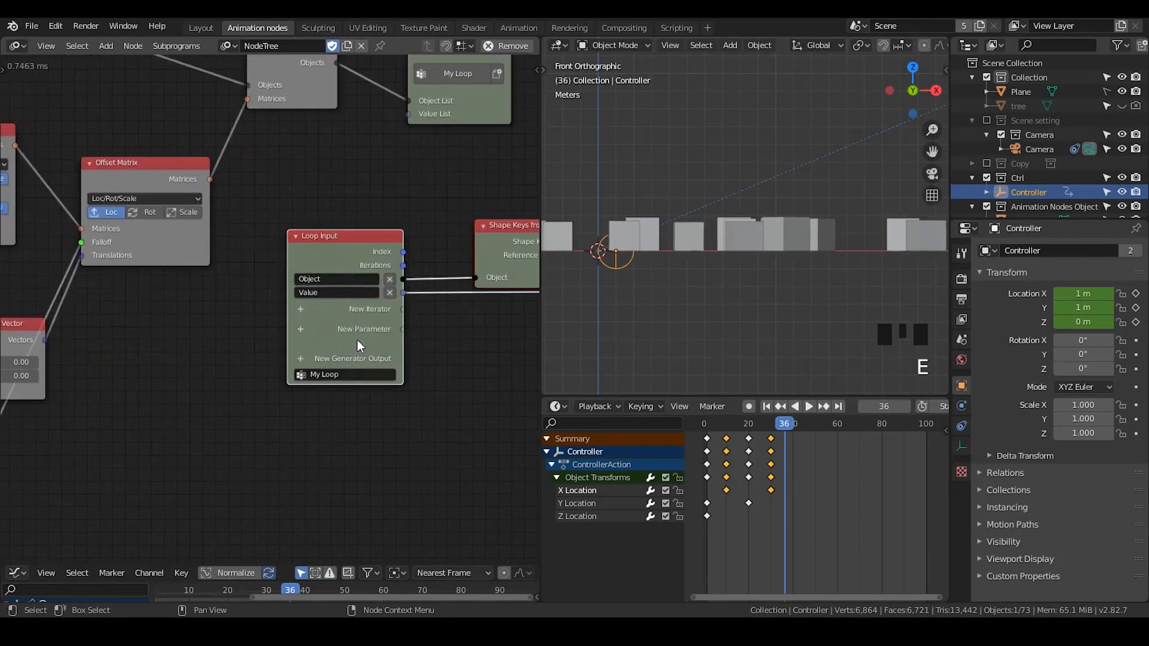
{"action": "key", "text": "g"}
{"action": "left_click", "coordinate": [441, 450]}
- Duplicate the Wiggle Falloff node and set the copy's Seed to 256
{"action": "middle_click_drag", "start_coordinate": [398, 112], "coordinate": [403, 180]}
{"action": "left_click_drag", "start_coordinate": [424, 113], "coordinate": [379, 246]}
{"action": "middle_click_drag", "start_coordinate": [191, 363], "coordinate": [418, 105]}
{"action": "middle_click_drag", "start_coordinate": [284, 240], "coordinate": [360, 180]}
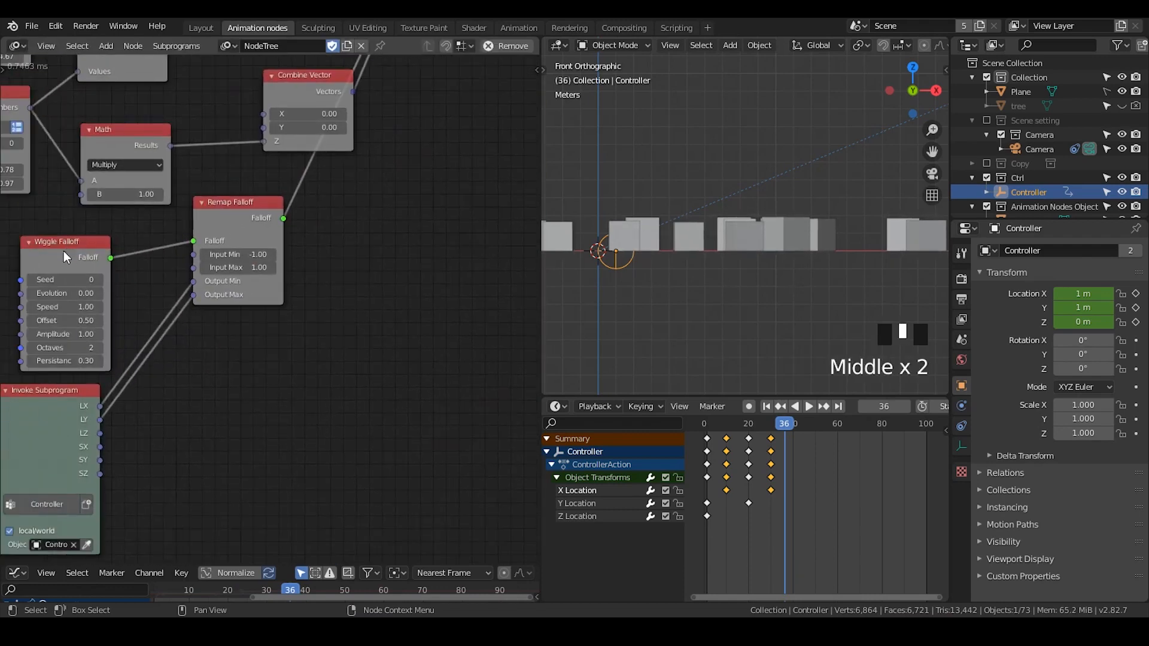
{"action": "left_click_drag", "start_coordinate": [64, 251], "coordinate": [71, 242]}
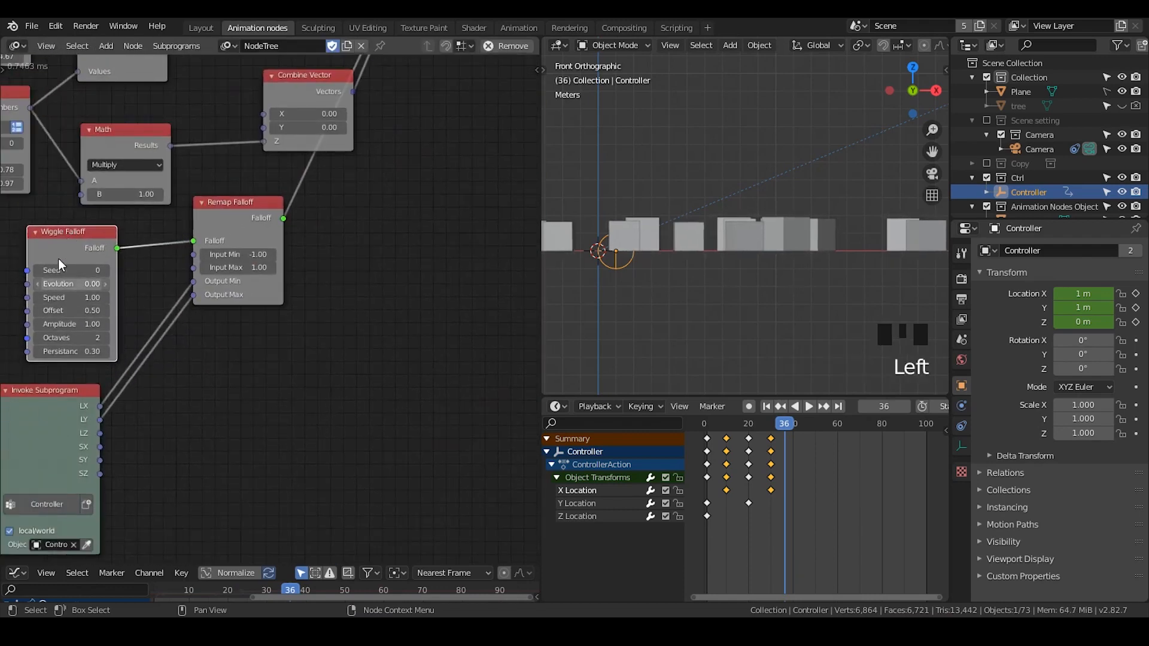
{"action": "key", "text": "shift+d"}
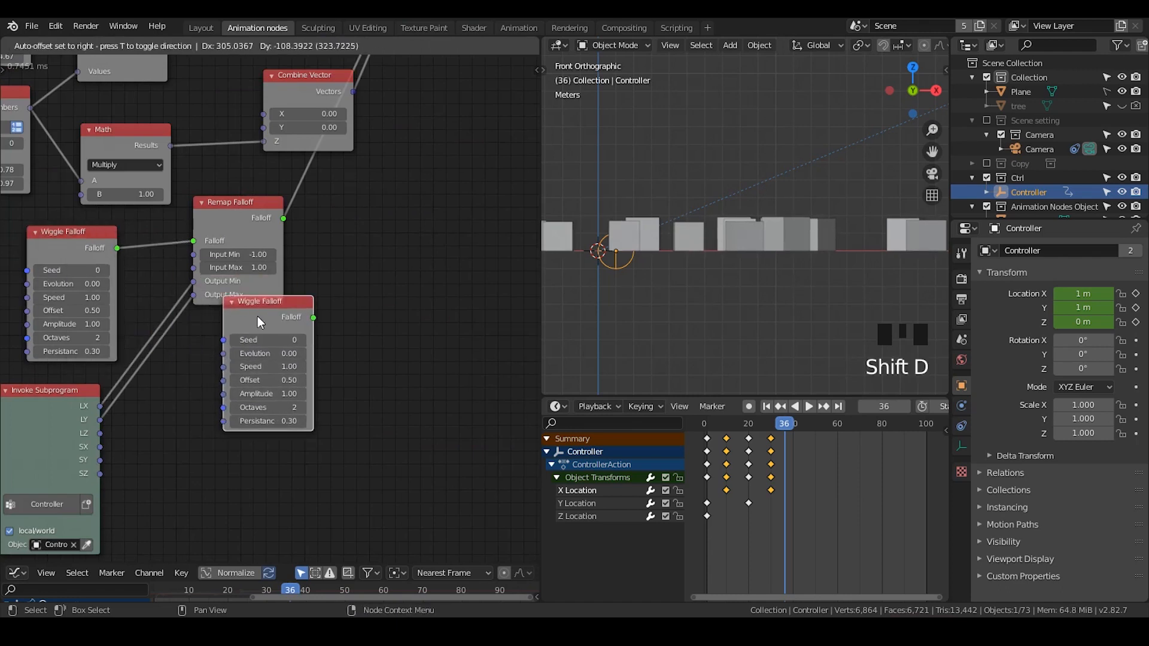
{"action": "left_click", "coordinate": [258, 340]}
{"action": "left_click", "coordinate": [267, 356]}
{"action": "type", "text": "256"}
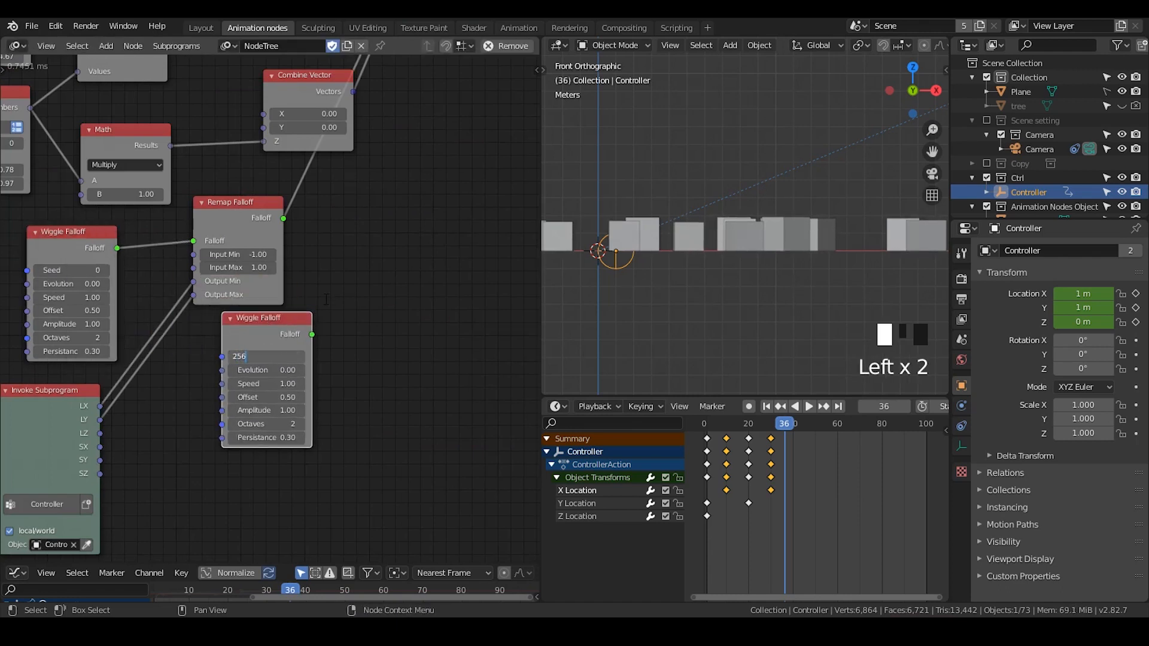
- Duplicate the Remap Falloff node and feed the new Wiggle Falloff into its Falloff input
{"action": "left_click", "coordinate": [233, 221]}
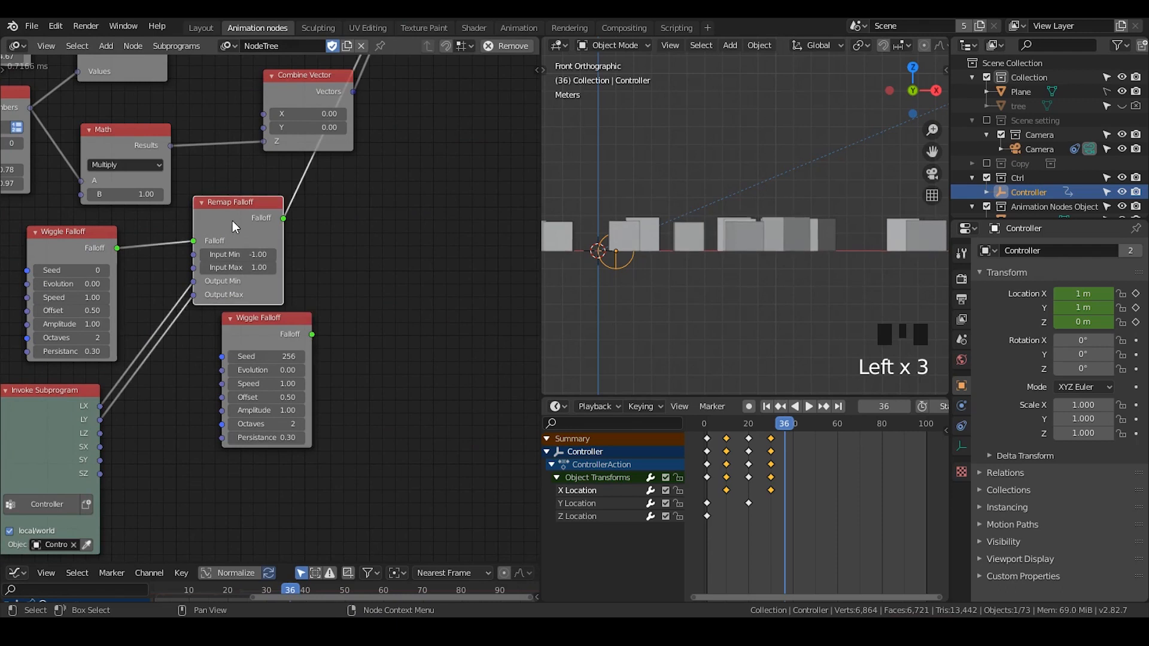
{"action": "key", "text": "shift+d"}
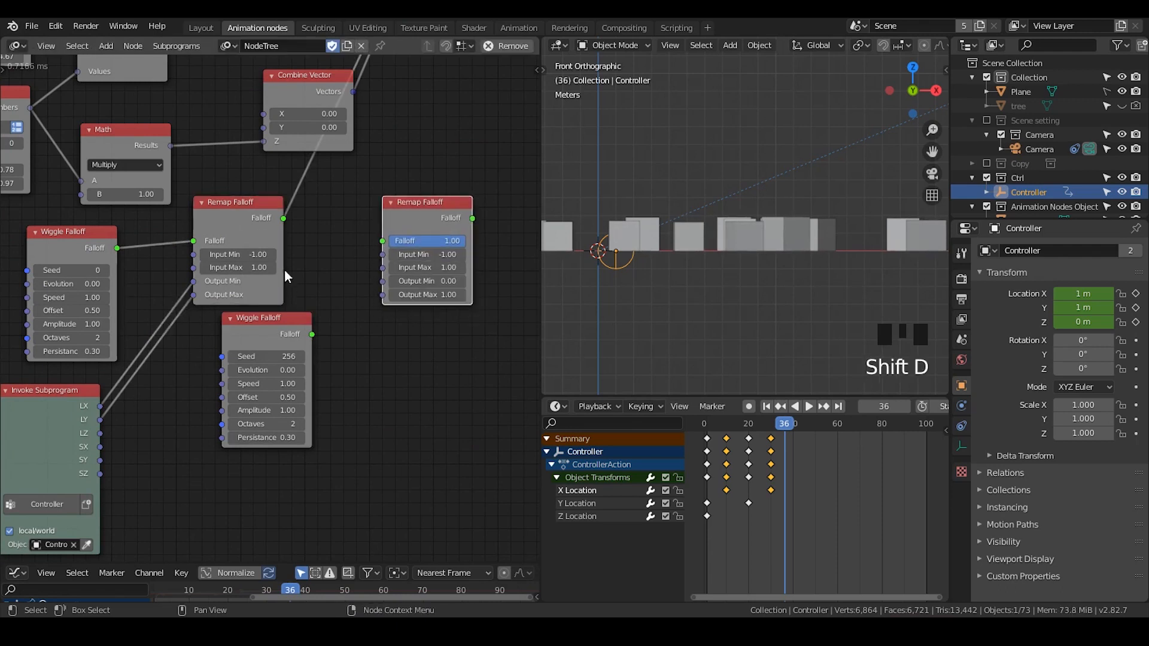
{"action": "left_click_drag", "start_coordinate": [312, 334], "coordinate": [383, 240]}
{"action": "scroll", "coordinate": [462, 178], "scroll_direction": "down", "scroll_amount": 2}
{"action": "middle_click_drag", "start_coordinate": [461, 179], "coordinate": [309, 280]}
{"action": "scroll", "coordinate": [248, 371], "scroll_direction": "up", "scroll_amount": 1}
{"action": "left_click_drag", "start_coordinate": [256, 360], "coordinate": [370, 197]}
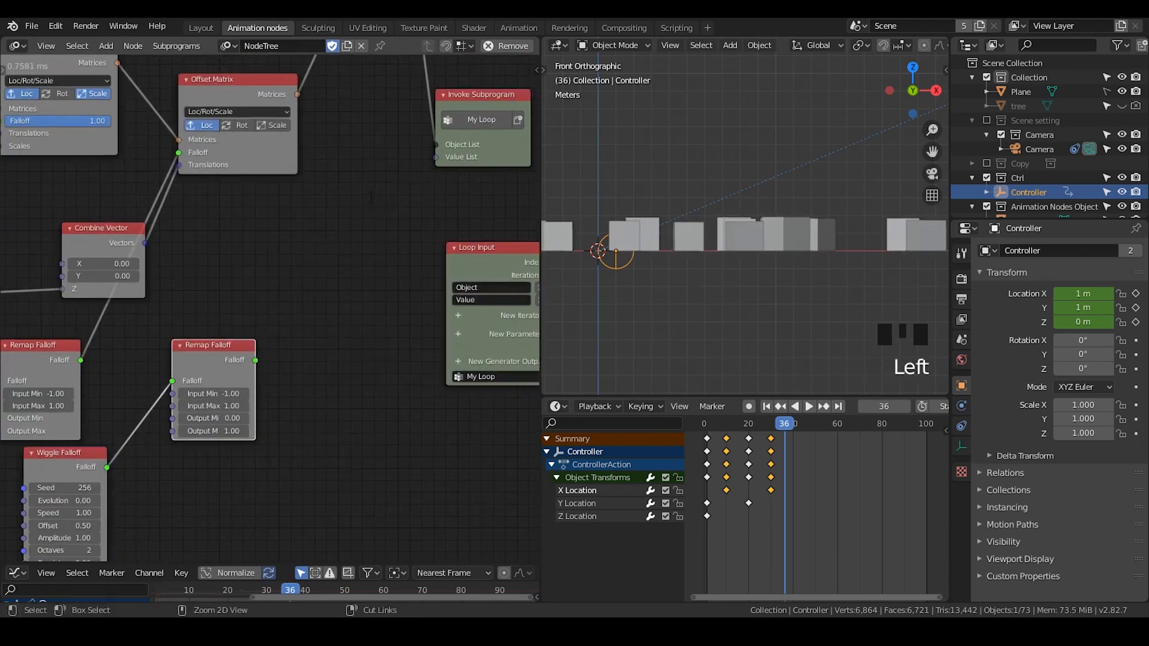
- Add an Evaluate Falloff node and set its type to Transformation Matrix
{"action": "key", "text": "ctrl+a"}
{"action": "type", "text": "evaluate"}
{"action": "key", "text": "Return"}
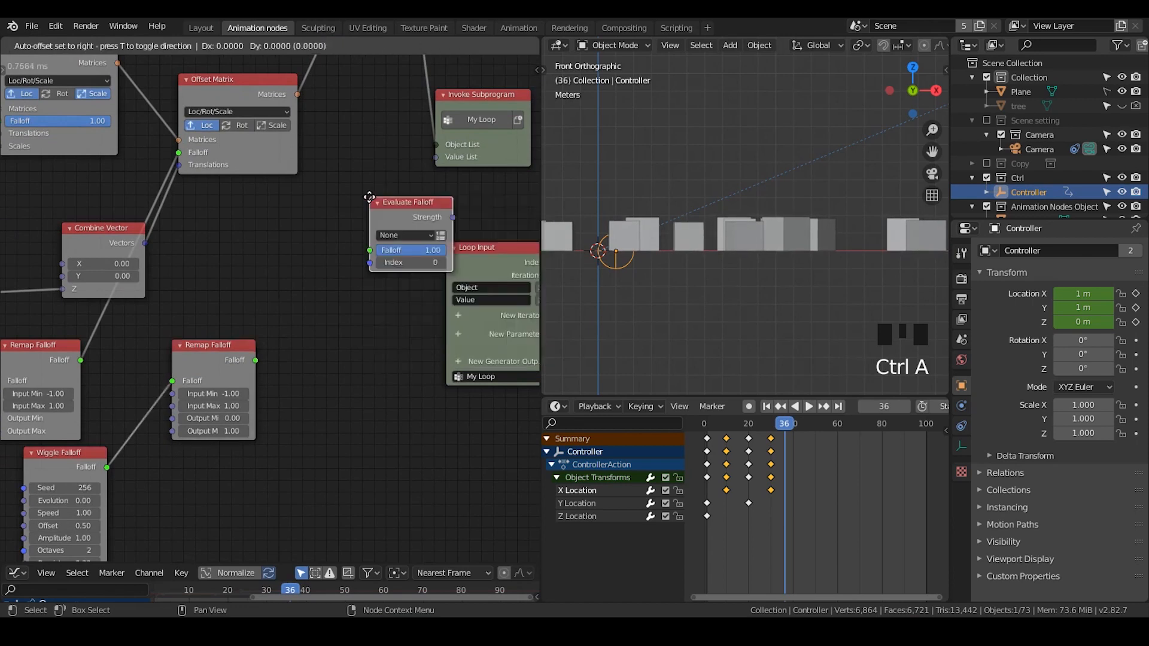
{"action": "left_click", "coordinate": [367, 228]}
{"action": "left_click", "coordinate": [368, 226]}
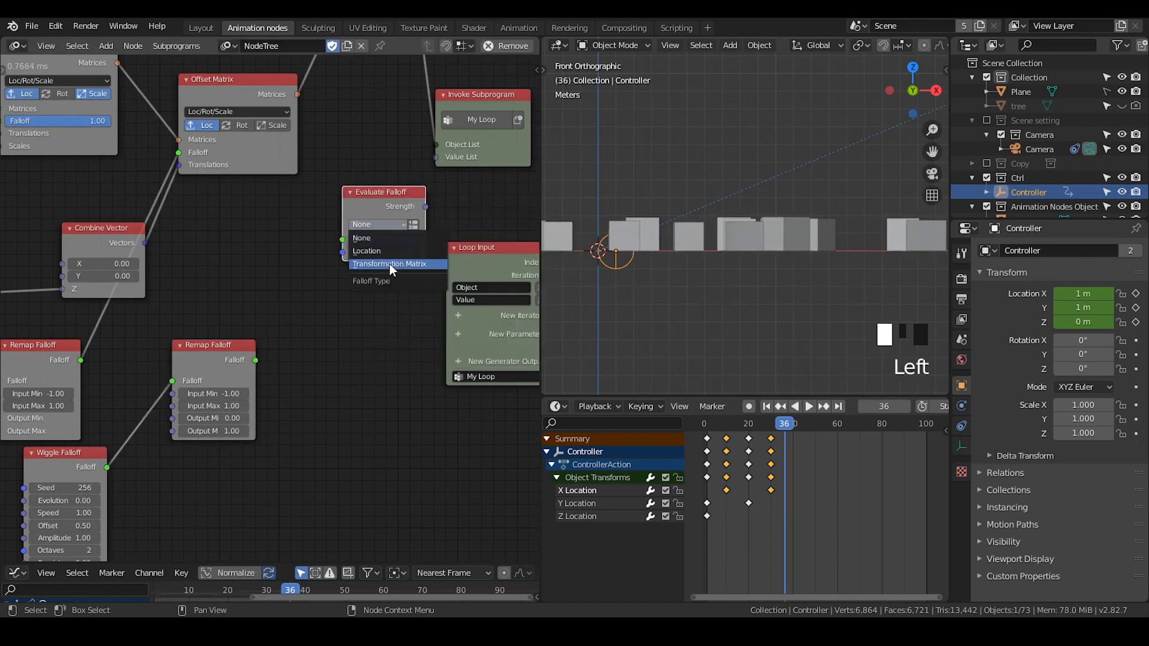
{"action": "left_click", "coordinate": [389, 264]}
{"action": "left_click_drag", "start_coordinate": [384, 205], "coordinate": [395, 201]}
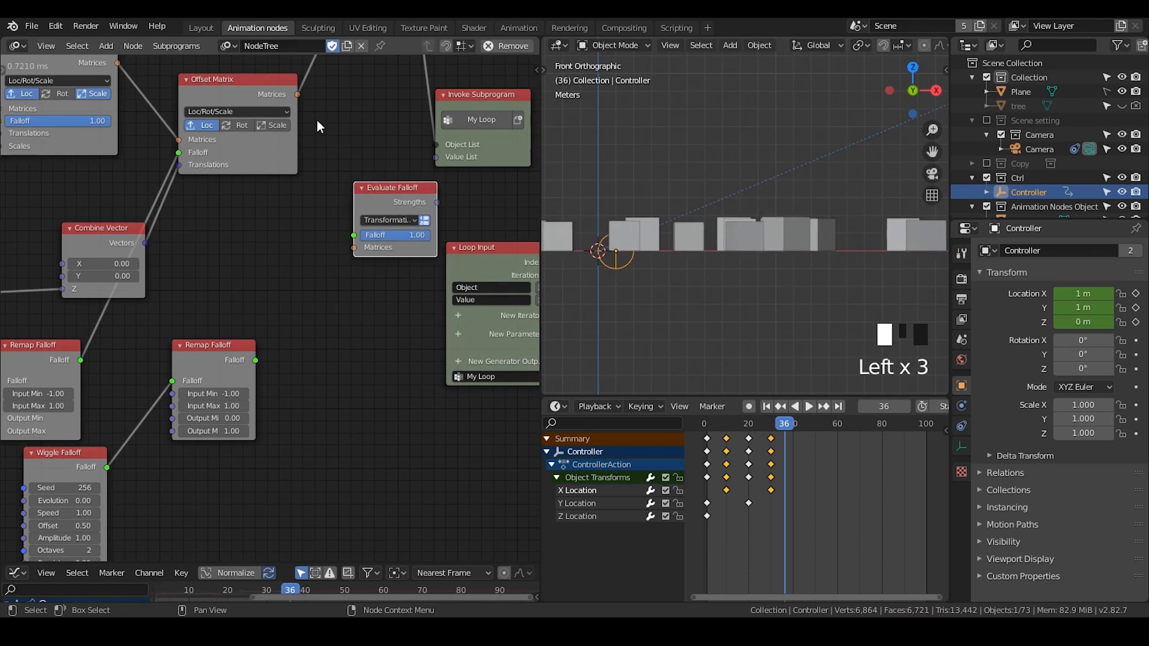
- Connect the Offset Matrix's Matrices and the second Remap Falloff's output into the Evaluate Falloff node
{"action": "left_click_drag", "start_coordinate": [297, 95], "coordinate": [354, 247]}
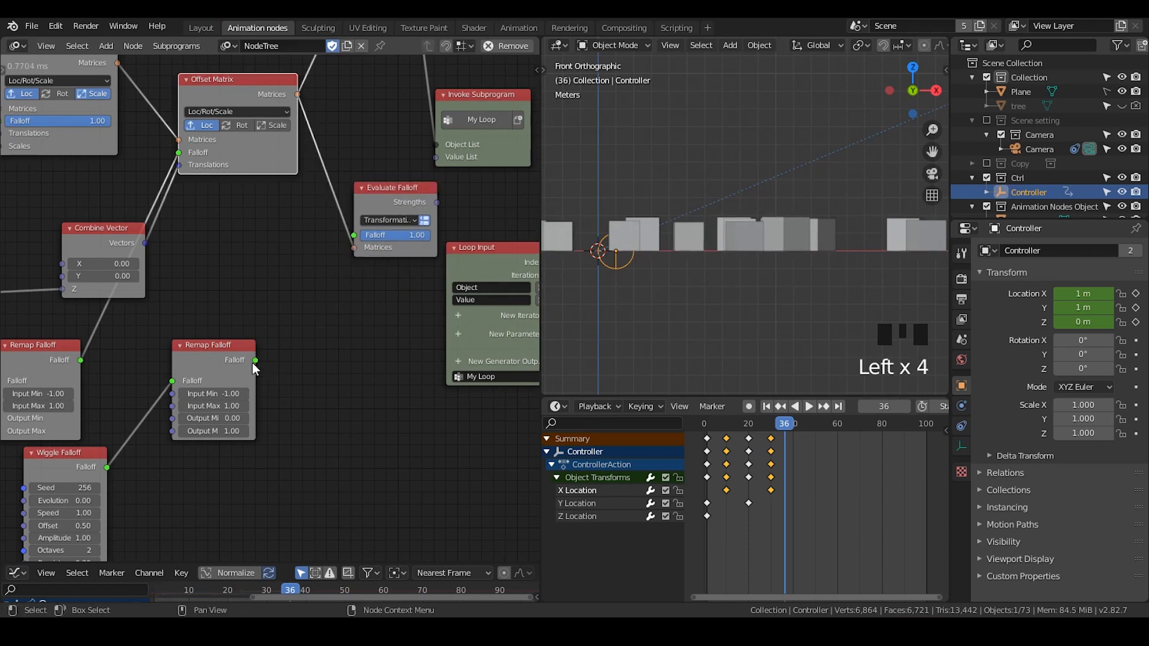
{"action": "left_click_drag", "start_coordinate": [255, 361], "coordinate": [354, 234]}
{"action": "left_click_drag", "start_coordinate": [388, 190], "coordinate": [433, 160]}
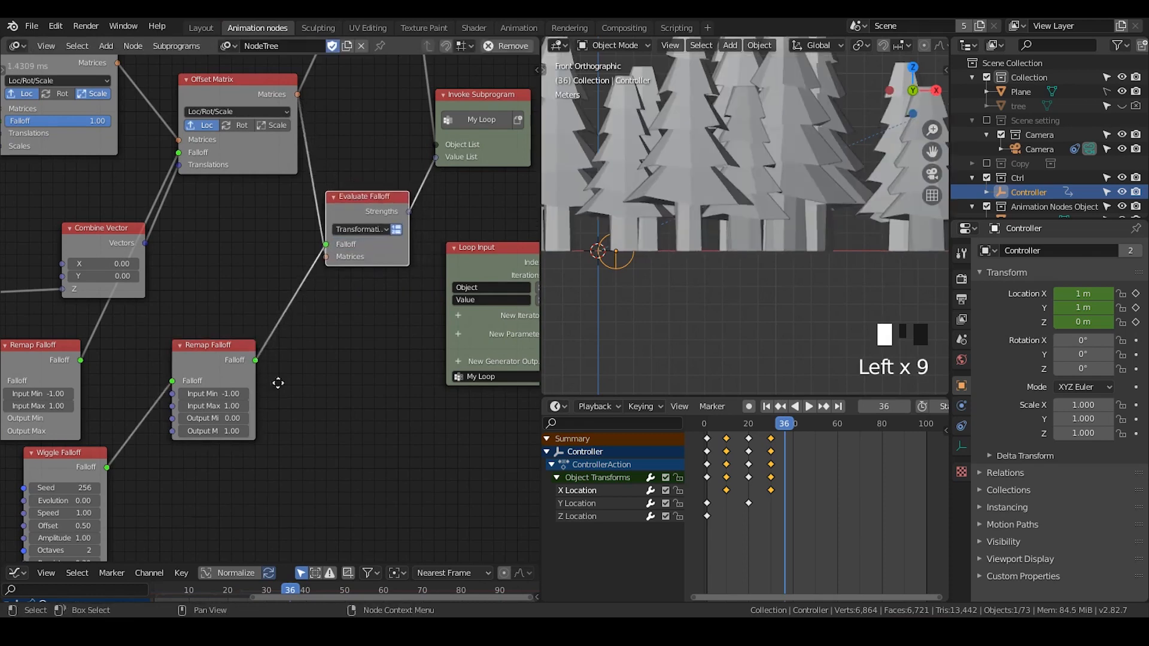
{"action": "middle_click_drag", "start_coordinate": [259, 477], "coordinate": [440, 203]}
{"action": "scroll", "coordinate": [394, 297], "scroll_direction": "up", "scroll_amount": 2}
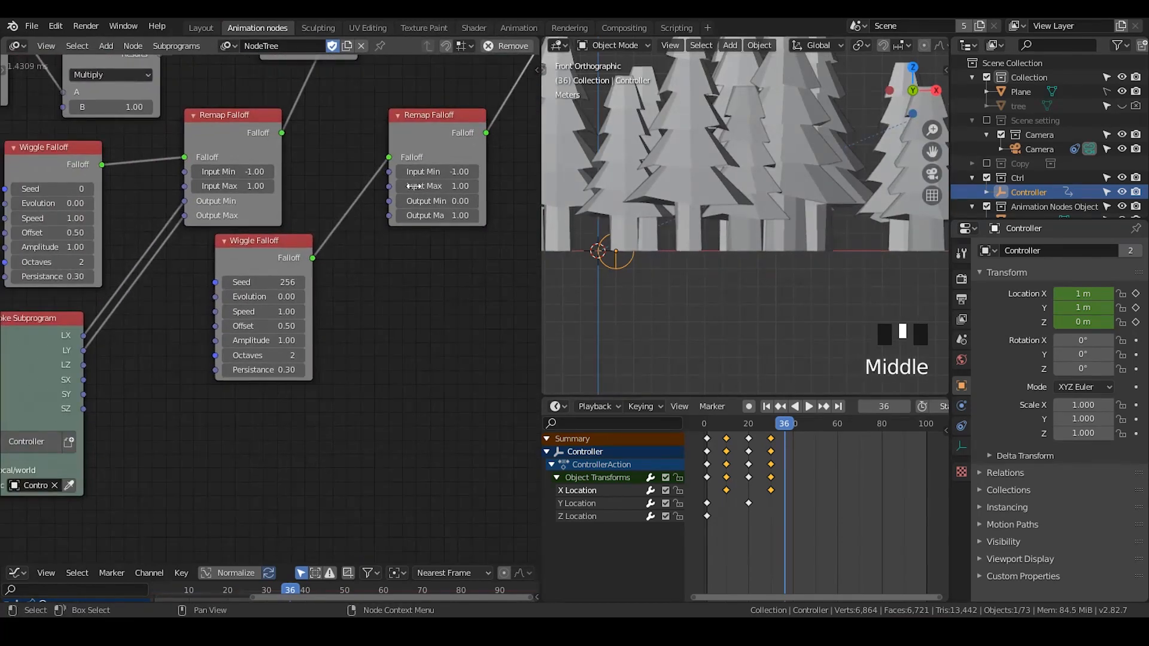
{"action": "left_click", "coordinate": [439, 203]}
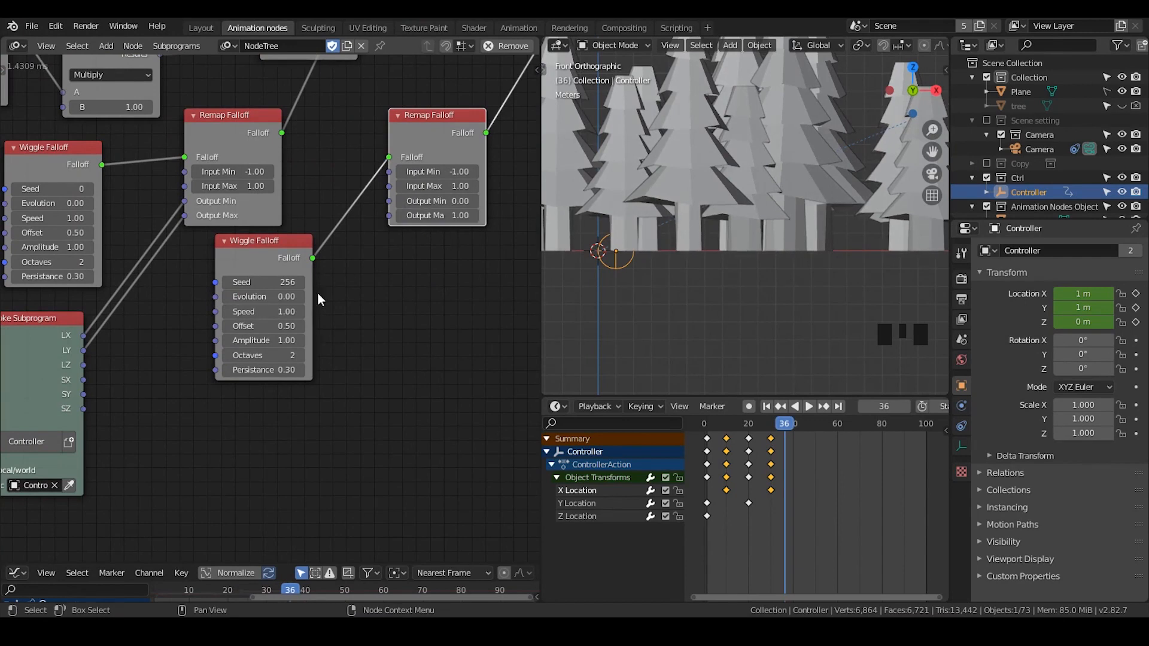
- Link the Controller's SX and SY outputs to the second Remap Falloff's Output Min and Output Max
{"action": "middle_click_drag", "start_coordinate": [242, 331], "coordinate": [283, 301]}
{"action": "left_click_drag", "start_coordinate": [125, 351], "coordinate": [430, 173]}
{"action": "left_click_drag", "start_coordinate": [124, 364], "coordinate": [424, 189]}
{"action": "left_click_drag", "start_coordinate": [304, 216], "coordinate": [295, 182]}
- Set the Controller's X scale to 0 at frame 36
{"action": "left_click", "coordinate": [1087, 402]}
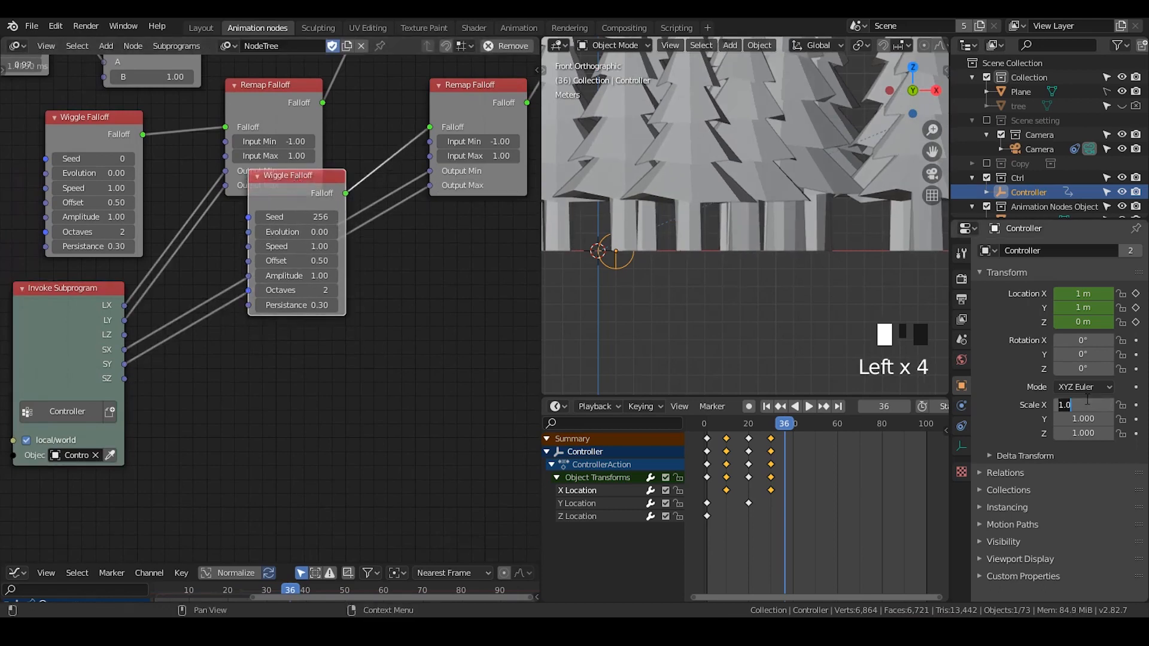
{"action": "left_click_drag", "start_coordinate": [1091, 405], "coordinate": [1090, 419]}
{"action": "type", "text": "0"}
{"action": "key", "text": "Return"}
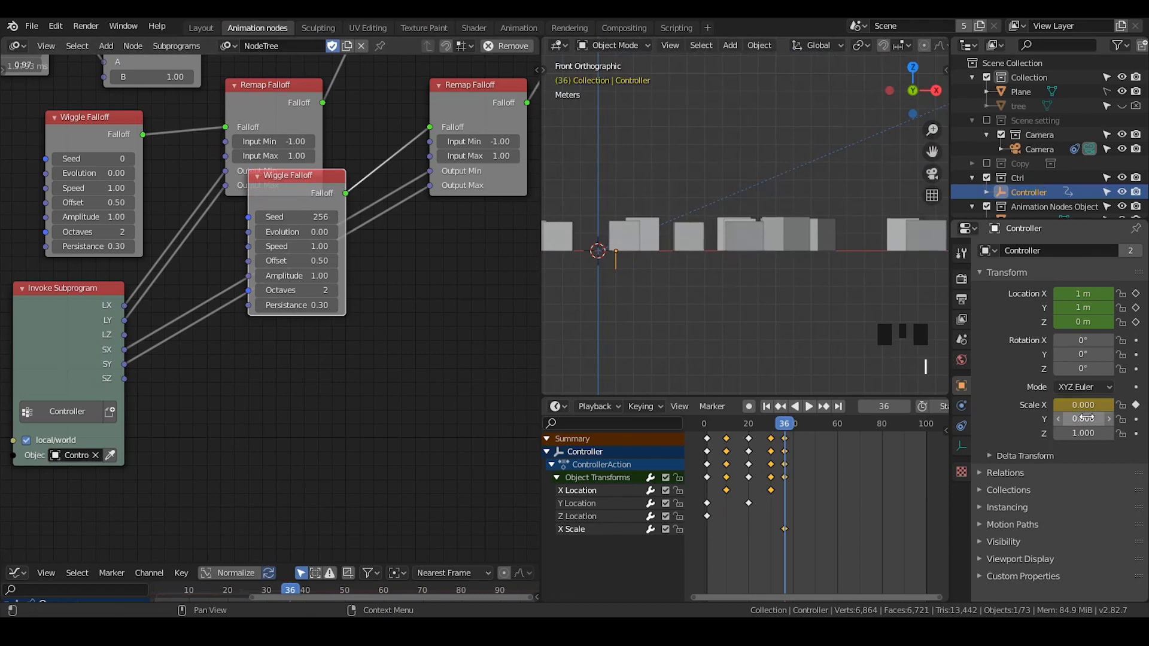
- Keyframe the Controller's Y scale at 0 and shift both scale keyframes 4 frames earlier
{"action": "key", "text": "i"}
{"action": "left_click_drag", "start_coordinate": [798, 527], "coordinate": [777, 545]}
{"action": "key", "text": "g"}
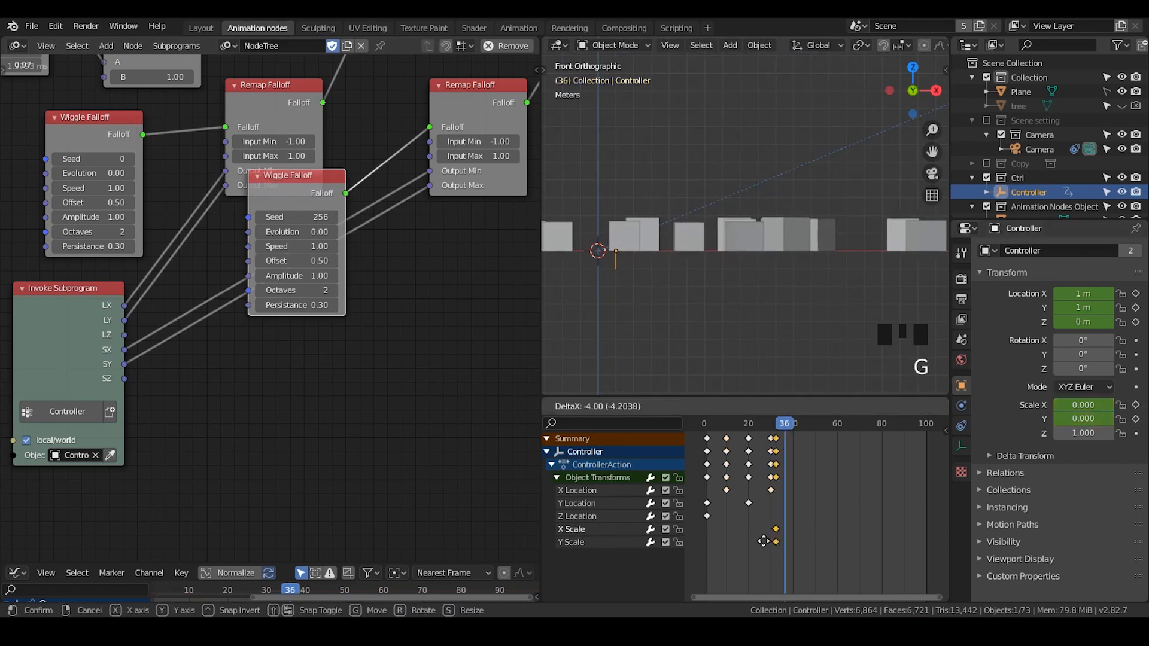
{"action": "left_click", "coordinate": [761, 541]}
- Set the Controller's Y scale to 1 and keyframe it at frame 52
{"action": "left_click_drag", "start_coordinate": [780, 424], "coordinate": [820, 425]}
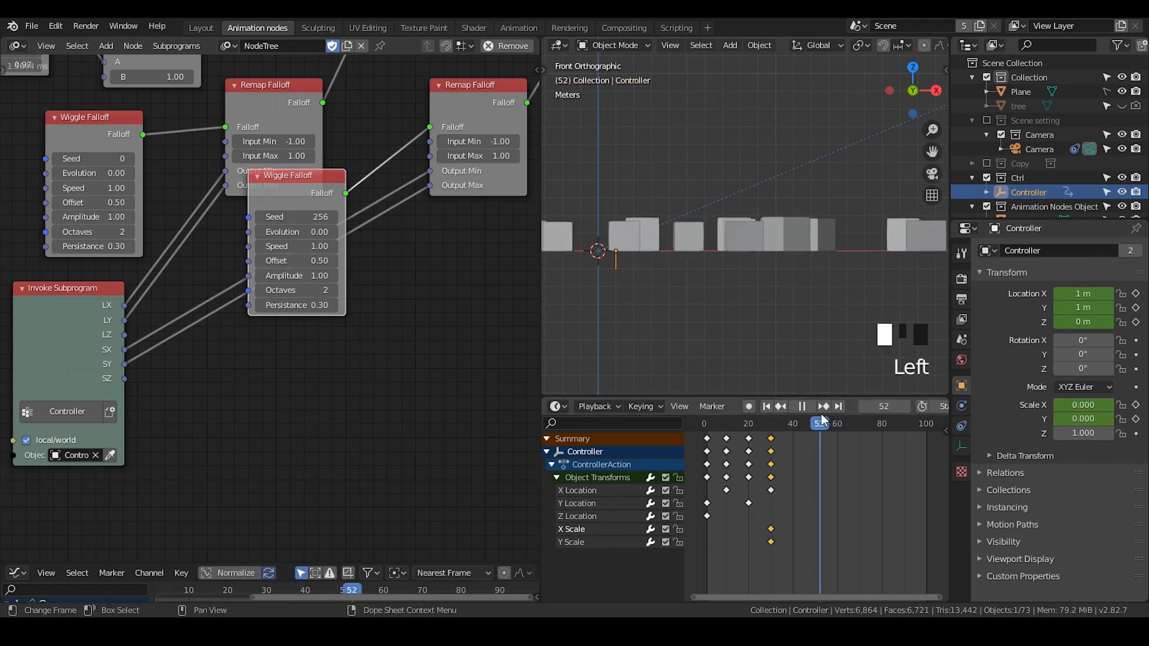
{"action": "double_click", "coordinate": [1081, 419]}
{"action": "type", "text": "1"}
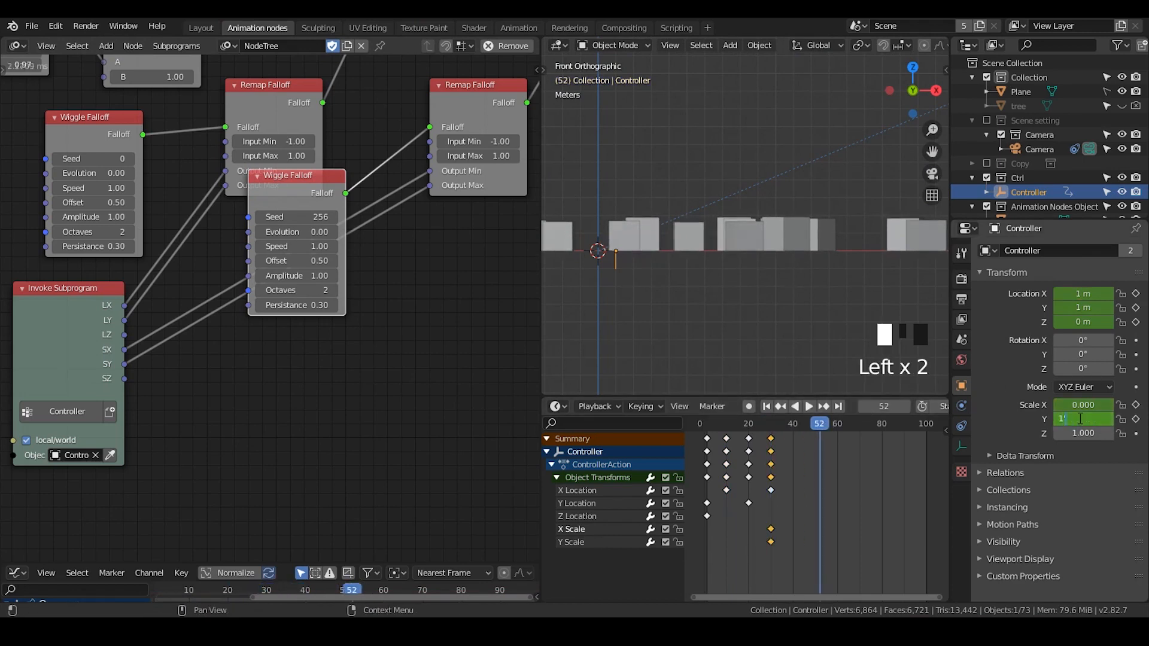
{"action": "key", "text": "Return"}
{"action": "key", "text": "i"}
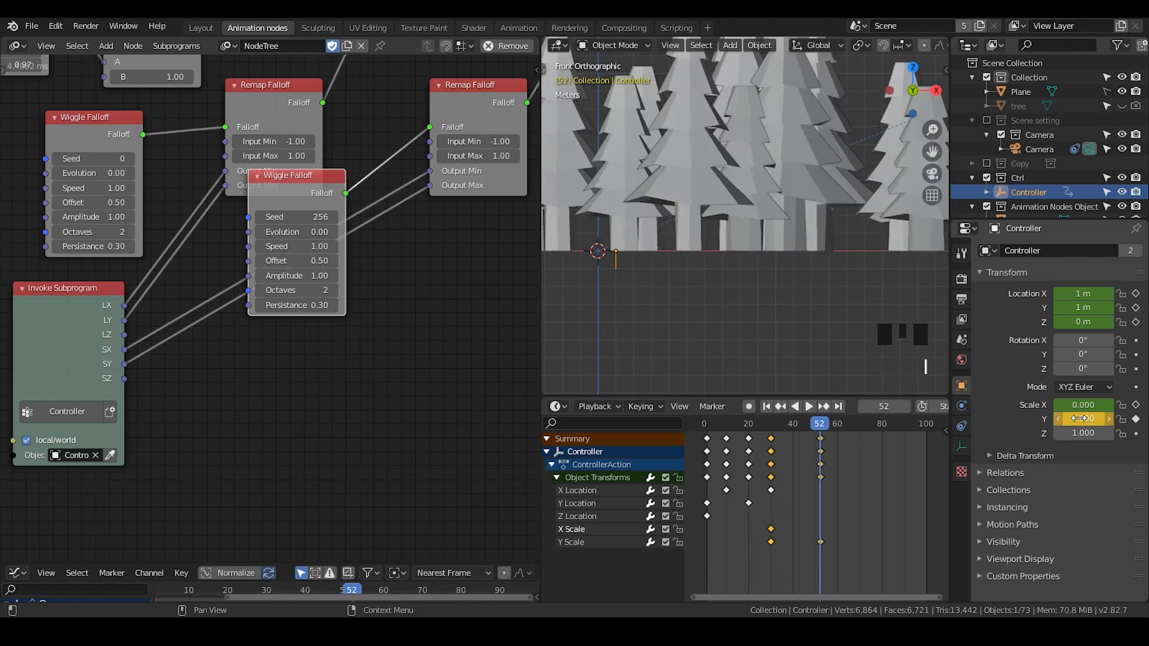
- Move the X scale's zero keyframe 11 frames later
{"action": "double_click", "coordinate": [781, 532]}
{"action": "key", "text": "g"}
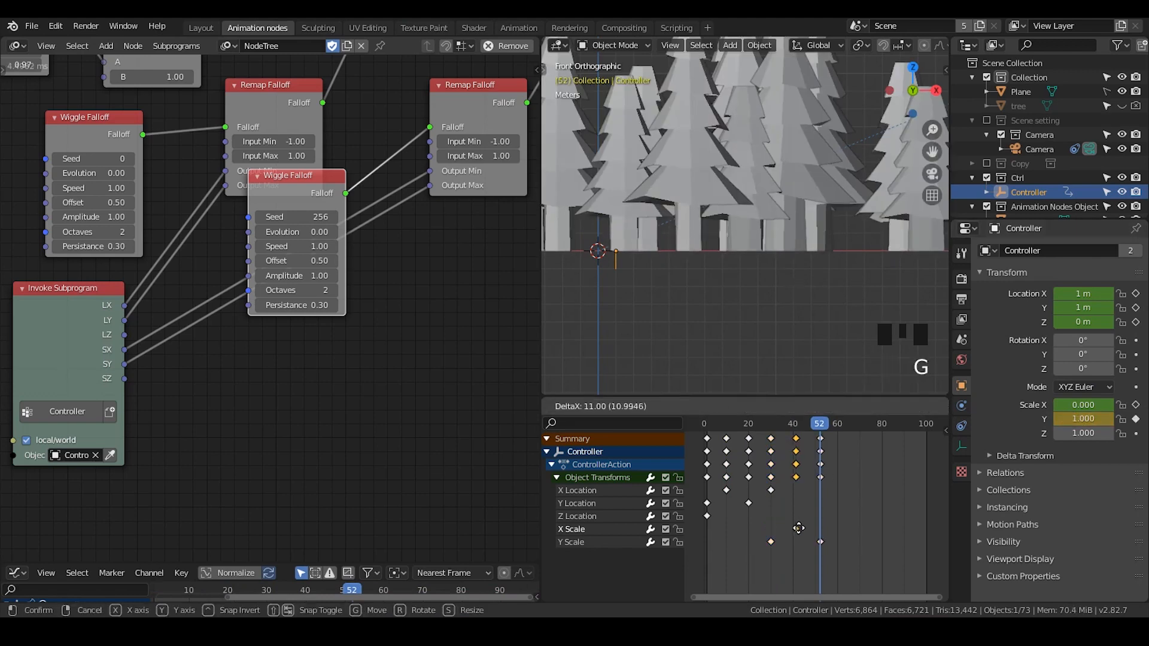
{"action": "left_click", "coordinate": [799, 531]}
- Set the Controller's X scale to 1 and keyframe it at frame 65
{"action": "scroll", "coordinate": [735, 207], "scroll_direction": "down", "scroll_amount": 2}
{"action": "middle_click_drag", "start_coordinate": [735, 207], "coordinate": [752, 238], "text": "shift"}
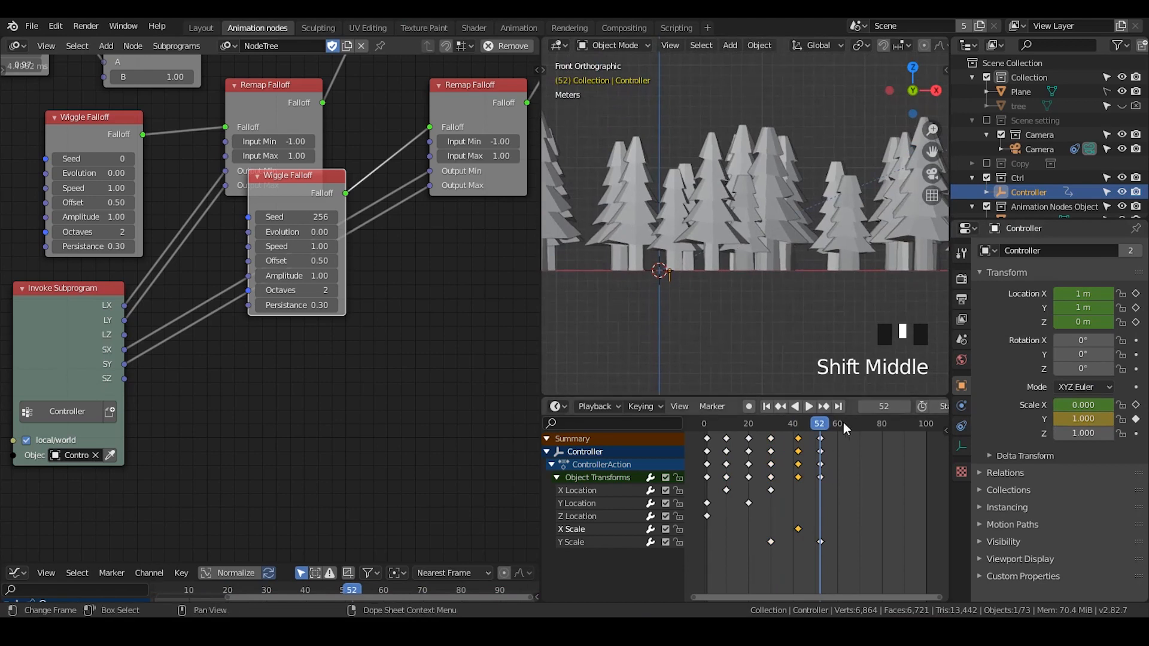
{"action": "left_click_drag", "start_coordinate": [838, 424], "coordinate": [853, 426]}
{"action": "double_click", "coordinate": [1088, 403]}
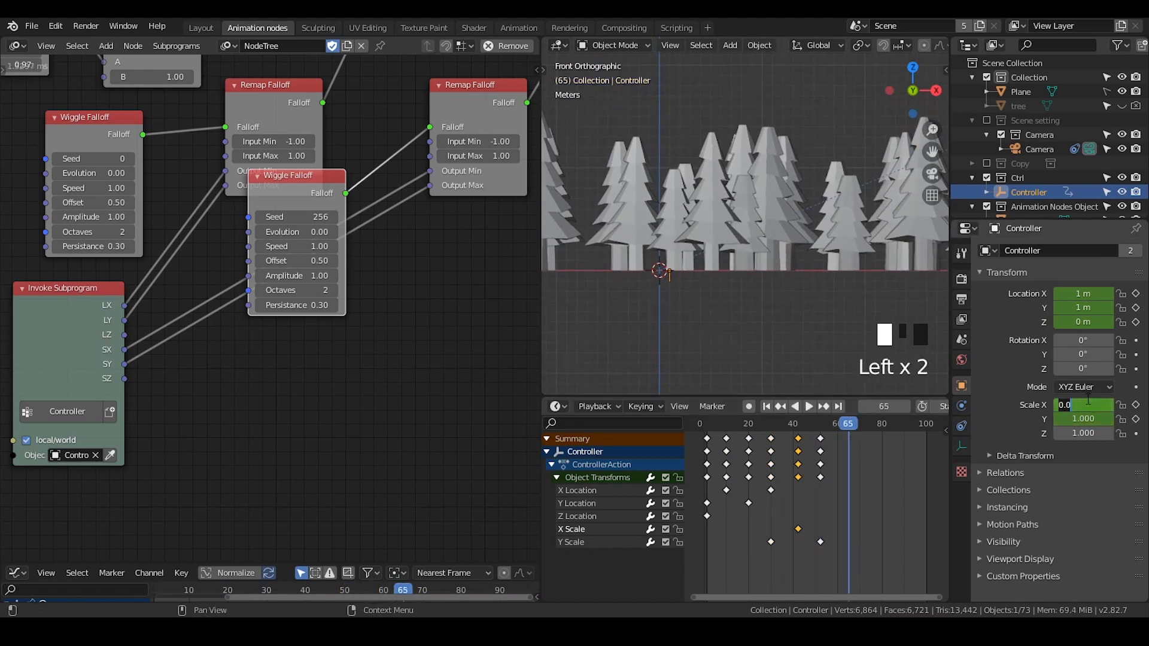
{"action": "type", "text": "1"}
{"action": "key", "text": "Return"}
{"action": "key", "text": "i"}
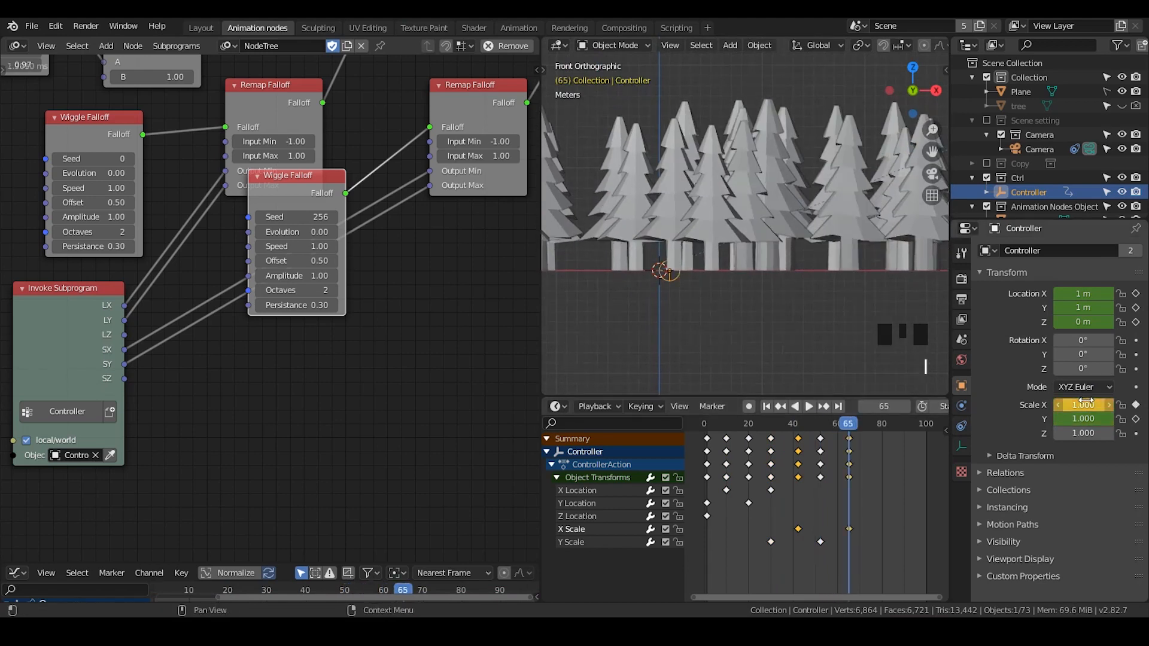
- Play the animation and review the trees growing in the viewport
{"action": "left_click_drag", "start_coordinate": [772, 419], "coordinate": [814, 425]}
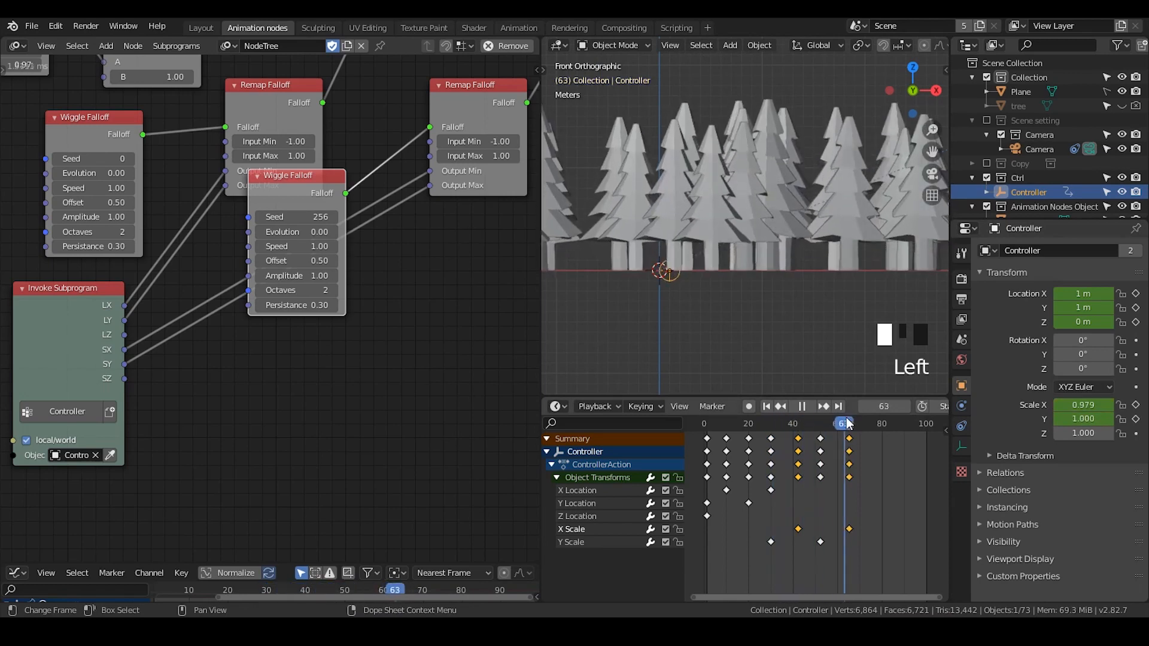
{"action": "left_click", "coordinate": [802, 407]}
{"action": "left_click", "coordinate": [767, 406]}
{"action": "left_click", "coordinate": [809, 406]}
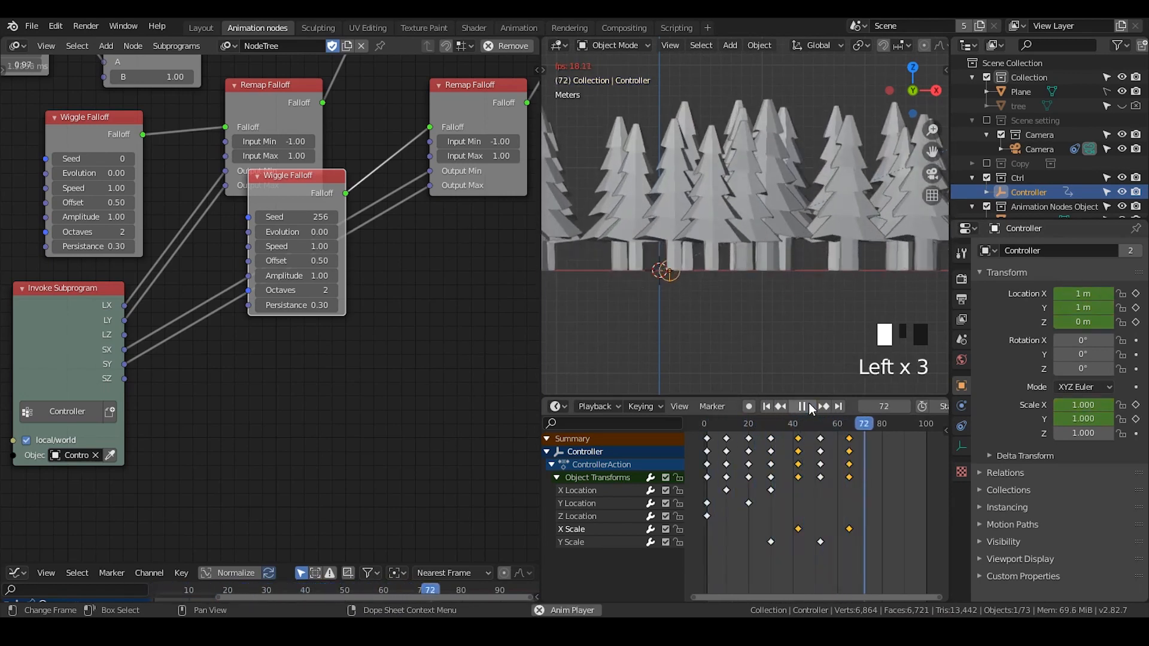
{"action": "left_click", "coordinate": [810, 406]}
{"action": "mouse_move", "coordinate": [821, 243]}
{"action": "middle_mouse_down", "text": "shift"}
{"action": "mouse_move", "coordinate": [778, 301]}
{"action": "mouse_move", "coordinate": [824, 263]}
{"action": "mouse_move", "coordinate": [821, 249]}
{"action": "mouse_move", "coordinate": [802, 251]}
{"action": "middle_mouse_up", "text": "shift"}
{"action": "middle_click_drag", "start_coordinate": [462, 235], "coordinate": [323, 320]}
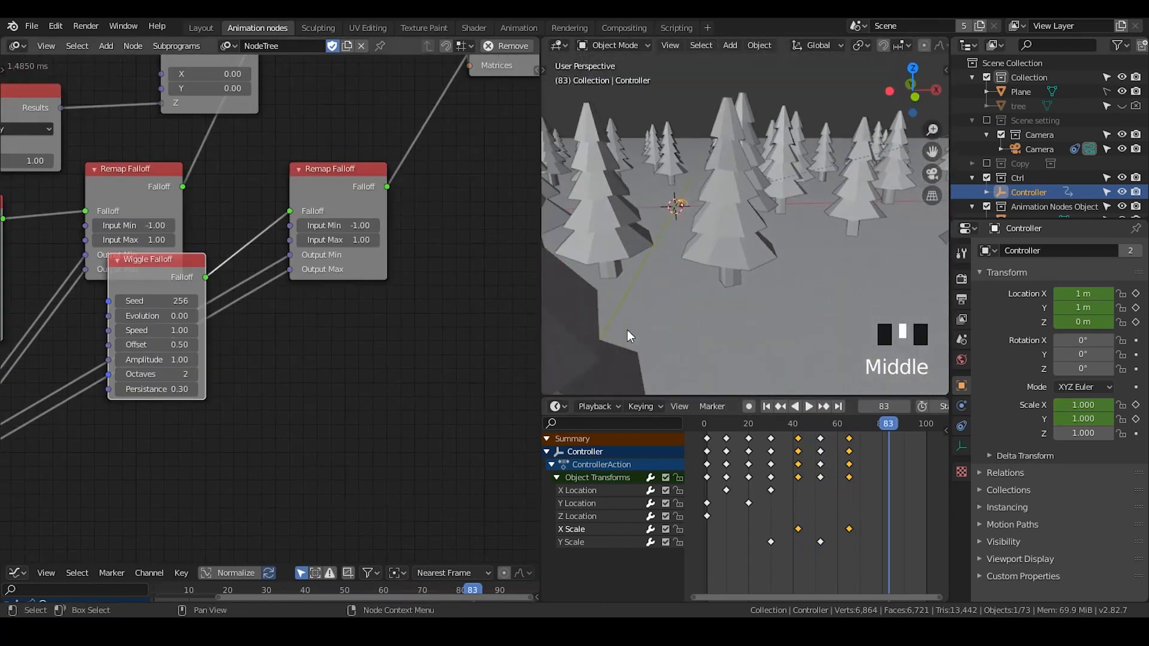
{"action": "middle_click_drag", "start_coordinate": [865, 448], "coordinate": [889, 468]}
{"action": "mouse_move", "coordinate": [844, 425]}
{"action": "left_mouse_down"}
{"action": "mouse_move", "coordinate": [807, 426]}
{"action": "mouse_move", "coordinate": [857, 424]}
{"action": "left_mouse_up"}
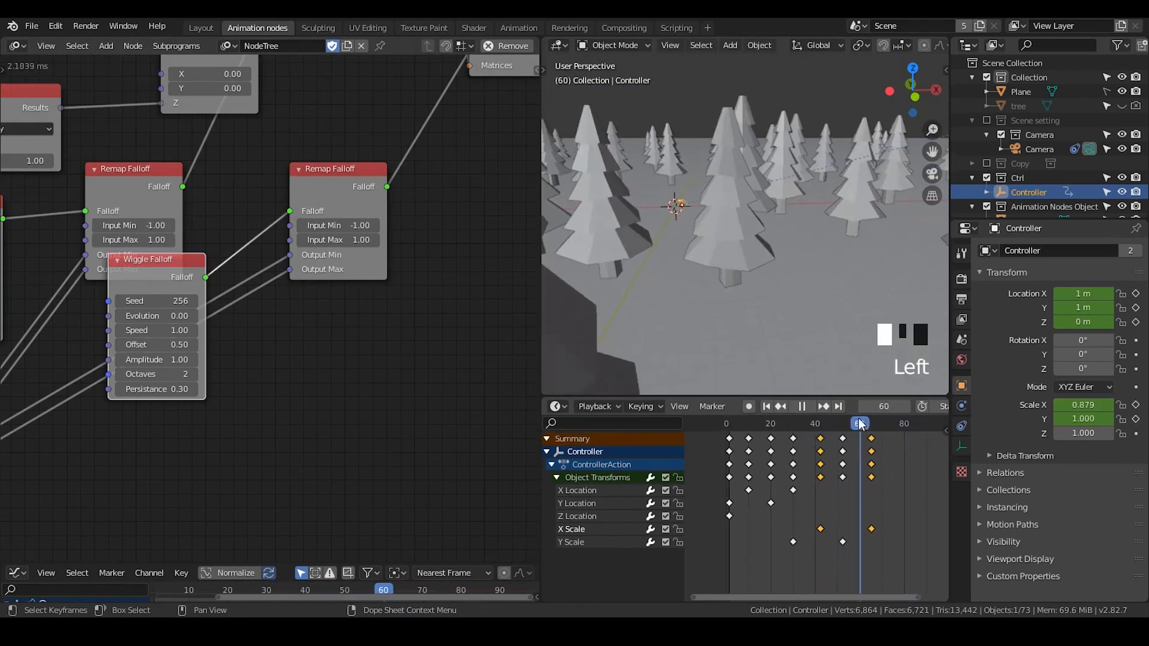
- Try to set the interpolation of all Controller keyframes to Back
{"action": "scroll", "coordinate": [868, 443], "scroll_direction": "down", "scroll_amount": 2}
{"action": "key", "text": "a"}
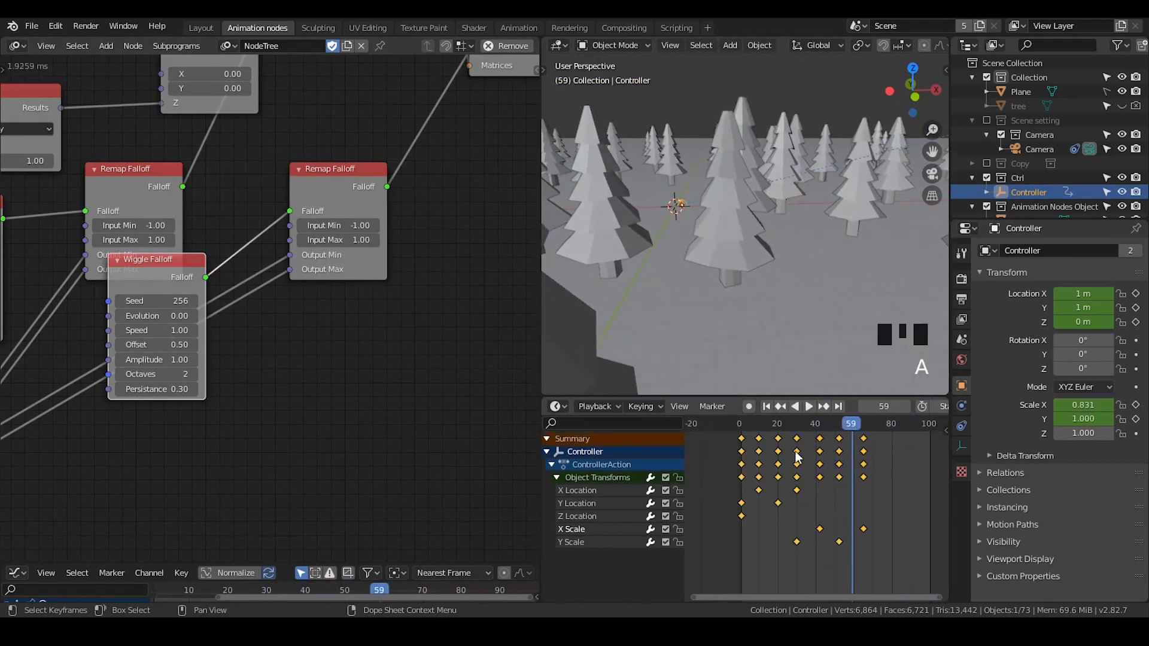
{"action": "left_click_drag", "start_coordinate": [358, 563], "coordinate": [359, 383]}
{"action": "key", "text": "t"}
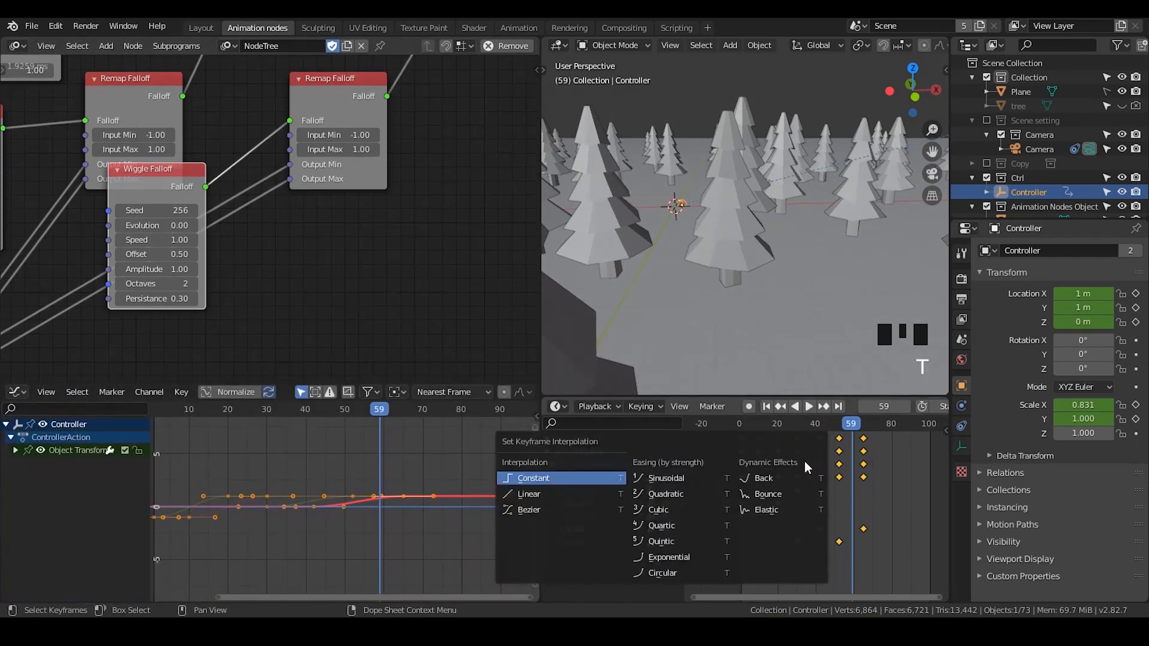
{"action": "left_click", "coordinate": [872, 479]}
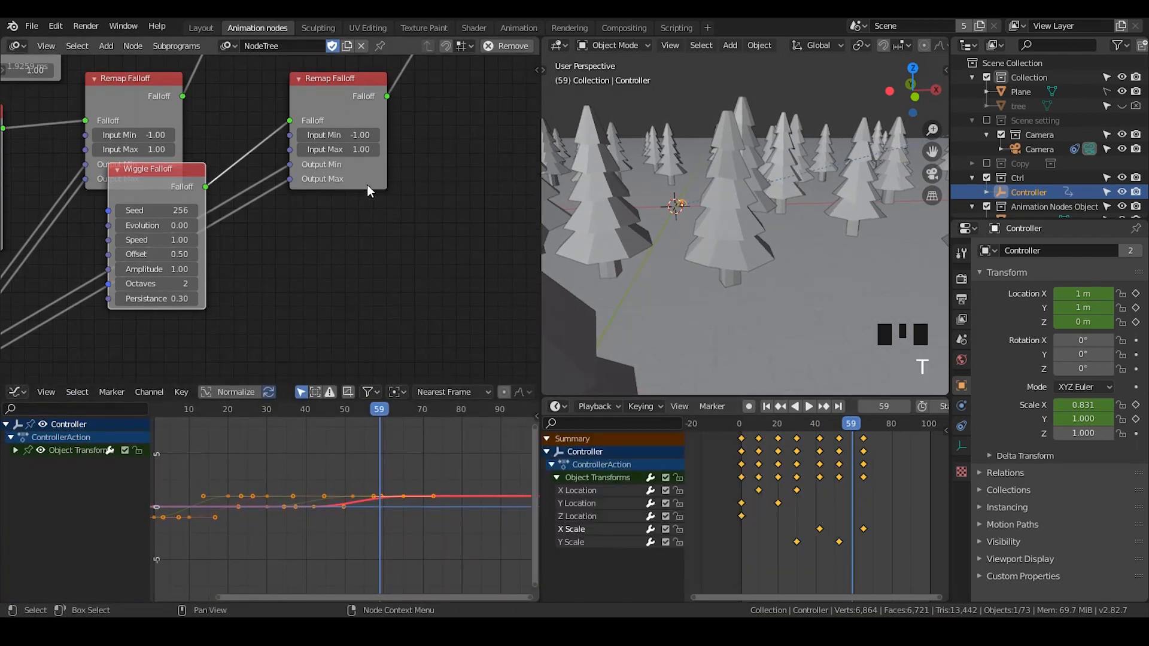
- Insert an Interpolate Falloff node after the second Remap Falloff and set its interpolation to Back
{"action": "middle_click_drag", "start_coordinate": [442, 92], "coordinate": [358, 244]}
{"action": "key", "text": "ctrl+a"}
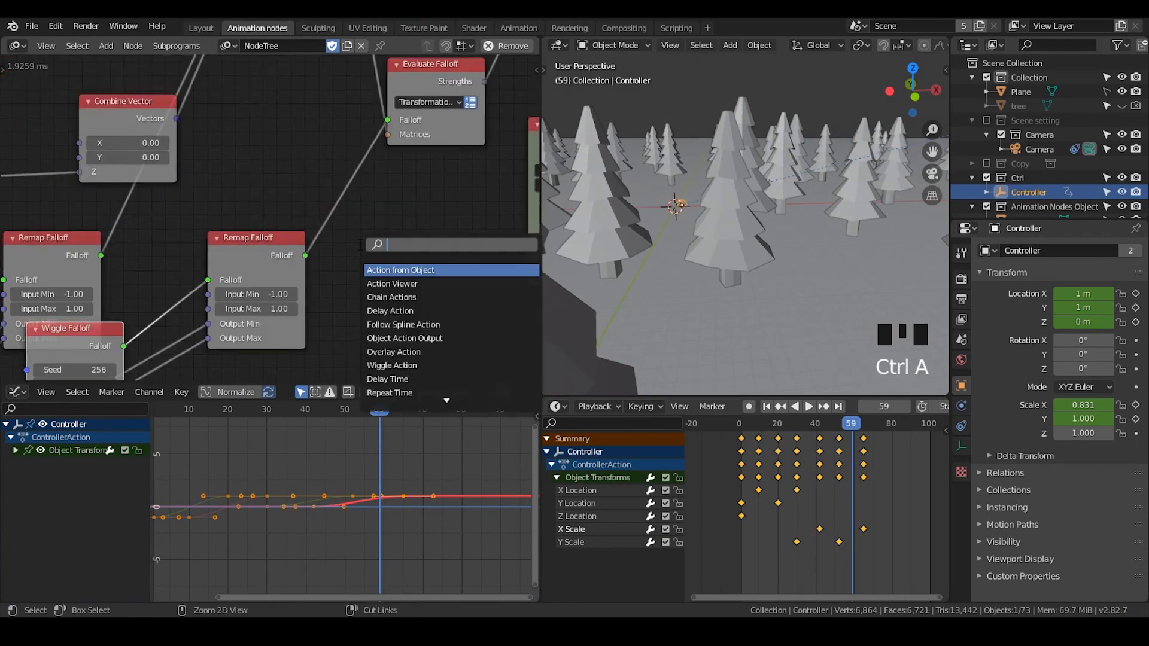
{"action": "type", "text": "interpolate"}
{"action": "key", "text": "Return"}
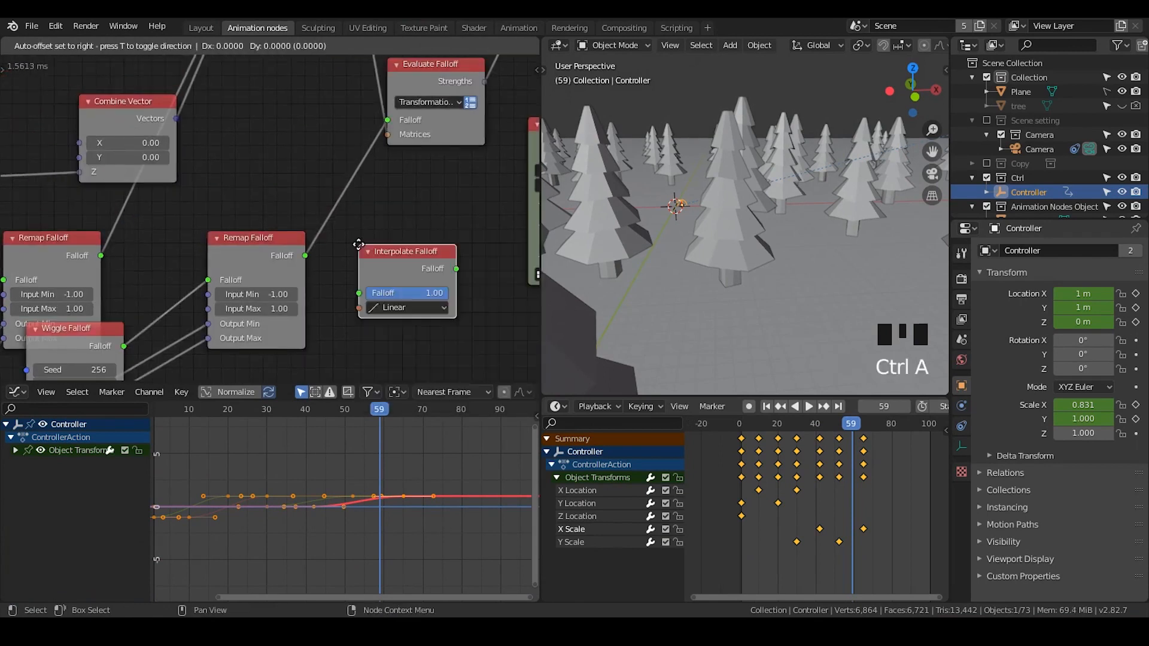
{"action": "left_click", "coordinate": [325, 182]}
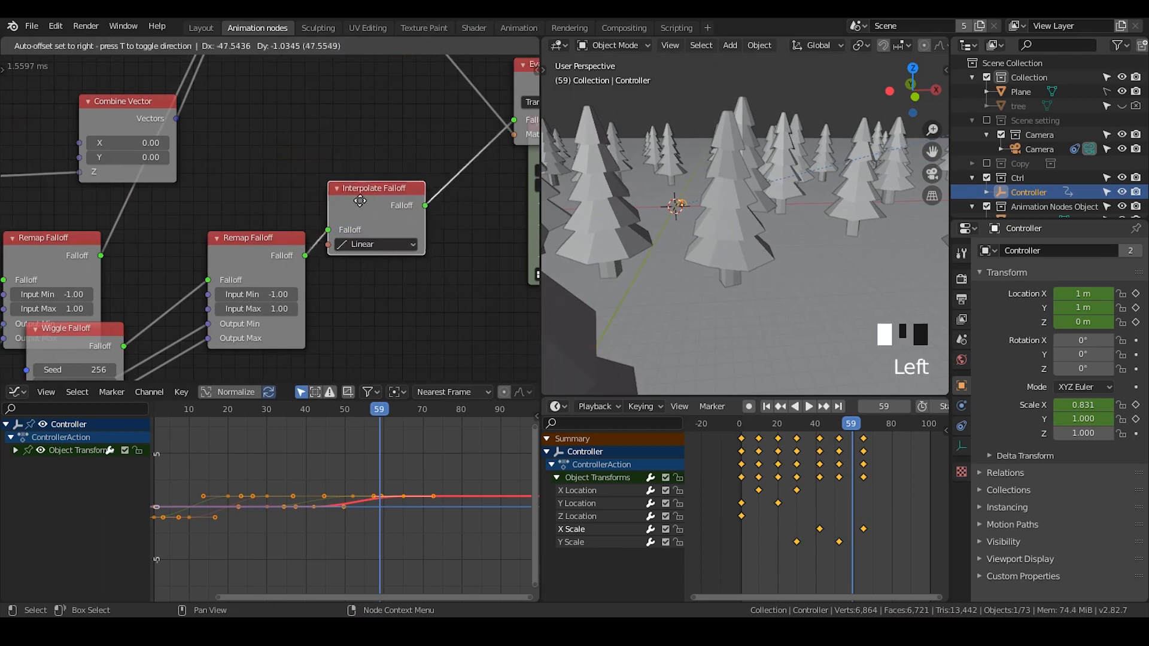
{"action": "left_click", "coordinate": [373, 245]}
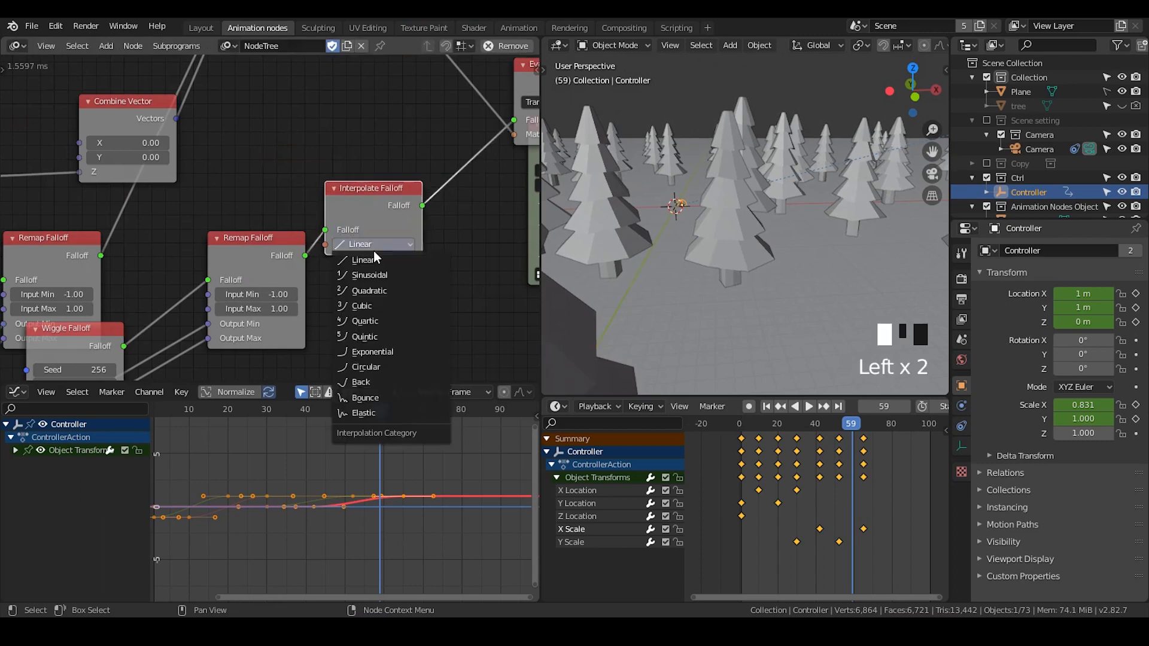
{"action": "left_click", "coordinate": [407, 383]}
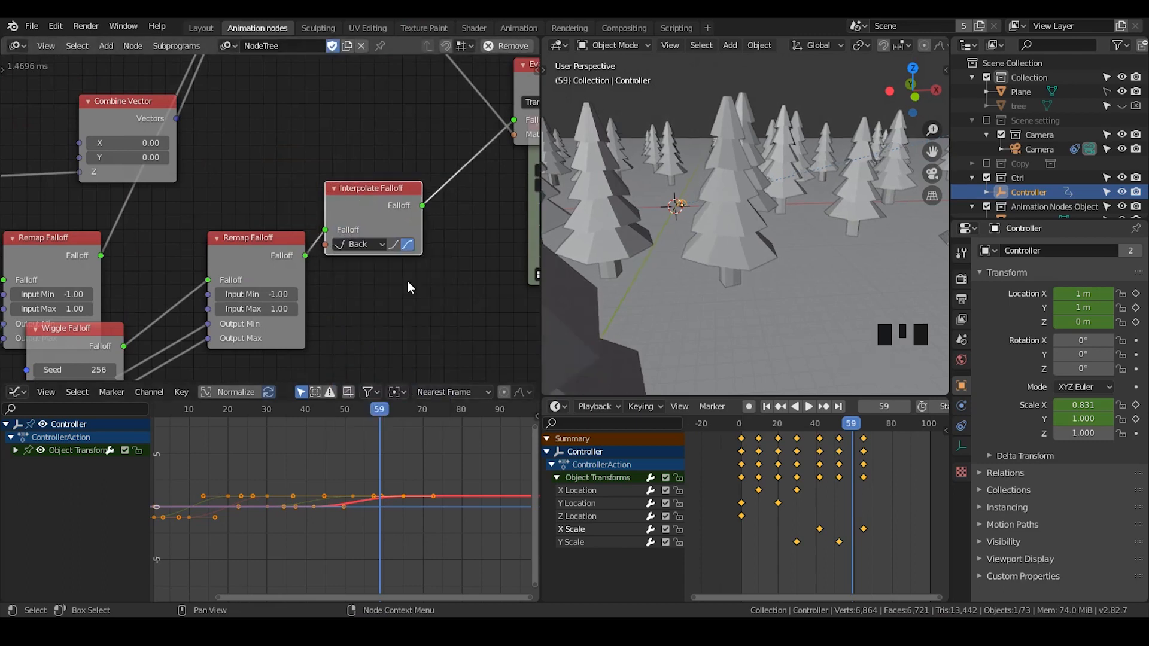
{"action": "left_click", "coordinate": [410, 207]}
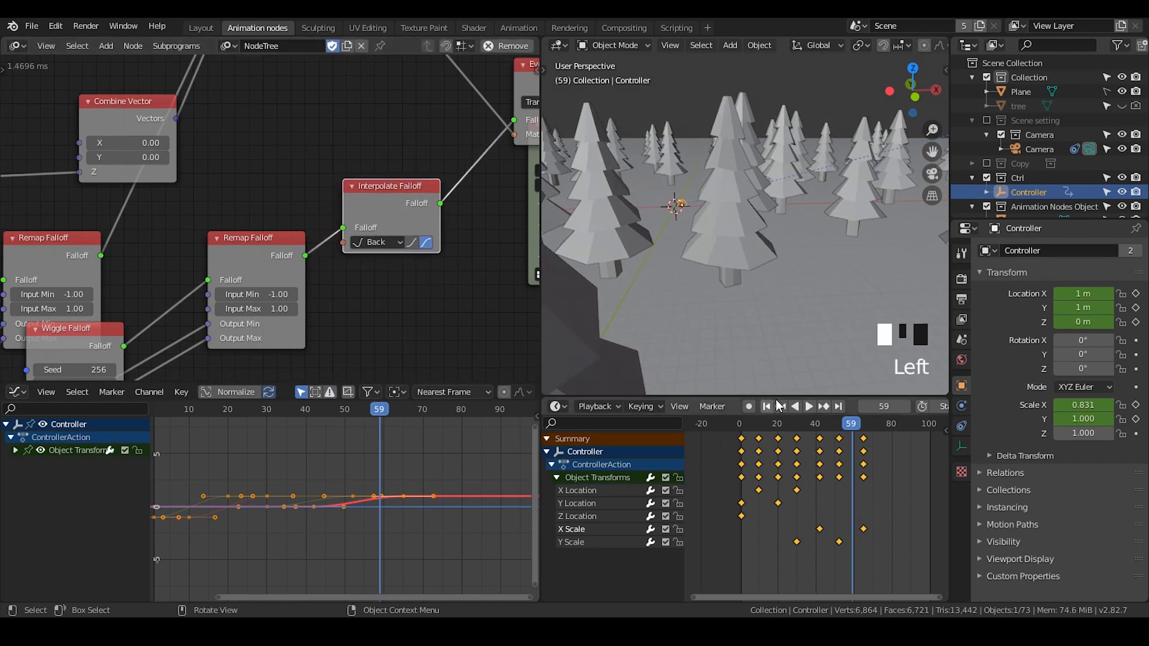
- Play the animation and inspect the eased tree growth from the front view
{"action": "left_click", "coordinate": [811, 407]}
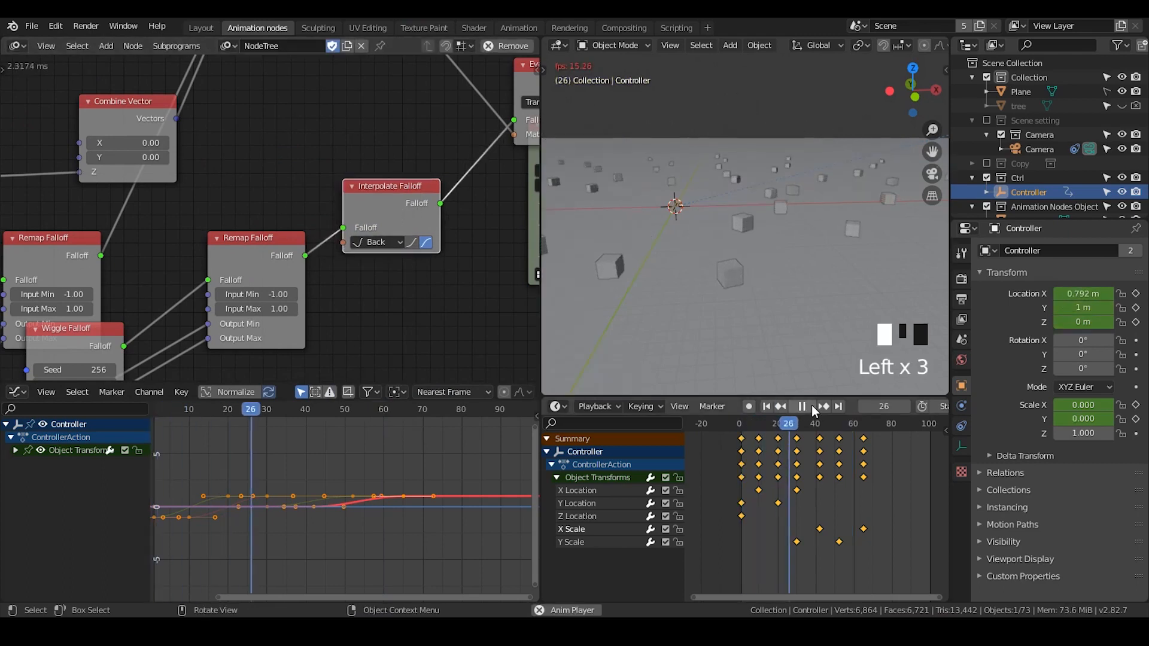
{"action": "left_click", "coordinate": [812, 405]}
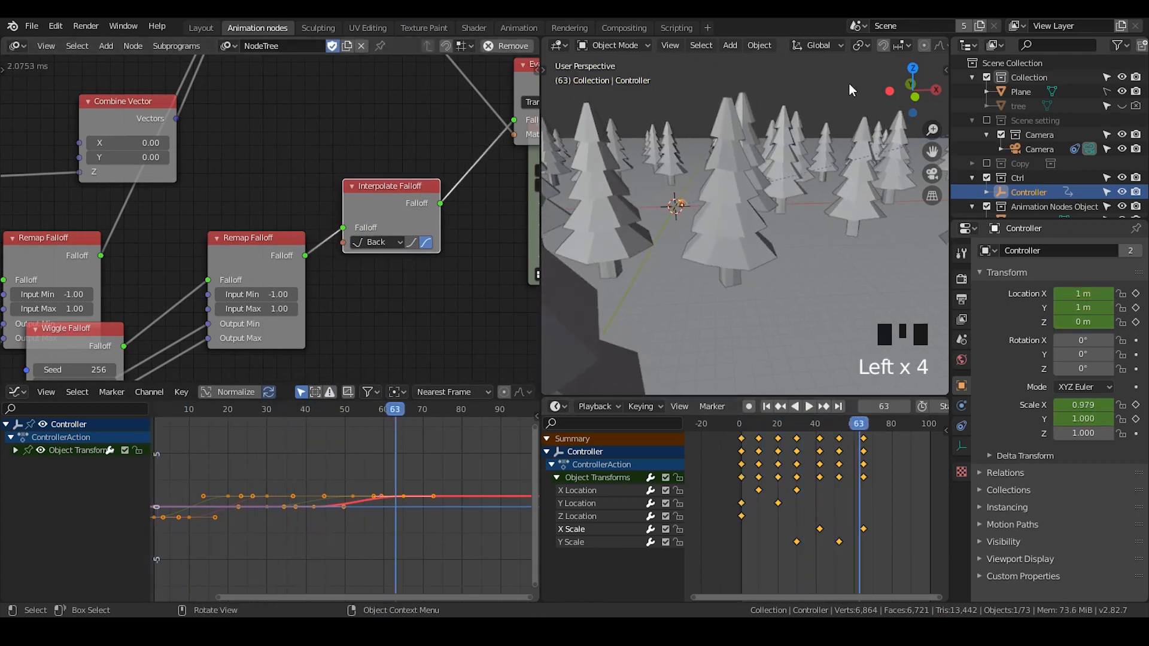
{"action": "left_click", "coordinate": [916, 96]}
{"action": "middle_click_drag", "start_coordinate": [820, 200], "coordinate": [780, 243], "text": "shift"}
{"action": "mouse_move", "coordinate": [827, 426]}
{"action": "left_mouse_down"}
{"action": "mouse_move", "coordinate": [802, 426]}
{"action": "mouse_move", "coordinate": [841, 426]}
{"action": "left_mouse_up"}
{"action": "left_click", "coordinate": [695, 224]}
{"action": "middle_click", "coordinate": [703, 250], "text": "shift"}
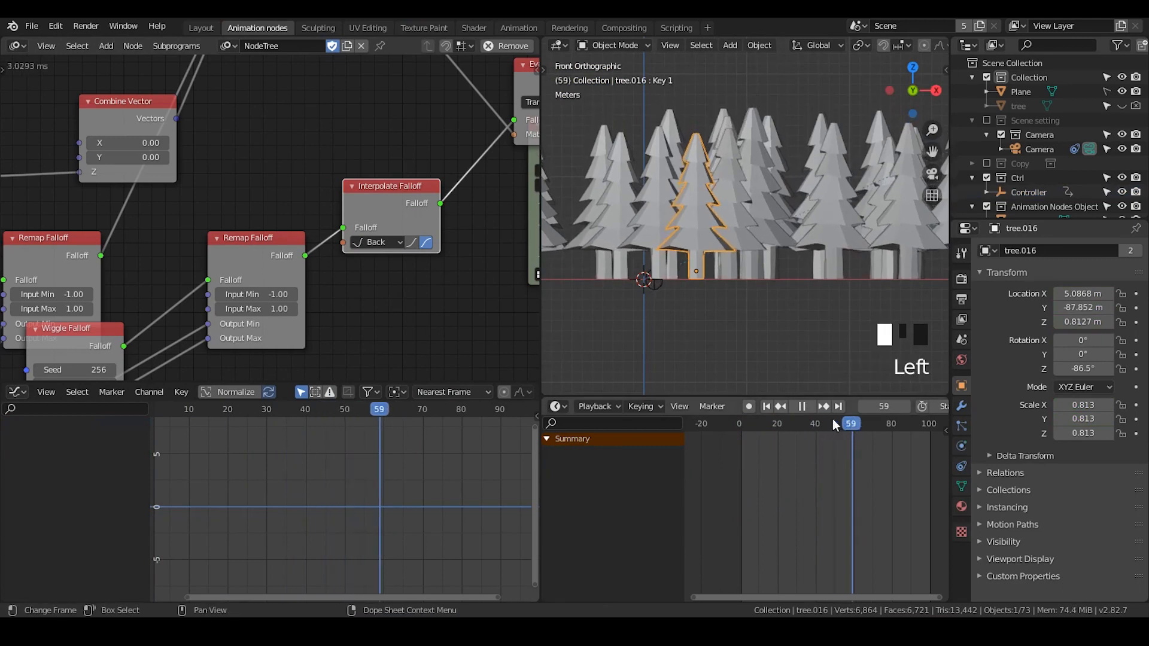
{"action": "key", "text": "Escape"}
{"action": "left_click", "coordinate": [808, 407]}
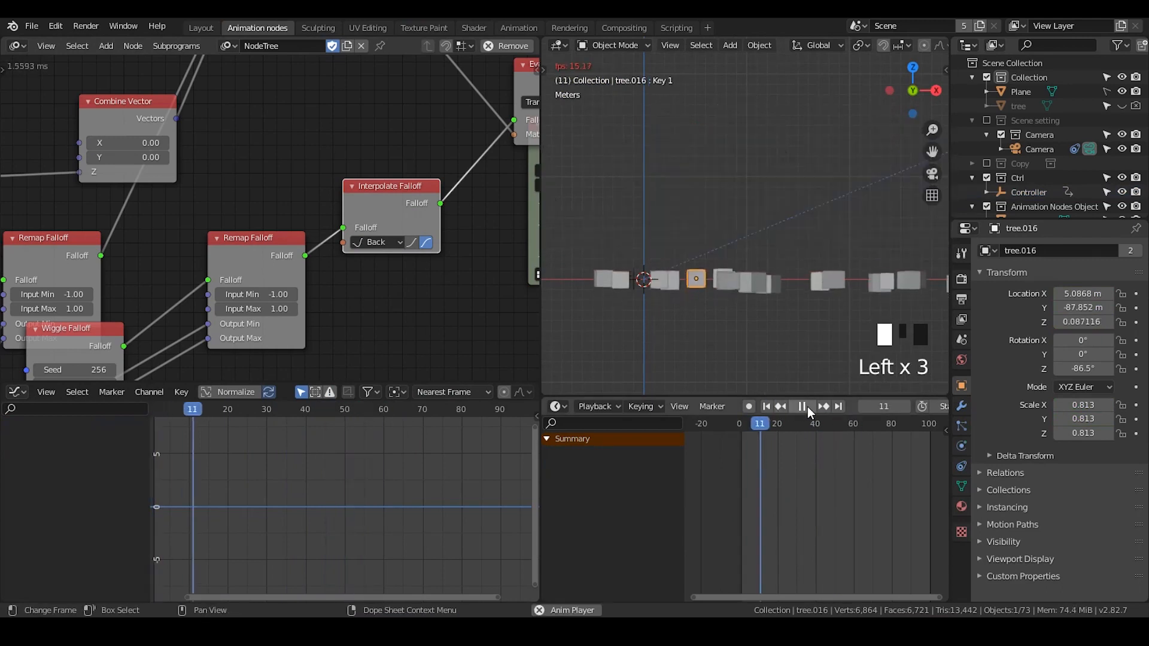
{"action": "left_click", "coordinate": [807, 407]}
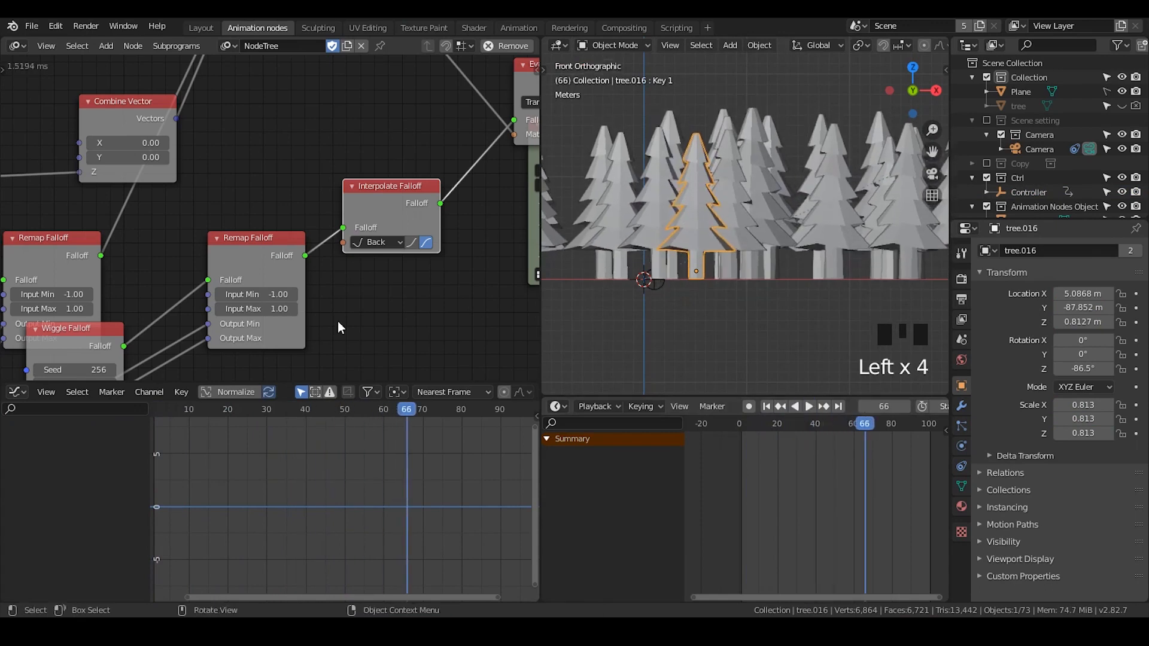
- Add a Curve Interpolation node near the Interpolate Falloff node
{"action": "middle_click_drag", "start_coordinate": [337, 321], "coordinate": [334, 197]}
{"action": "key", "text": "ctrl+a"}
{"action": "type", "text": "curve"}
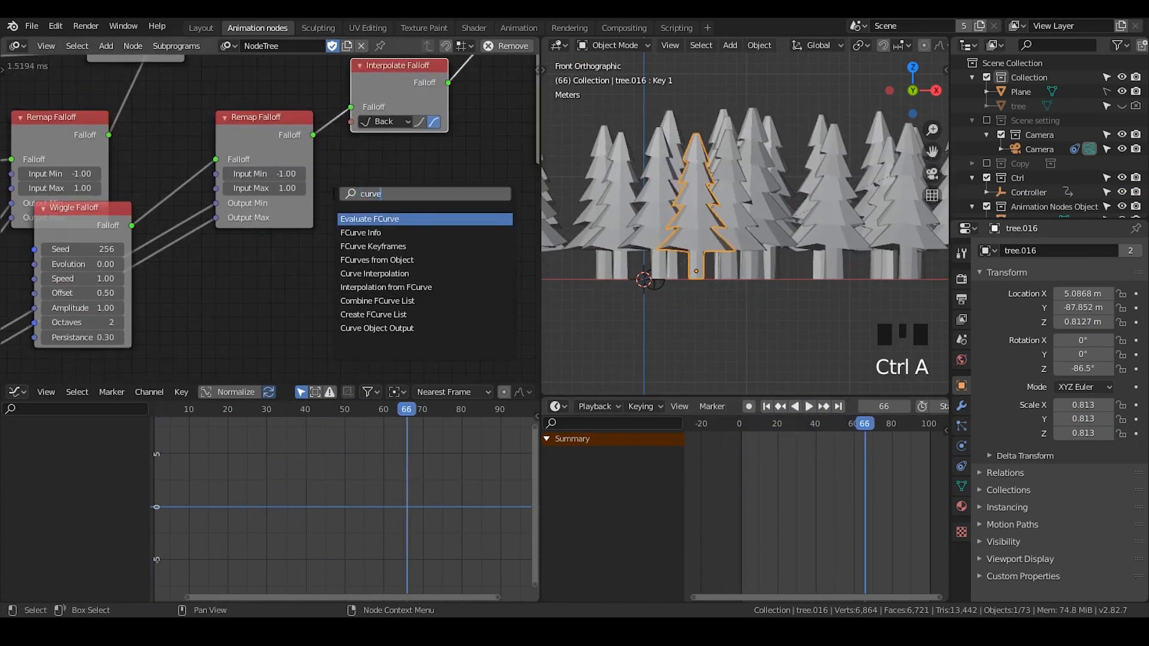
{"action": "type", "text": " int"}
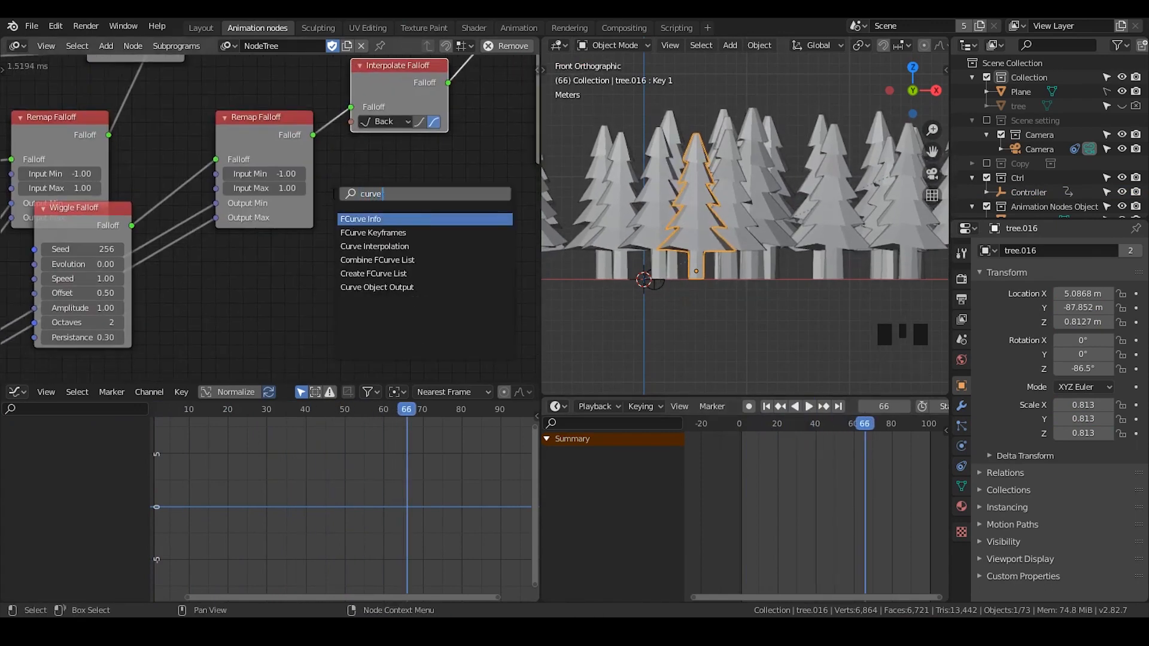
{"action": "key", "text": "Down"}
{"action": "key", "text": "Return"}
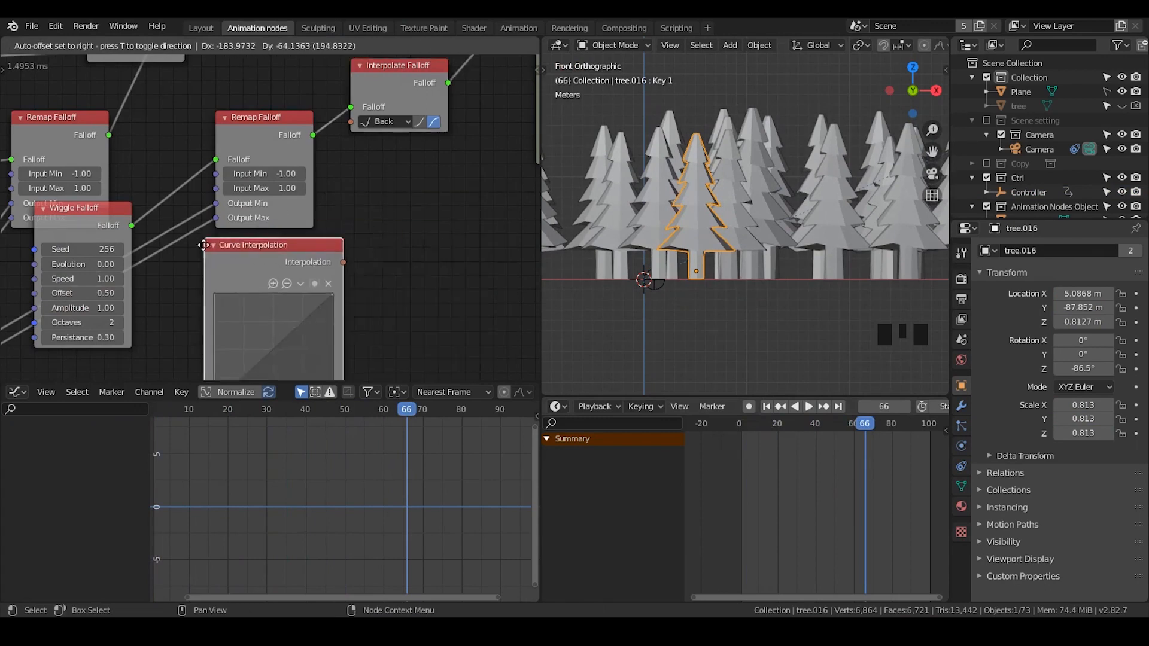
{"action": "left_click", "coordinate": [190, 261]}
{"action": "middle_click_drag", "start_coordinate": [266, 270], "coordinate": [288, 238]}
{"action": "left_click_drag", "start_coordinate": [349, 253], "coordinate": [371, 102]}
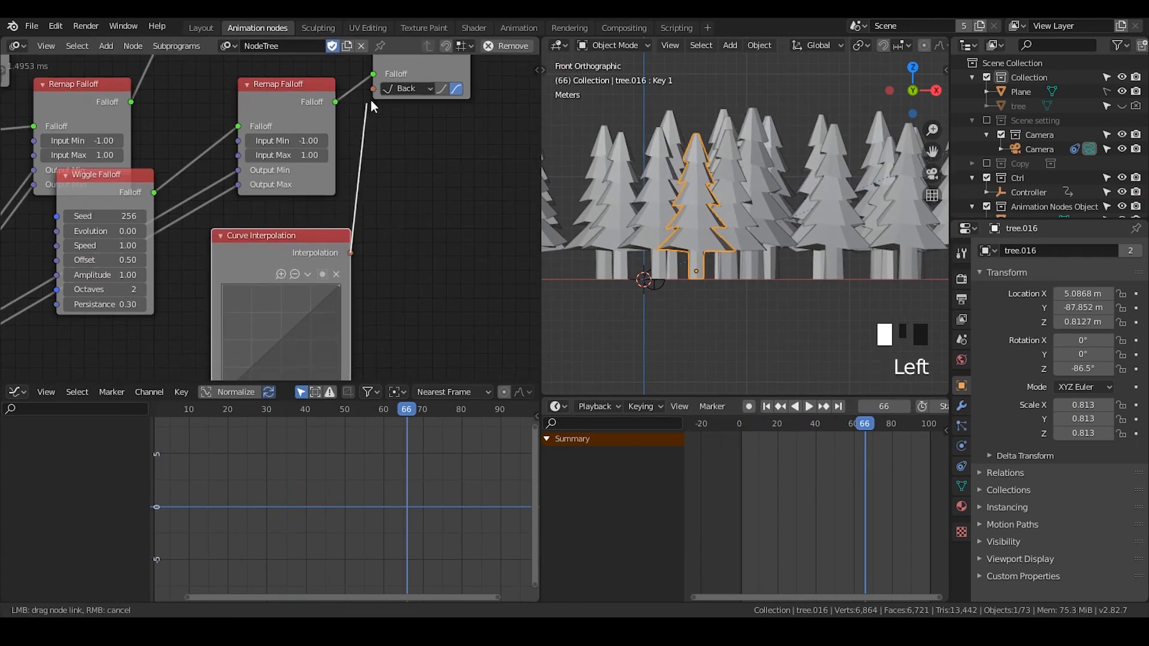
{"action": "left_click_drag", "start_coordinate": [376, 155], "coordinate": [376, 157]}
{"action": "middle_click_drag", "start_coordinate": [372, 256], "coordinate": [378, 195]}
{"action": "left_click_drag", "start_coordinate": [306, 261], "coordinate": [306, 207]}
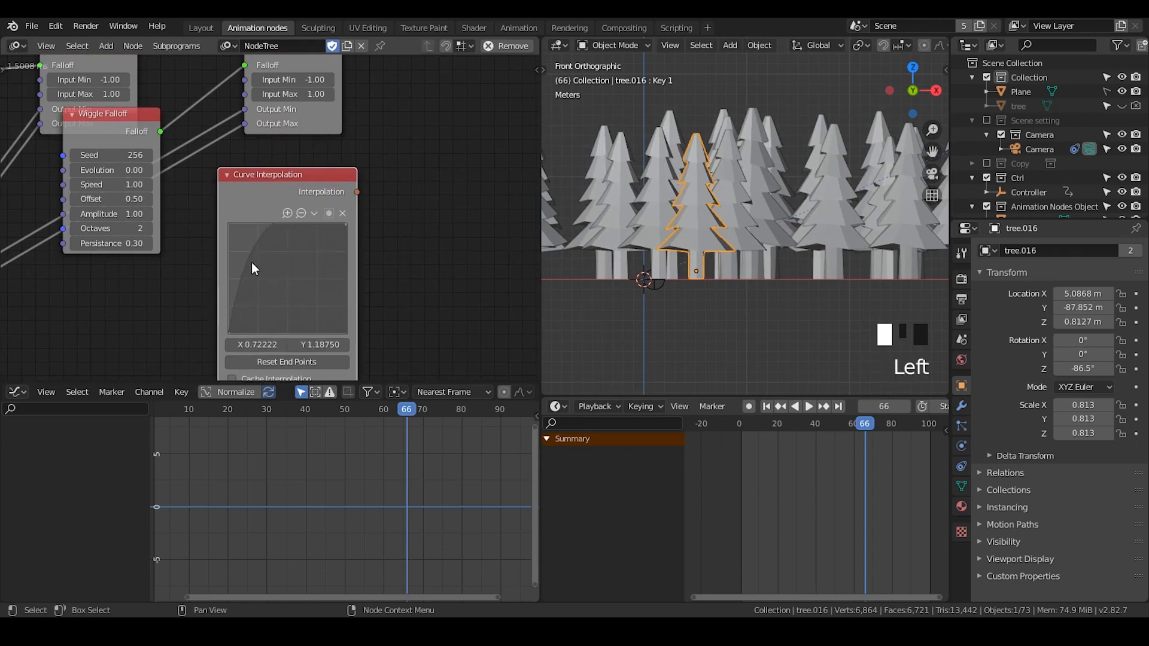
- Reshape the Curve Interpolation curve with a new point and connect it to the Interpolate Falloff's Interpolation input
{"action": "left_click", "coordinate": [280, 278]}
{"action": "middle_click_drag", "start_coordinate": [281, 284], "coordinate": [287, 321]}
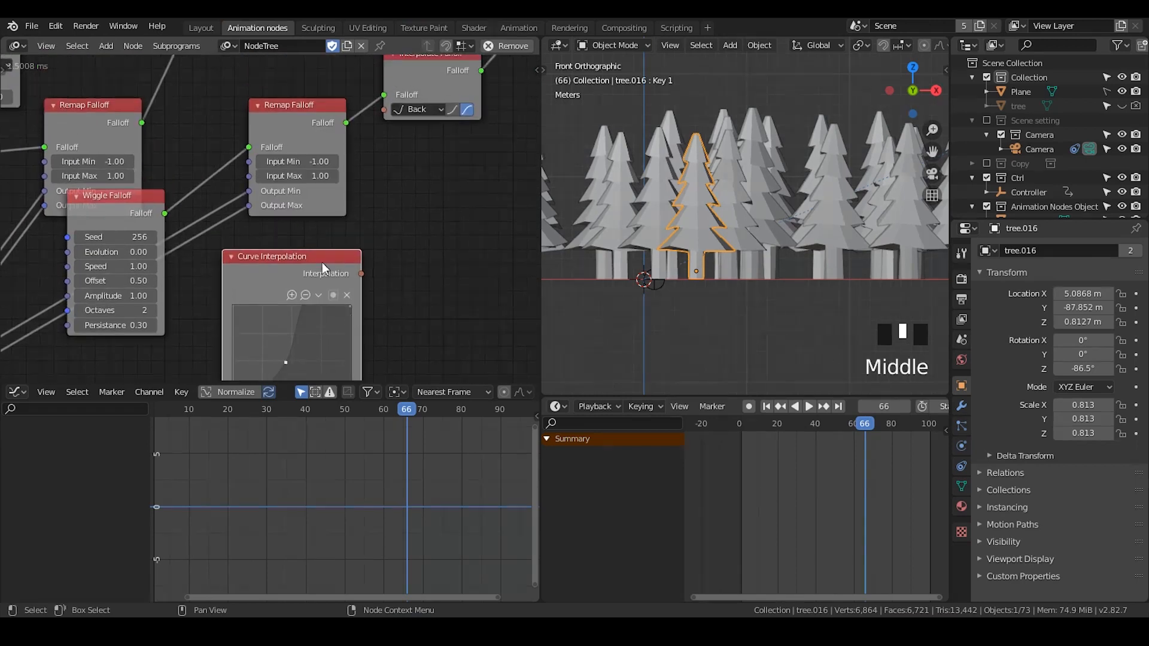
{"action": "left_click", "coordinate": [313, 250]}
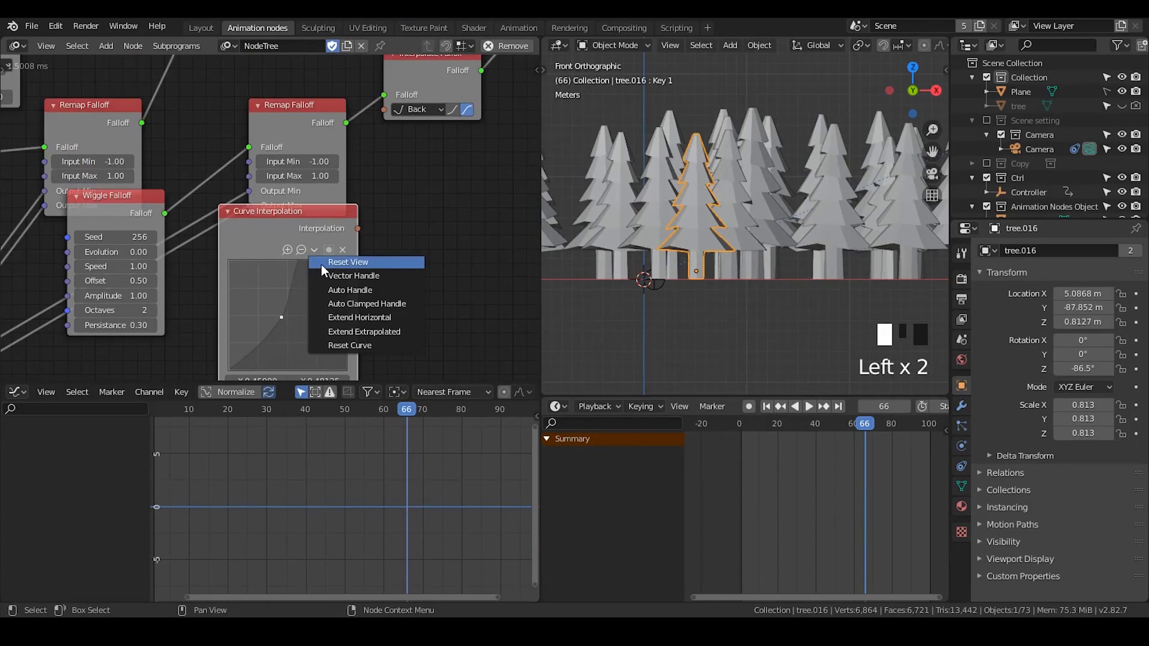
{"action": "left_click", "coordinate": [372, 263]}
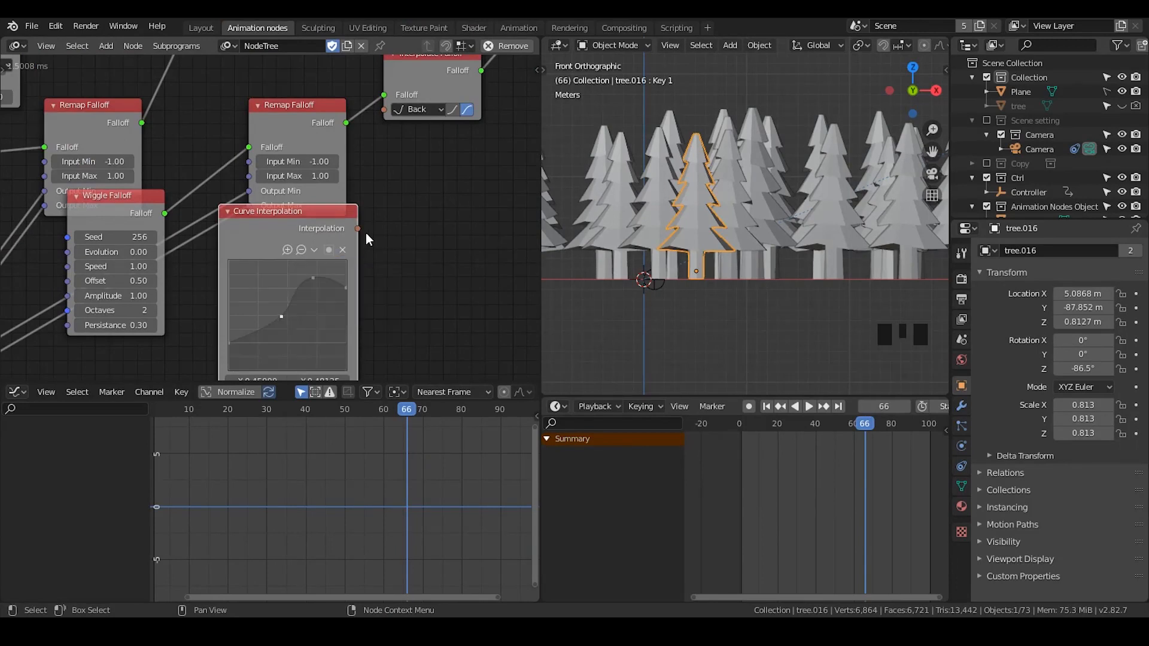
{"action": "left_click_drag", "start_coordinate": [358, 229], "coordinate": [384, 110]}
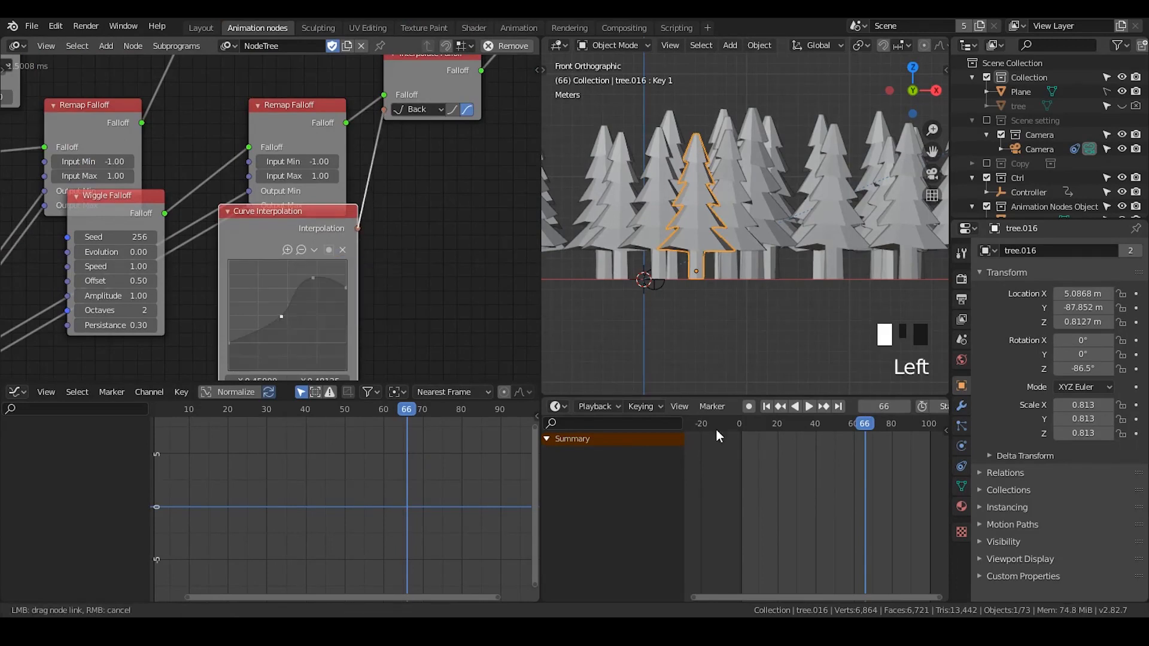
- Replay the animation from the start and watch the eased tree growth
{"action": "left_click", "coordinate": [766, 407]}
{"action": "left_click", "coordinate": [807, 407]}
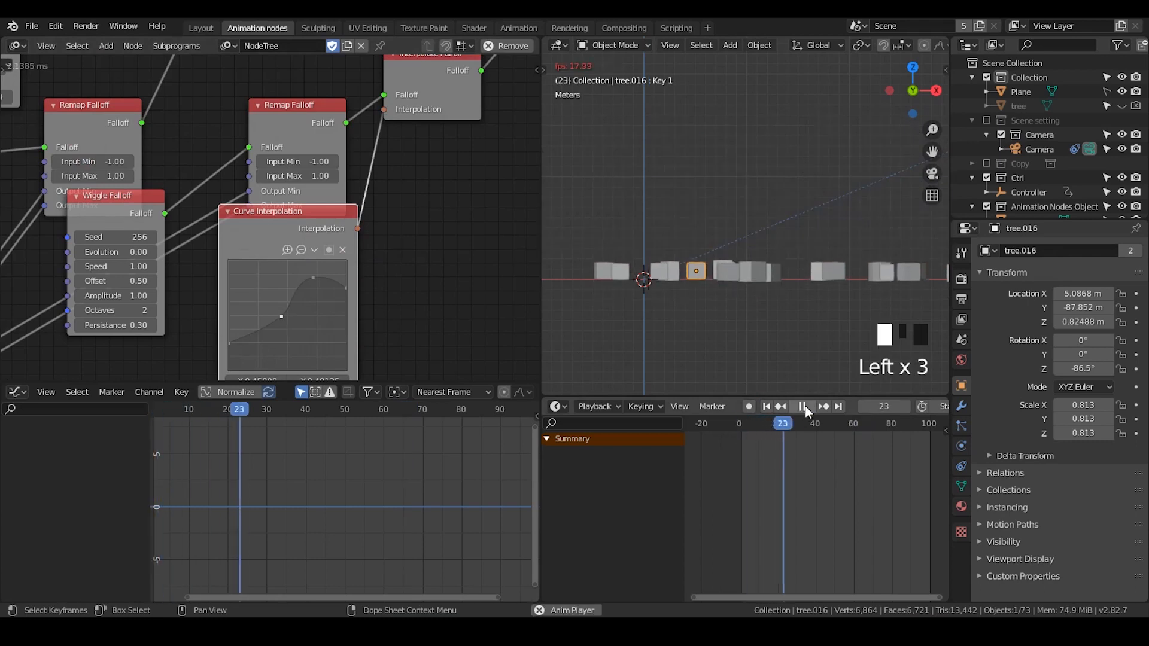
{"action": "left_click", "coordinate": [806, 404]}
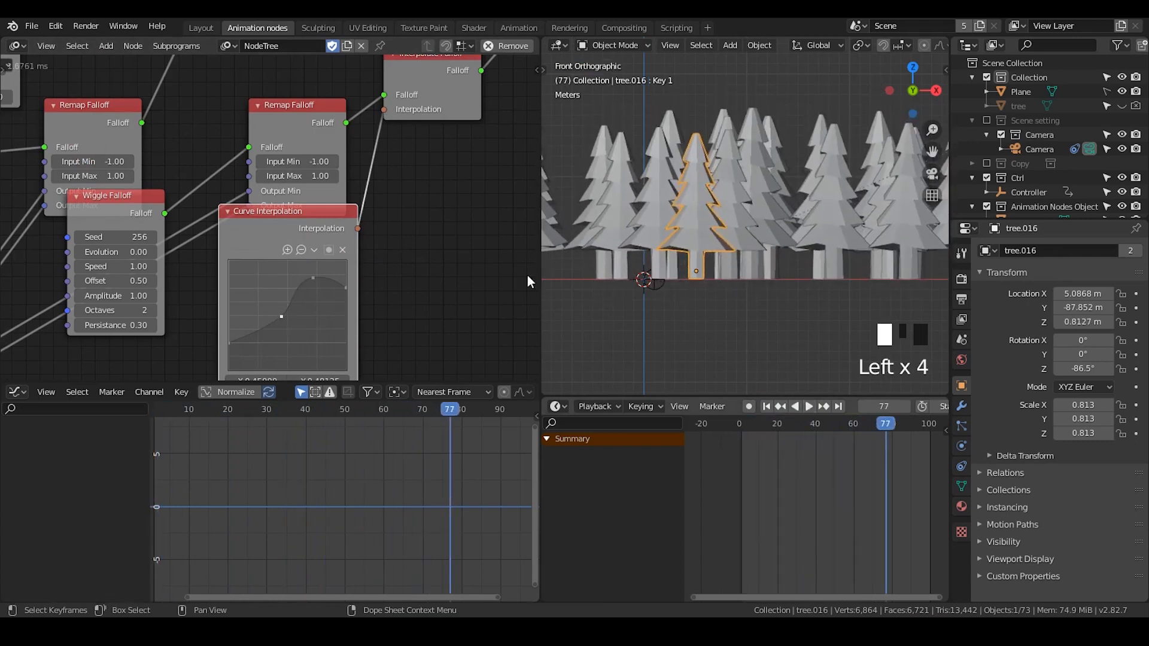
- Disconnect and delete the Curve Interpolation node
{"action": "left_click_drag", "start_coordinate": [320, 230], "coordinate": [325, 265]}
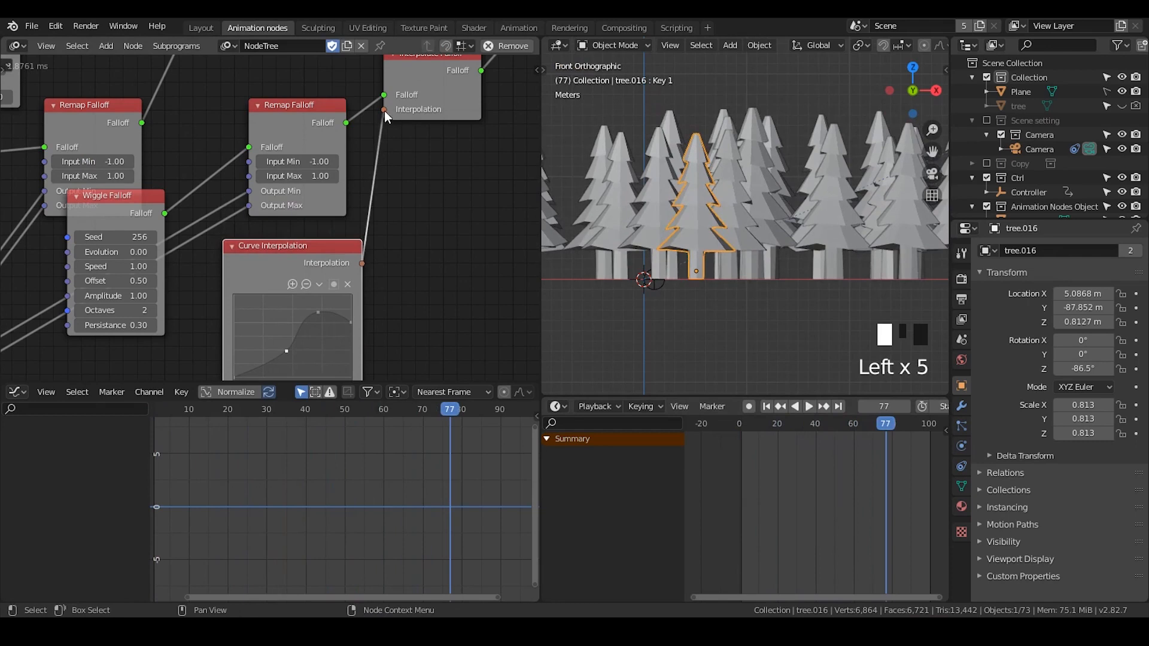
{"action": "left_click_drag", "start_coordinate": [384, 110], "coordinate": [320, 258]}
{"action": "left_click", "coordinate": [315, 258]}
{"action": "key", "text": "x"}
- Switch the 3D viewport to Material Preview shading to show the trees' colours
{"action": "middle_click_drag", "start_coordinate": [447, 214], "coordinate": [337, 137]}
{"action": "scroll", "coordinate": [300, 293], "scroll_direction": "down", "scroll_amount": 2}
{"action": "left_click_drag", "start_coordinate": [344, 186], "coordinate": [340, 160]}
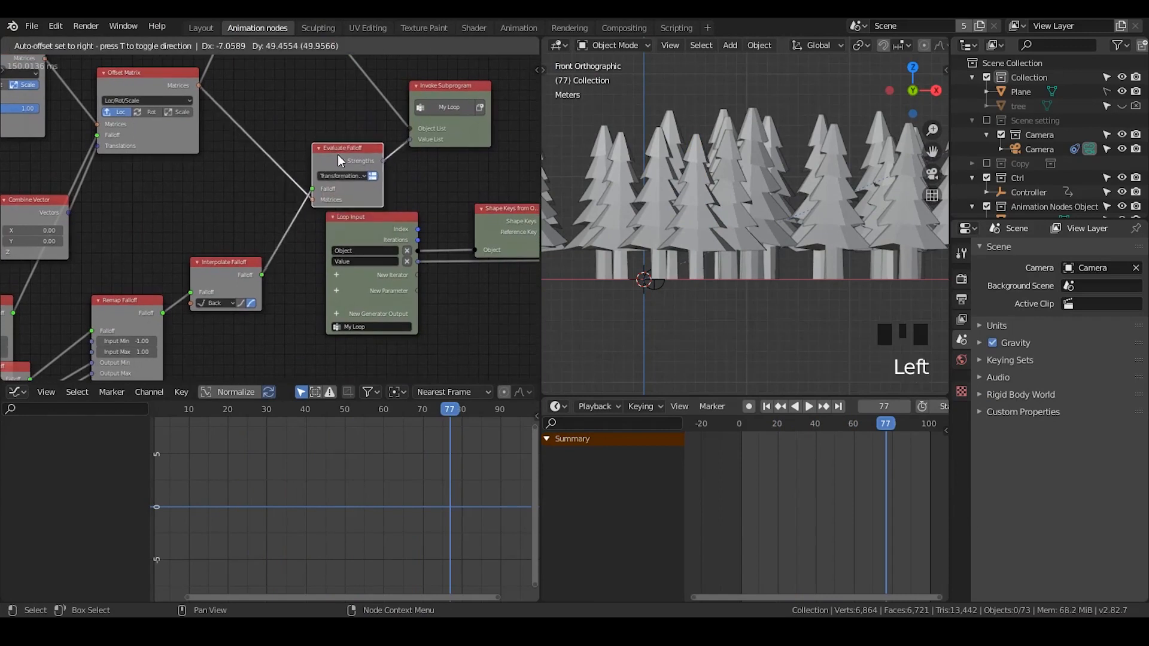
{"action": "left_click_drag", "start_coordinate": [430, 103], "coordinate": [454, 84]}
{"action": "middle_click_drag", "start_coordinate": [869, 56], "coordinate": [932, 42]}
{"action": "left_click", "coordinate": [917, 47]}
- Enlarge the node editor area over the graph editor
{"action": "middle_click_drag", "start_coordinate": [354, 161], "coordinate": [301, 323]}
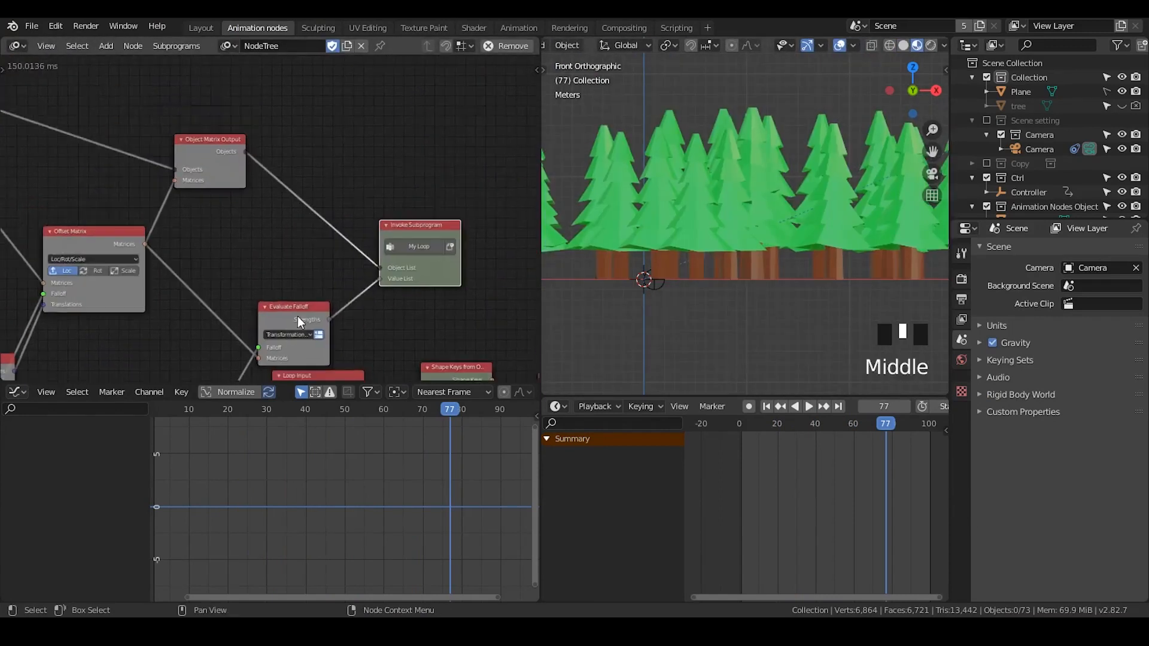
{"action": "left_click_drag", "start_coordinate": [400, 239], "coordinate": [433, 216]}
{"action": "middle_click_drag", "start_coordinate": [341, 242], "coordinate": [402, 177]}
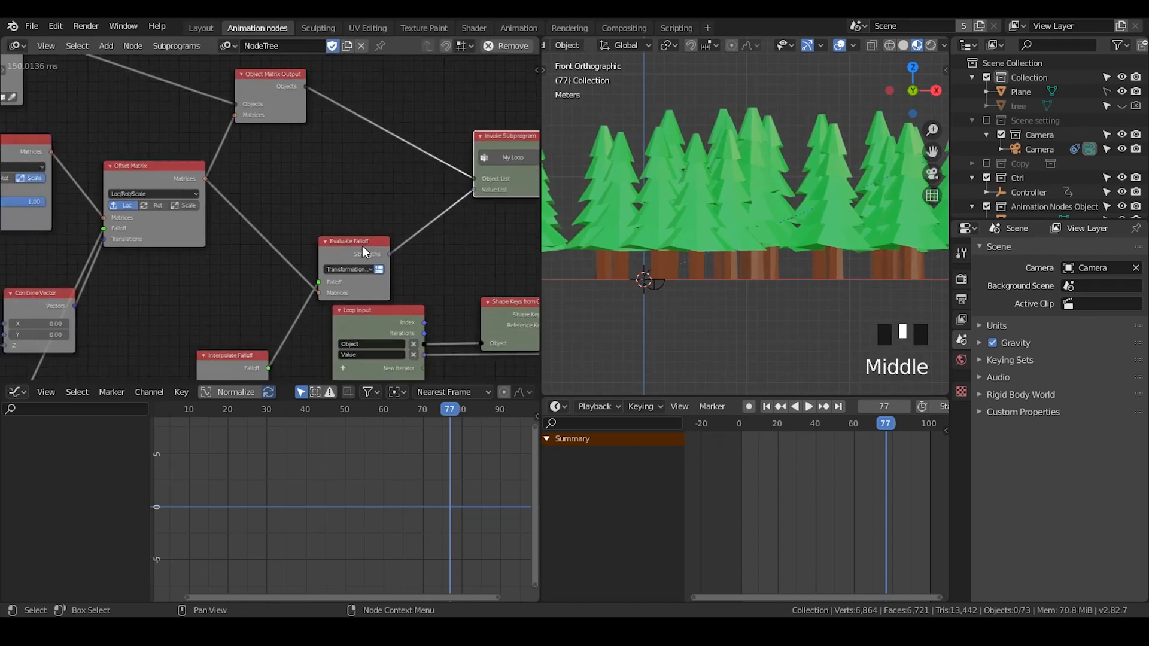
{"action": "left_click_drag", "start_coordinate": [361, 251], "coordinate": [400, 226]}
{"action": "middle_click_drag", "start_coordinate": [295, 272], "coordinate": [264, 244]}
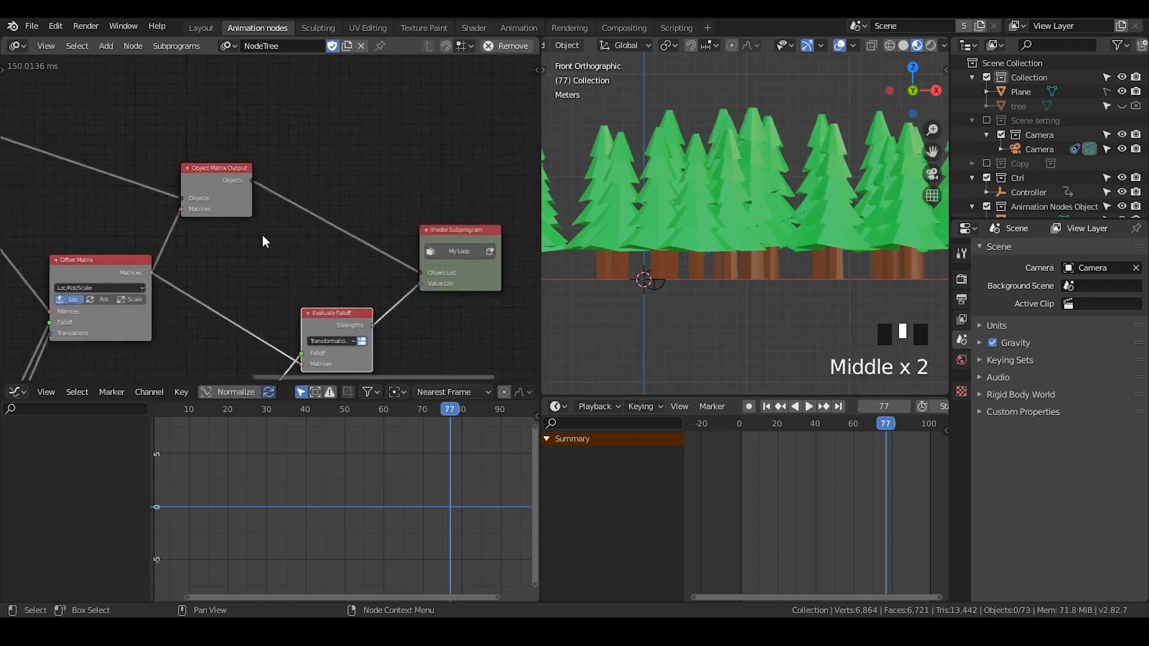
{"action": "scroll", "coordinate": [303, 196], "scroll_direction": "up", "scroll_amount": 5}
{"action": "middle_click_drag", "start_coordinate": [302, 197], "coordinate": [257, 196]}
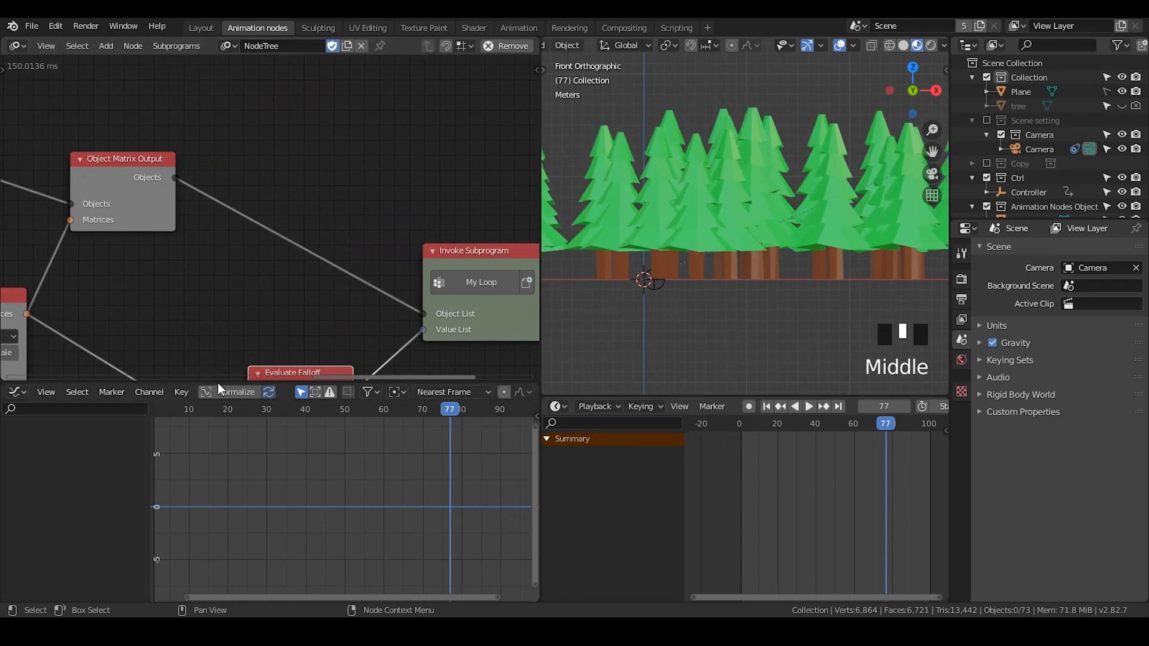
{"action": "left_click_drag", "start_coordinate": [217, 383], "coordinate": [188, 543]}
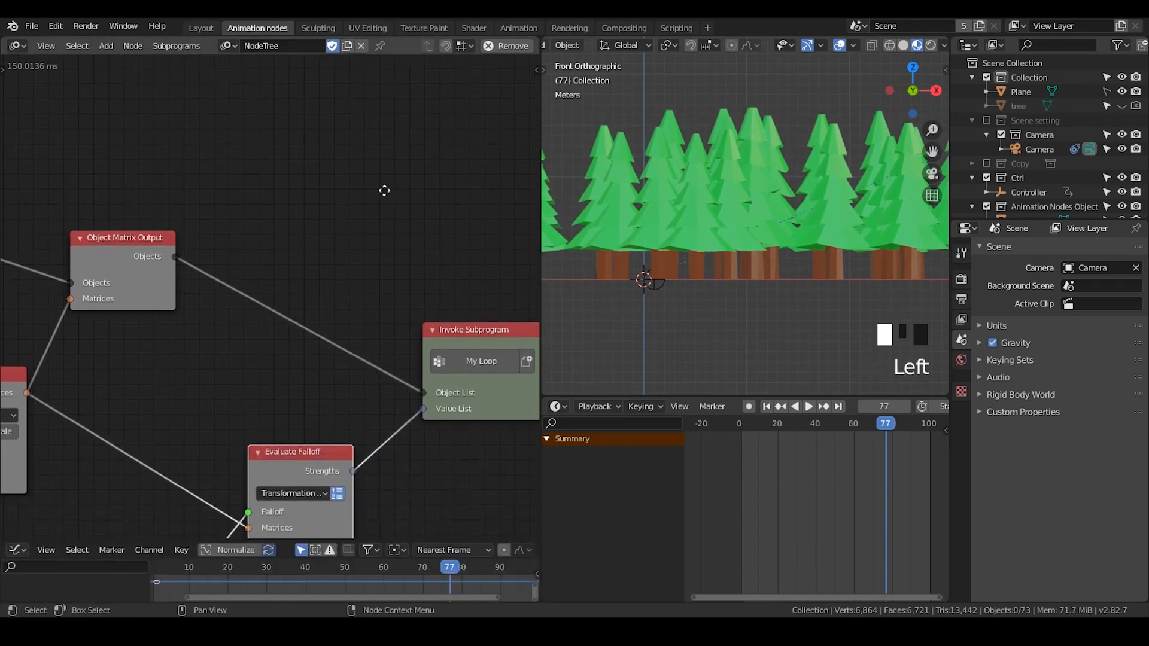
- Add an Invoke Subprogram node for the object shader loop subprogram
{"action": "middle_click_drag", "start_coordinate": [396, 149], "coordinate": [359, 173]}
{"action": "key", "text": "ctrl+a"}
{"action": "type", "text": "object sha"}
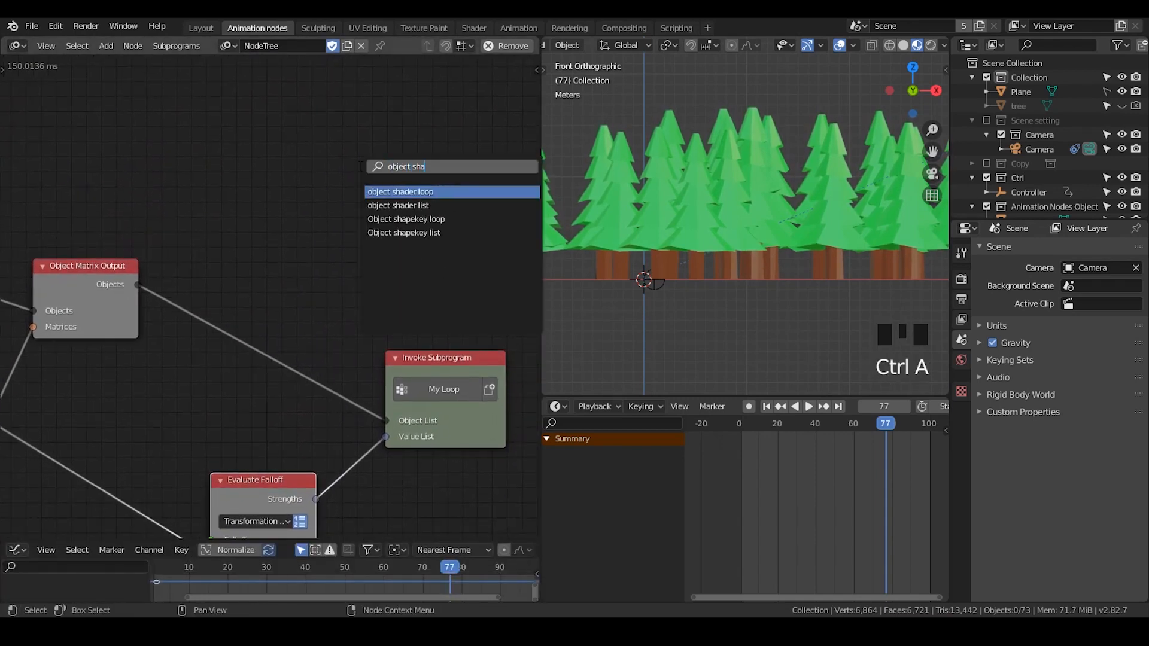
{"action": "key", "text": "Return"}
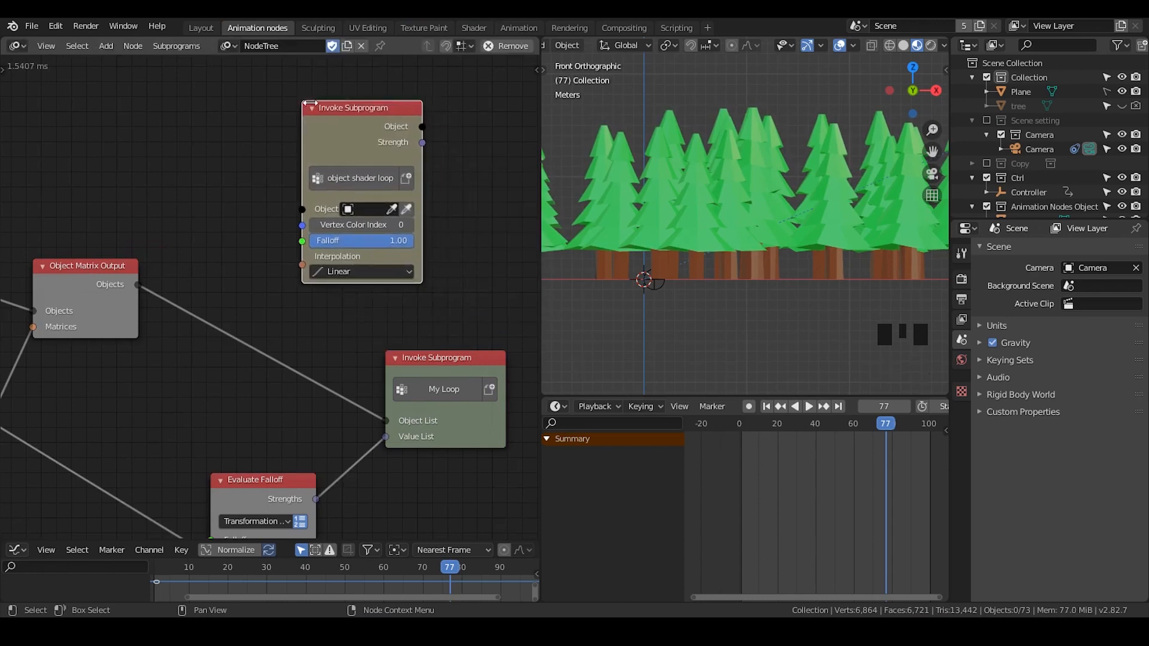
{"action": "left_click", "coordinate": [328, 124]}
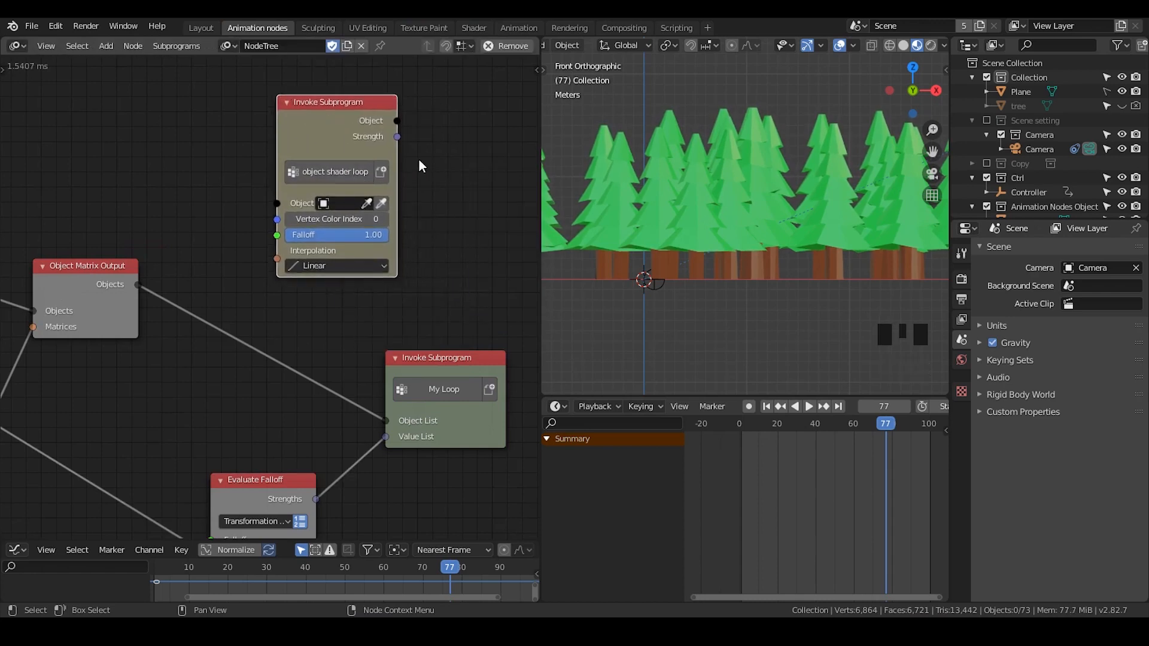
{"action": "key", "text": "ctrl+a"}
{"action": "type", "text": "group"}
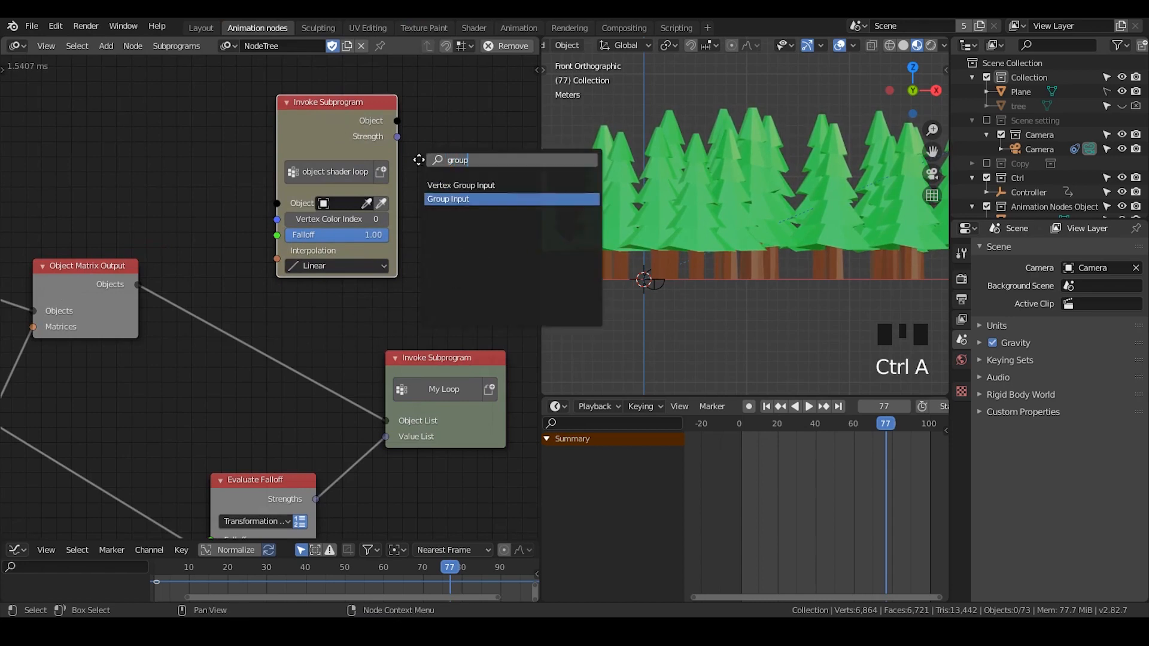
{"action": "key", "text": "Return"}
{"action": "middle_click_drag", "start_coordinate": [474, 171], "coordinate": [419, 178]}
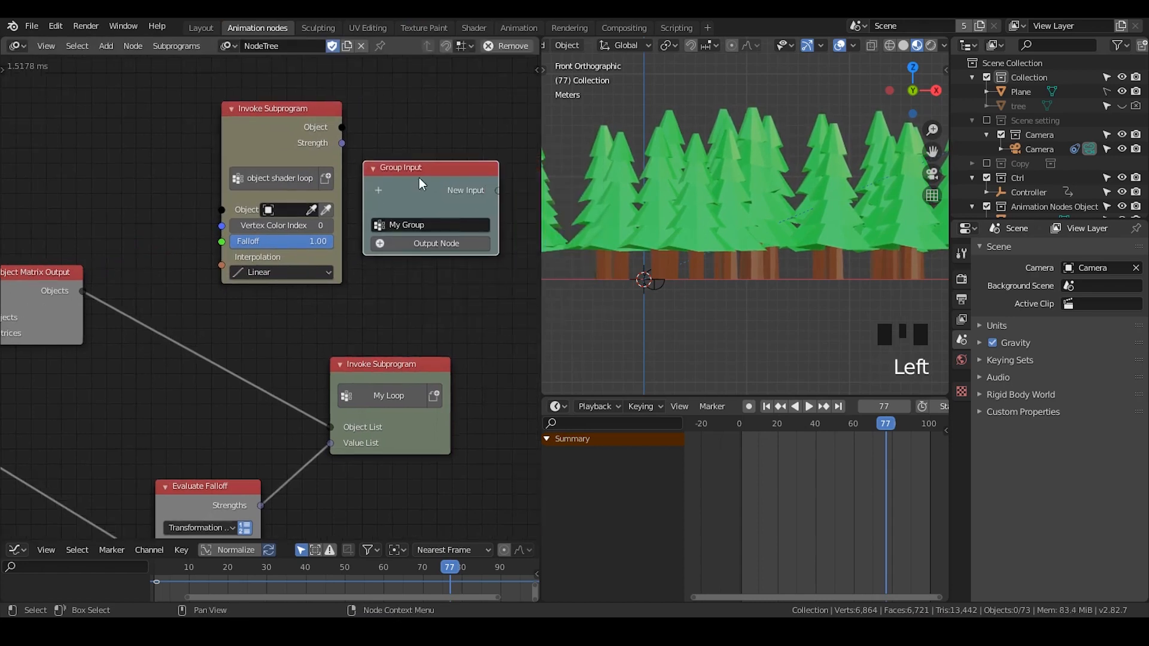
{"action": "key", "text": "x"}
{"action": "left_click", "coordinate": [167, 143]}
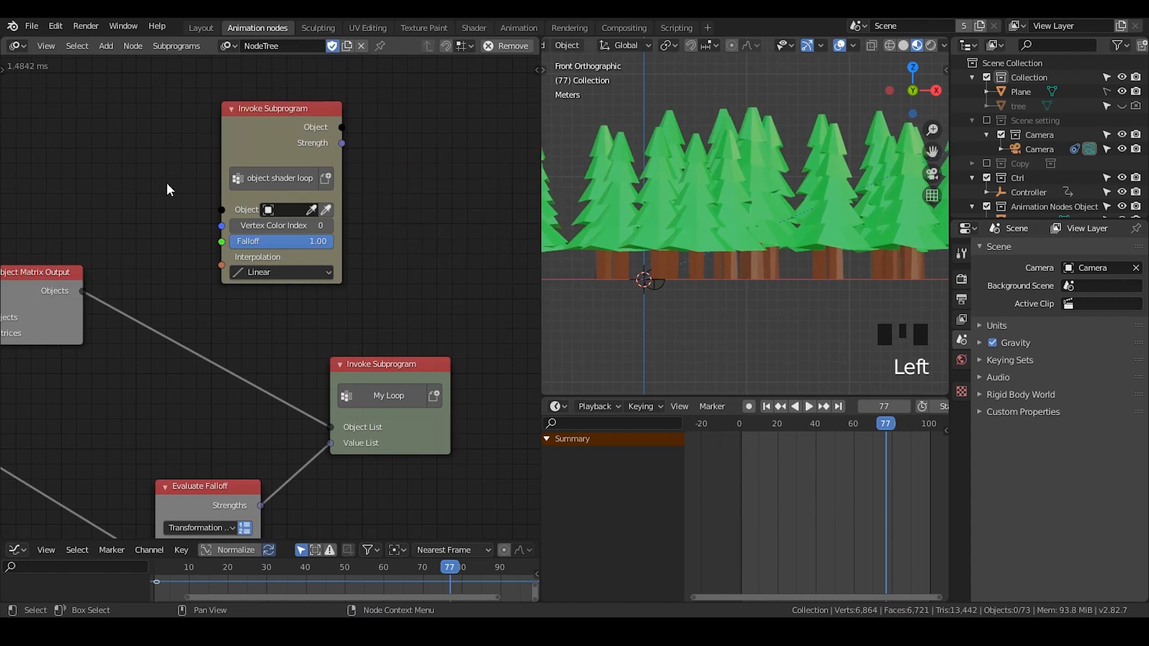
- Create a new loop over the Object Matrix Output's objects and link its object list
{"action": "middle_click_drag", "start_coordinate": [108, 299], "coordinate": [177, 265]}
{"action": "left_click_drag", "start_coordinate": [150, 258], "coordinate": [373, 113]}
{"action": "key", "text": "w"}
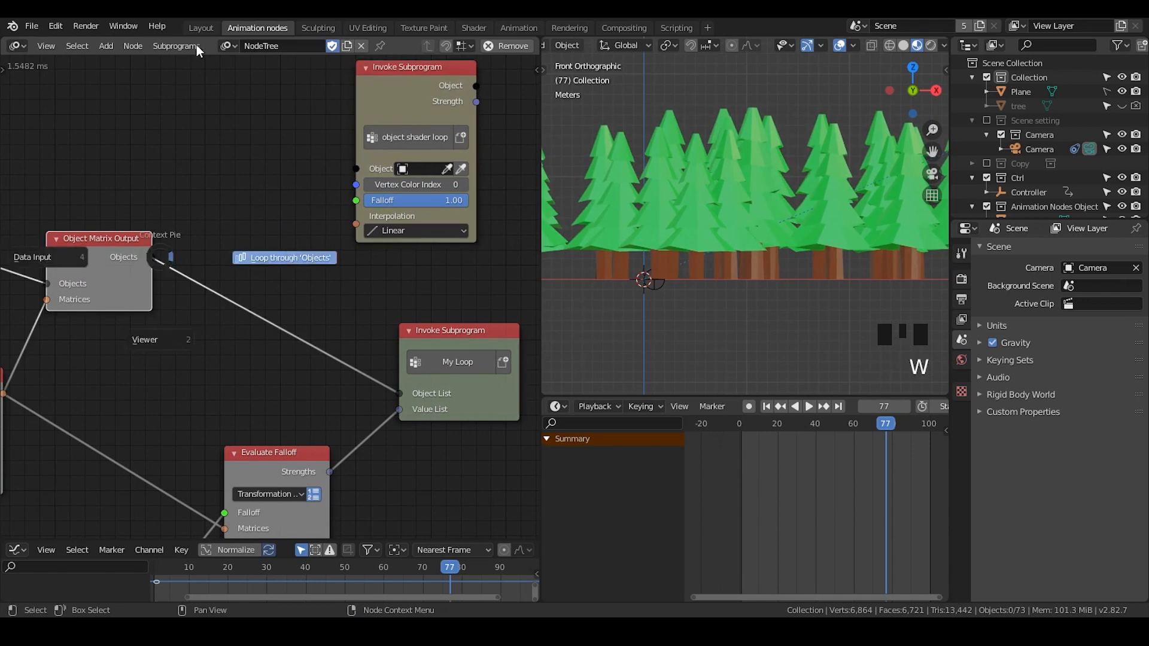
{"action": "left_click", "coordinate": [165, 39]}
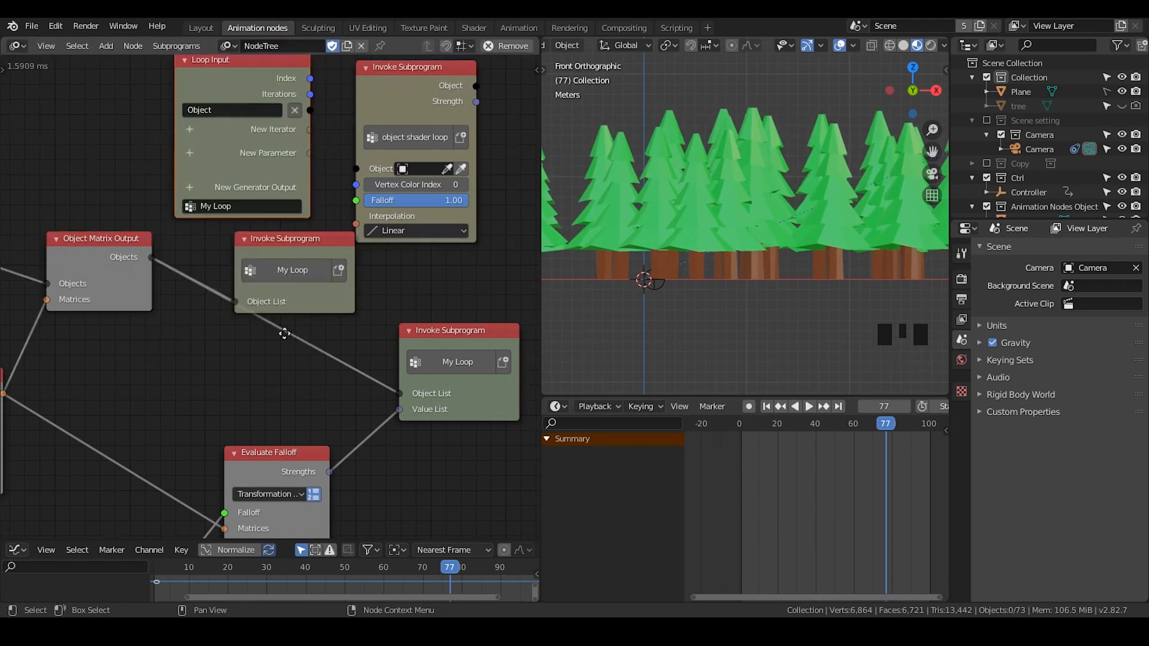
{"action": "middle_click_drag", "start_coordinate": [284, 256], "coordinate": [281, 329]}
{"action": "left_click_drag", "start_coordinate": [281, 328], "coordinate": [235, 291]}
{"action": "left_click_drag", "start_coordinate": [287, 133], "coordinate": [308, 91]}
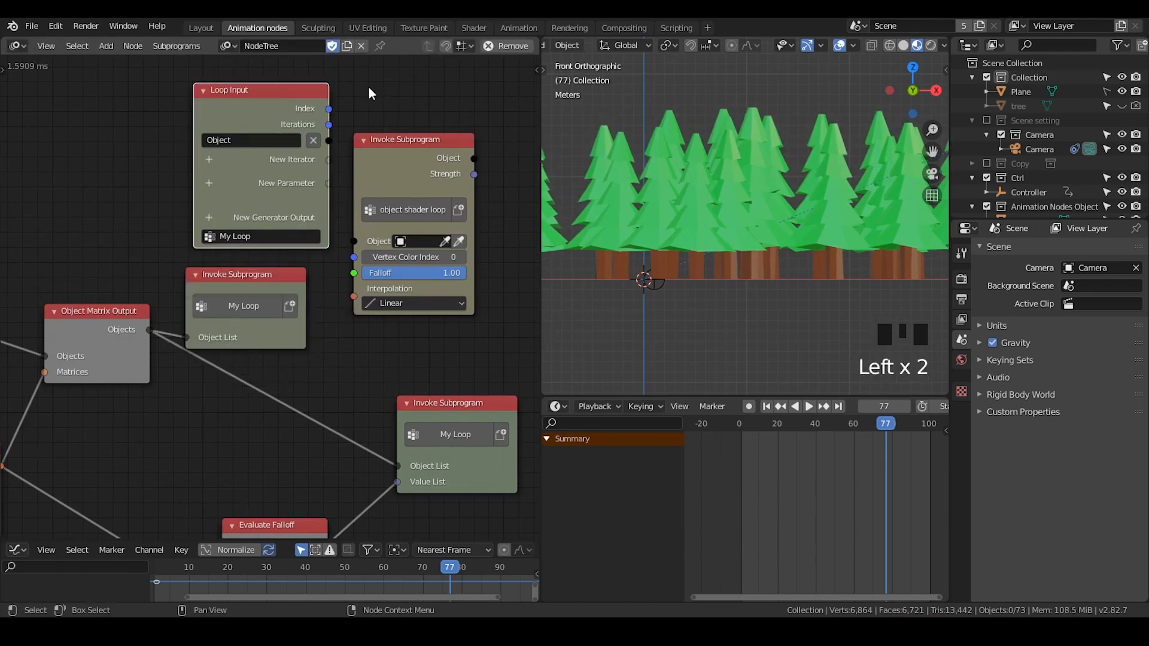
{"action": "left_click_drag", "start_coordinate": [408, 150], "coordinate": [440, 91]}
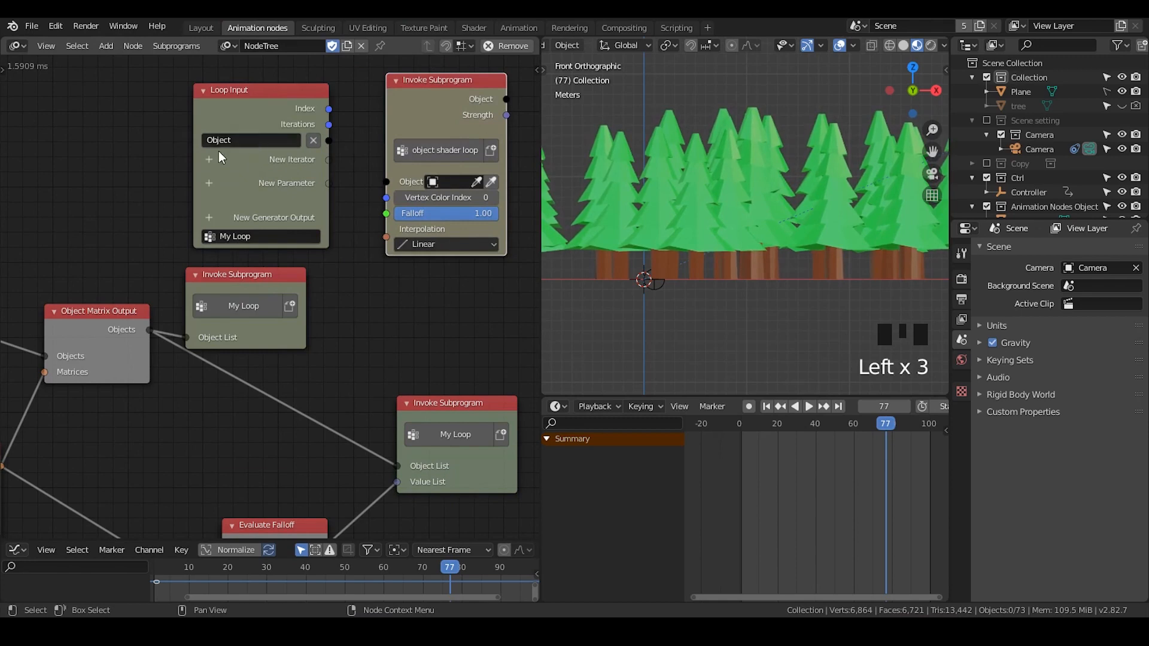
- Add an Invoke Subprogram node for the object shader list subprogram
{"action": "key", "text": "ctrl+a"}
{"action": "type", "text": "obj"}
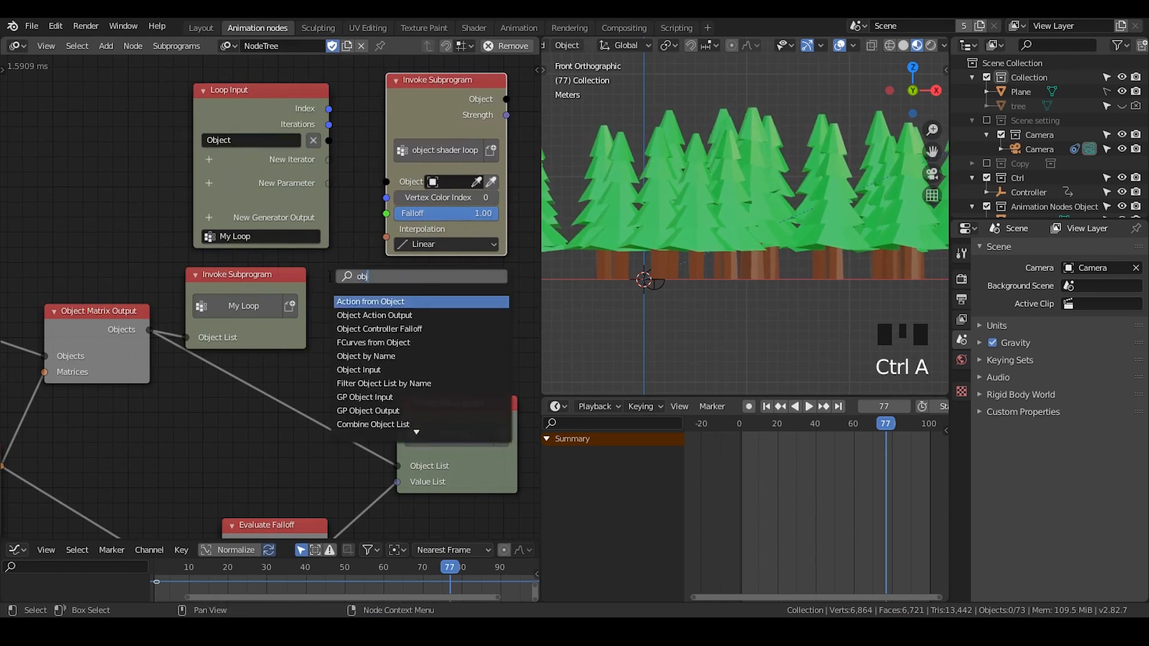
{"action": "type", "text": "ect shader"}
{"action": "key", "text": "Down"}
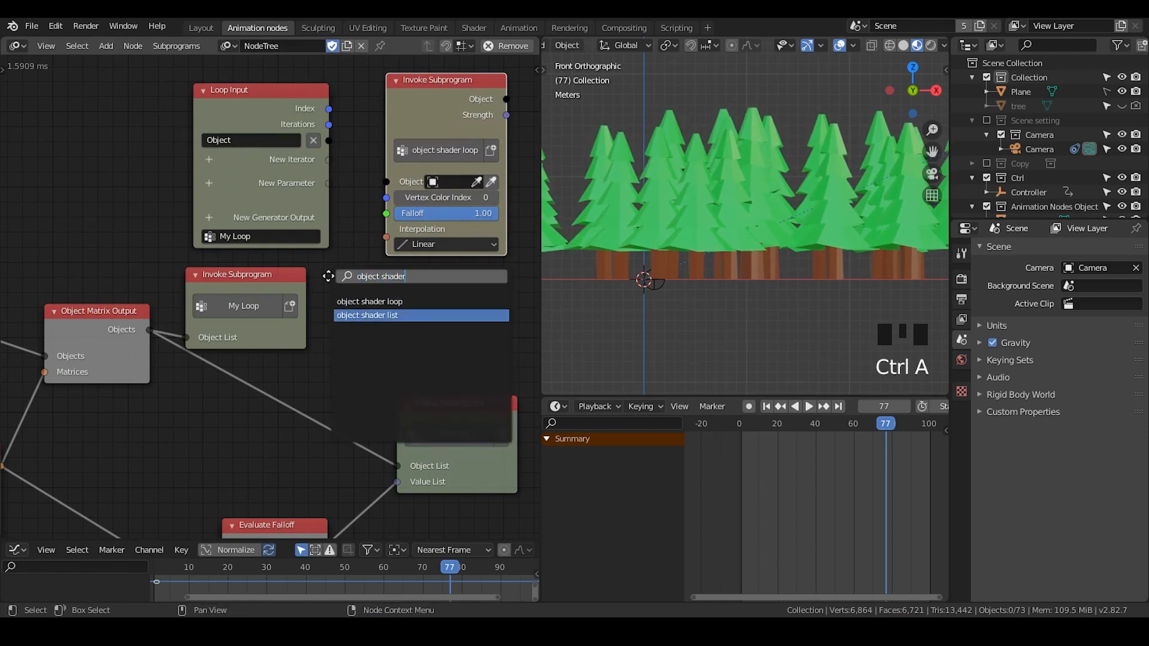
{"action": "key", "text": "Return"}
- Connect the loop's object to the shader loop node and add Vertex Color Index and Falloff loop parameters
{"action": "left_click", "coordinate": [359, 235]}
{"action": "left_click_drag", "start_coordinate": [328, 141], "coordinate": [388, 190]}
{"action": "left_click_drag", "start_coordinate": [433, 92], "coordinate": [420, 69]}
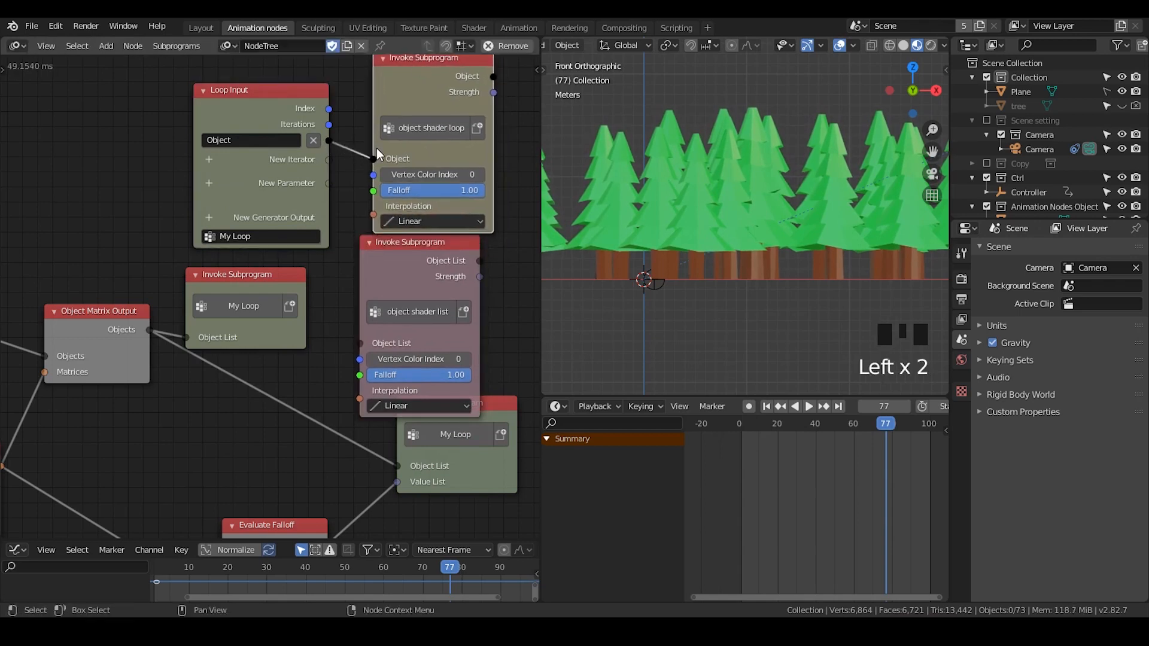
{"action": "middle_click_drag", "start_coordinate": [376, 175], "coordinate": [393, 207]}
{"action": "left_click_drag", "start_coordinate": [392, 209], "coordinate": [336, 237]}
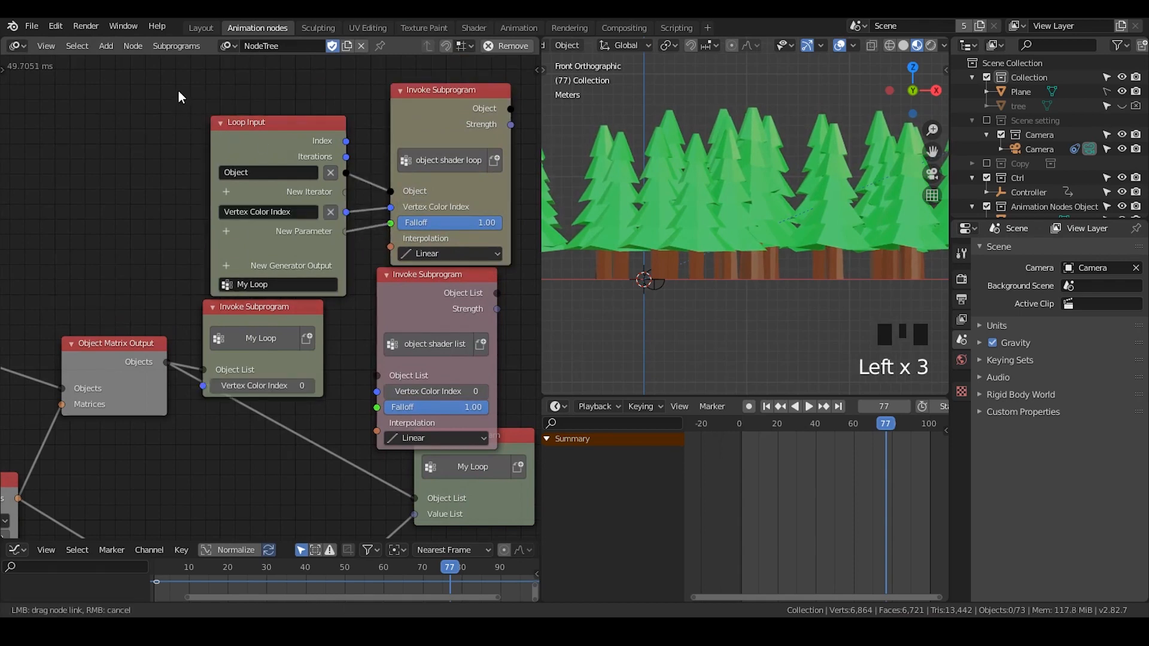
{"action": "left_click_drag", "start_coordinate": [195, 92], "coordinate": [469, 167]}
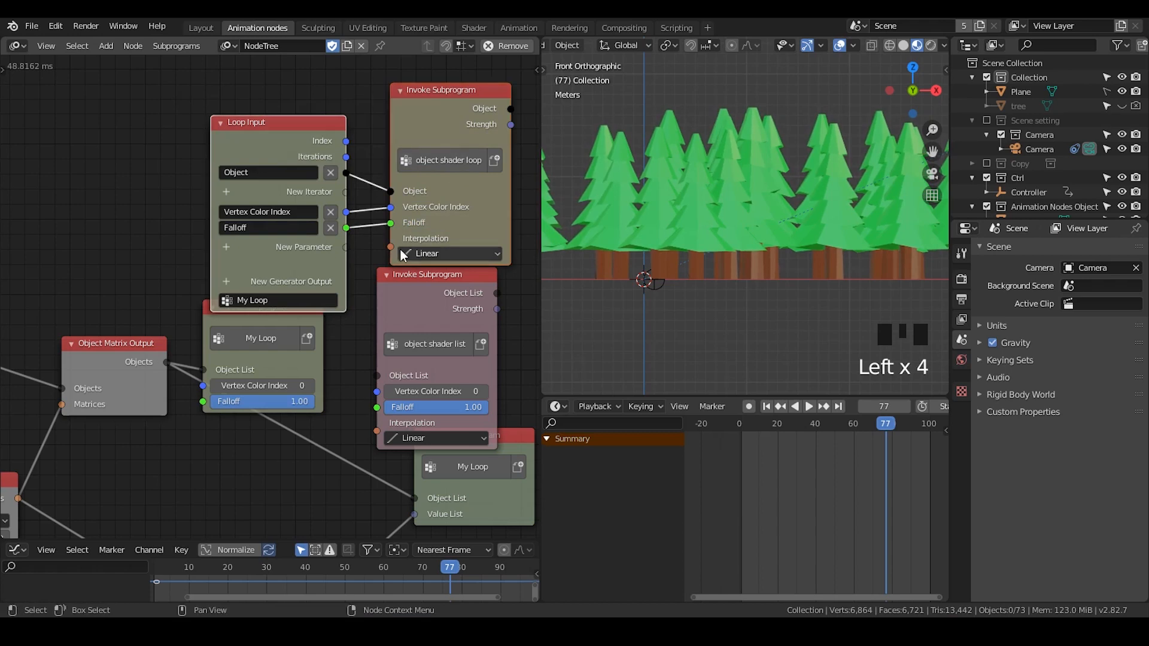
- Delete the new loop nodes and the object shader loop node
{"action": "key", "text": "x"}
{"action": "left_click", "coordinate": [288, 315]}
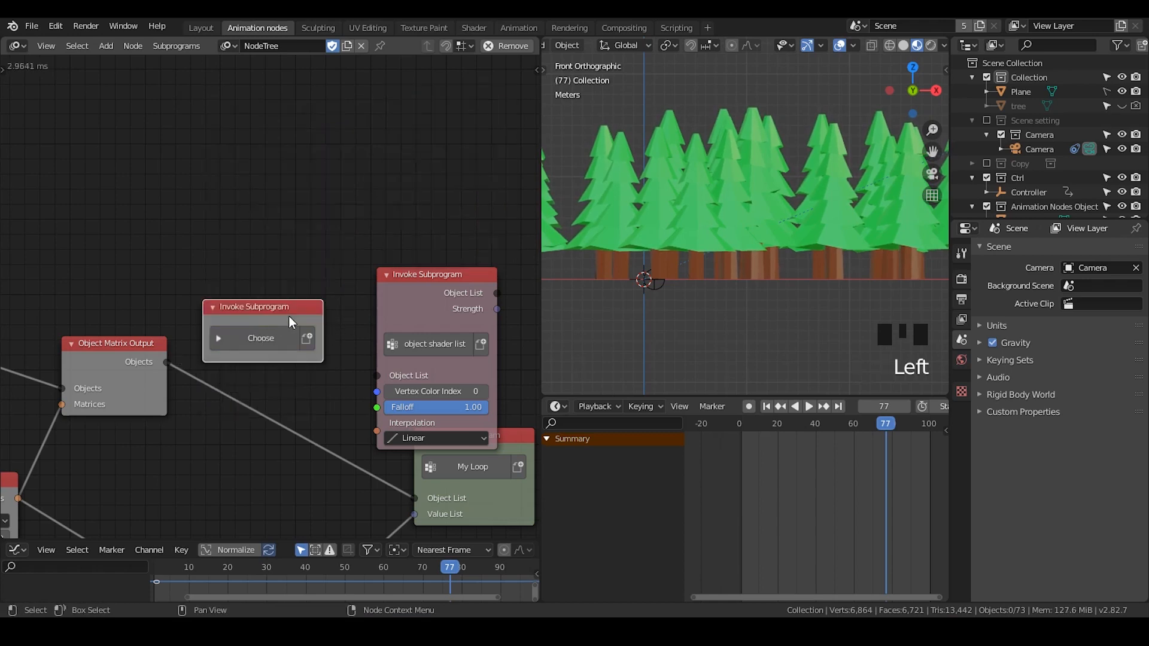
{"action": "key", "text": "x"}
- Insert the object shader list node between the Object Matrix Output and the My Loop subprogram's object list
{"action": "left_click_drag", "start_coordinate": [389, 275], "coordinate": [277, 220]}
{"action": "middle_click_drag", "start_coordinate": [305, 303], "coordinate": [317, 189]}
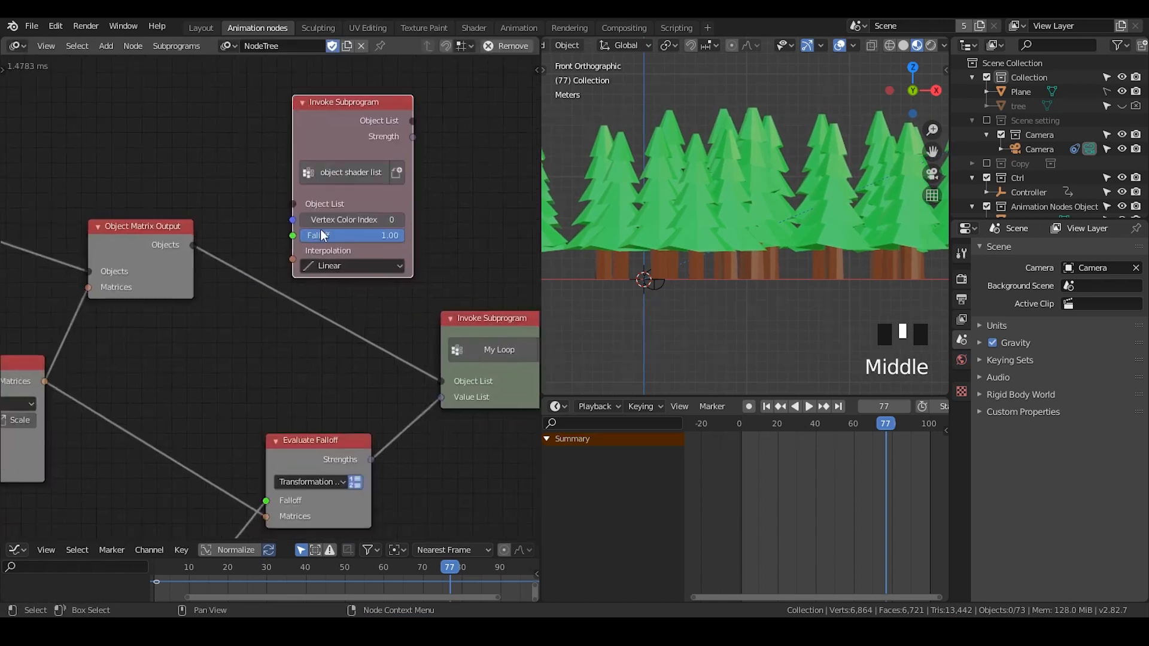
{"action": "scroll", "coordinate": [177, 235], "scroll_direction": "up", "scroll_amount": 3}
{"action": "left_click_drag", "start_coordinate": [171, 232], "coordinate": [296, 180]}
{"action": "left_click_drag", "start_coordinate": [364, 98], "coordinate": [327, 170]}
{"action": "left_click_drag", "start_coordinate": [411, 143], "coordinate": [417, 236]}
{"action": "left_click_drag", "start_coordinate": [408, 157], "coordinate": [487, 401]}
- Connect the Interpolate Falloff output to the object shader list node's Falloff input
{"action": "scroll", "coordinate": [473, 437], "scroll_direction": "down", "scroll_amount": 2}
{"action": "middle_click_drag", "start_coordinate": [513, 354], "coordinate": [410, 312]}
{"action": "left_click_drag", "start_coordinate": [431, 276], "coordinate": [440, 268]}
{"action": "middle_click_drag", "start_coordinate": [264, 324], "coordinate": [376, 229]}
{"action": "scroll", "coordinate": [385, 275], "scroll_direction": "down", "scroll_amount": 2}
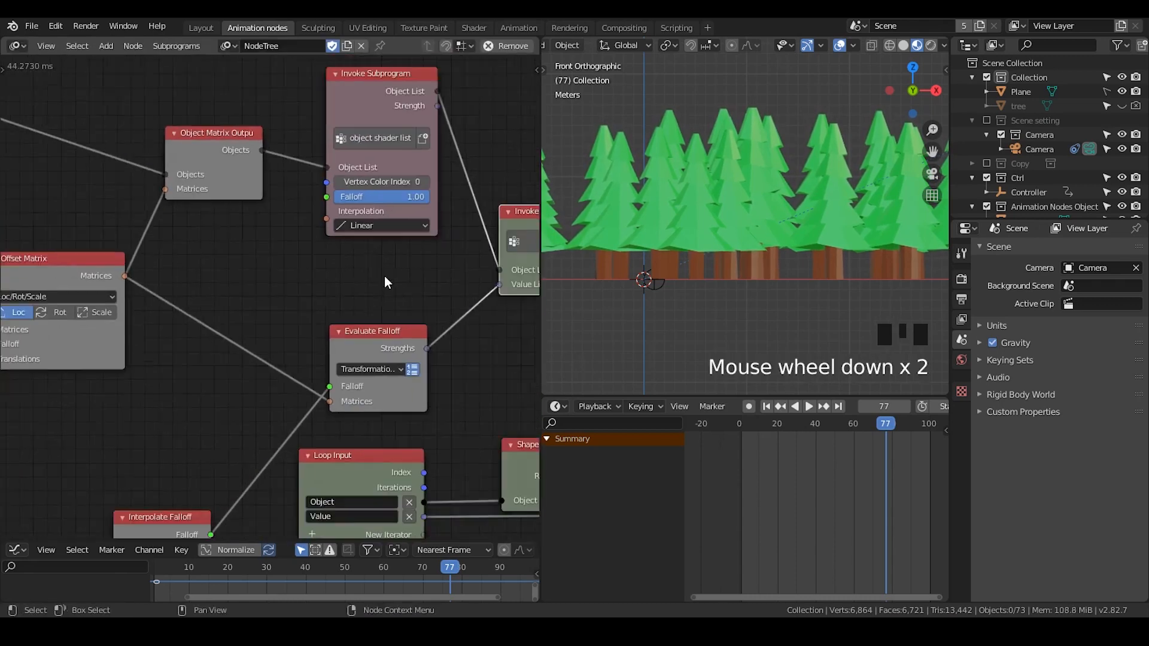
{"action": "middle_click_drag", "start_coordinate": [261, 358], "coordinate": [302, 221]}
{"action": "left_click_drag", "start_coordinate": [203, 412], "coordinate": [217, 320]}
{"action": "middle_click_drag", "start_coordinate": [268, 307], "coordinate": [214, 424]}
{"action": "left_click_drag", "start_coordinate": [215, 424], "coordinate": [316, 177]}
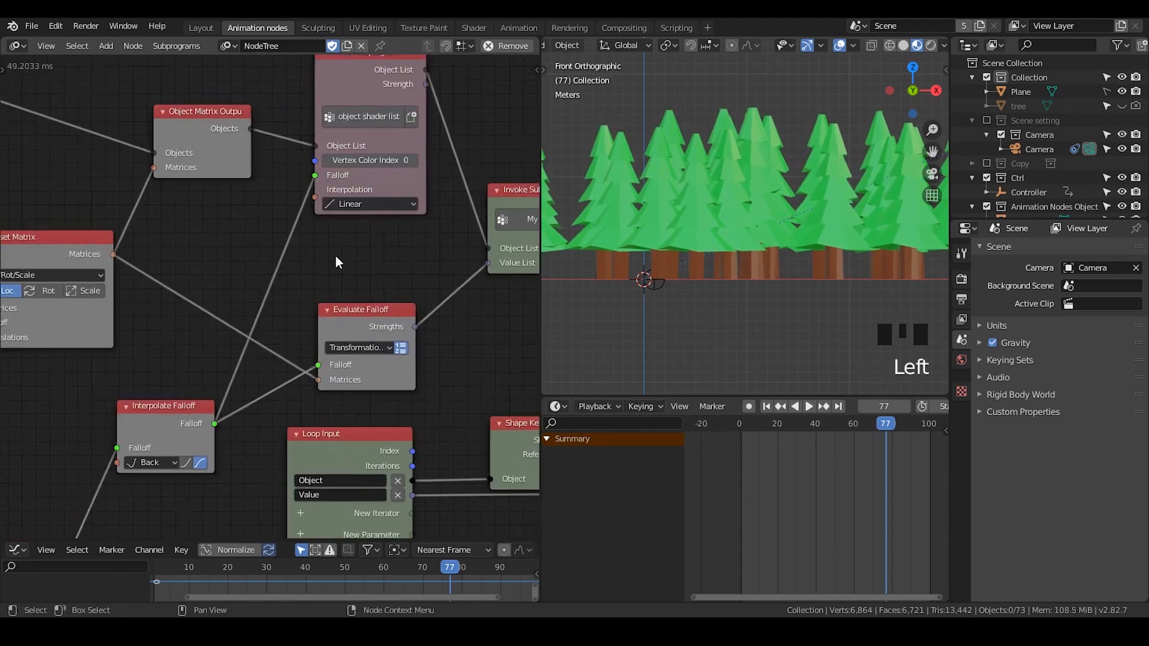
{"action": "middle_click_drag", "start_coordinate": [335, 259], "coordinate": [282, 303]}
{"action": "left_click_drag", "start_coordinate": [482, 243], "coordinate": [494, 244]}
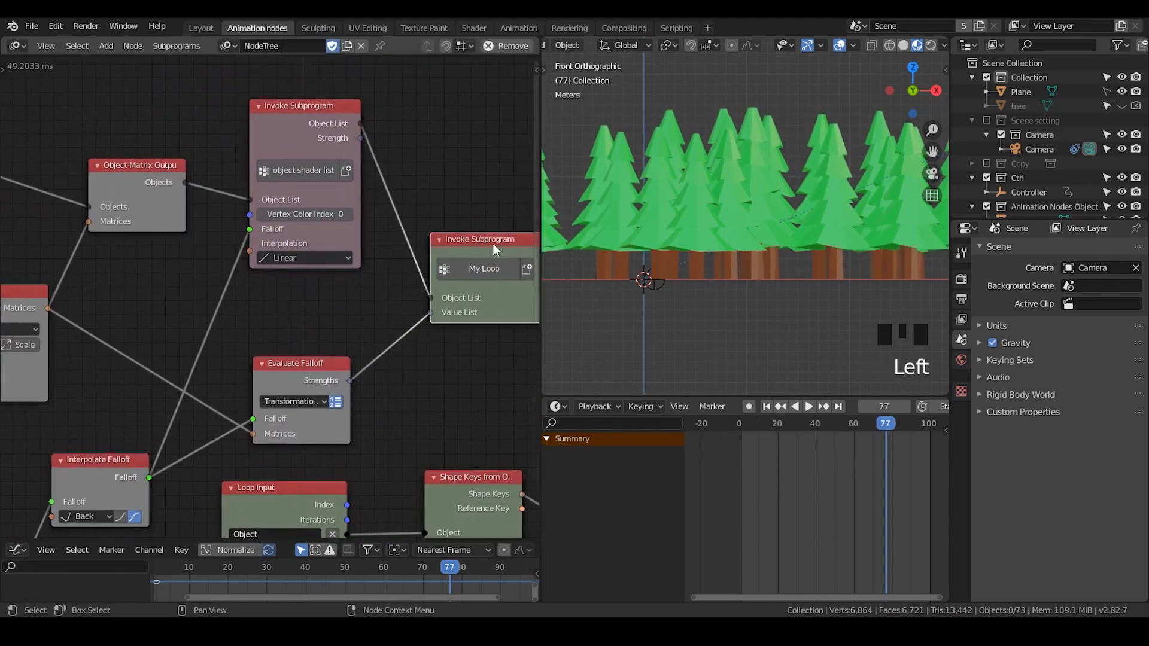
- Replay the animation several times to check the trees' shaded growth
{"action": "left_click", "coordinate": [766, 406]}
{"action": "left_click", "coordinate": [807, 408]}
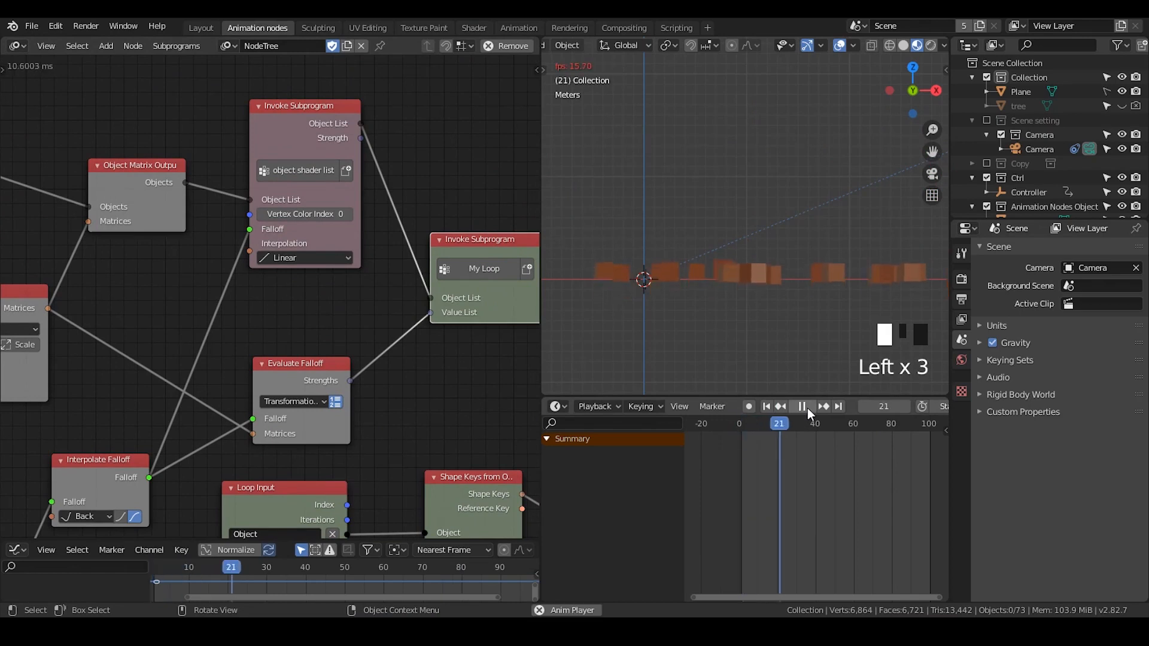
{"action": "left_click", "coordinate": [804, 407]}
{"action": "left_click", "coordinate": [766, 407]}
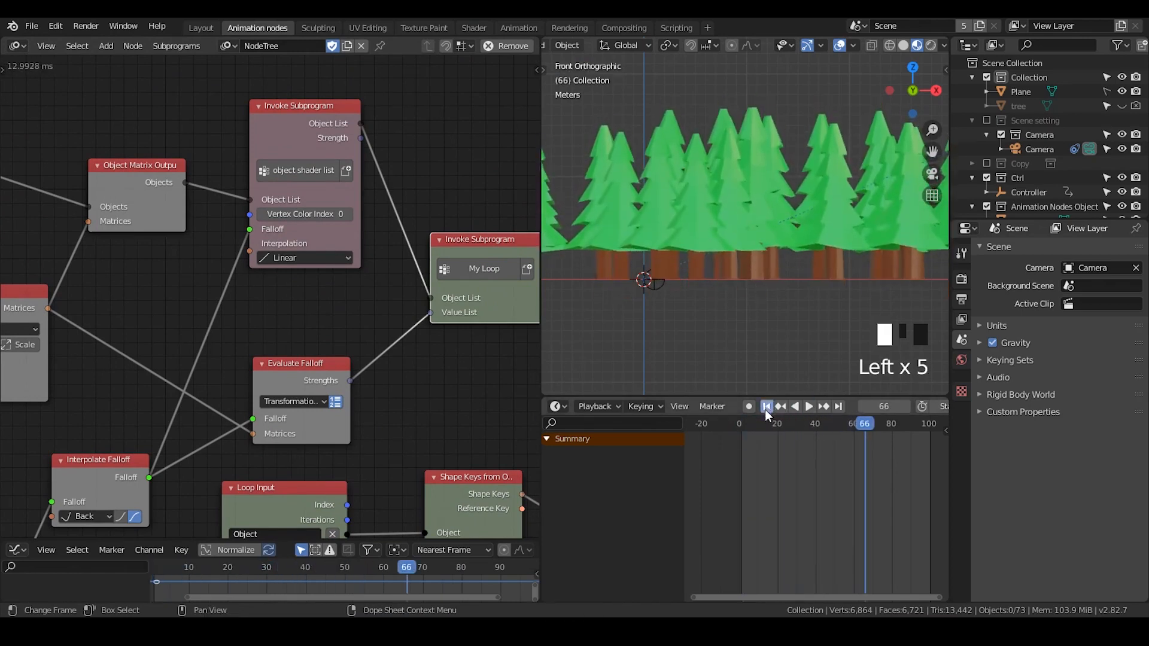
{"action": "left_click", "coordinate": [808, 407]}
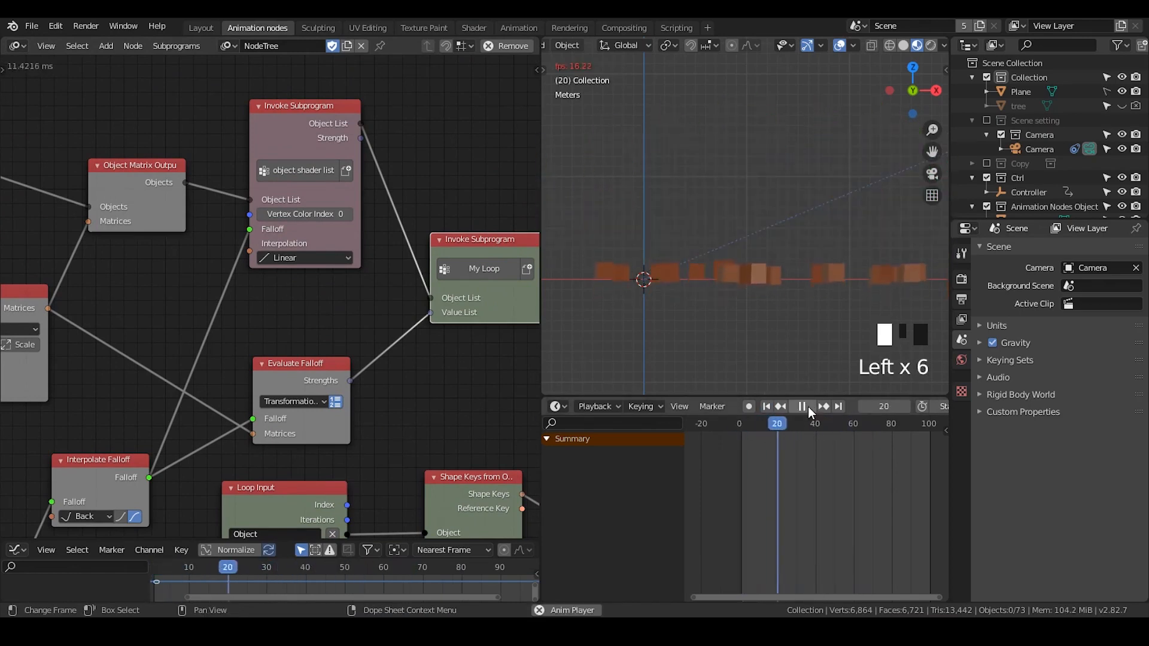
{"action": "left_click", "coordinate": [808, 407]}
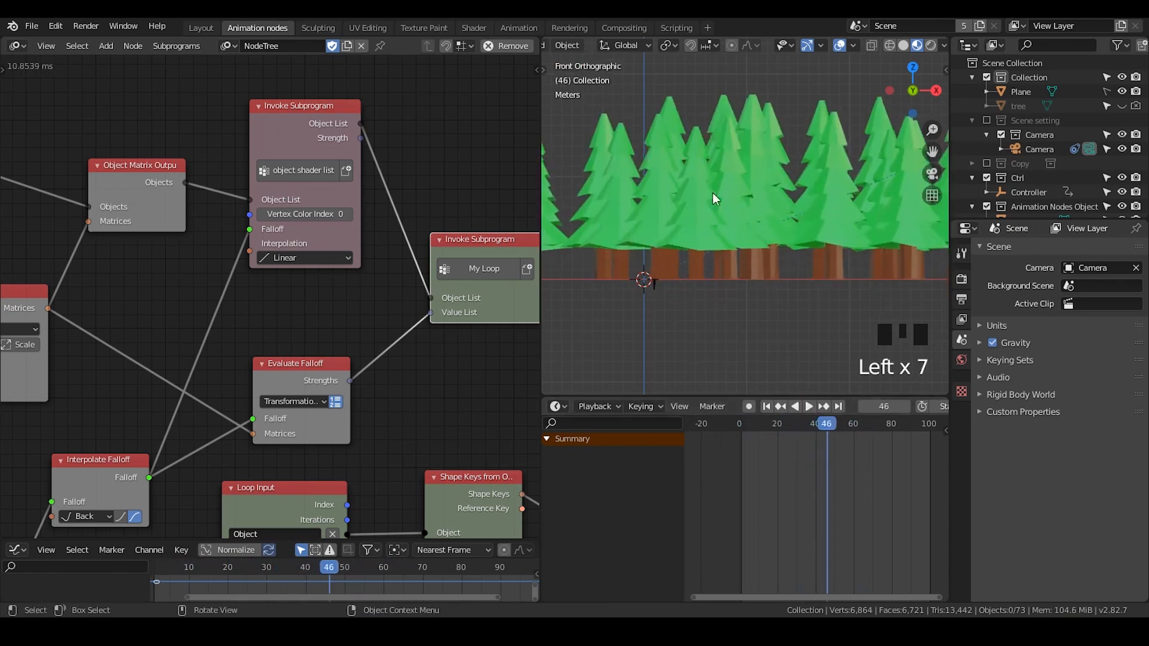
{"action": "left_click", "coordinate": [766, 406]}
{"action": "left_click", "coordinate": [807, 408]}
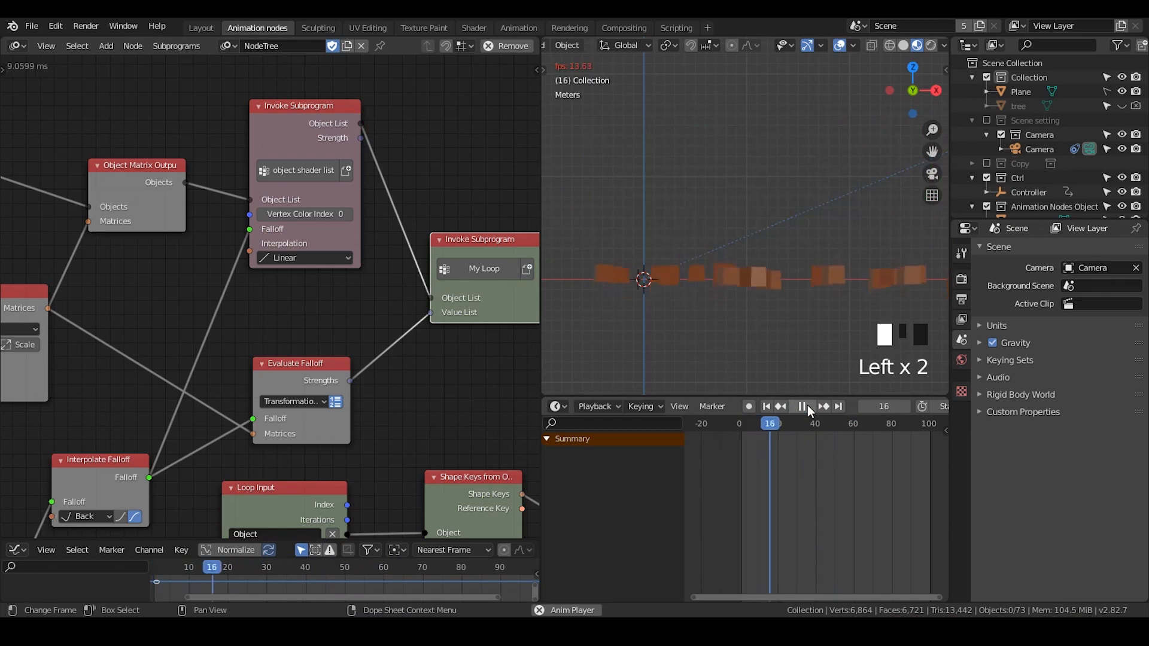
{"action": "left_click", "coordinate": [807, 407]}
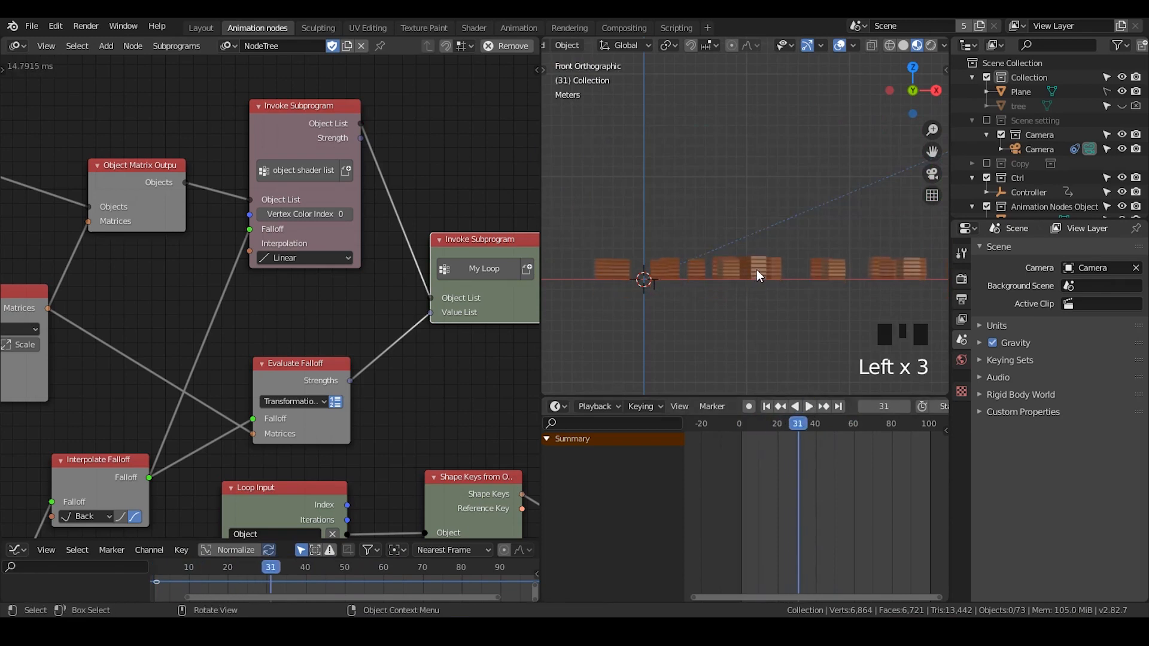
- Play the animation, select one tree and orbit the viewport to inspect the growing trees in perspective
{"action": "left_click", "coordinate": [810, 407]}
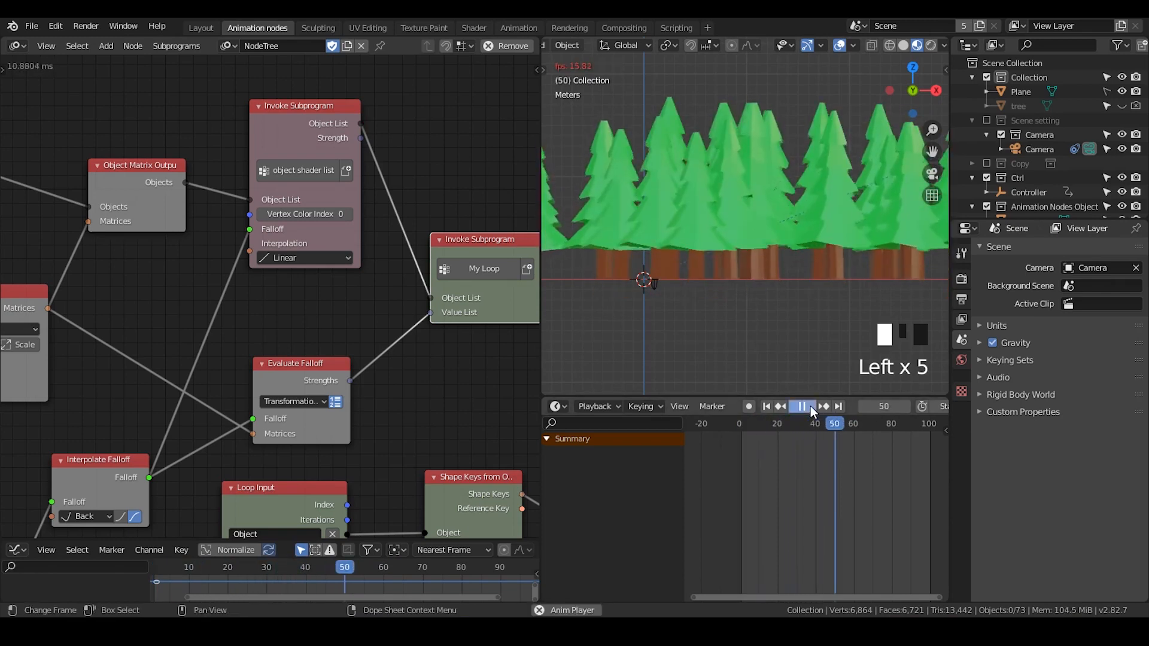
{"action": "left_click", "coordinate": [811, 406]}
{"action": "left_click", "coordinate": [743, 184]}
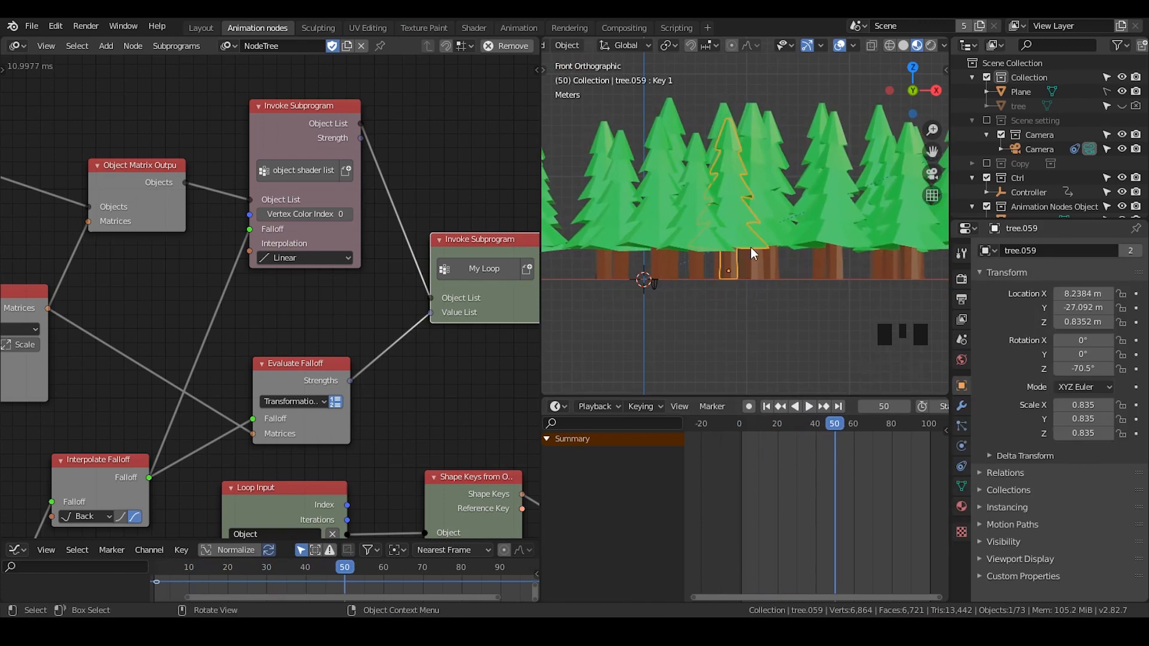
{"action": "mouse_move", "coordinate": [774, 236]}
{"action": "middle_mouse_down"}
{"action": "mouse_move", "coordinate": [755, 275]}
{"action": "mouse_move", "coordinate": [771, 239]}
{"action": "mouse_move", "coordinate": [762, 245]}
{"action": "middle_mouse_up"}
{"action": "scroll", "coordinate": [742, 286], "scroll_direction": "down", "scroll_amount": 2}
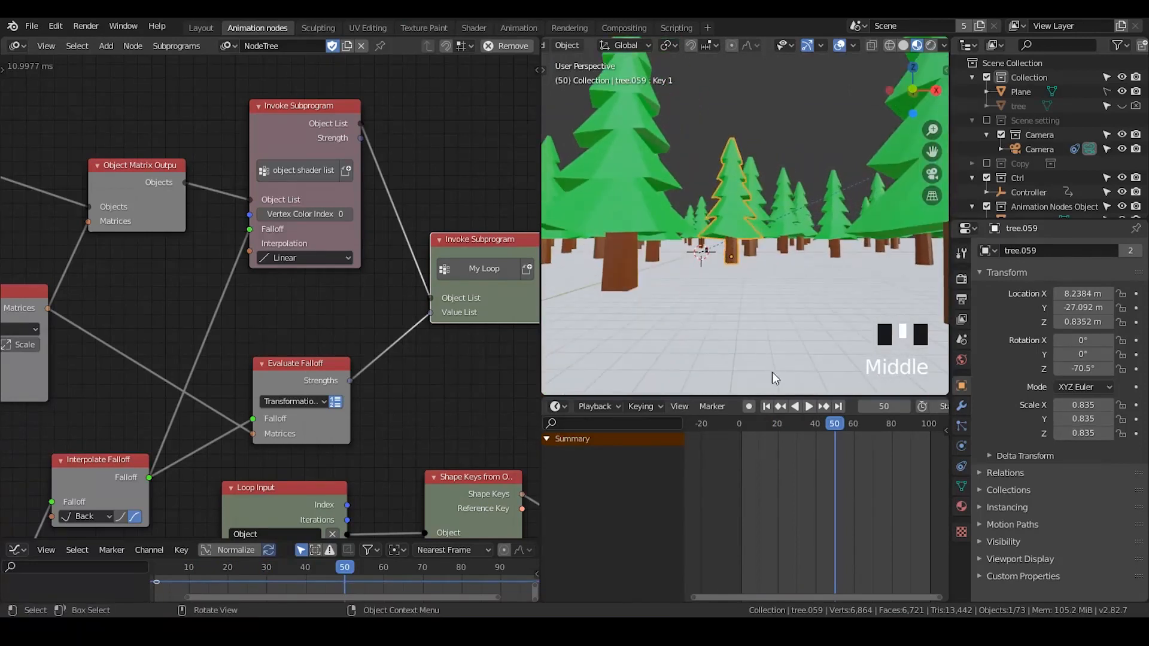
{"action": "left_click", "coordinate": [766, 407]}
{"action": "left_click", "coordinate": [809, 408]}
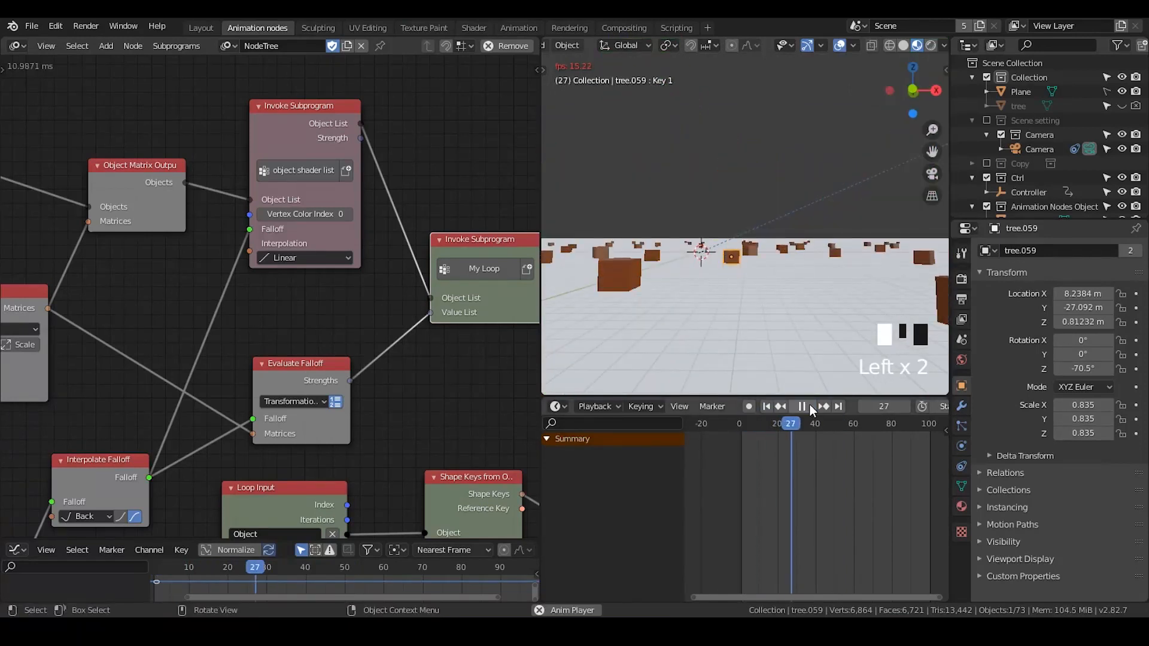
{"action": "left_click", "coordinate": [802, 407]}
- Widen the node editor area so the whole node tree is visible
{"action": "scroll", "coordinate": [350, 378], "scroll_direction": "down", "scroll_amount": 9}
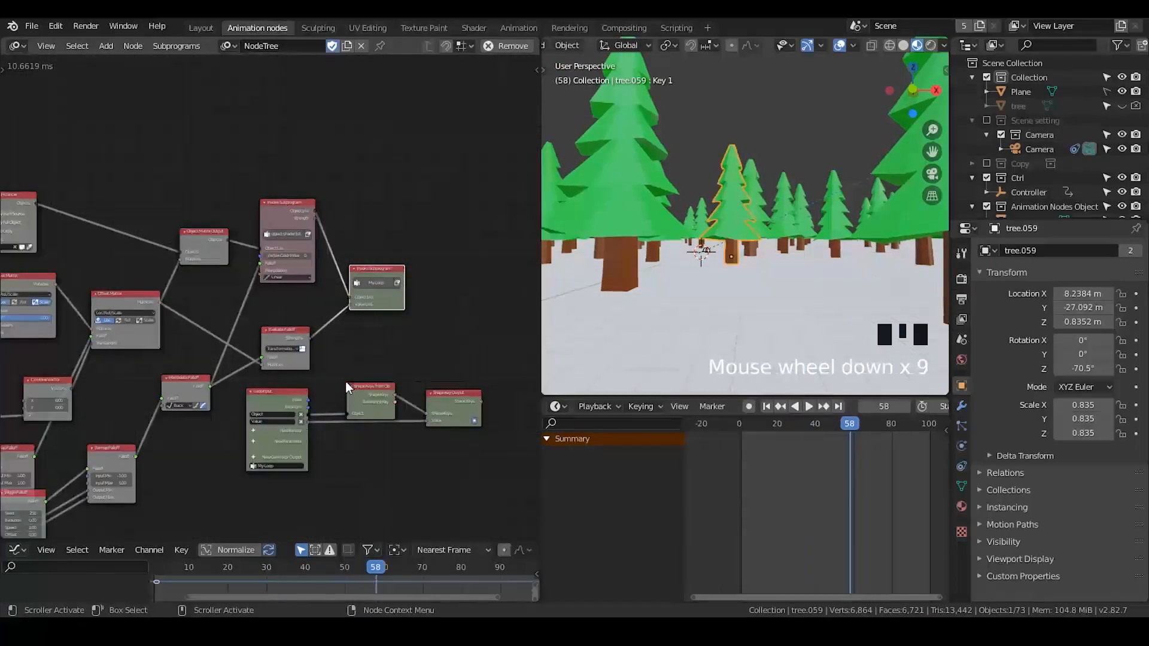
{"action": "middle_click_drag", "start_coordinate": [346, 382], "coordinate": [425, 184]}
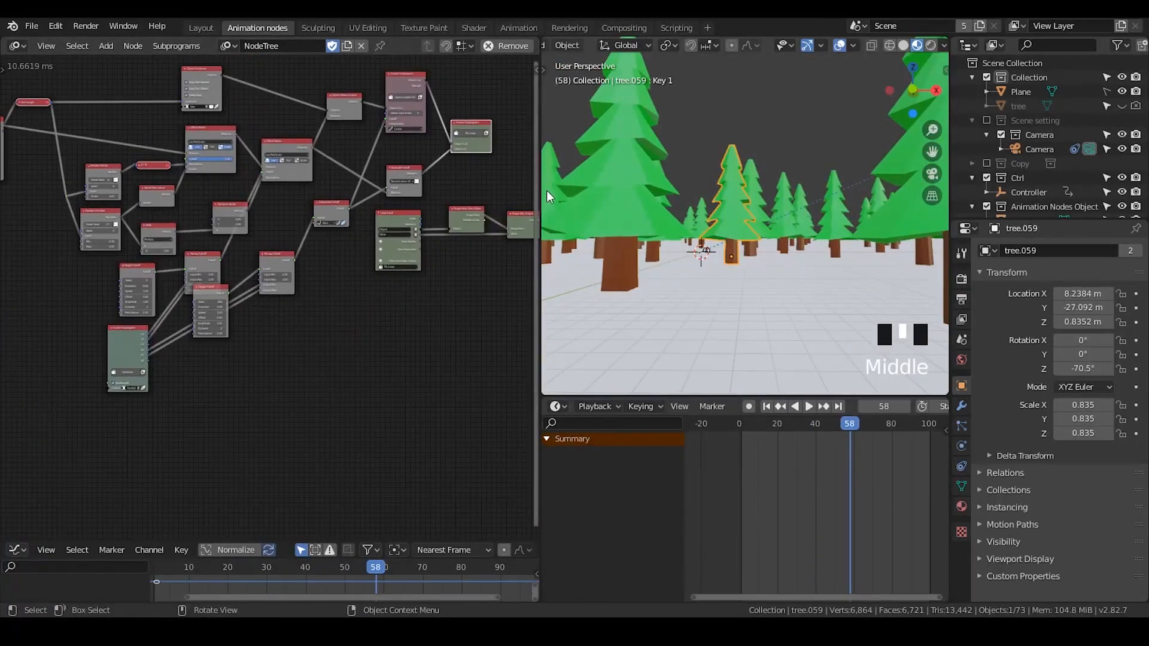
{"action": "left_click_drag", "start_coordinate": [541, 186], "coordinate": [710, 185]}
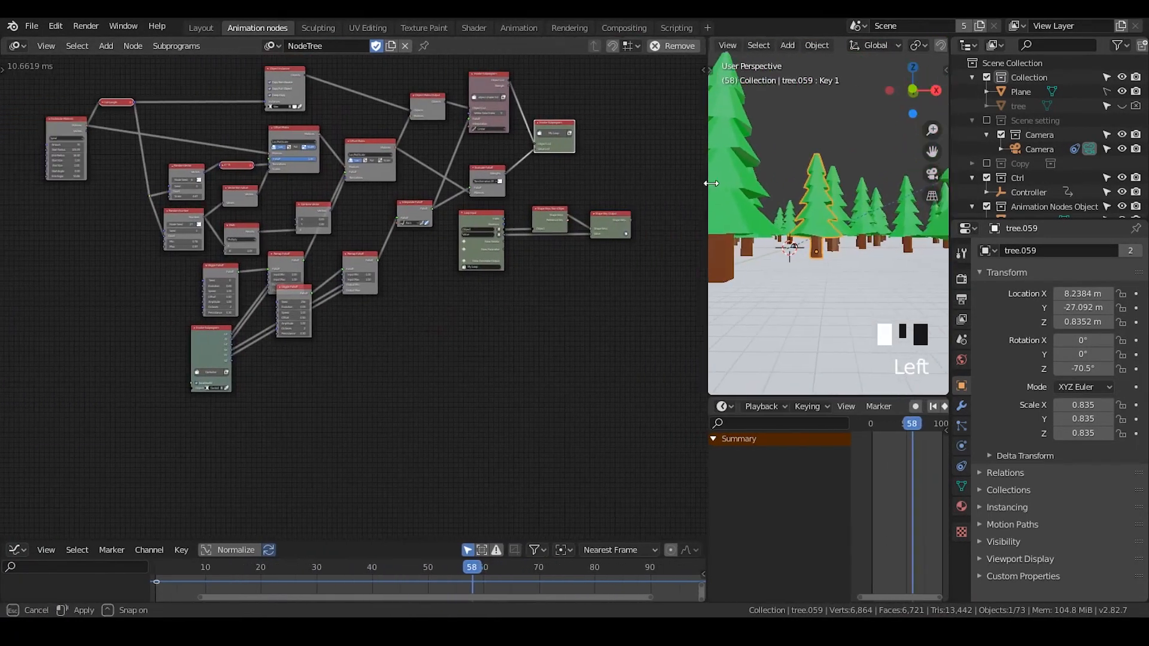
- Collapse the Offset Matrix node and move it down to tidy the node tree layout
{"action": "left_click", "coordinate": [350, 140]}
{"action": "left_click_drag", "start_coordinate": [358, 142], "coordinate": [364, 176]}
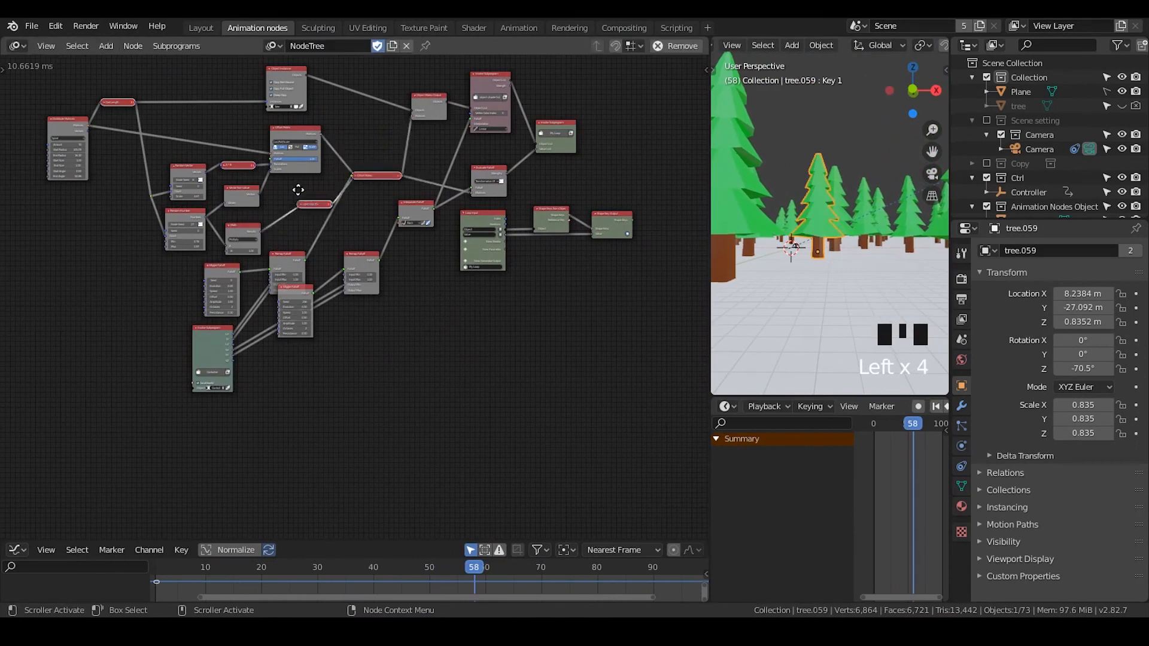
{"action": "left_click_drag", "start_coordinate": [298, 190], "coordinate": [291, 192]}
{"action": "scroll", "coordinate": [294, 254], "scroll_direction": "up", "scroll_amount": 4}
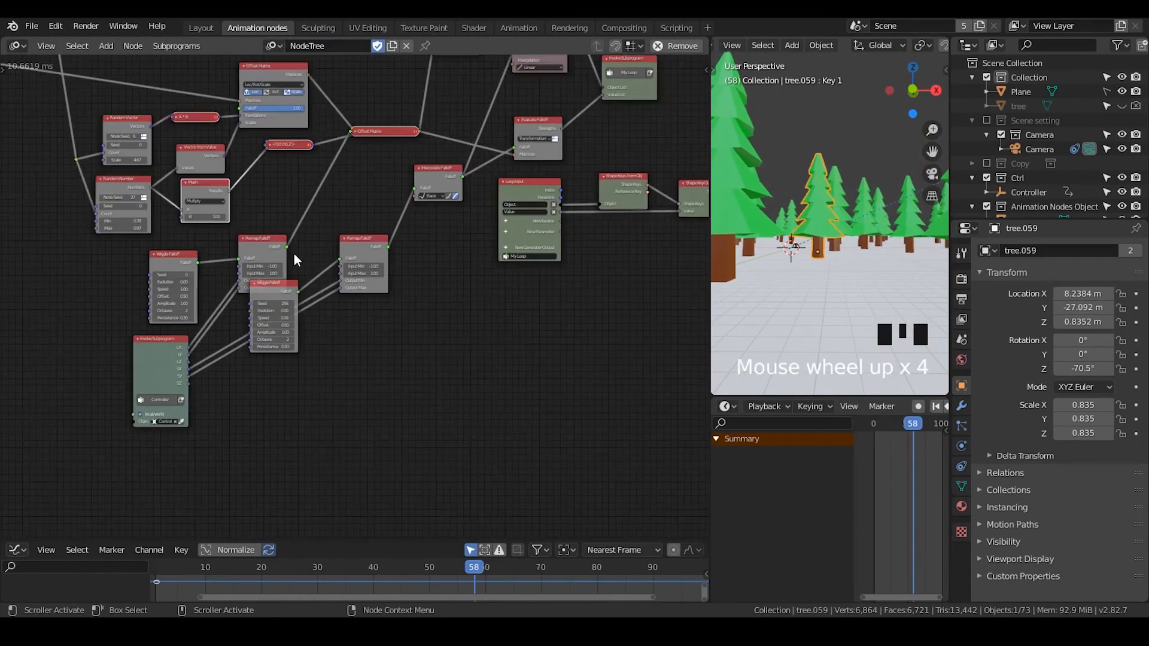
{"action": "middle_click_drag", "start_coordinate": [294, 254], "coordinate": [329, 315]}
{"action": "scroll", "coordinate": [350, 316], "scroll_direction": "down", "scroll_amount": 3}
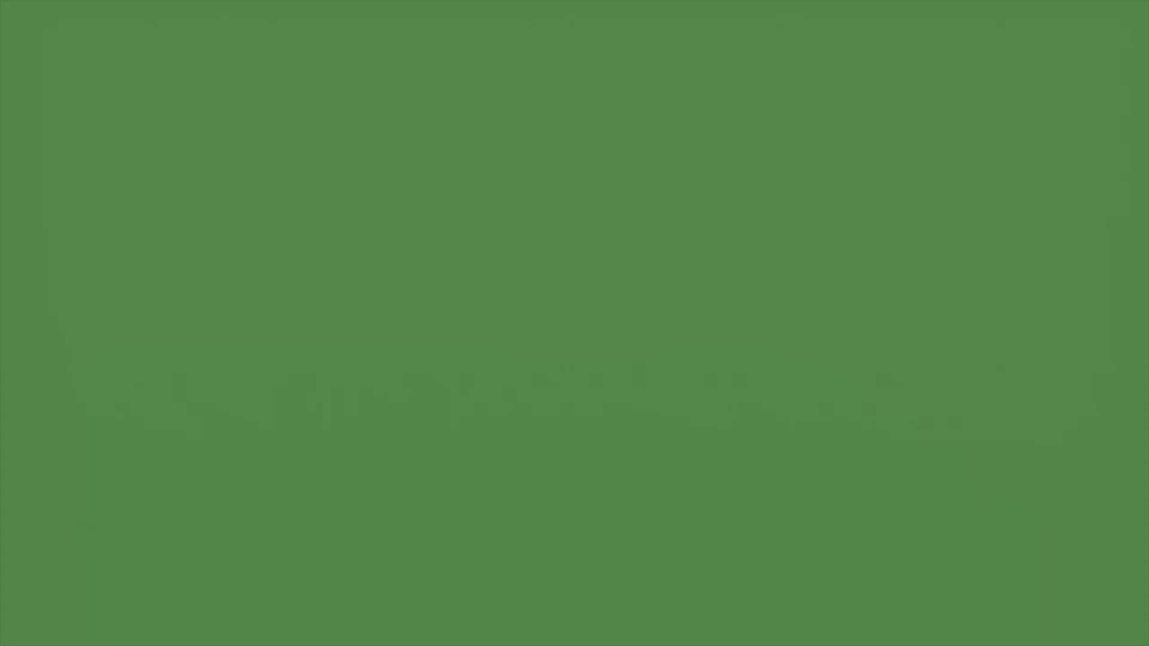